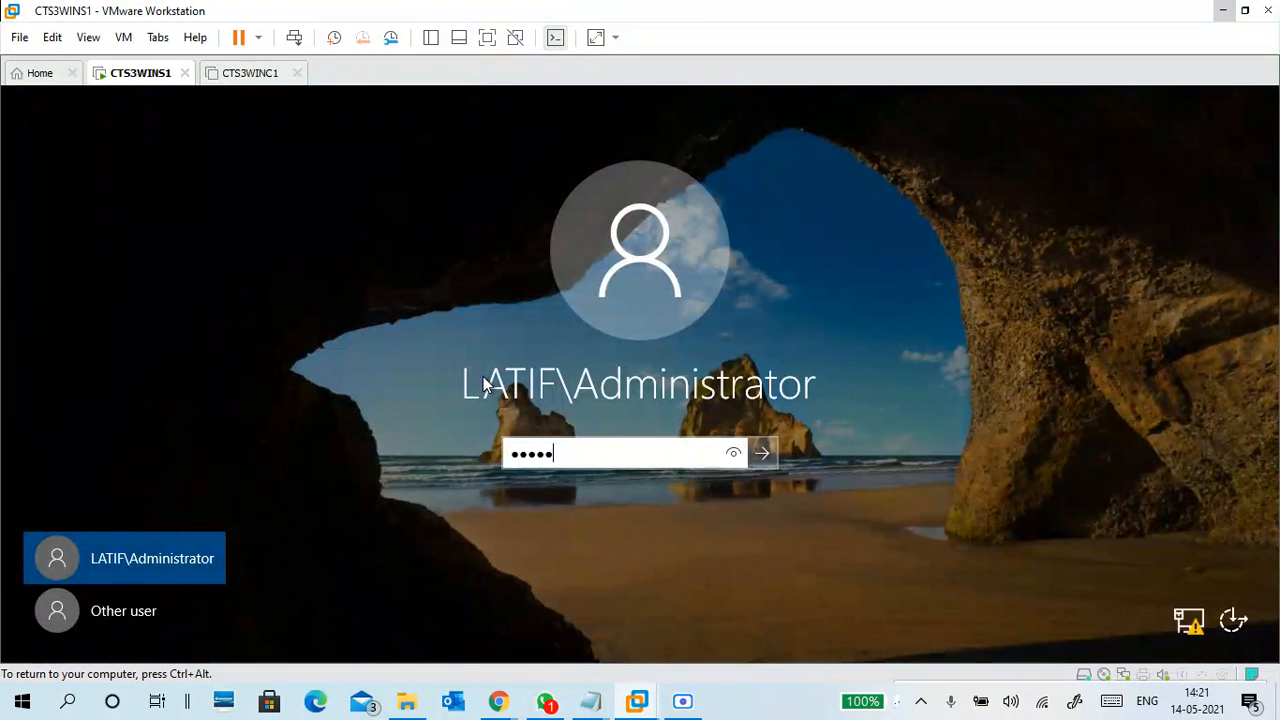
Sign in to the CTS3WINS1 virtual machine and launch Paint from the Start search
key("Return")
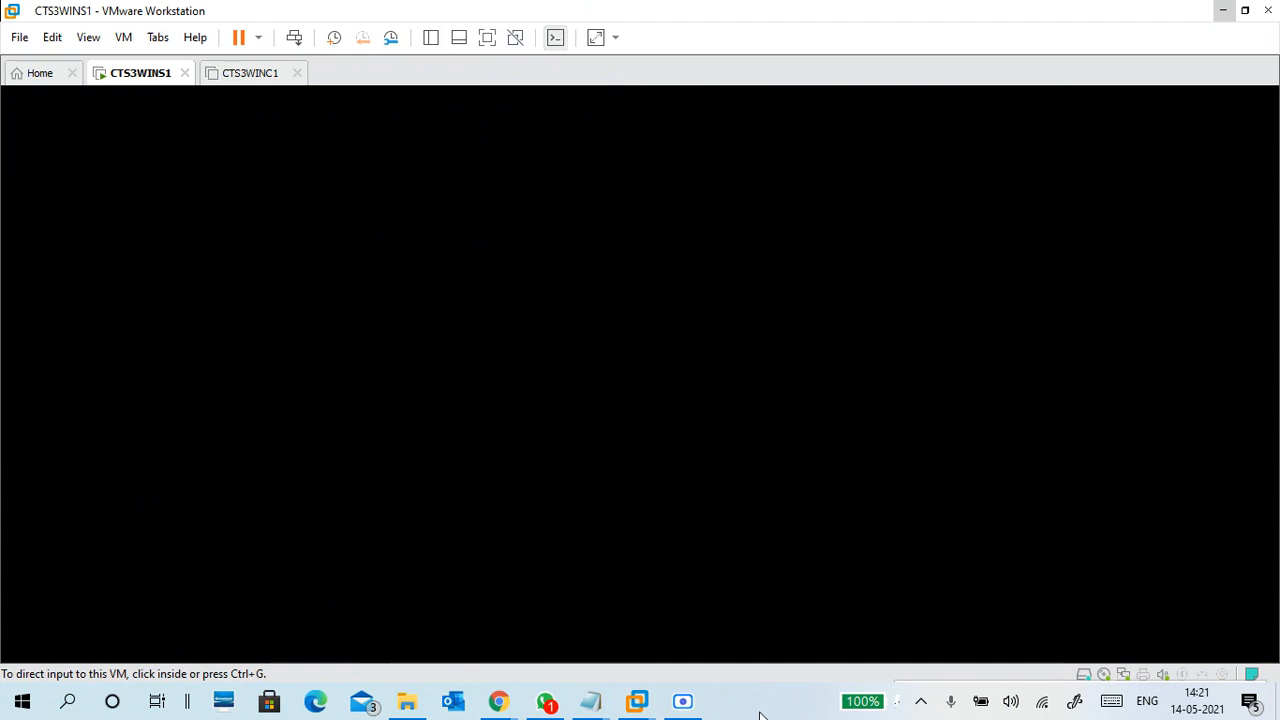
key("super")
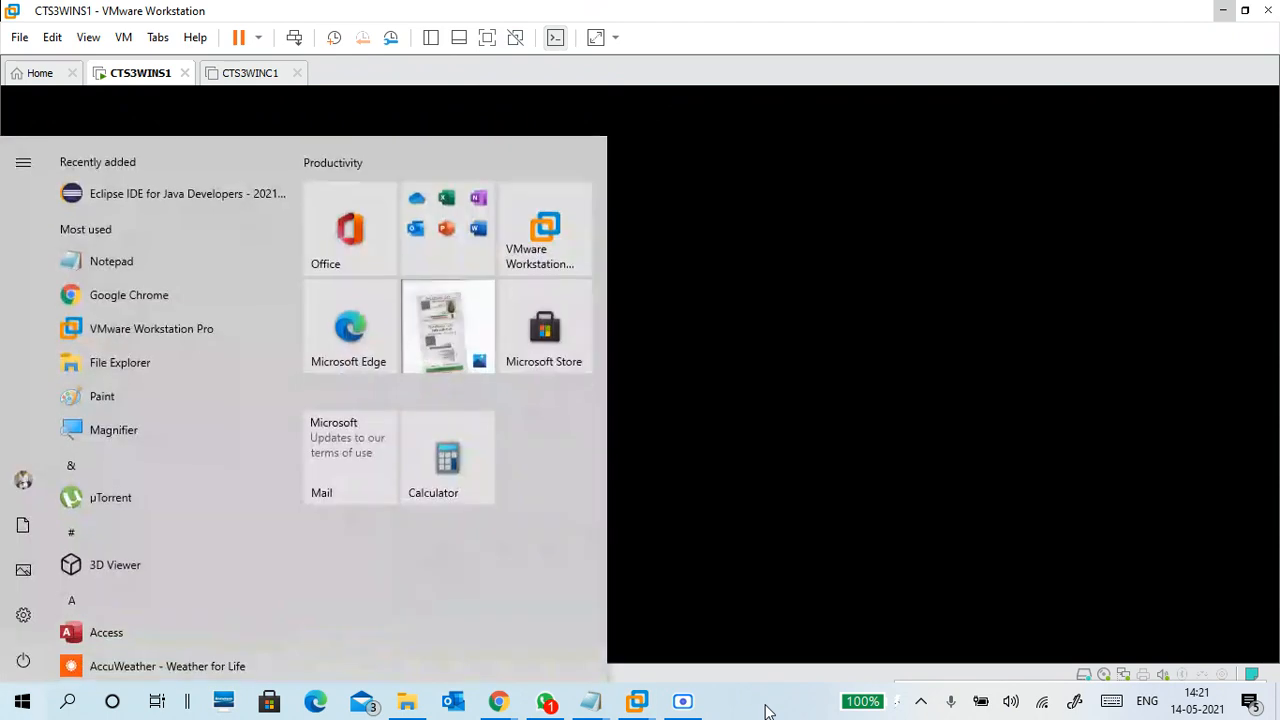
type("paint")
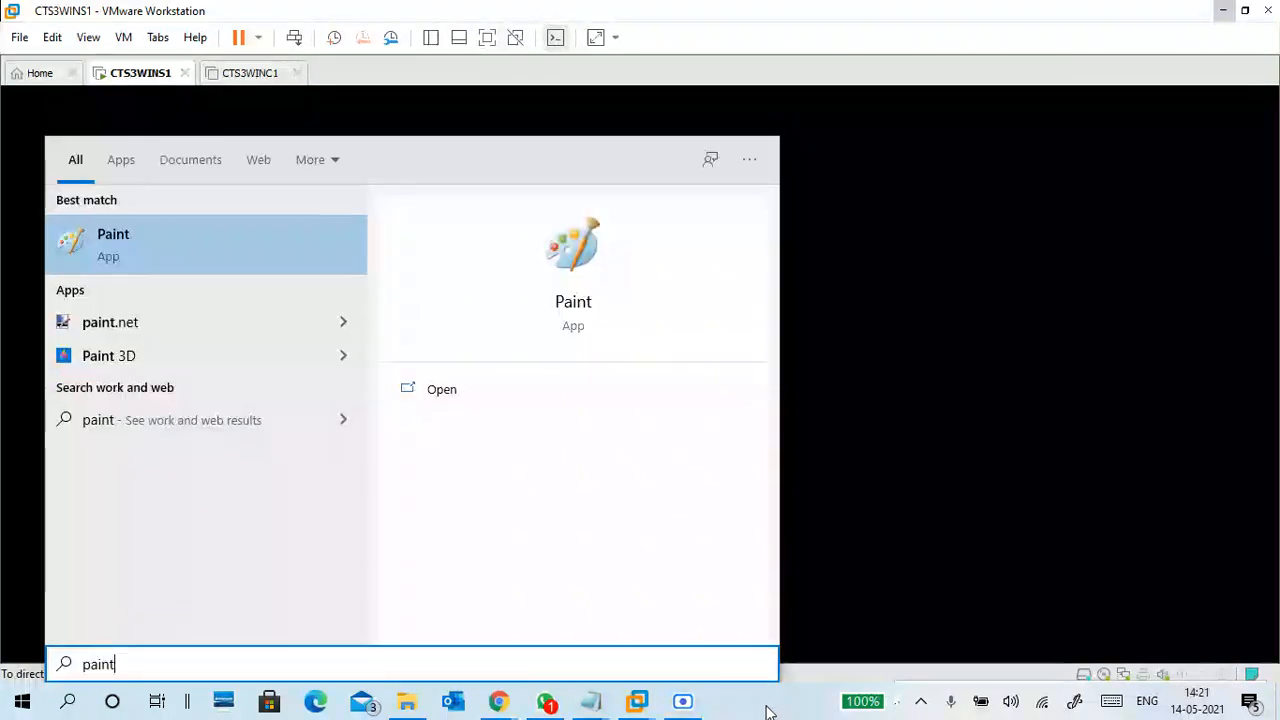
key("Return")
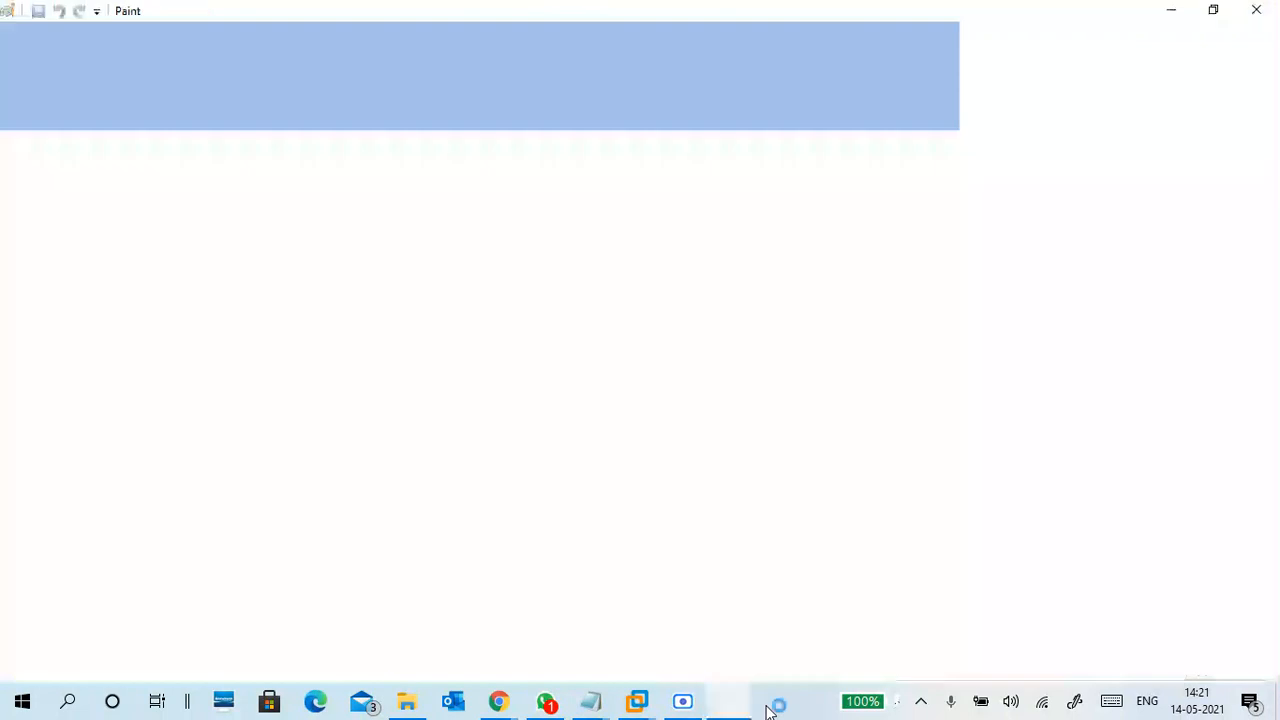
Start Magnifier from the Start search using 'mag'
key("super")
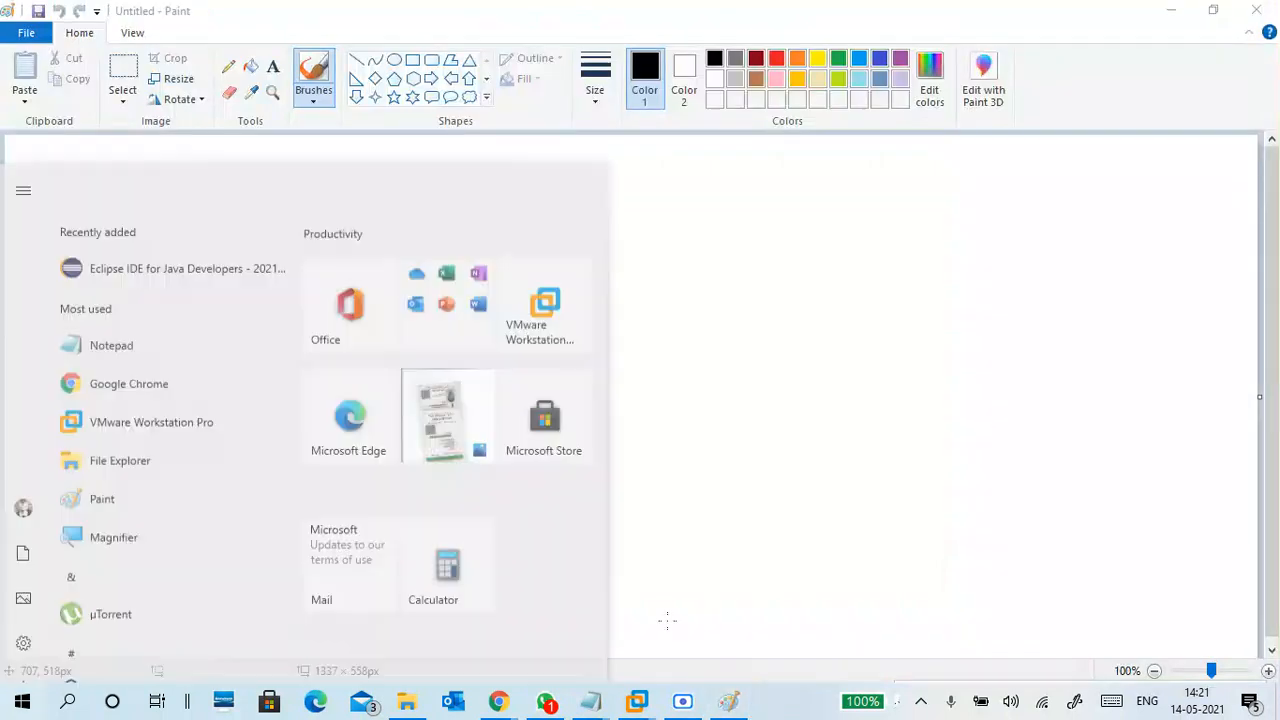
type("mag")
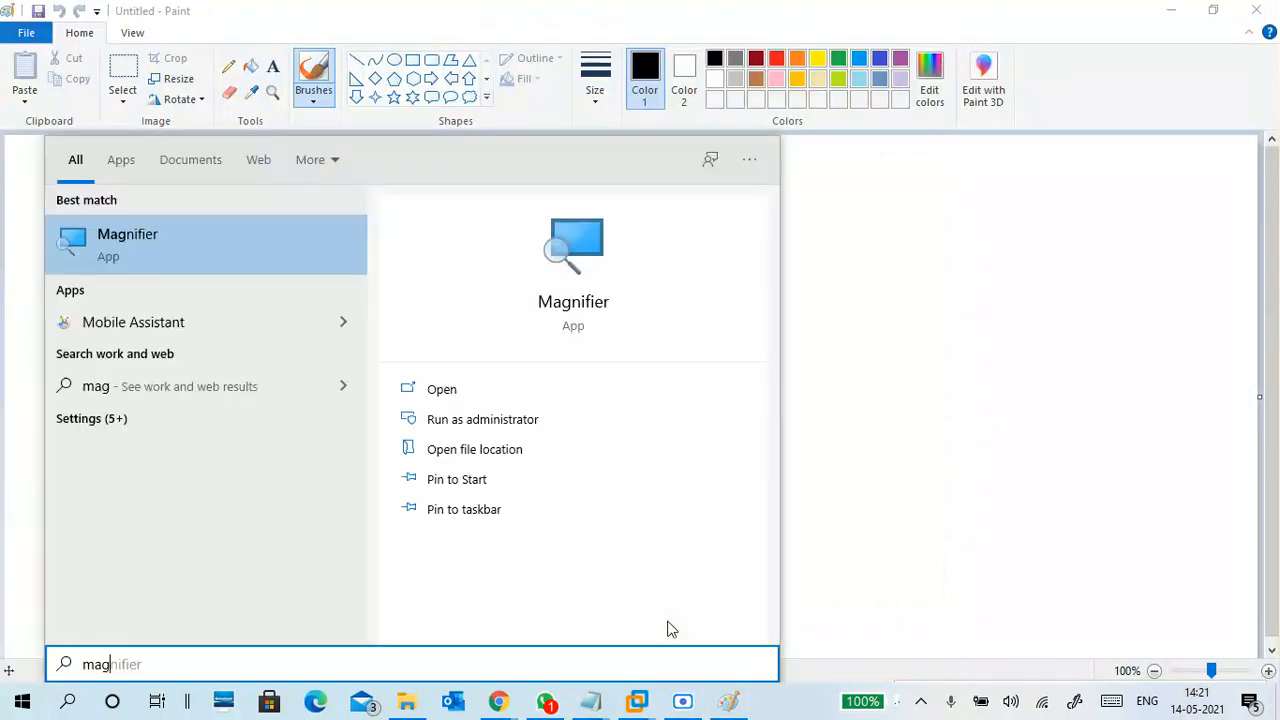
key("Return")
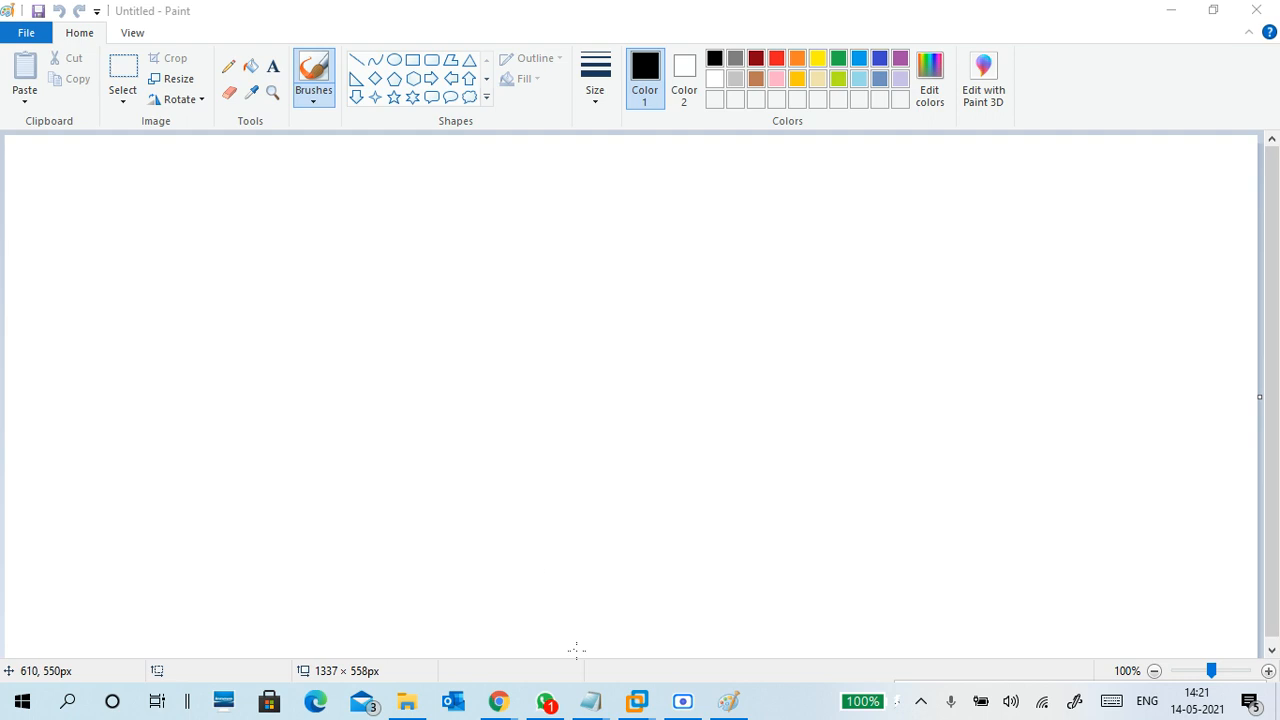
Bring the untitled Notepad notes to the front and turn on the screen magnifier
mouse_move(591, 701)
left_click(514, 634)
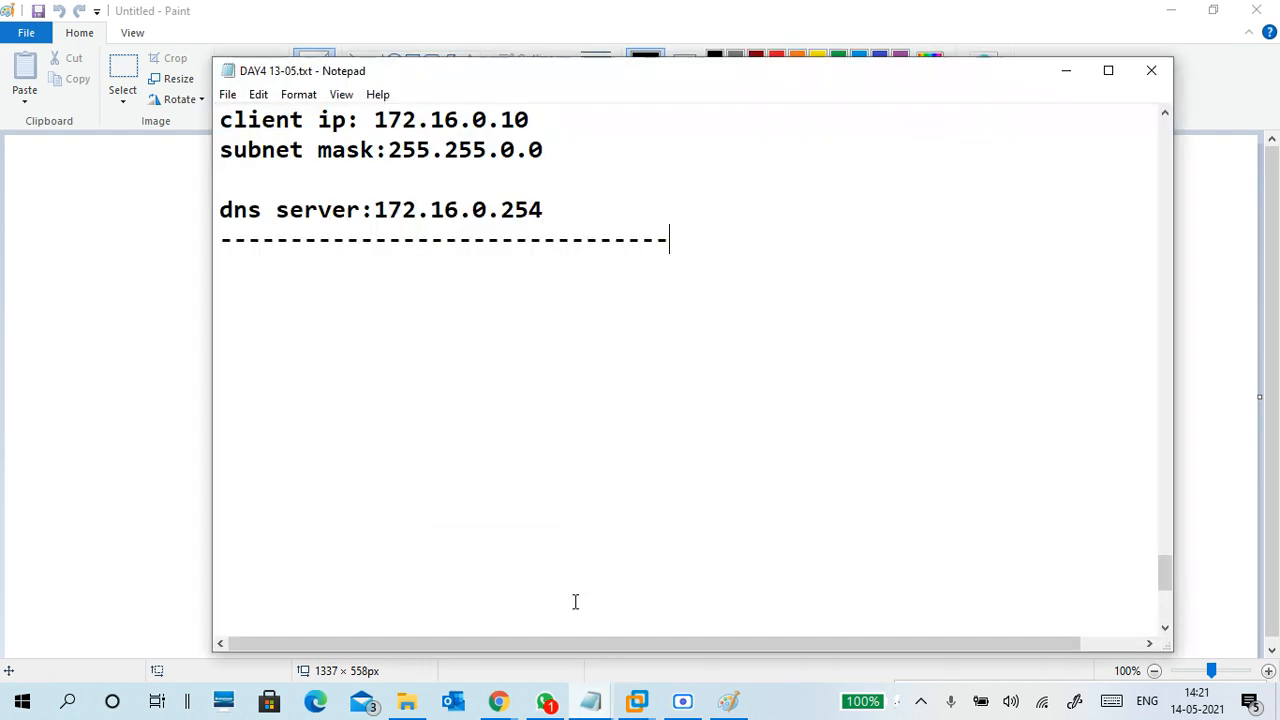
left_click(603, 708)
left_click(660, 607)
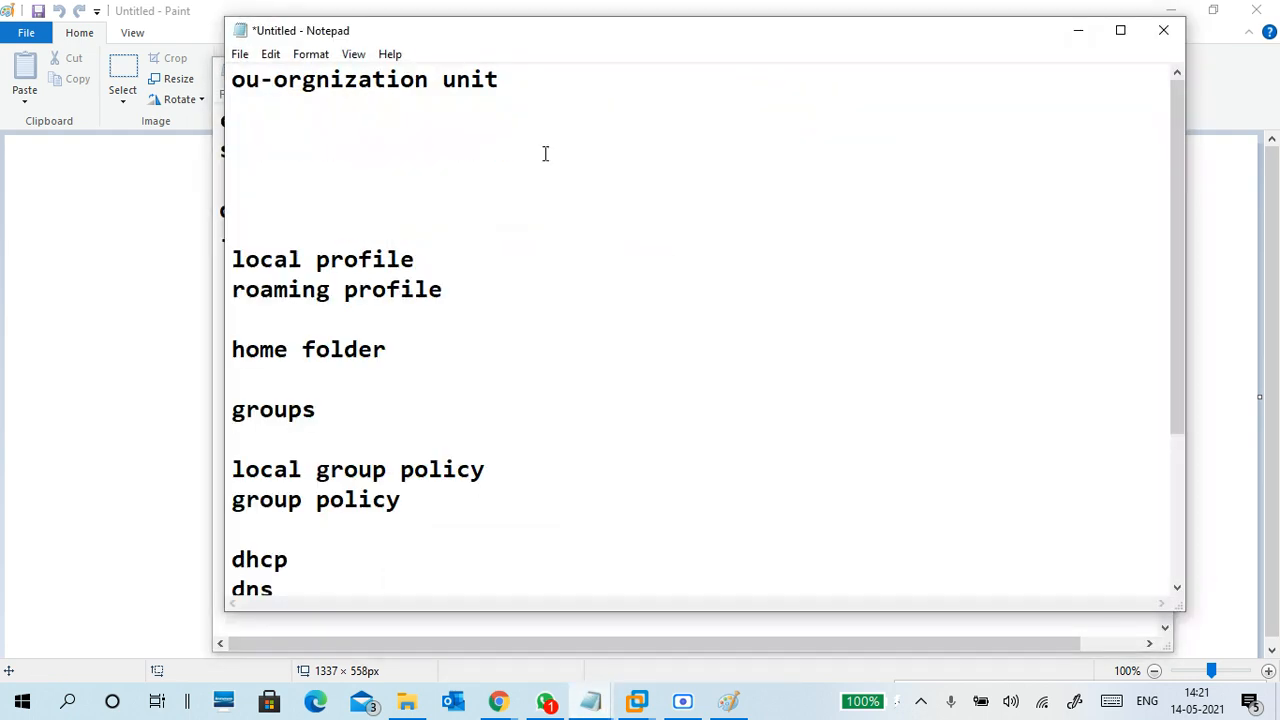
key("super+plus")
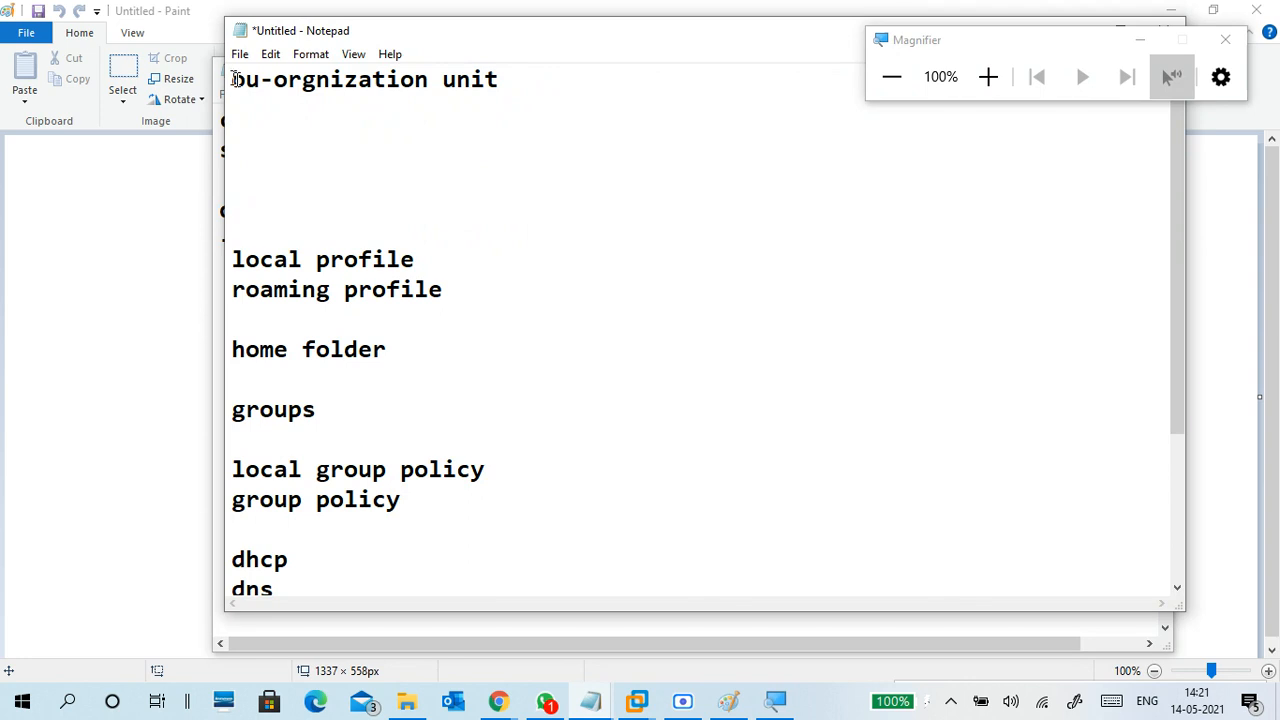
Correct the first line's misspelling so it reads 'organizational'
left_click(317, 82)
type("a")
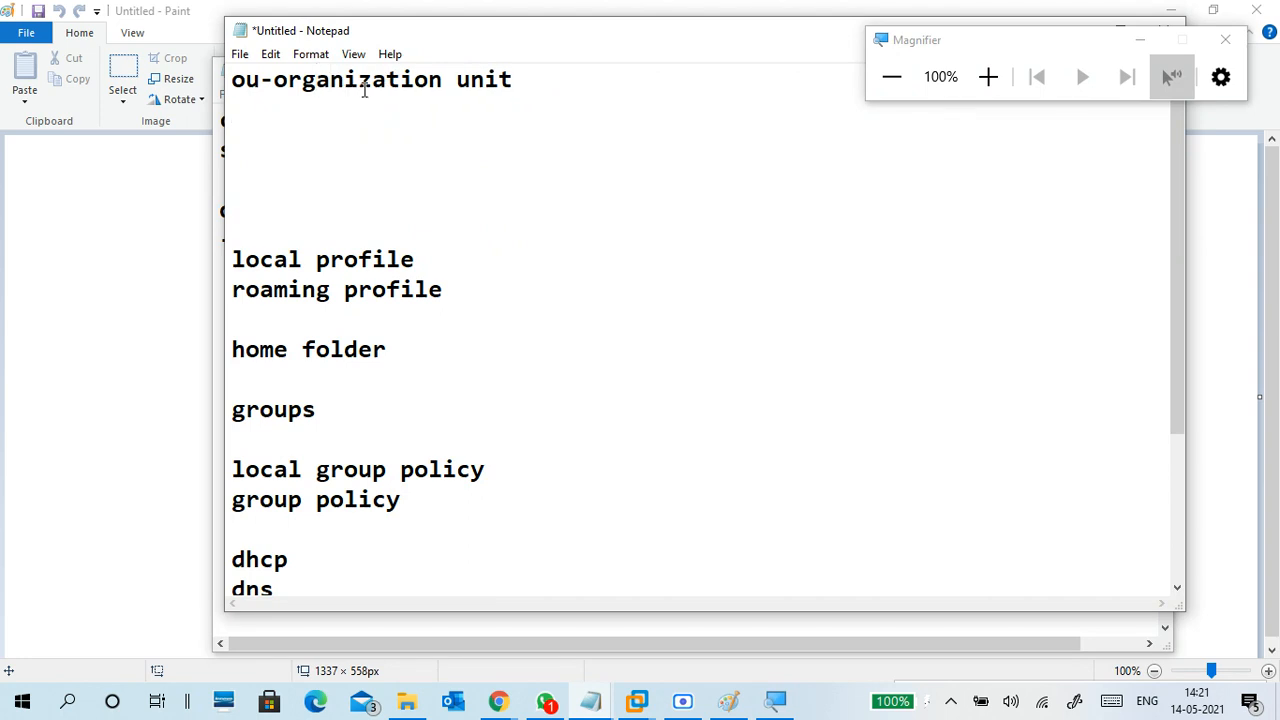
left_click(443, 80)
type("al")
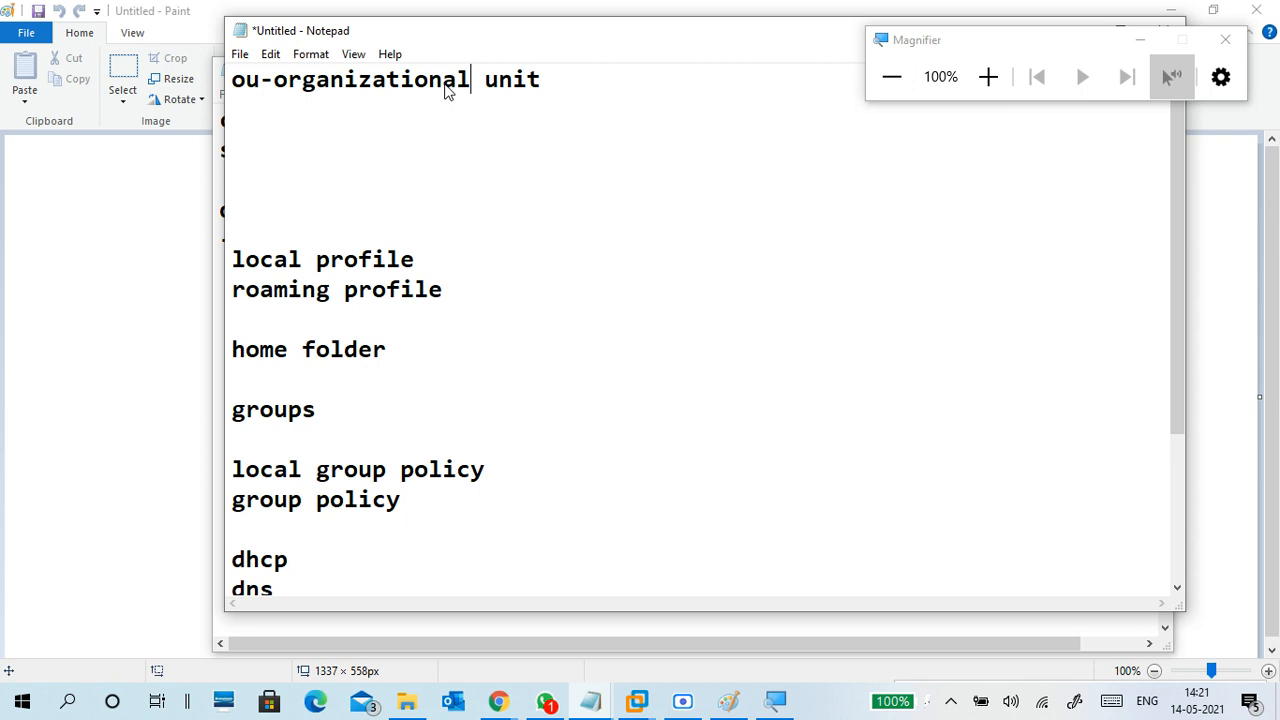
left_click(400, 127)
Hide the magnifier toolbar, minimize the other notes window and reposition the untitled notes
left_click_drag(636, 44, 579, 57)
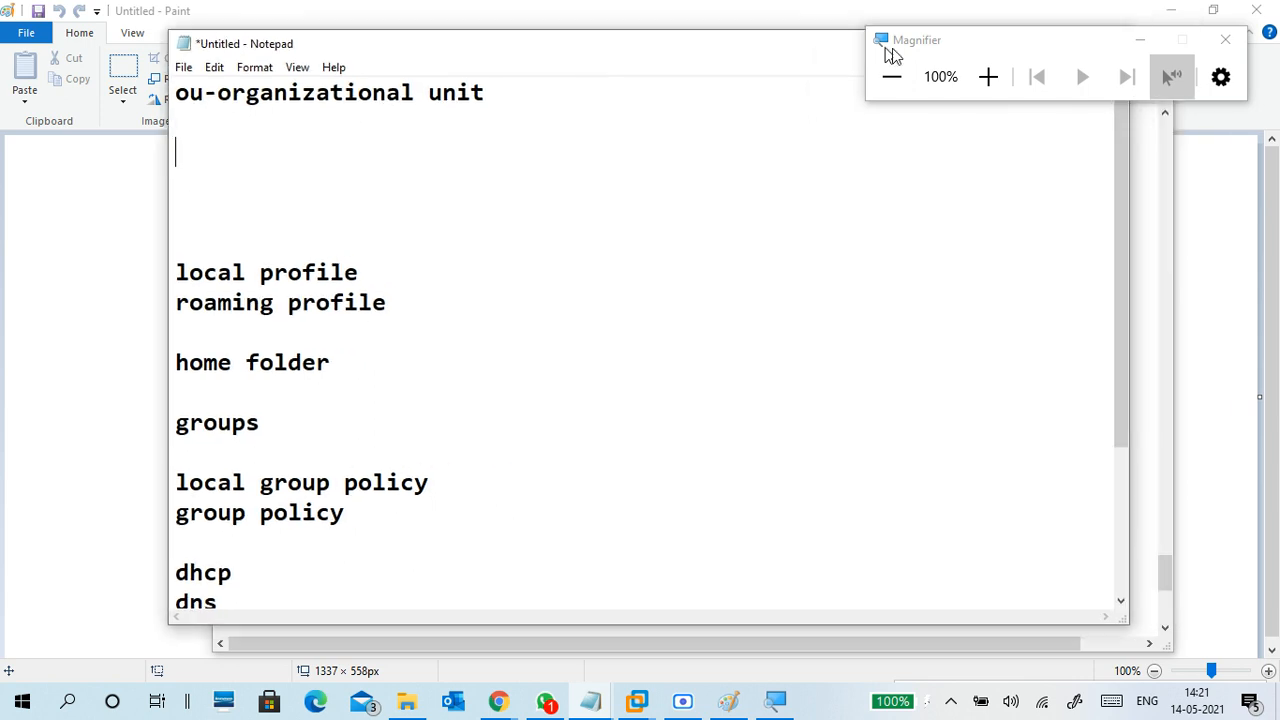
left_click(1137, 45)
left_click_drag(984, 56, 924, 65)
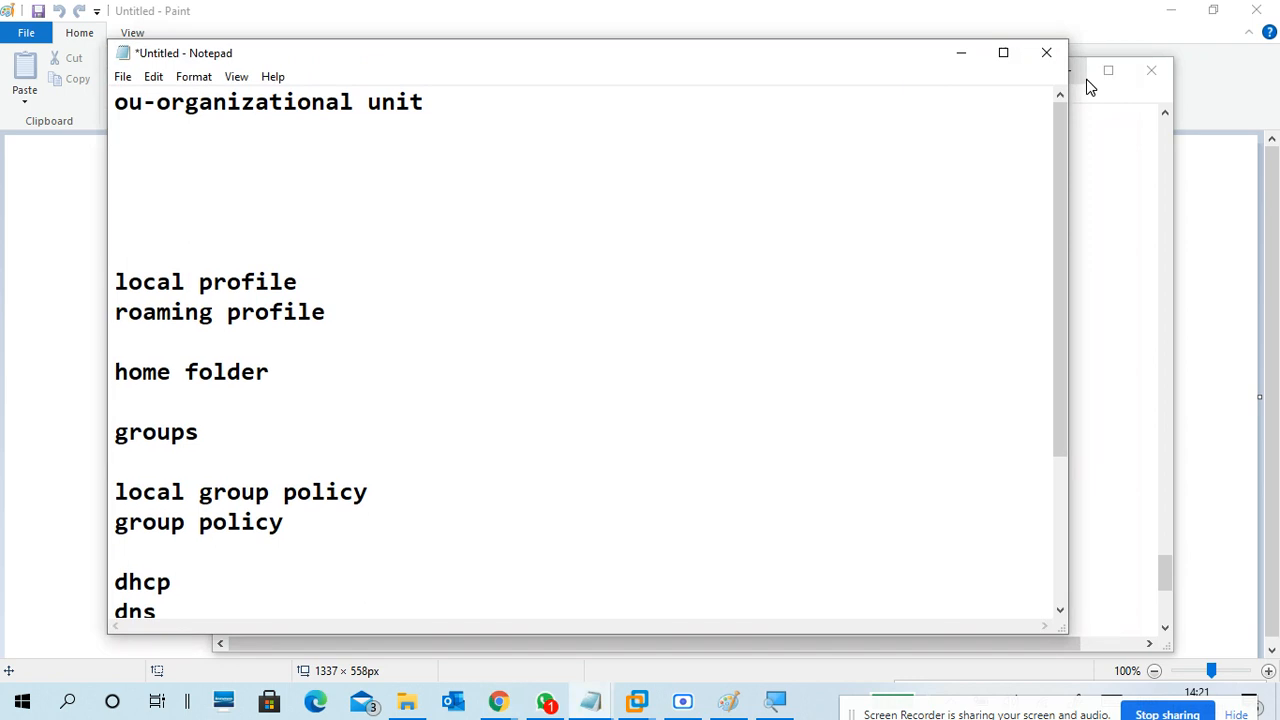
left_click(1080, 79)
left_click_drag(743, 63, 831, 69)
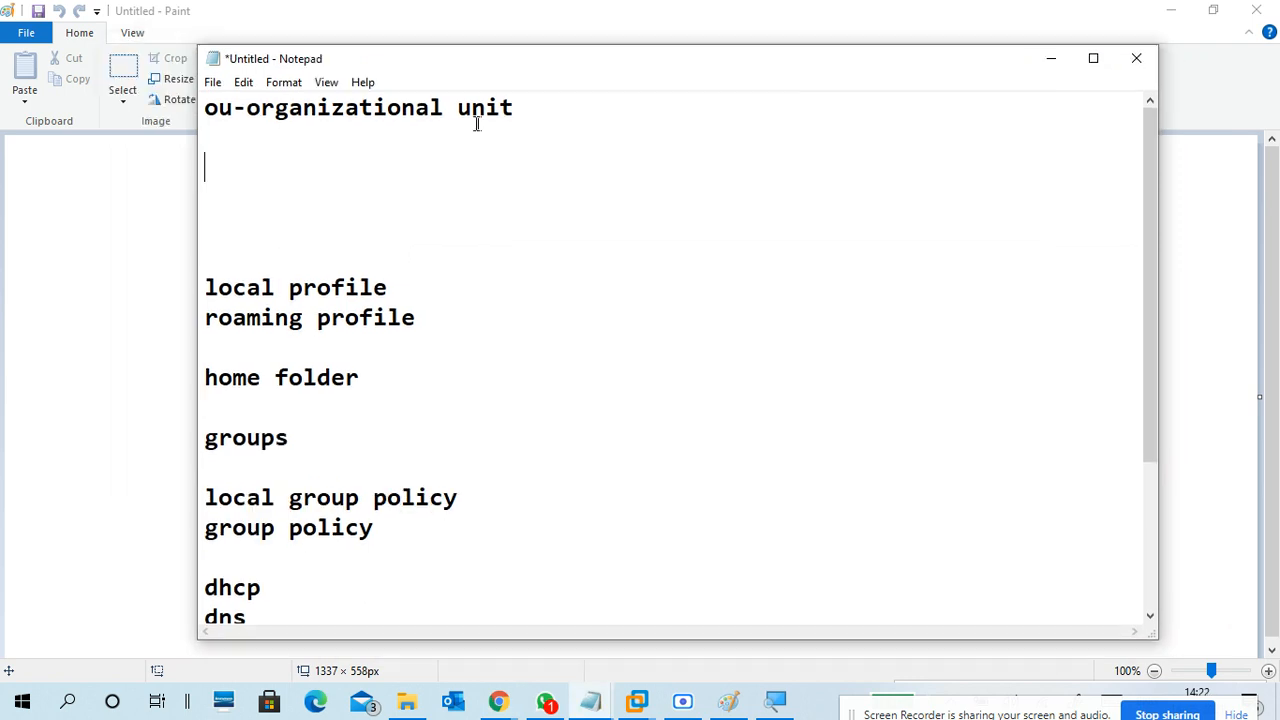
List users, groups and computer on separate lines under the OU line
type("users")
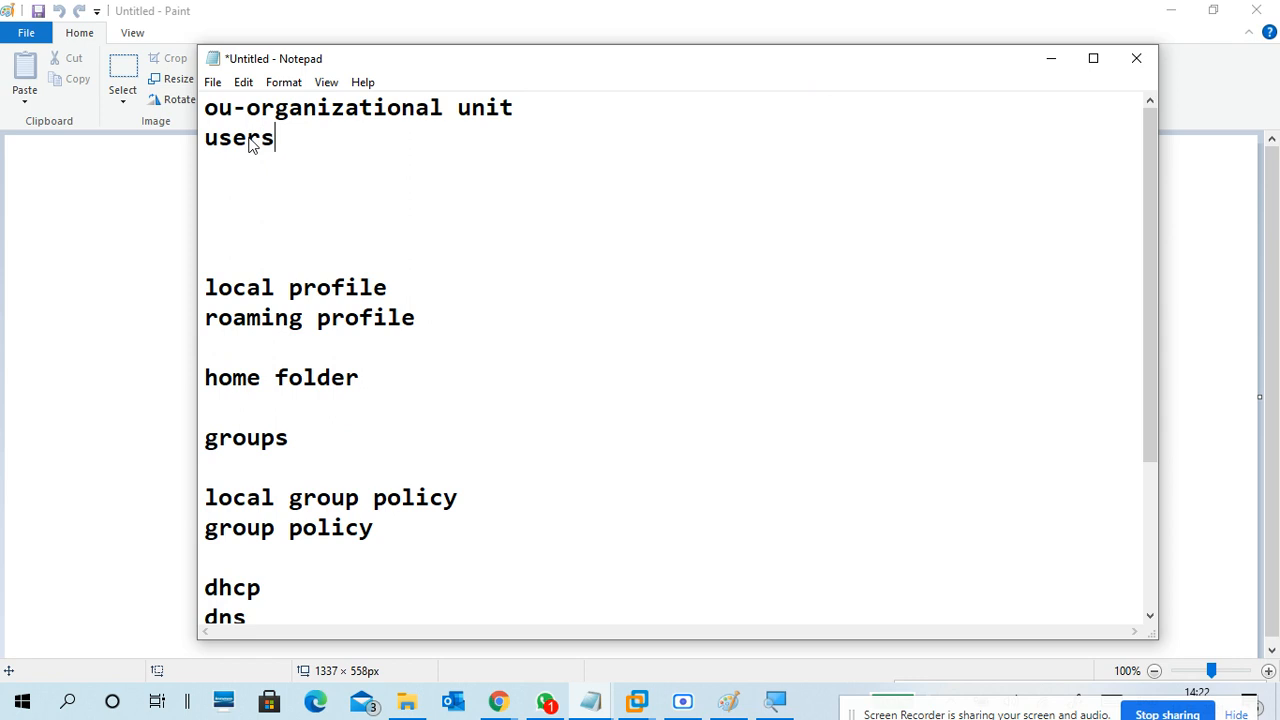
key("Return")
type("groups")
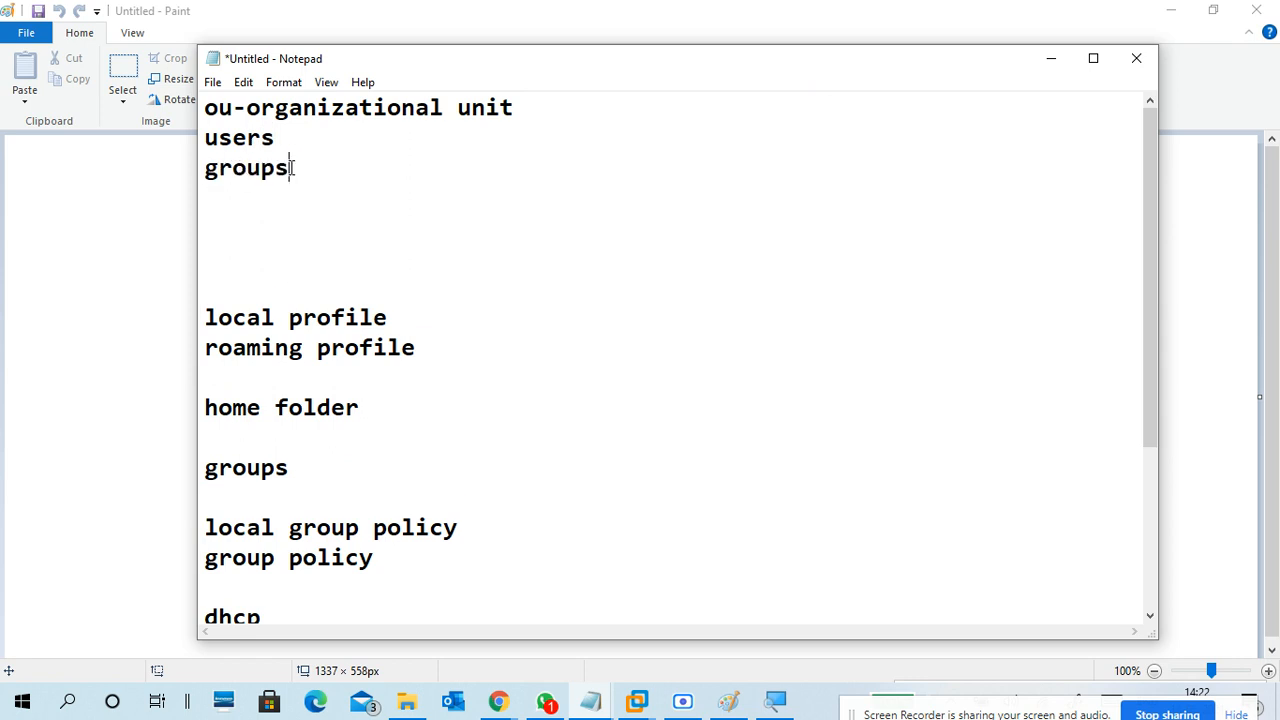
key("Return")
type("computer")
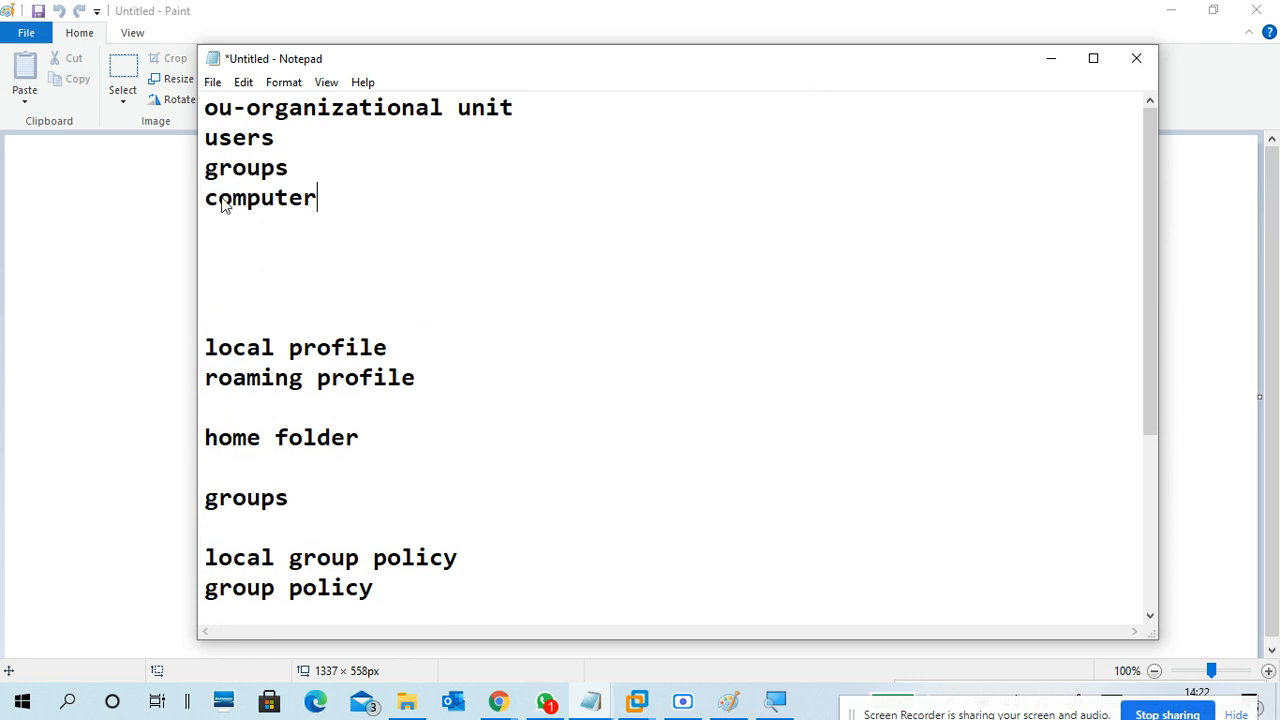
key("Return")
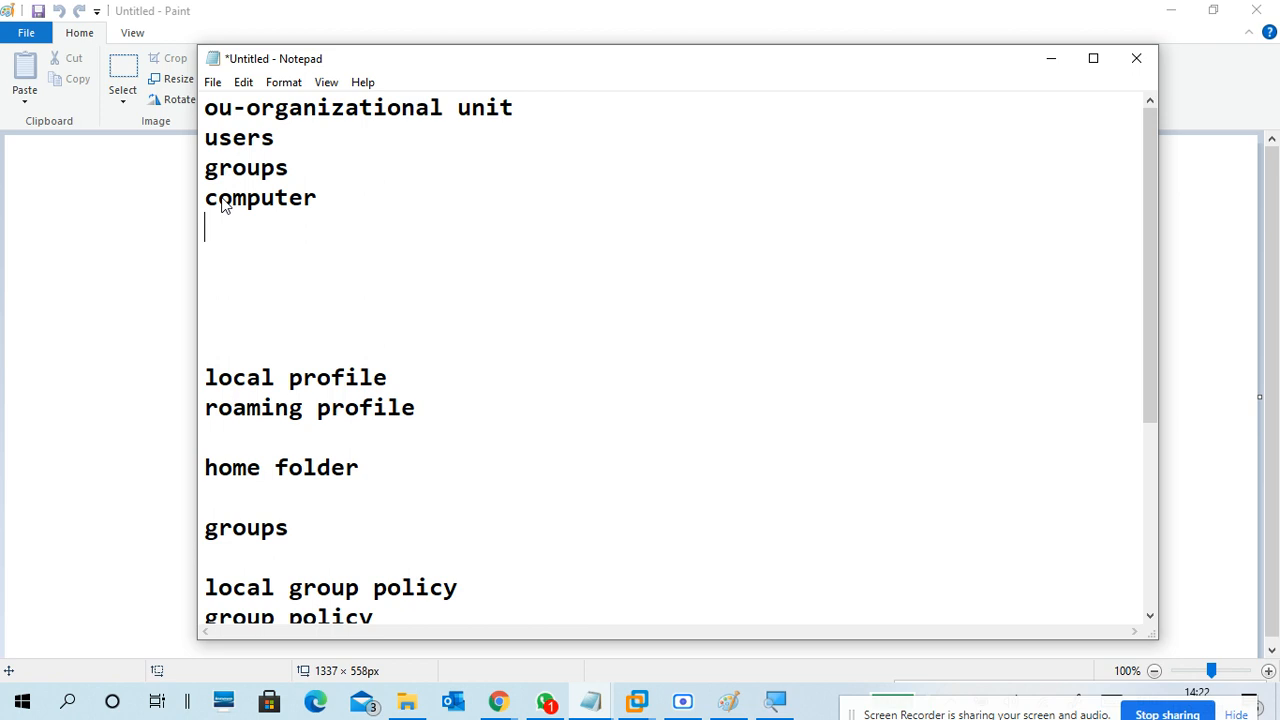
Add a 'container -' line below the list after a blank line
left_click_drag(320, 200, 205, 137)
left_click(243, 230)
key("Return")
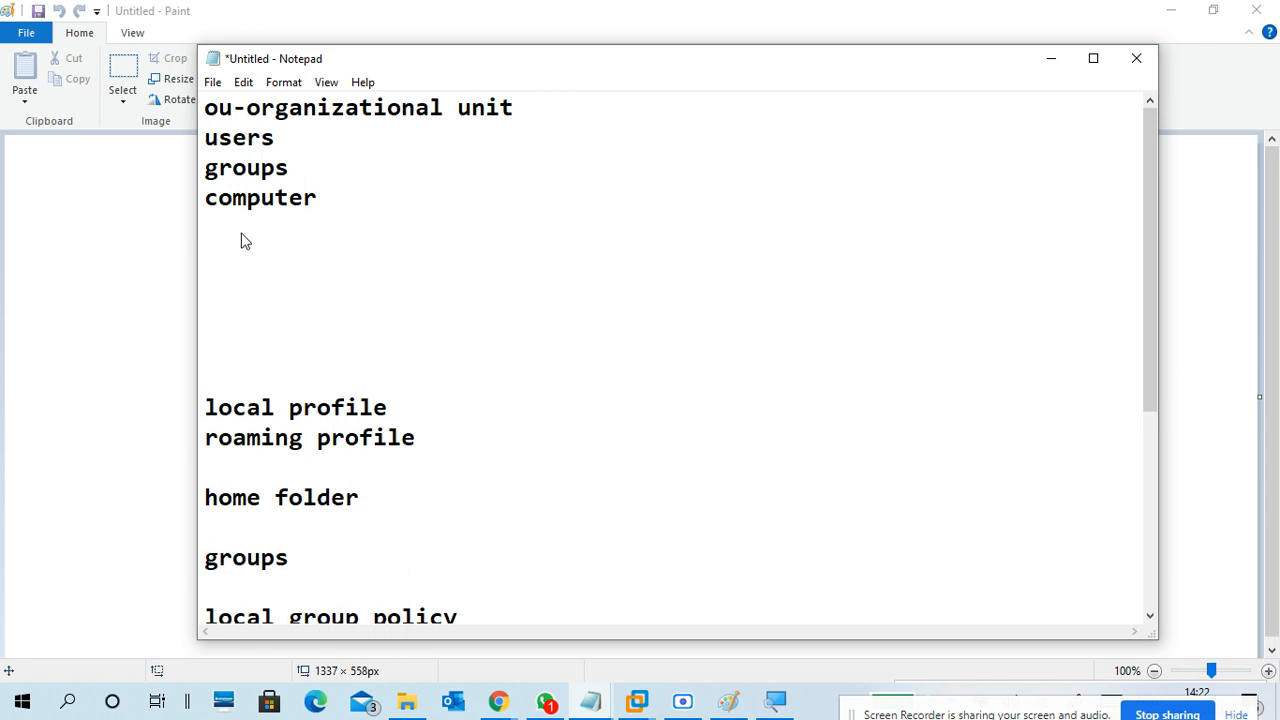
type("container")
type("-")
Add -it support, -hr and -development entries under the container line
key("Return")
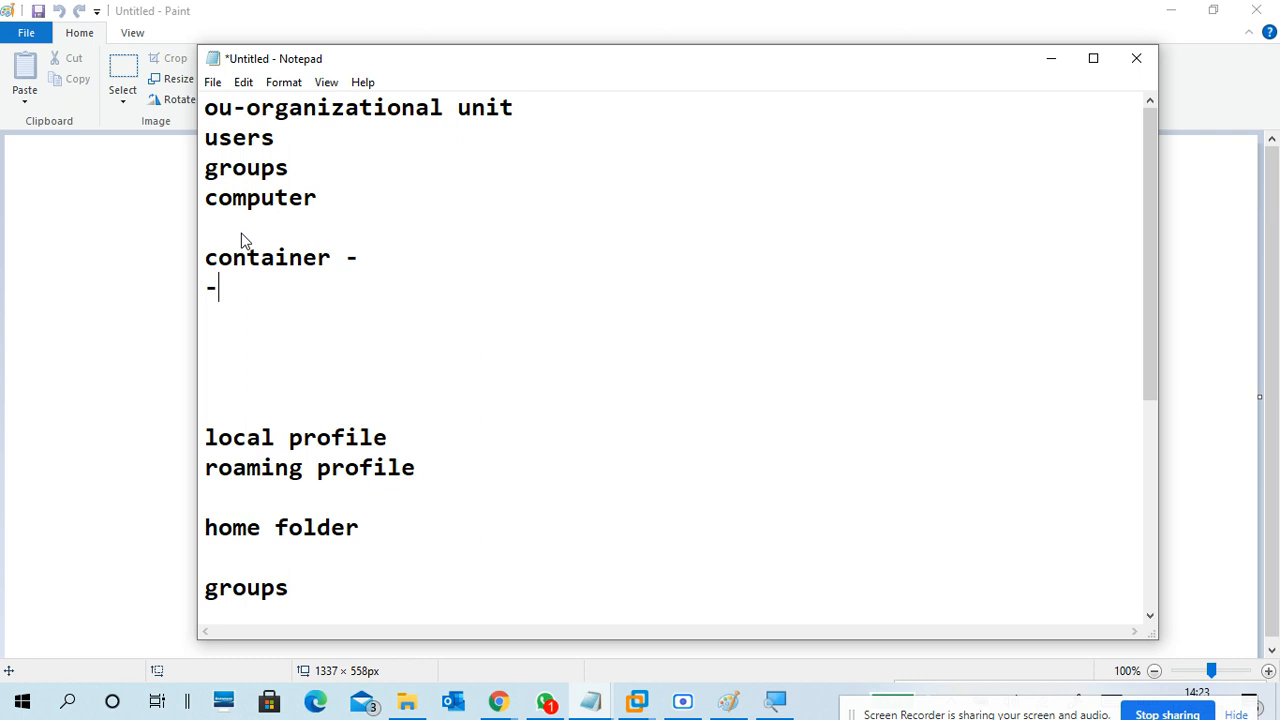
type("-it support")
key("Return")
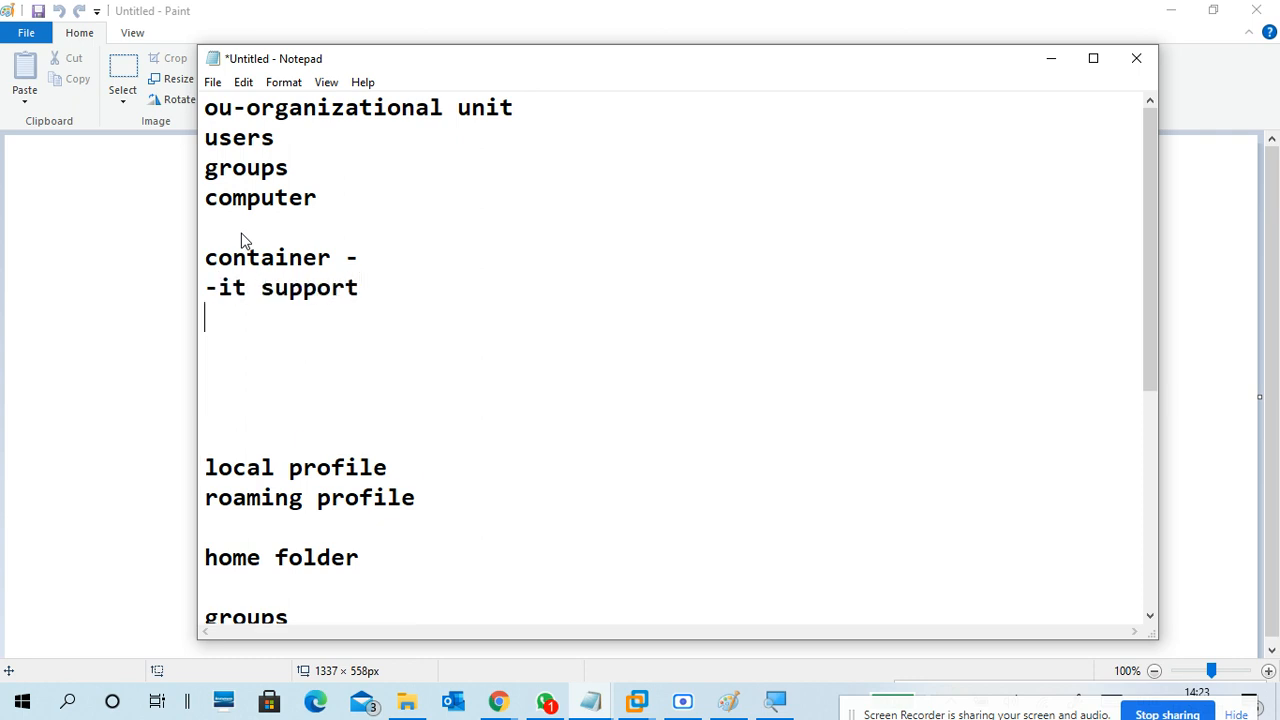
type("-hr")
key("Return")
type("-develop")
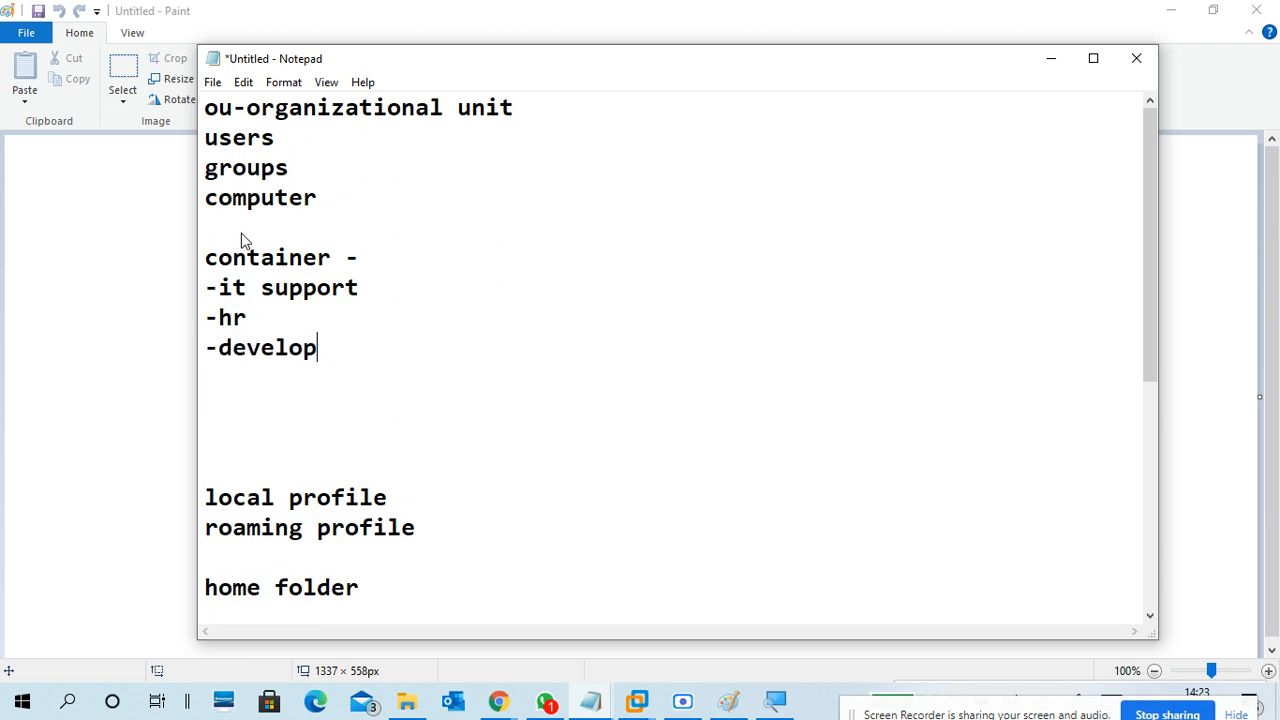
type("ment")
Nest --java, --dotnet, --python and --testing under development
key("Return")
type("--")
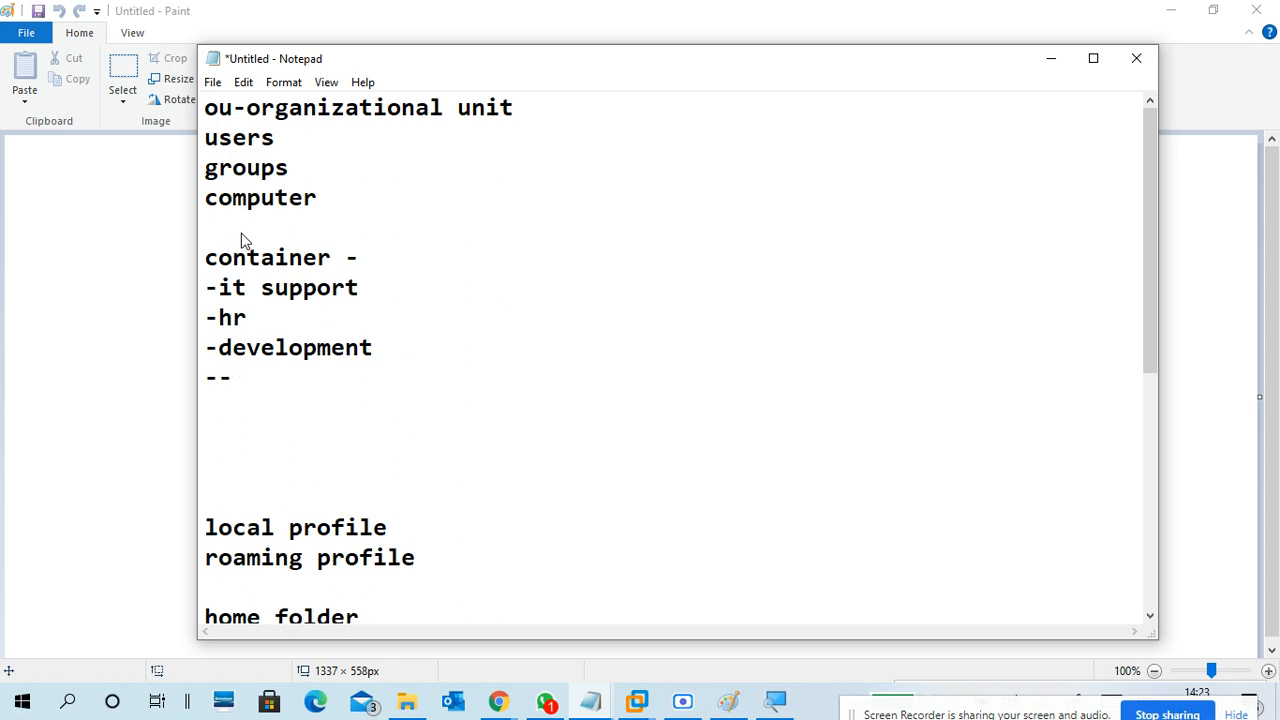
type("java")
key("Return")
type("--")
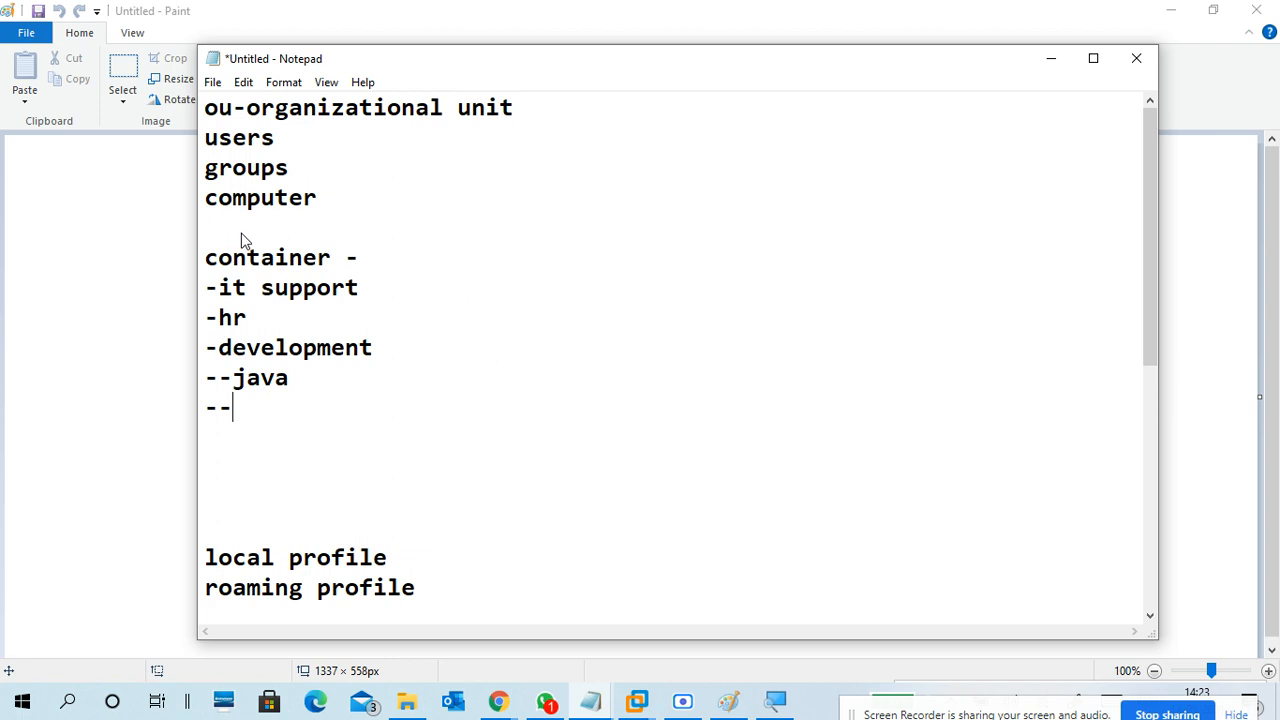
type("dotnet")
key("Return")
type("--")
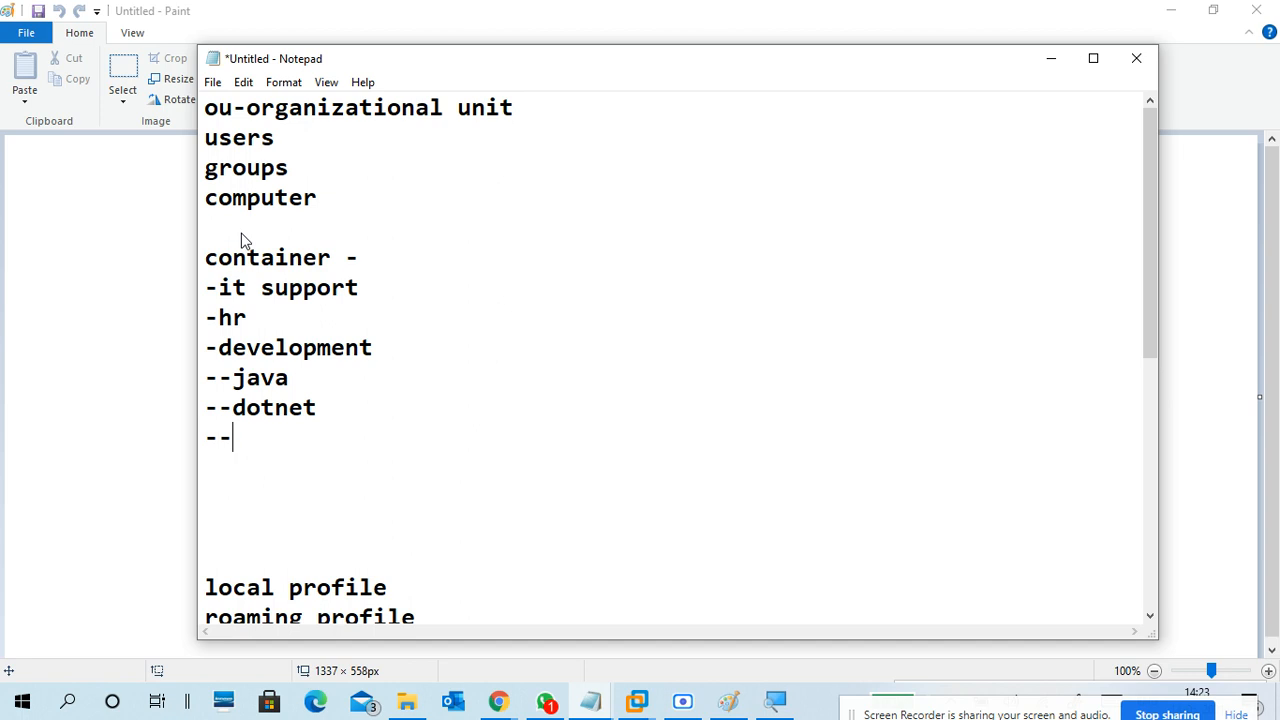
type("python")
key("Return")
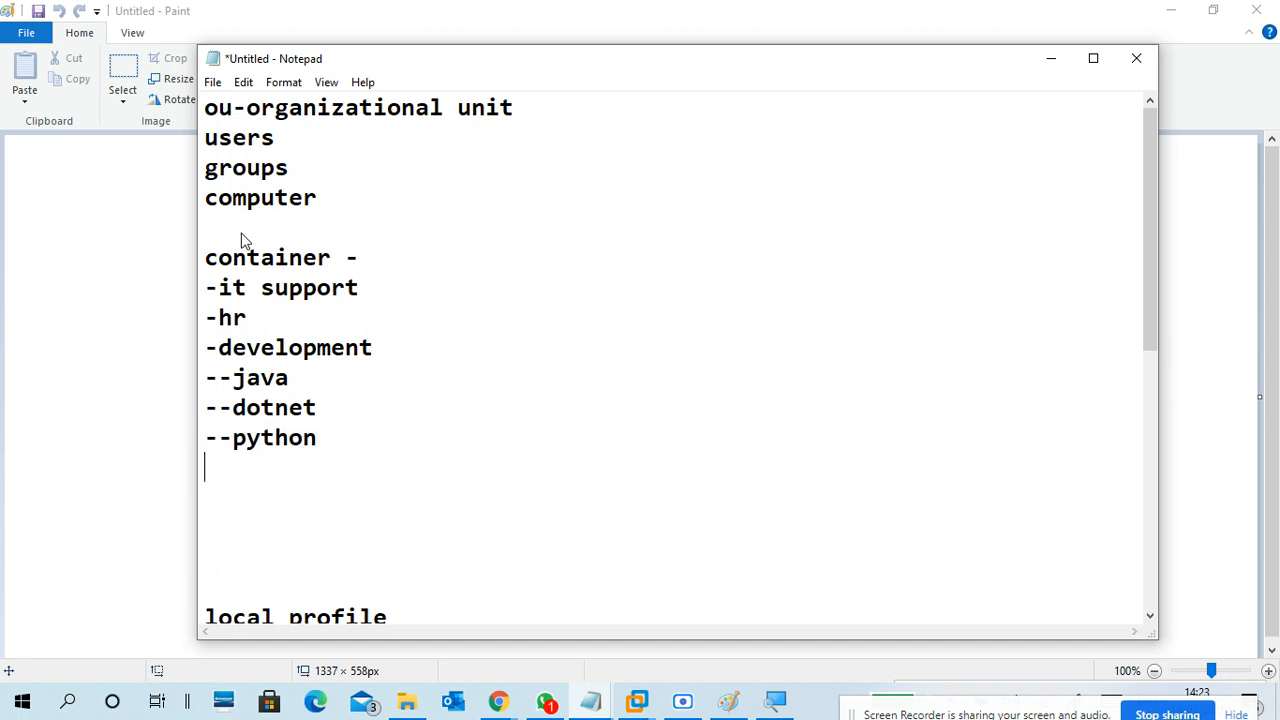
type("--testing")
Add -devops and -sale entries to finish the container list
key("Return")
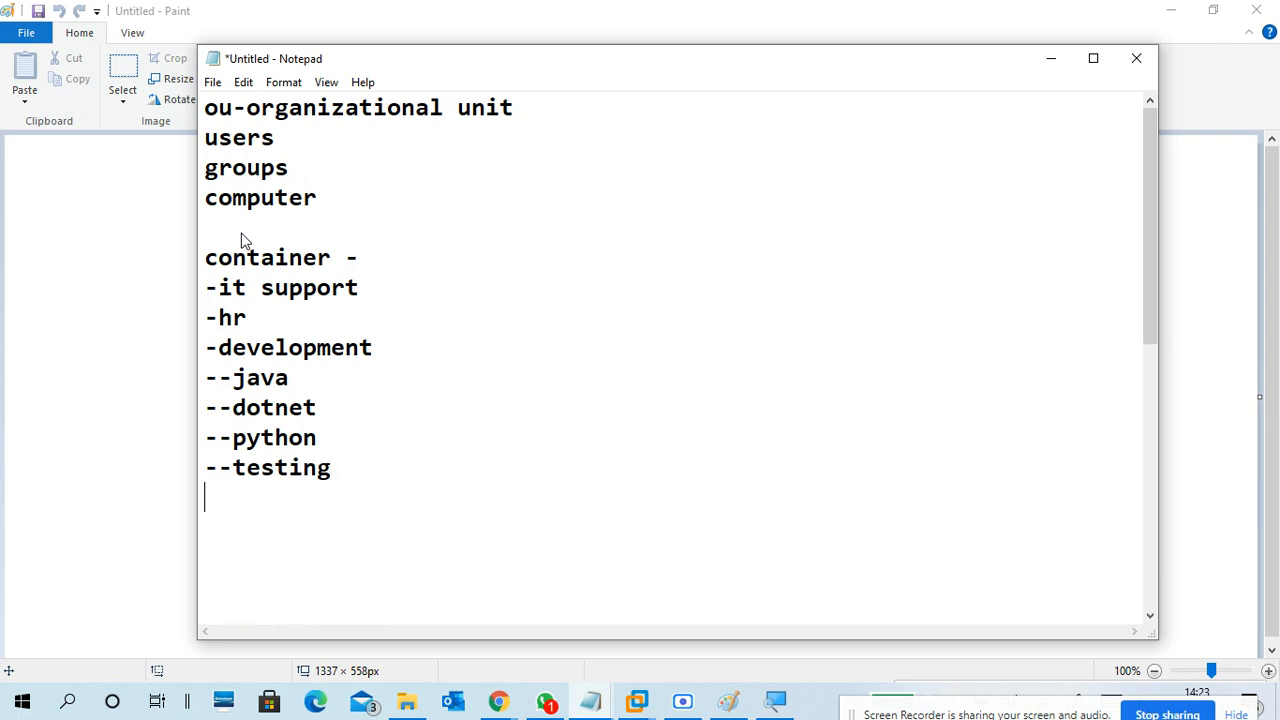
type("-devops")
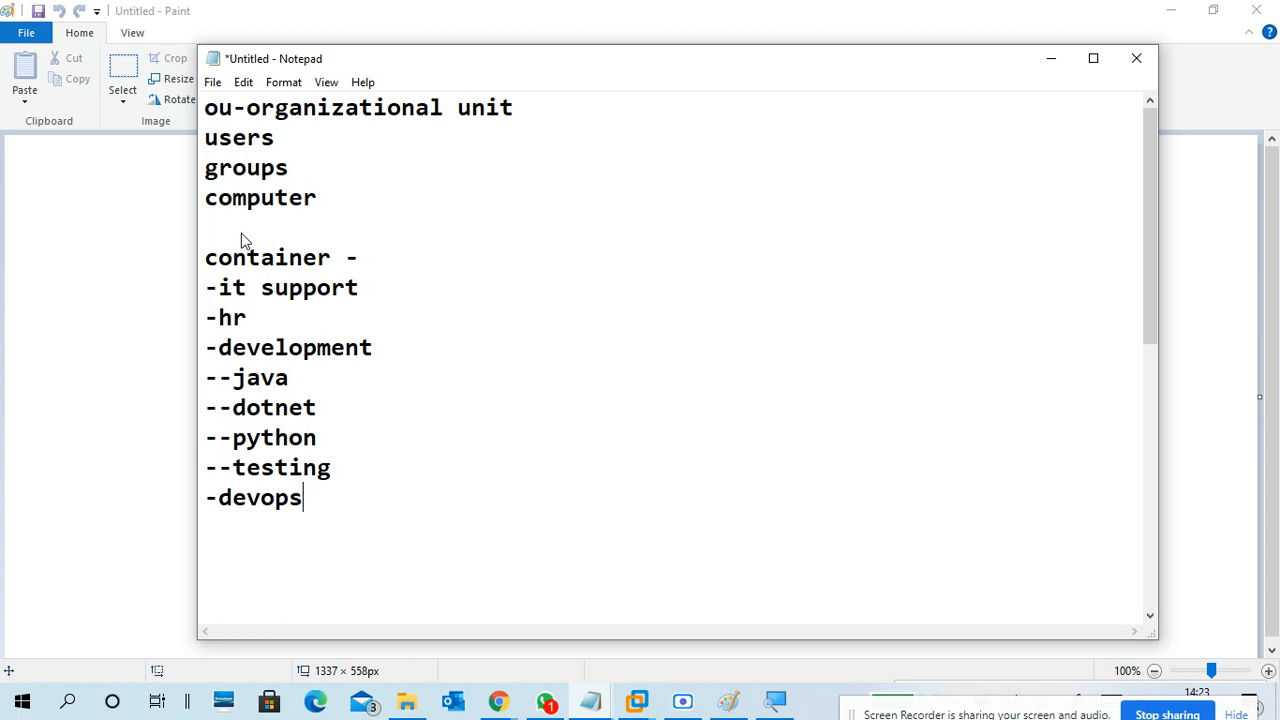
key("Return")
type("-")
key("BackSpace")
type("-sale")
key("Return")
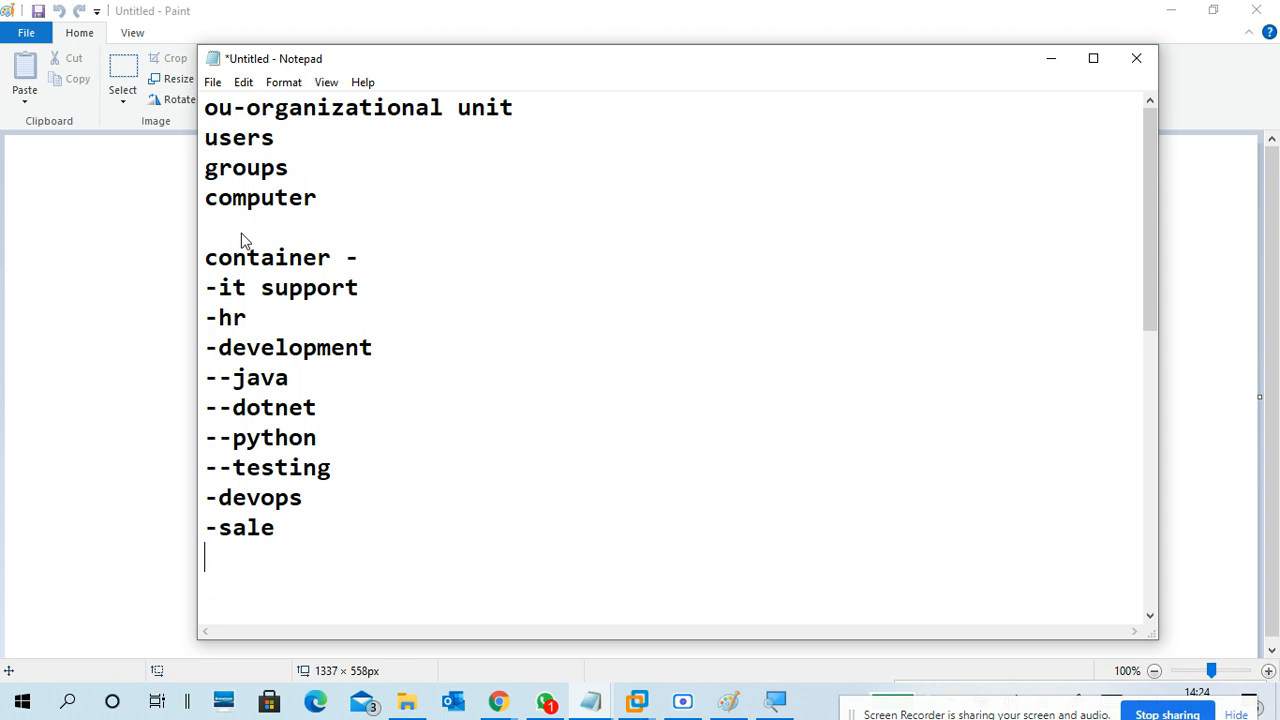
left_click_drag(359, 292, 185, 285)
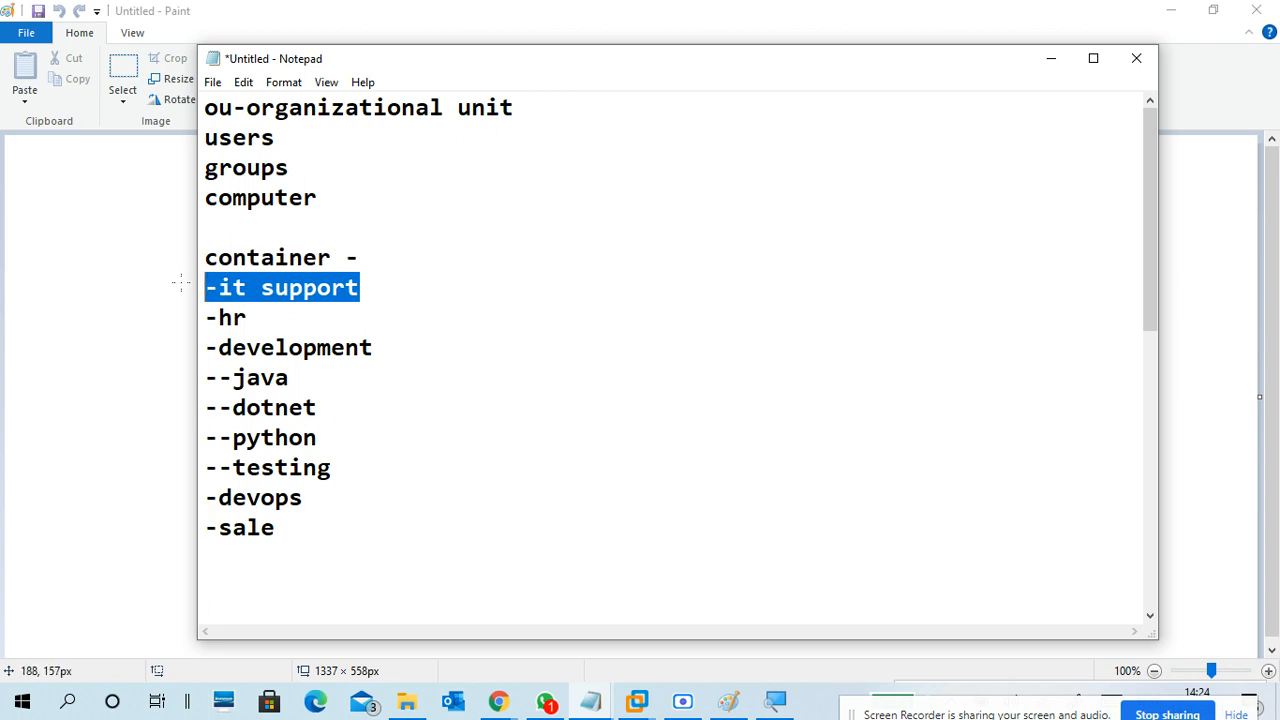
left_click(285, 327)
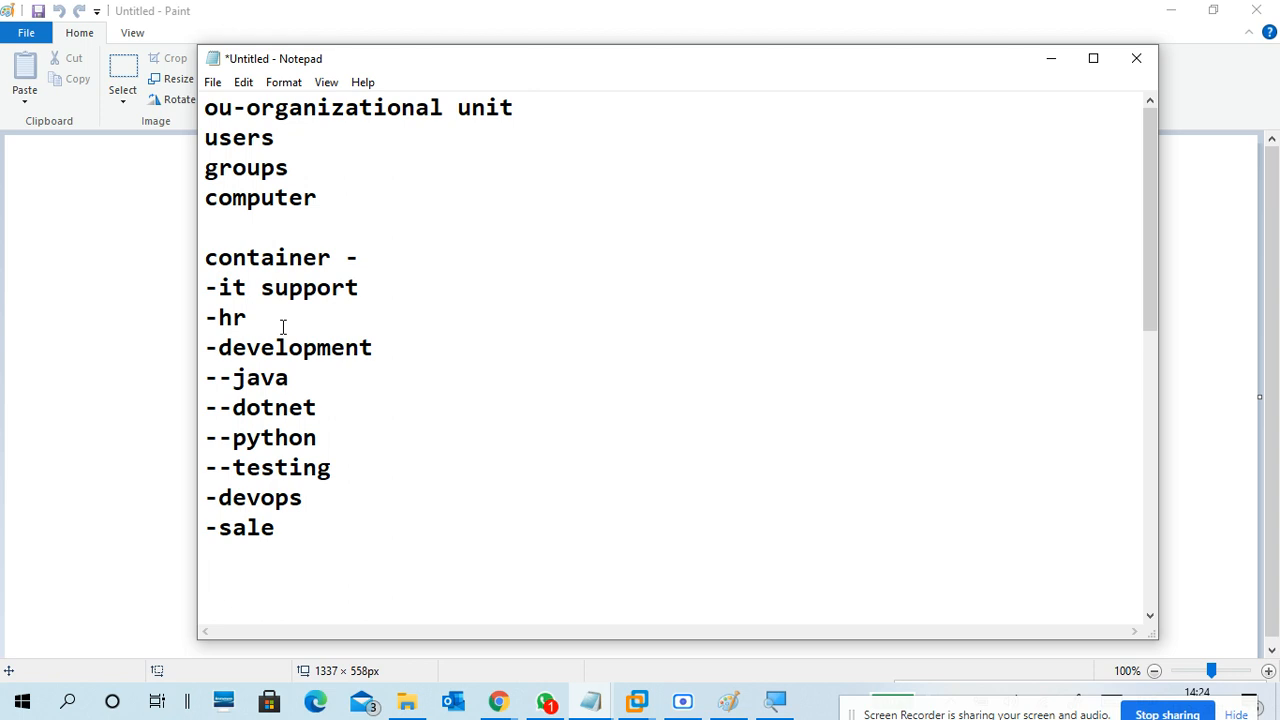
left_click(385, 372)
left_click(391, 349)
left_click(350, 379)
left_click(353, 409)
left_click(352, 436)
left_click(354, 471)
Point out the it support, hr, java, python, devops and sale entries in the notes
left_click(371, 282)
left_click(379, 323)
left_click(384, 302)
left_click(364, 551)
left_click(386, 292)
left_click(388, 377)
left_click(386, 437)
left_click(377, 490)
left_click(355, 538)
Bring up the Google Meet call in Chrome and admit the waiting participant
left_click(498, 700)
left_click(365, 625)
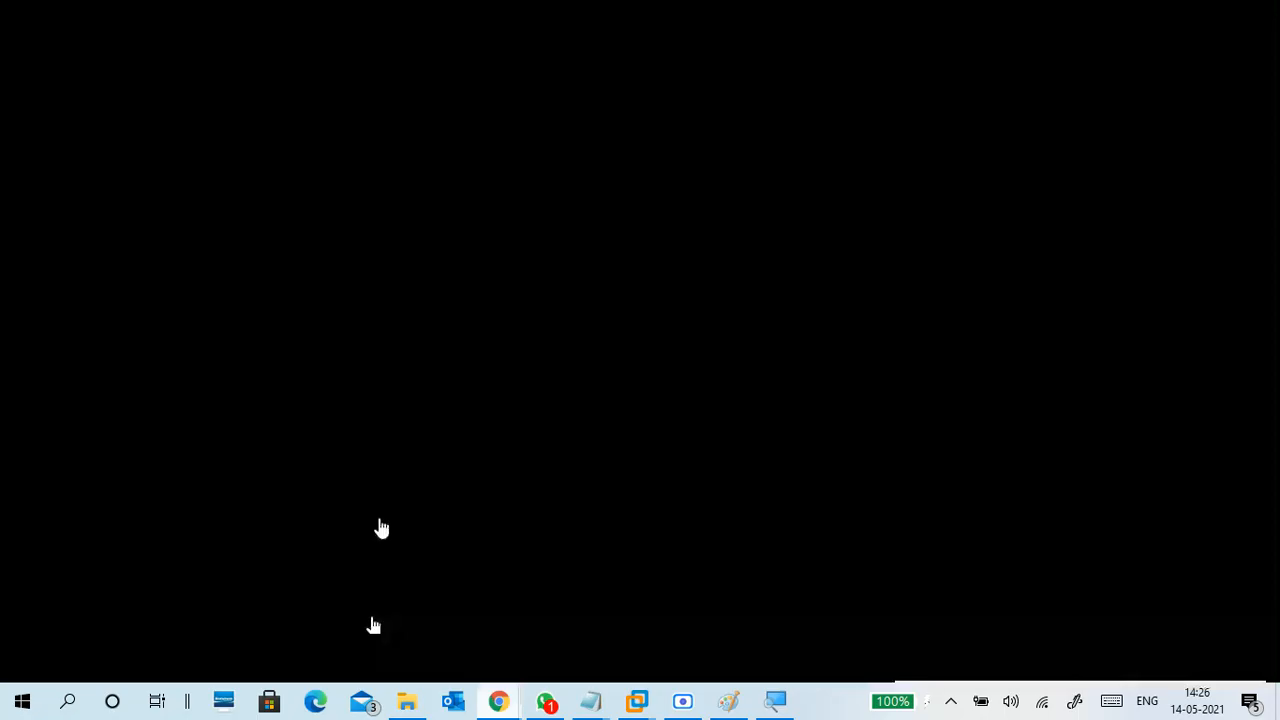
left_click(150, 12)
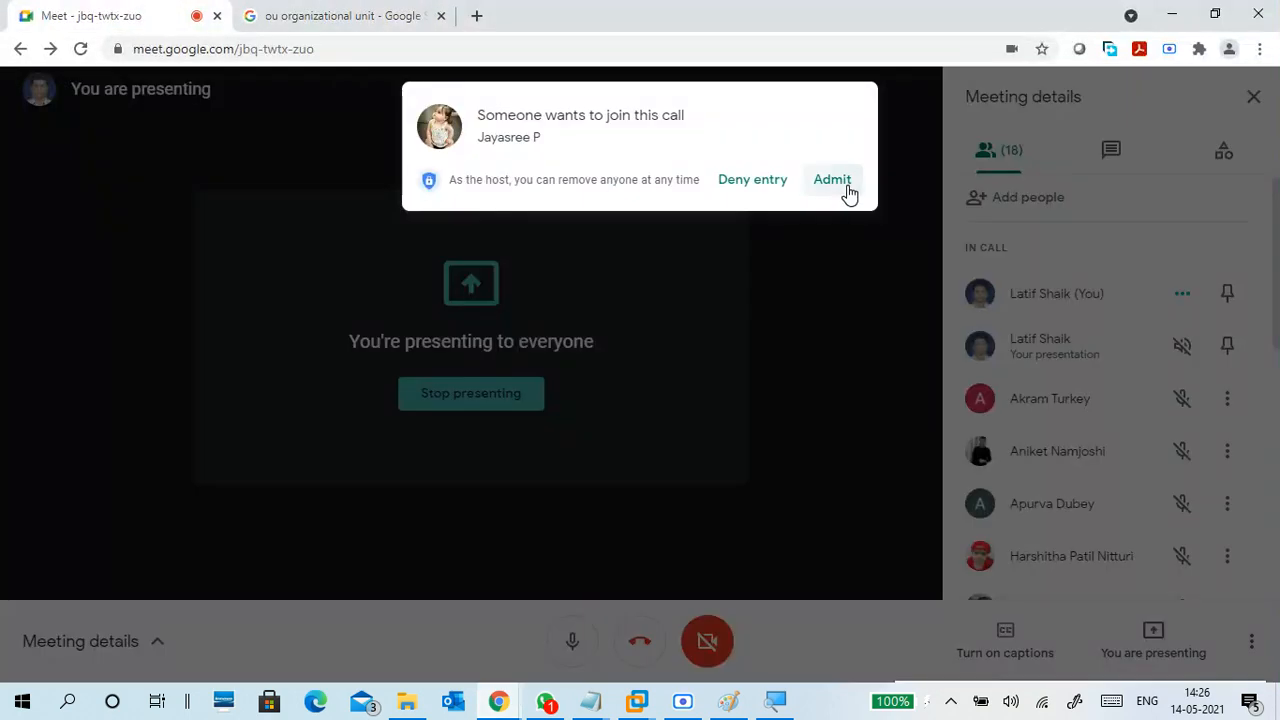
left_click(845, 193)
Below -sale, type 'link grouppolicy' and place the cursor between group and policy
left_click(1176, 15)
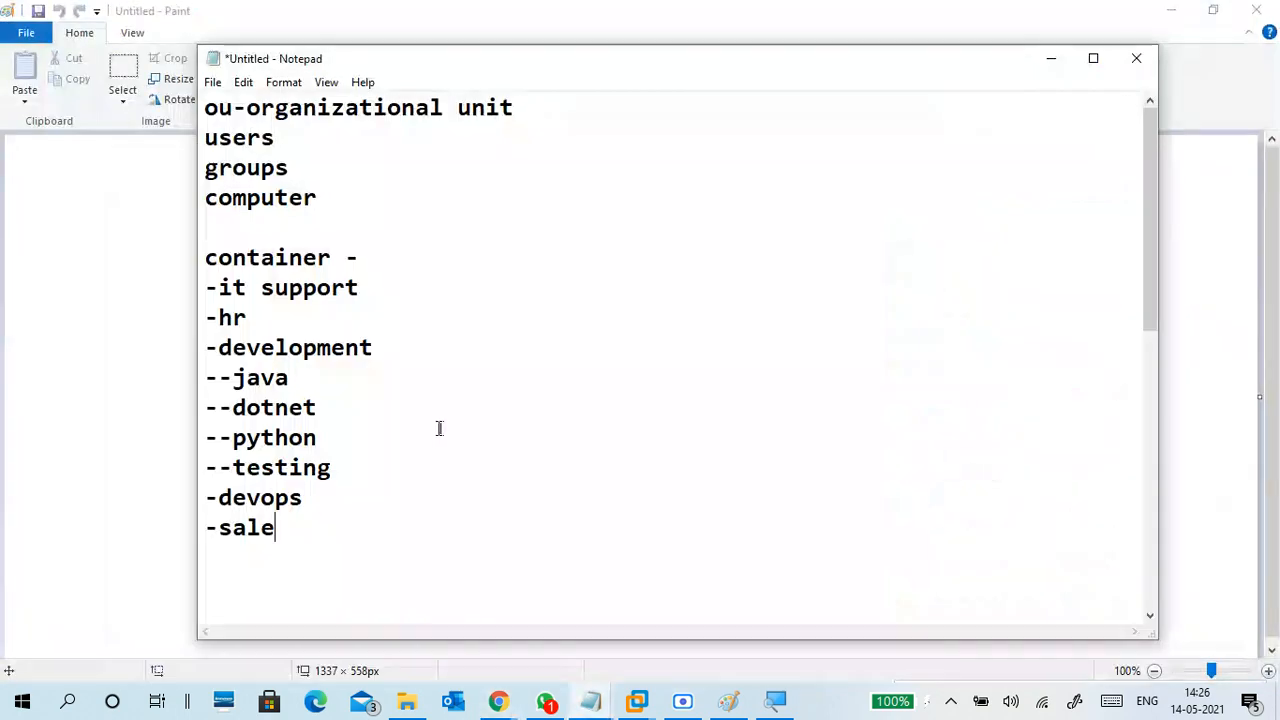
left_click(363, 550)
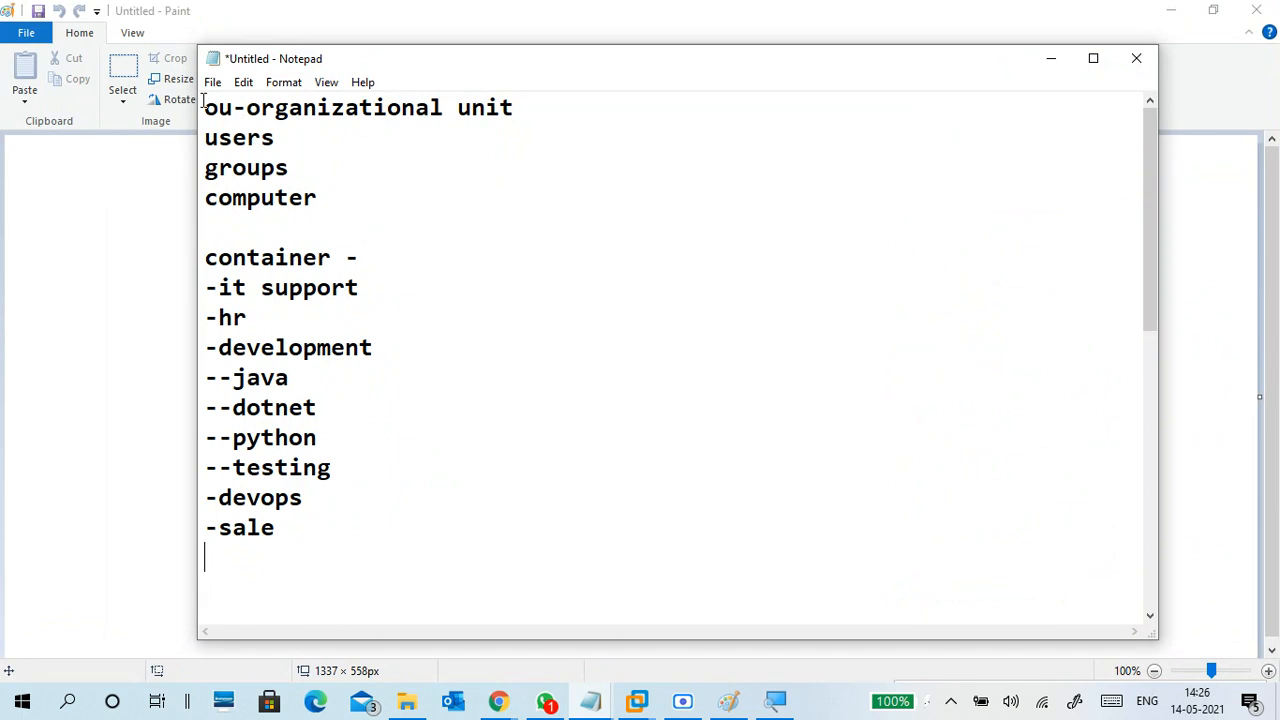
left_click_drag(205, 104, 363, 525)
left_click(363, 528)
key("Return")
key("Return")
scroll(362, 489, "down", 2)
scroll(362, 489, "down", 1)
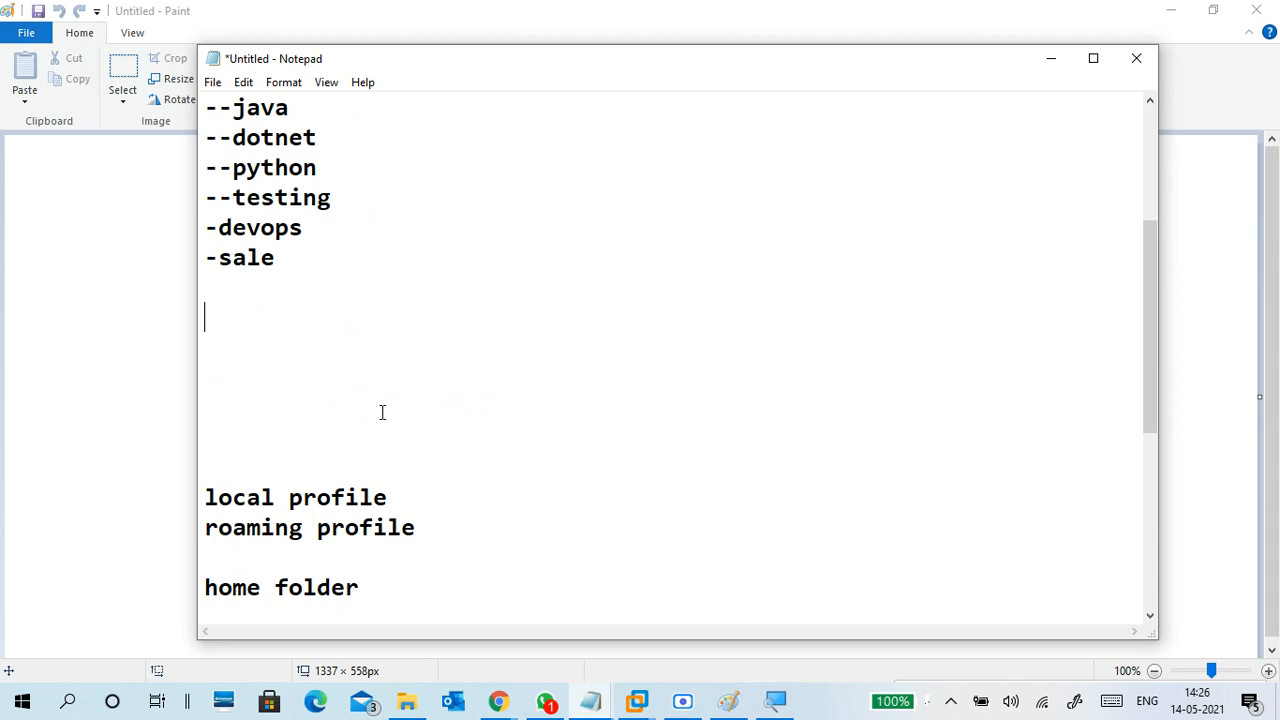
type("link grouppolicy")
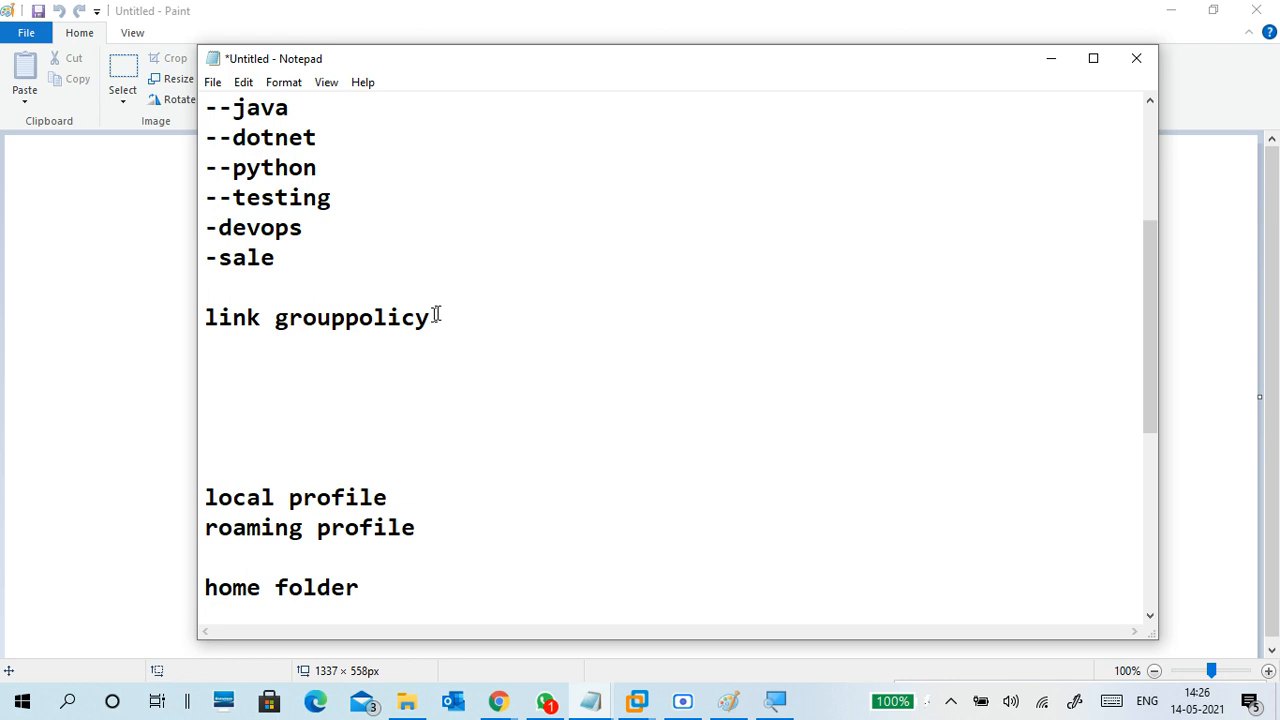
left_click(350, 318)
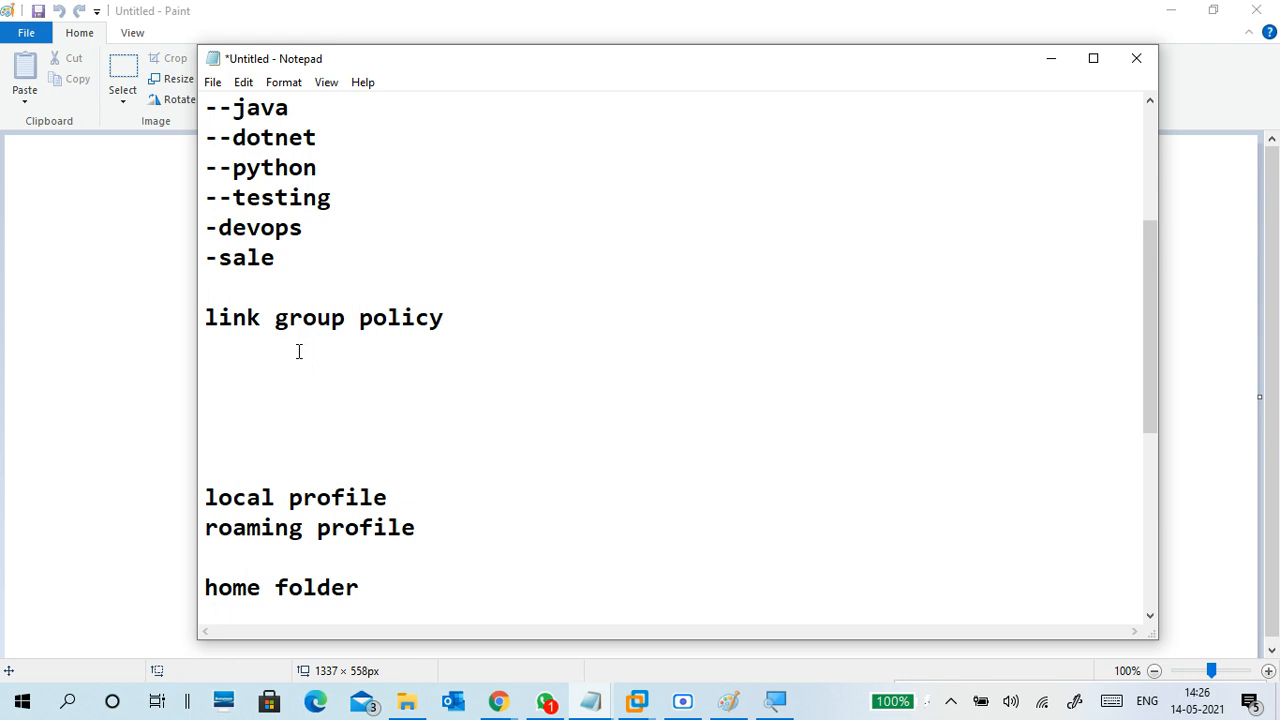
In Paint, draw a vertical trunk line down the canvas's left side
left_click(727, 705)
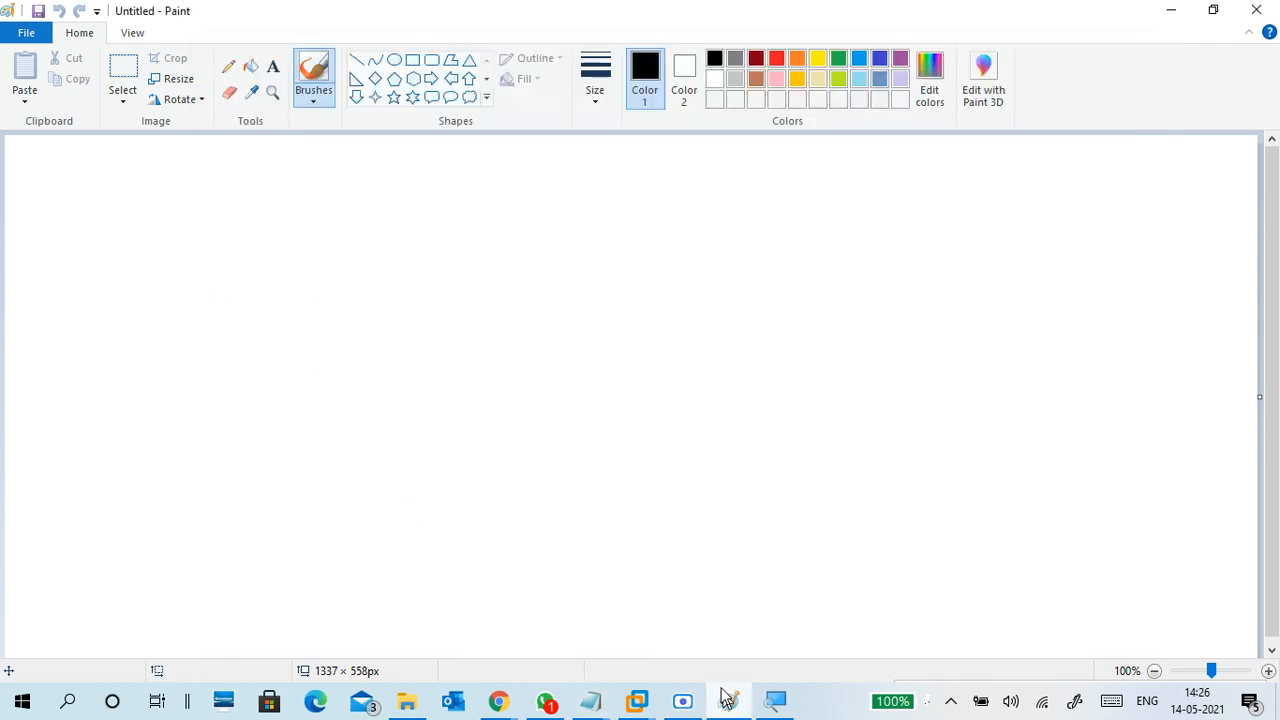
left_click(356, 59)
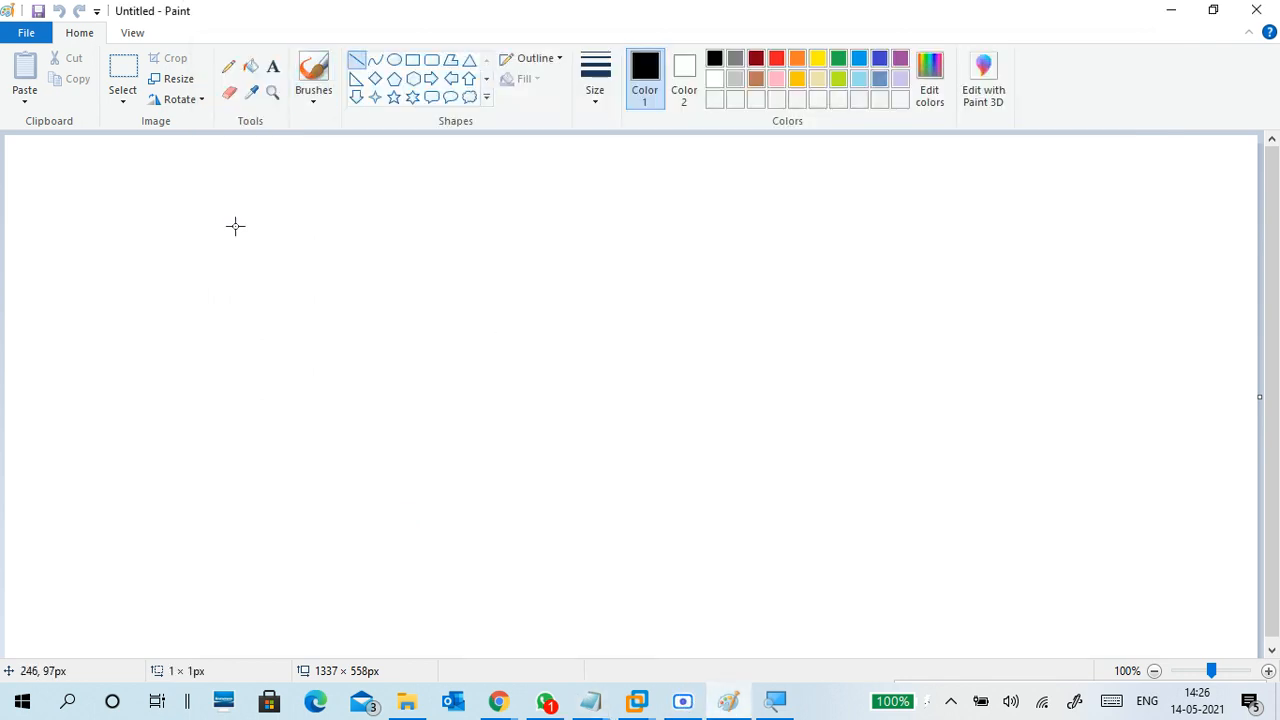
mouse_move(234, 226)
left_mouse_down()
mouse_move(260, 514)
mouse_move(226, 543)
mouse_move(234, 551)
left_mouse_up()
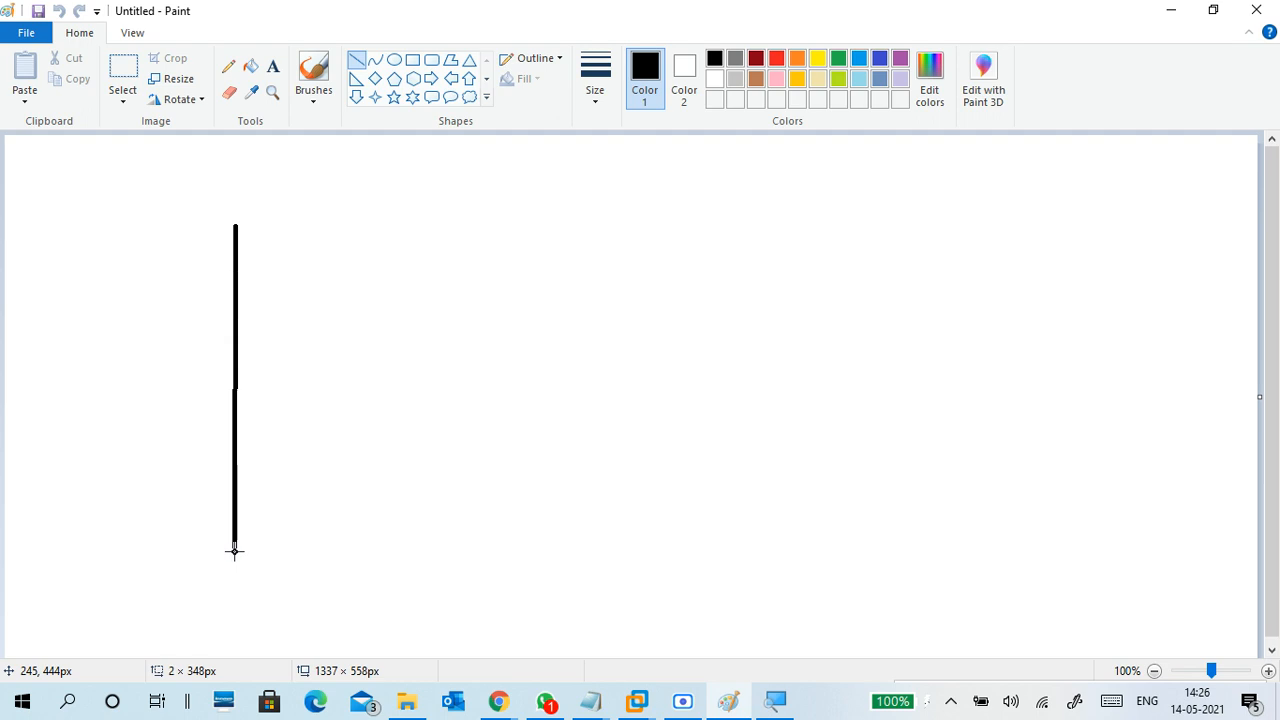
Add a text box listing itsupport, HR, SALES and DEVELOPMENT beside the trunk
left_click(273, 68)
left_click(284, 272)
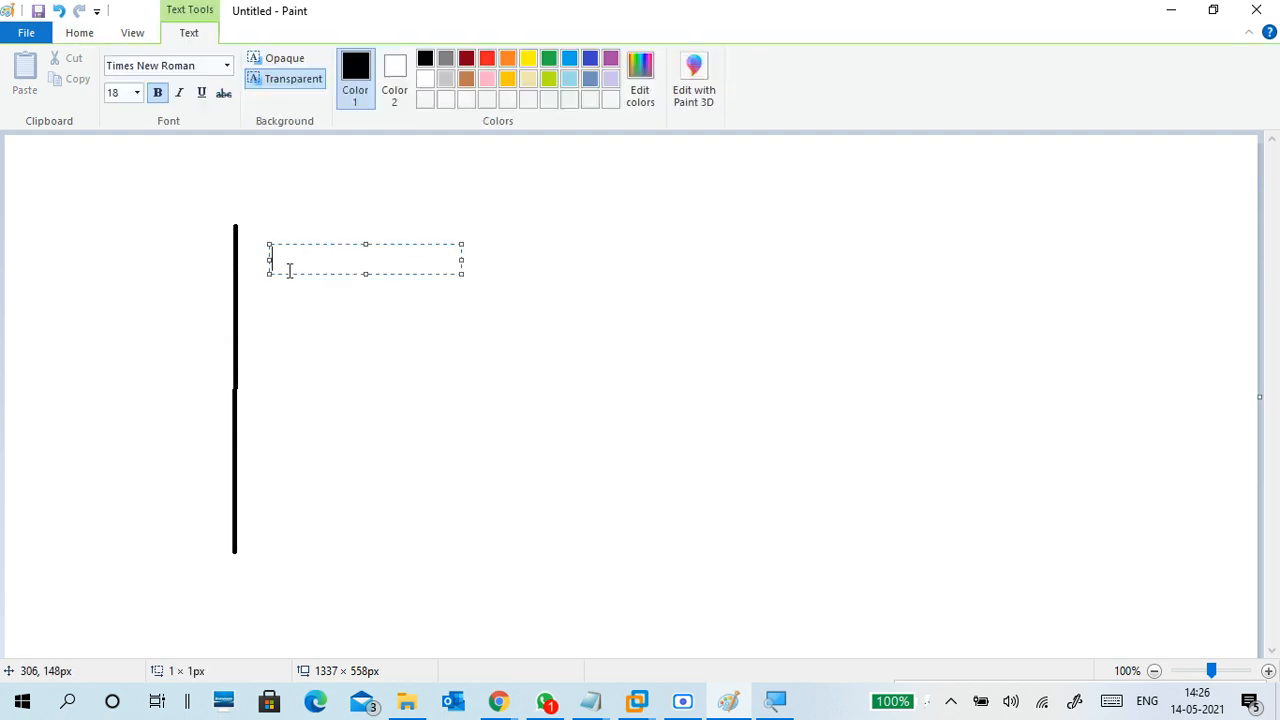
type("itsupport")
key("Return")
key("Return")
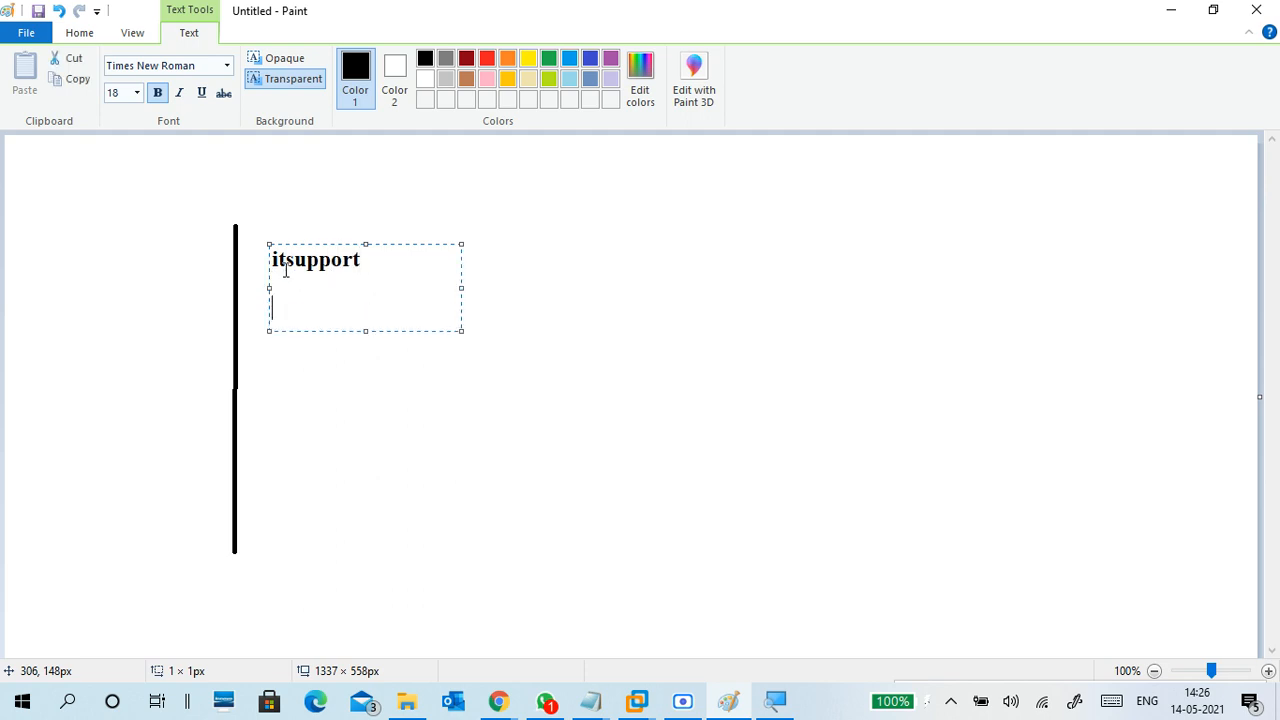
type("HR")
key("Return")
key("Return")
type("SALES")
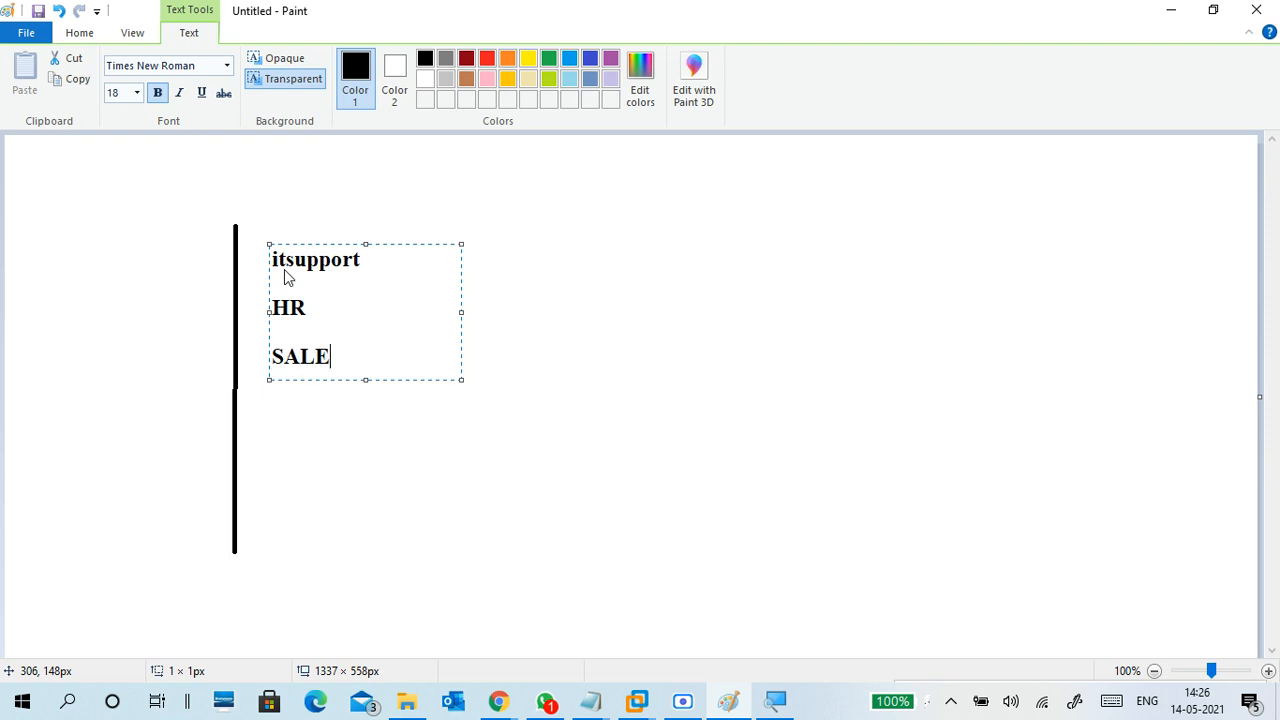
key("Return")
key("Return")
key("Return")
type("DEVEL")
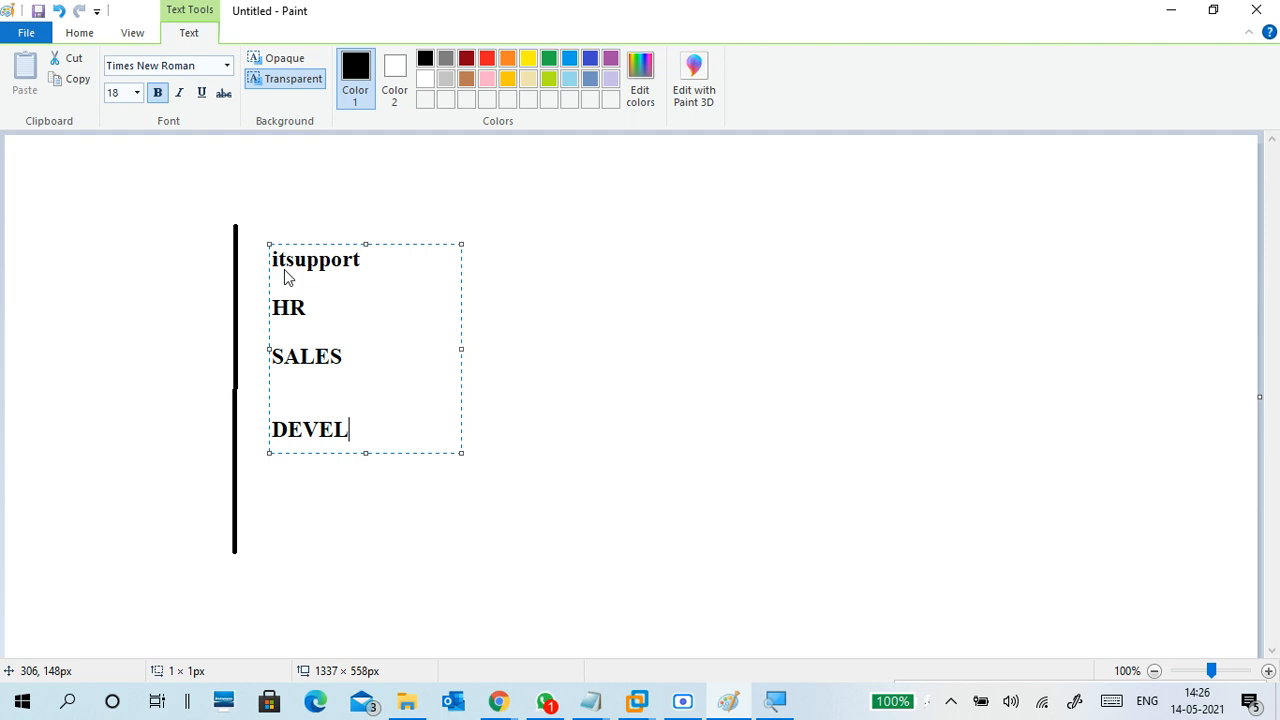
type("OPMET")
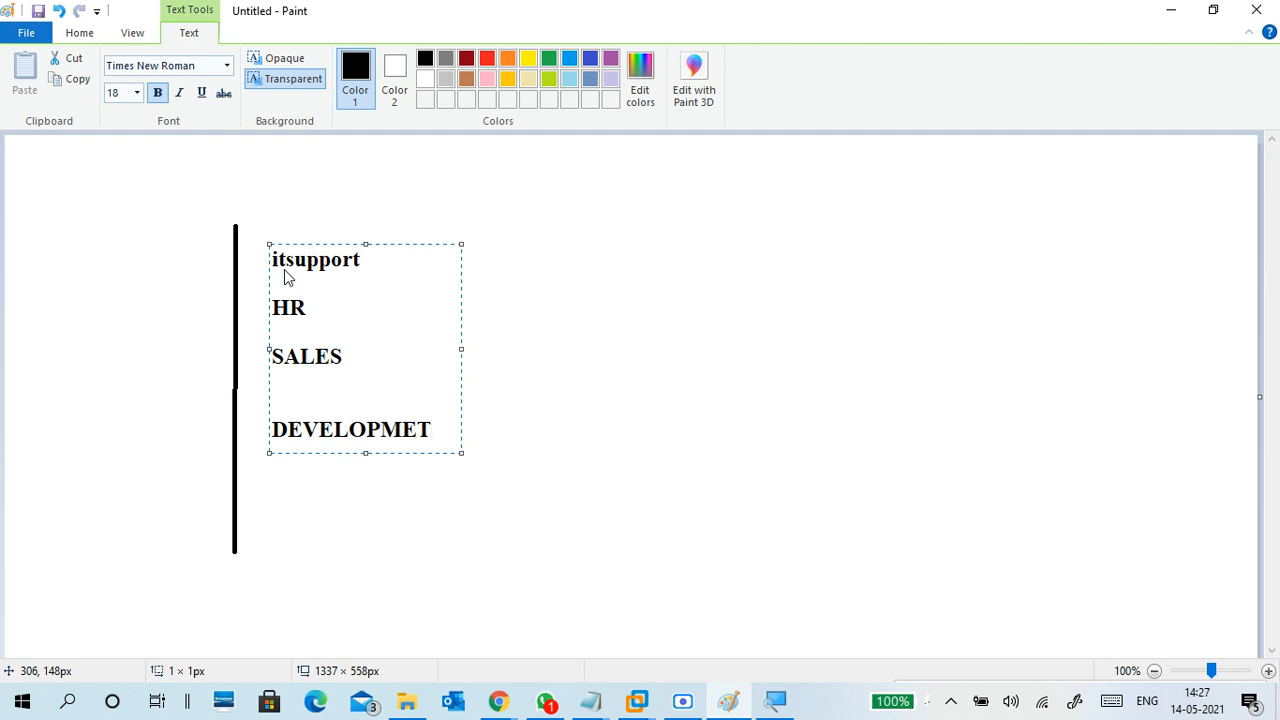
key("BackSpace")
key("BackSpace")
key("BackSpace")
type("MENT")
key("Return")
Continue the list with -JAVA, -PYTHON and -DOTNET below DEVELOPMENT
type("-H")
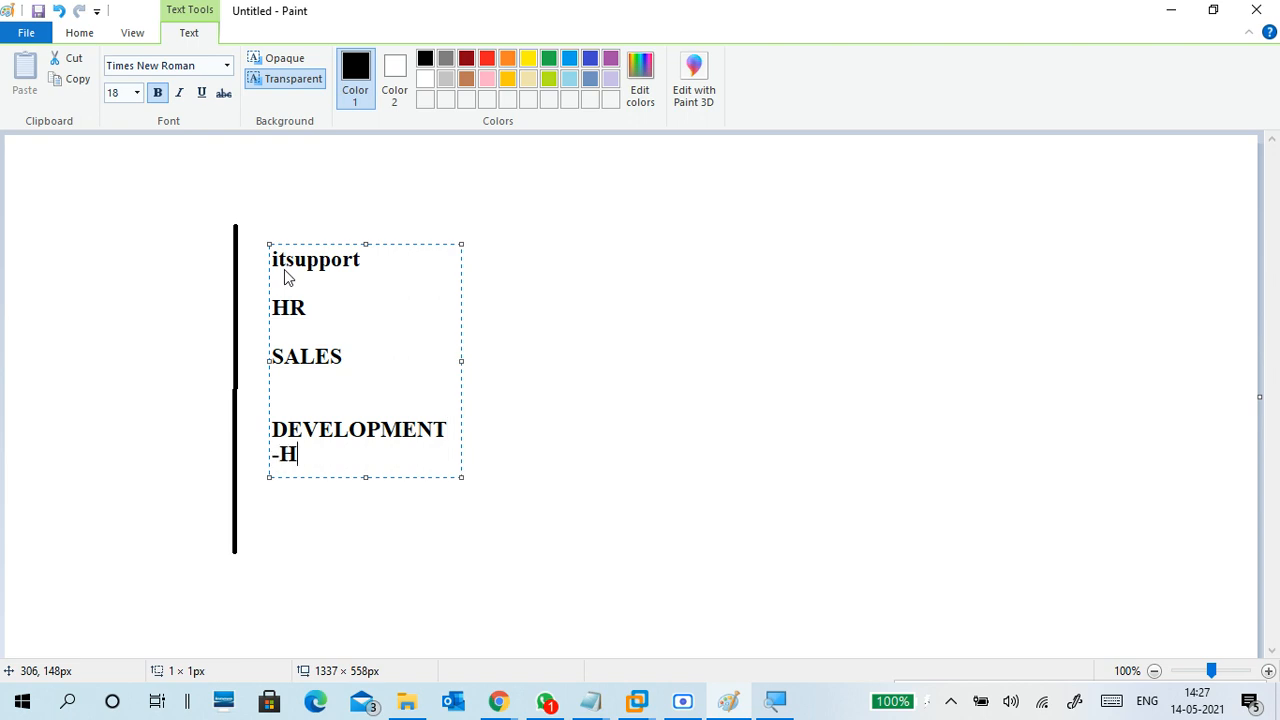
key("BackSpace")
type("JAVA")
key("Return")
type("-")
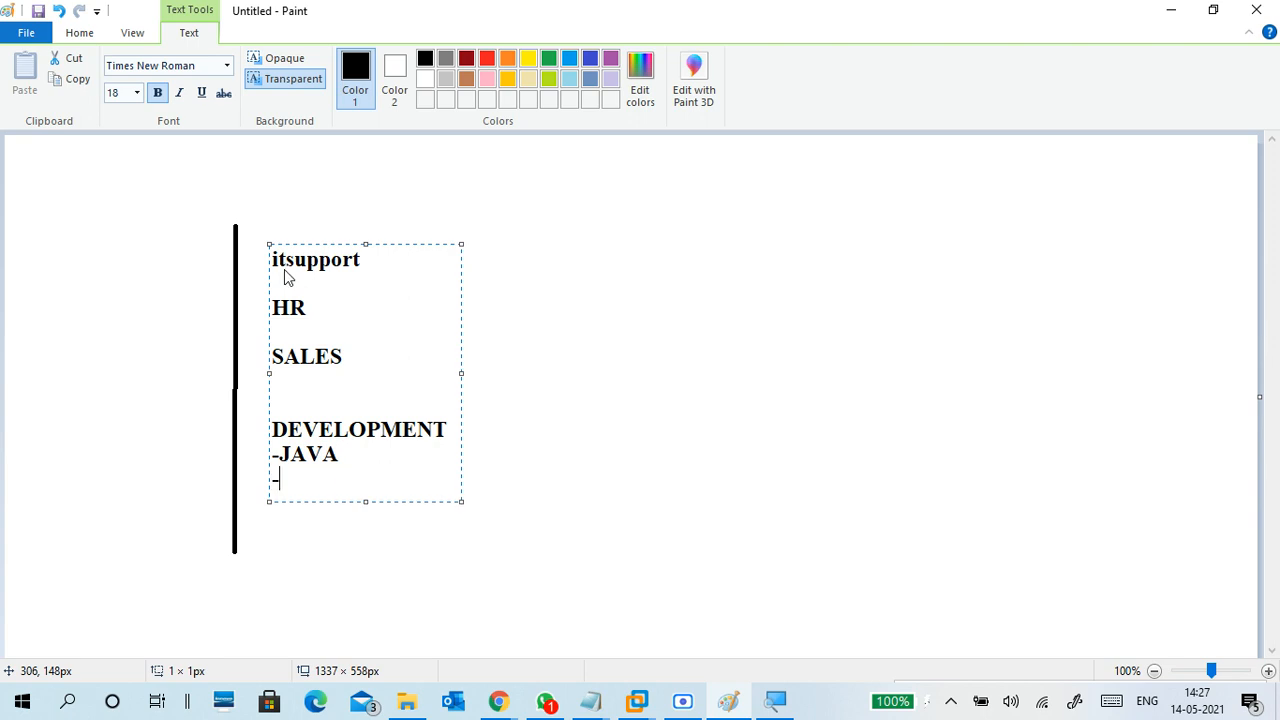
type("PYTHON")
key("Return")
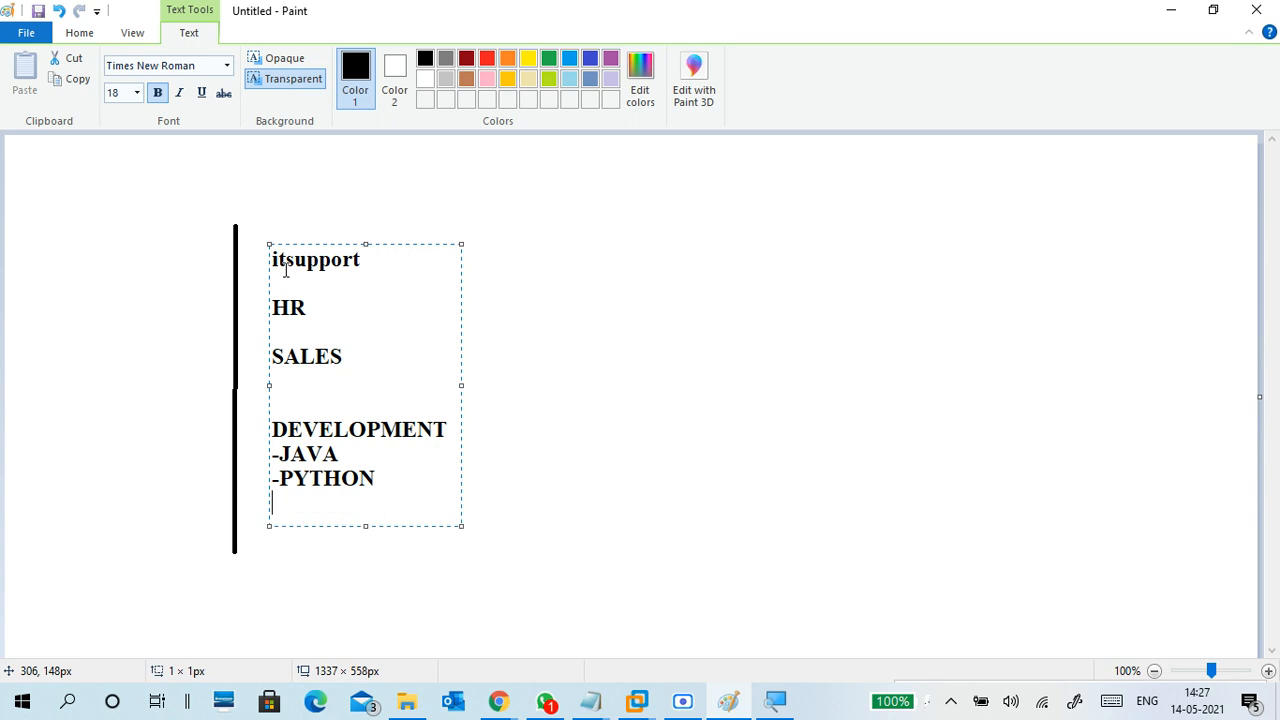
type("-DOTNET")
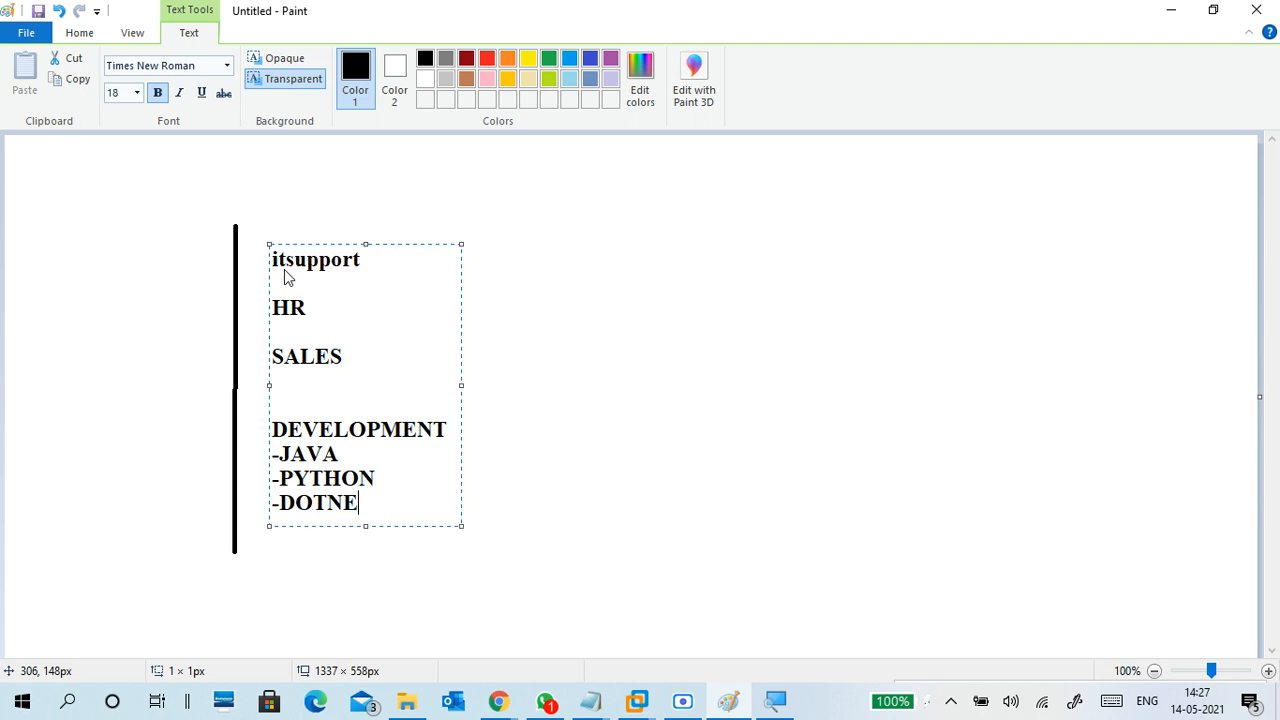
left_click(532, 450)
Connect itsupport to the trunk and draw boxes around HR, DEVELOPMENT, JAVA, PYTHON and DOTNET
left_click(356, 60)
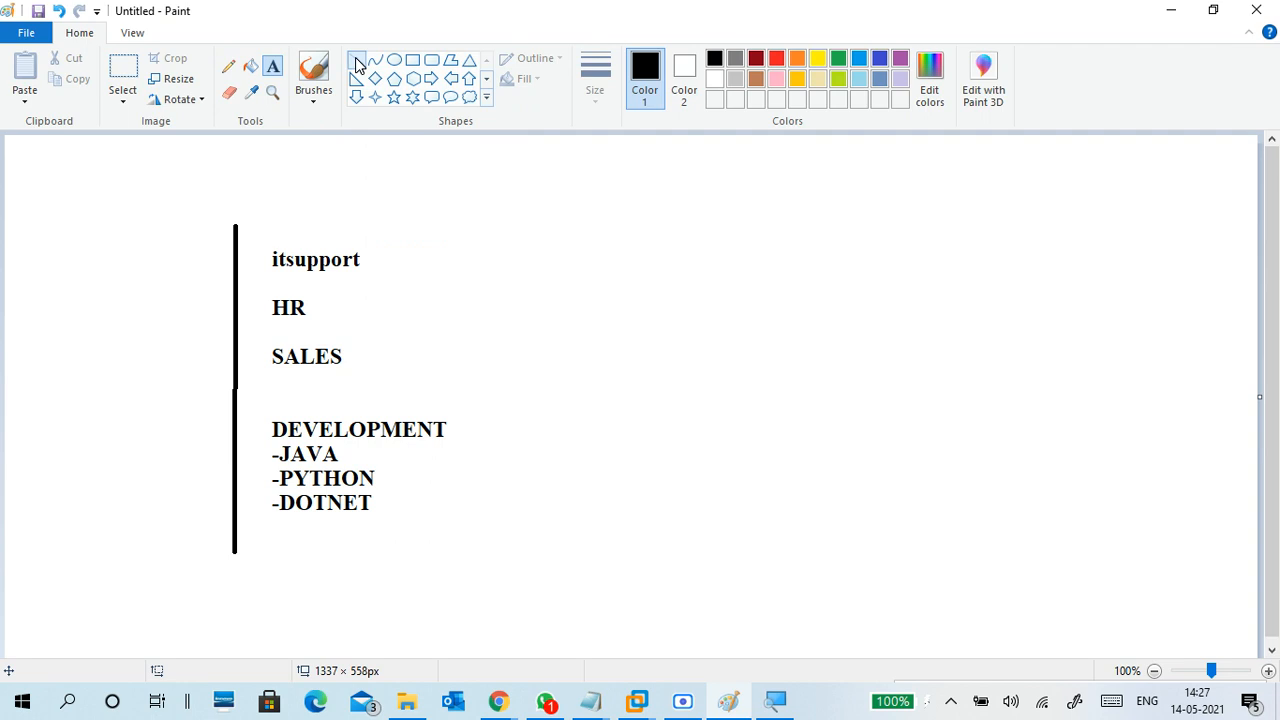
left_click_drag(236, 260, 366, 275)
left_click(412, 60)
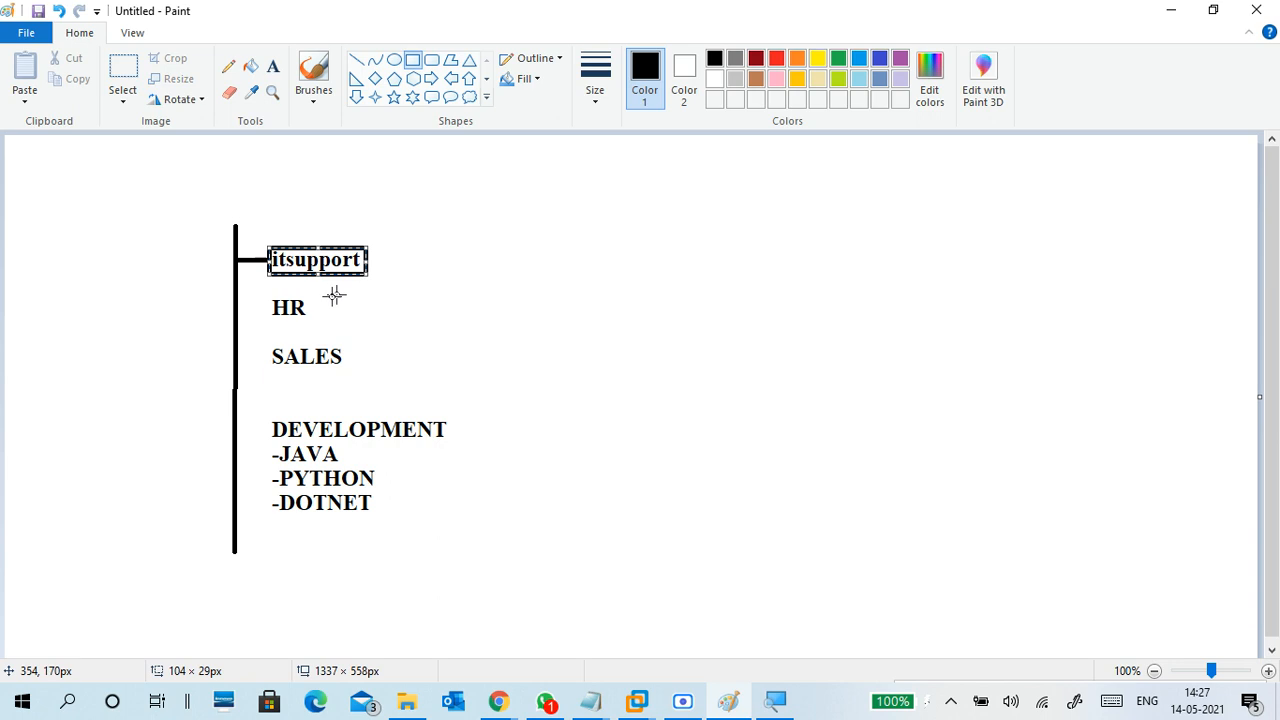
left_click_drag(264, 296, 346, 371)
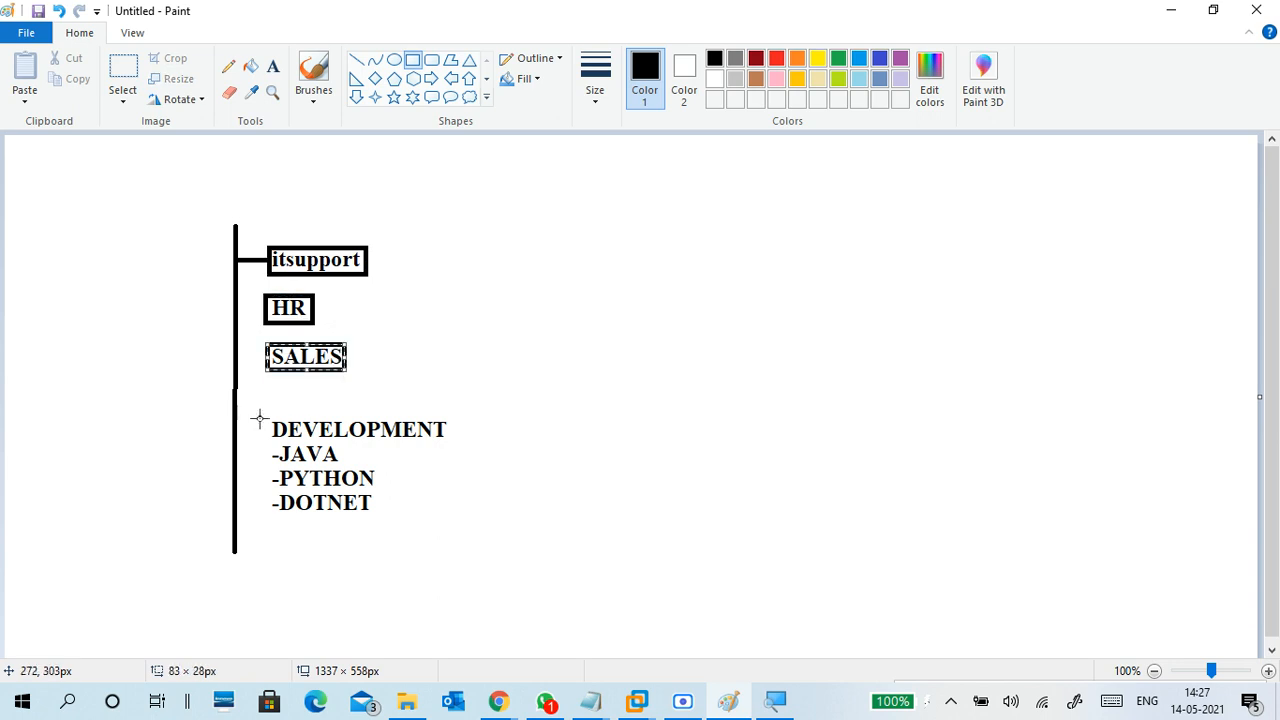
left_click_drag(264, 411, 451, 437)
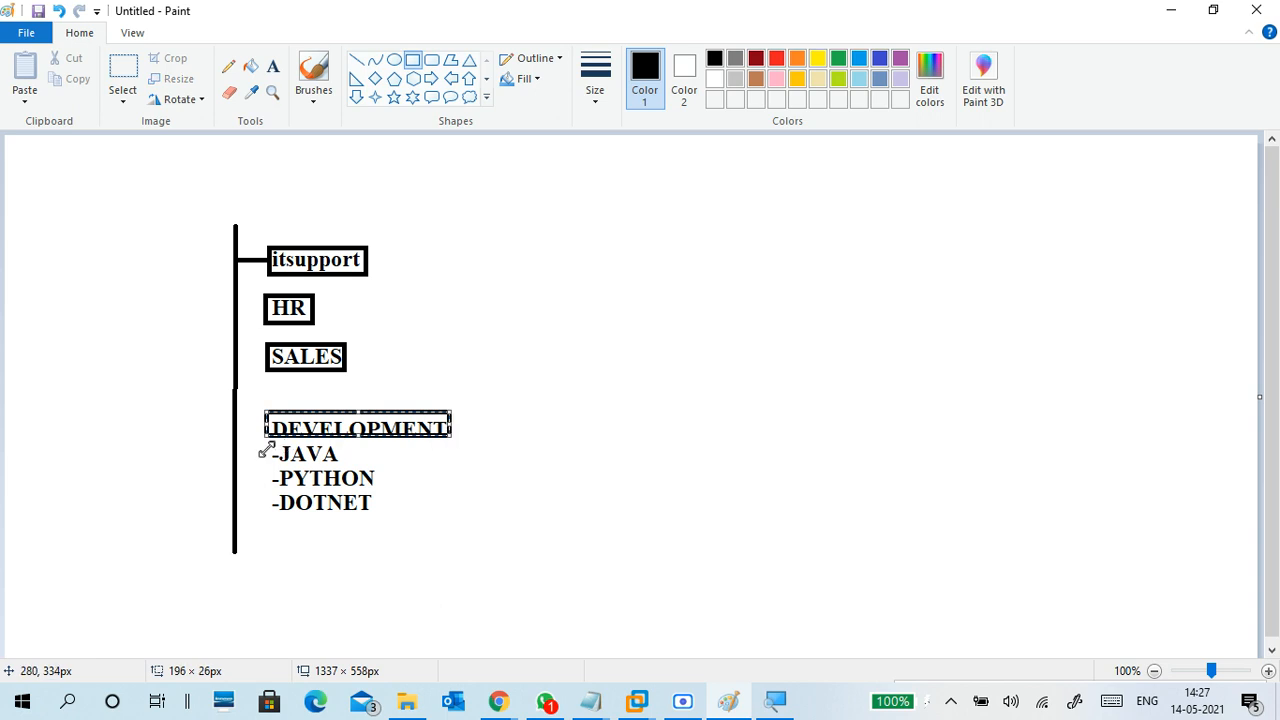
left_click_drag(265, 438, 380, 488)
left_click(300, 447)
left_click(272, 468)
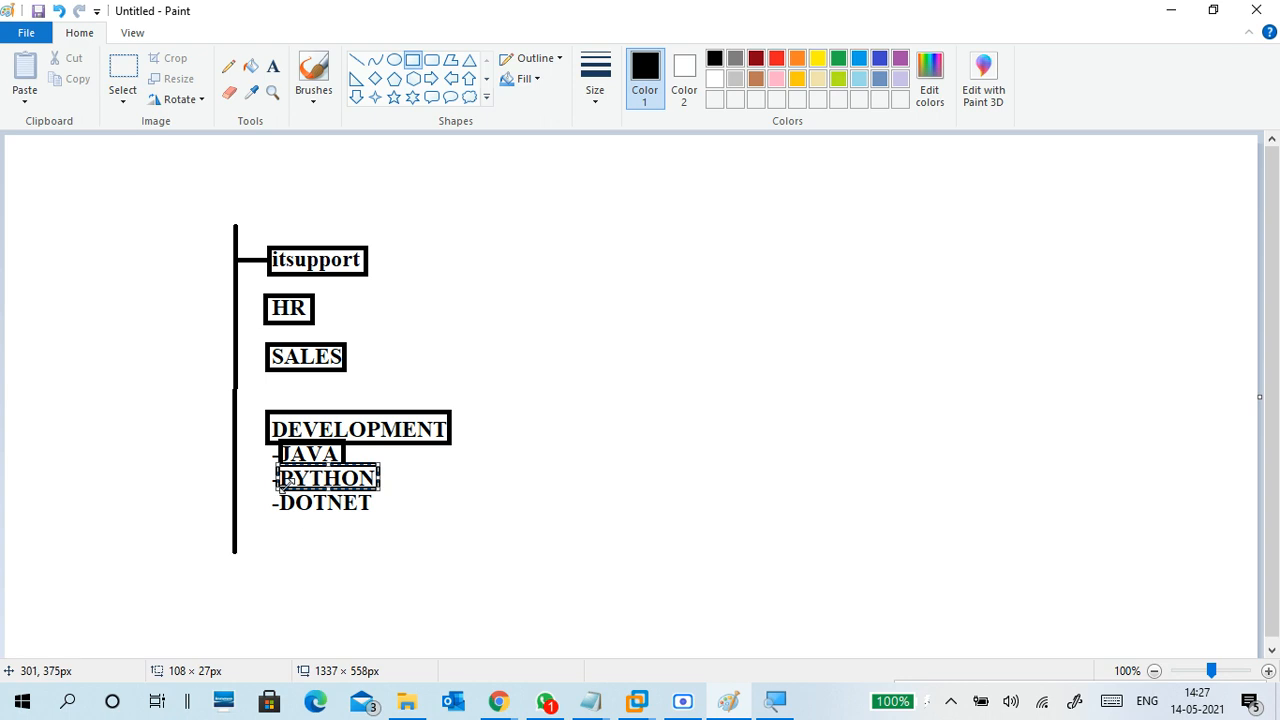
left_click(263, 488)
left_click_drag(275, 486, 381, 512)
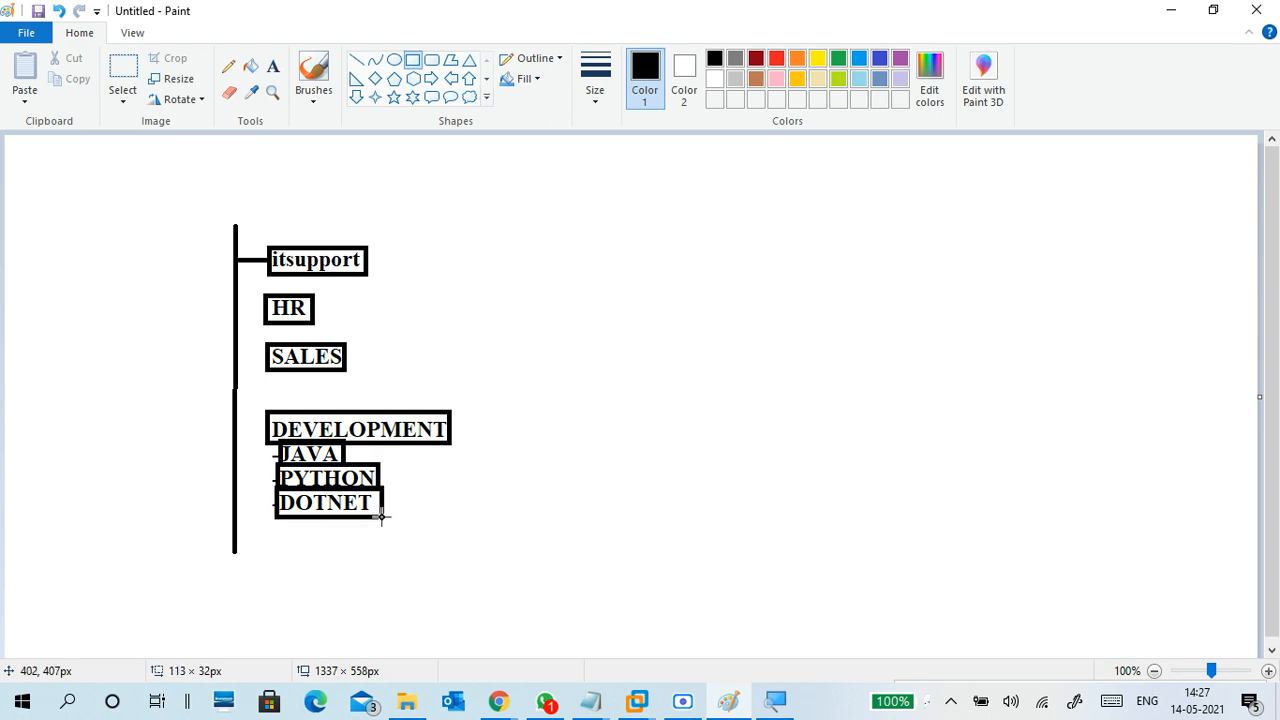
left_click(452, 503)
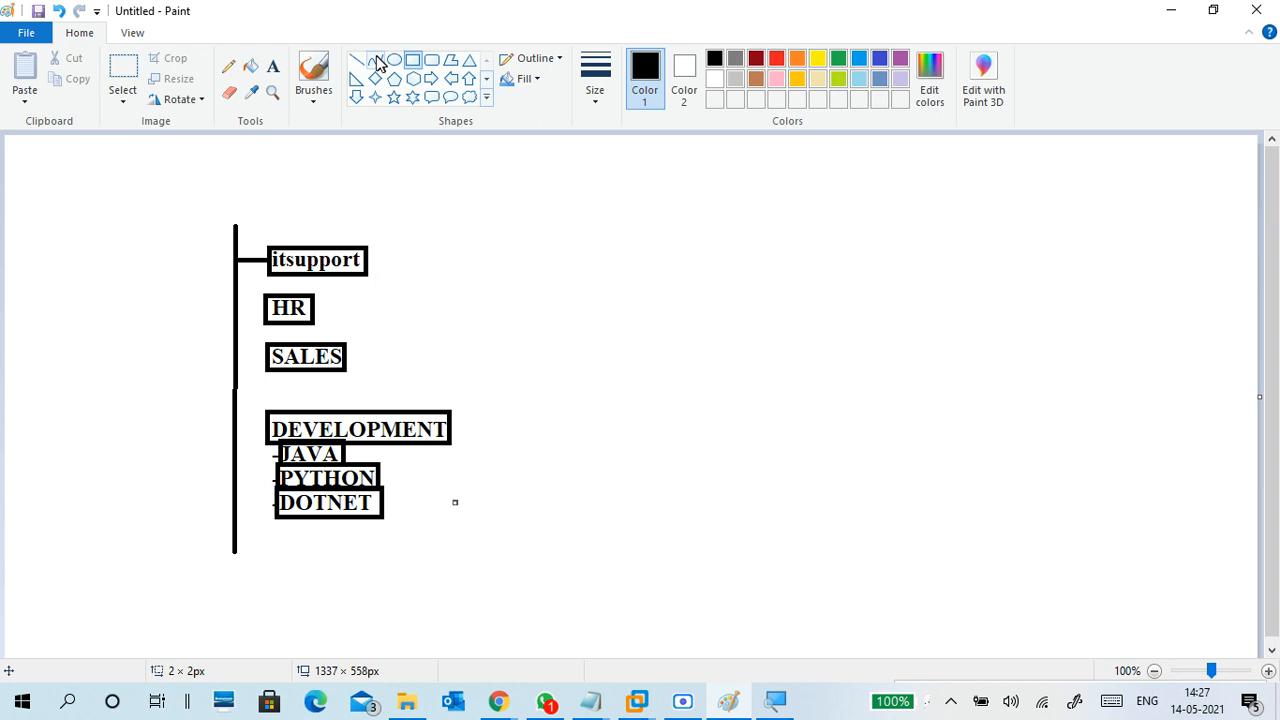
Draw connector lines from the trunk to the HR, SALES and DEVELOPMENT boxes
left_click(357, 60)
left_click_drag(228, 315, 263, 315)
left_click_drag(241, 361, 268, 362)
mouse_move(236, 428)
left_mouse_down()
mouse_move(264, 425)
mouse_move(269, 514)
left_mouse_up()
left_click(465, 529)
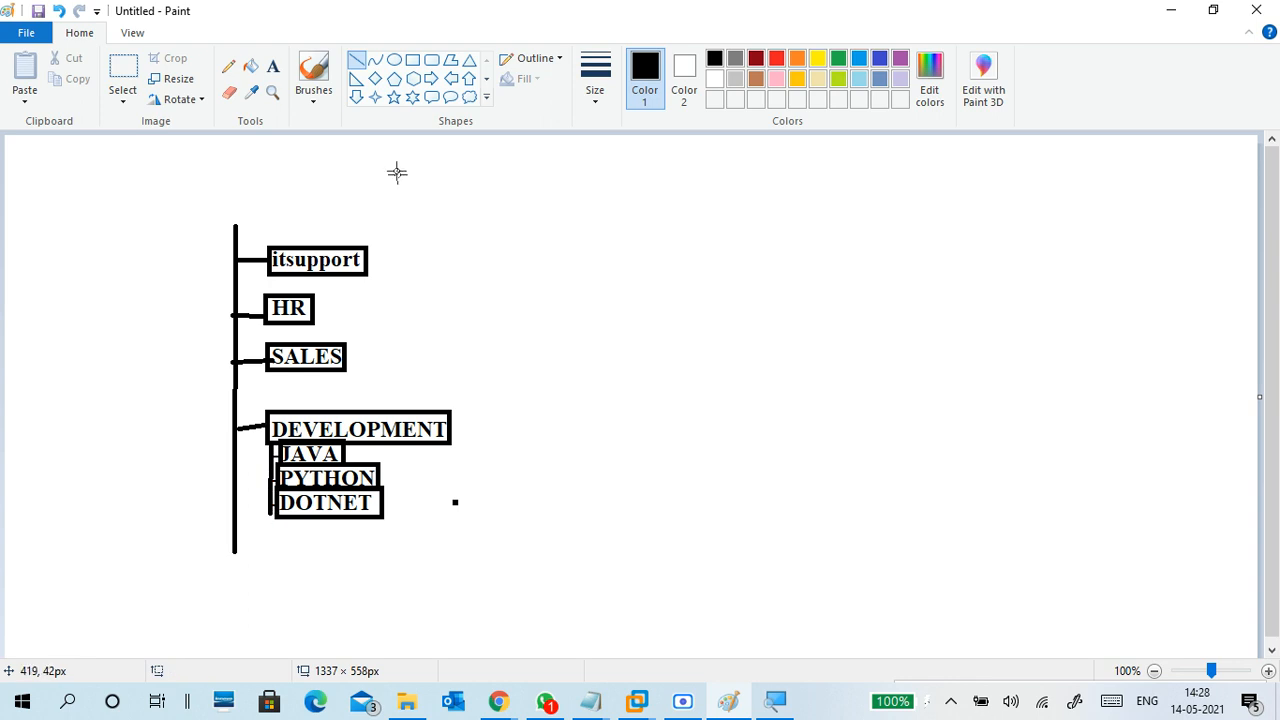
left_click(313, 95)
Add a two-line label of user names right of itsupport, then bring up the Google Meet window
left_click(197, 136)
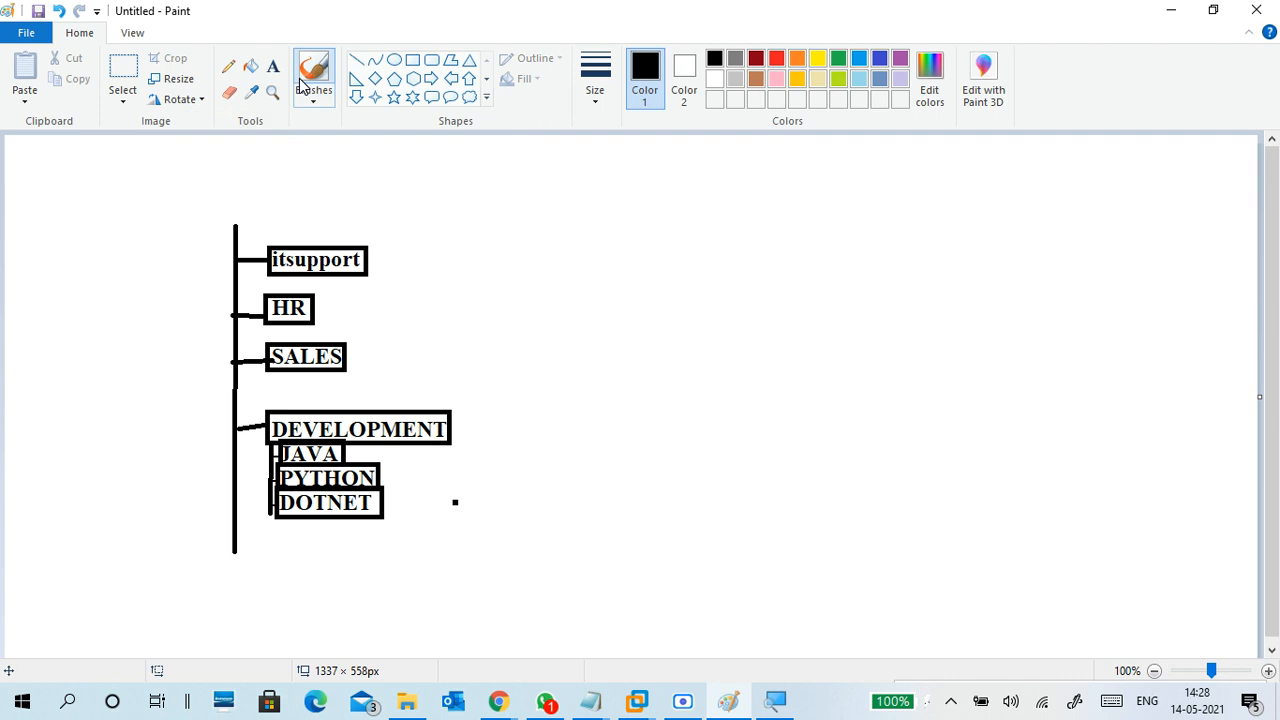
left_click(272, 66)
left_click(428, 247)
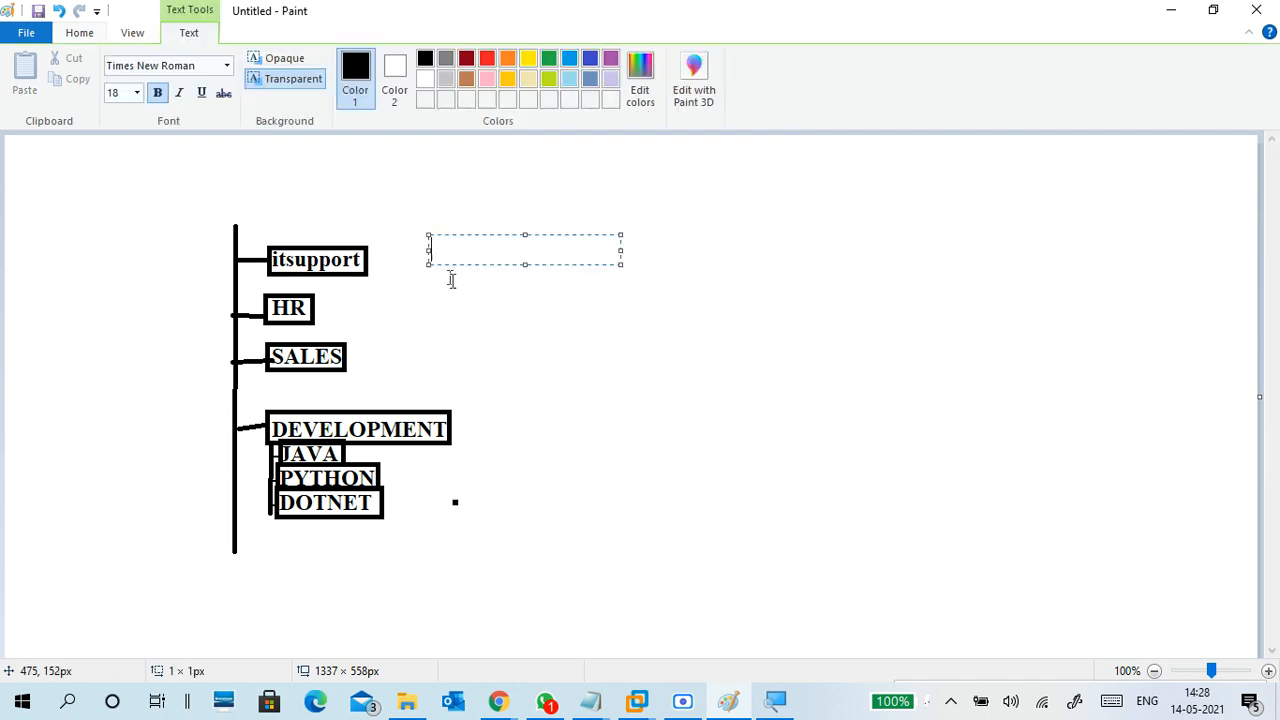
type("JAYASREE")
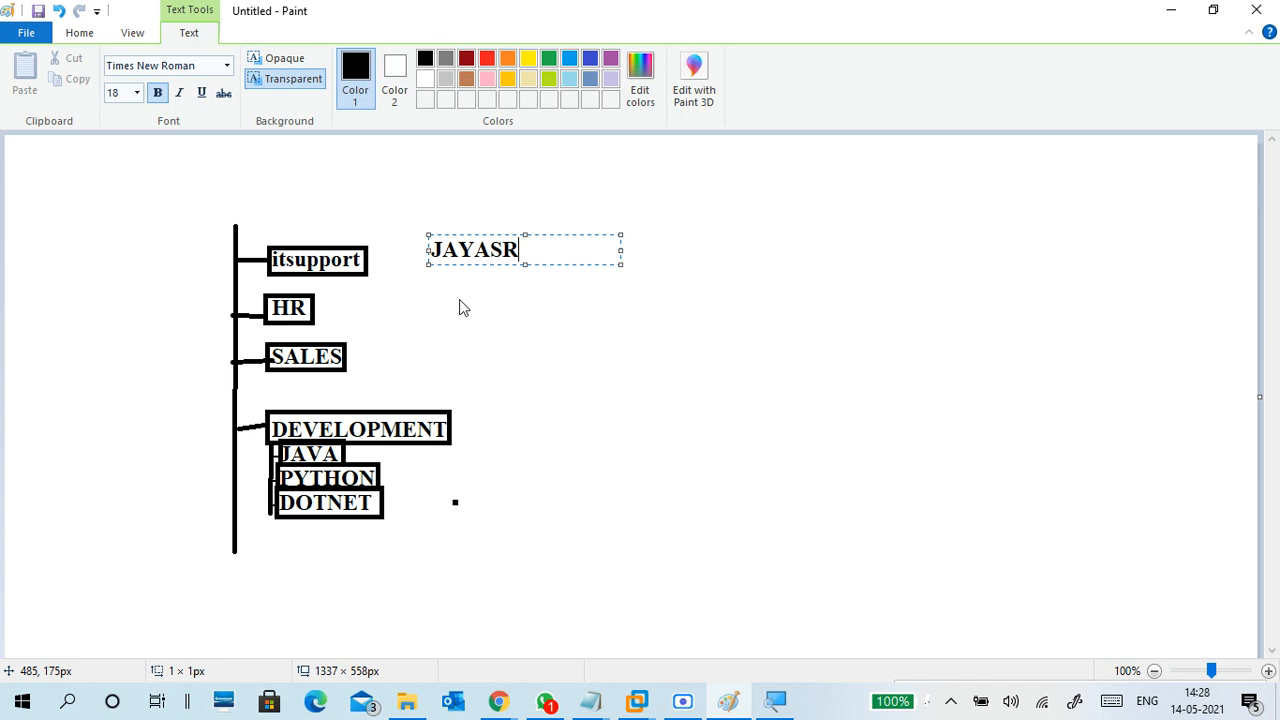
key("BackSpace")
key("BackSpace")
key("BackSpace")
key("BackSpace")
key("BackSpace")
key("BackSpace")
key("BackSpace")
key("BackSpace")
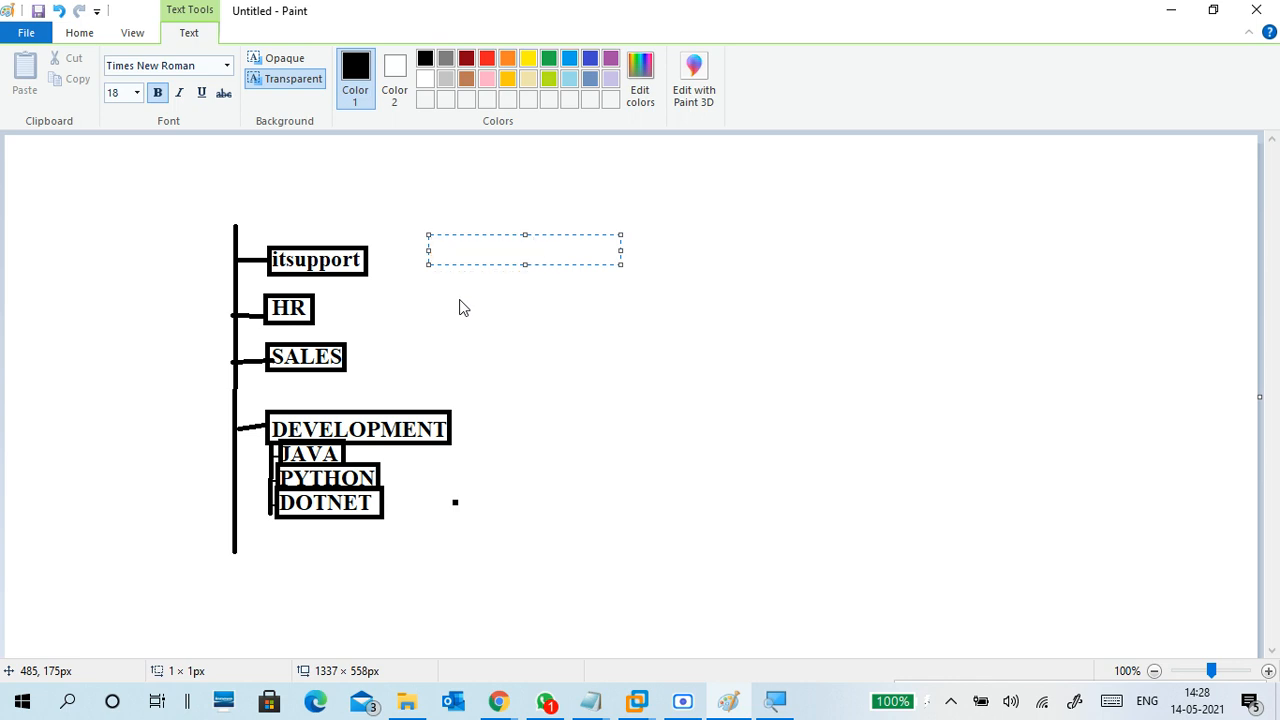
type("javas")
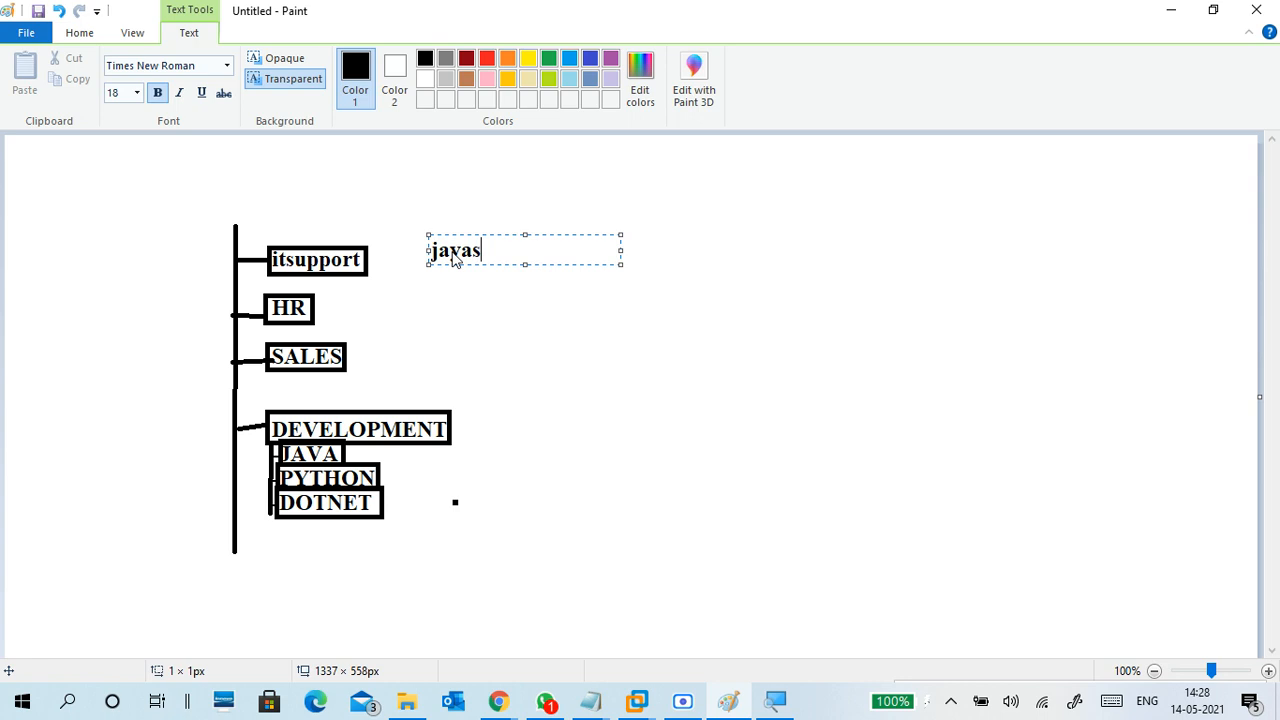
type("ree")
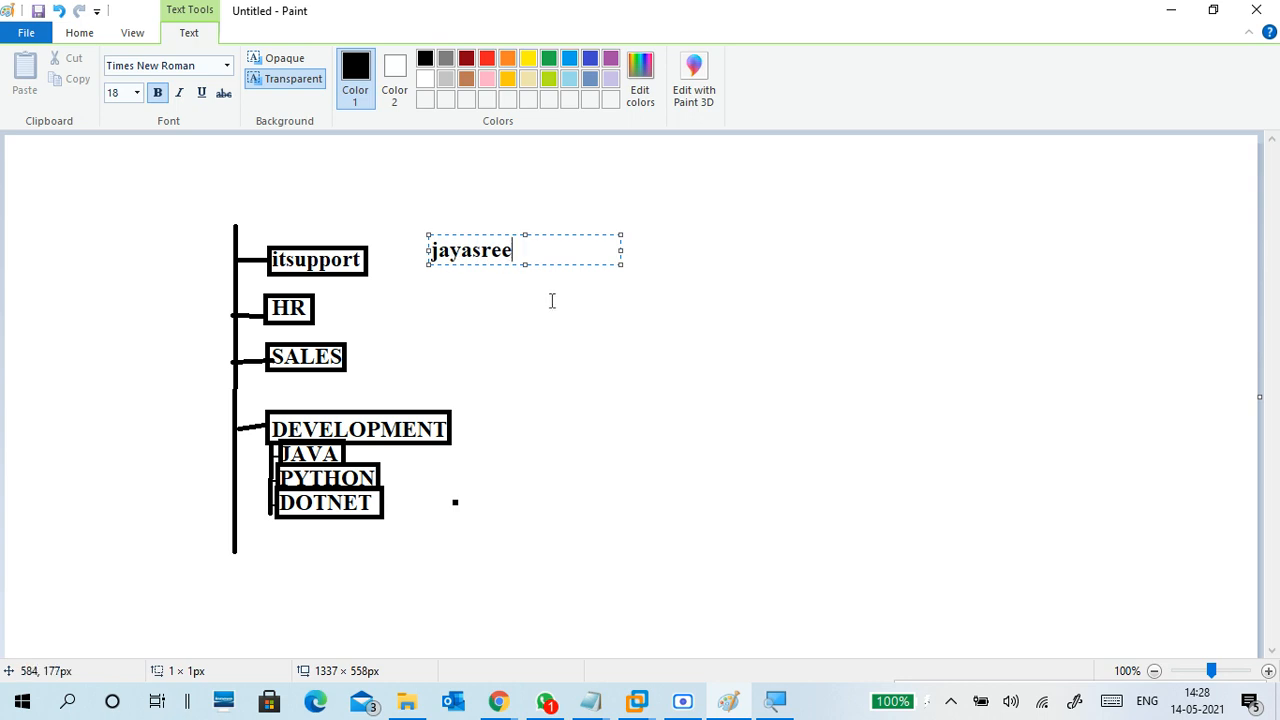
key("Return")
type("sai")
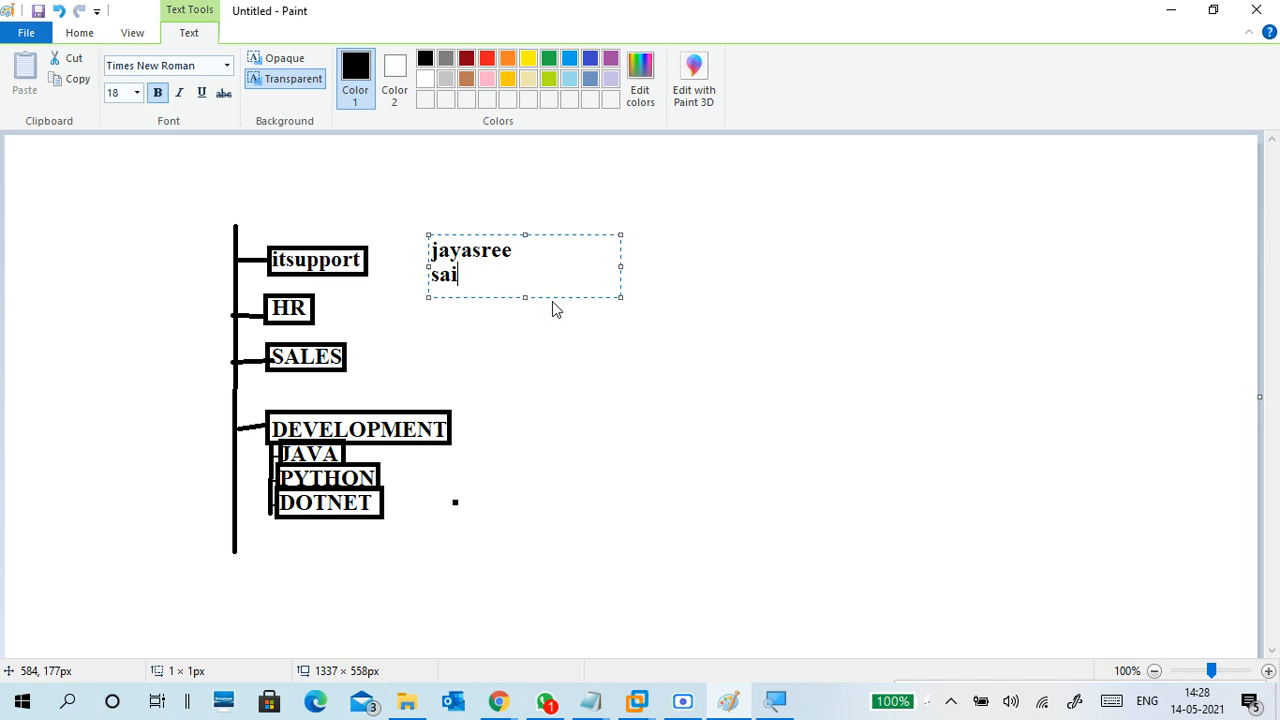
type("kiran")
left_click(536, 322)
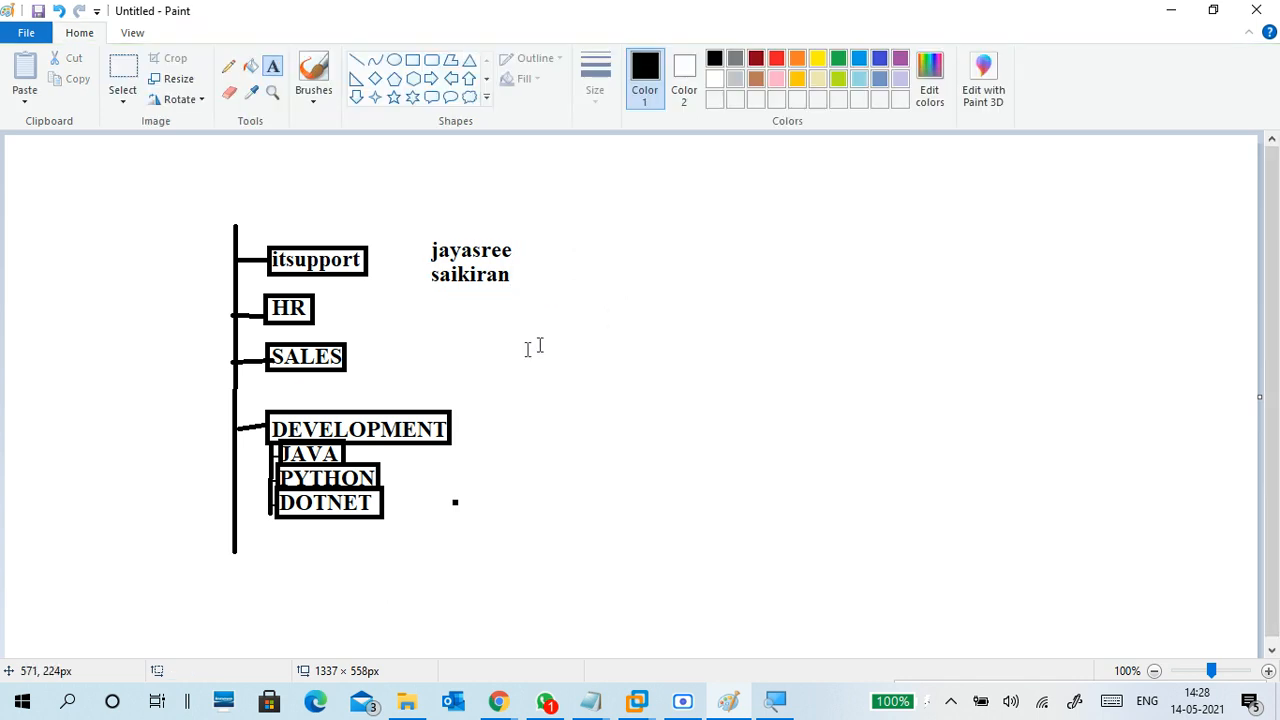
left_click(364, 317)
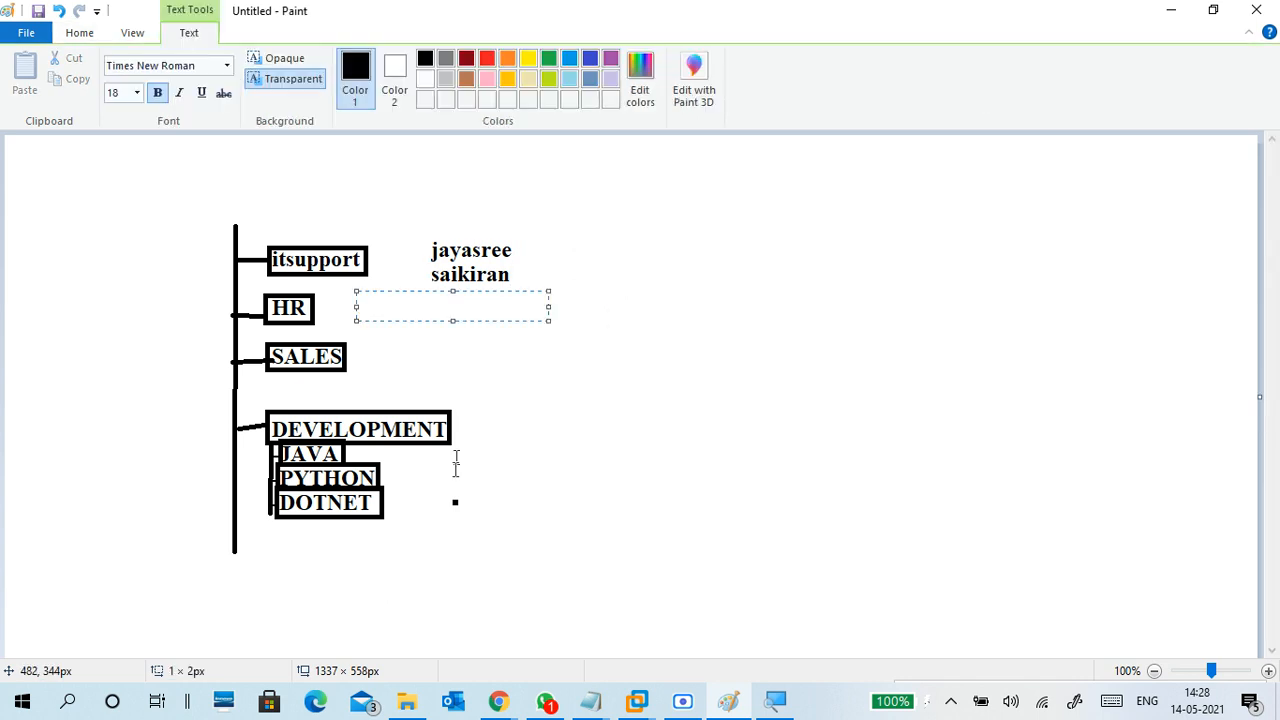
left_click(505, 708)
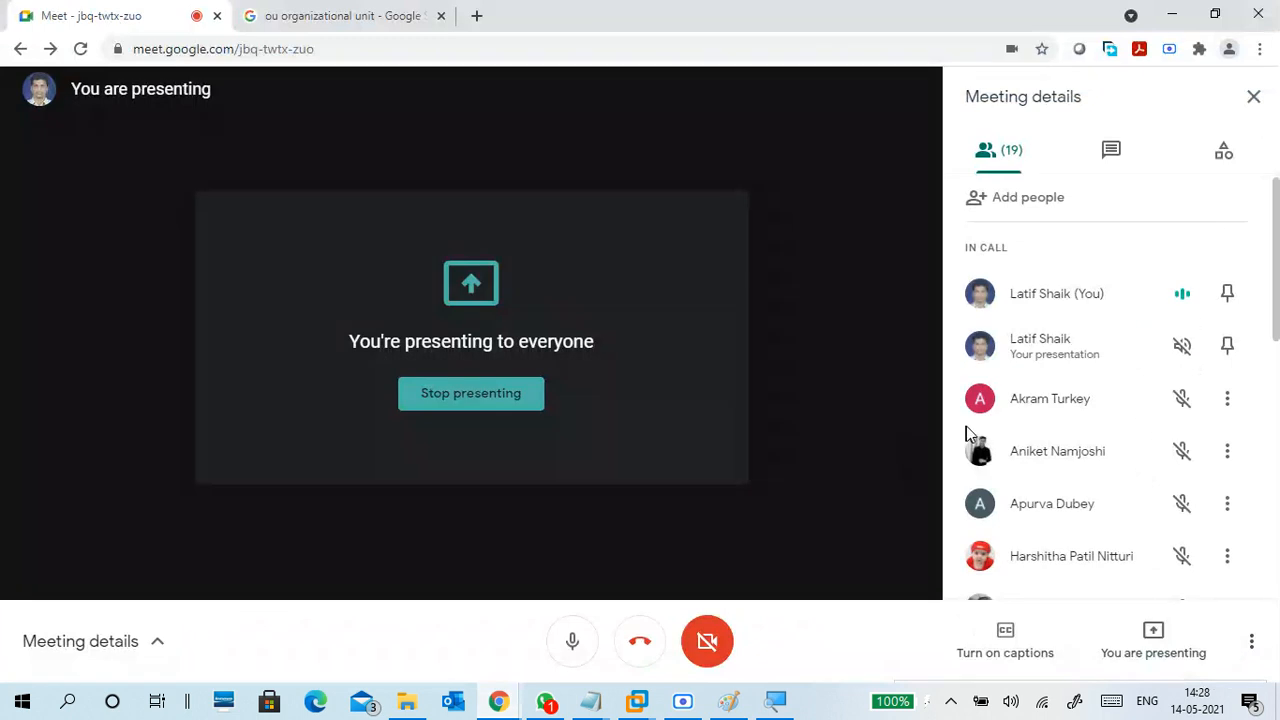
Find a participant's name in the Meet list and add it as a label beside HR
scroll(1033, 440, "down", 1)
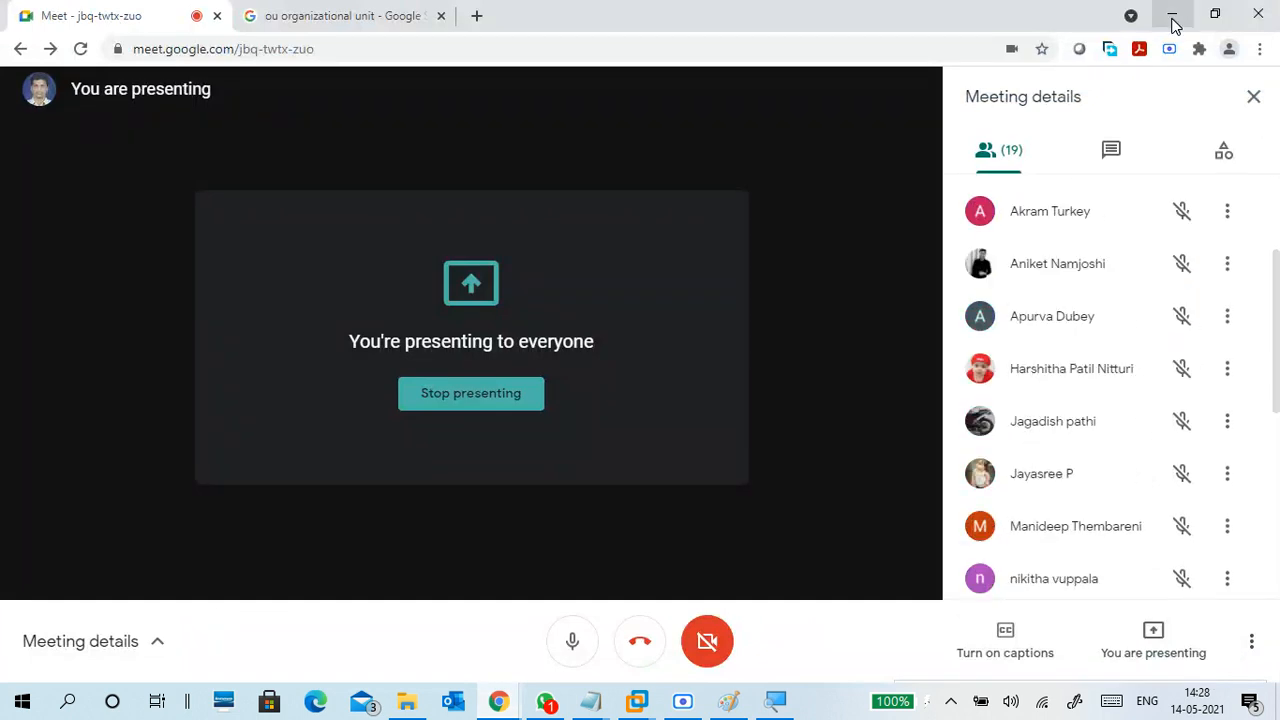
left_click(1171, 15)
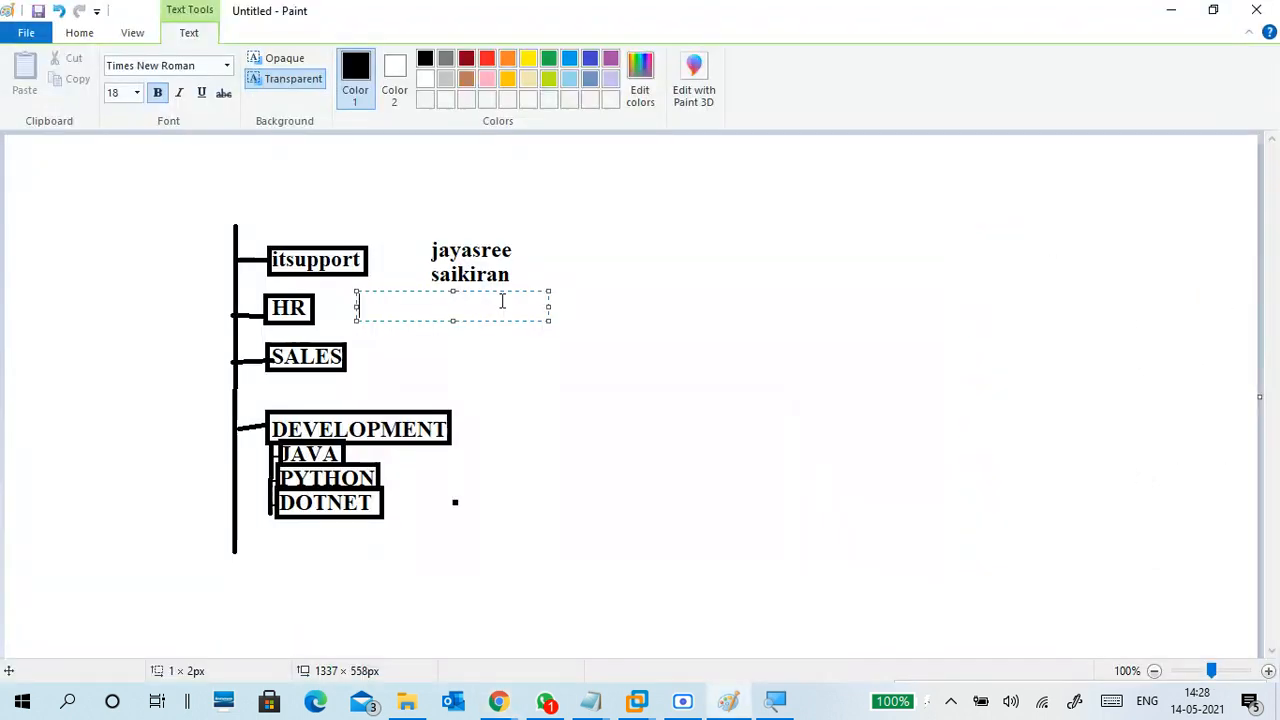
type("Akra")
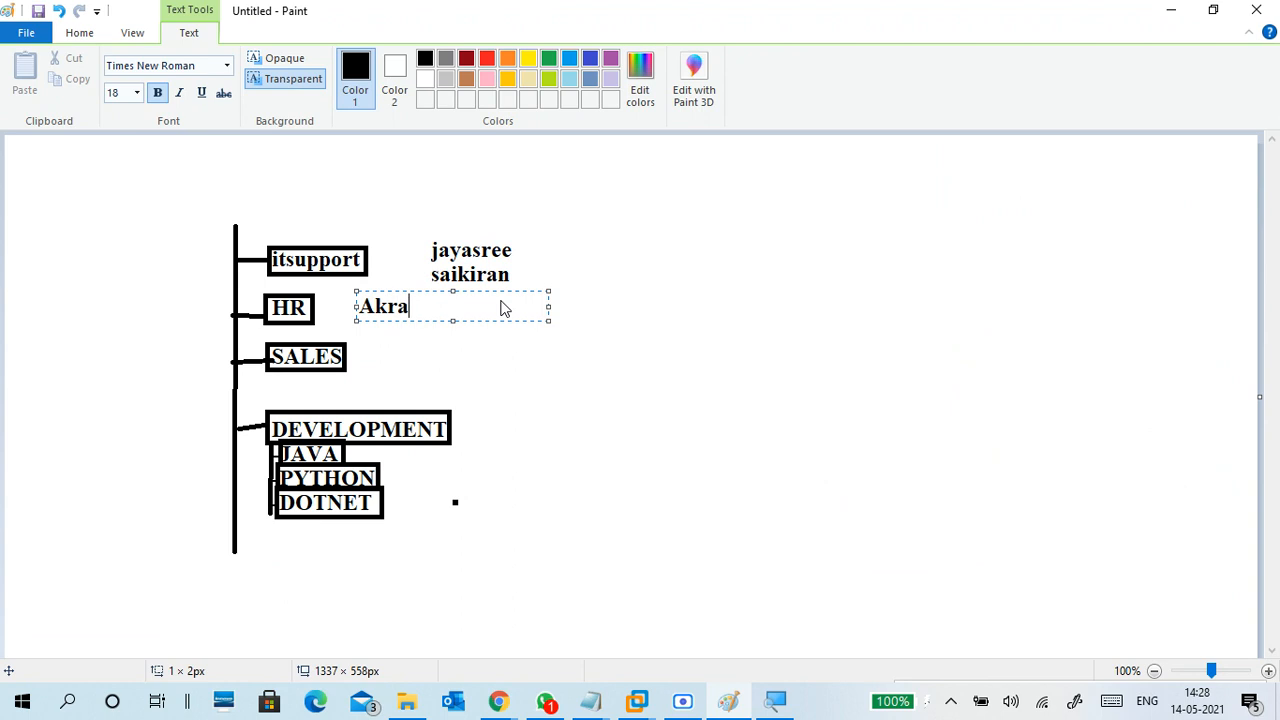
type("m")
left_click(374, 358)
Look up another Meet participant's name and add it as a label beside JAVA
left_click(435, 458)
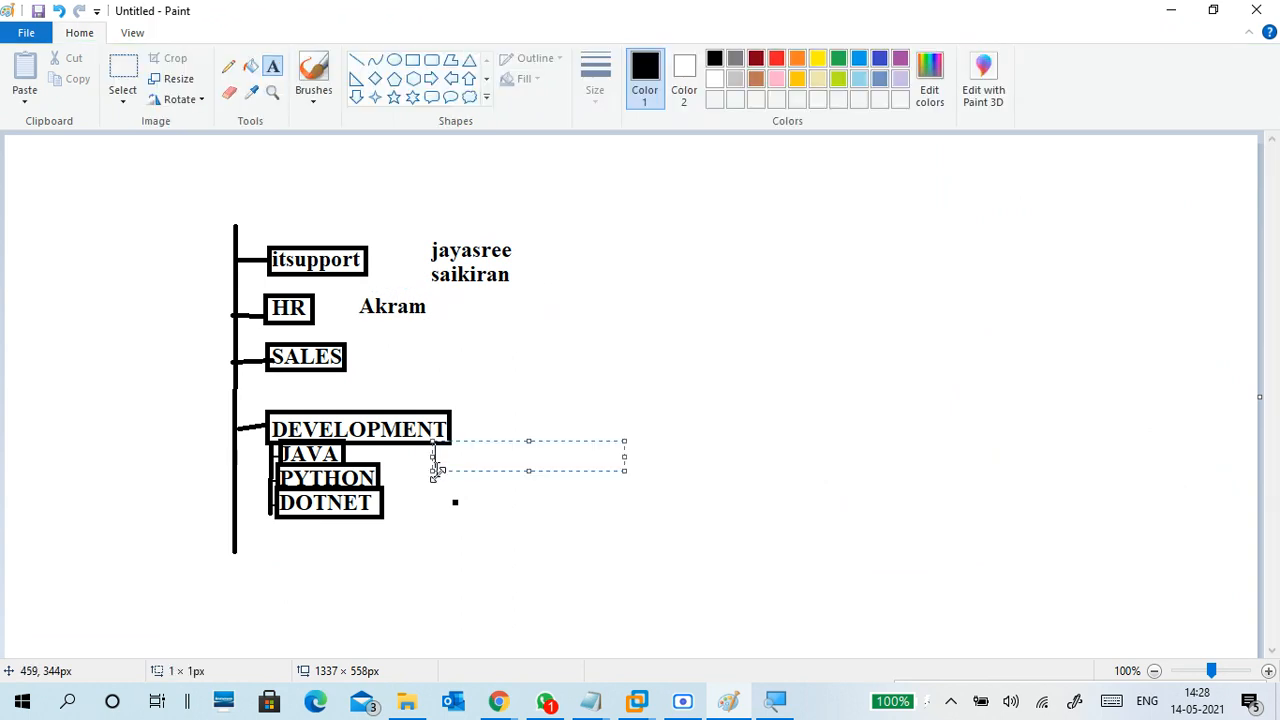
mouse_move(498, 700)
left_click(380, 650)
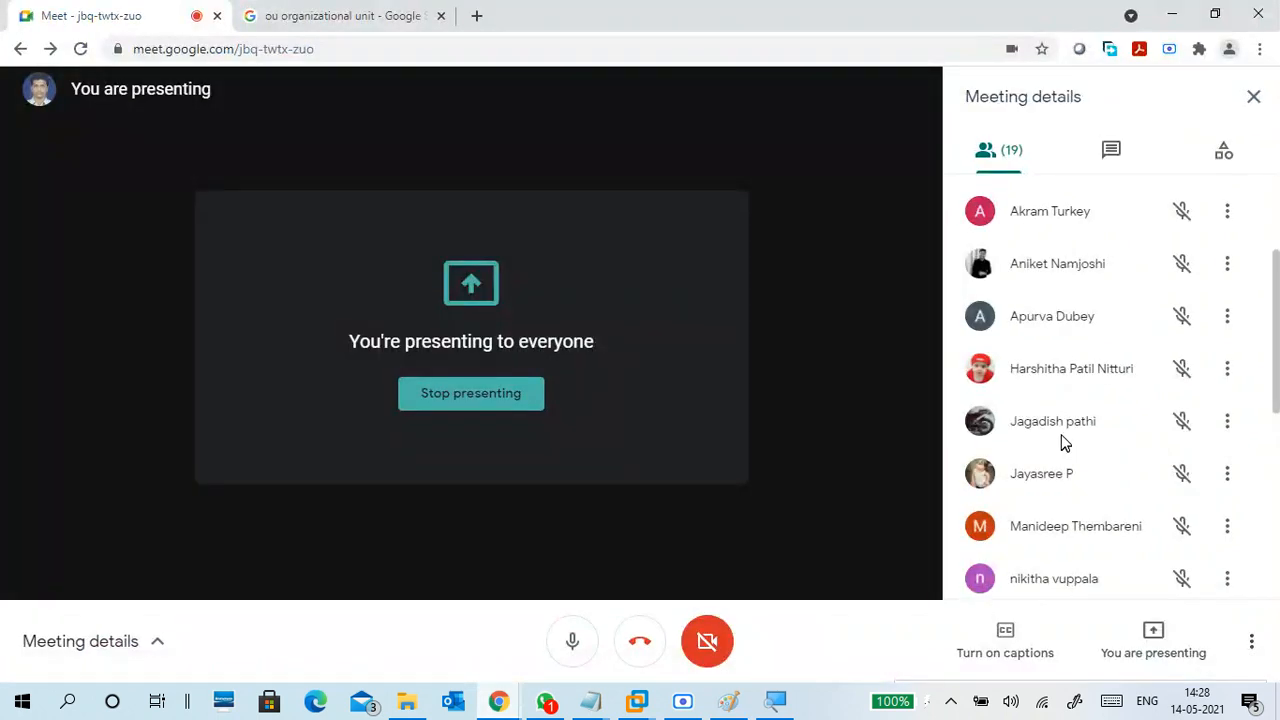
scroll(1060, 440, "down", 5)
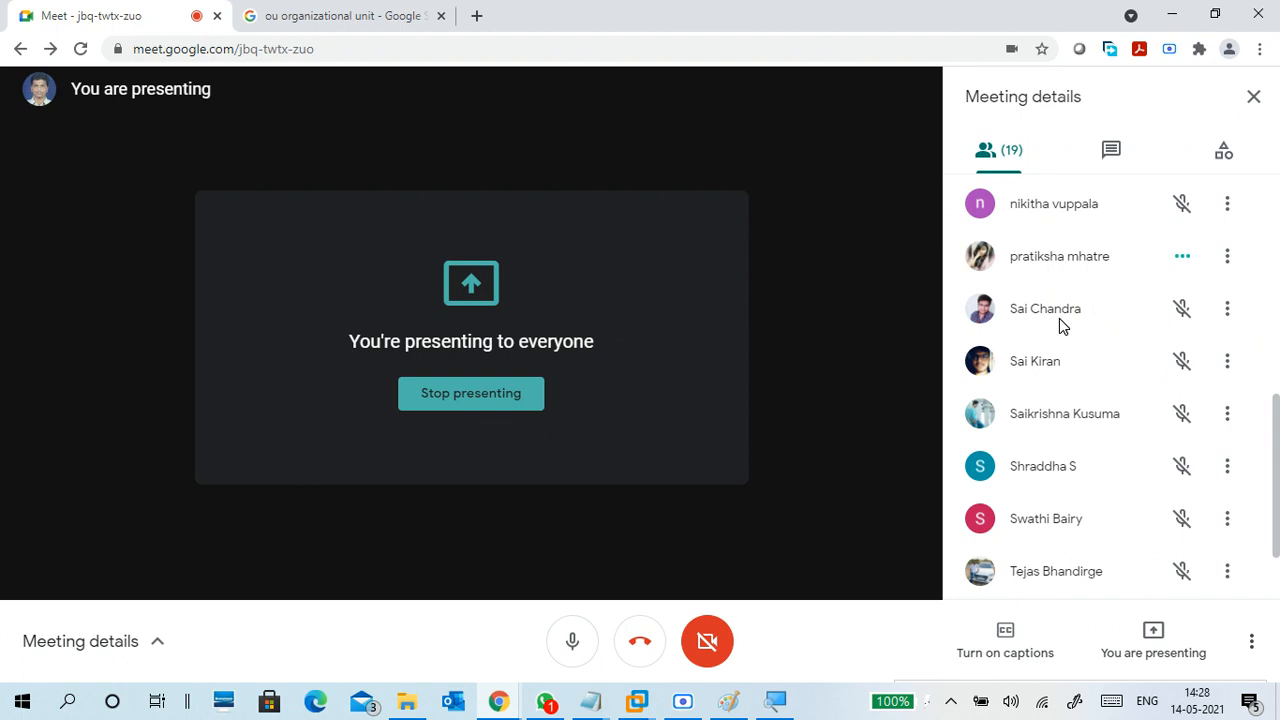
left_click(1173, 15)
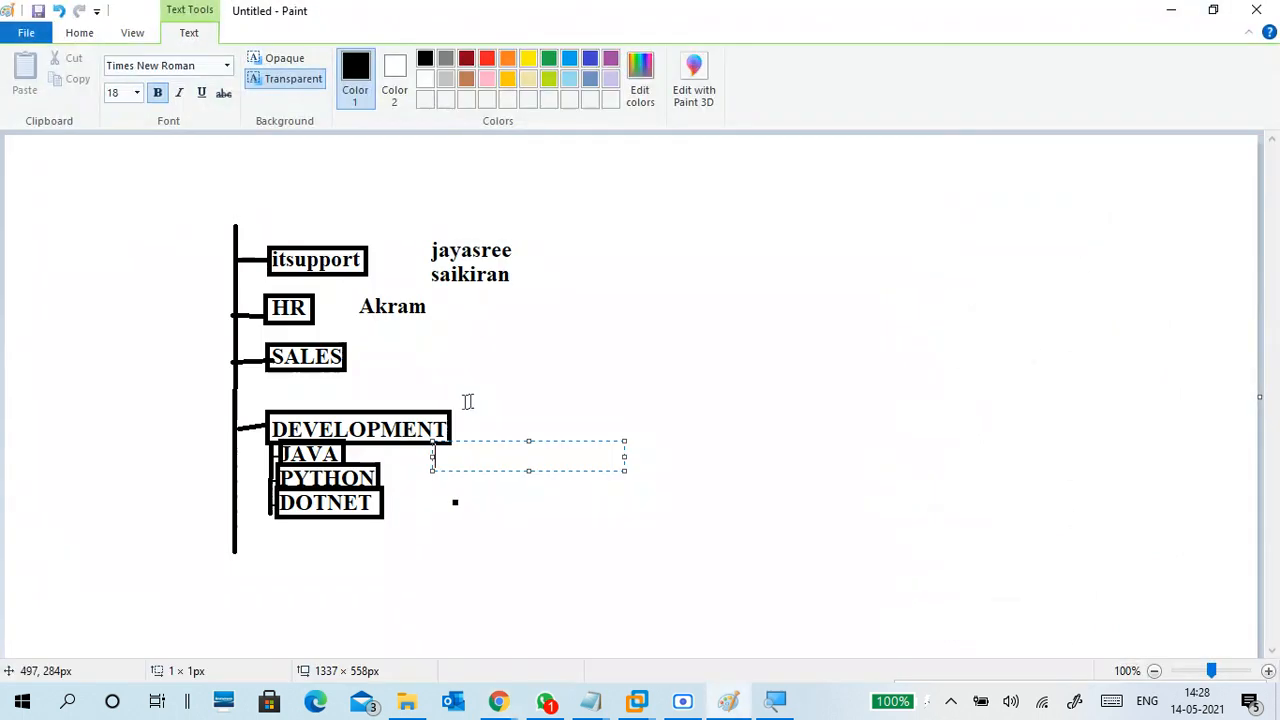
type("prati")
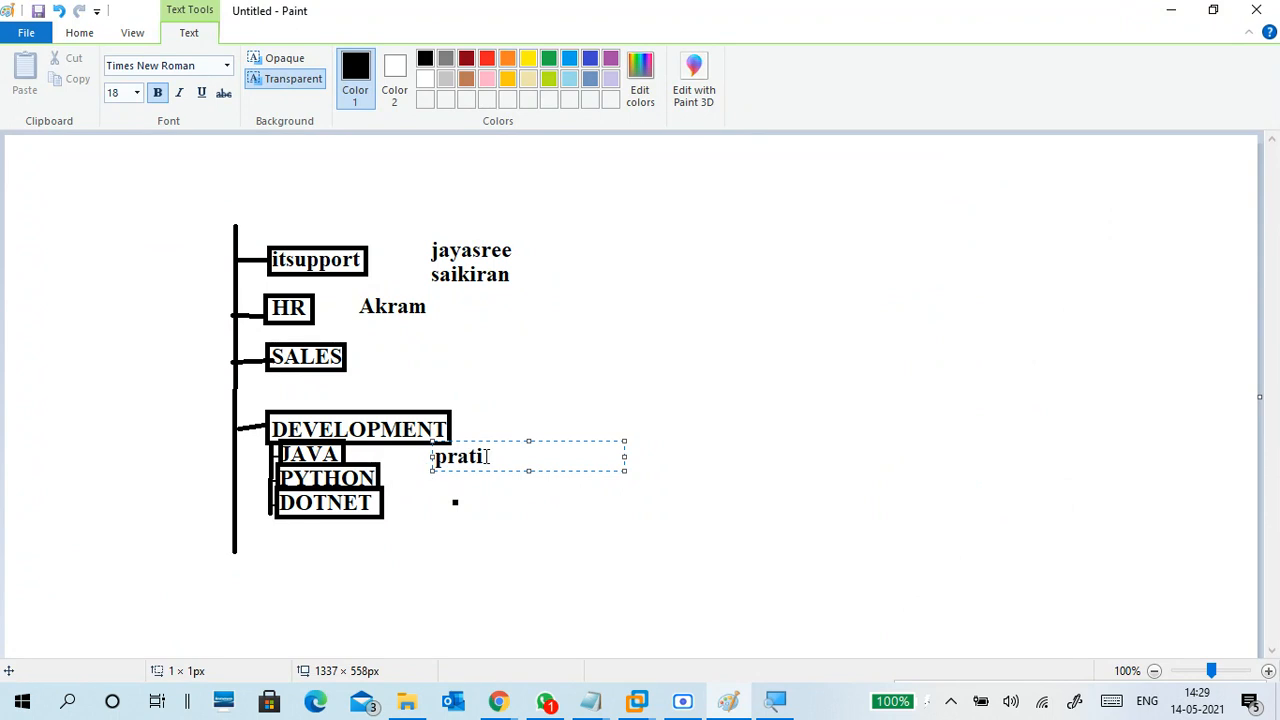
type("ksha")
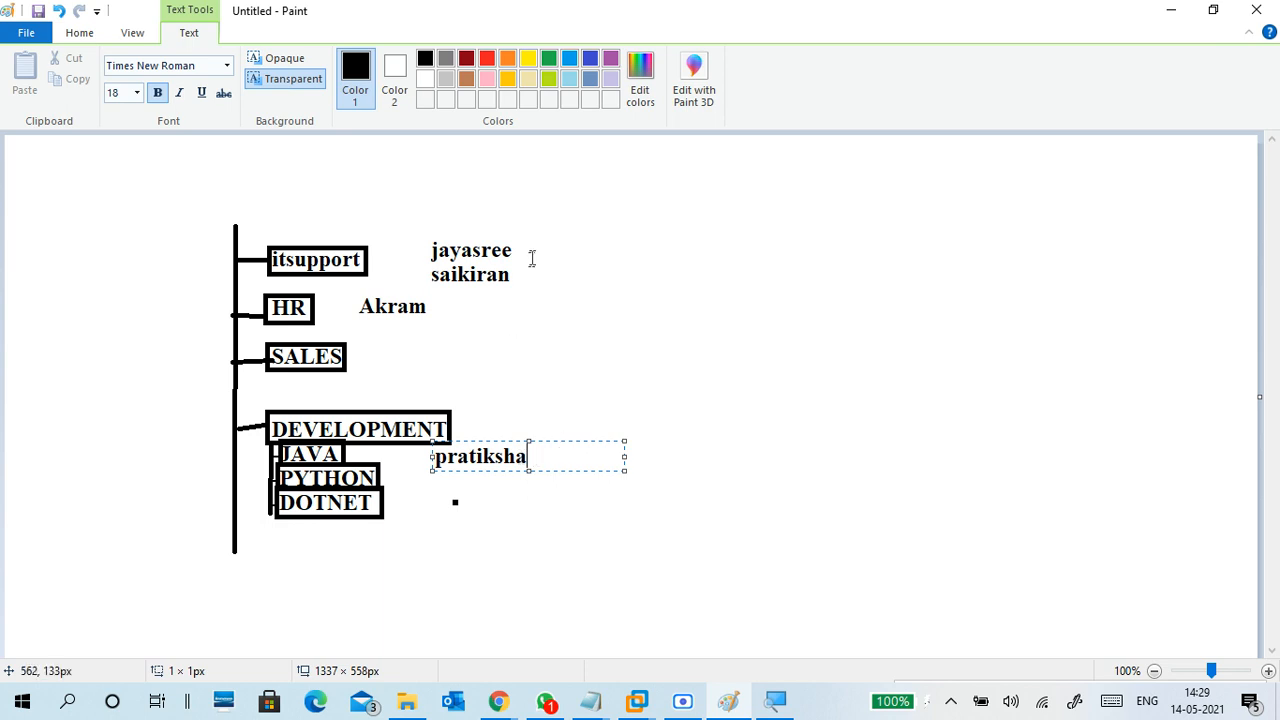
left_click(541, 290)
left_click(537, 240)
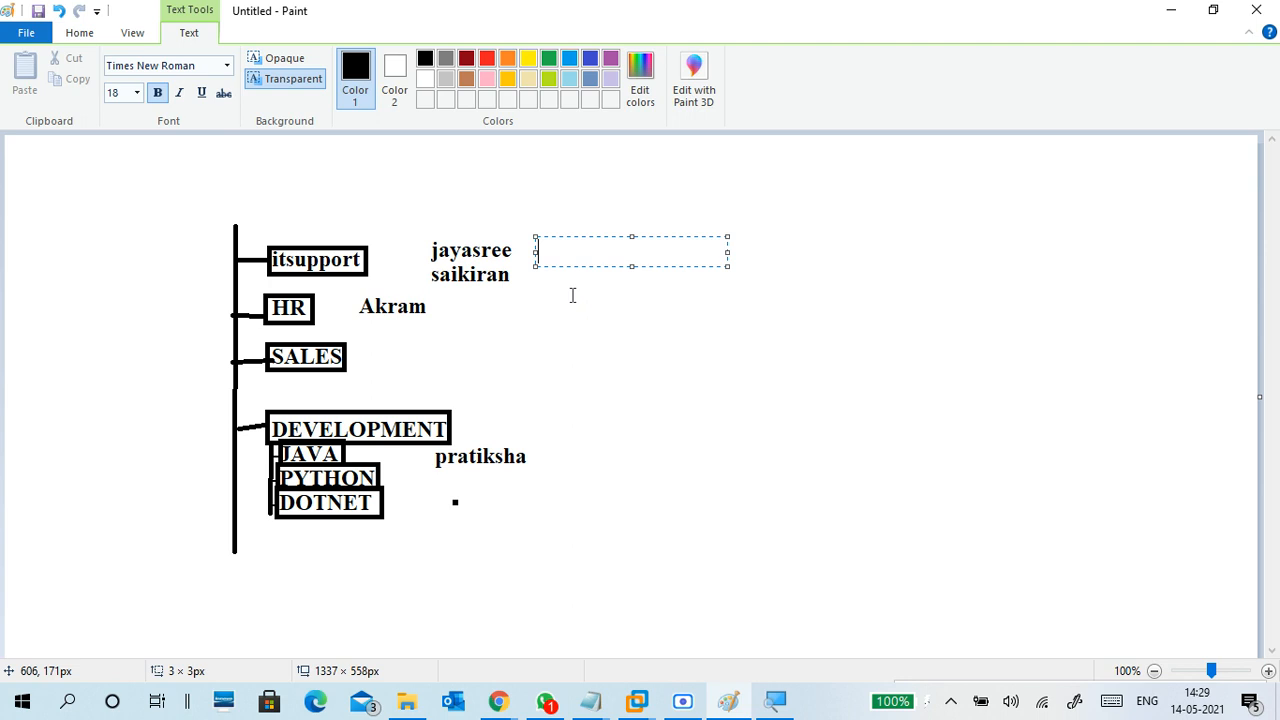
Type the label nocgroup right of the itsupport names after clearing mistyped letters
type("desk")
key("BackSpace")
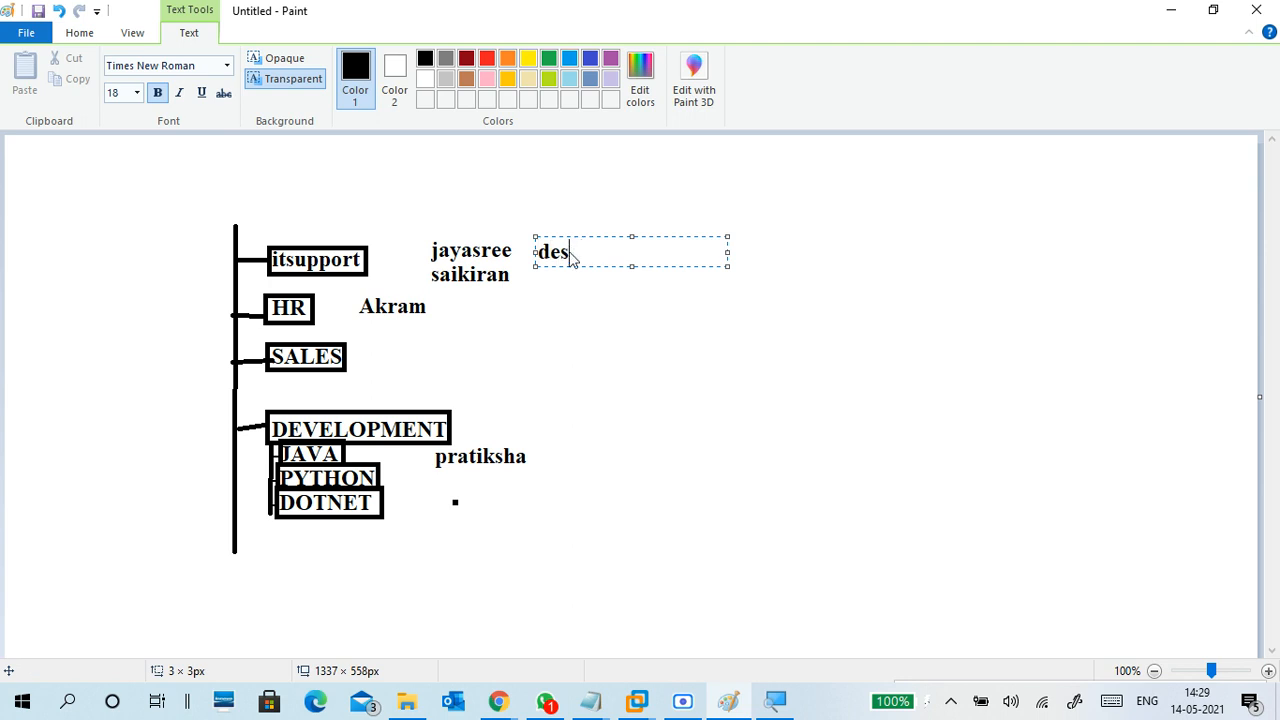
key("BackSpace")
key("BackSpace")
key("BackSpace")
type("d")
key("BackSpace")
type("nocgroup")
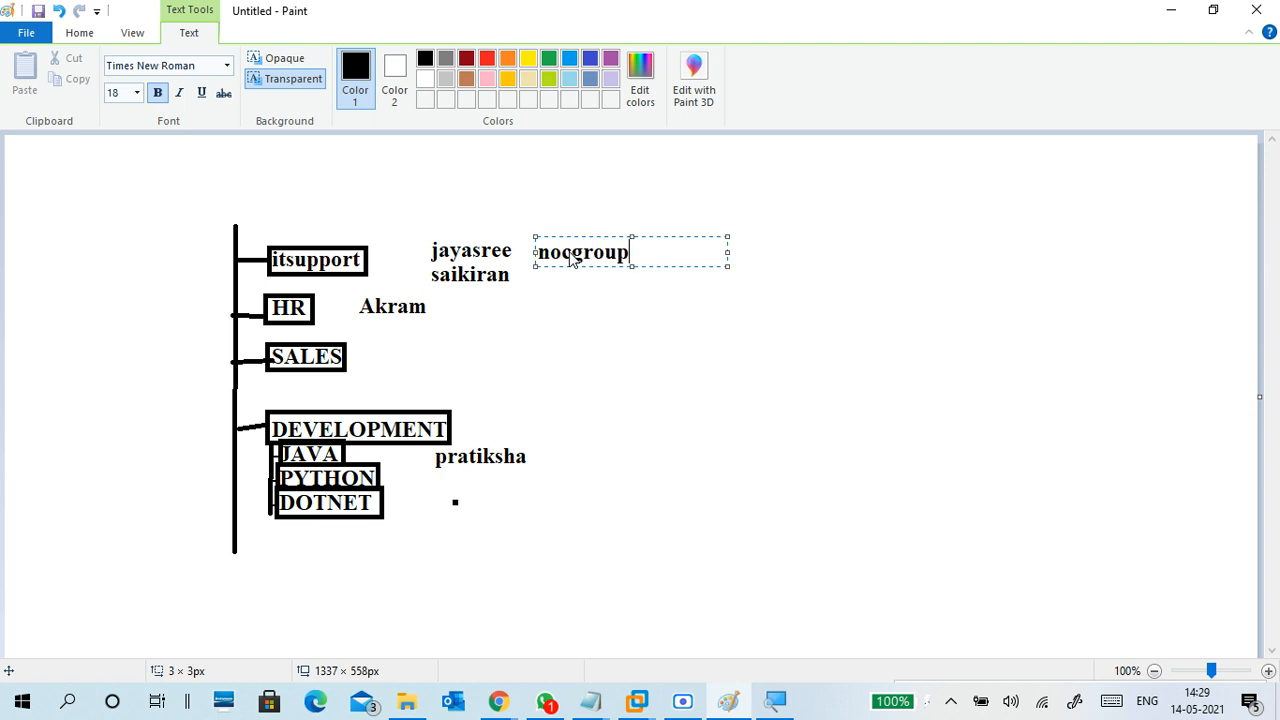
left_click(632, 300)
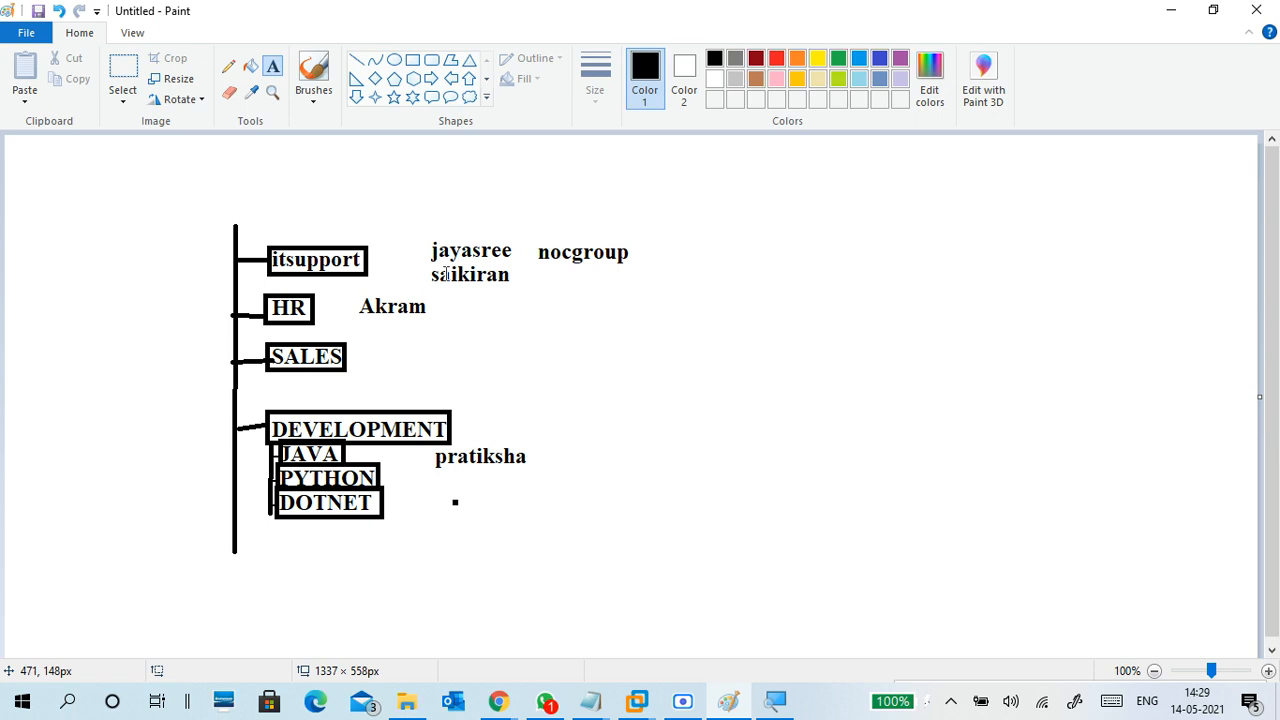
List the members c1 c2 s1 s2 just below nocgroup
left_click(554, 274)
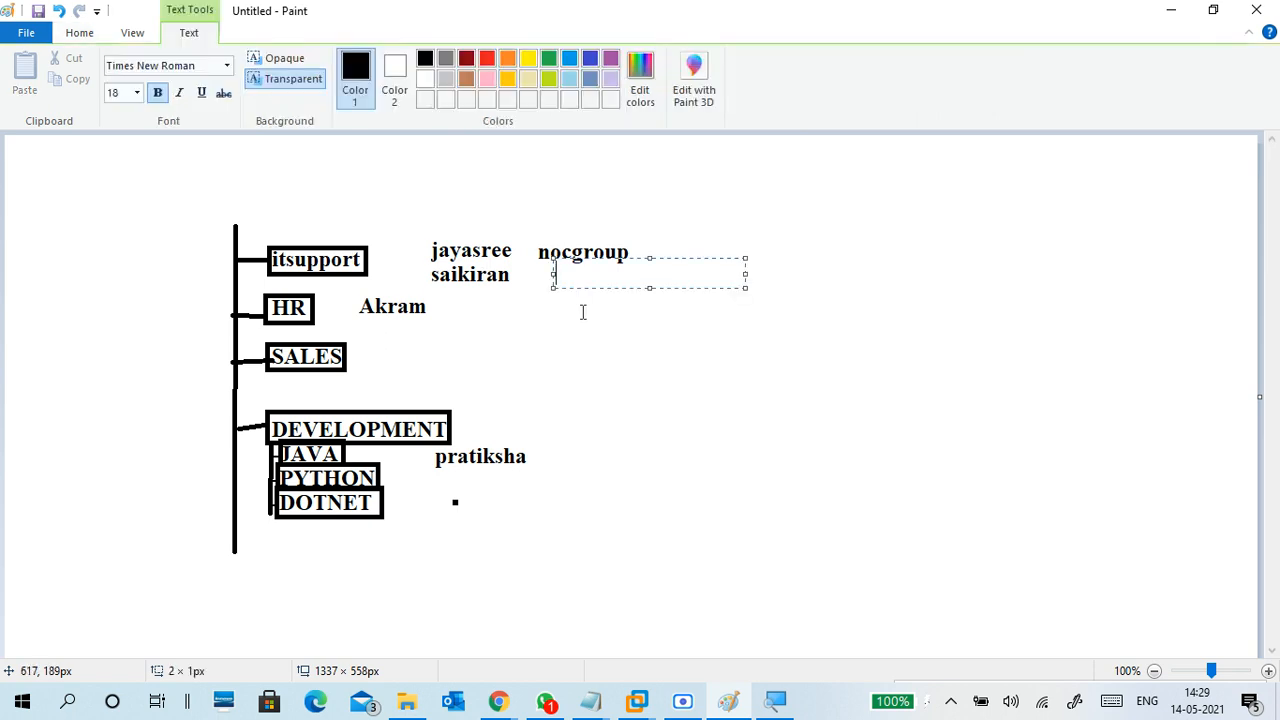
type("c1 c2 s1 s2")
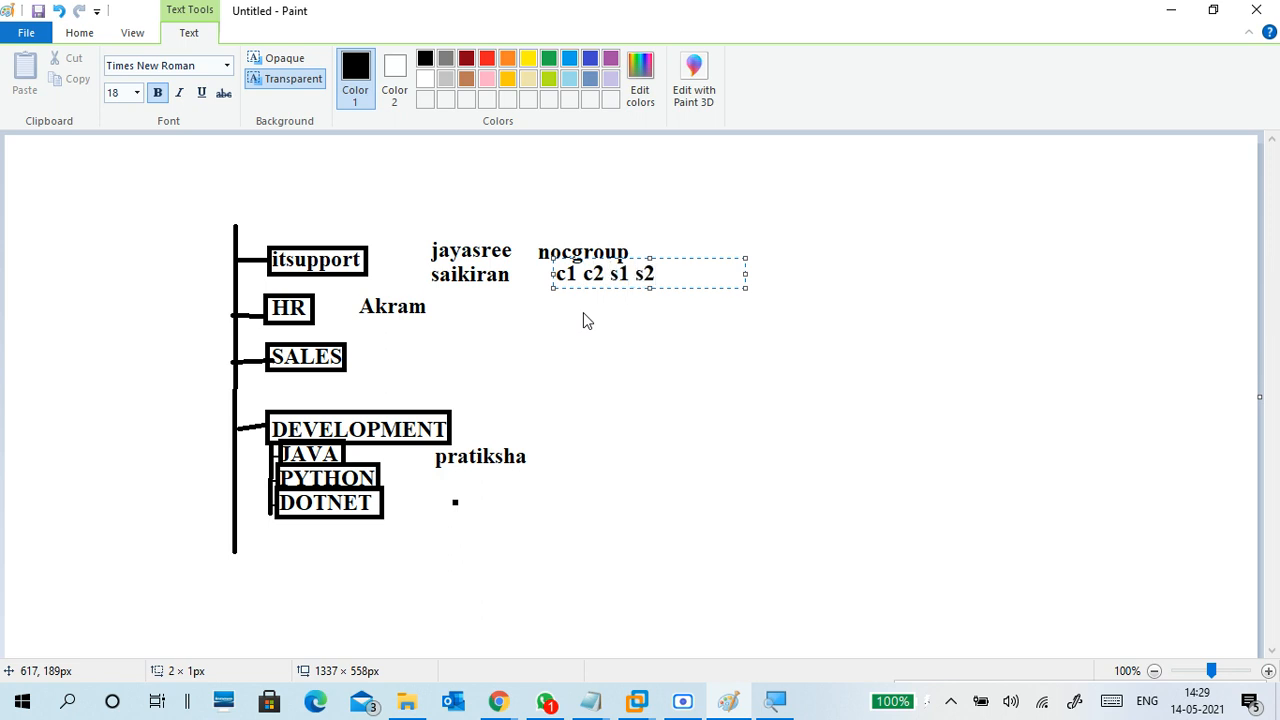
left_click(711, 341)
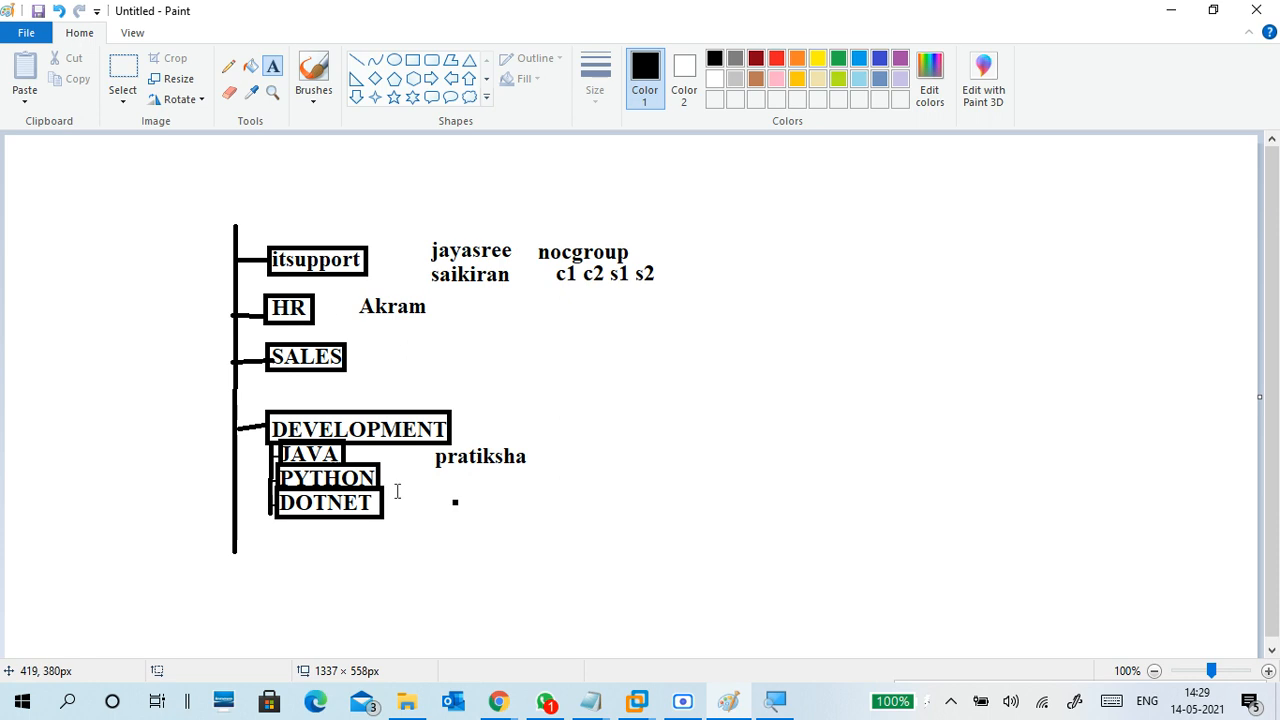
Add a participant's name beneath the first JAVA user, correcting one letter to k
left_click(452, 462)
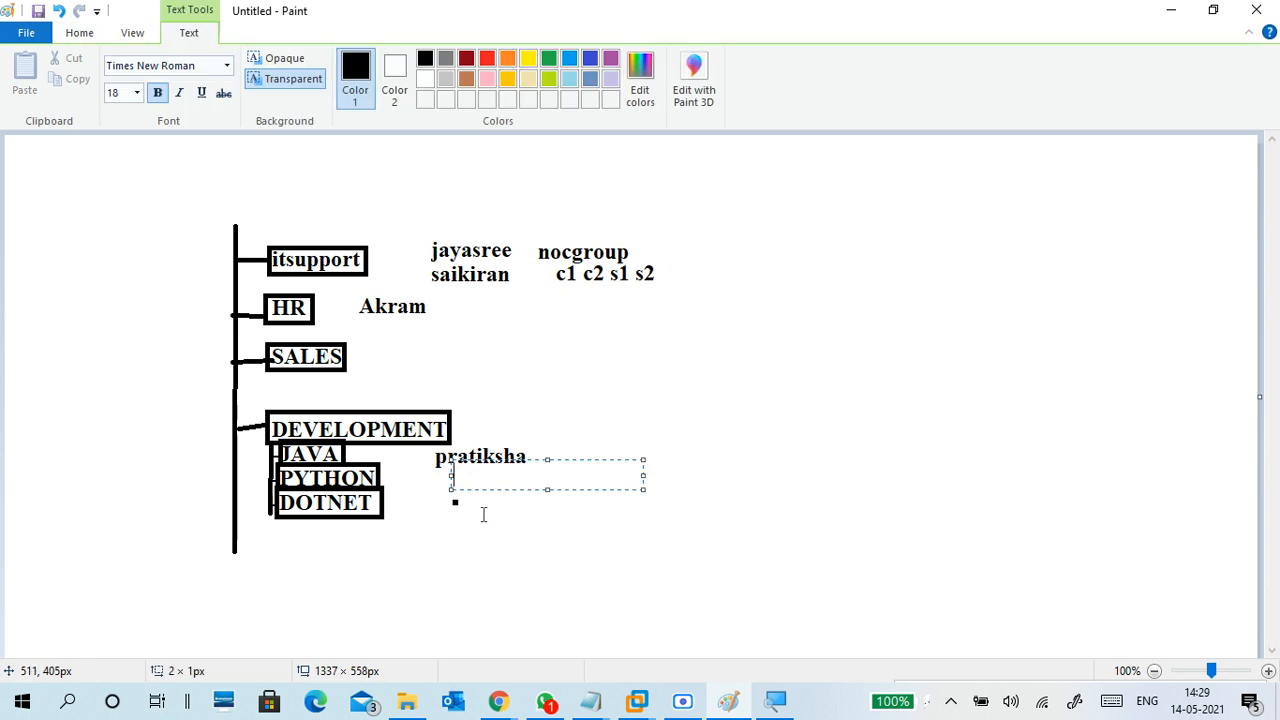
mouse_move(492, 686)
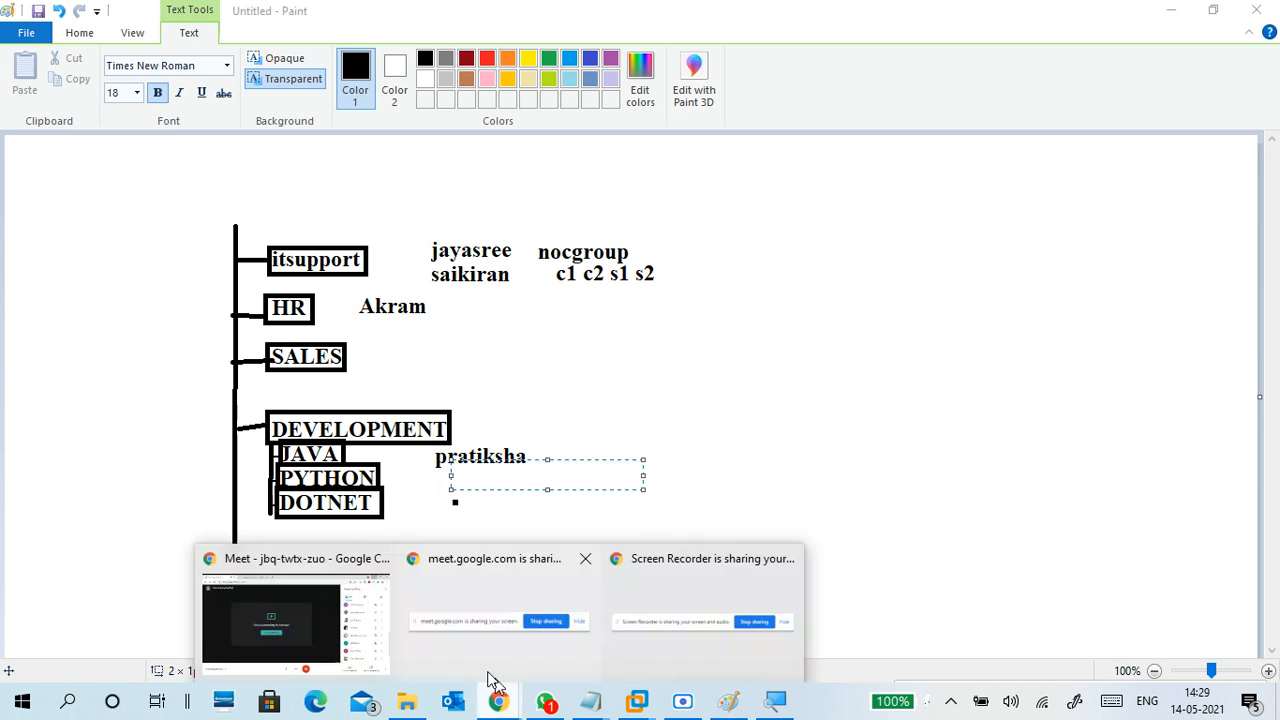
left_click(495, 580)
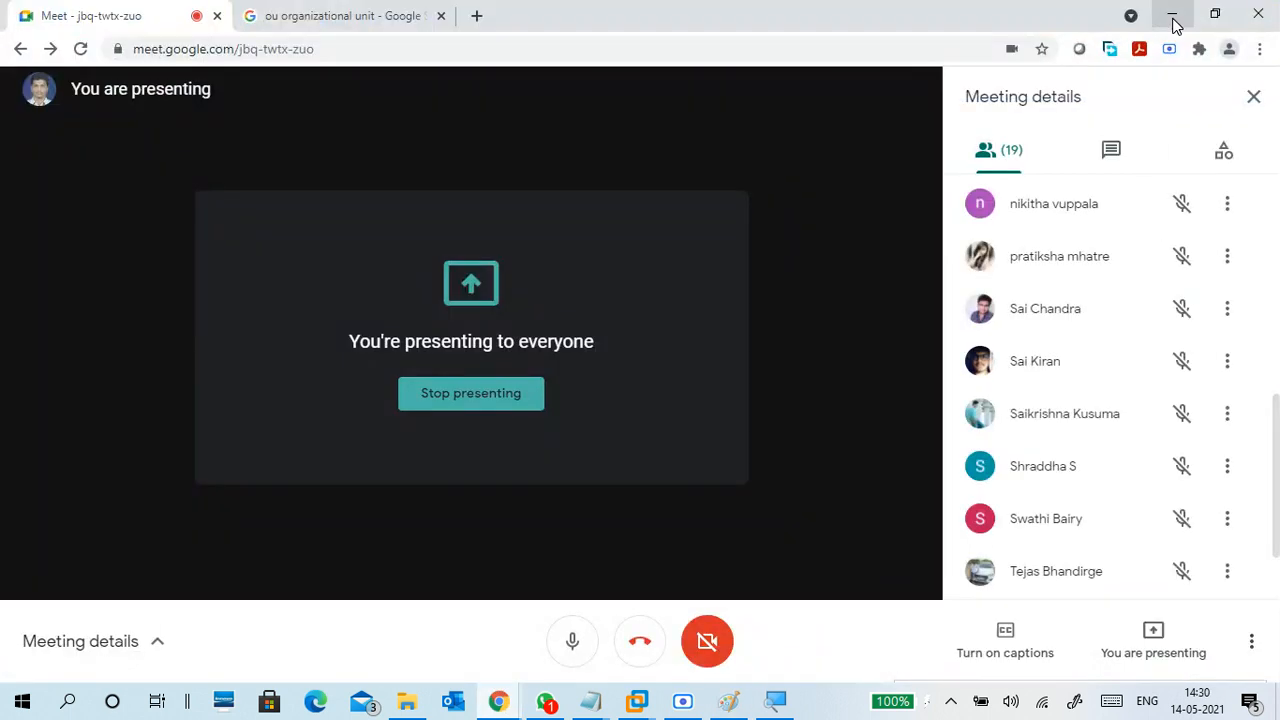
left_click(1174, 22)
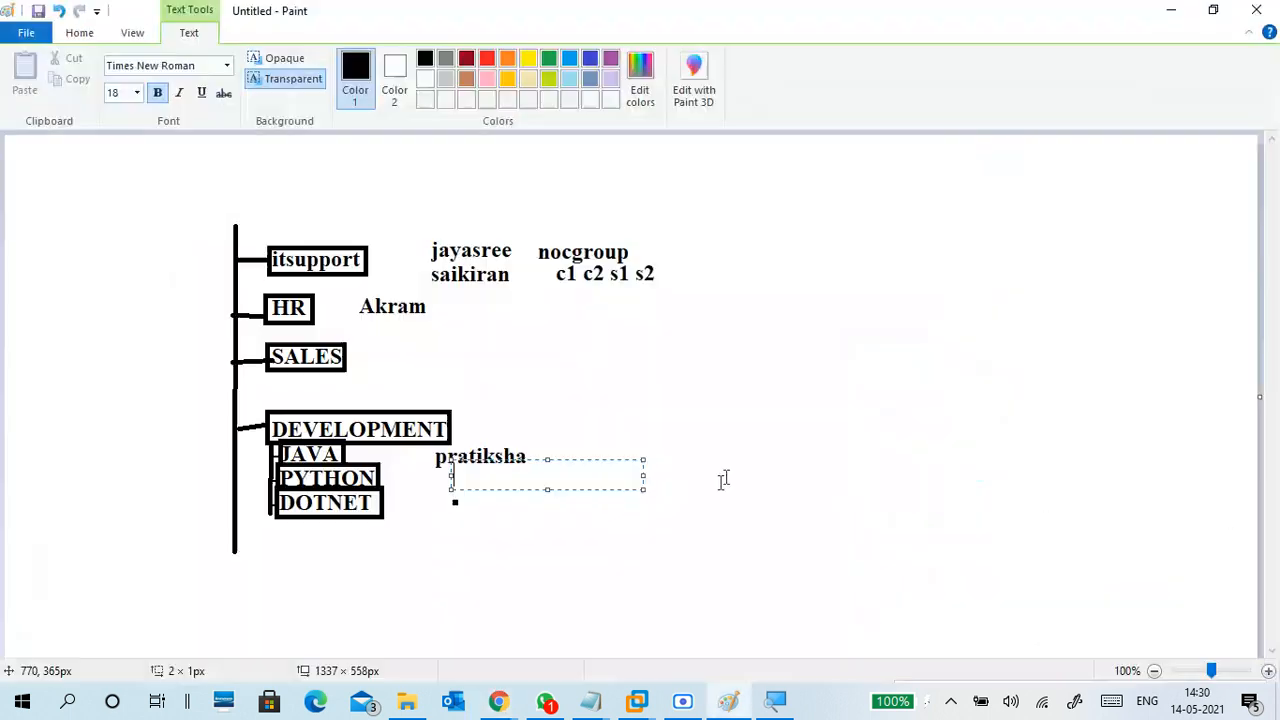
type("niti")
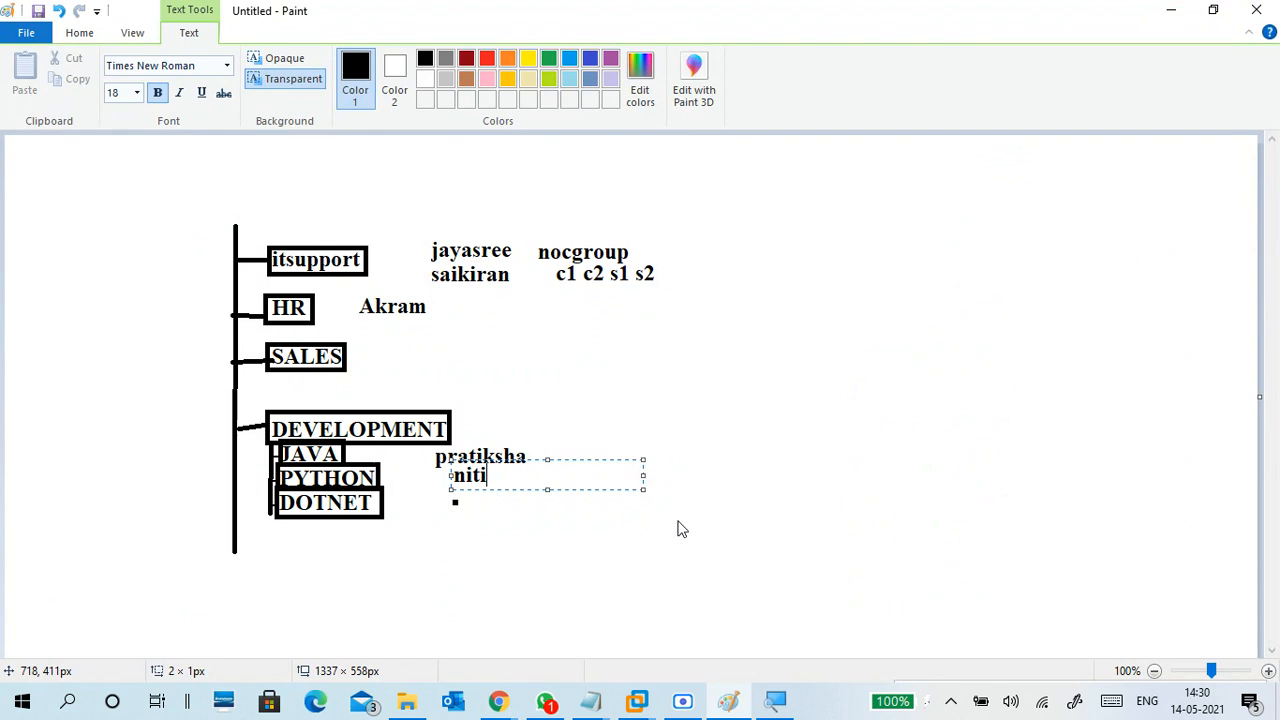
type("tha")
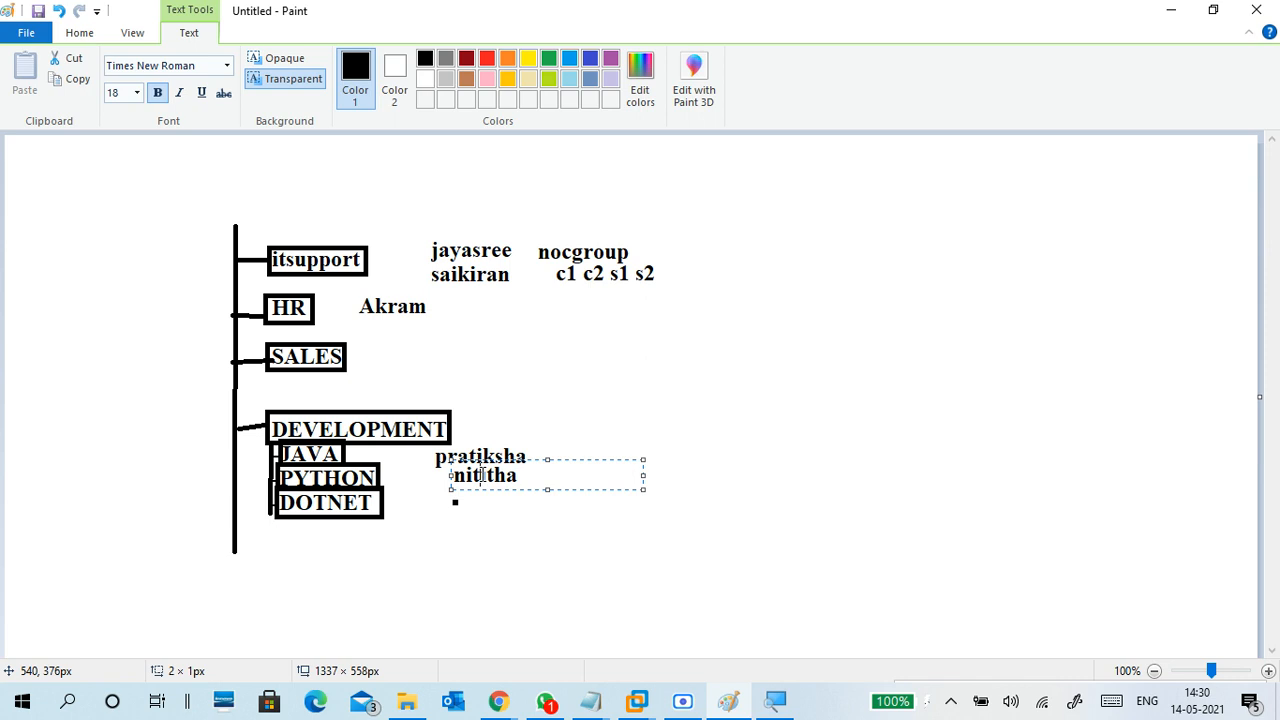
left_click(476, 476)
key("BackSpace")
type("k")
left_click(497, 504)
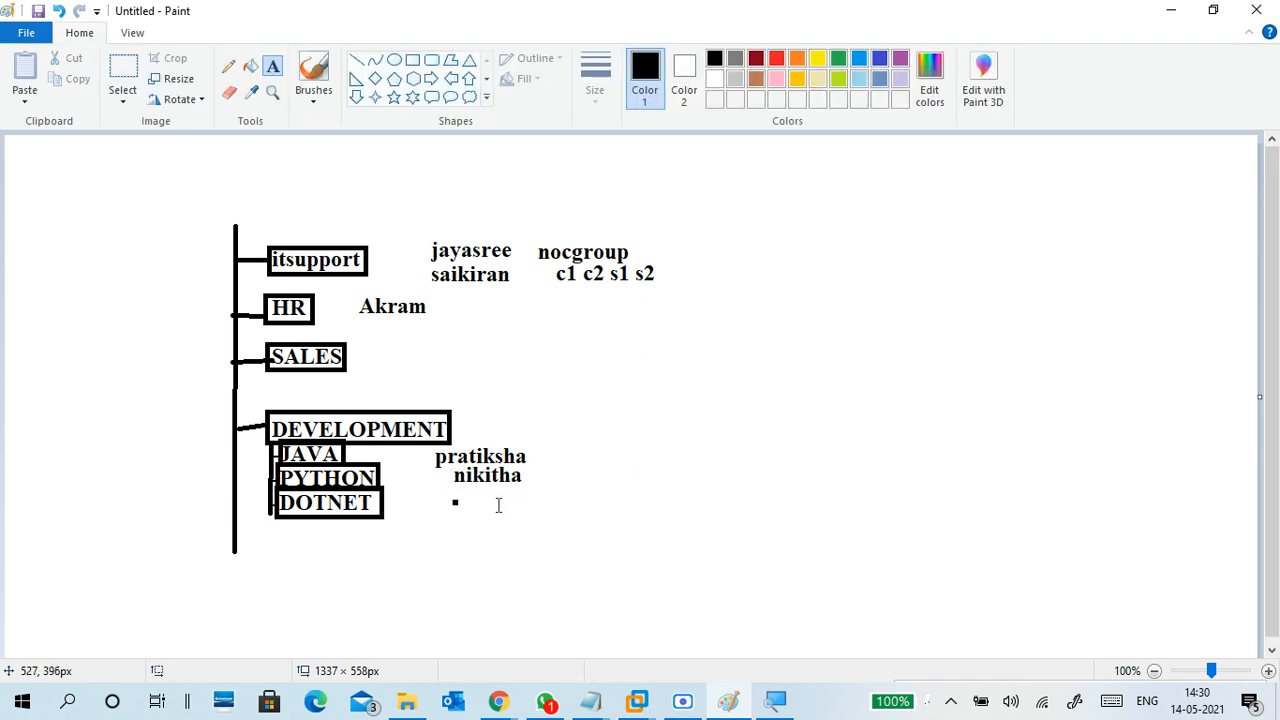
Discard an empty text box and type gpo1 left of itsupport
left_click(460, 488)
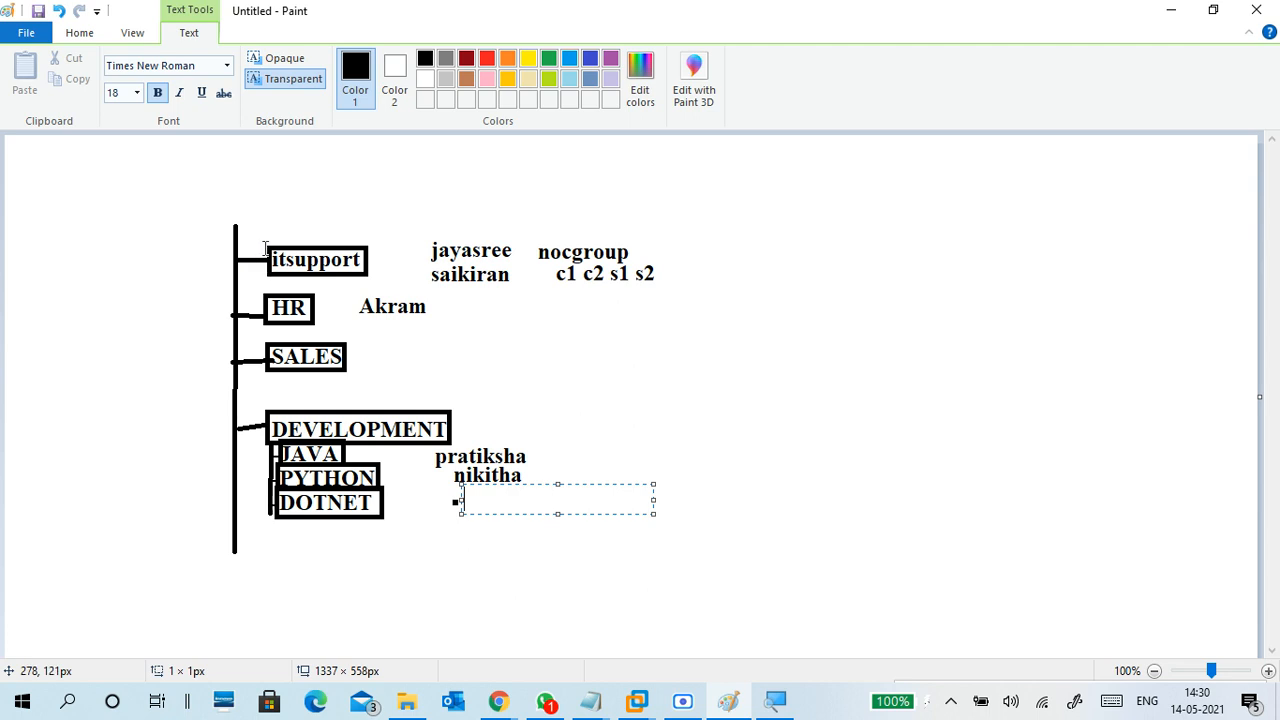
left_click(154, 259)
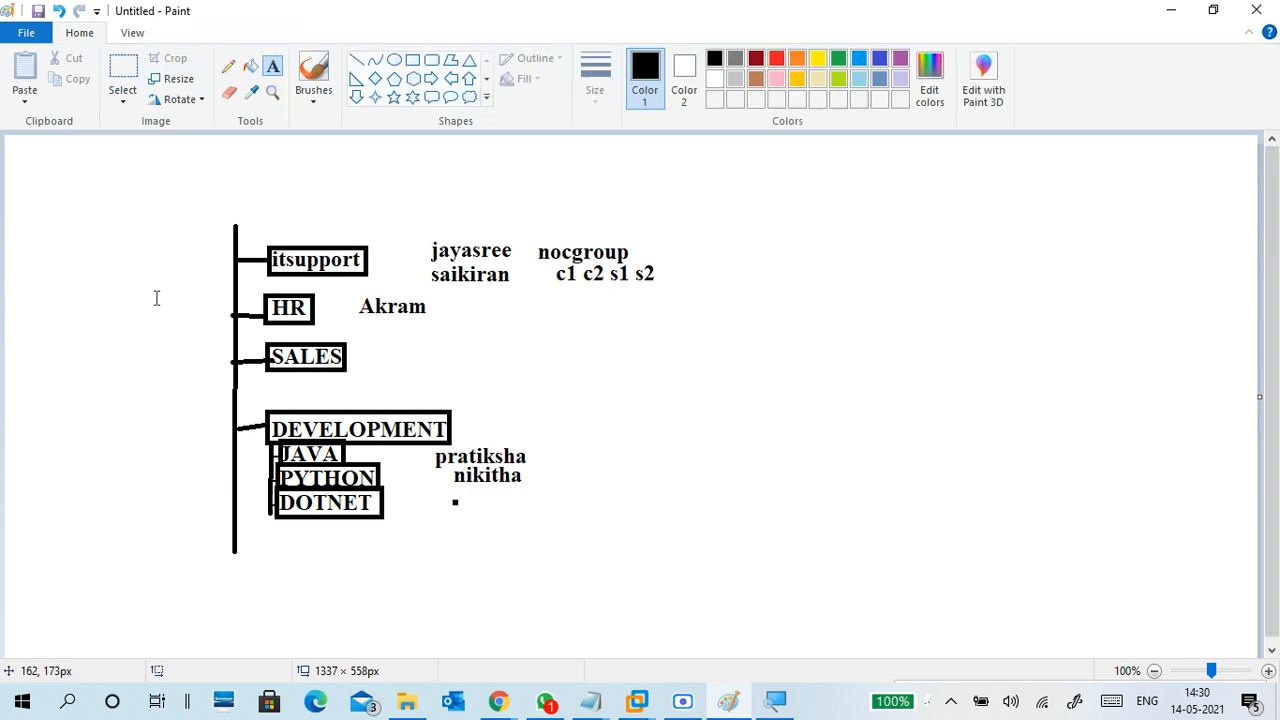
left_click(155, 260)
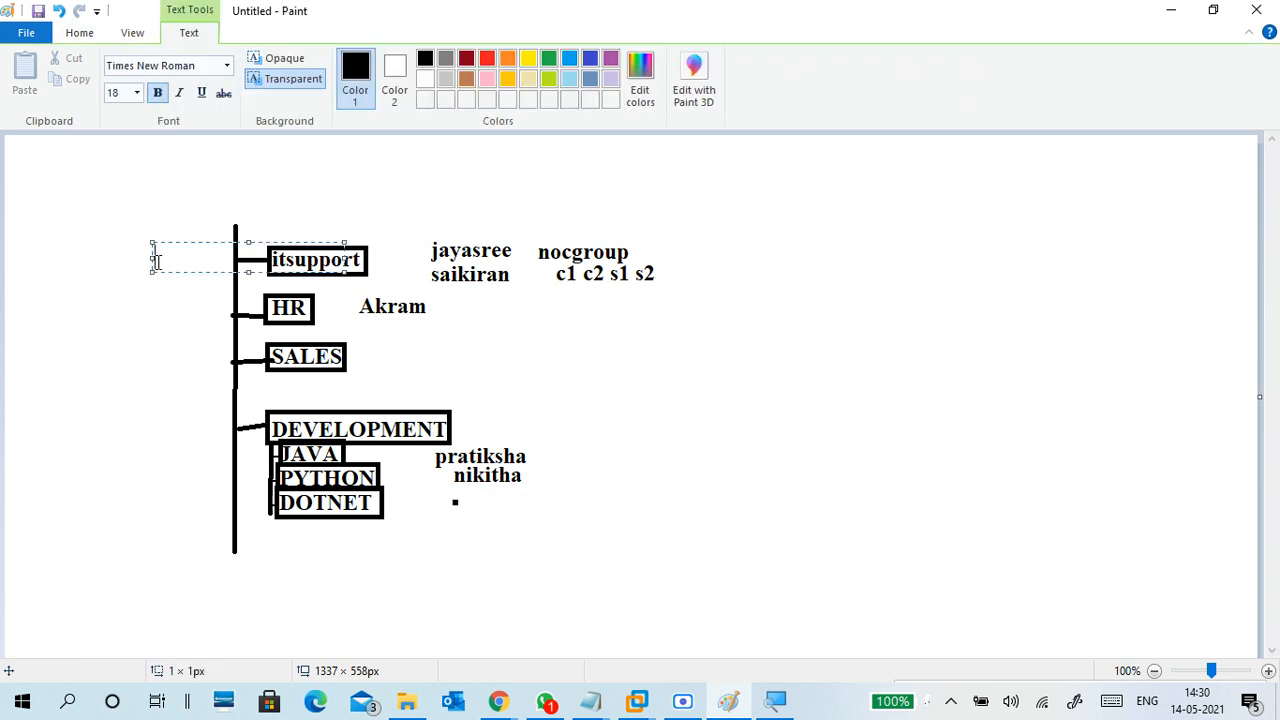
type("gpo1")
left_click(203, 294)
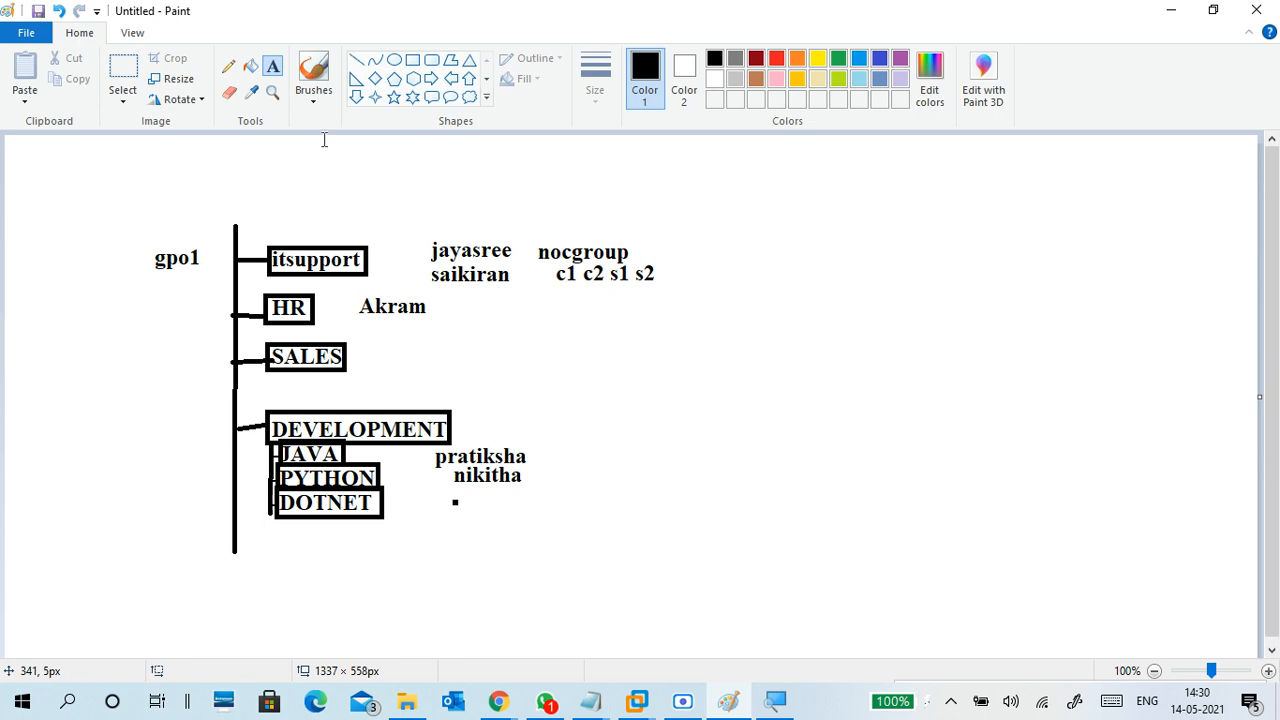
Draw a freehand curved line from gpo1 to the itsupport box
left_click(312, 110)
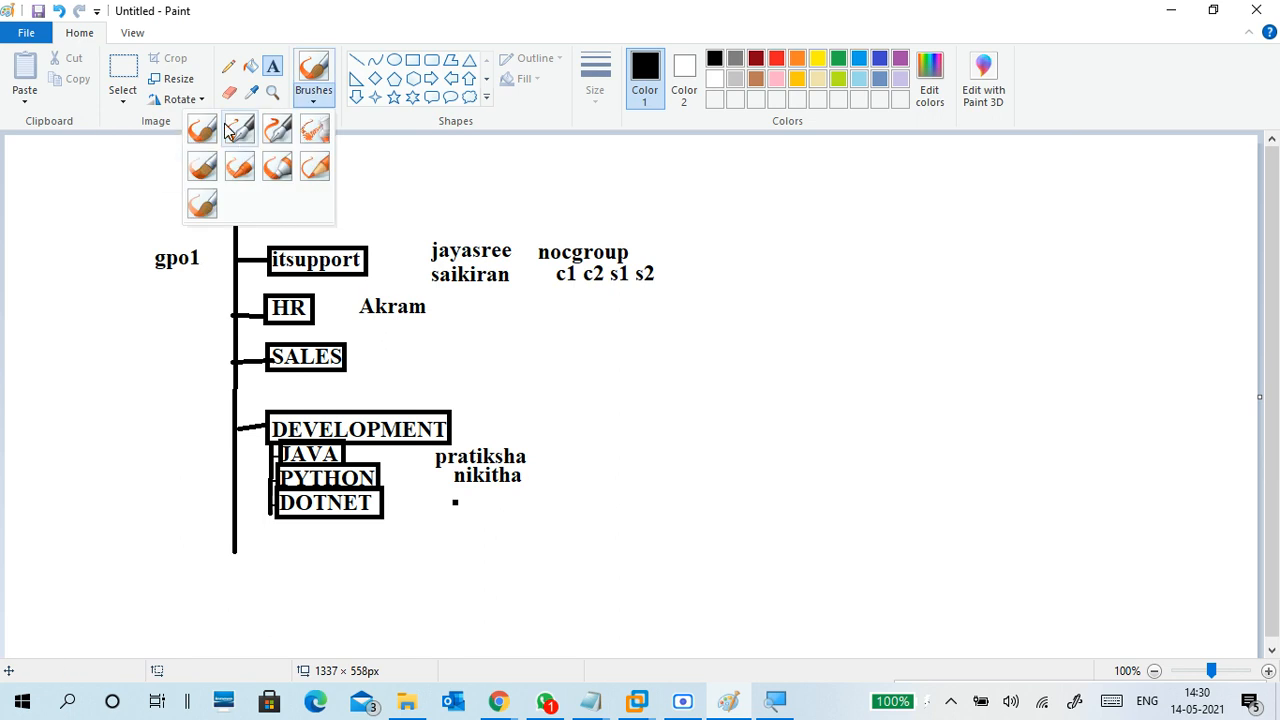
left_click(192, 122)
mouse_move(208, 262)
left_mouse_down()
mouse_move(235, 281)
mouse_move(262, 270)
left_mouse_up()
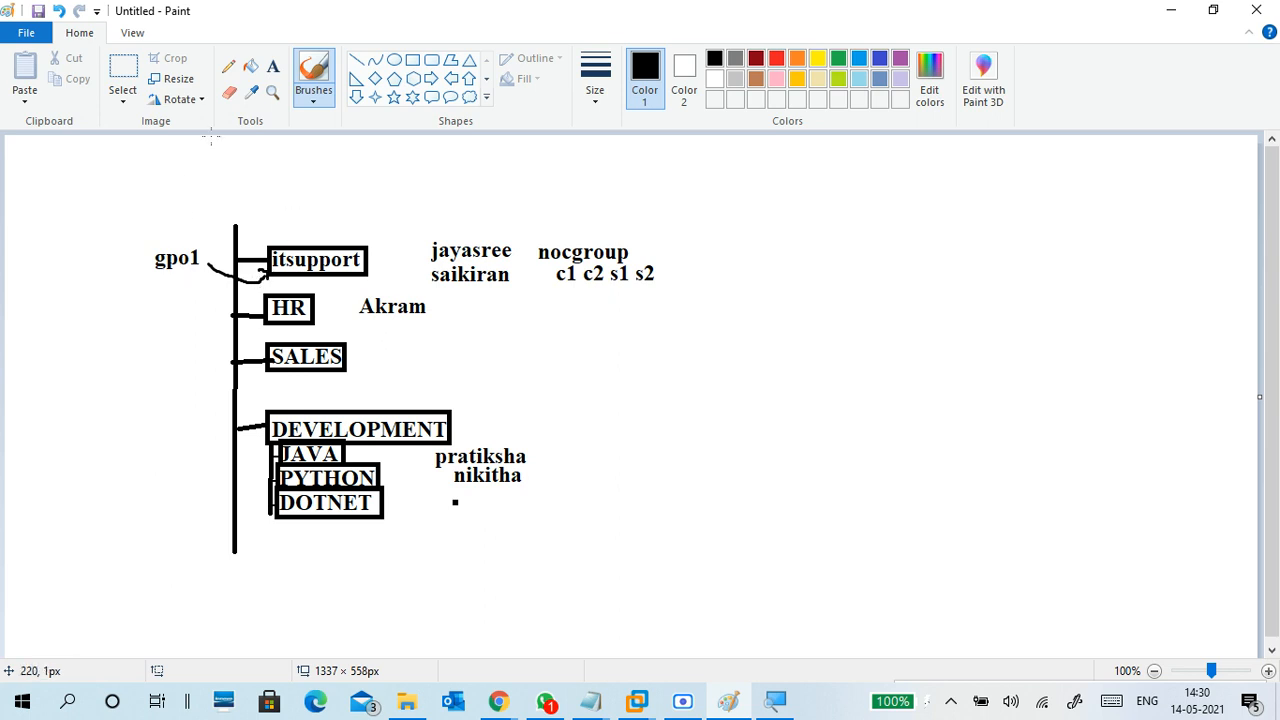
Write the caption 'gpo-' above 'setting' on two lines at the canvas's far left
left_click(273, 66)
left_click(11, 227)
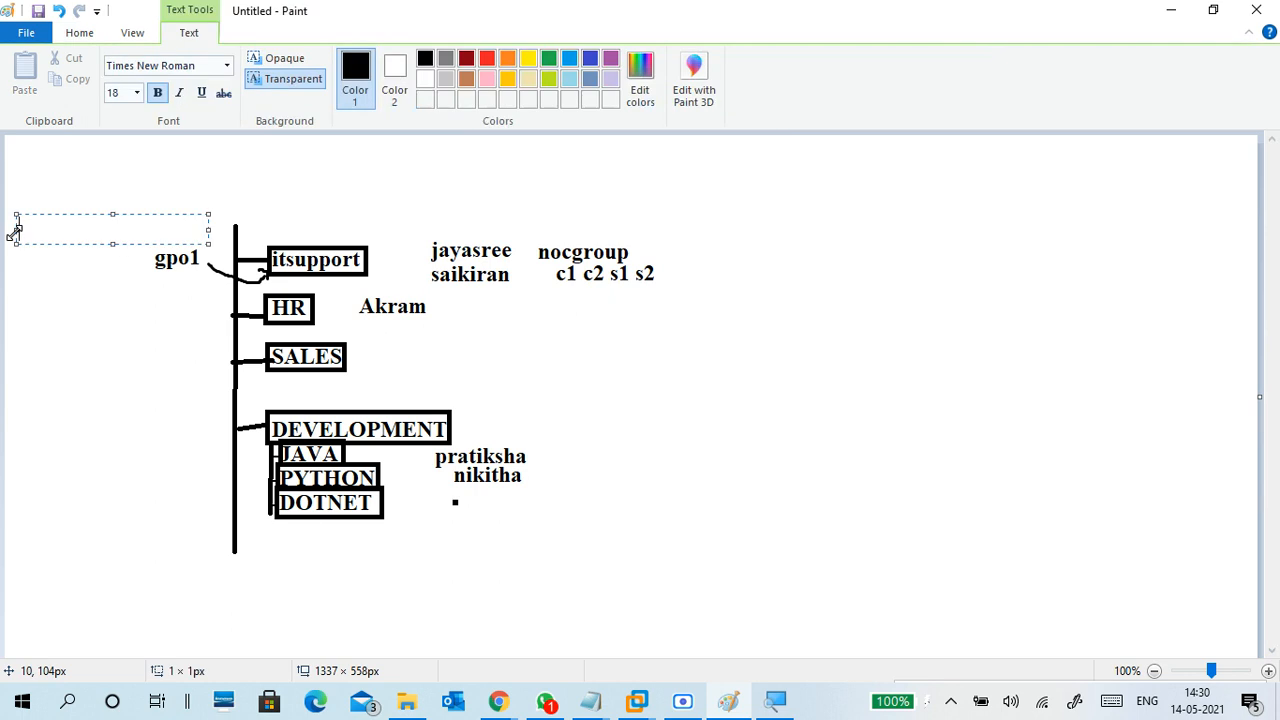
type("settings")
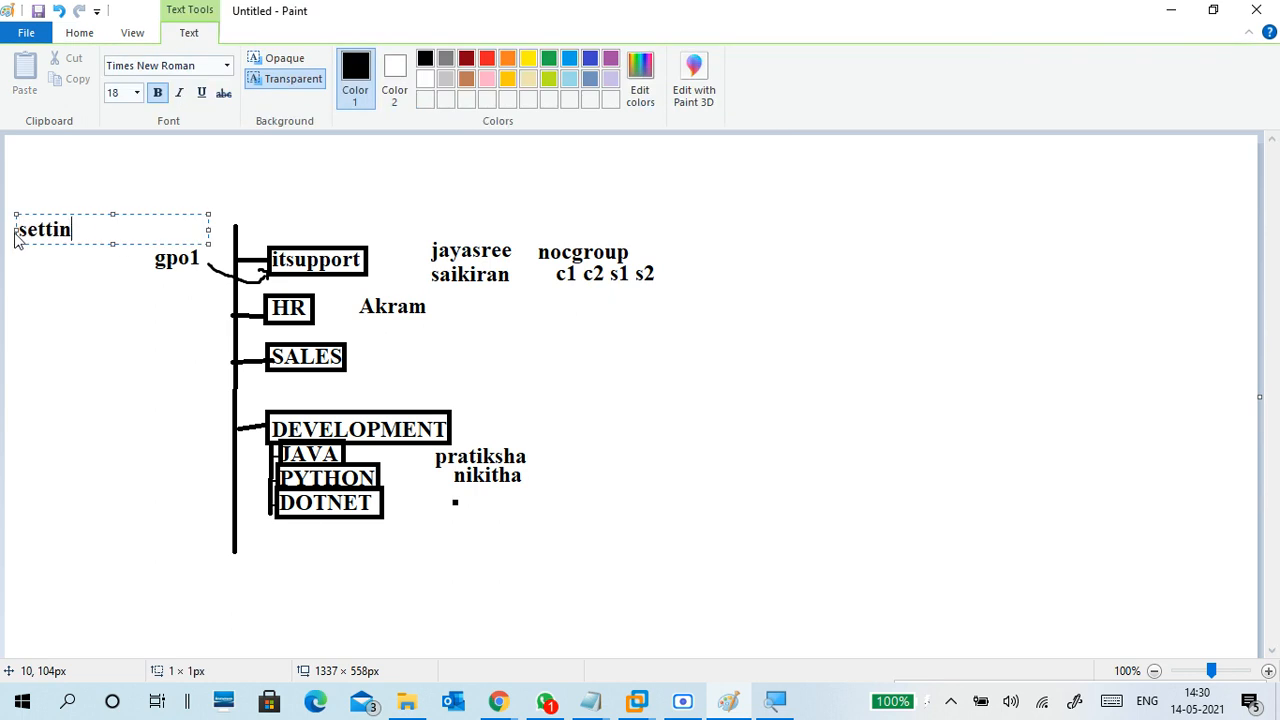
key("BackSpace")
key("Left")
key("Left")
key("Left")
key("Left")
key("Left")
key("Left")
key("Left")
key("Return")
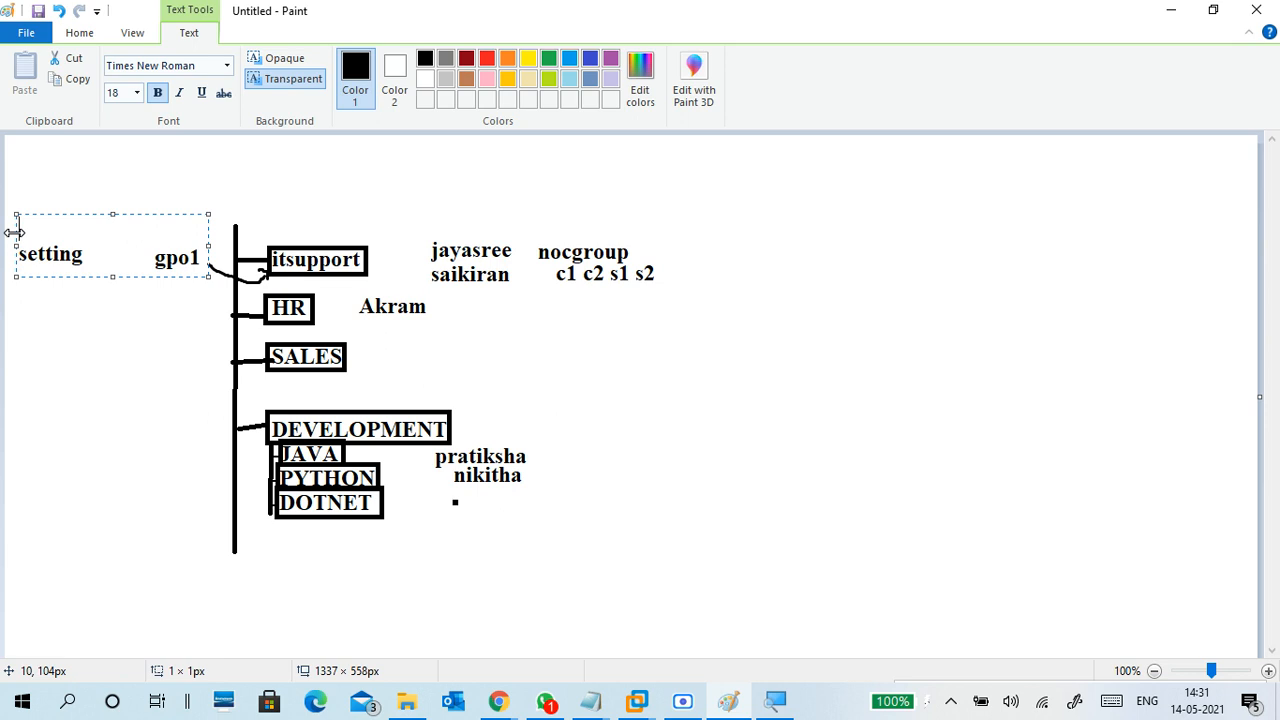
type("gpo-")
left_click(106, 290)
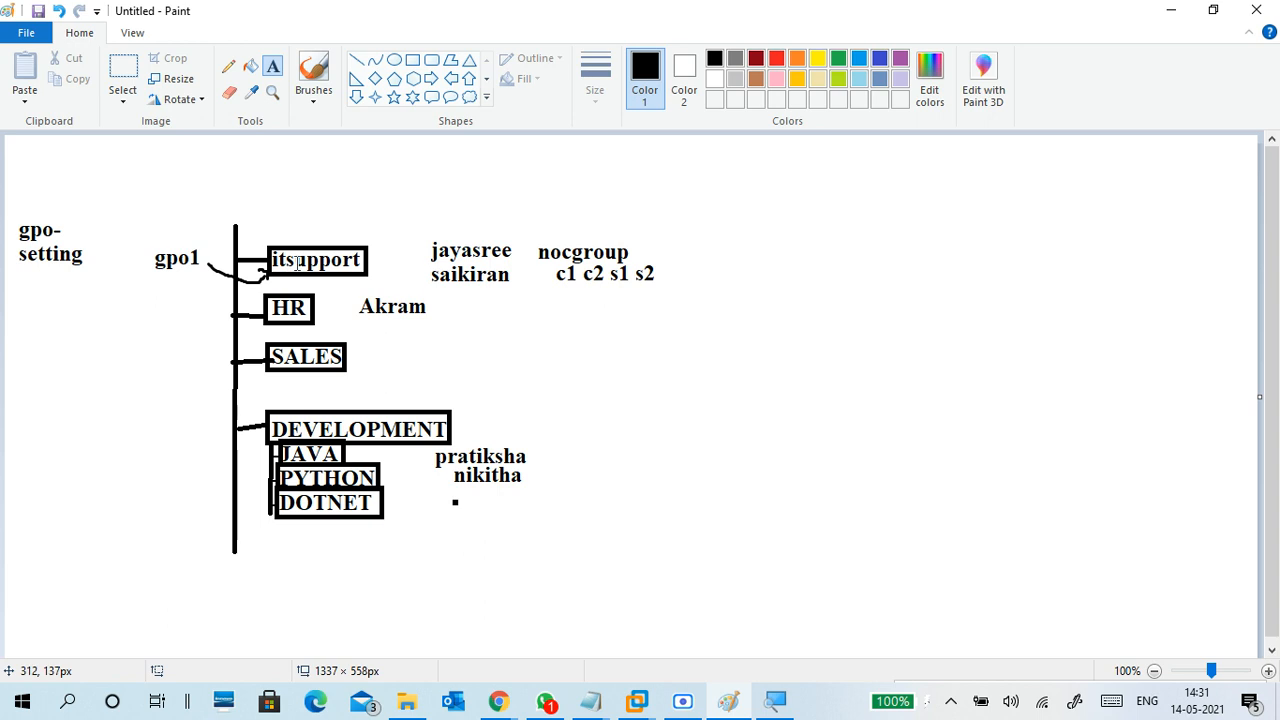
In red brush, loop the itsupport users and groups, then tick both users, nocgroup and gpo1
left_click(313, 88)
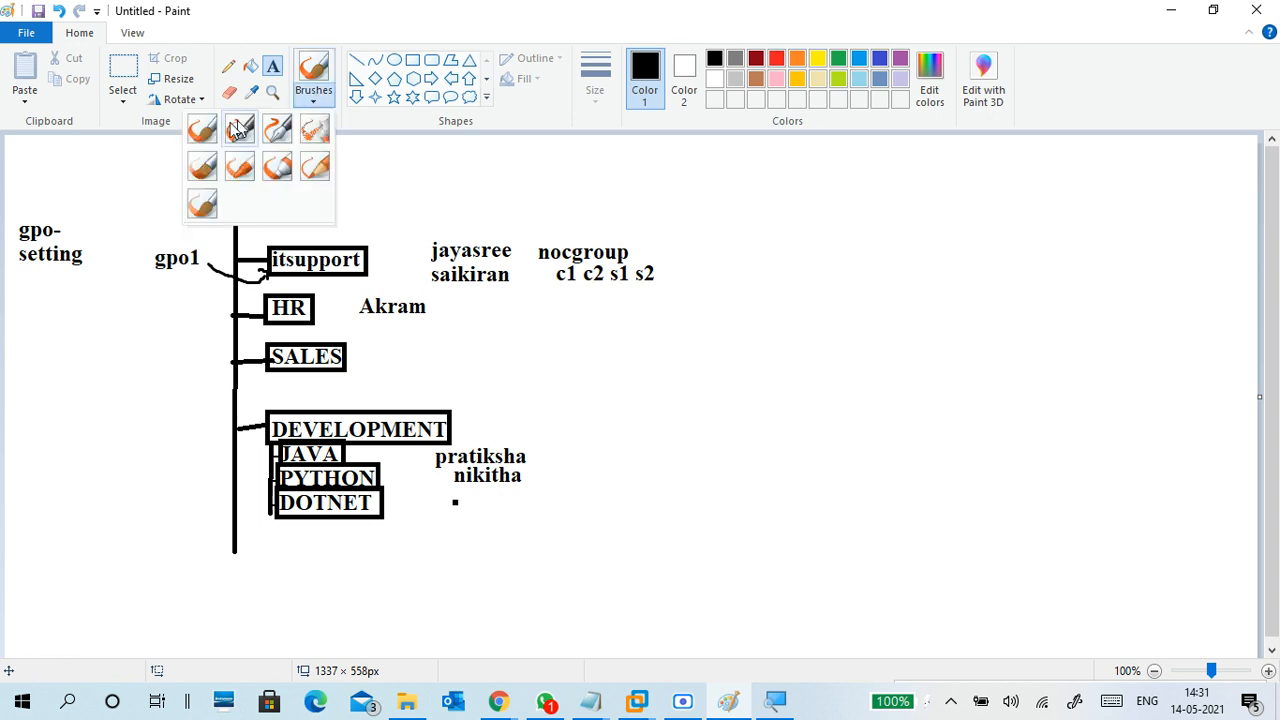
left_click(240, 130)
left_click(776, 58)
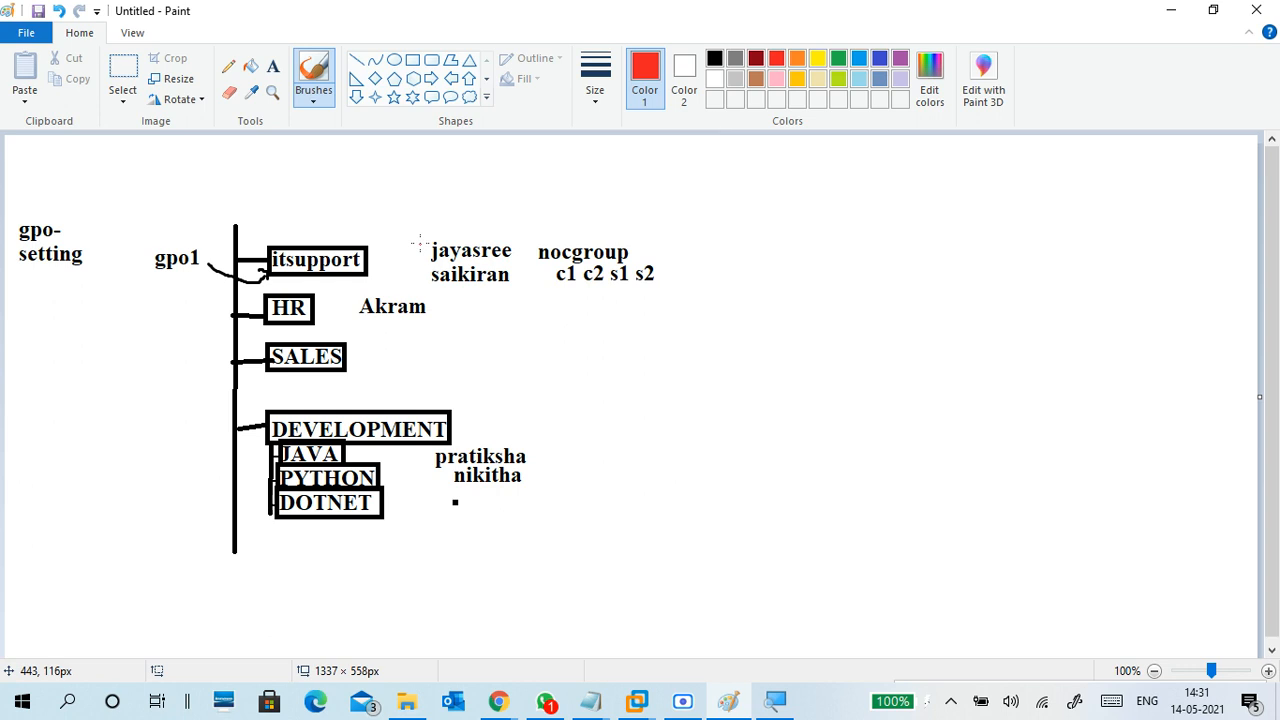
mouse_move(433, 223)
left_mouse_down()
mouse_move(409, 230)
mouse_move(425, 295)
mouse_move(672, 284)
mouse_move(584, 221)
mouse_move(410, 225)
left_mouse_up()
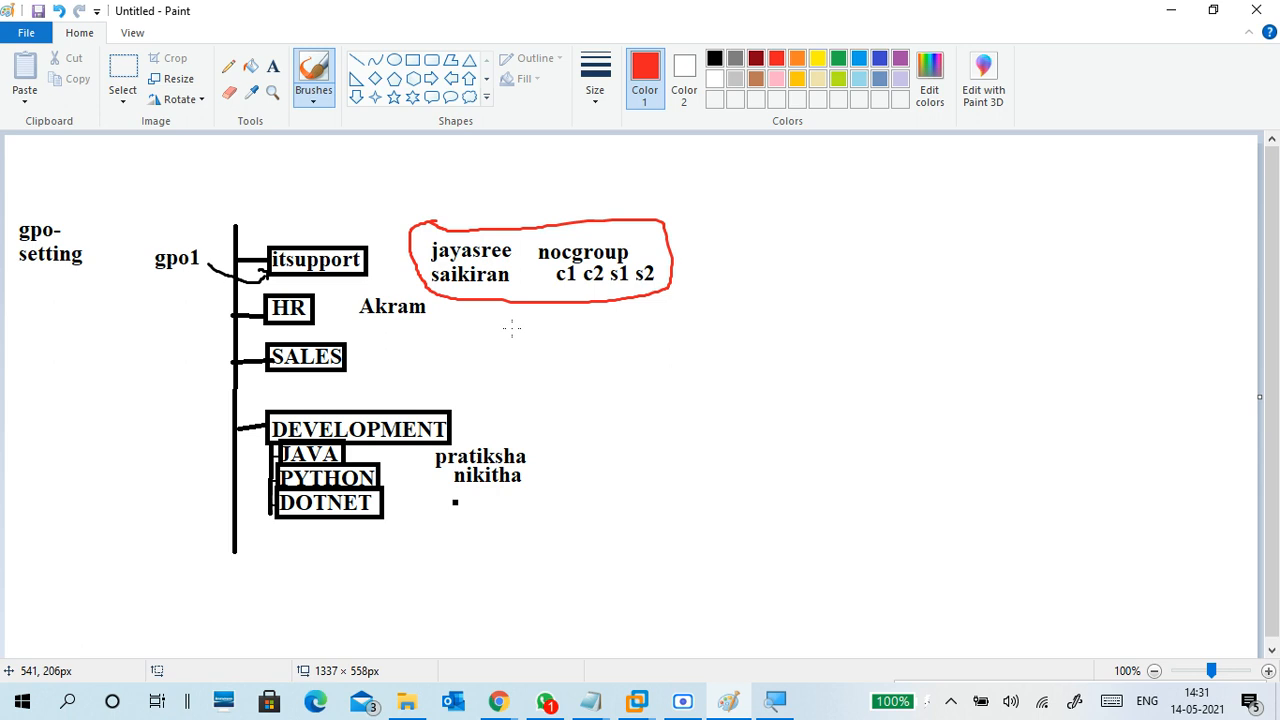
left_click_drag(505, 235, 519, 225)
left_click_drag(506, 268, 521, 264)
mouse_move(629, 242)
left_mouse_down()
mouse_move(647, 237)
mouse_move(667, 256)
left_mouse_up()
mouse_move(204, 247)
left_mouse_down()
mouse_move(211, 256)
mouse_move(219, 234)
left_mouse_up()
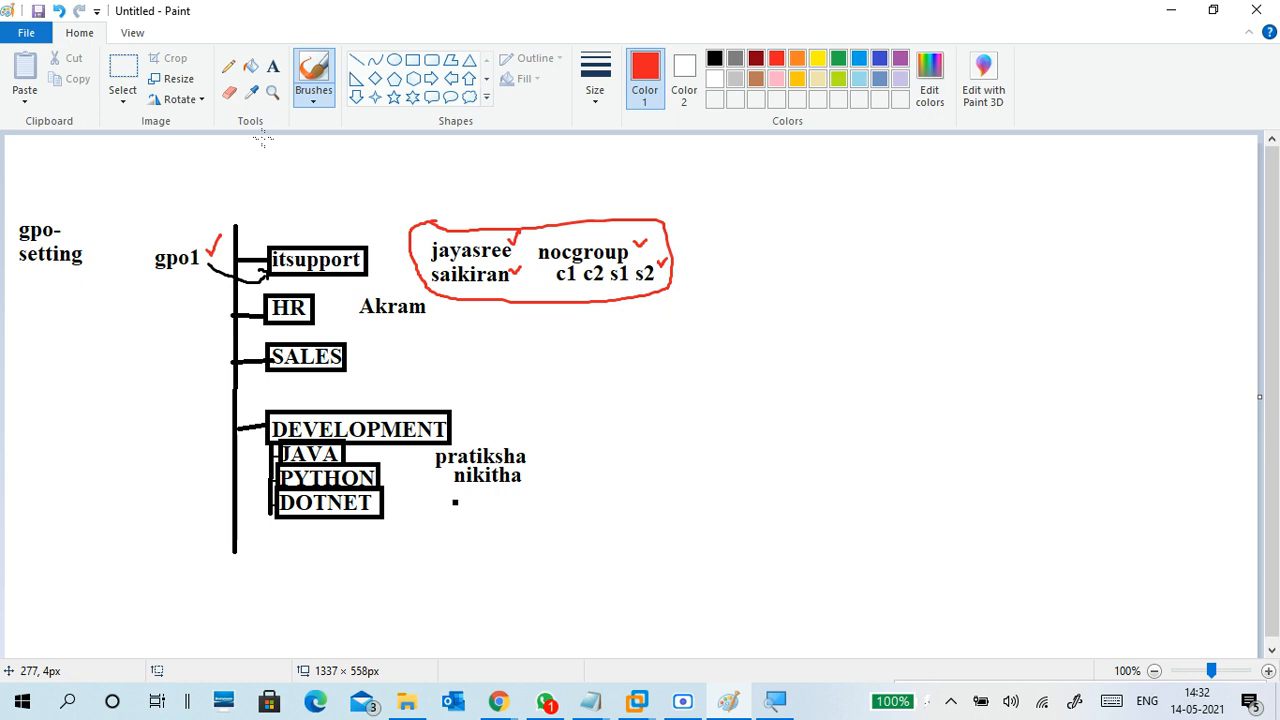
Type gpo2 in black to the left of the HR box
left_click(272, 66)
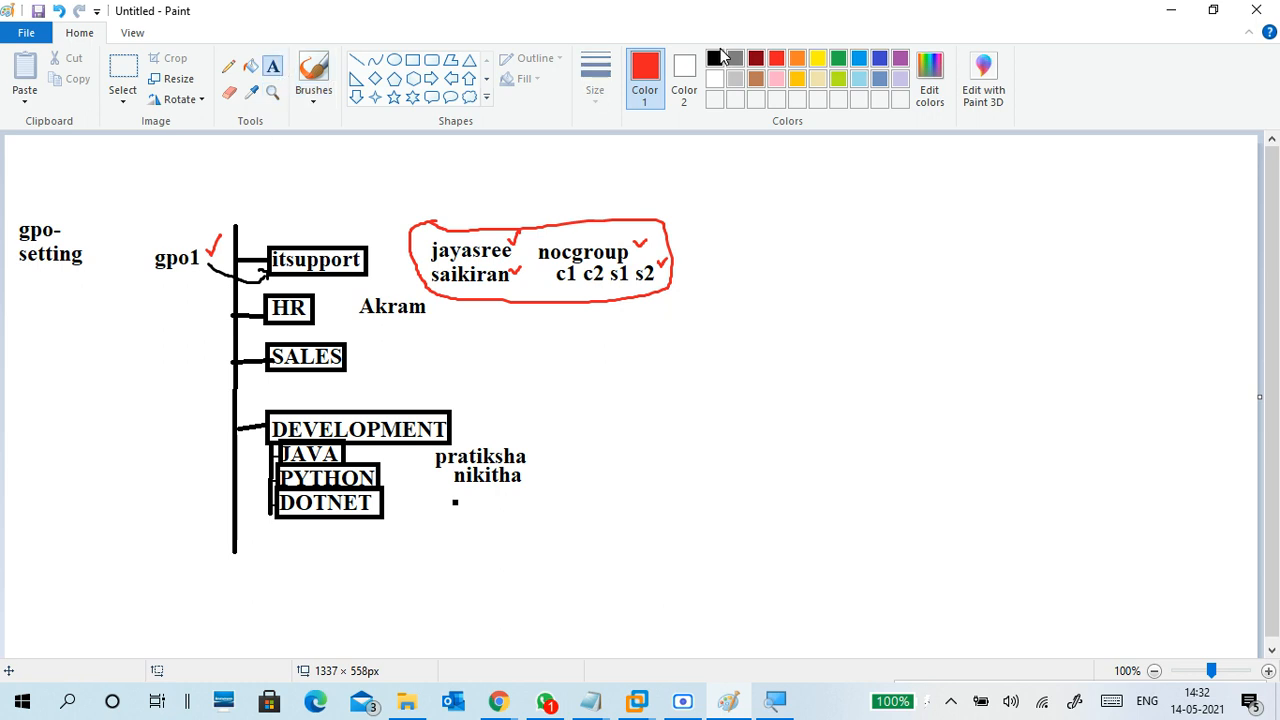
left_click(176, 310)
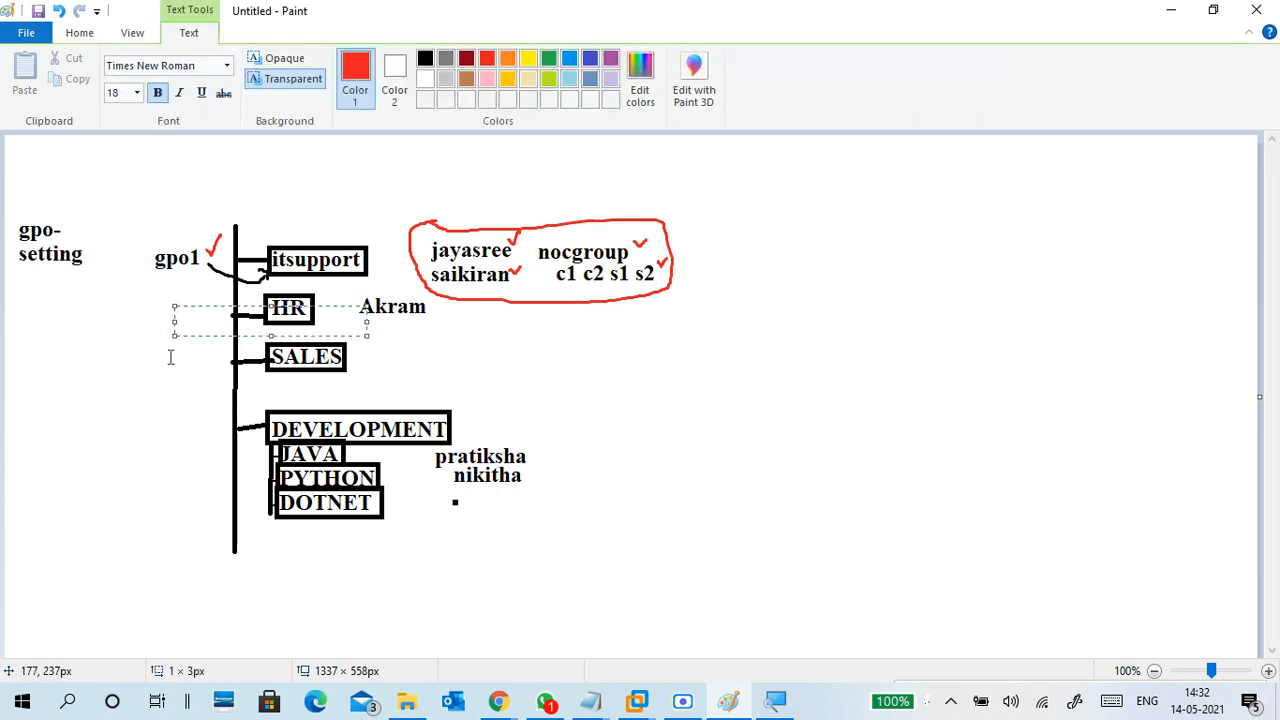
type("gpo2")
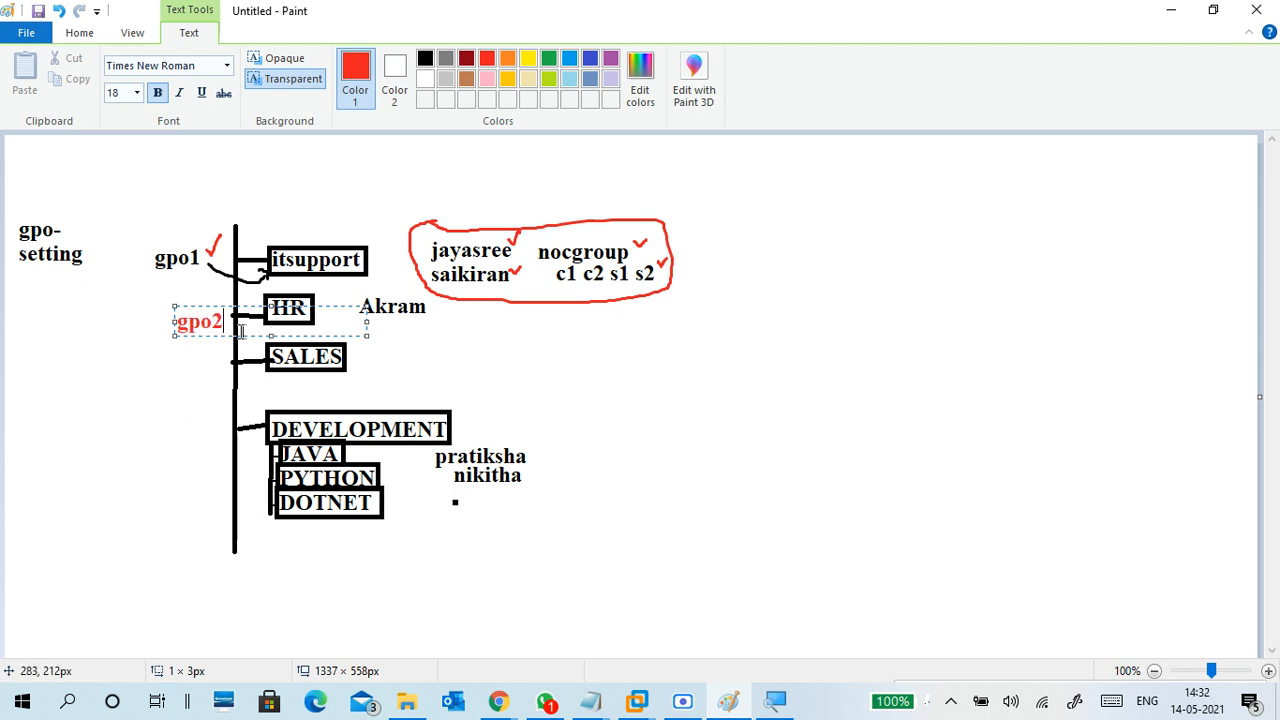
left_click_drag(228, 322, 171, 322)
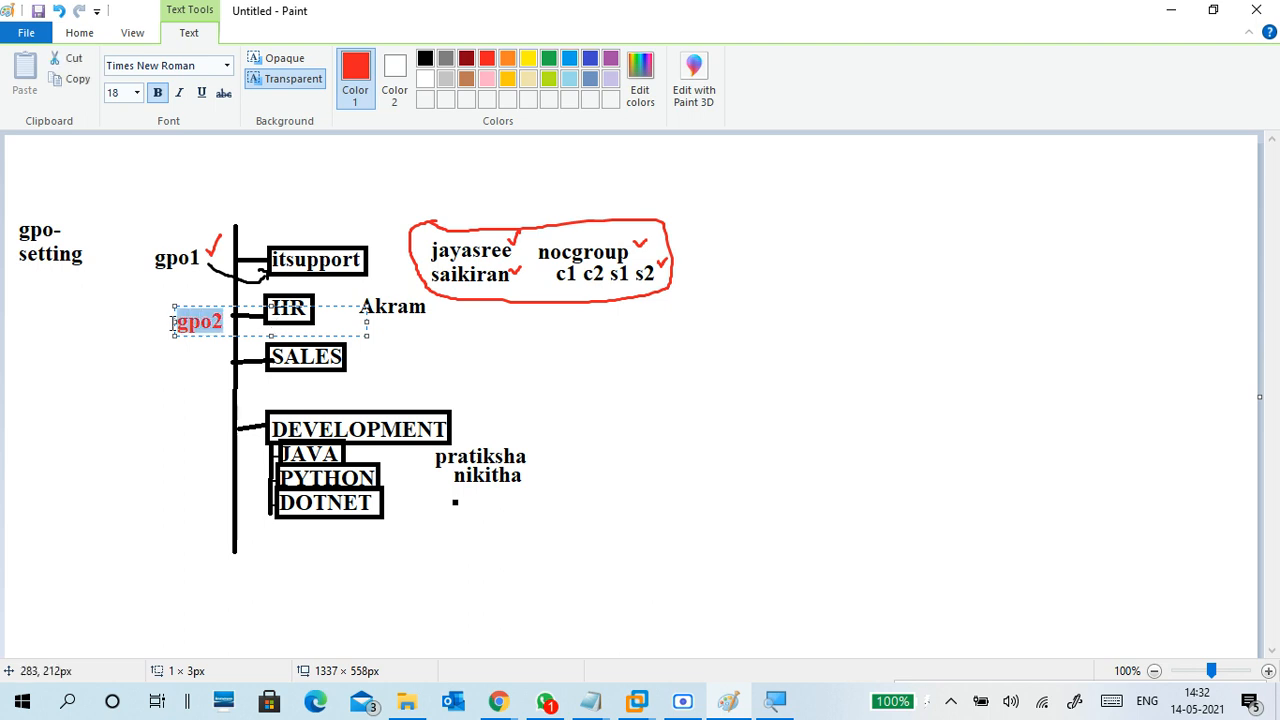
left_click(425, 58)
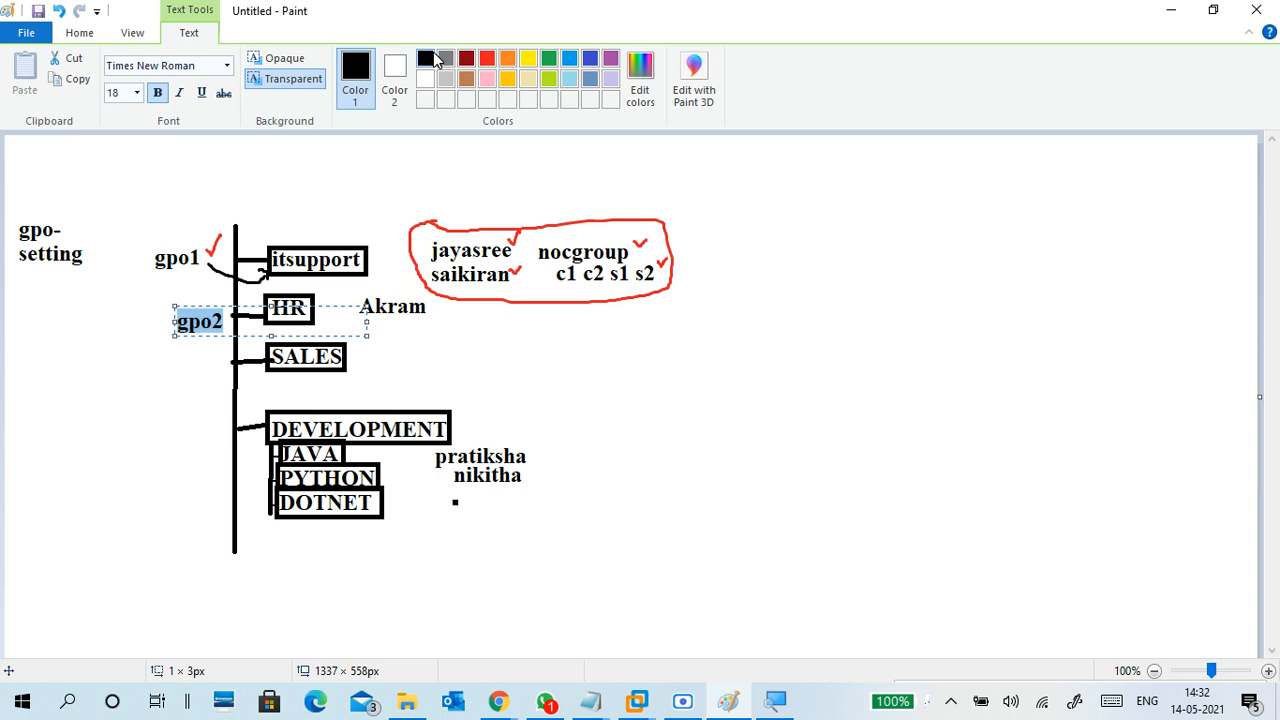
left_click(231, 300)
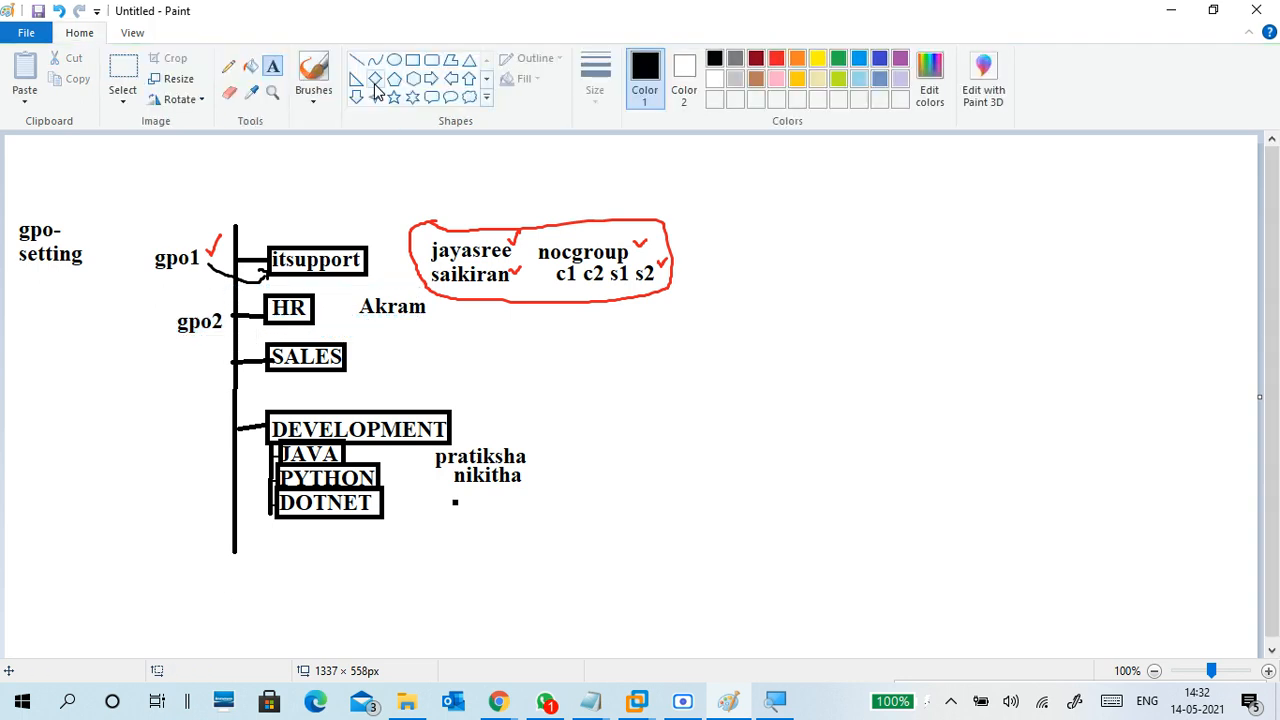
Brush a freehand link from gpo2 to the HR box
left_click(314, 102)
left_click(201, 128)
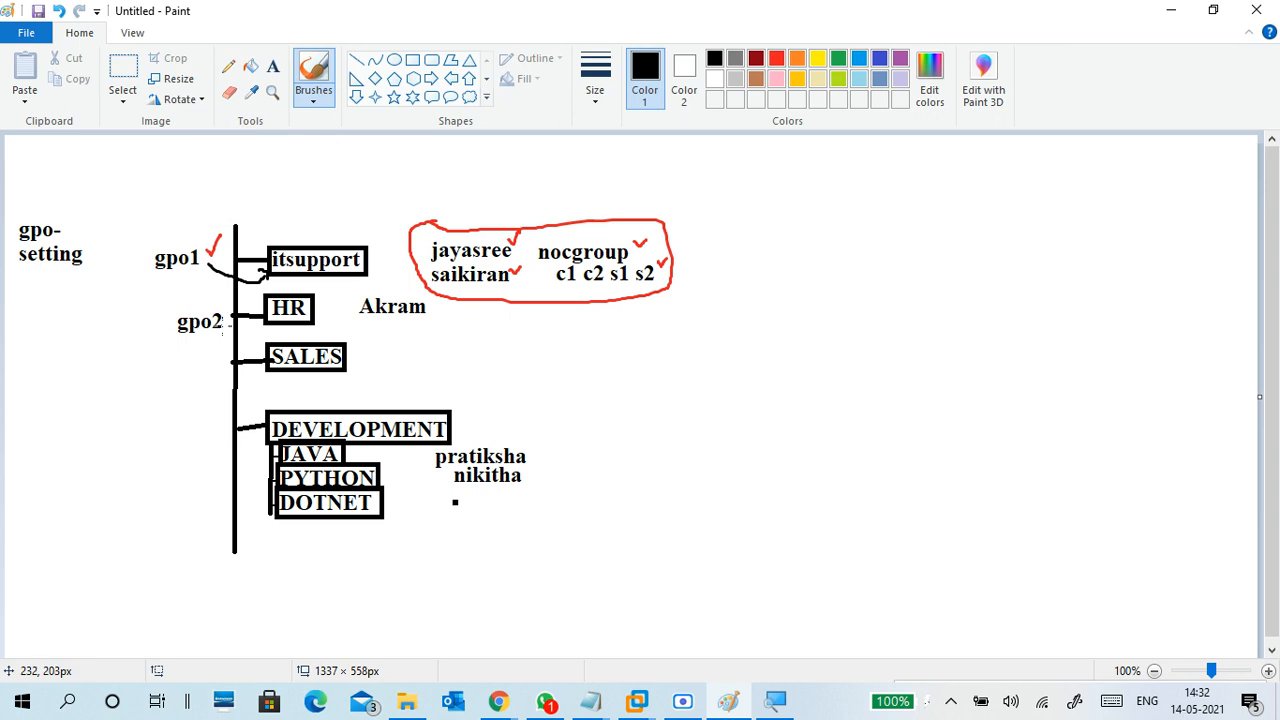
left_click_drag(222, 322, 267, 331)
Handwrite a margin note arrowed to gpo2, circle and tick the HR user, tick gpo2, cross above nocgroup
mouse_move(34, 320)
left_mouse_down()
mouse_move(68, 313)
mouse_move(72, 298)
mouse_move(80, 316)
mouse_move(175, 332)
left_mouse_up()
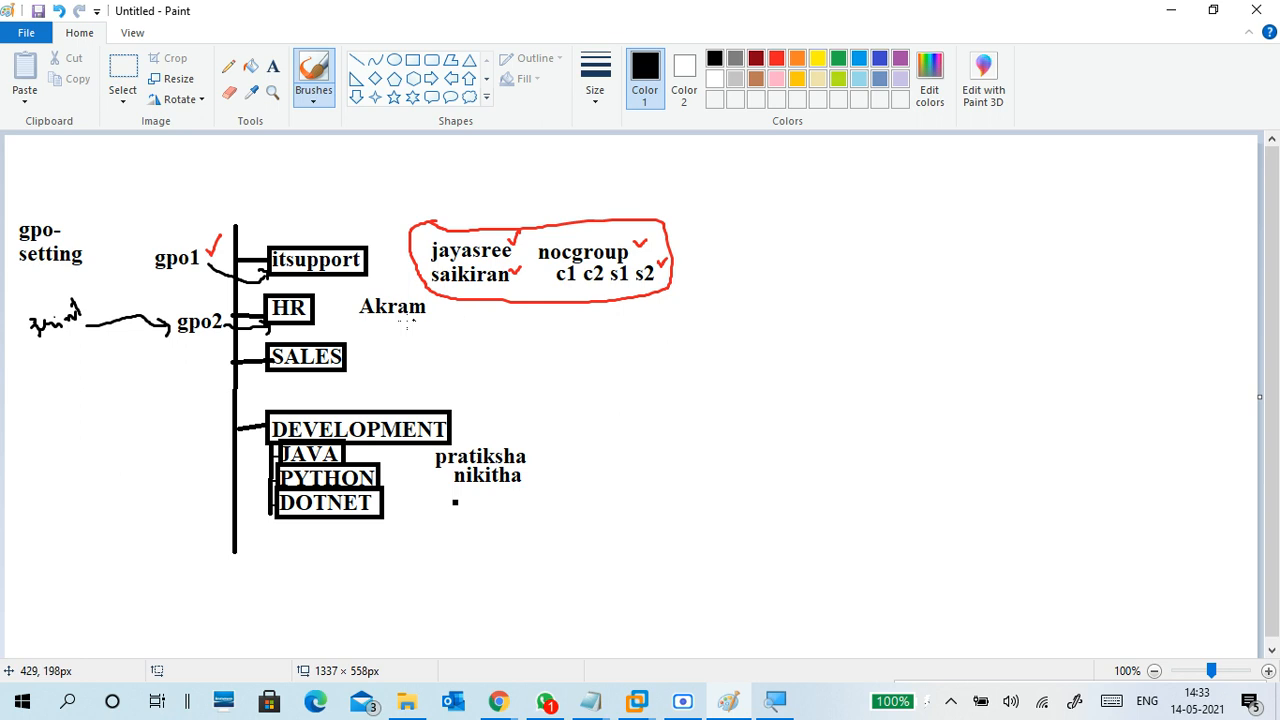
mouse_move(370, 289)
left_mouse_down()
mouse_move(348, 332)
mouse_move(436, 312)
mouse_move(412, 290)
mouse_move(366, 285)
mouse_move(351, 303)
left_mouse_up()
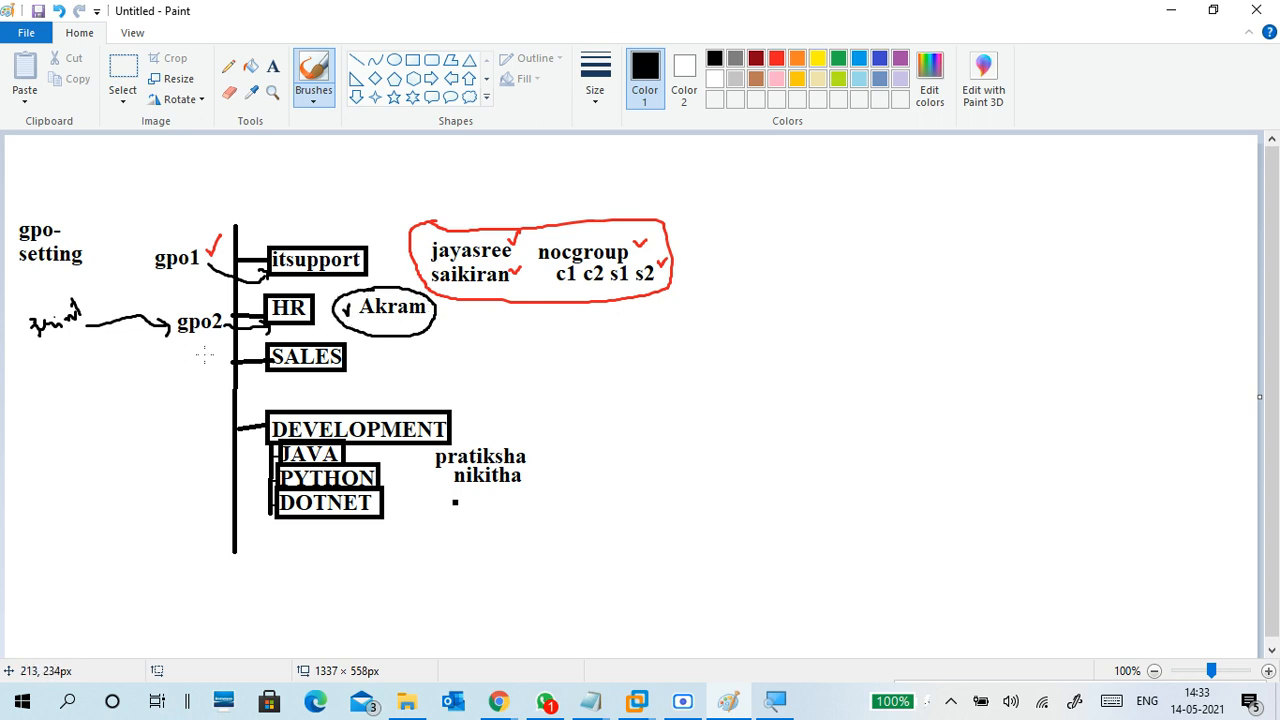
left_click_drag(189, 338, 201, 341)
mouse_move(536, 218)
left_mouse_down()
mouse_move(556, 209)
mouse_move(557, 225)
left_mouse_up()
left_click_drag(36, 347, 90, 320)
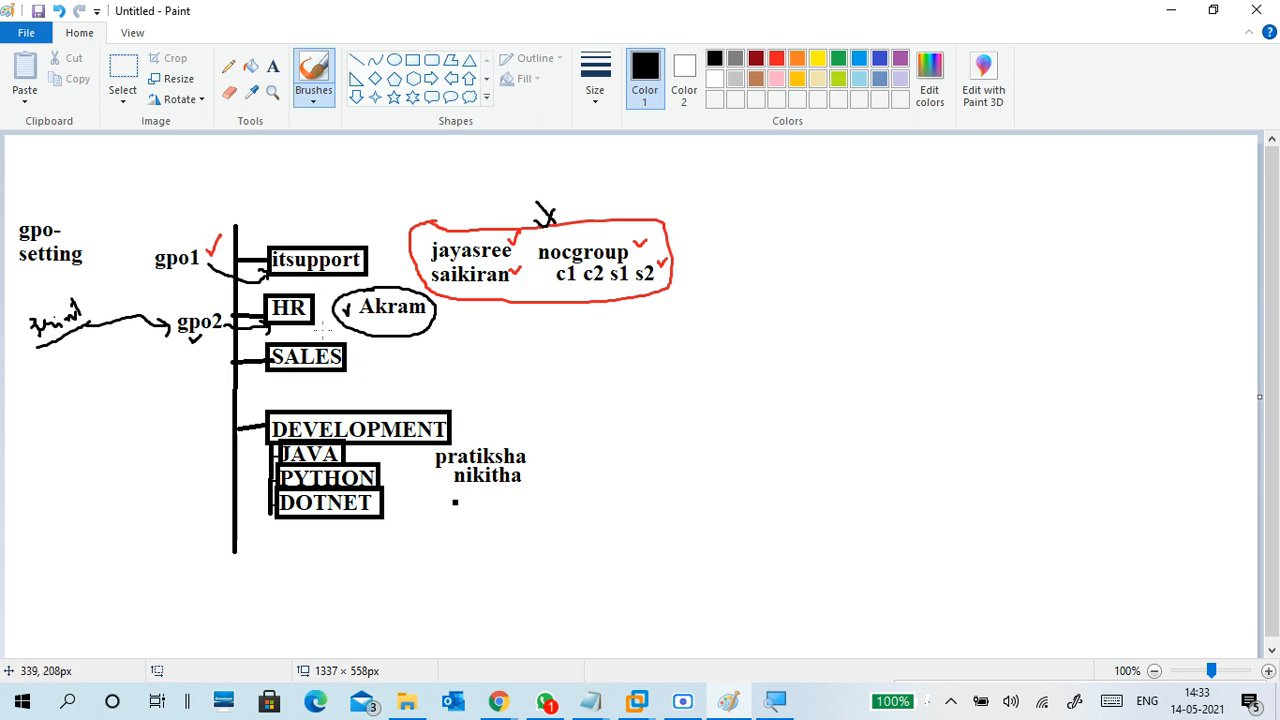
left_click_drag(393, 320, 410, 309)
Undo a stray handwritten 10, then tick the first JAVA user
mouse_move(157, 433)
left_mouse_down()
mouse_move(165, 462)
mouse_move(189, 429)
mouse_move(204, 447)
mouse_move(279, 457)
left_mouse_up()
key("ctrl+z")
key("ctrl+z")
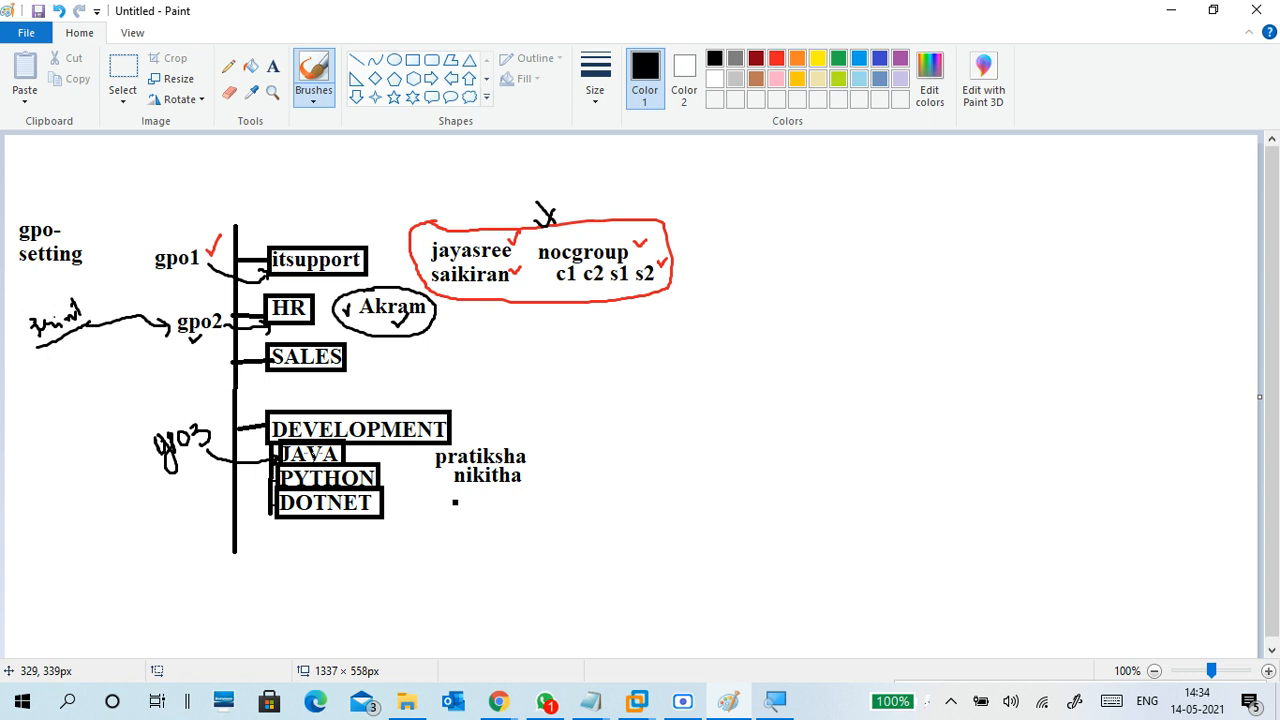
mouse_move(538, 442)
left_mouse_down()
mouse_move(547, 451)
mouse_move(562, 436)
left_mouse_up()
Handwrite gpo4 and strike it out, then tick the JAVA users, DOTNET and DEVELOPMENT boxes
mouse_move(131, 394)
left_mouse_down()
mouse_move(149, 418)
mouse_move(154, 368)
mouse_move(284, 412)
left_mouse_up()
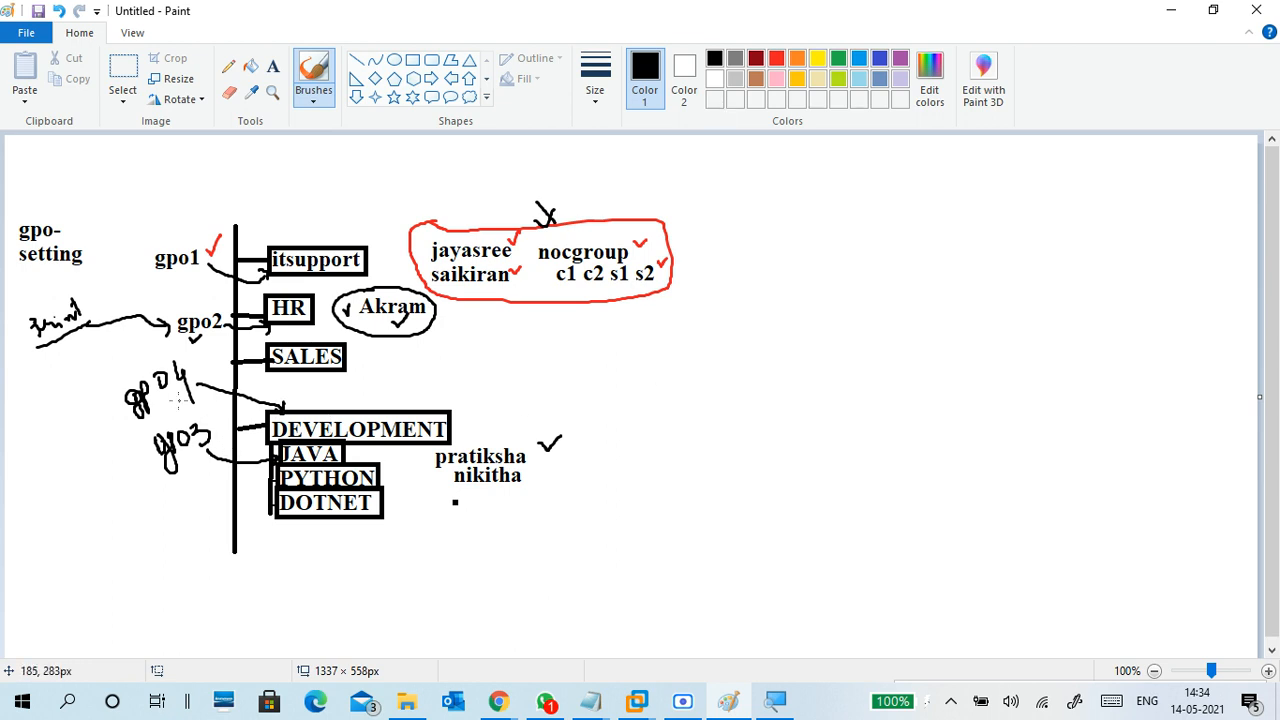
left_click_drag(111, 415, 205, 377)
mouse_move(562, 452)
left_mouse_down()
mouse_move(583, 446)
mouse_move(576, 477)
mouse_move(587, 467)
mouse_move(591, 498)
left_mouse_up()
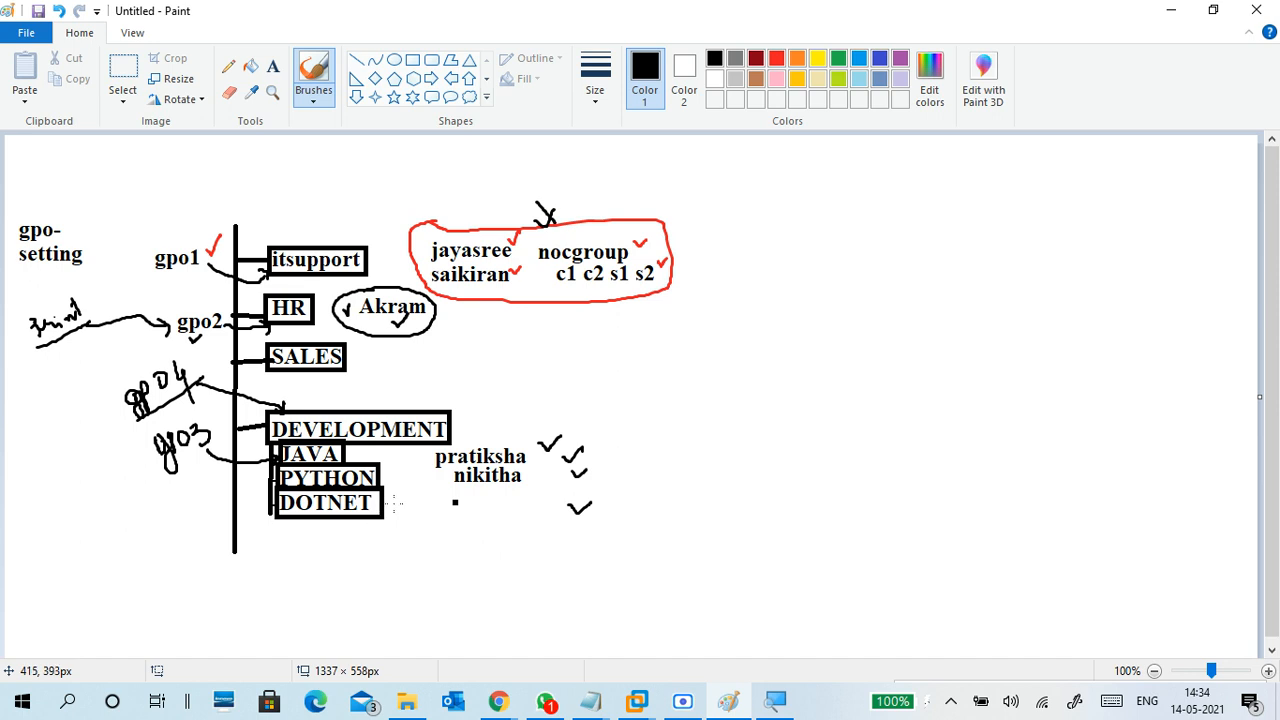
mouse_move(395, 503)
left_mouse_down()
mouse_move(409, 491)
mouse_move(396, 456)
left_mouse_up()
left_click_drag(466, 413, 481, 410)
In the Notepad notes, extend the group policy line to read 'link group policy to OU'
mouse_move(600, 700)
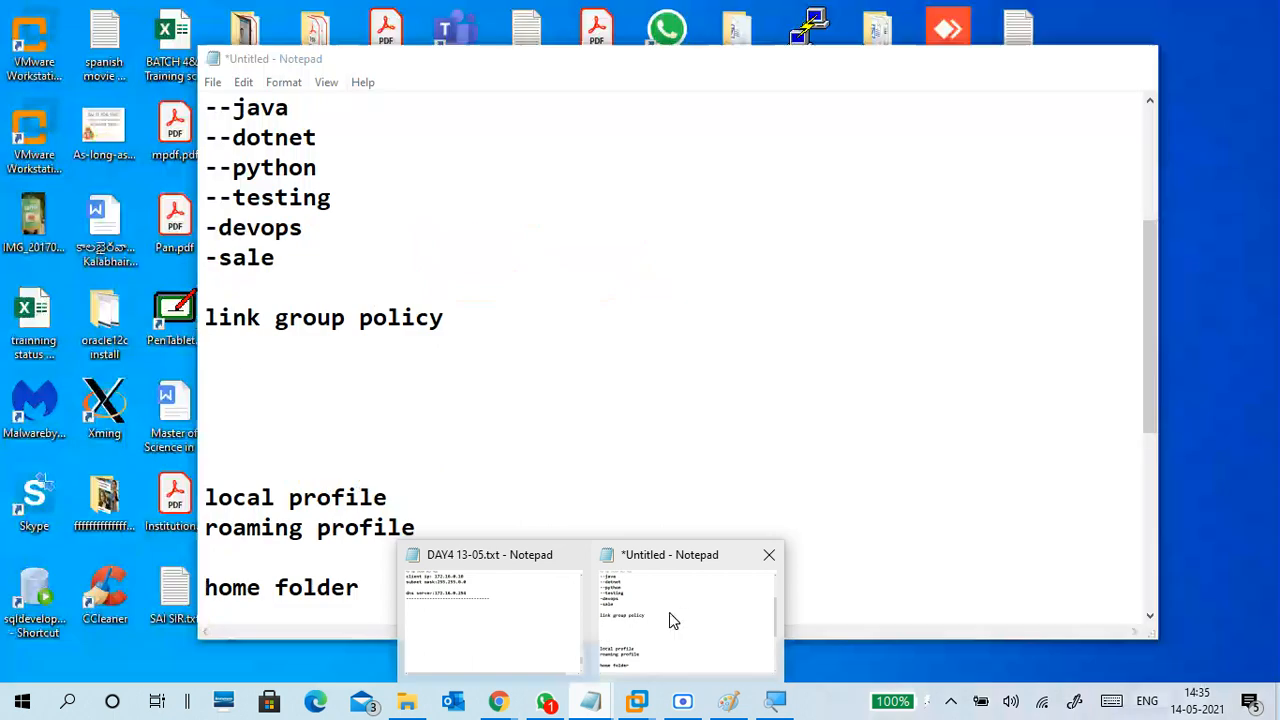
left_click(672, 620)
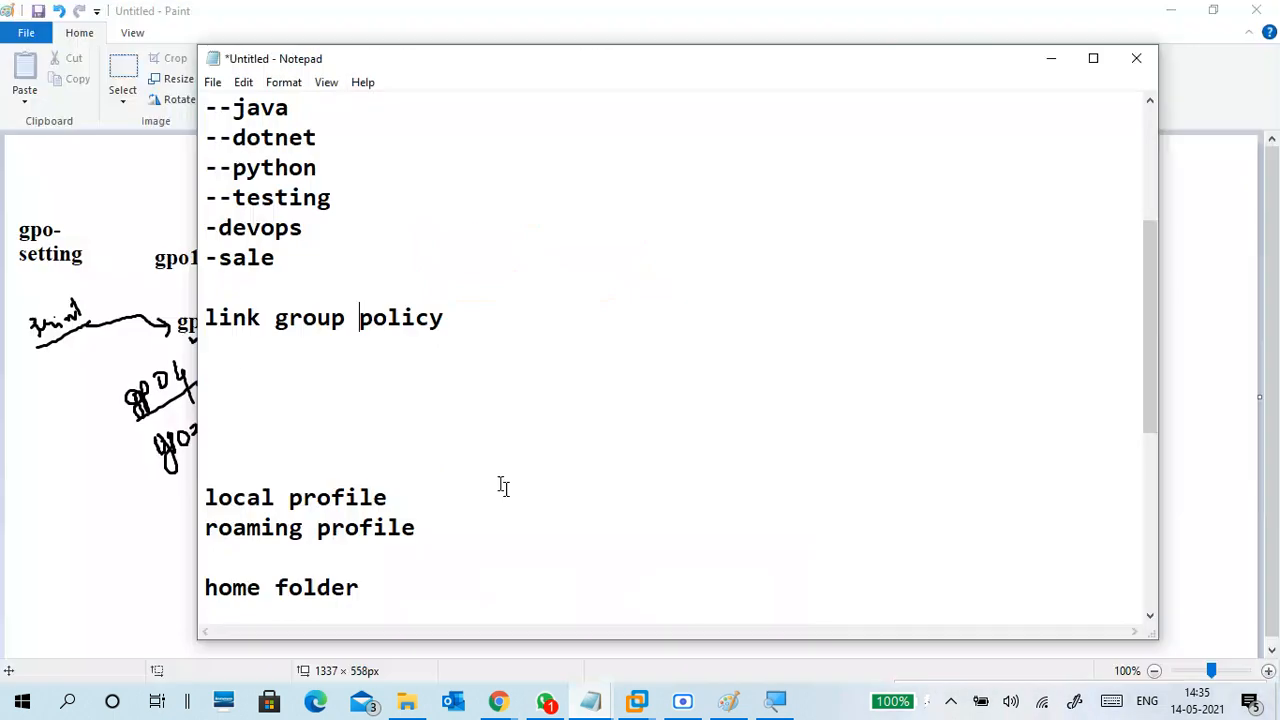
left_click_drag(440, 318, 275, 318)
left_click(460, 326)
type("to OU")
Add a 'delegation control' heading underlined with a dashed line, then minimize Notepad
key("Return")
key("Return")
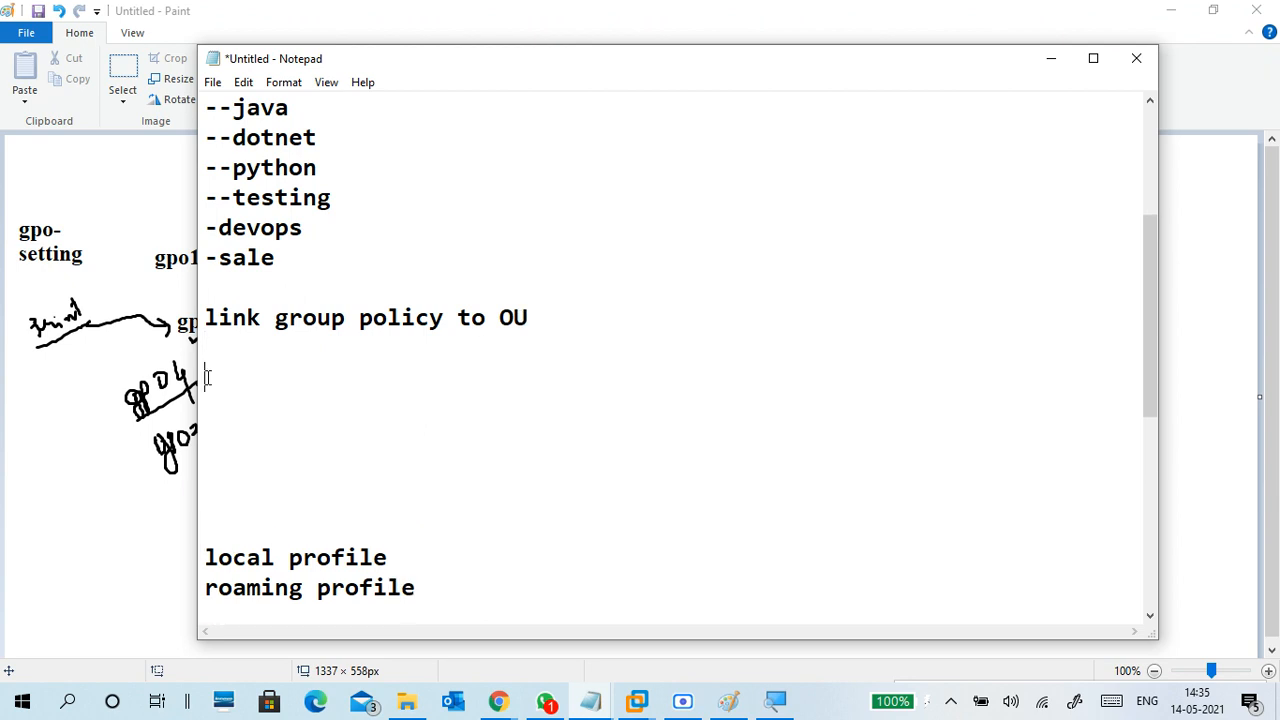
type("delegatio")
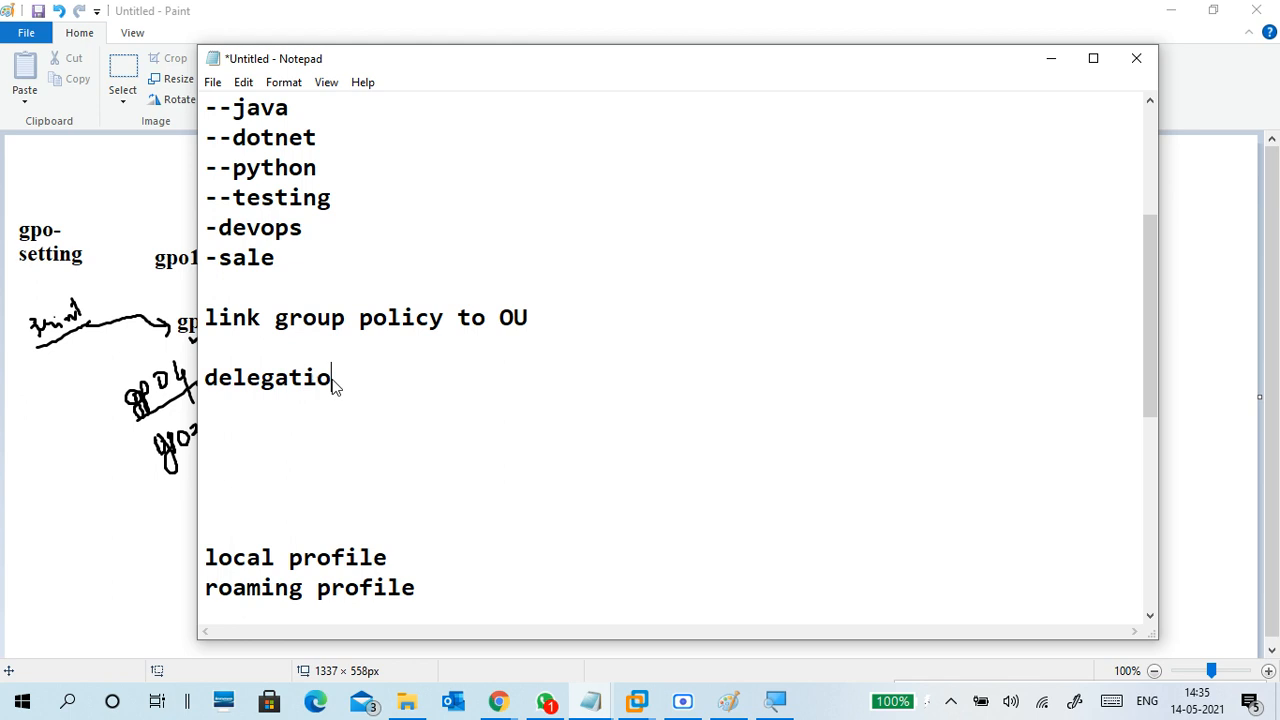
type("n control")
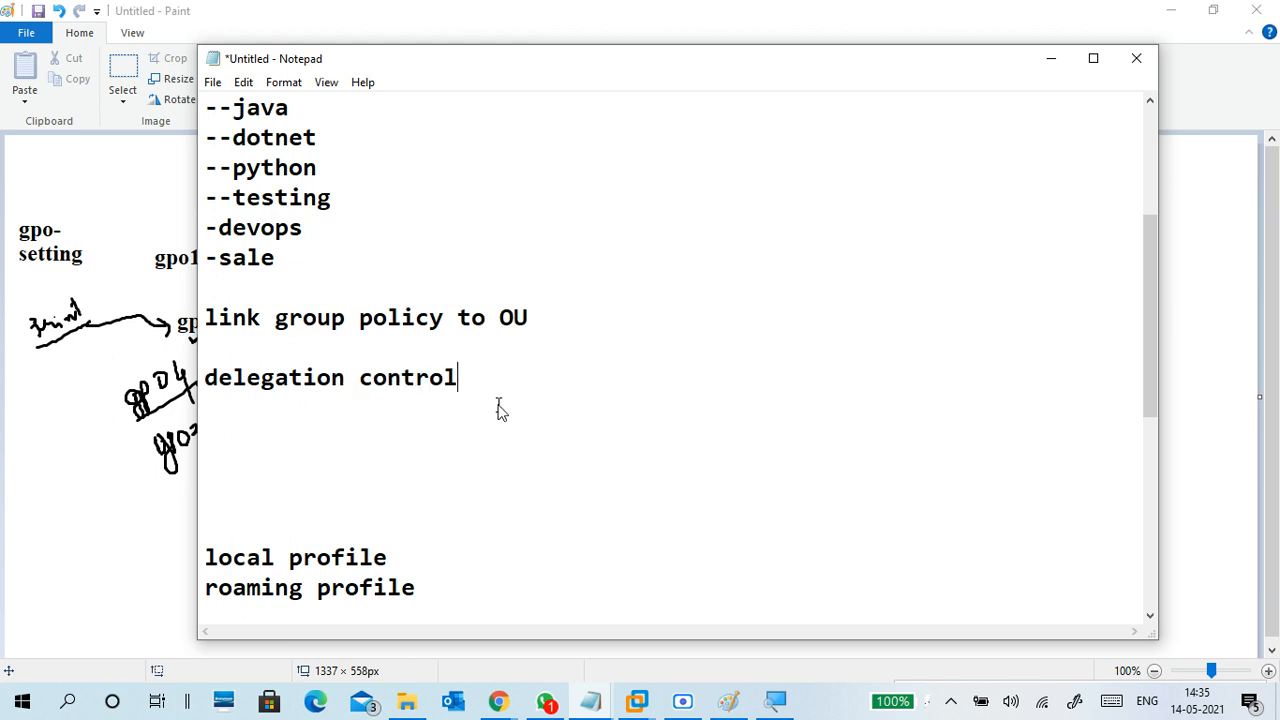
key("Return")
key("Delete")
key("Delete")
key("Delete")
key("Delete")
key("Delete")
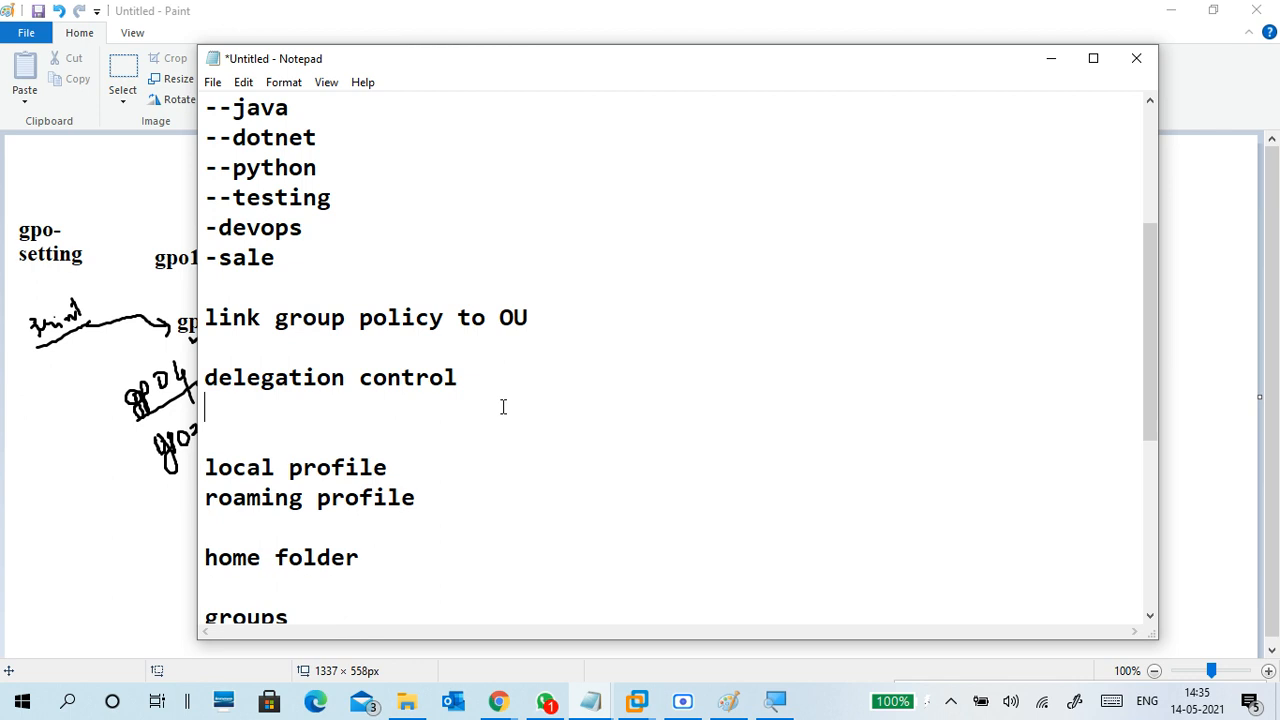
type("----------------------------")
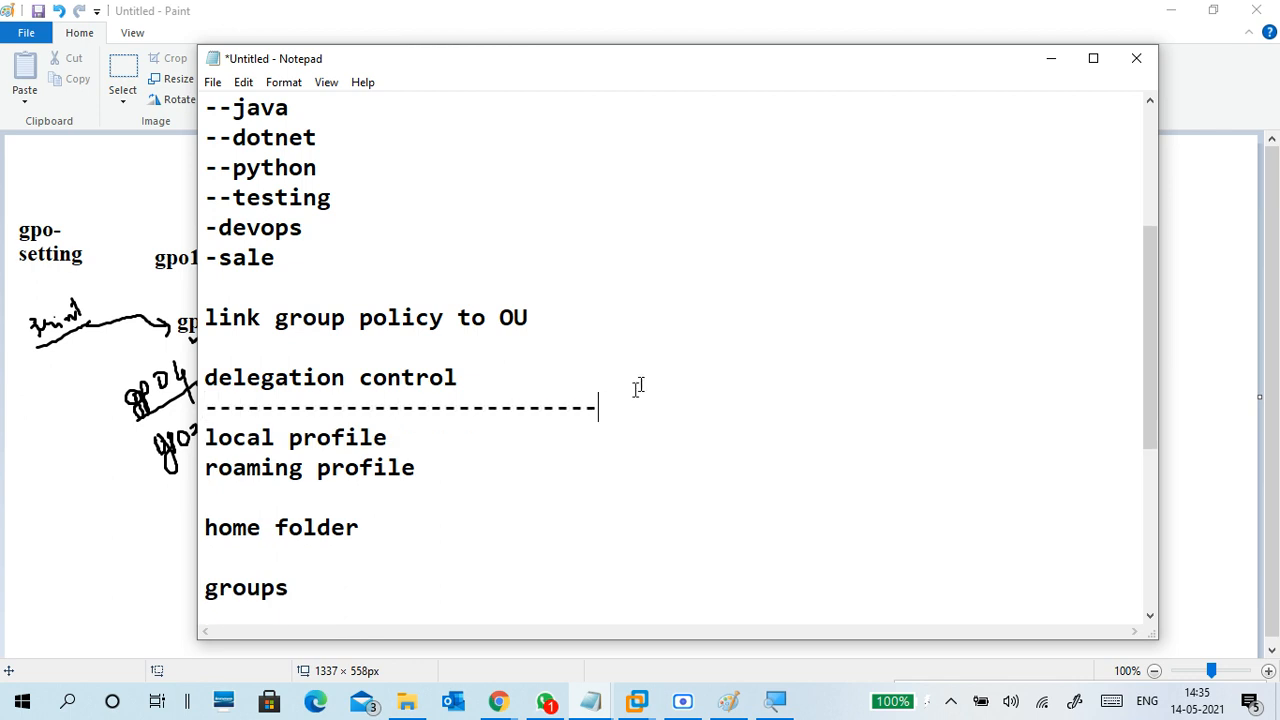
left_click(1048, 60)
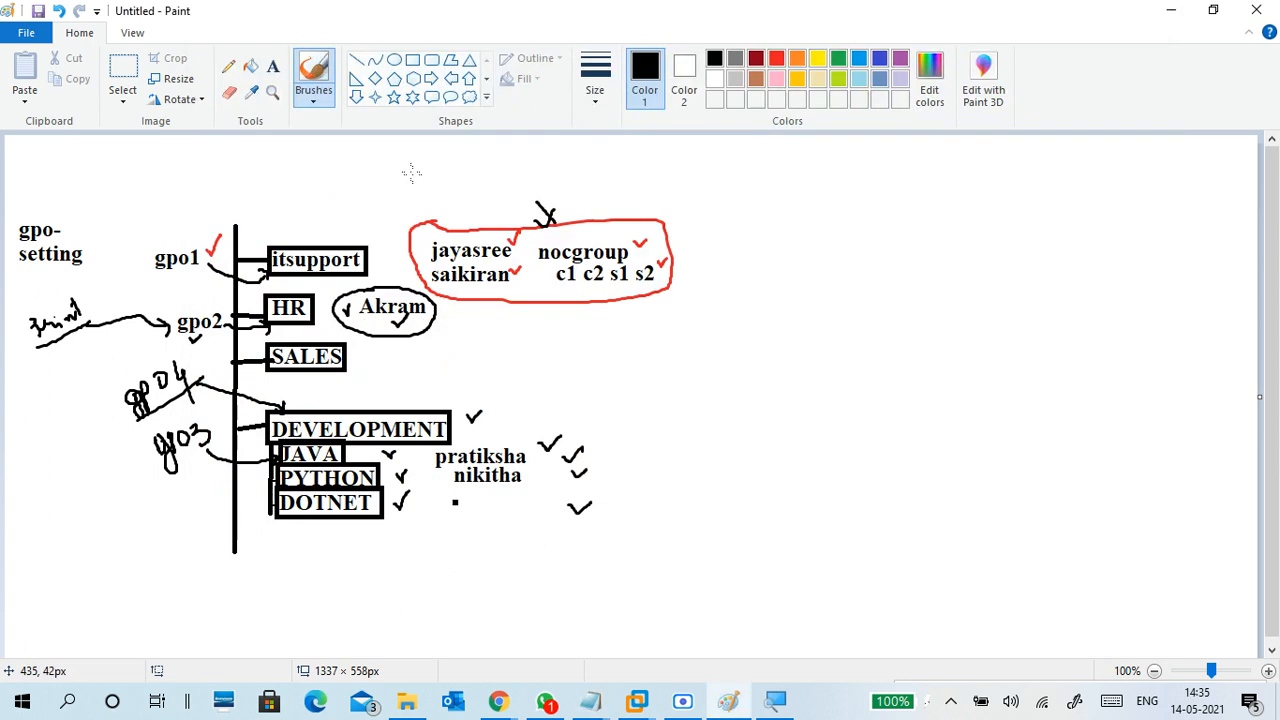
Place a '-java' text label right of the red group in Paint
left_click(272, 66)
left_click(797, 247)
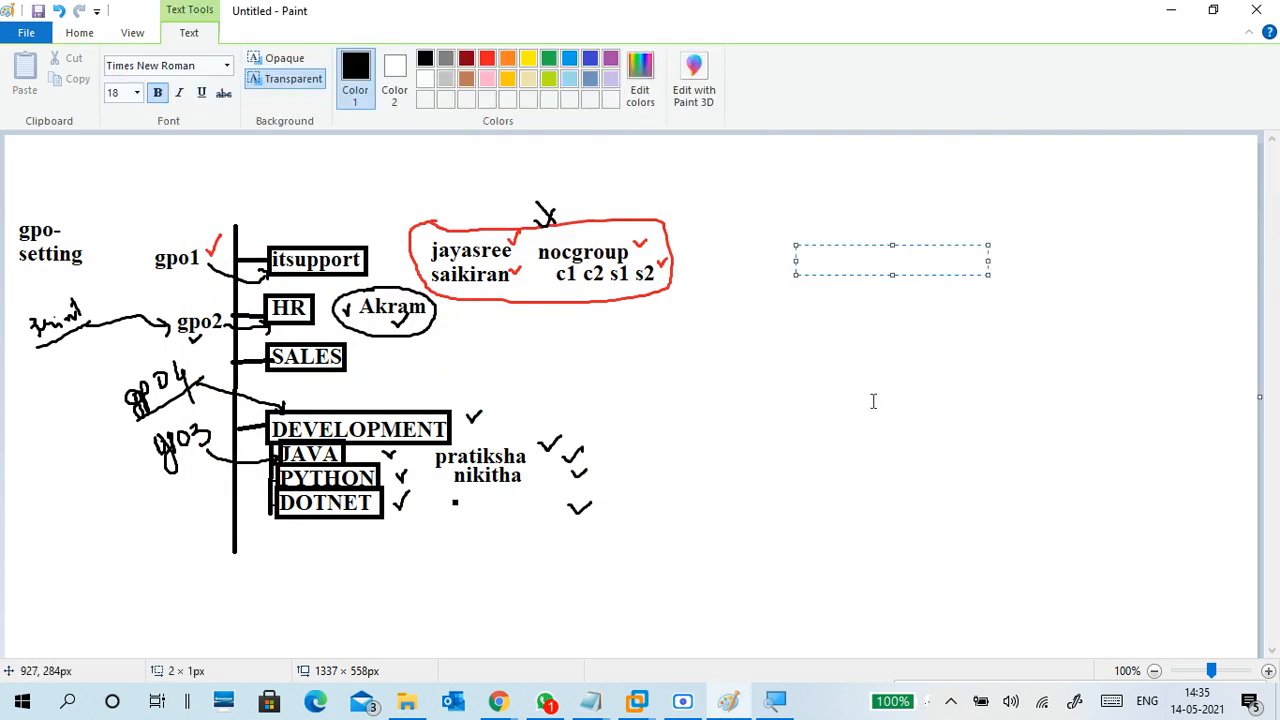
type("javv")
key("BackSpace")
type("a")
key("shift+Left")
key("shift+Left")
key("shift+Left")
key("shift+Left")
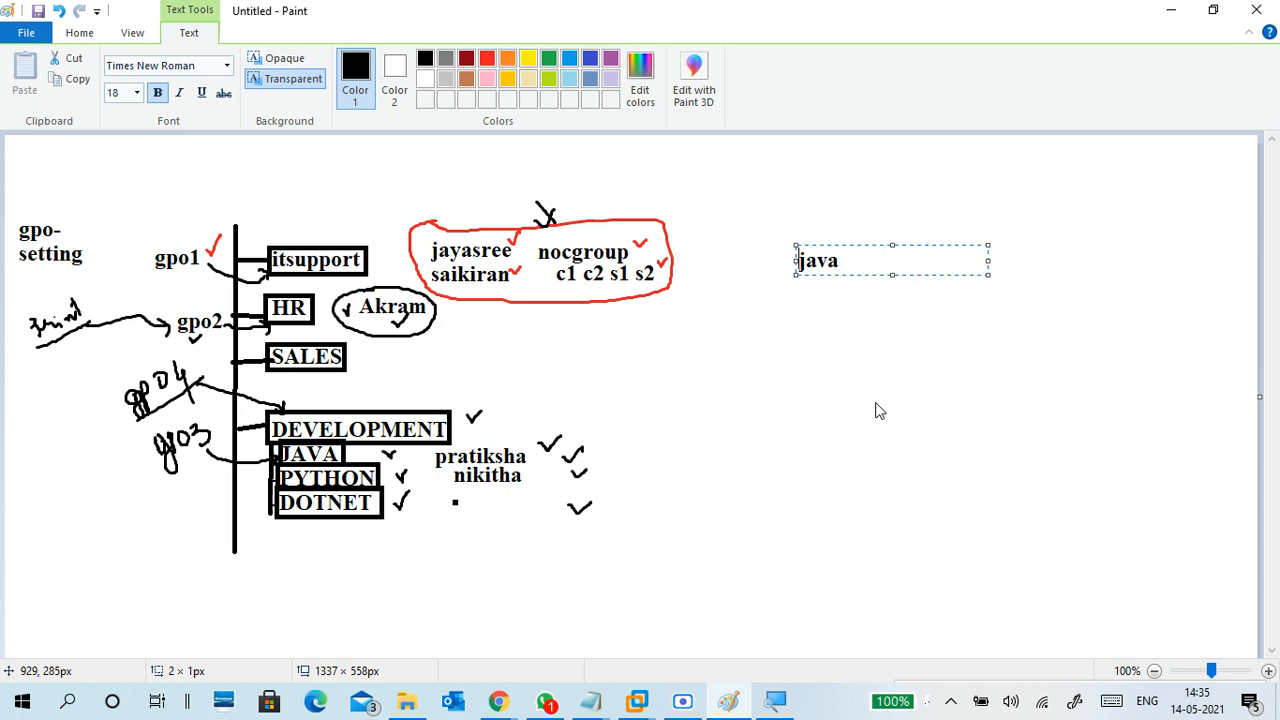
type("-")
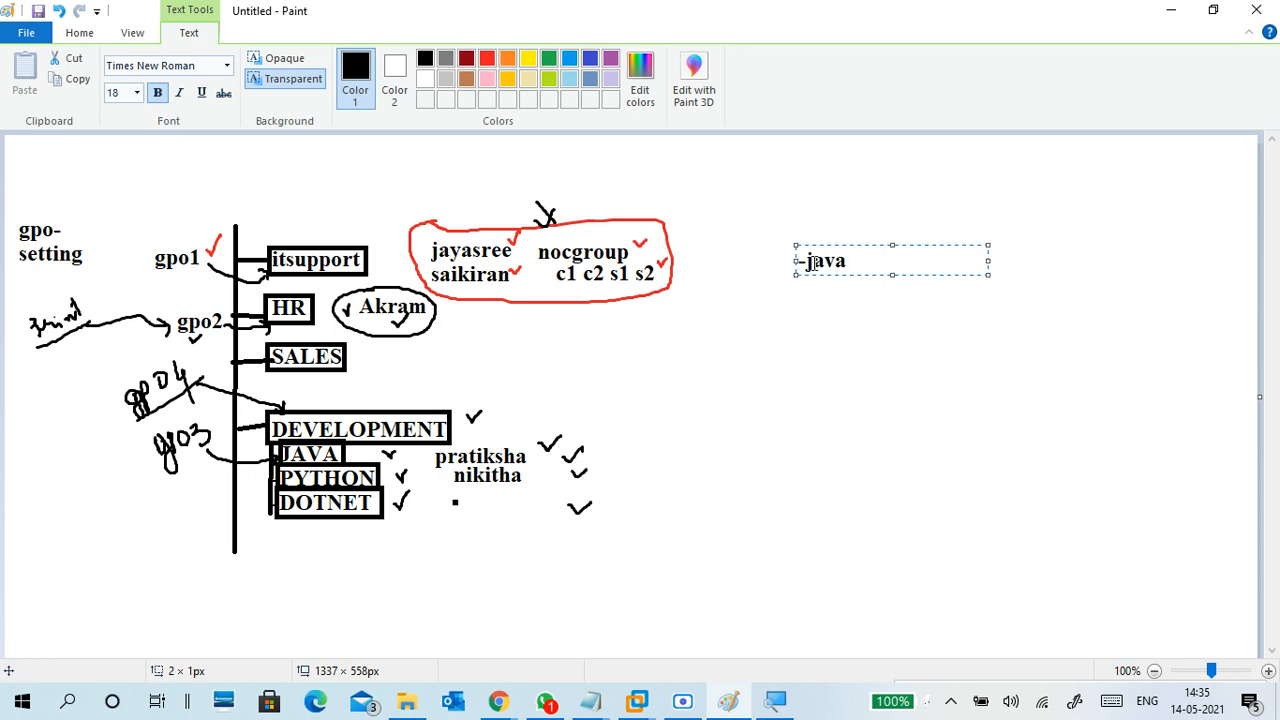
left_click(858, 302)
Start a user name list in a text box below the -java heading
left_click(895, 272)
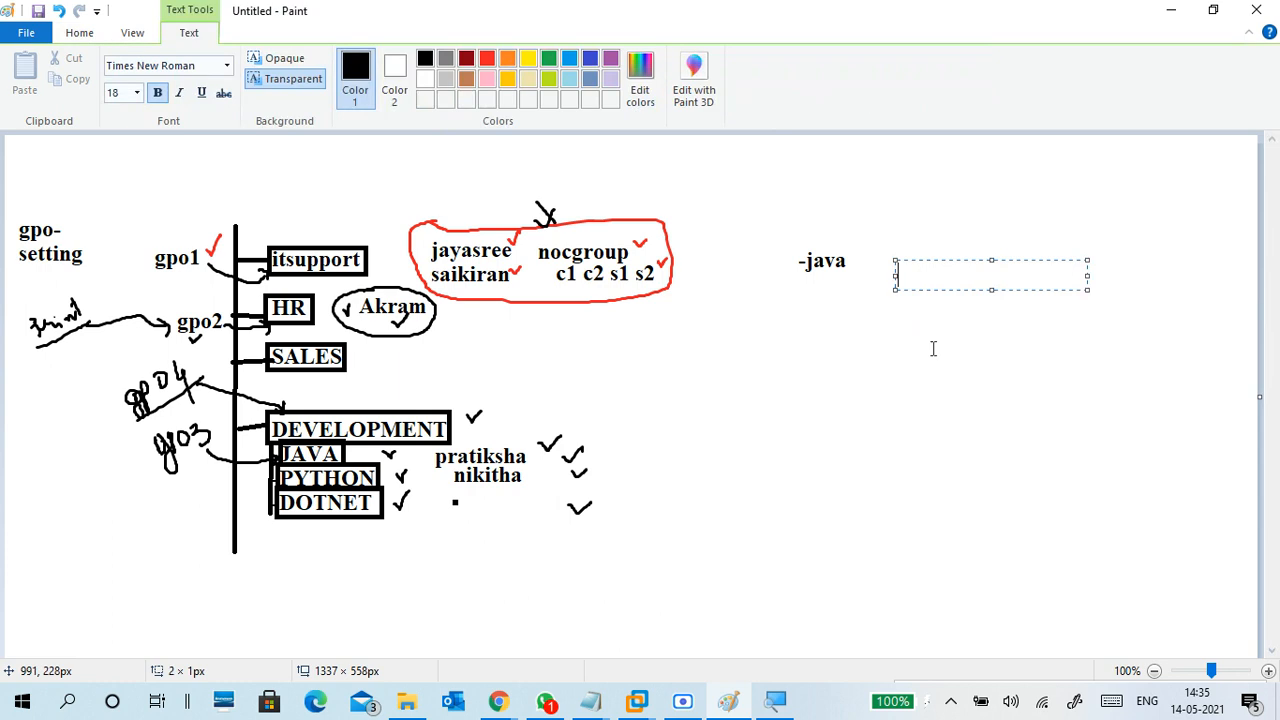
type("juser1")
key("Return")
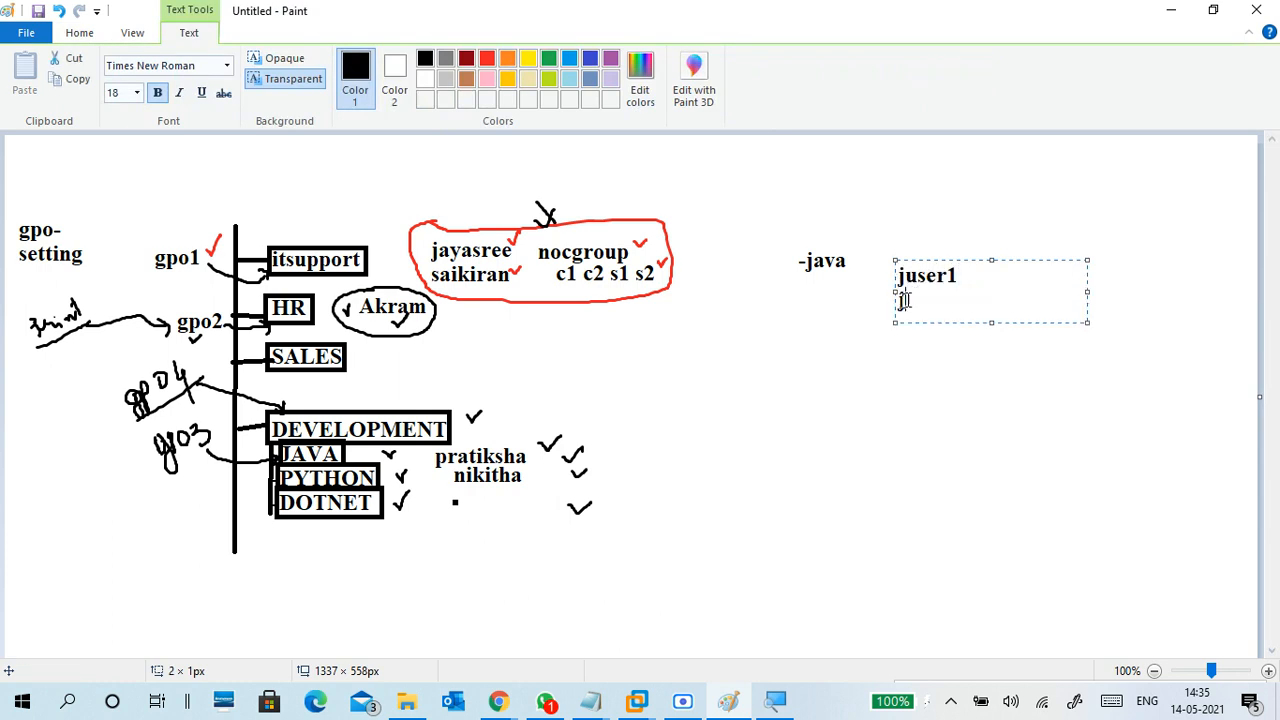
type("juser2")
key("BackSpace")
key("BackSpace")
key("BackSpace")
key("BackSpace")
key("BackSpace")
key("BackSpace")
key("BackSpace")
key("BackSpace")
key("BackSpace")
key("BackSpace")
key("BackSpace")
key("BackSpace")
key("BackSpace")
type("pratiksha")
key("Return")
type("n")
key("BackSpace")
Check the participant list in the Meet call window, then minimize it
mouse_move(500, 694)
left_click(334, 609)
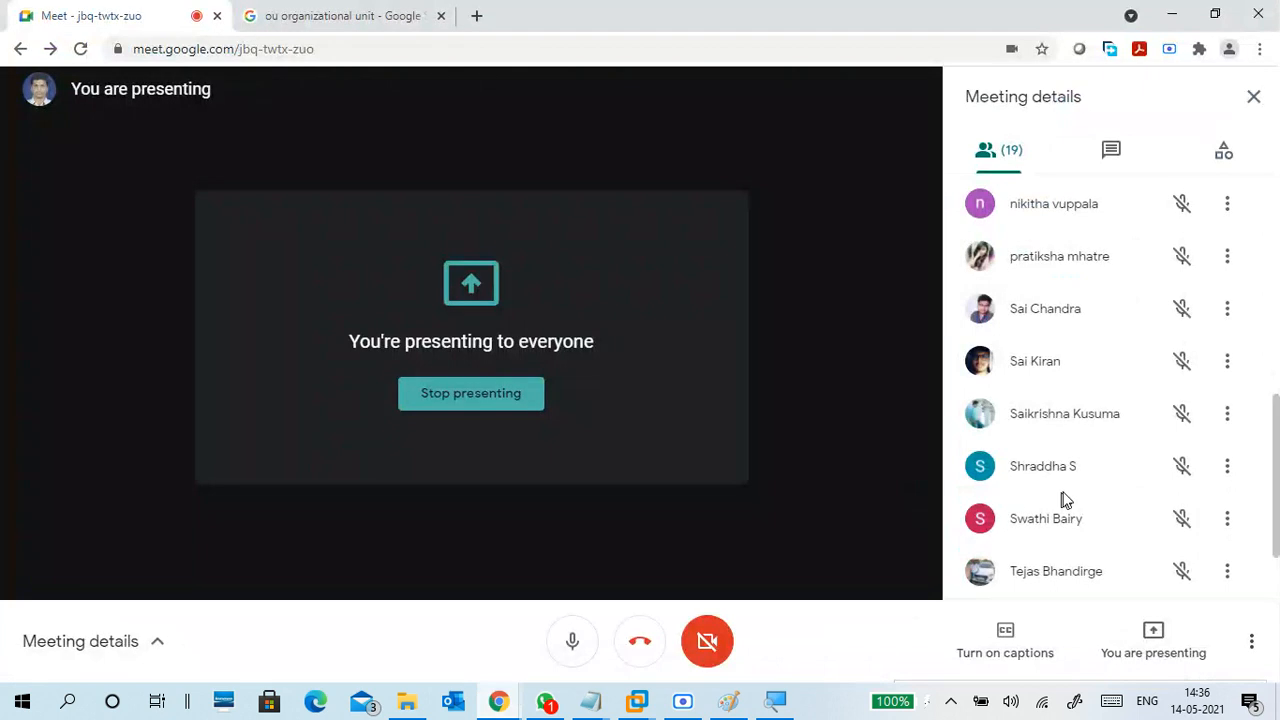
scroll(1064, 495, "down", 1)
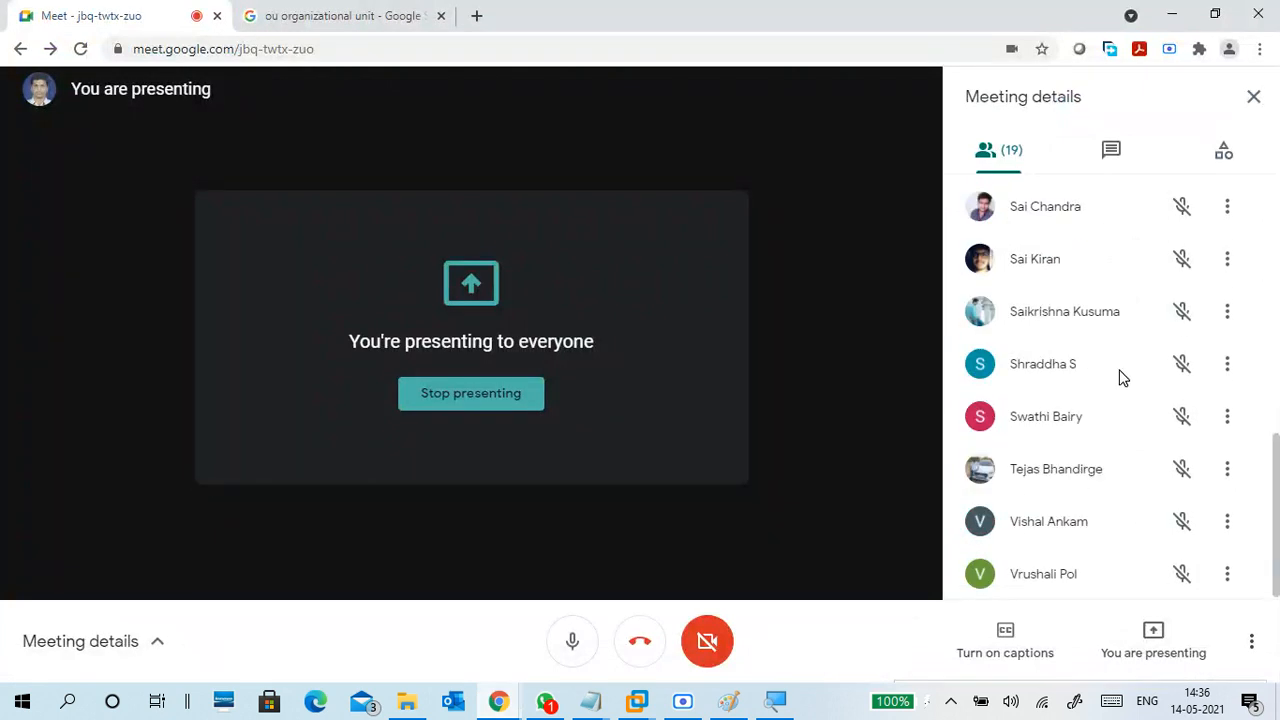
left_click(1172, 14)
Add the second and third user names to the list, correcting the third name's first letter
type("swa")
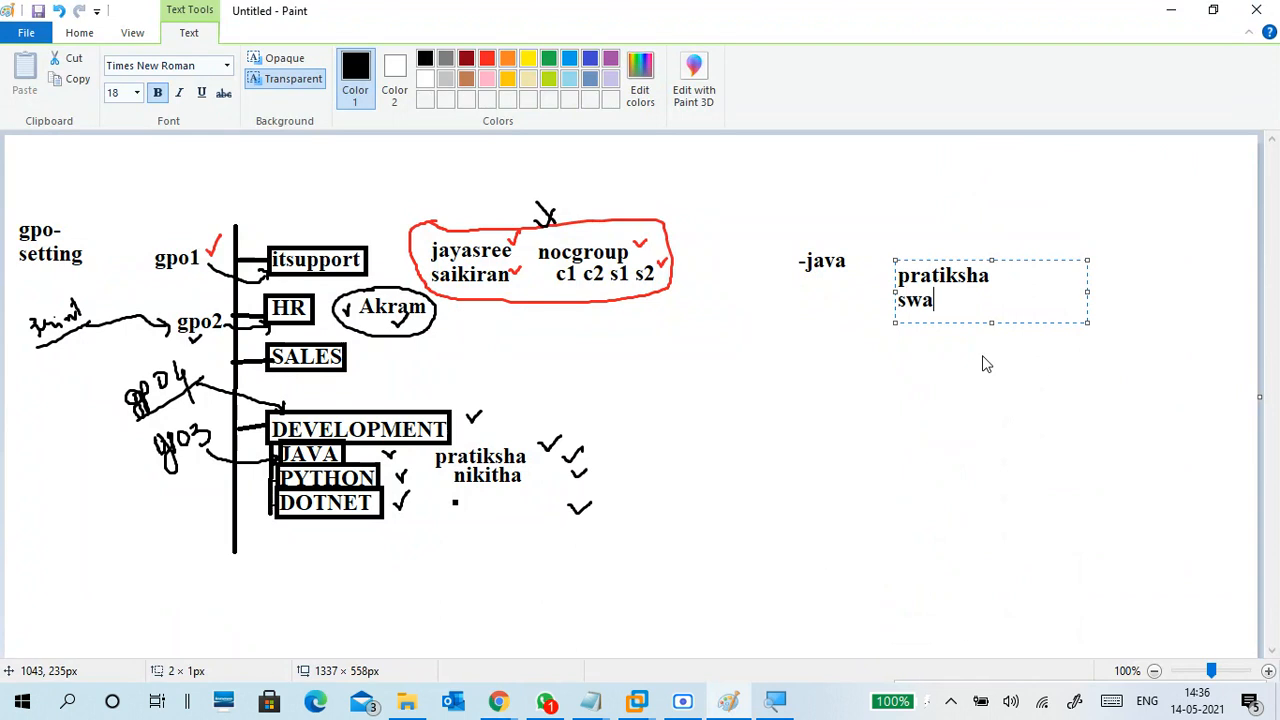
type("ti")
key("Return")
type("je")
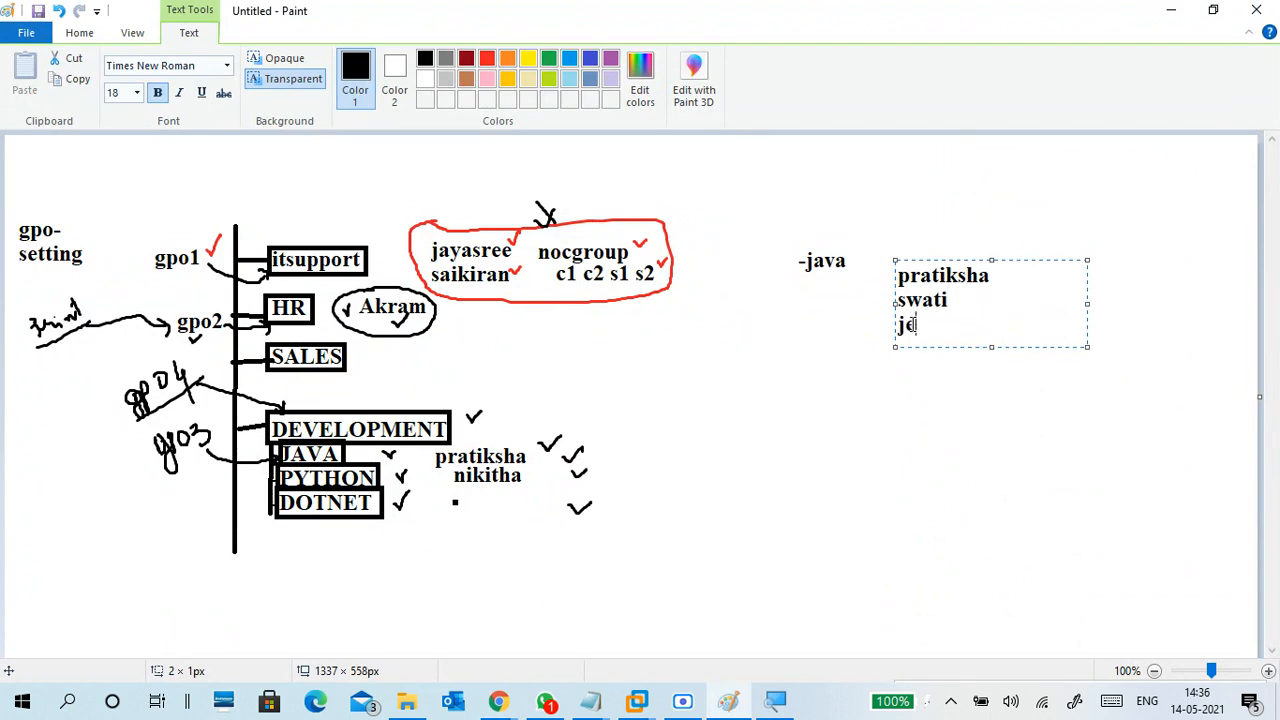
type("jas")
key("Return")
key("Up")
key("Delete")
type("y")
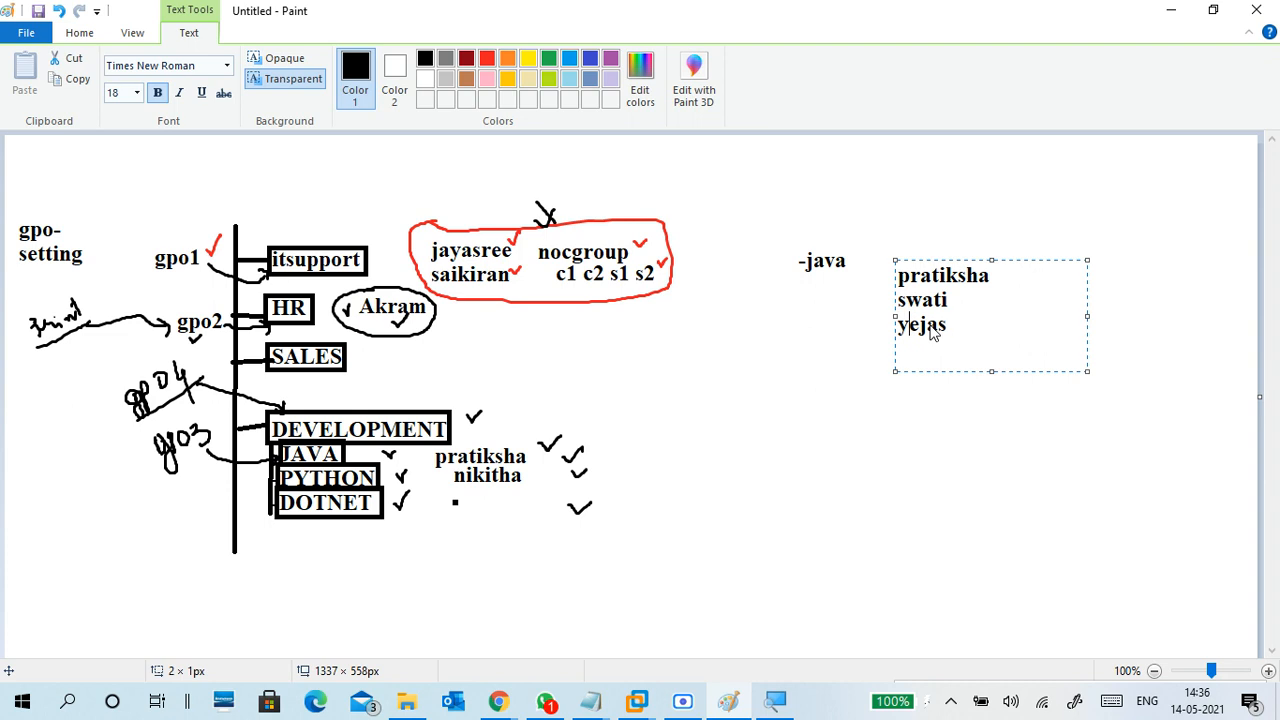
key("Down")
key("Left")
key("Left")
key("Left")
key("Left")
key("Left")
key("BackSpace")
type("t")
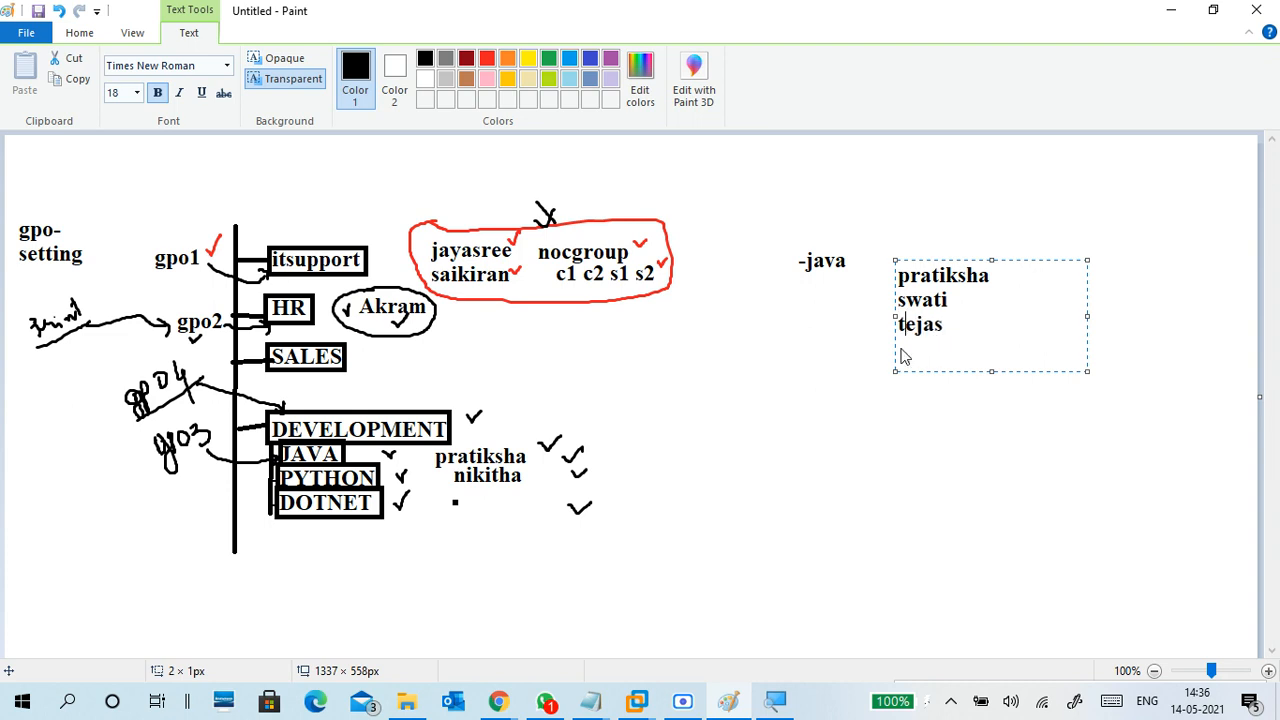
left_click(948, 326)
key("Down")
Add the last three user names on separate lines and commit the list to the canvas
type("saichar")
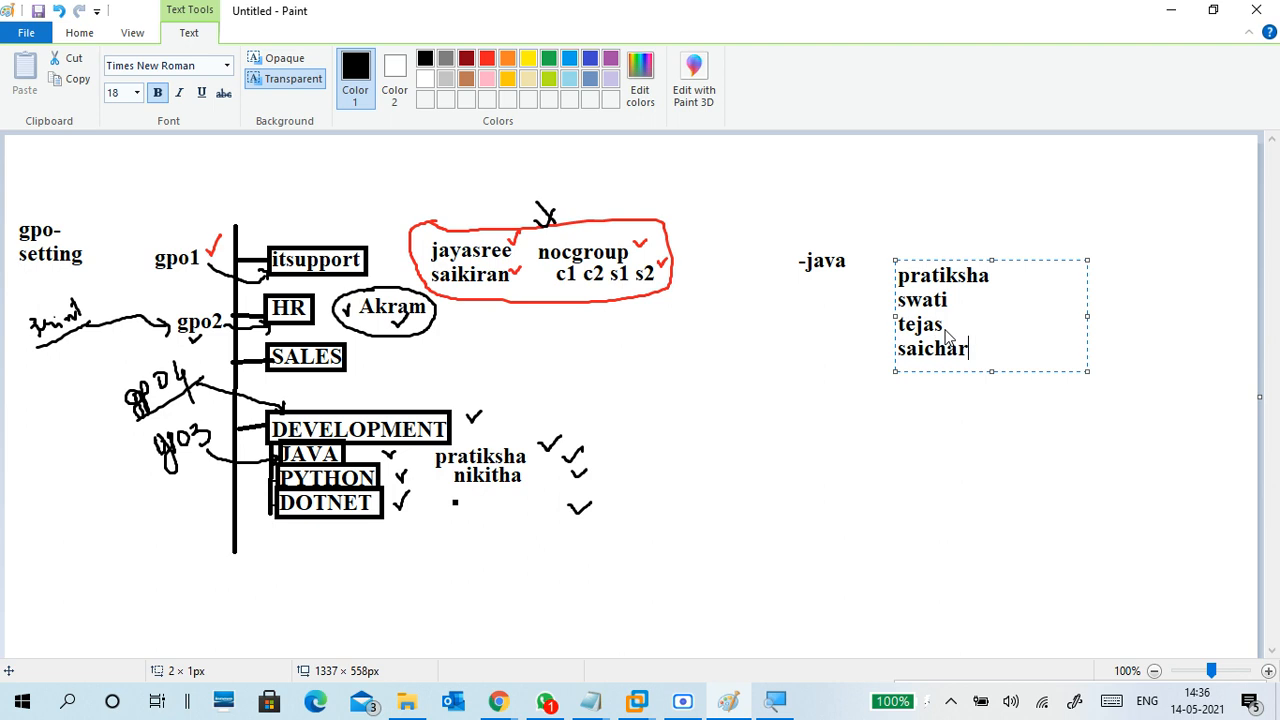
type("an")
key("Return")
type("kiran")
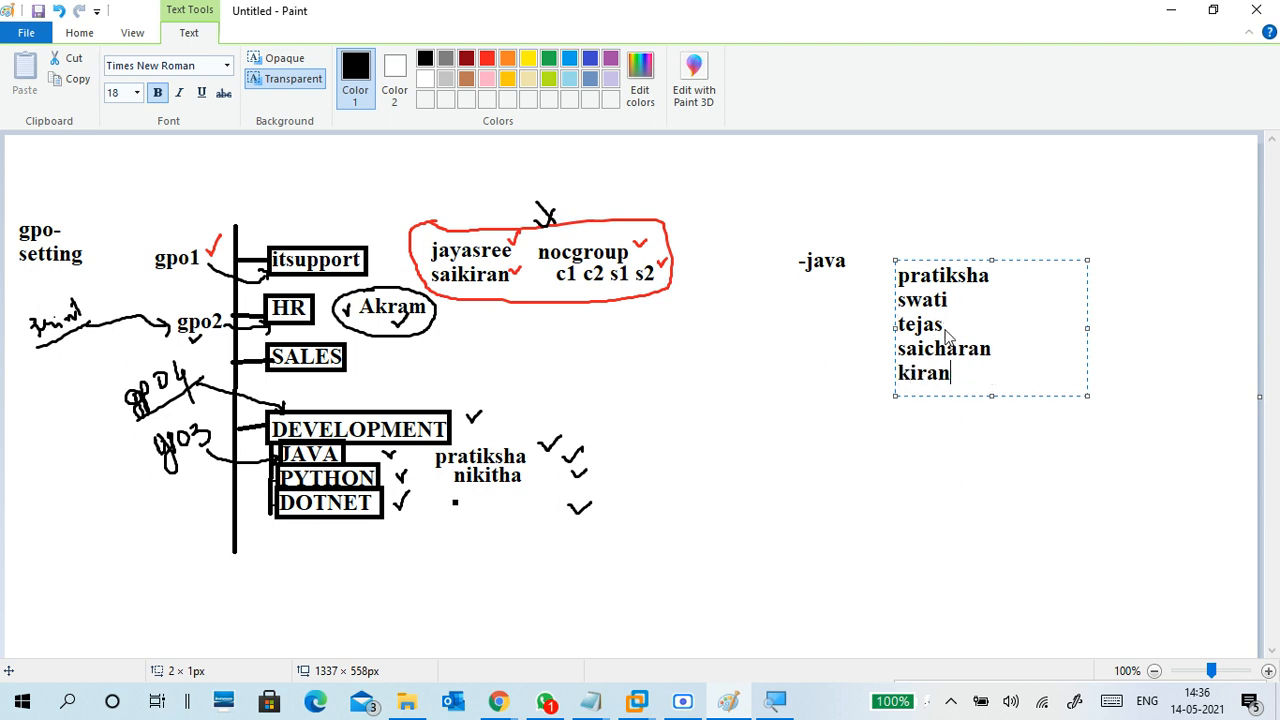
key("Return")
type("vishal")
key("Return")
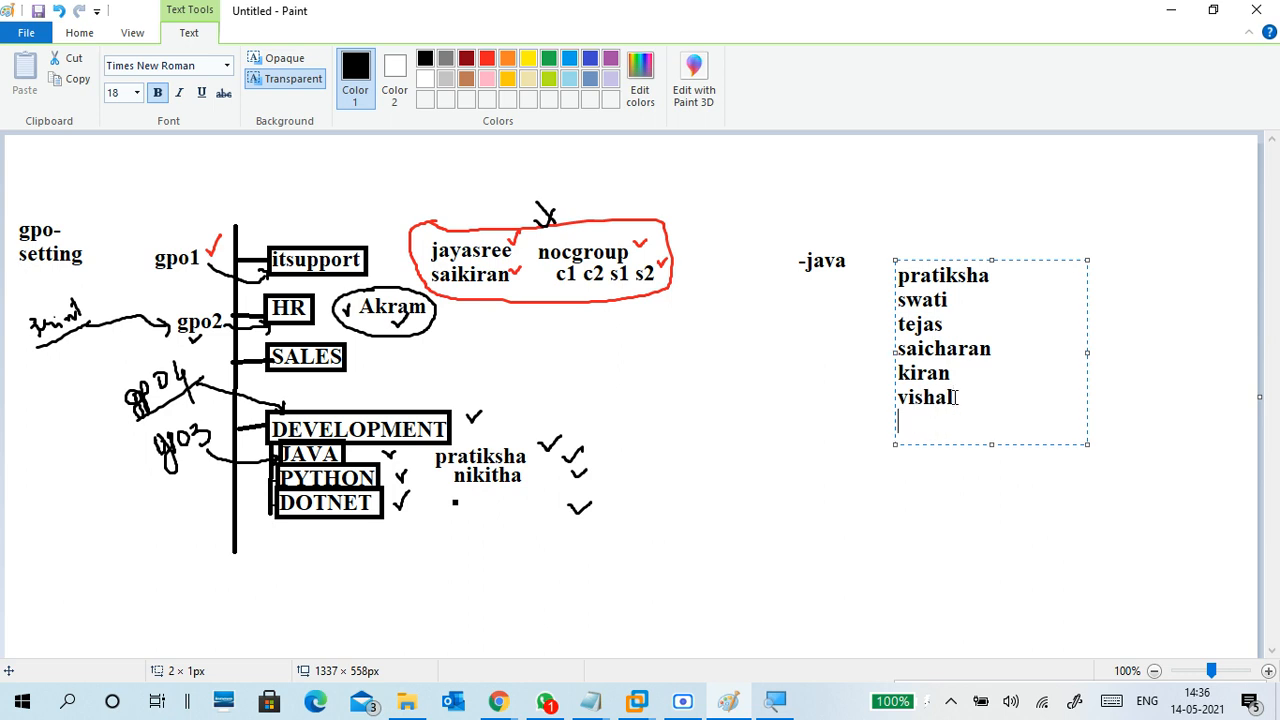
left_click(887, 474)
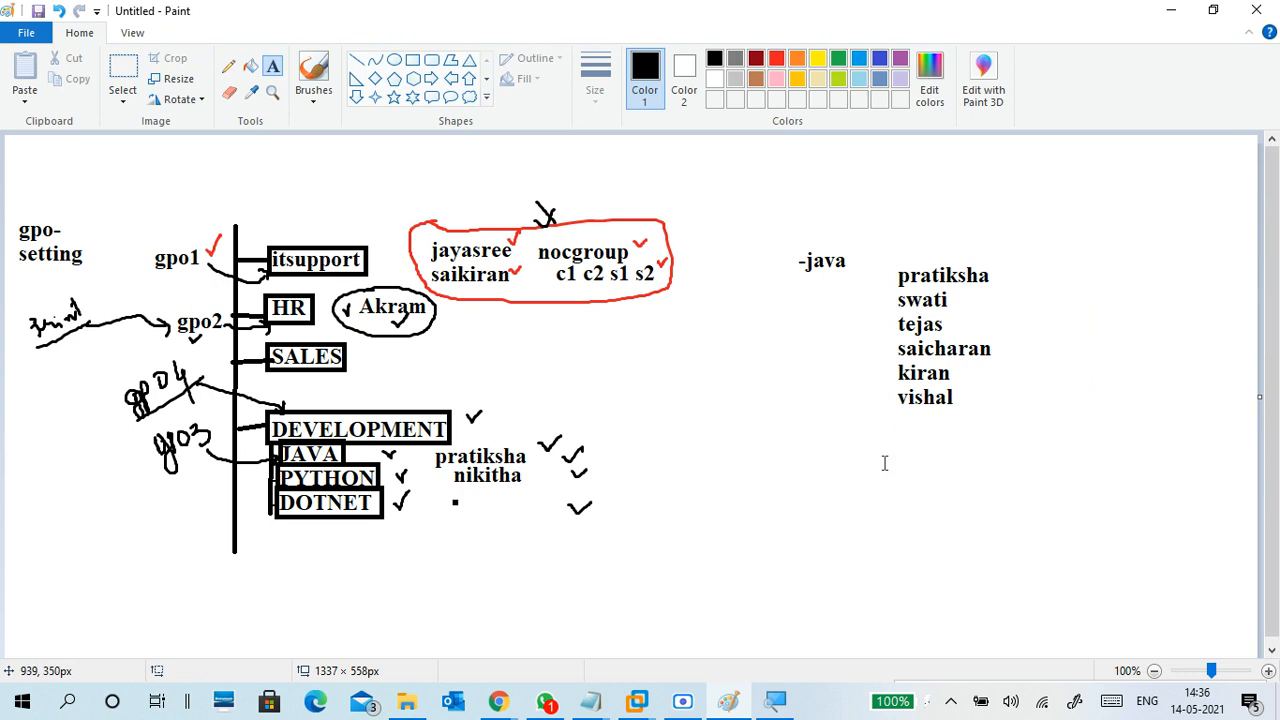
Place a '--' dash mark right of the last name in the Java list
left_click(1010, 322)
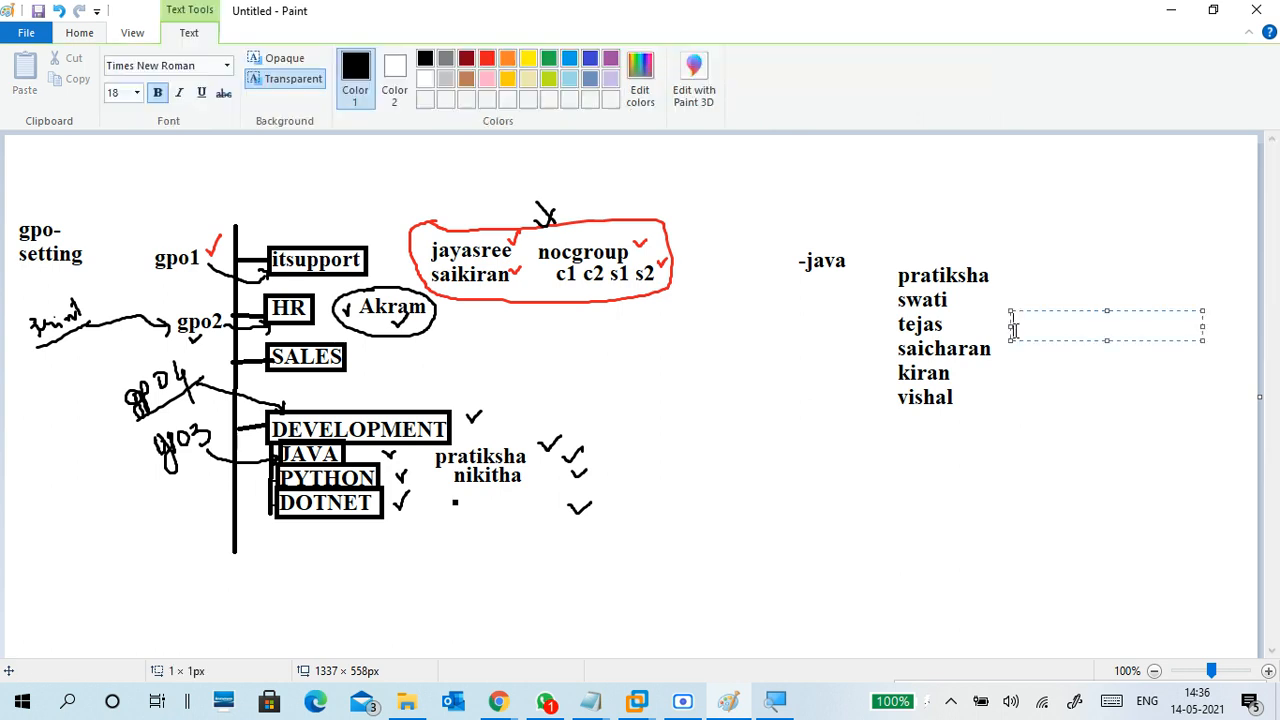
left_click(1010, 300)
left_click(1014, 381)
left_click(1026, 403)
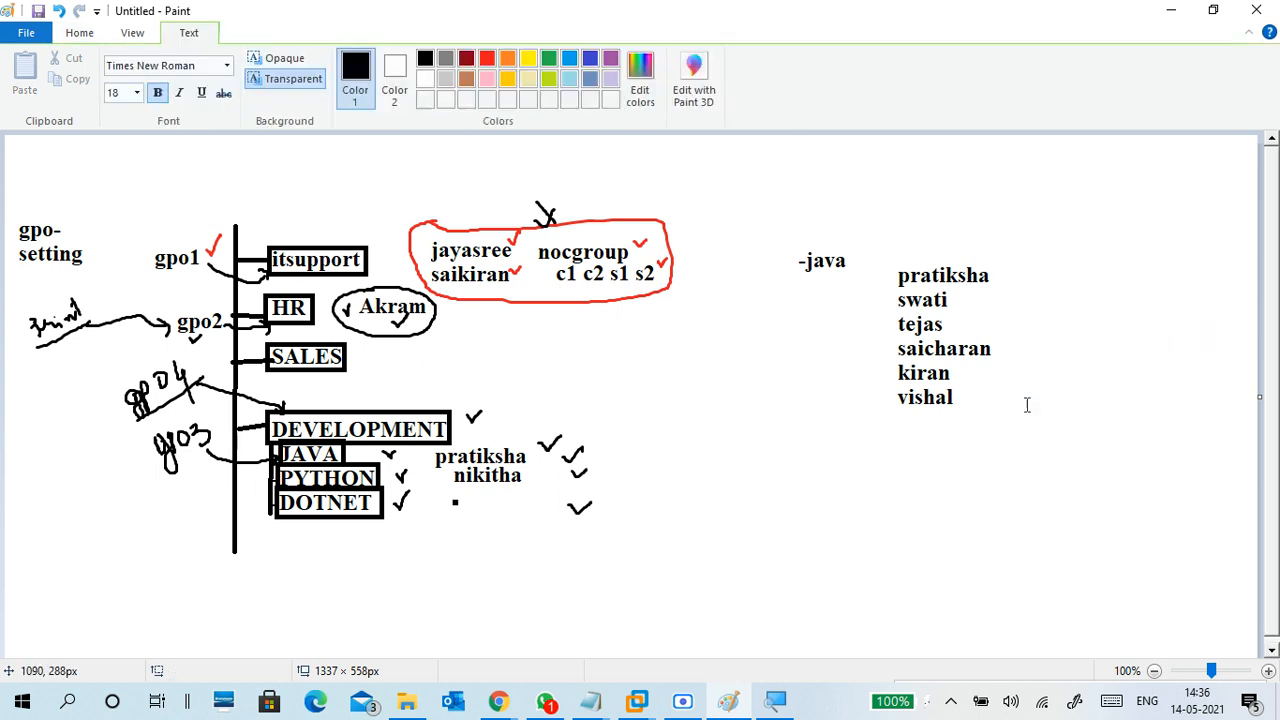
left_click(1027, 392)
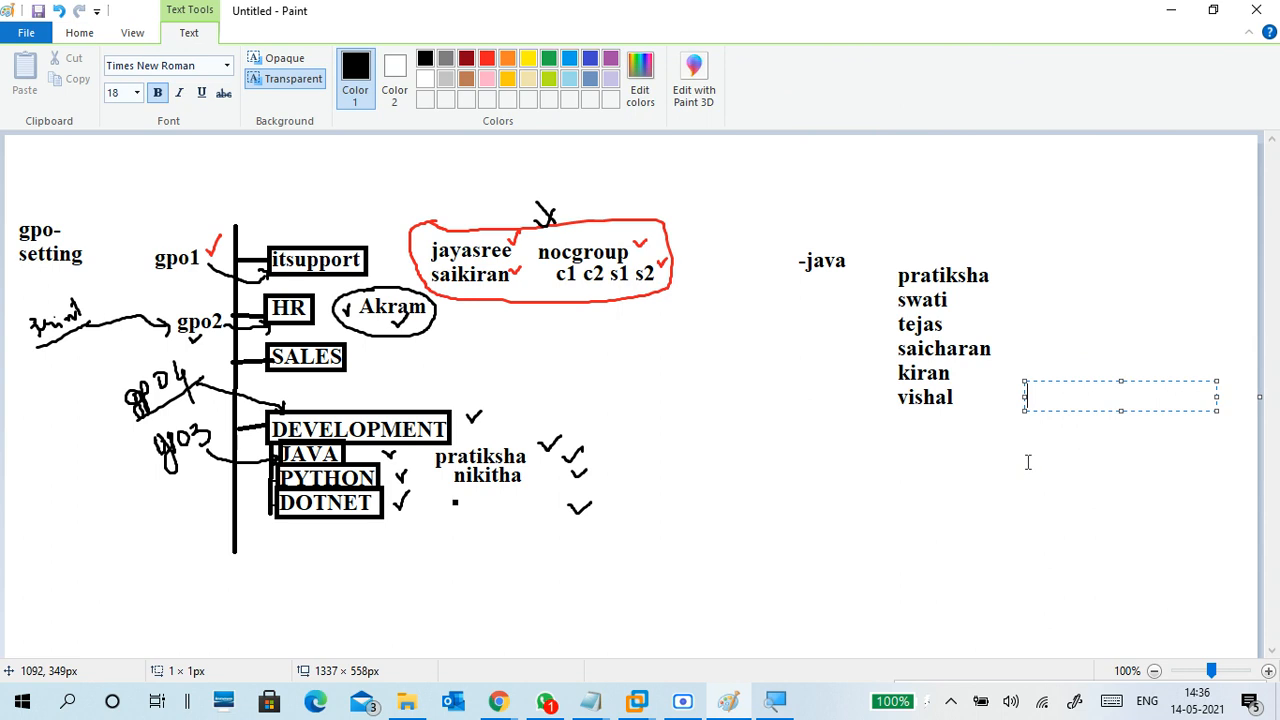
type("--")
left_click(954, 440)
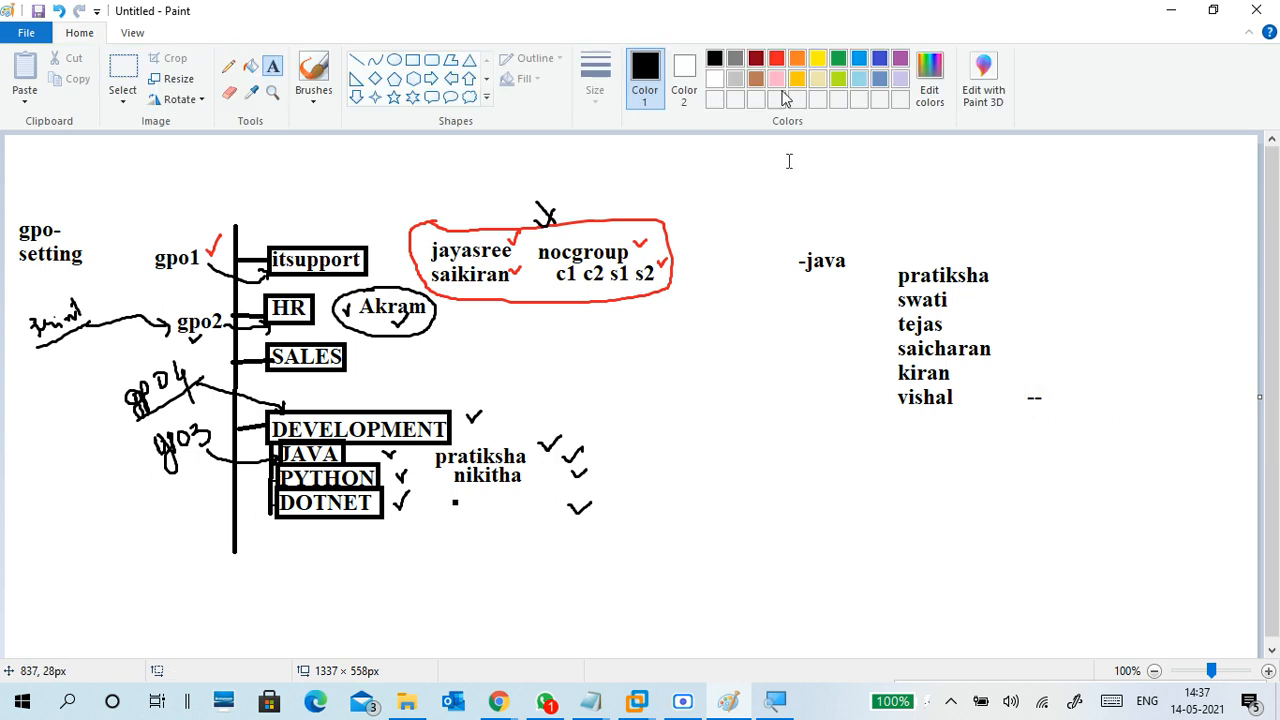
Draw red brush check marks beside the last user name and the -java heading
left_click(776, 58)
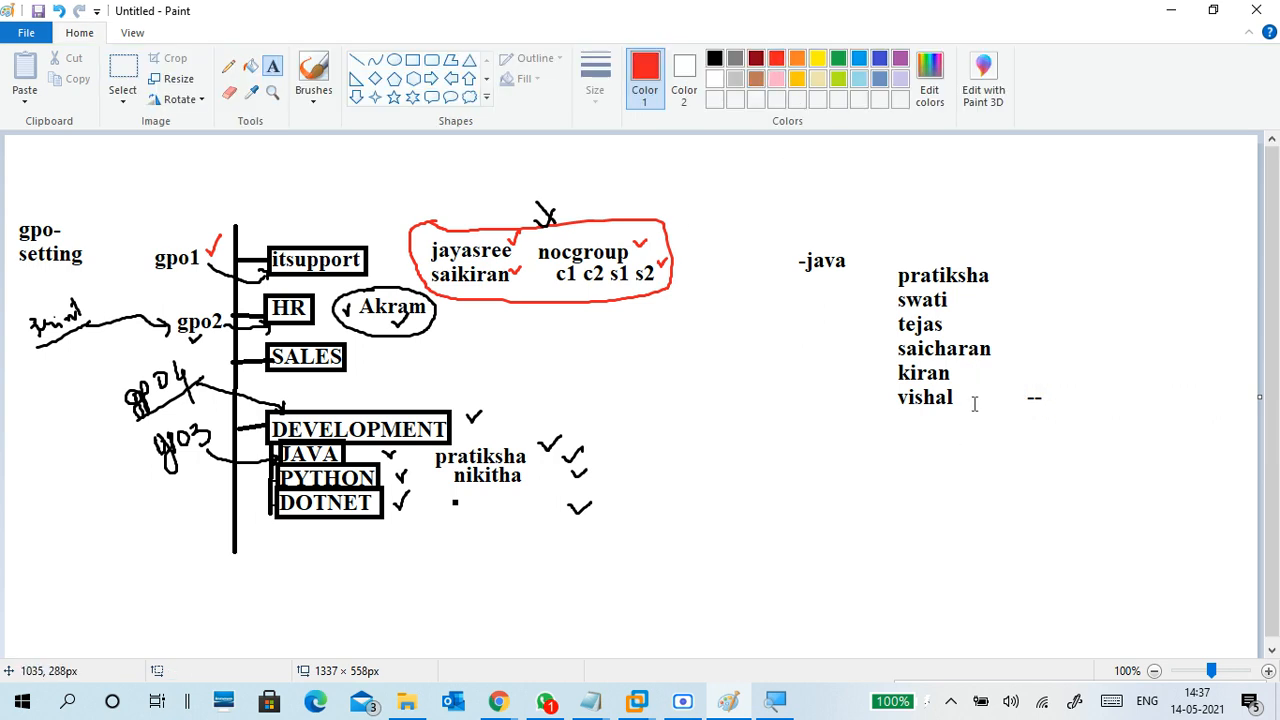
left_click(310, 95)
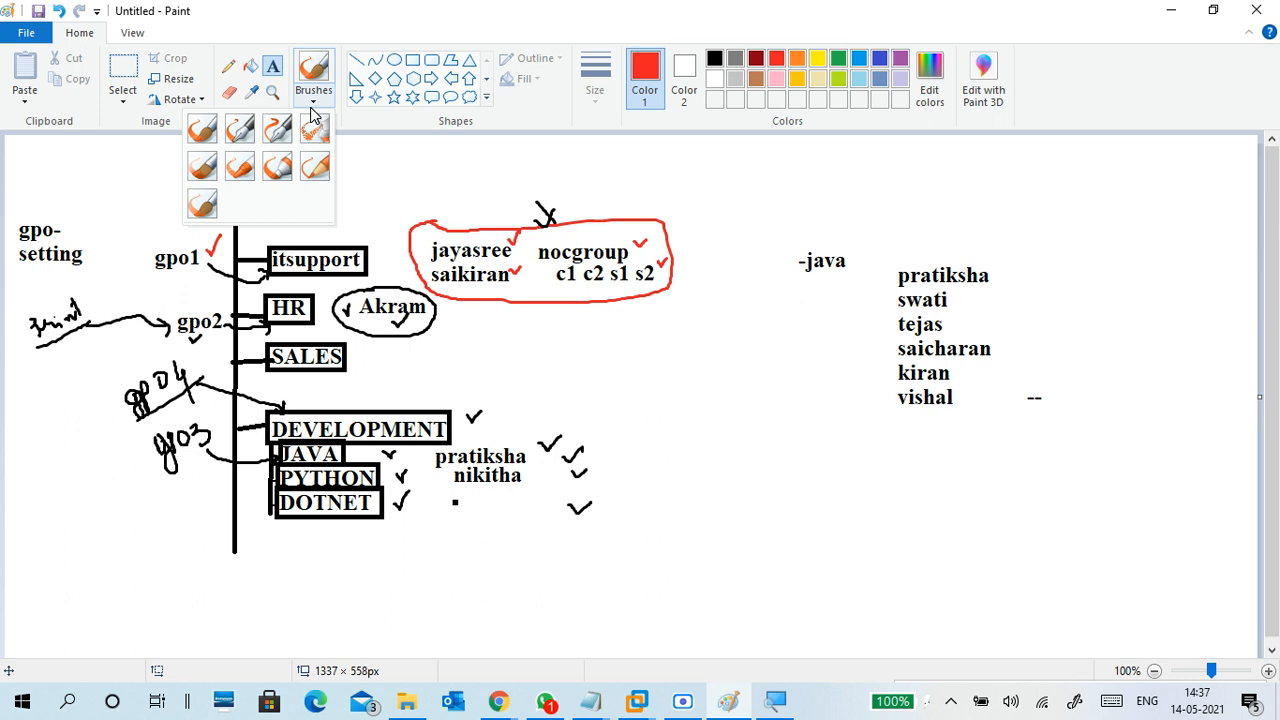
left_click(210, 133)
mouse_move(965, 388)
left_mouse_down()
mouse_move(972, 399)
mouse_move(982, 383)
left_mouse_up()
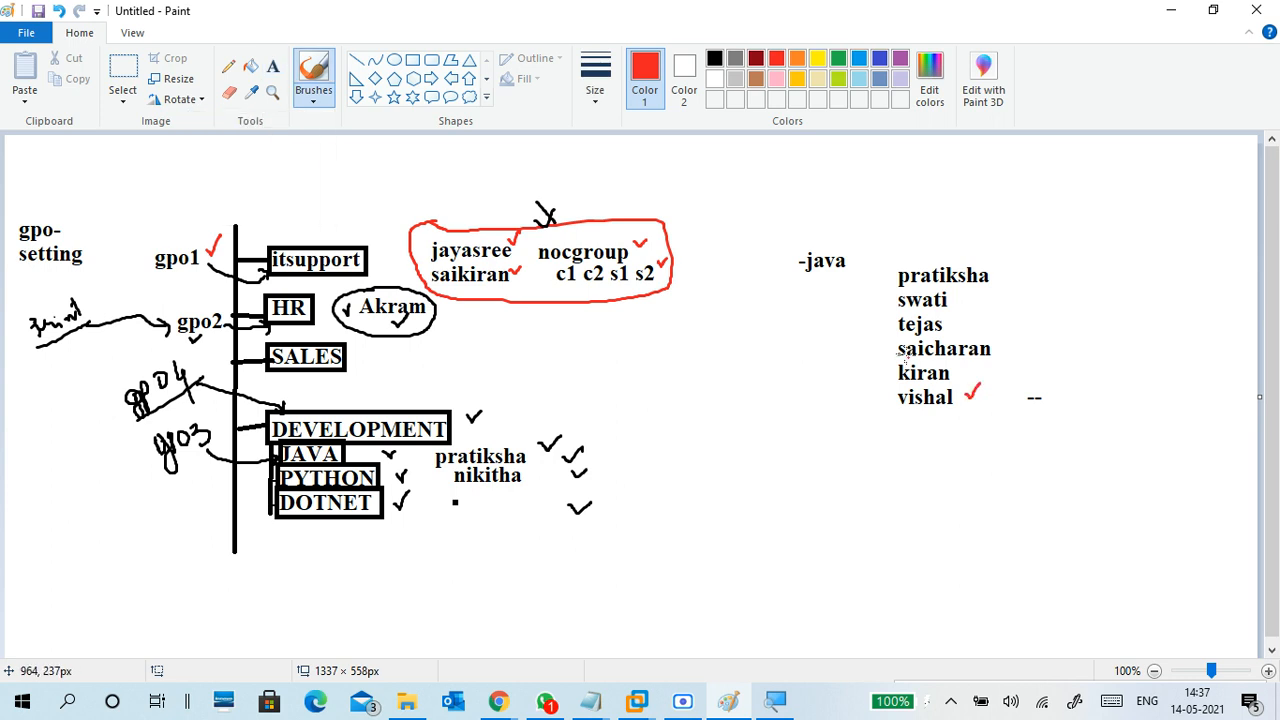
left_click_drag(848, 247, 864, 236)
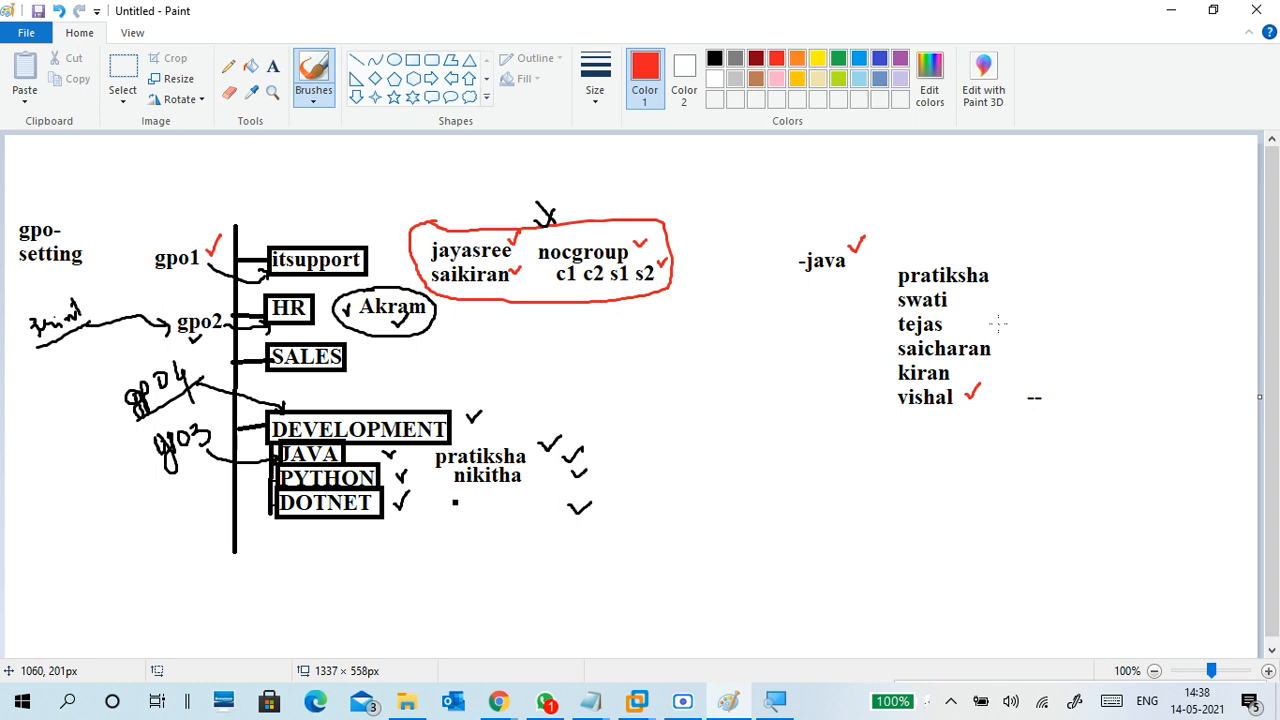
Tick tejas in red, underline vishal, tick jayasree, and undo the stray mark above itsupport
left_click_drag(998, 324, 1015, 317)
left_click_drag(878, 422, 960, 415)
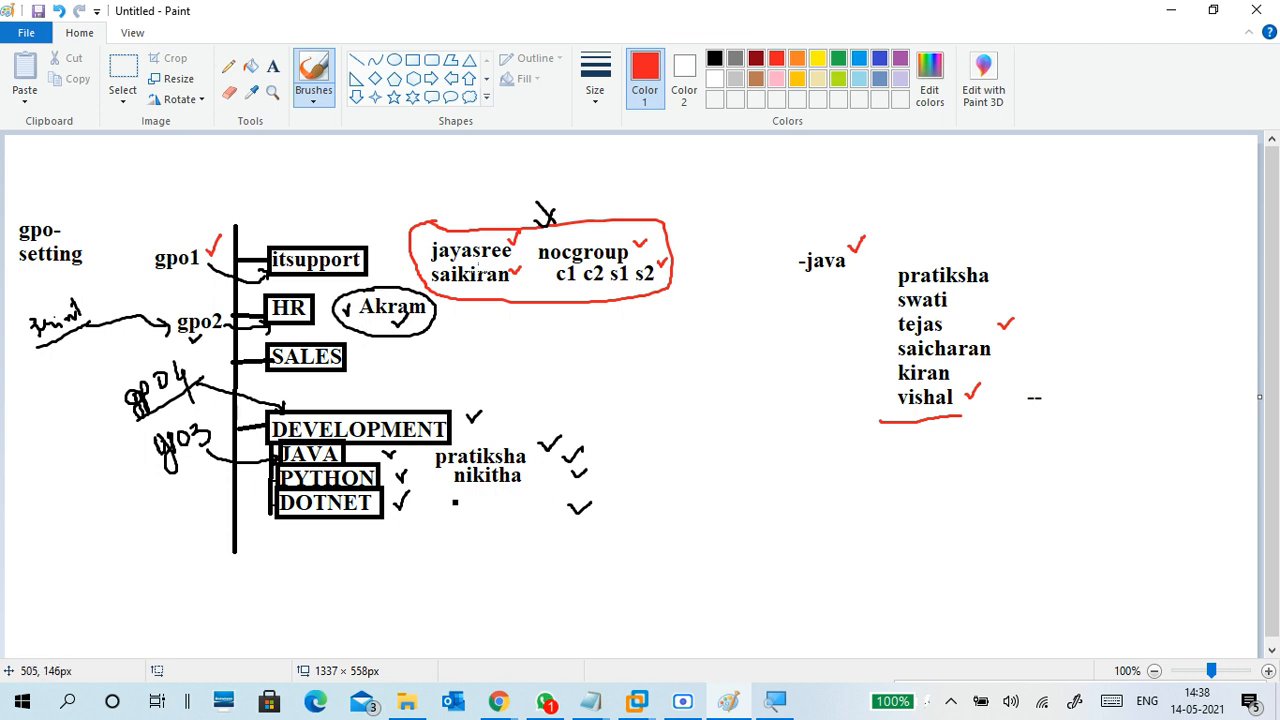
mouse_move(506, 229)
left_mouse_down()
mouse_move(511, 240)
mouse_move(522, 228)
left_mouse_up()
mouse_move(337, 222)
left_mouse_down()
mouse_move(346, 231)
mouse_move(359, 216)
left_mouse_up()
key("ctrl+z")
key("ctrl+z")
Switch to the CTS3WINS1 virtual machine and sign in with the server password
mouse_move(636, 702)
left_click(639, 590)
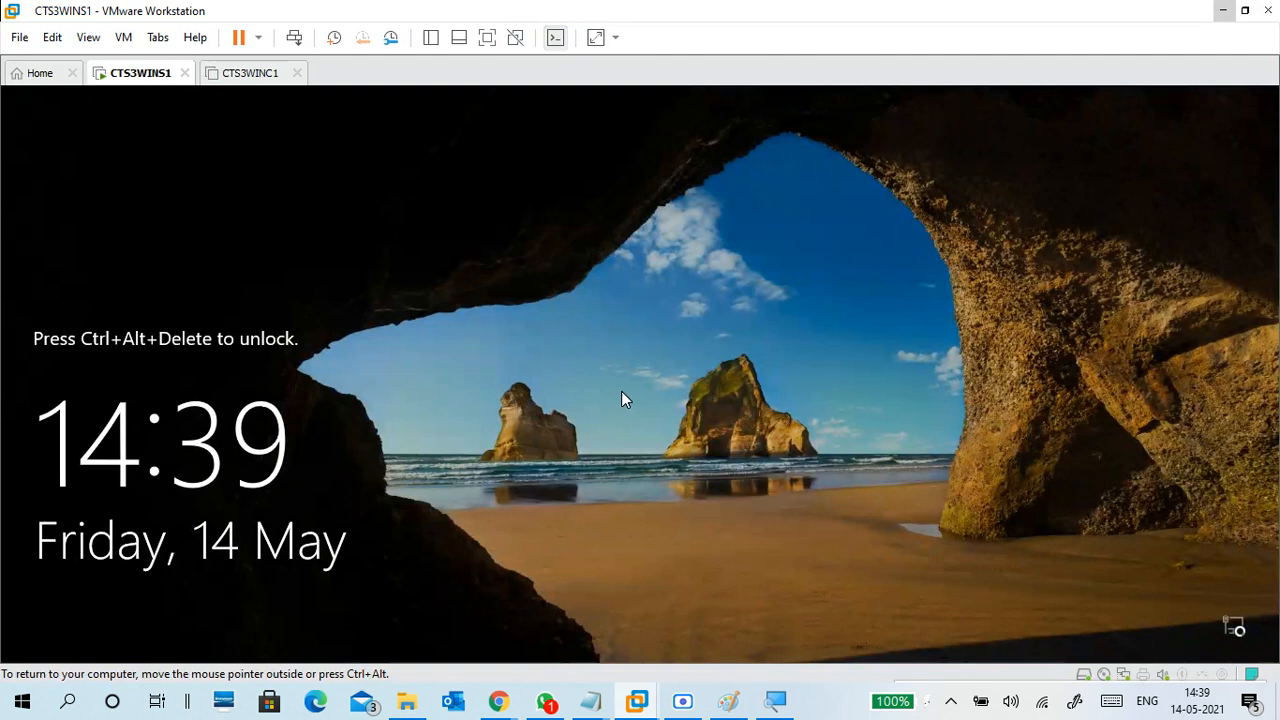
key("ctrl+alt+Insert")
type("••••••••")
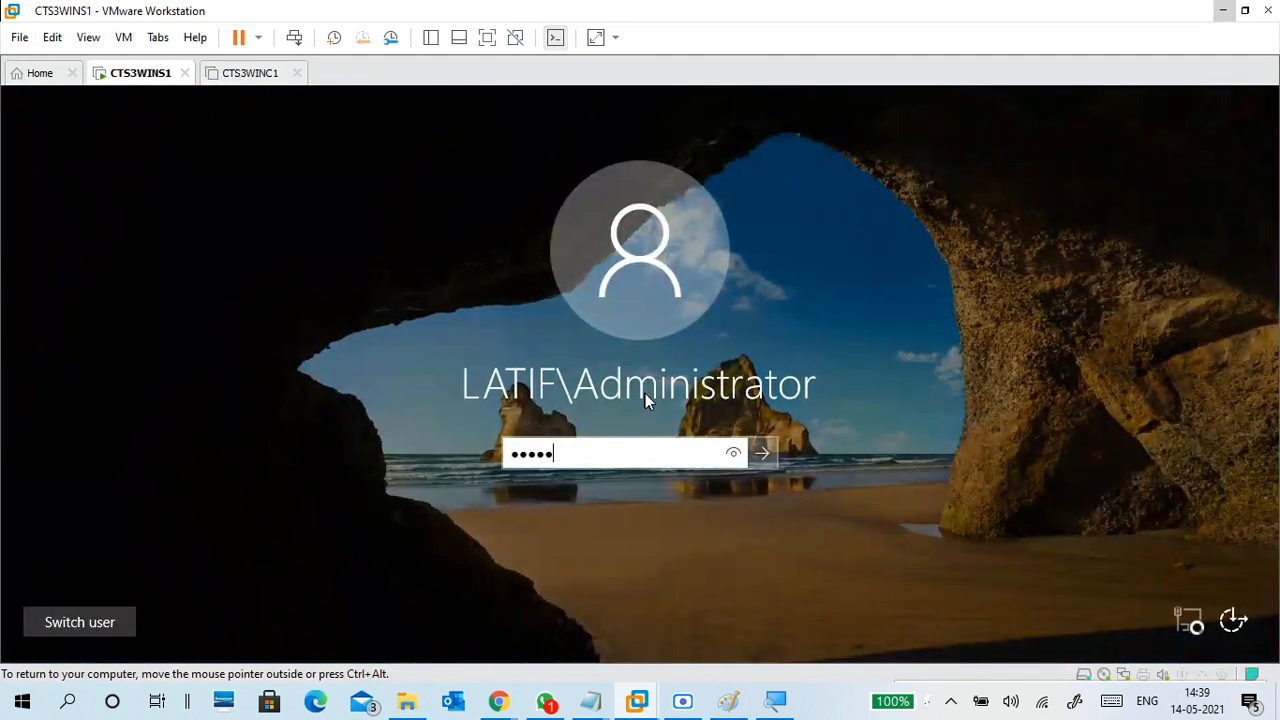
key("Return")
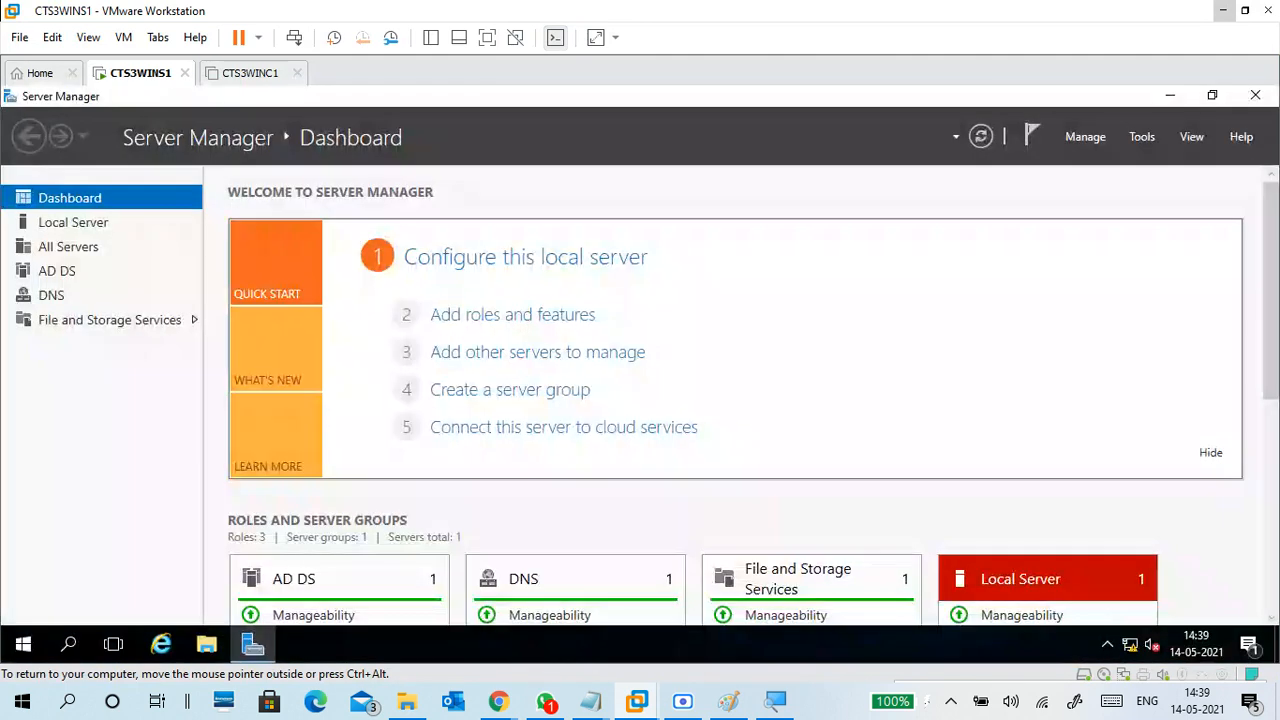
Open Active Directory Users and Computers from Server Manager Tools, then minimize Server Manager
left_click(1142, 136)
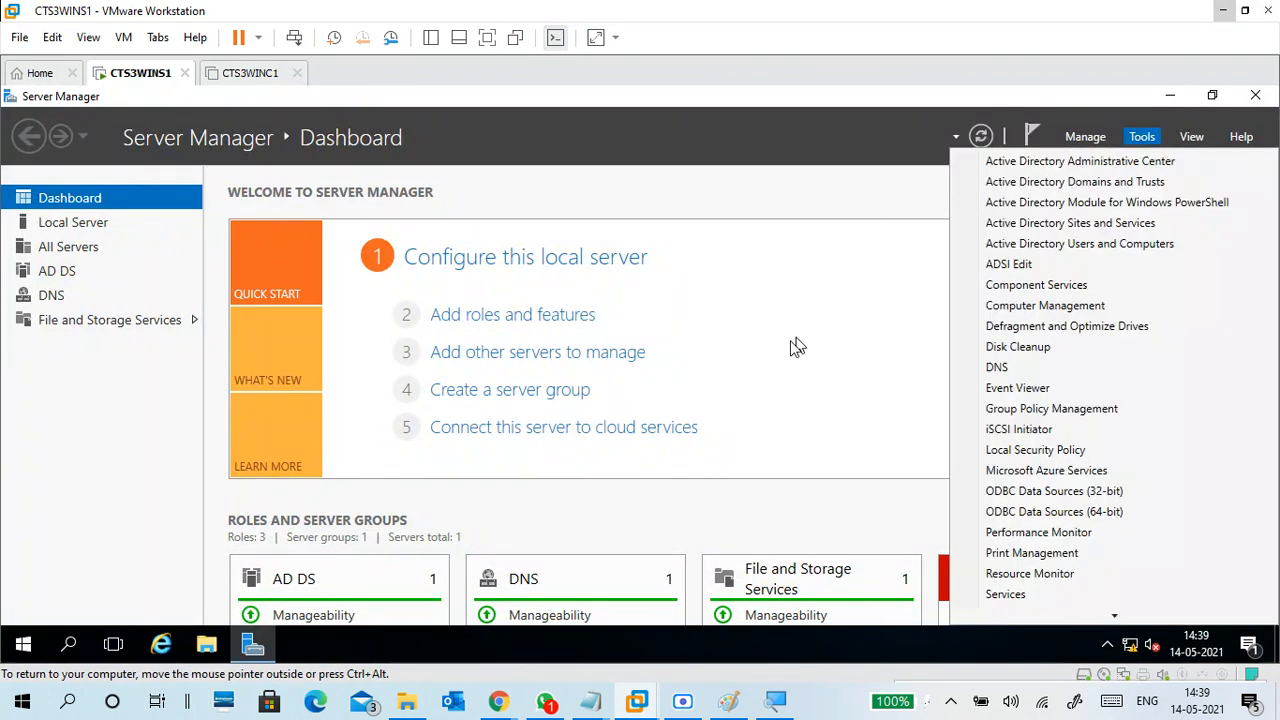
left_click(776, 700)
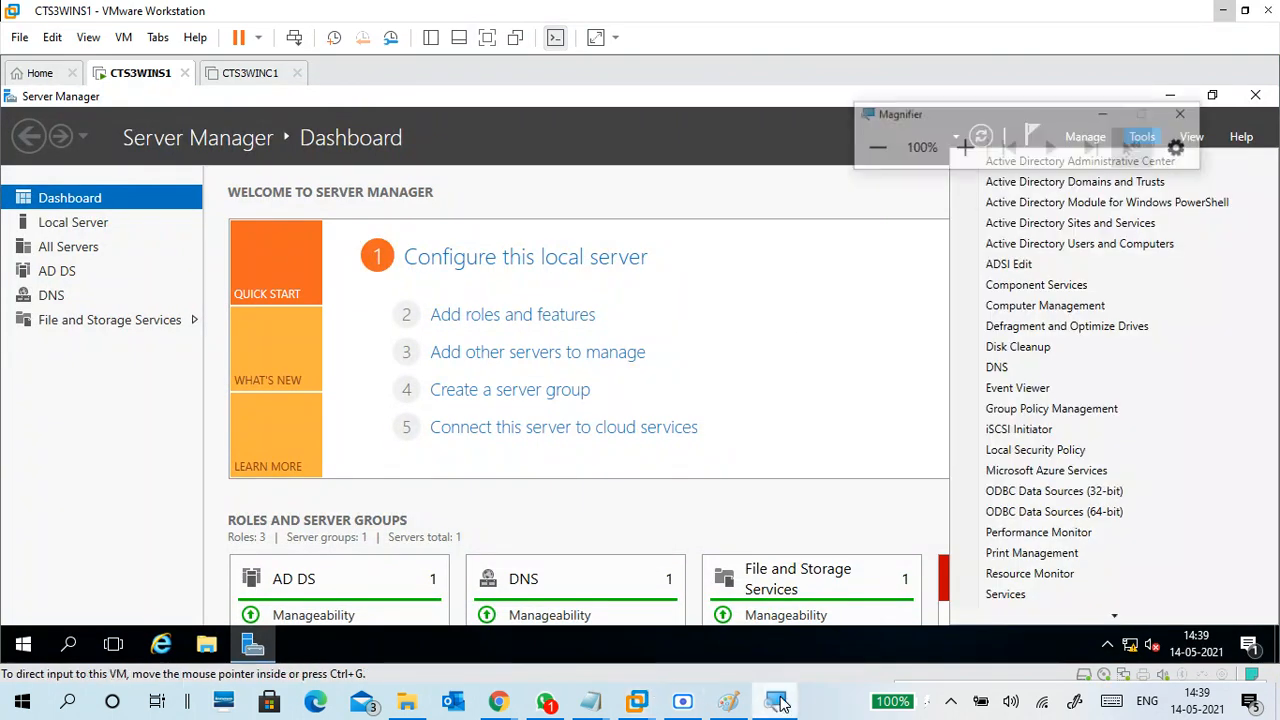
left_click(986, 78)
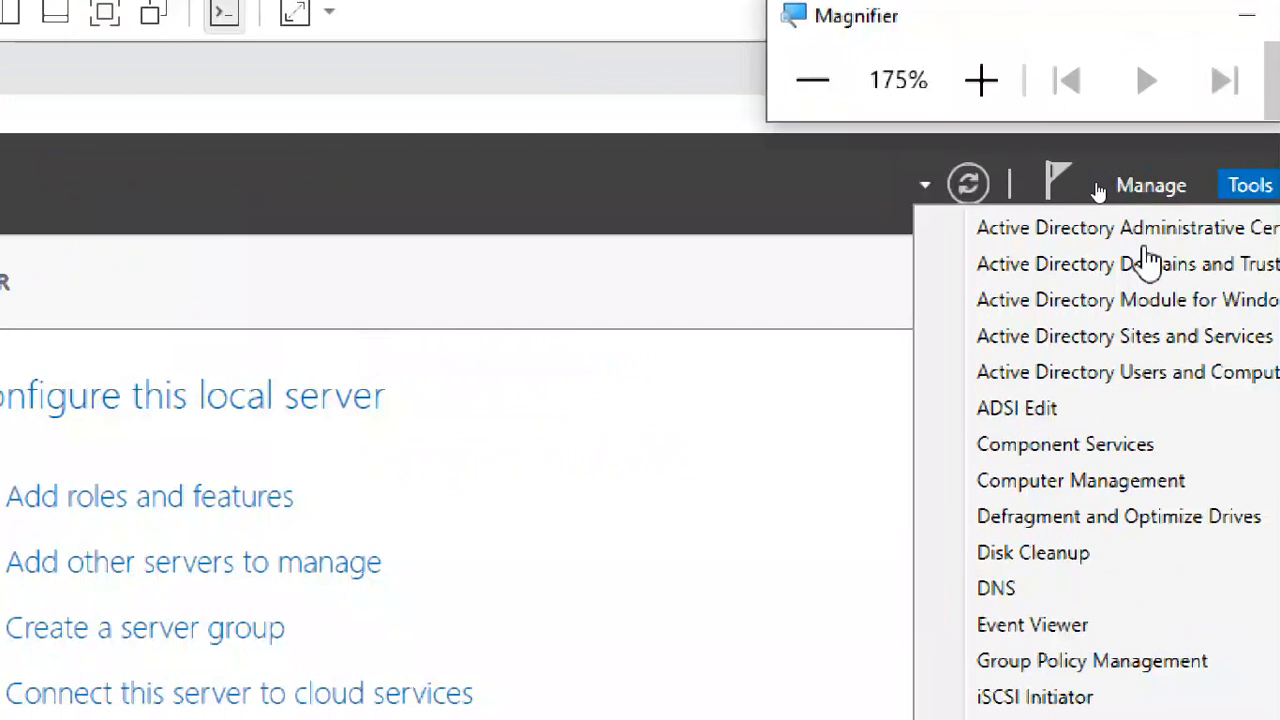
left_click(1044, 374)
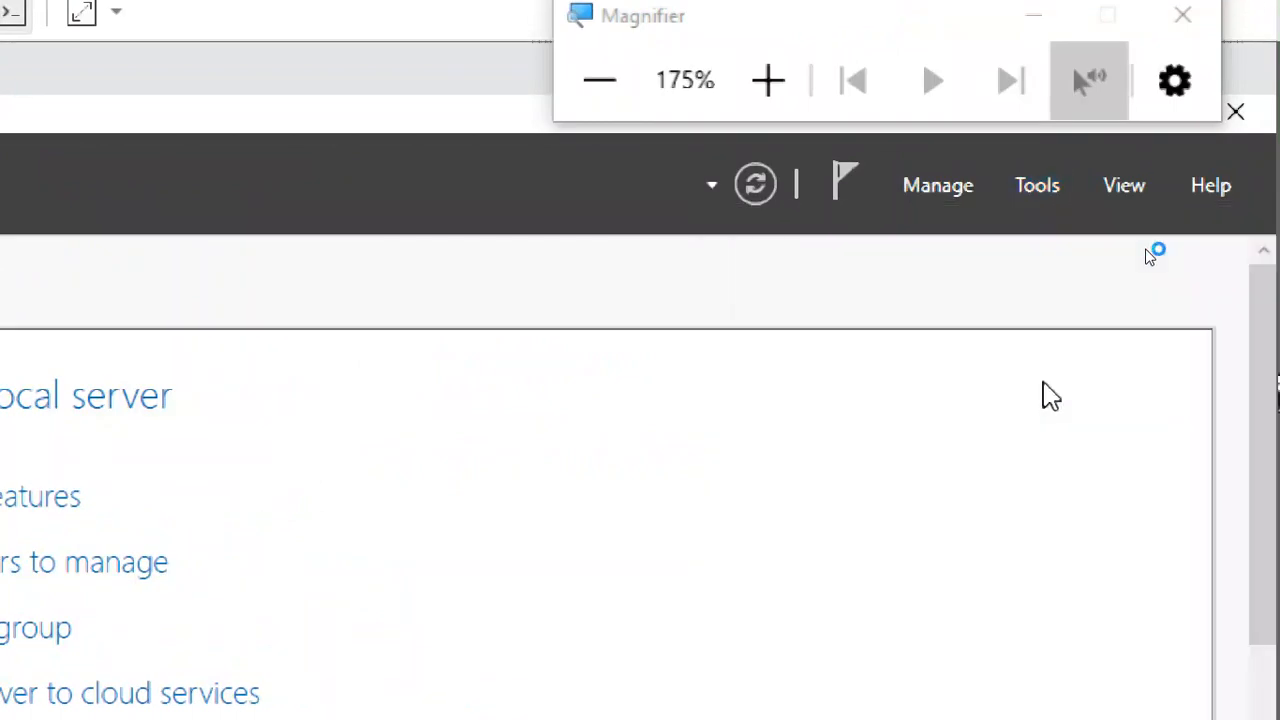
left_click(657, 82)
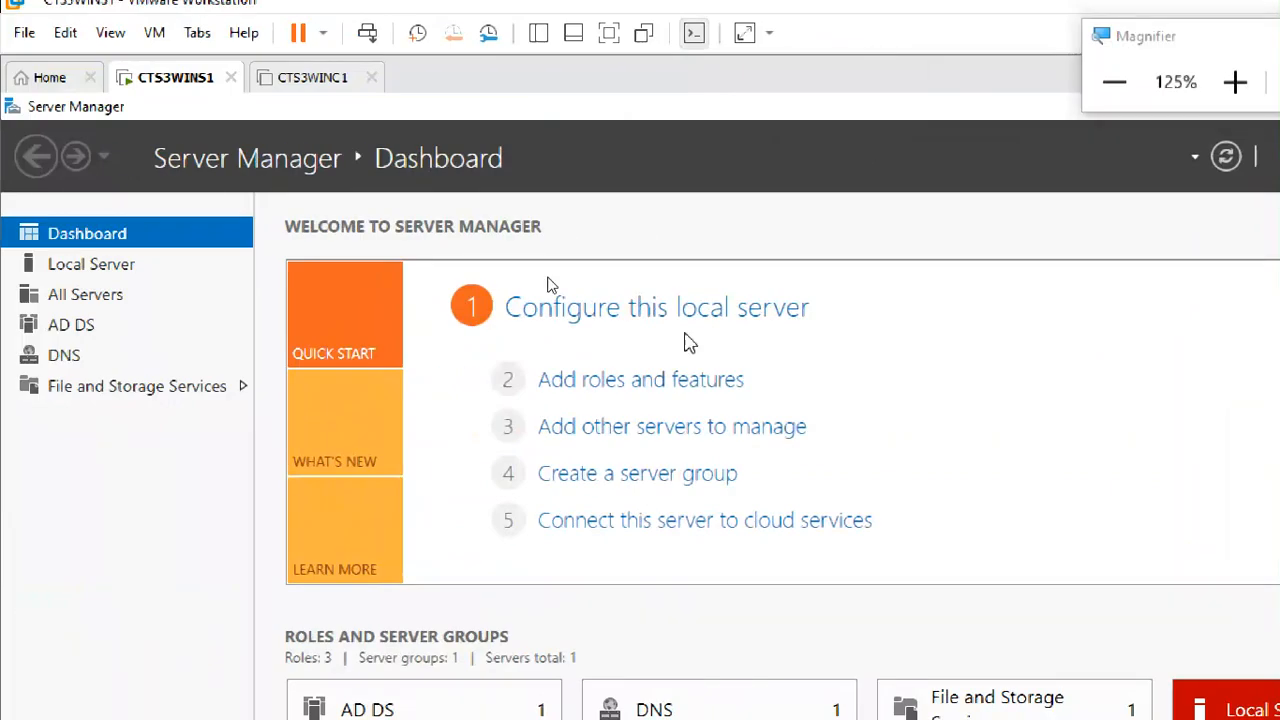
left_click(1114, 82)
left_click(857, 185)
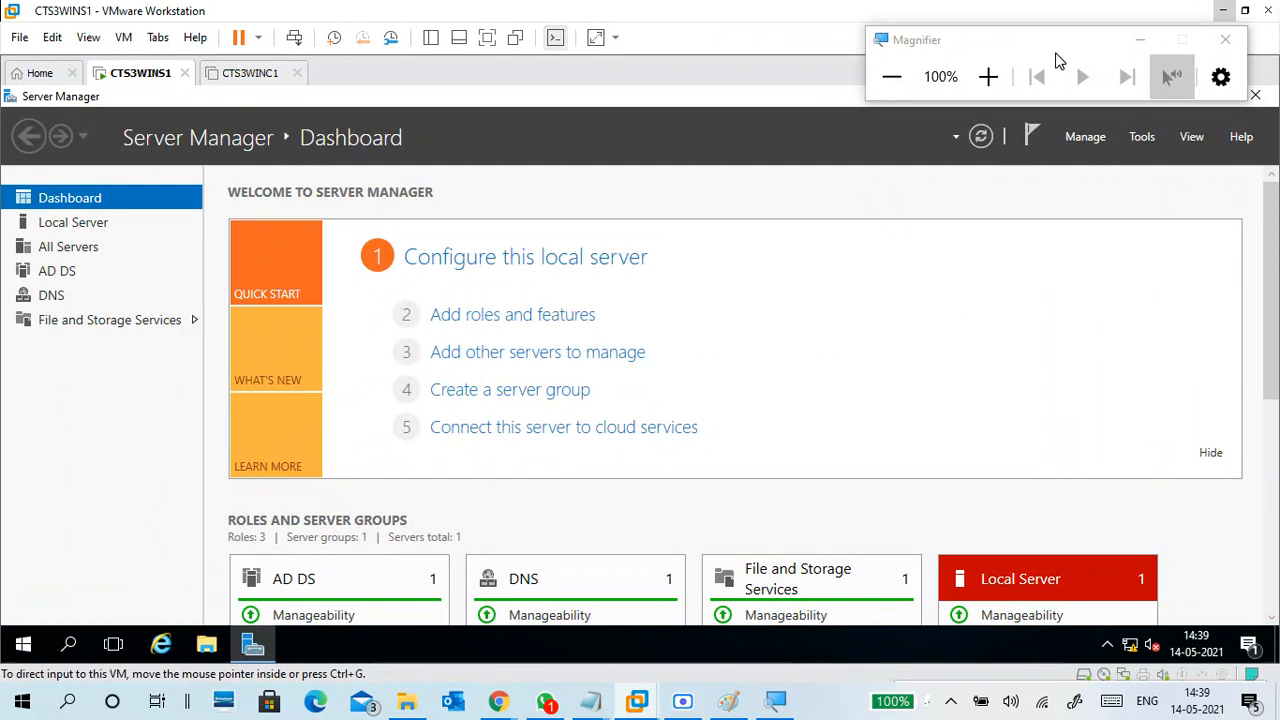
left_click_drag(1056, 51, 1064, 16)
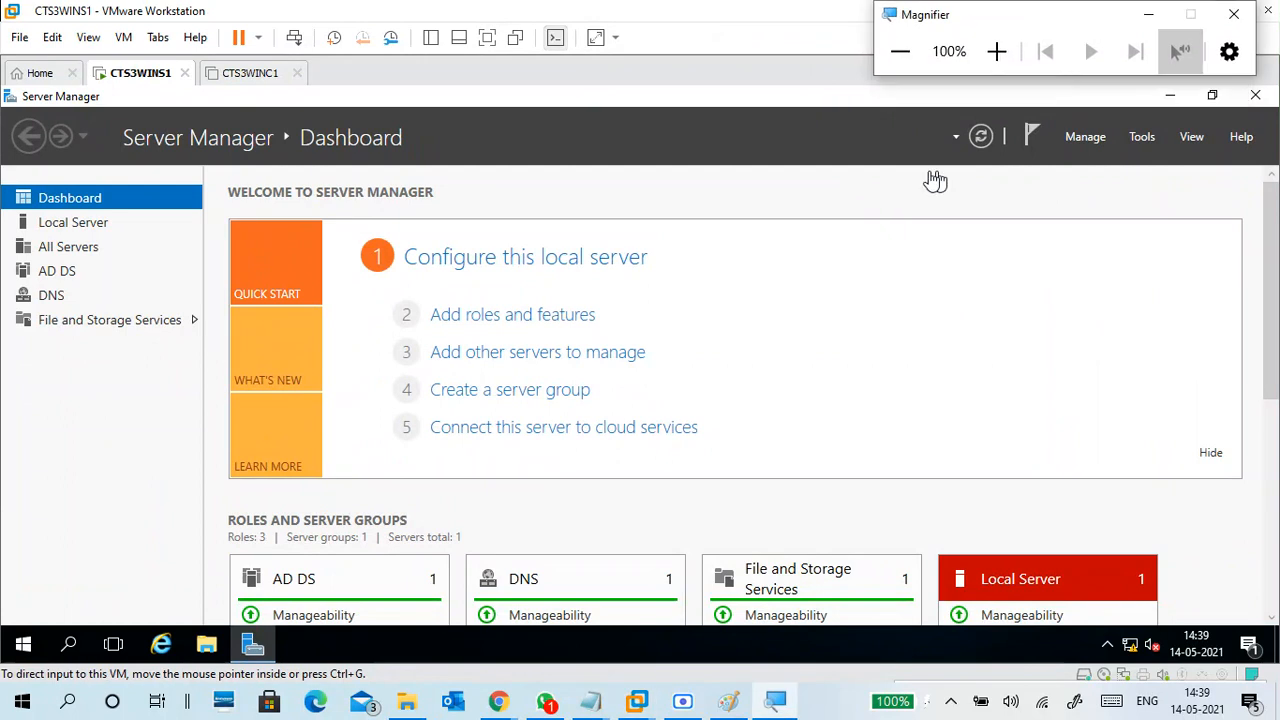
left_click(1169, 96)
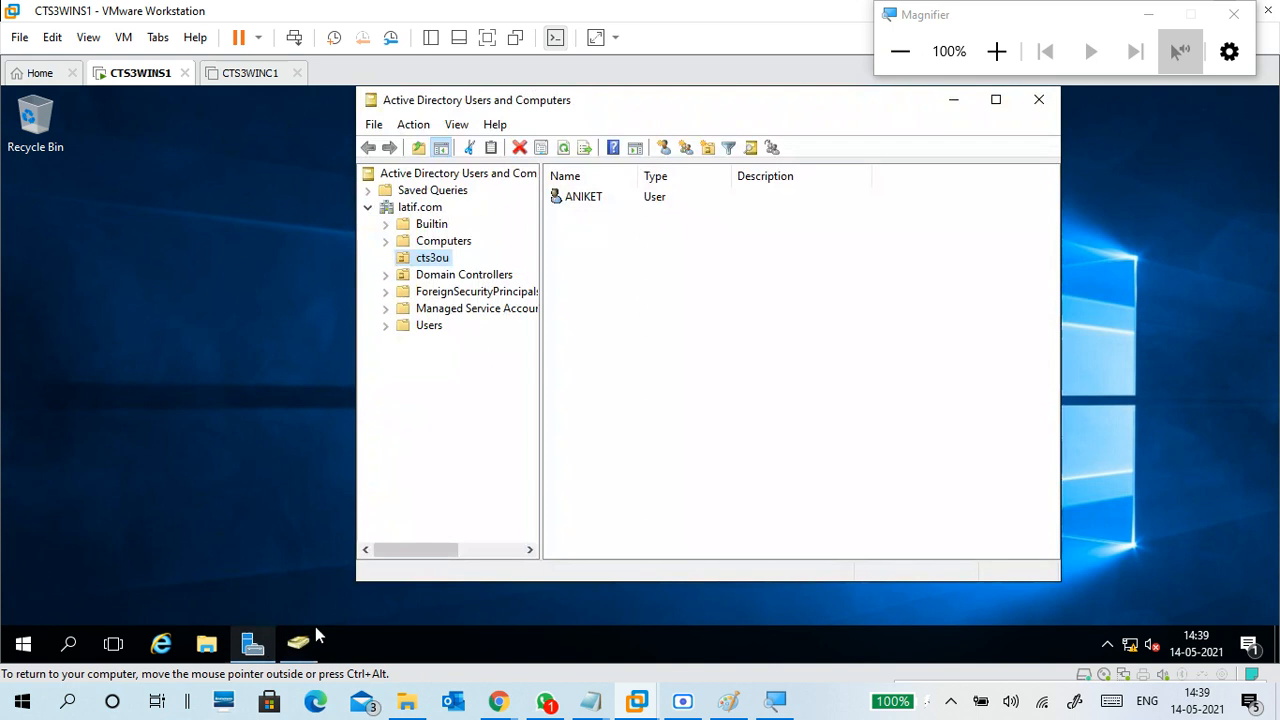
Launch the Delegation of Control Wizard from the cts3ou OU's right-click menu
left_click(602, 200)
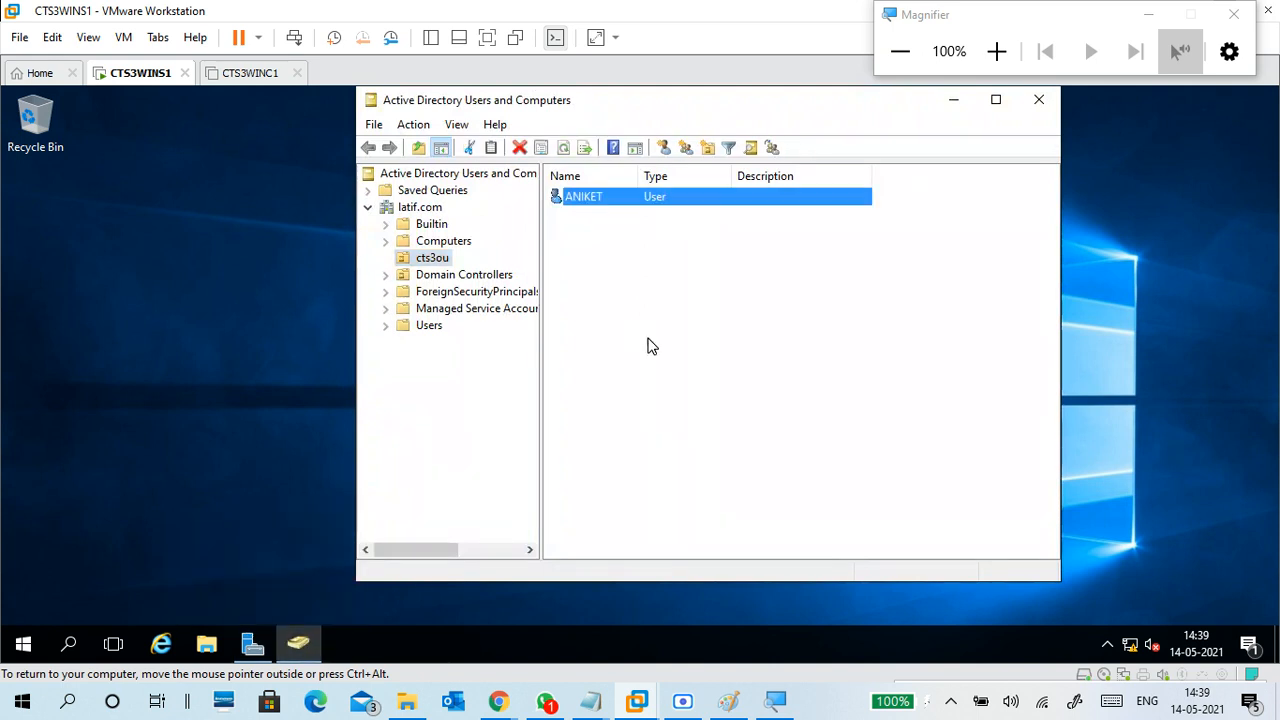
right_click(441, 262)
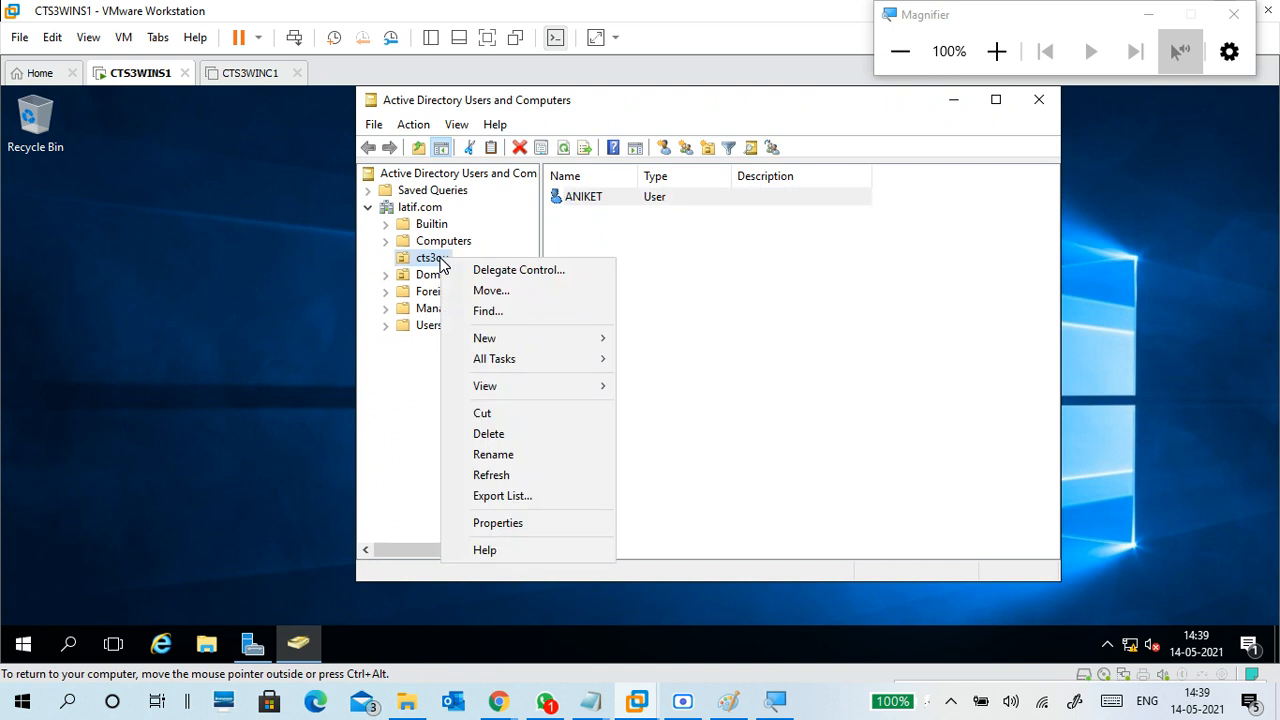
left_click(996, 51)
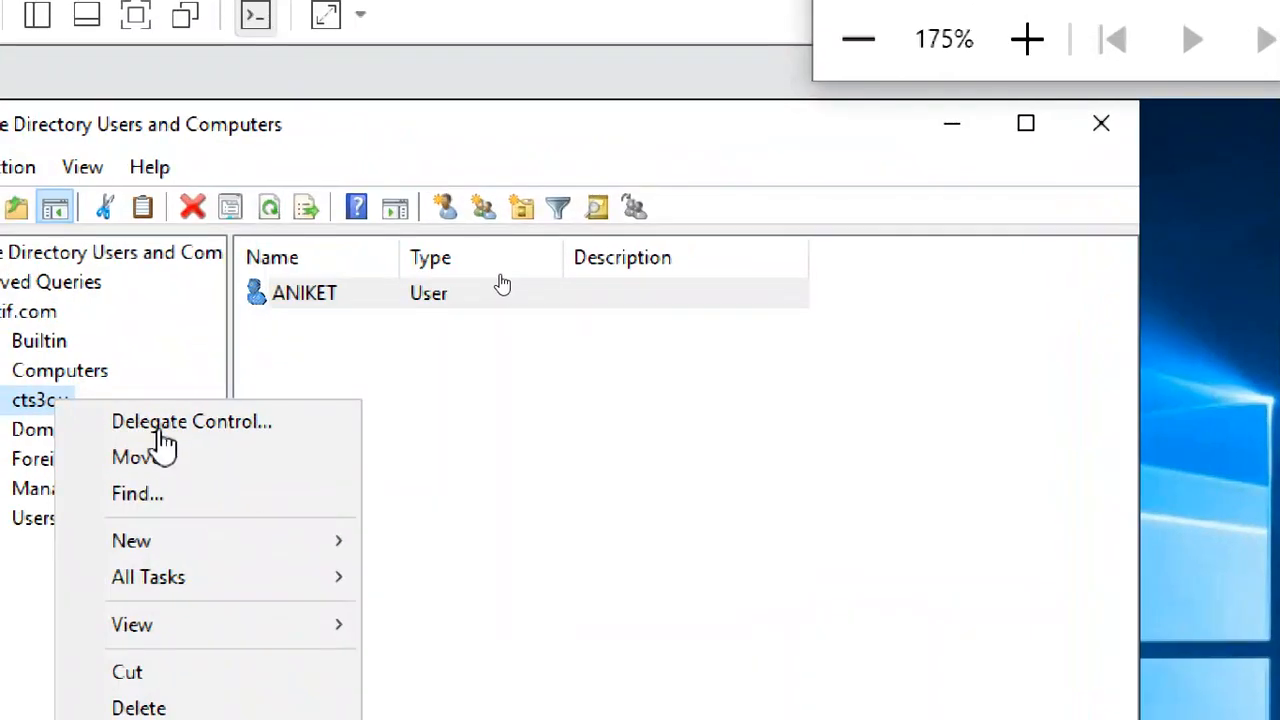
left_click(214, 428)
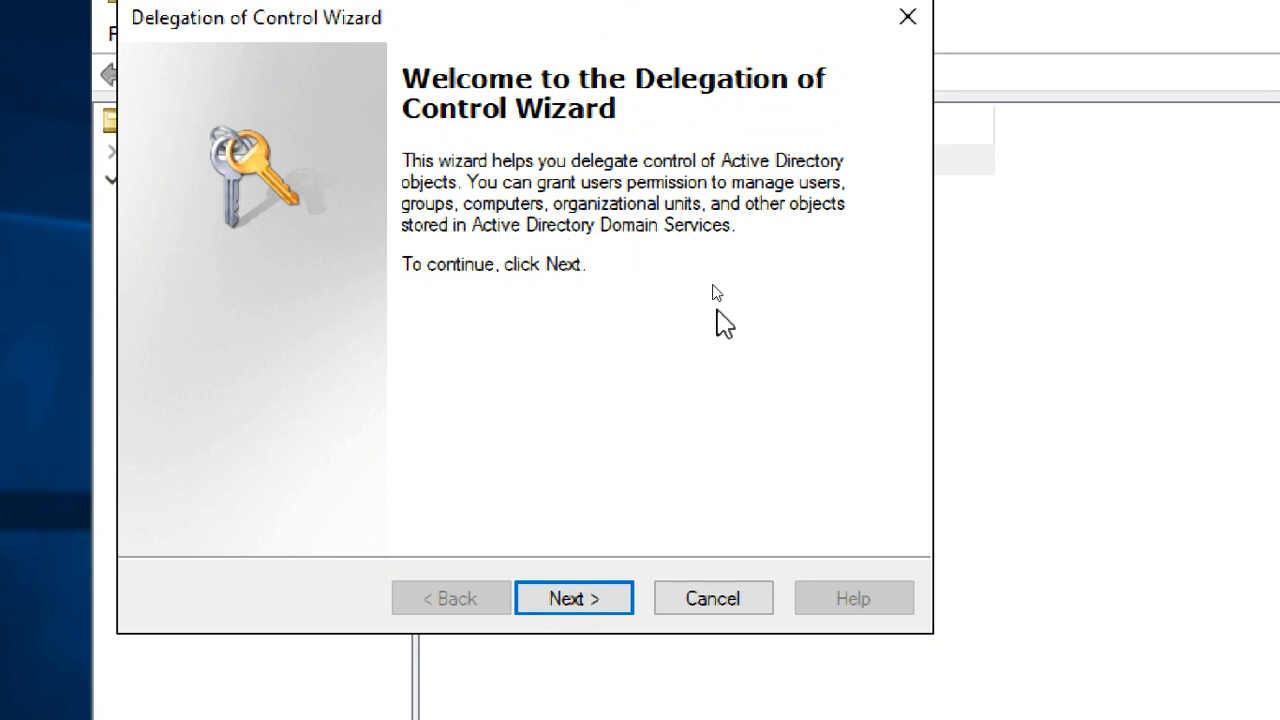
Add the cts3ou user, resolved from a partial name, as delegate and advance to Tasks to Delegate
left_click(580, 597)
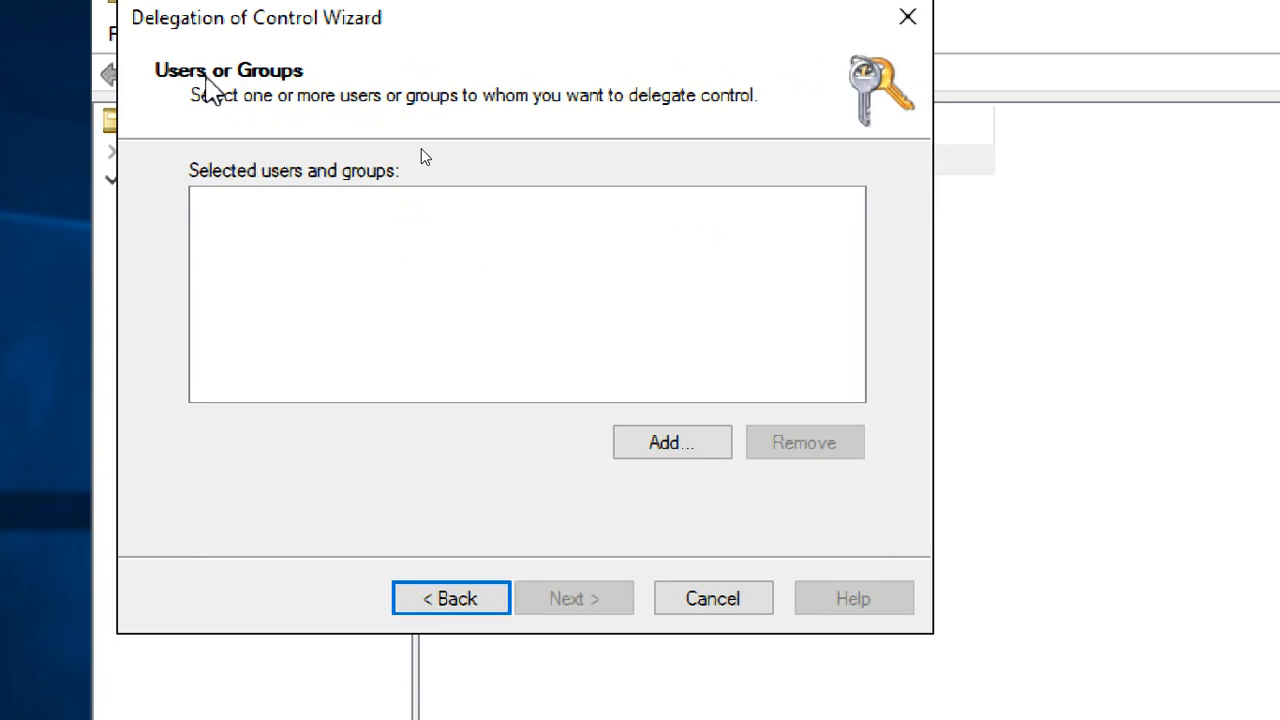
left_click(662, 448)
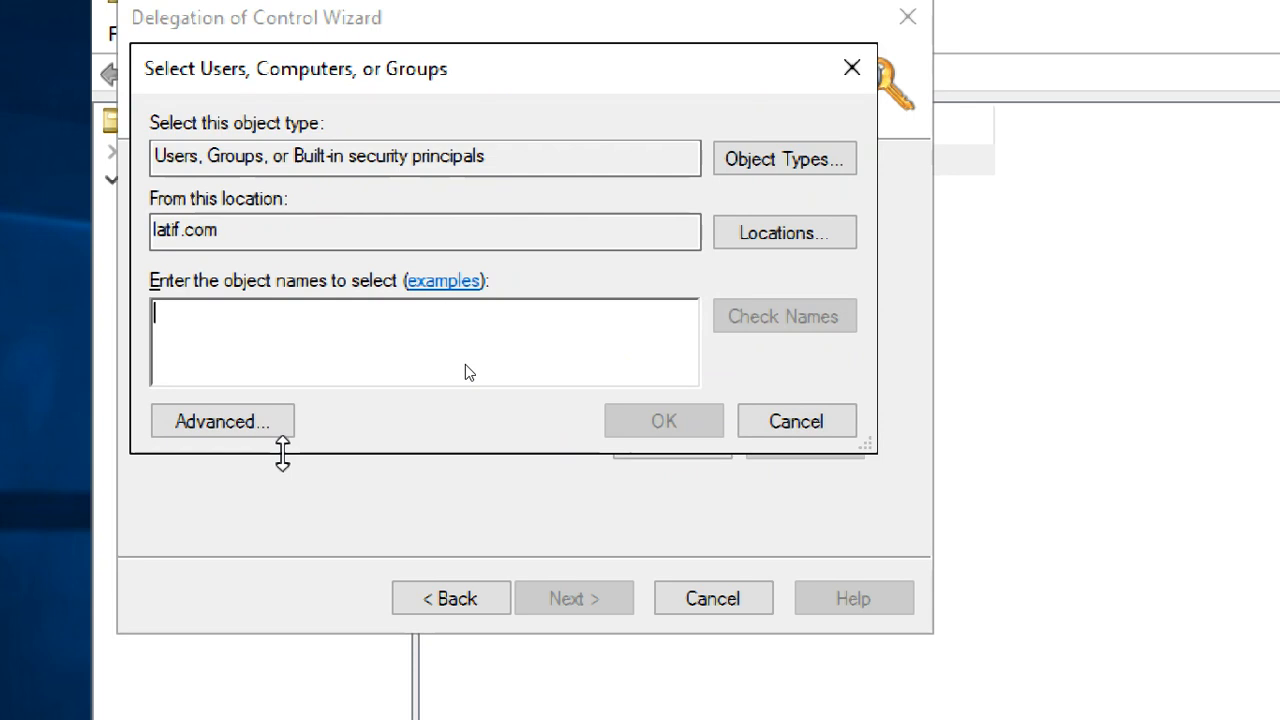
type("ani")
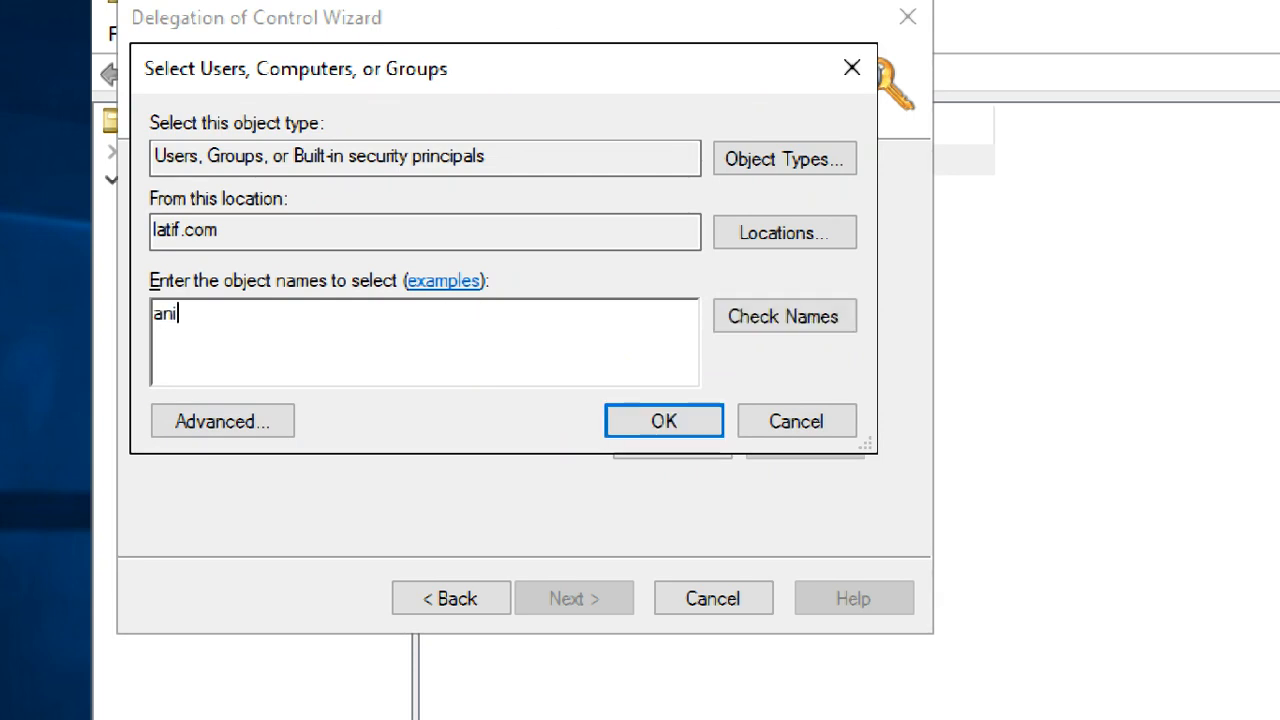
left_click(782, 312)
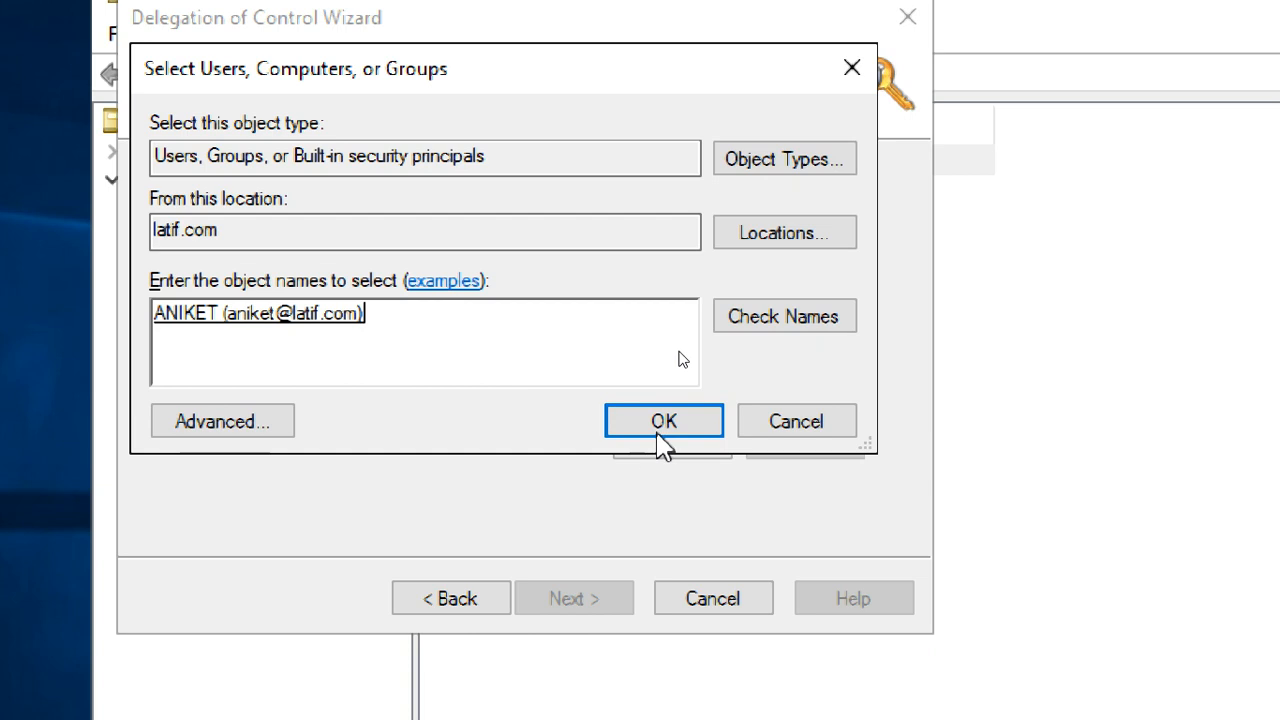
left_click(656, 428)
left_click(323, 210)
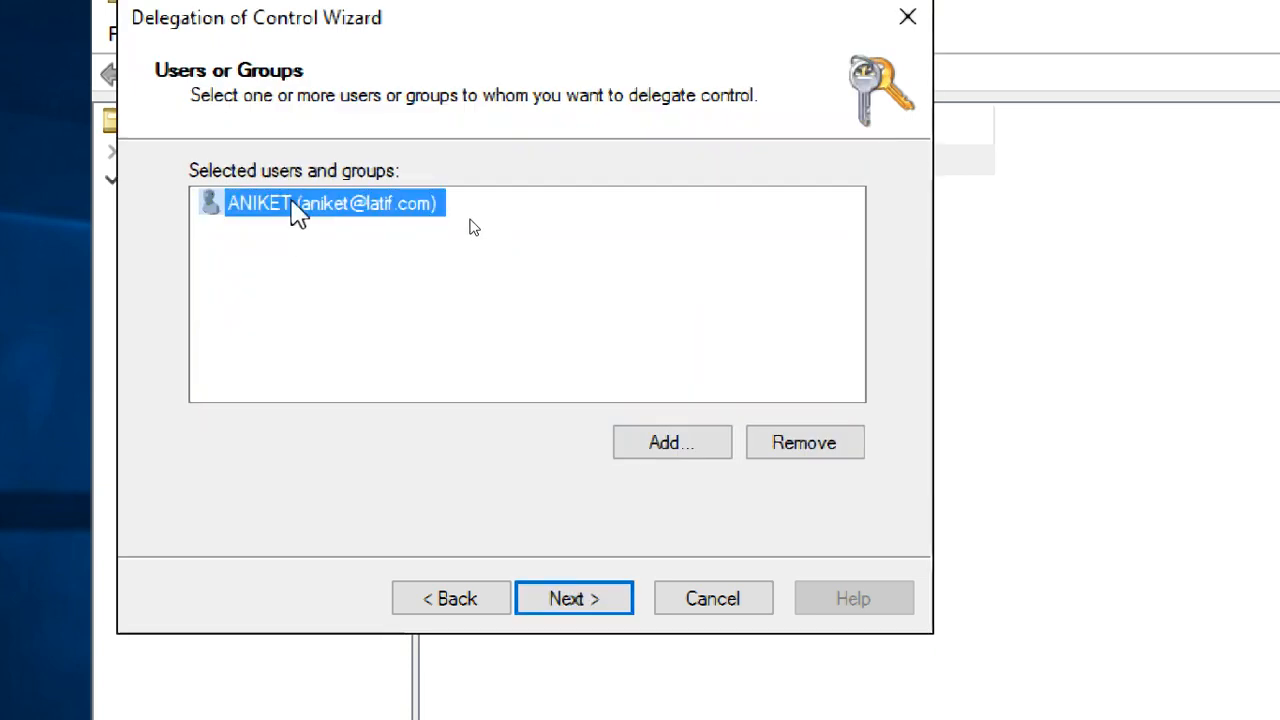
left_click(588, 600)
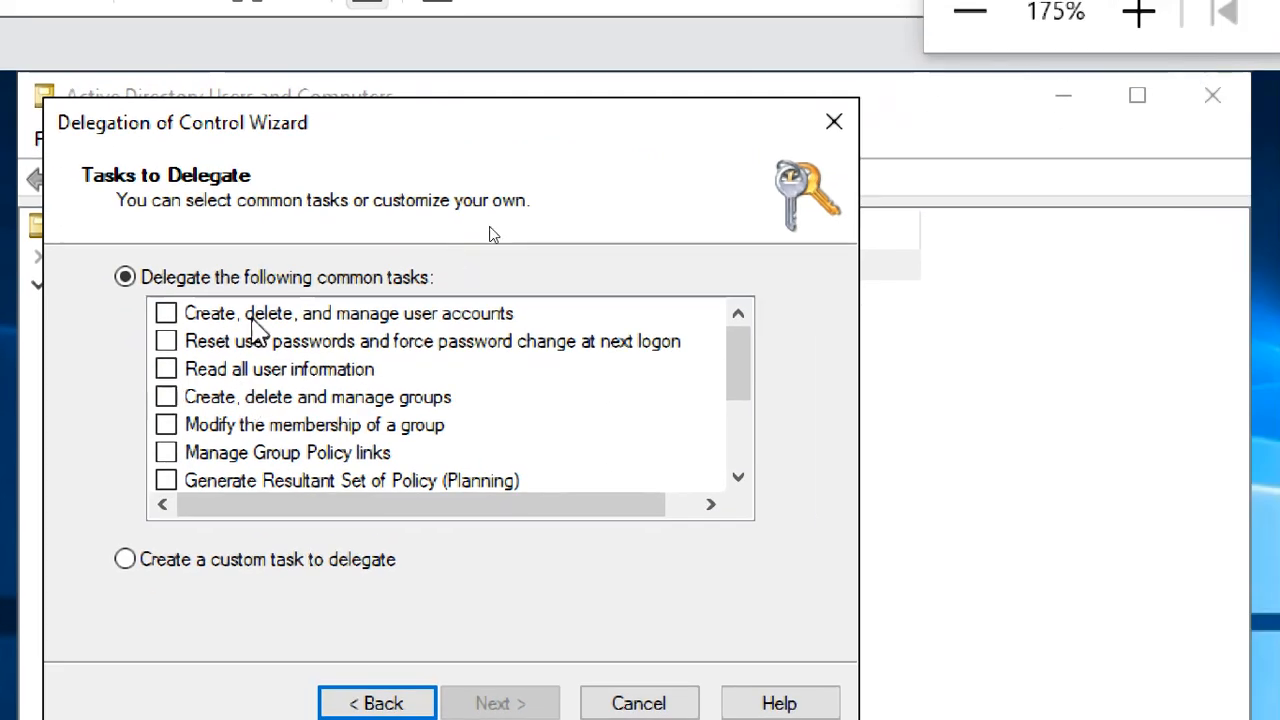
left_click(326, 235)
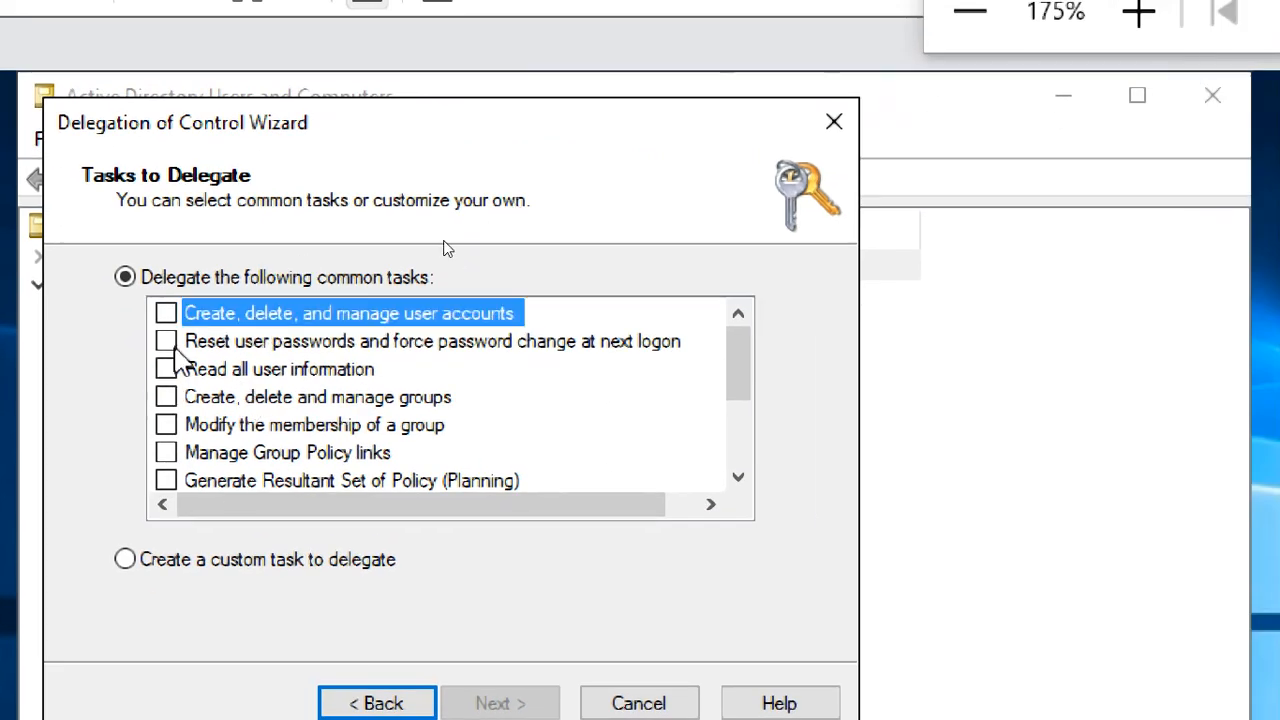
left_click(166, 313)
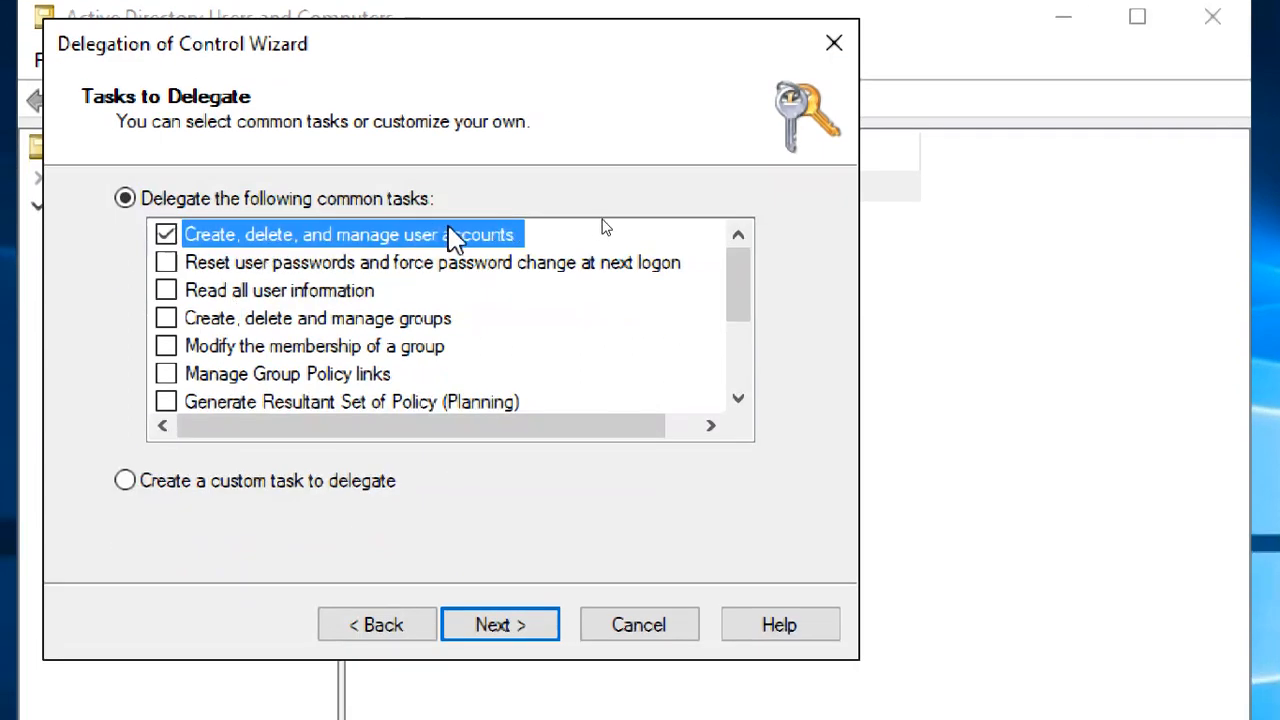
left_click(166, 235)
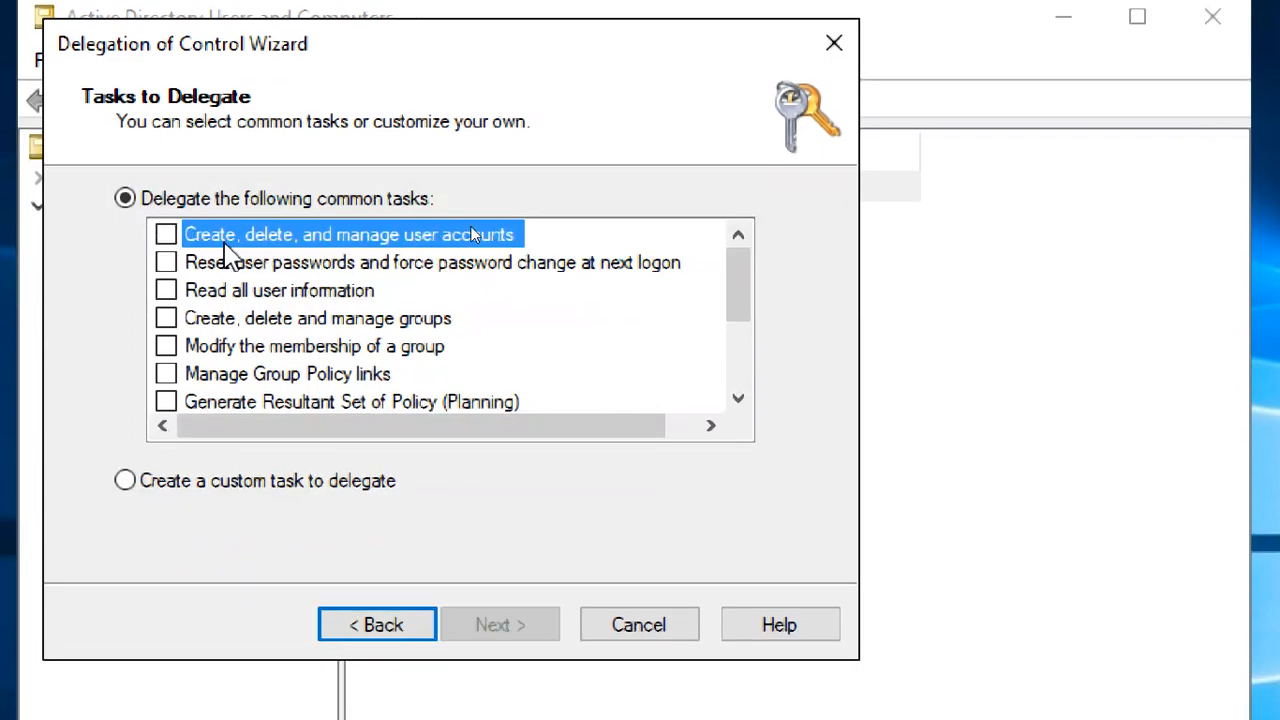
left_click(166, 235)
left_click(166, 235)
left_click_drag(289, 60, 646, 36)
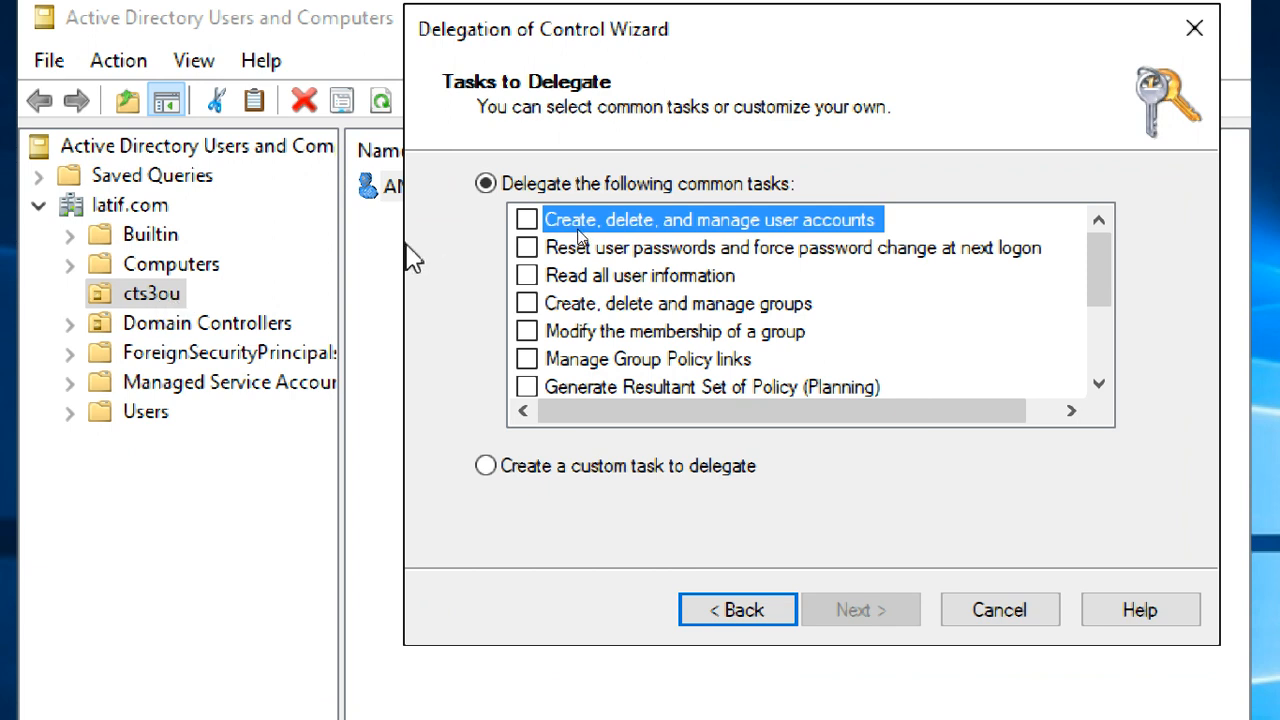
left_click(729, 241)
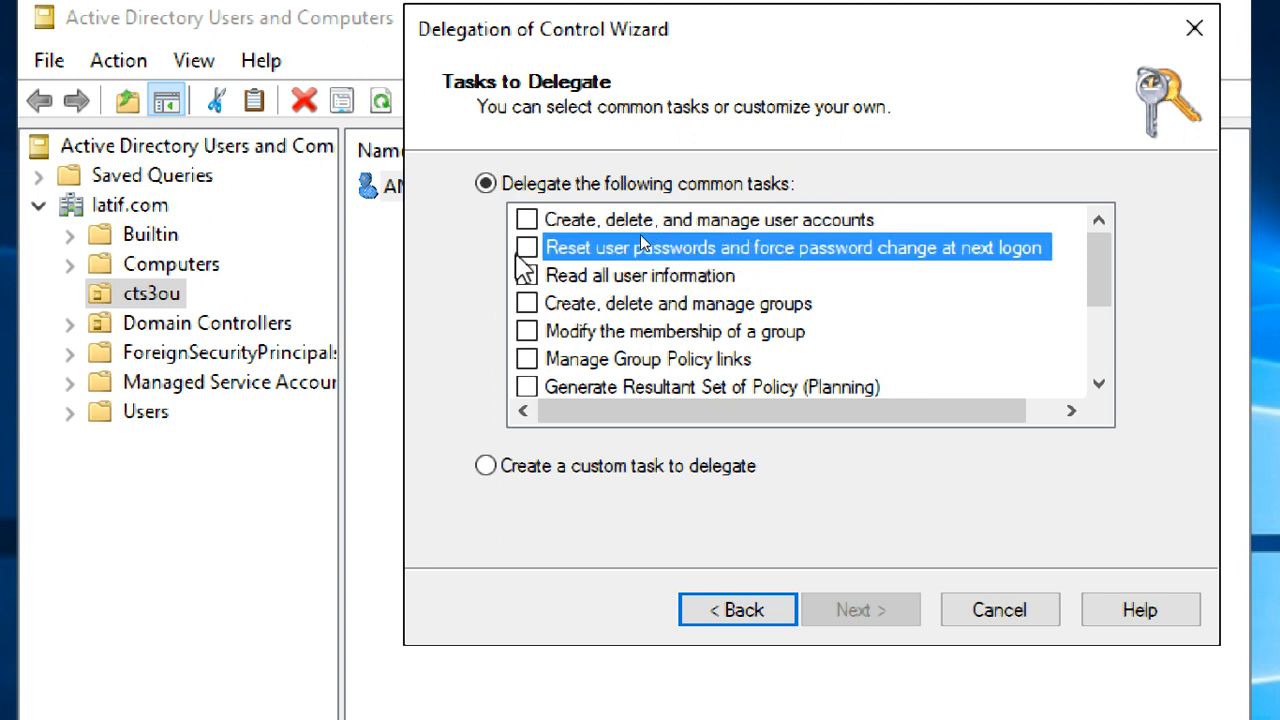
left_click(524, 250)
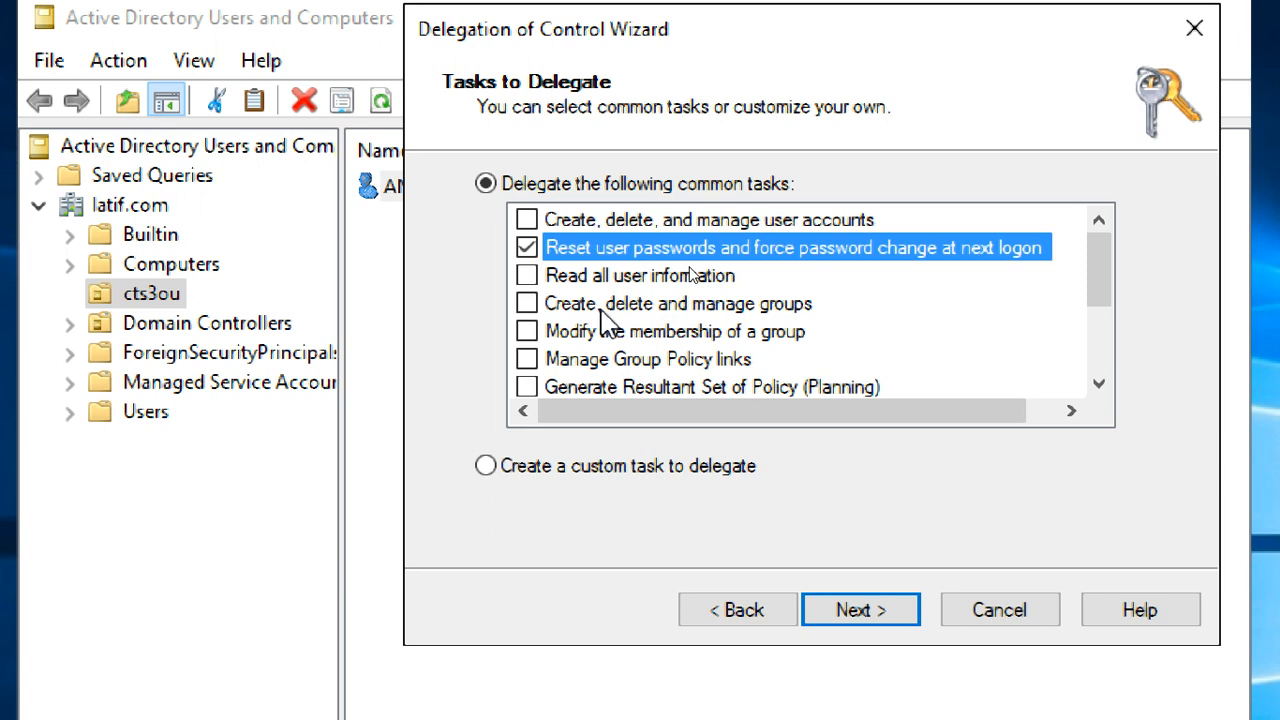
Toggle reset passwords, read user info, manage groups and user accounts tasks, then cancel the wizard
left_click(527, 248)
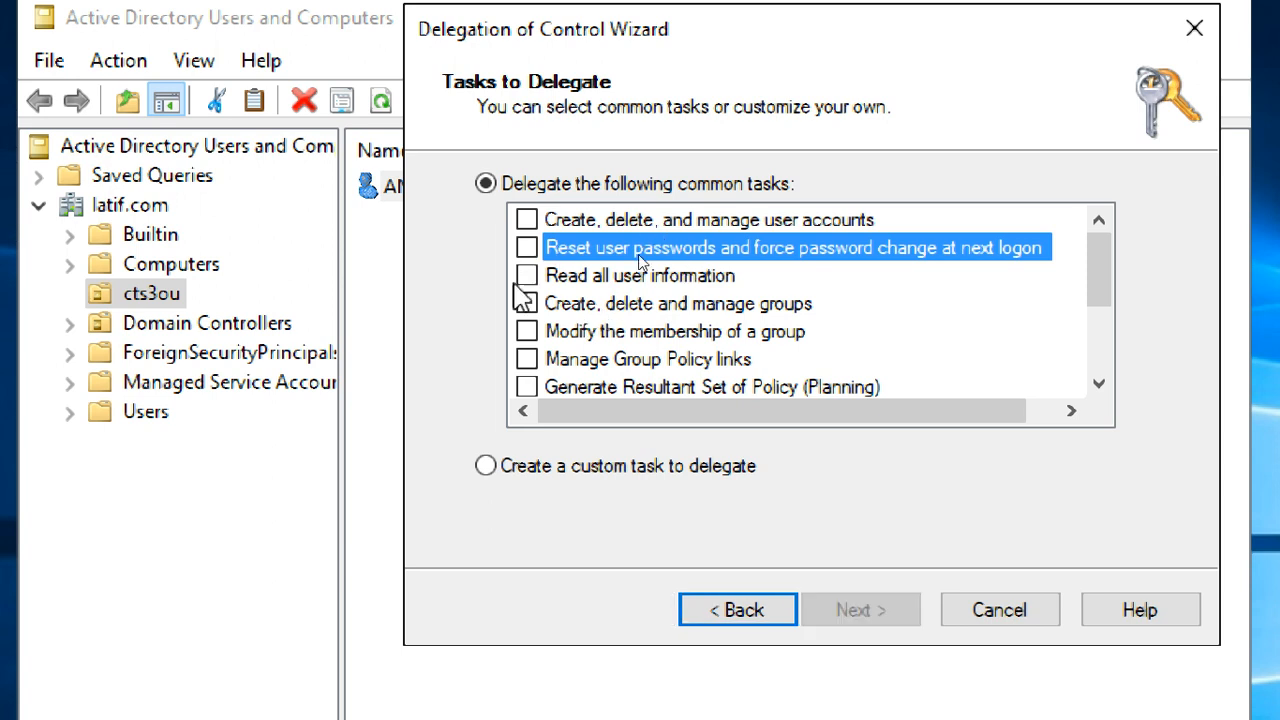
left_click(528, 277)
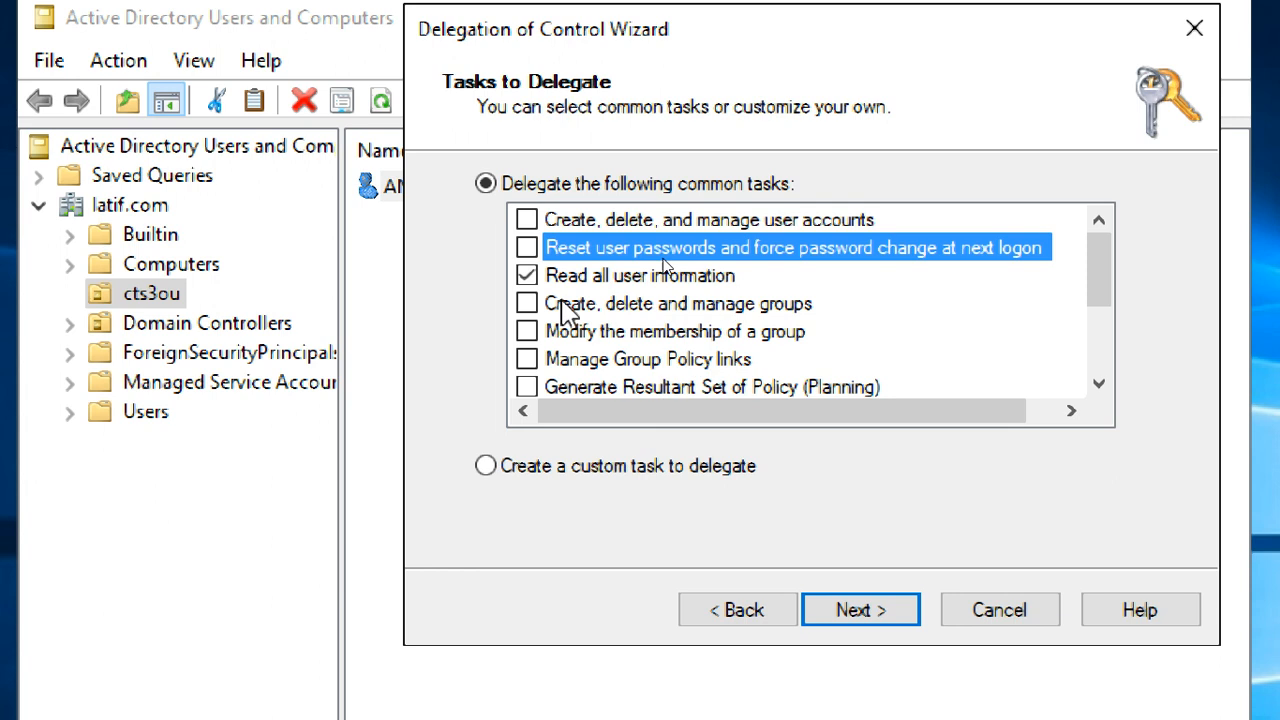
left_click(527, 277)
left_click(529, 304)
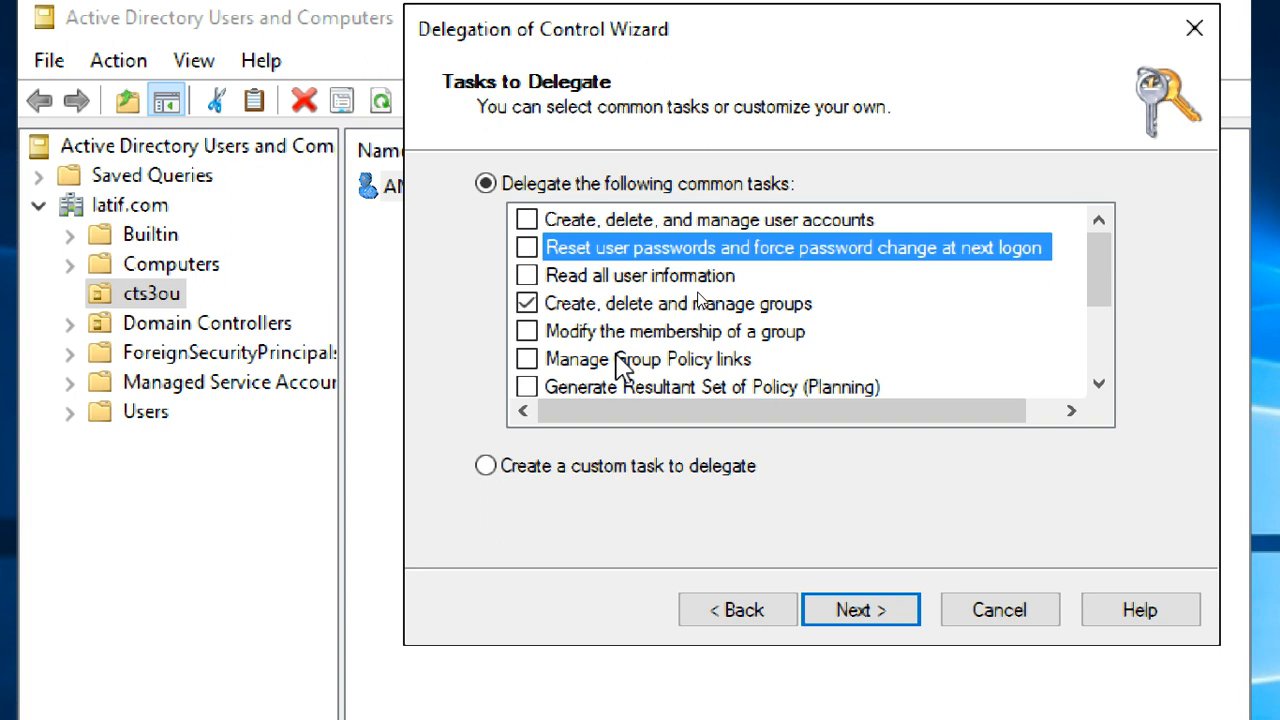
left_click(527, 220)
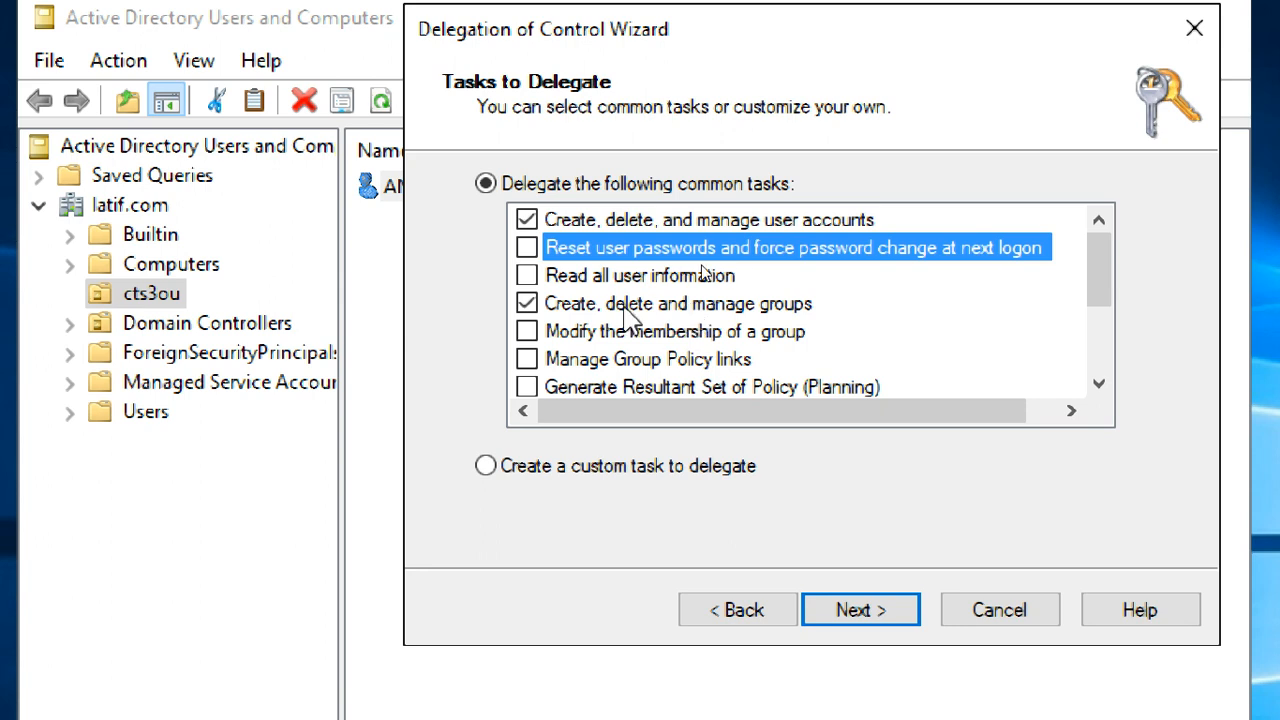
left_click(527, 303)
left_click(527, 219)
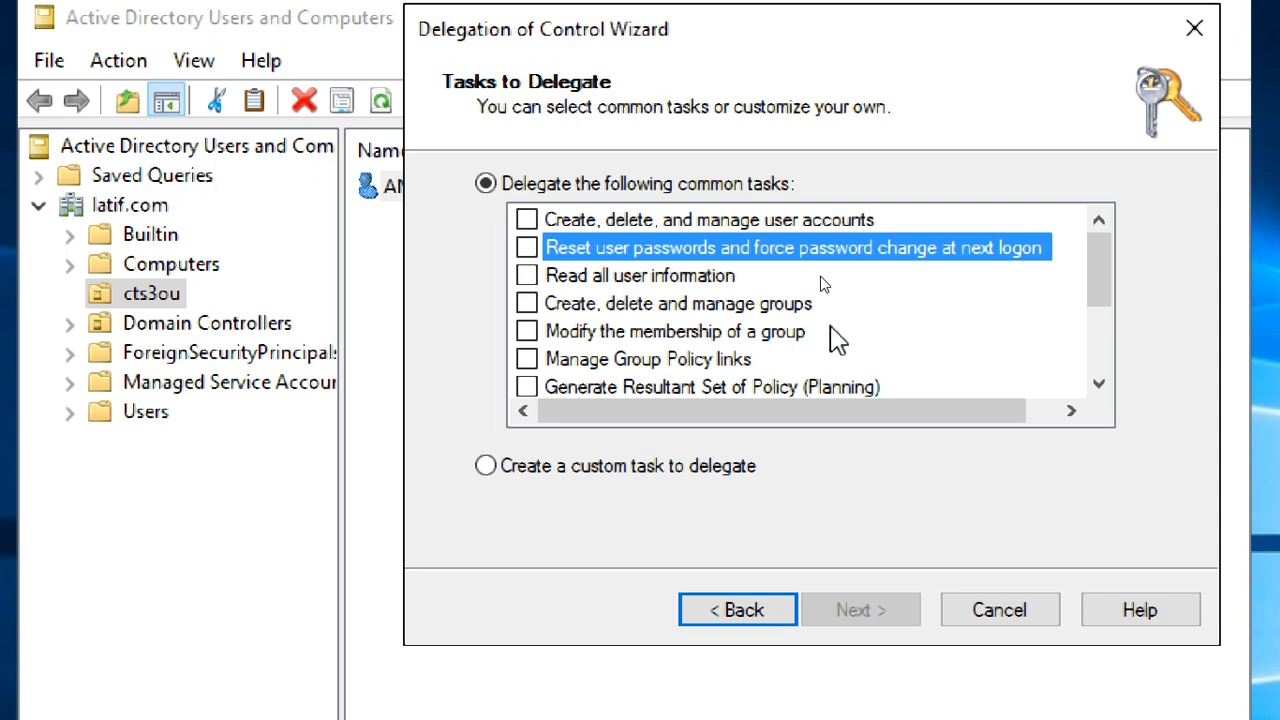
scroll(838, 340, "down", 2)
scroll(846, 348, "up", 2)
left_click(1003, 614)
Browse latif.com's Builtin, Computers, Domain Controllers, ForeignSecurityPrincipals, Users and cts3ou containers
left_click(132, 210)
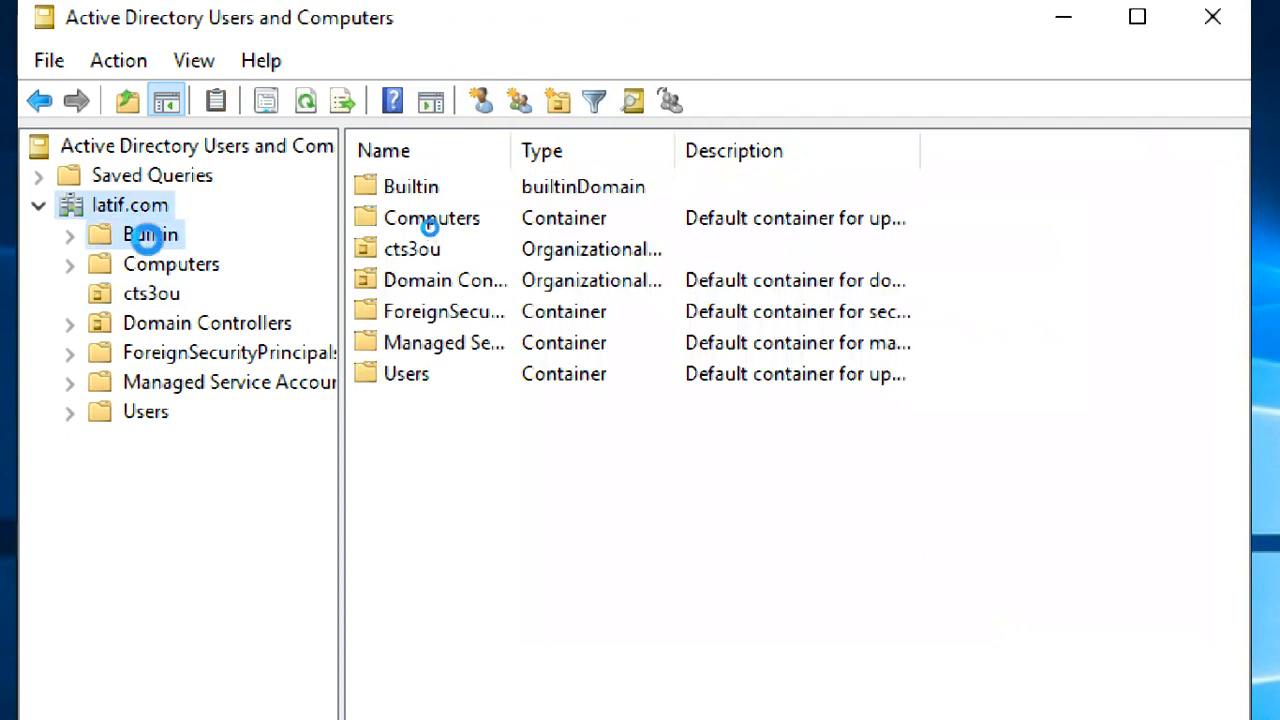
left_click(143, 236)
left_click(149, 264)
left_click(156, 326)
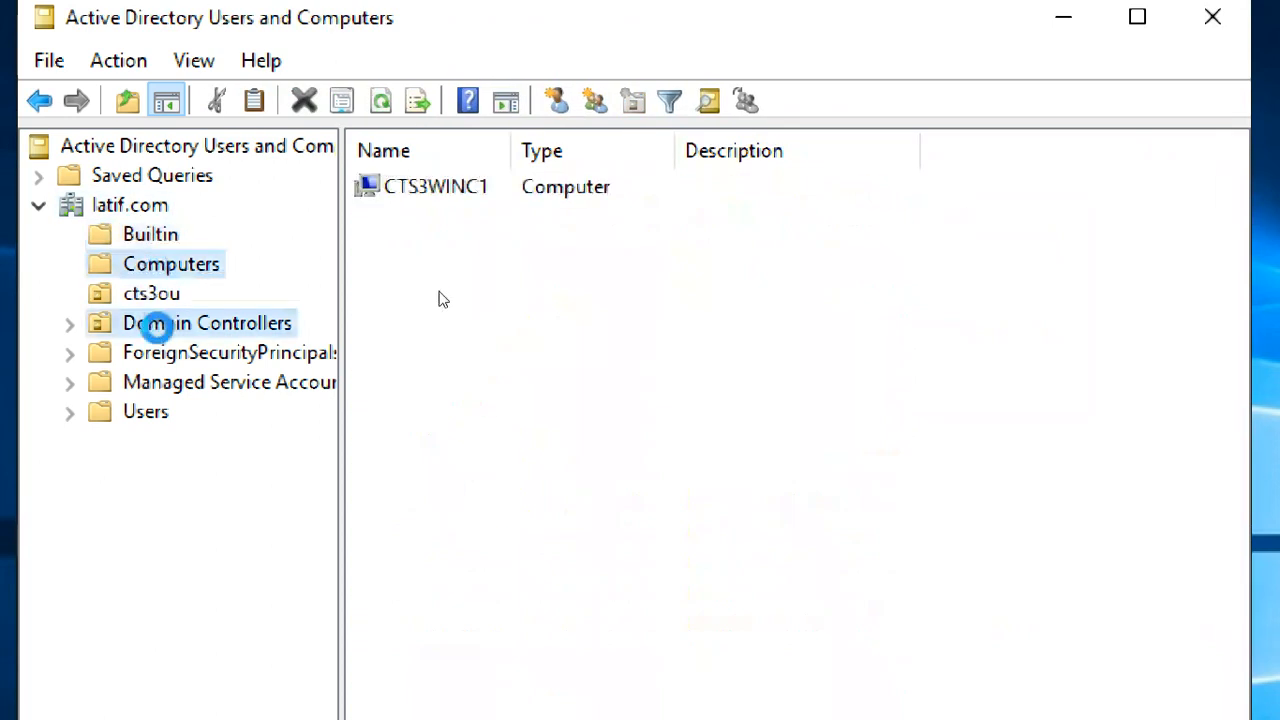
left_click(160, 353)
left_click(152, 412)
left_click(162, 260)
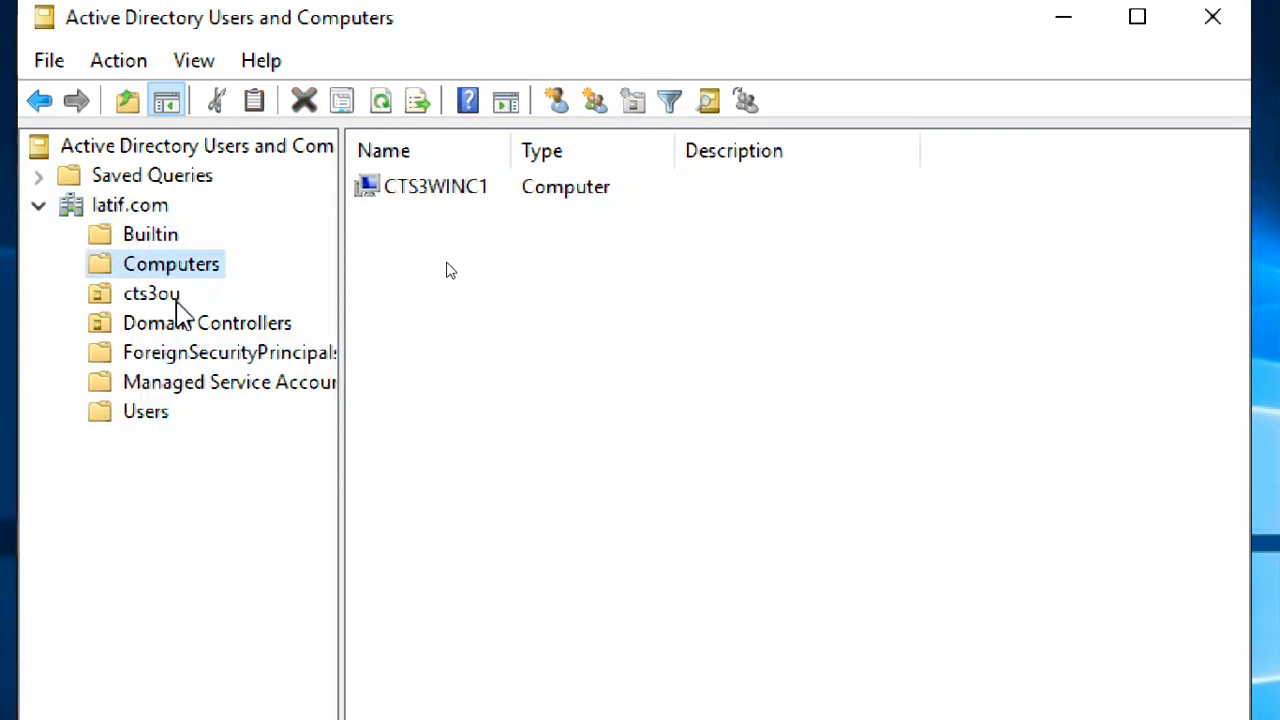
left_click(160, 294)
left_click(197, 325)
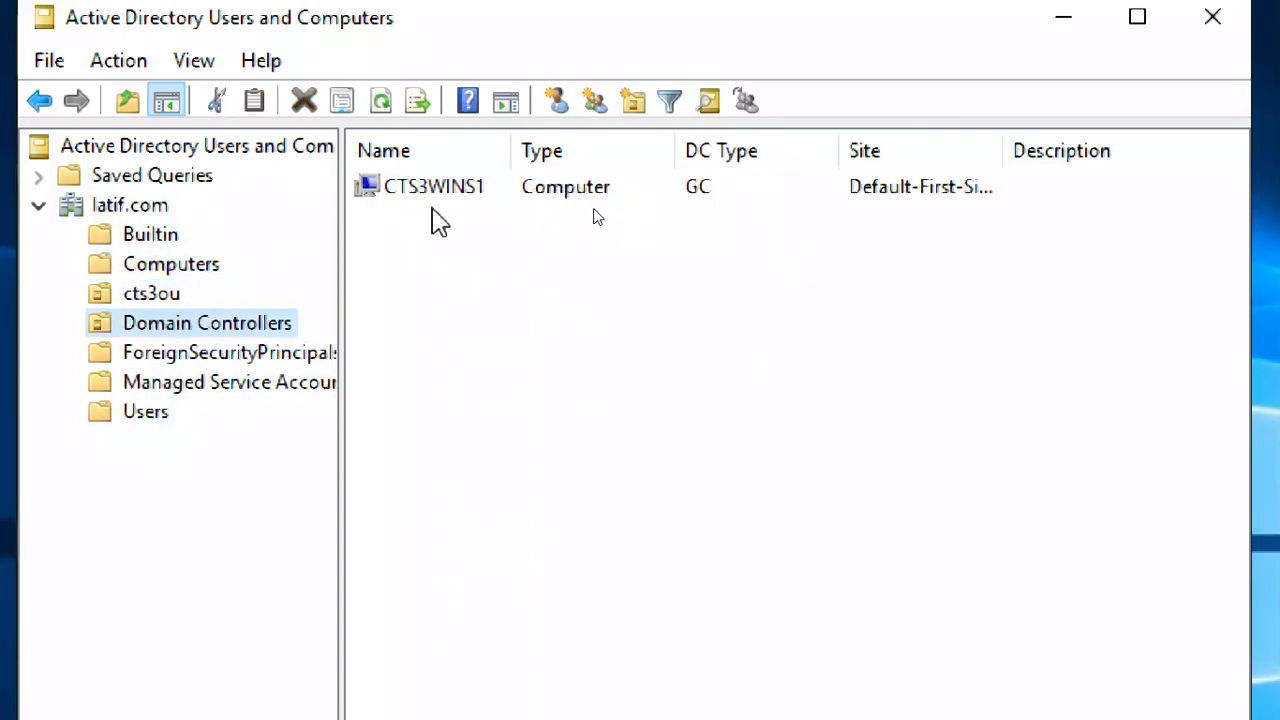
left_click(156, 263)
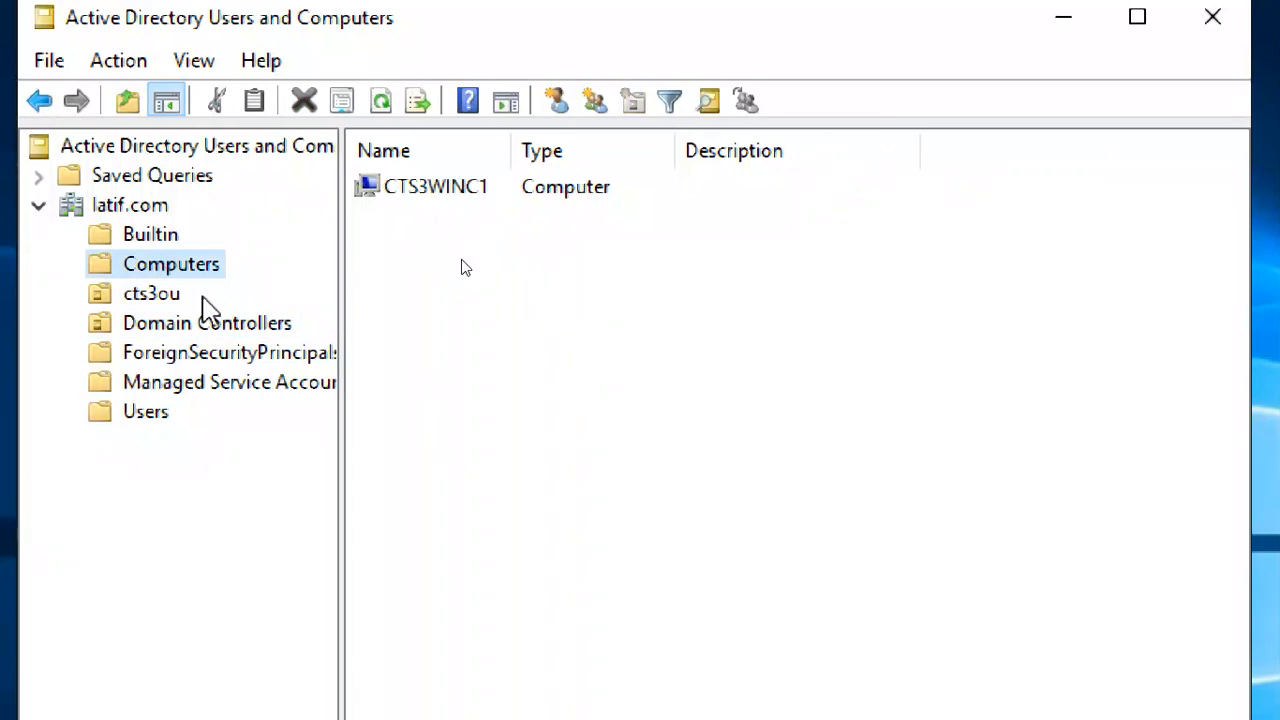
left_click(438, 190)
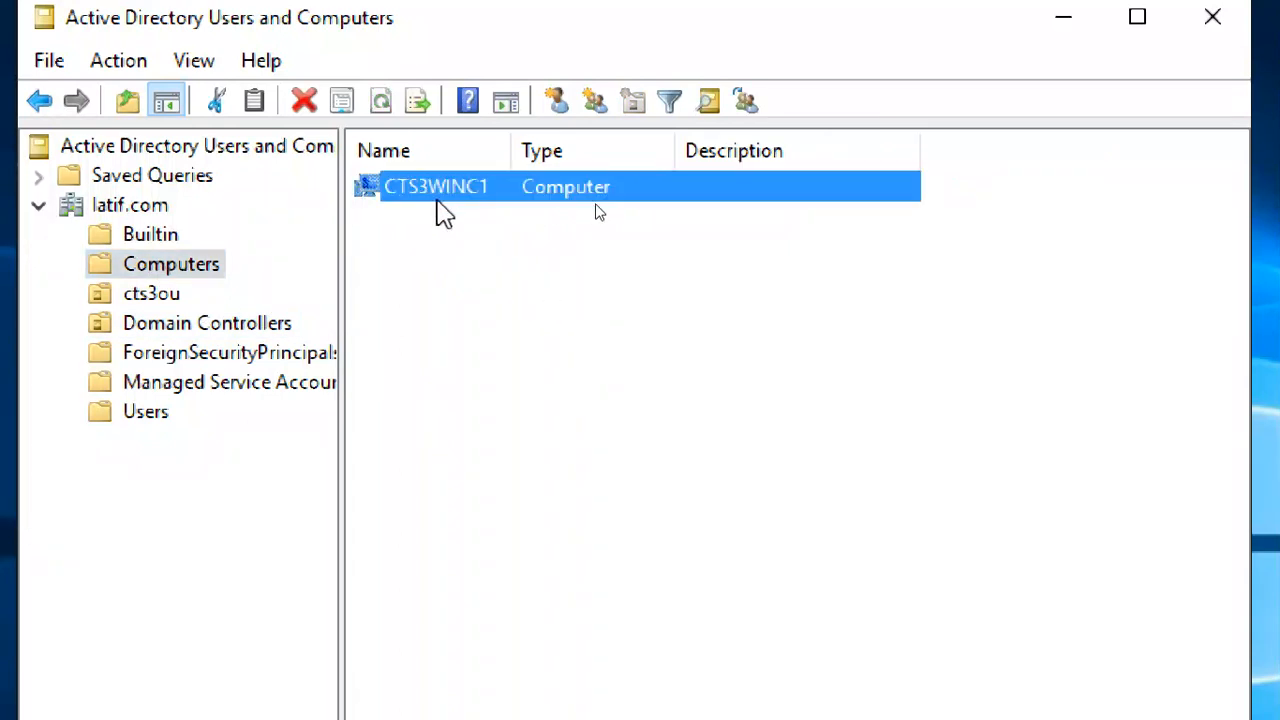
left_click(168, 300)
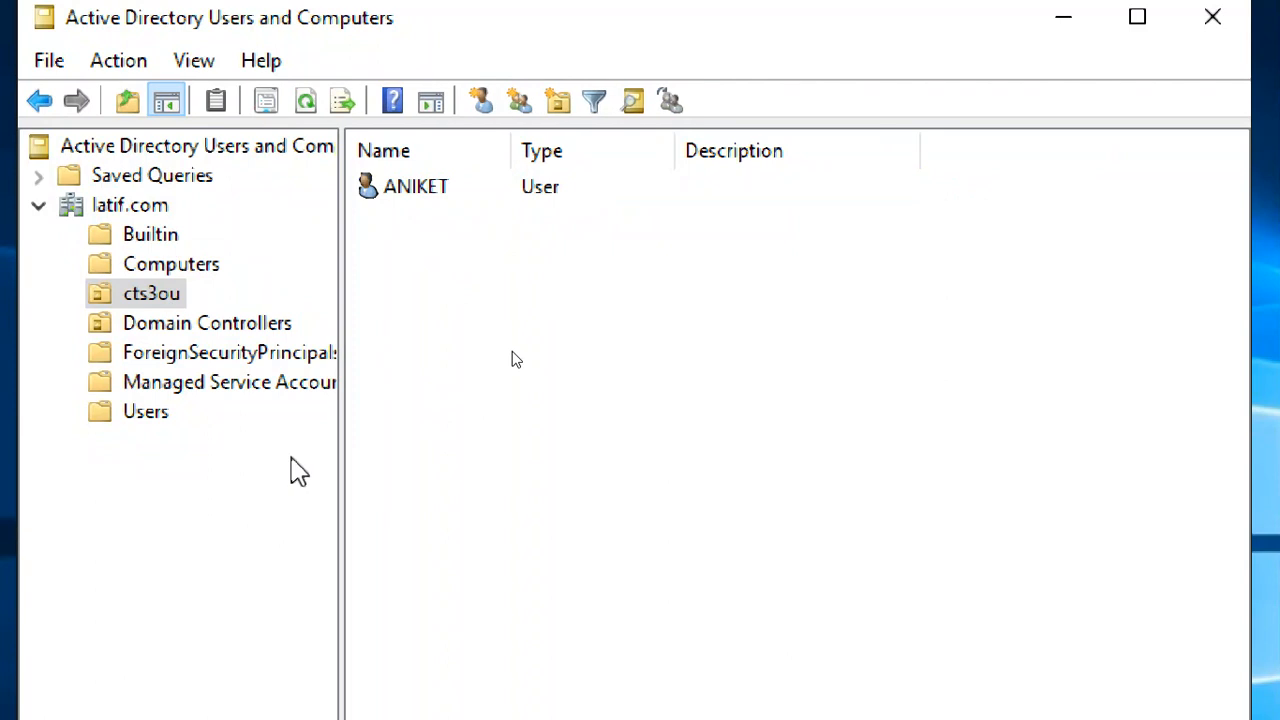
View the context menus for cts3ou and latif.com, then minimize the console
right_click(167, 296)
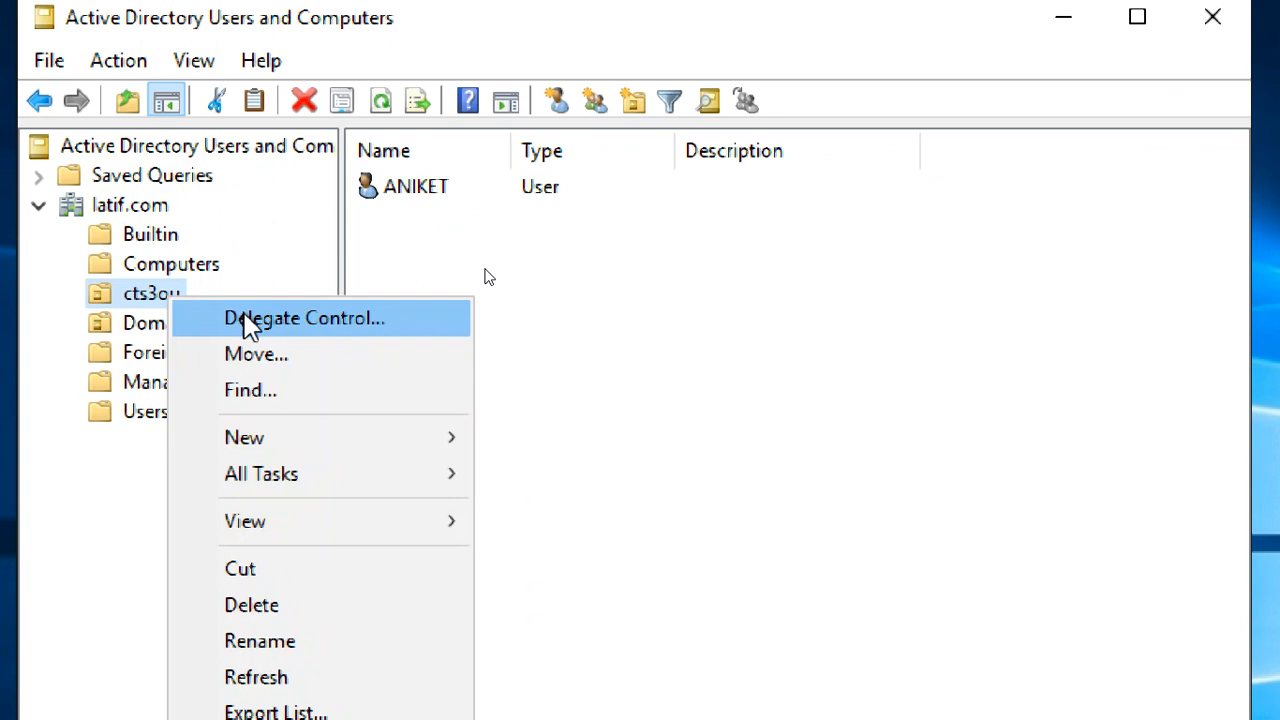
left_click(160, 210)
right_click(160, 212)
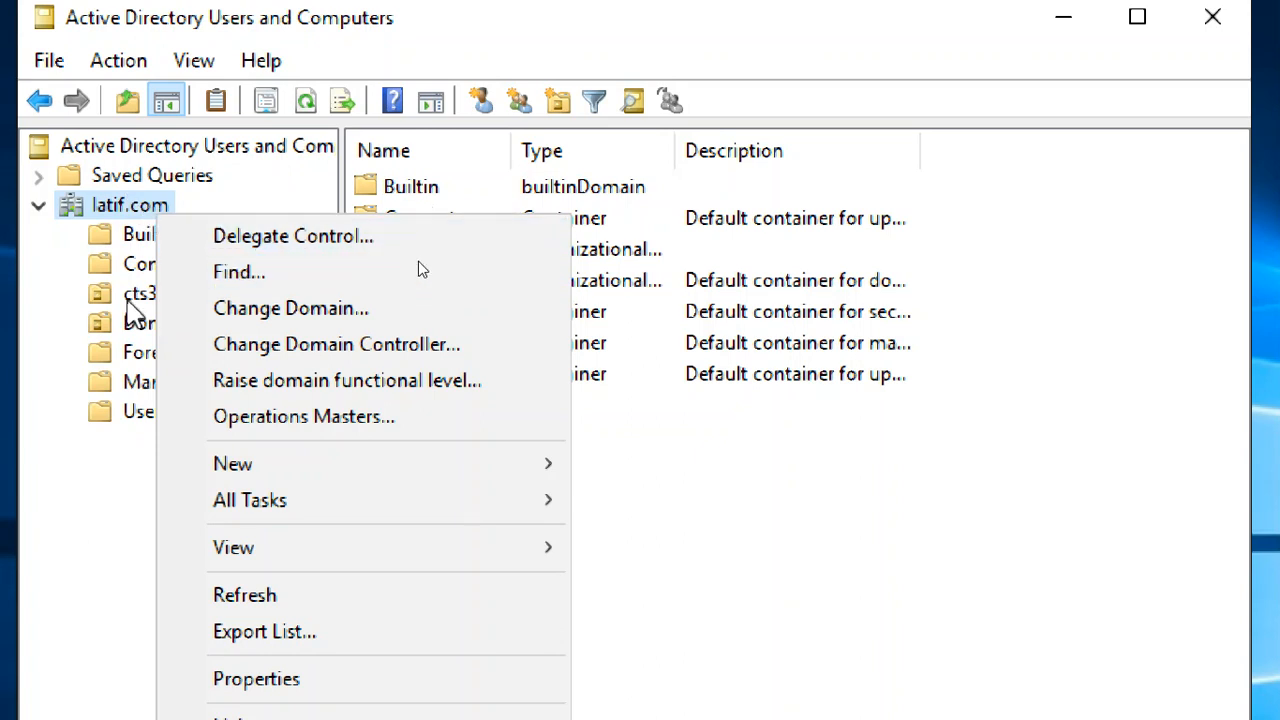
left_click(168, 298)
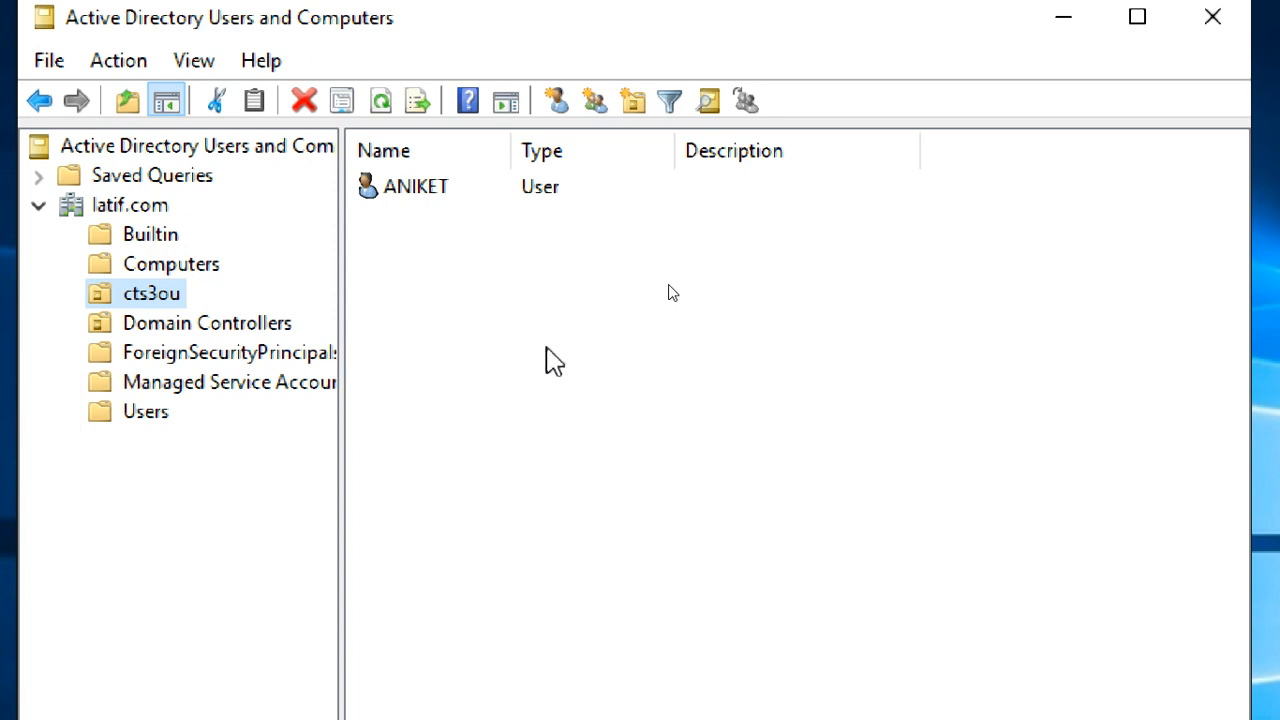
left_click(930, 28)
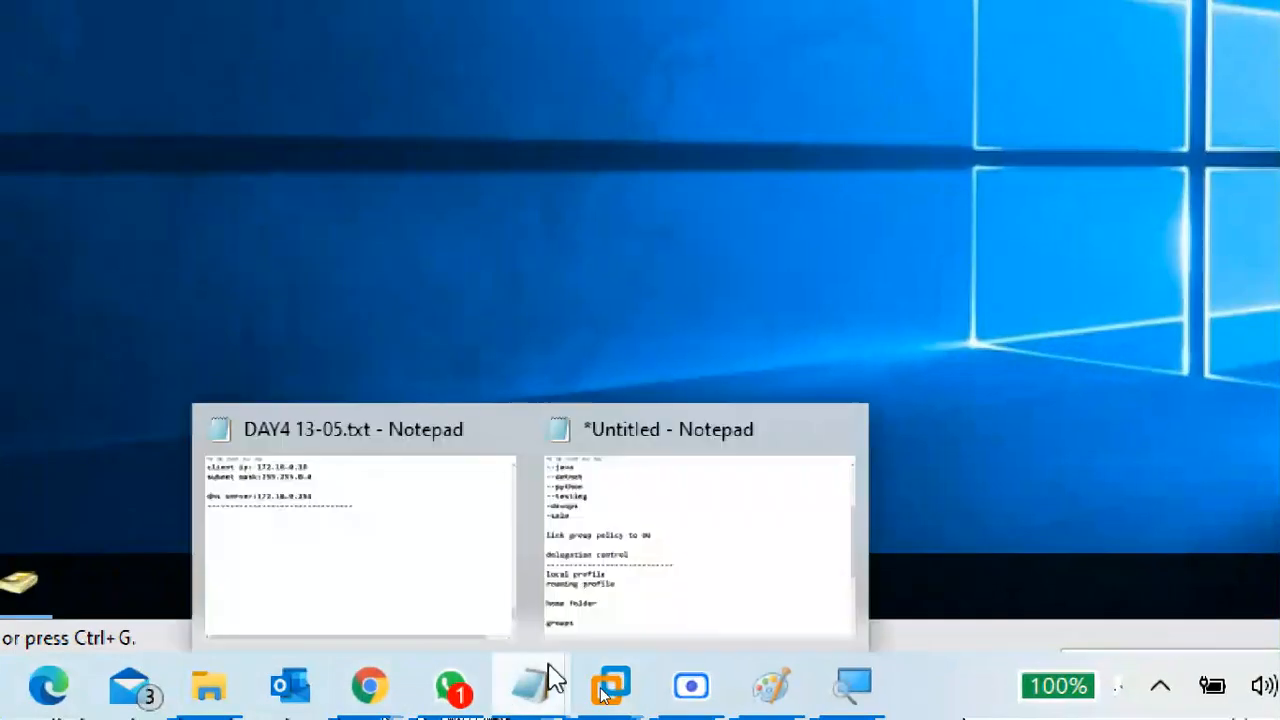
Correct the heading to 'delegate control' and add the note '-user admin permission on OU'
left_click(698, 494)
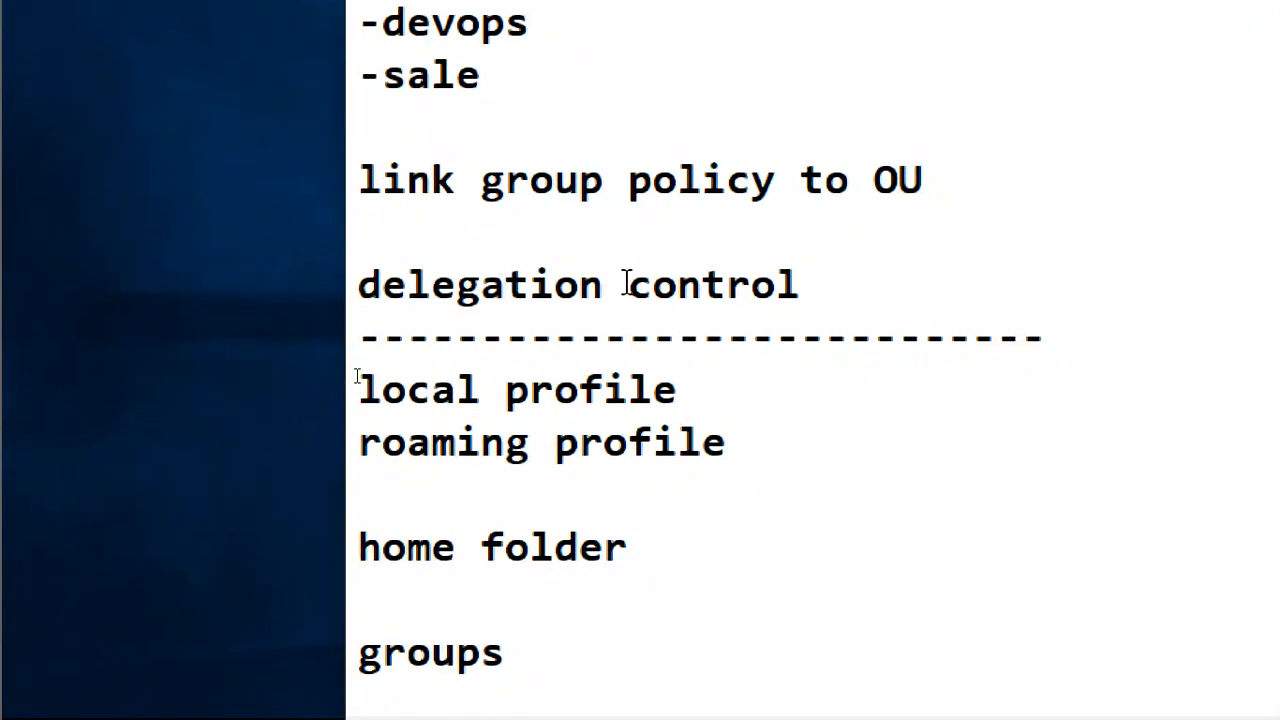
left_click_drag(628, 285, 530, 290)
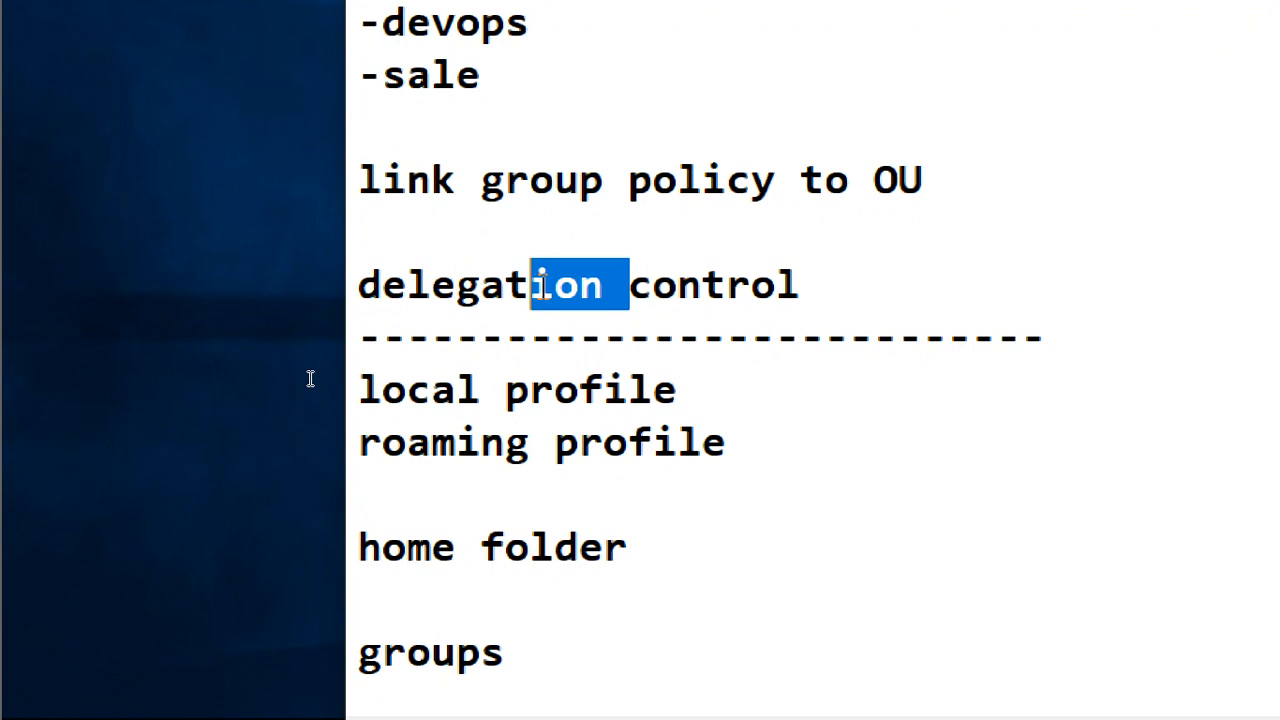
type("e")
left_click(897, 286)
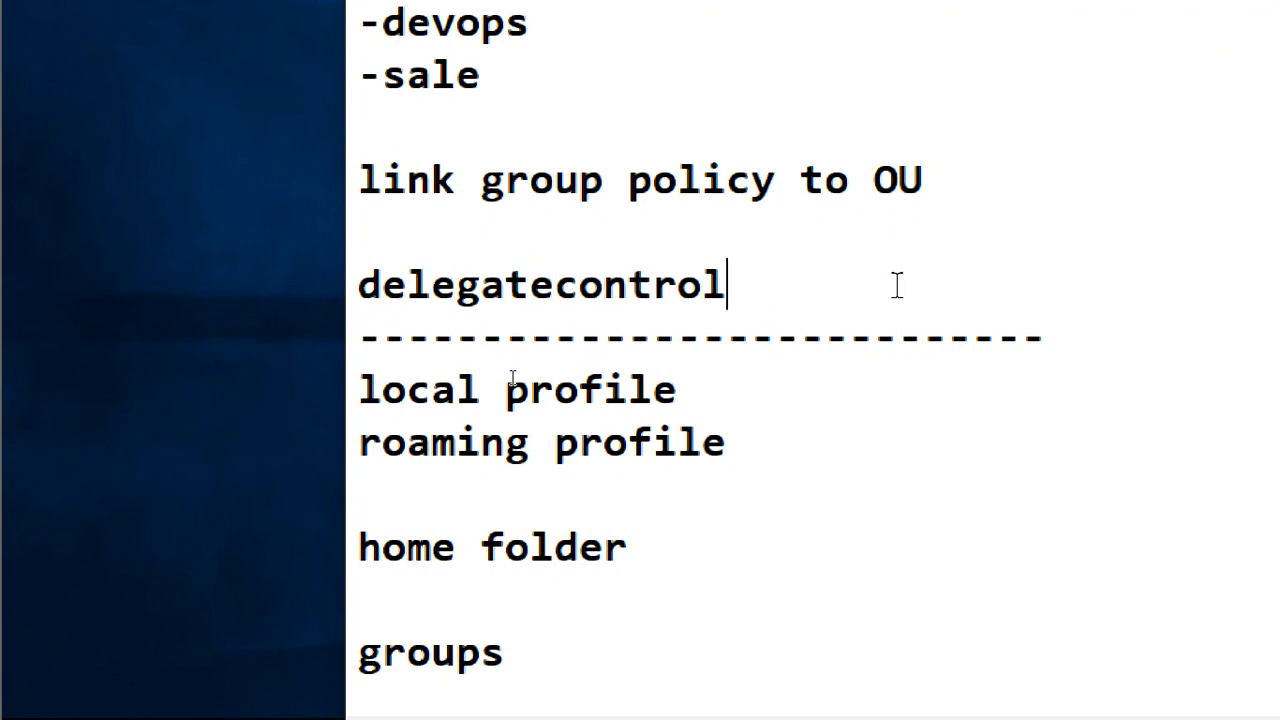
left_click(556, 284)
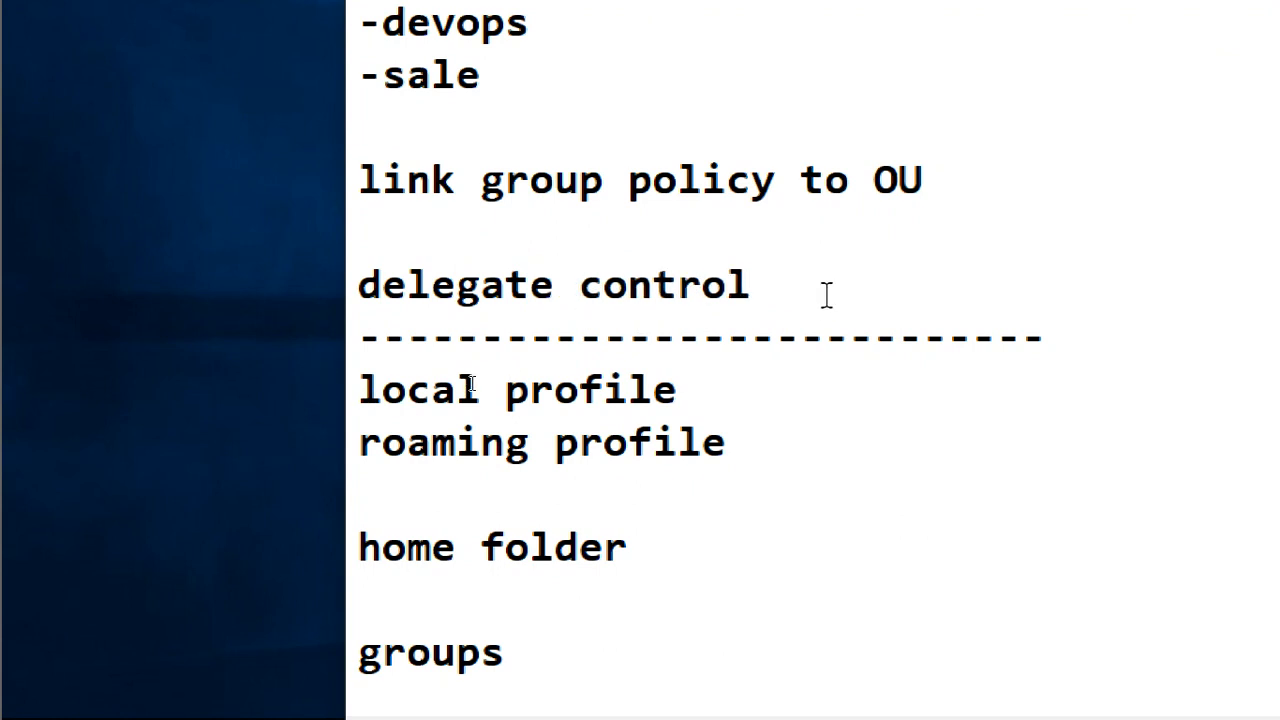
type("-")
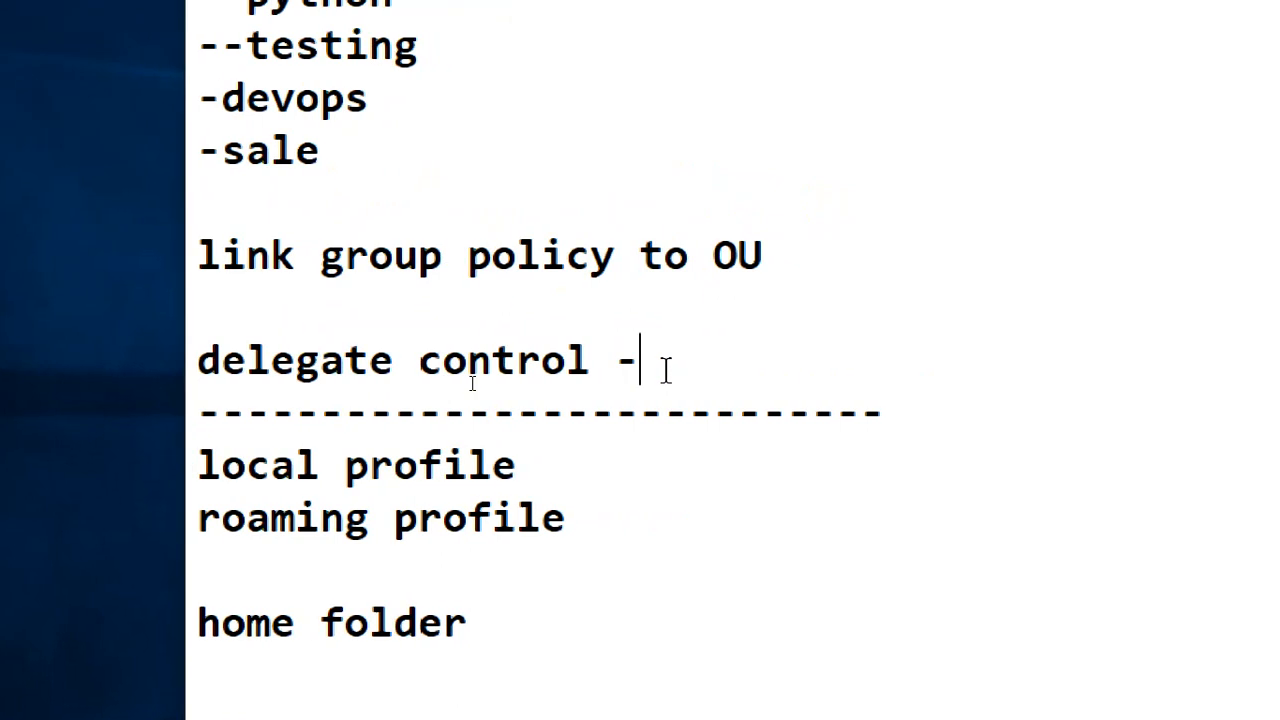
type("user")
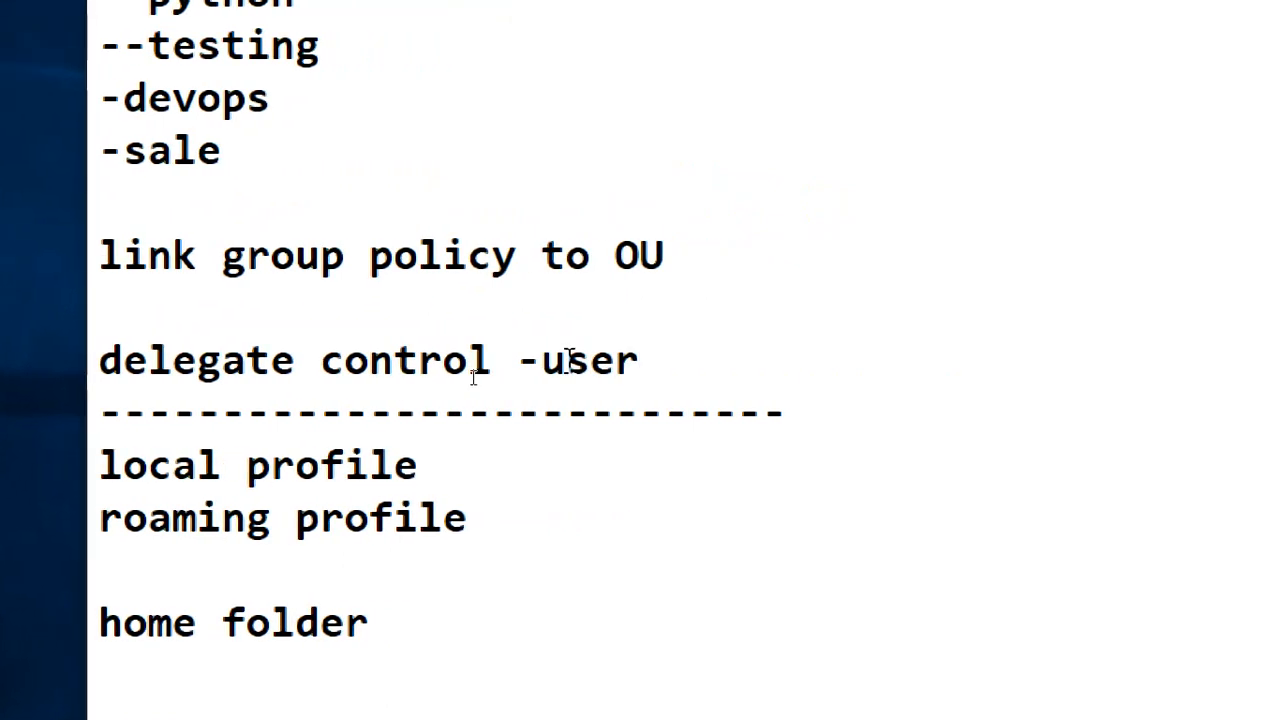
type(" adm")
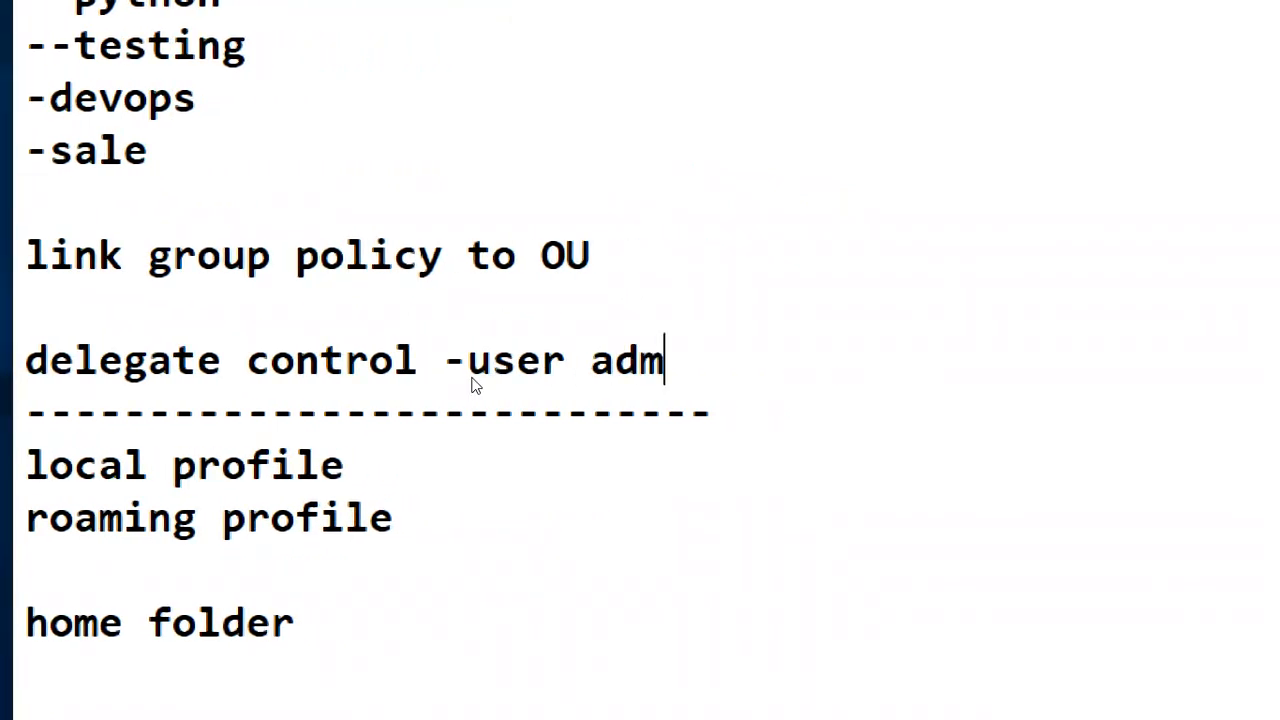
type("in permi")
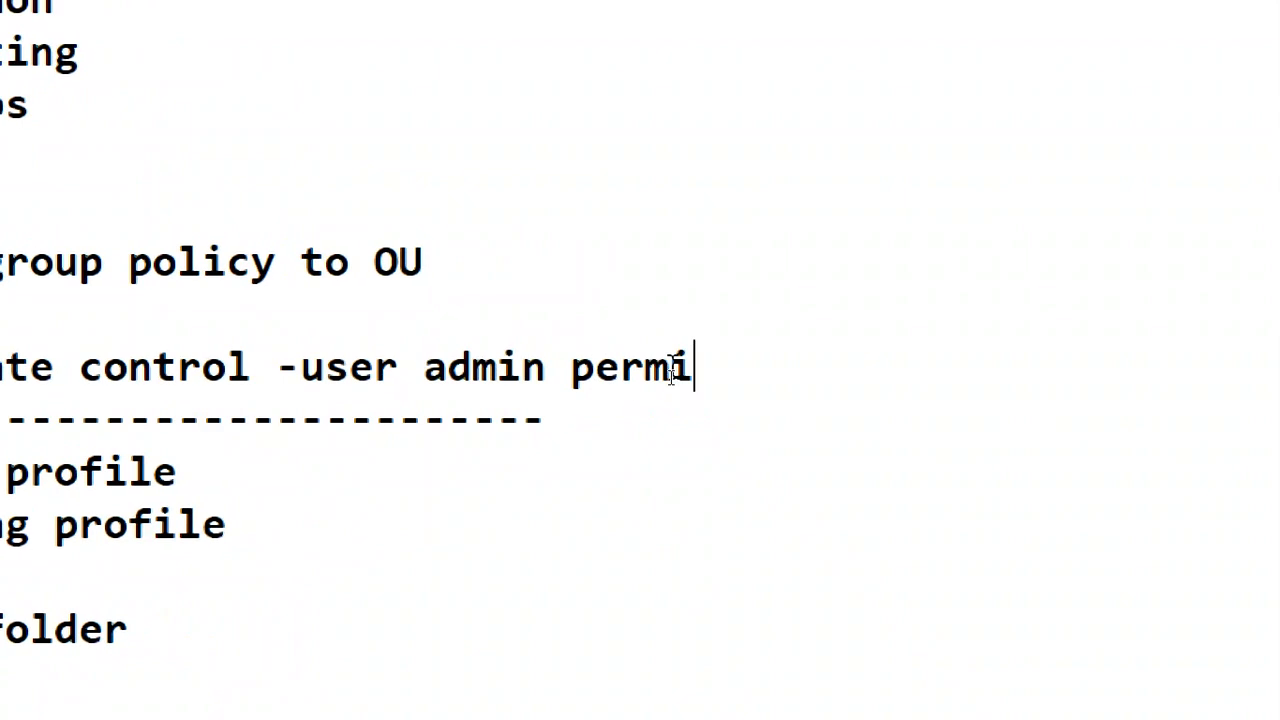
type("ssion ")
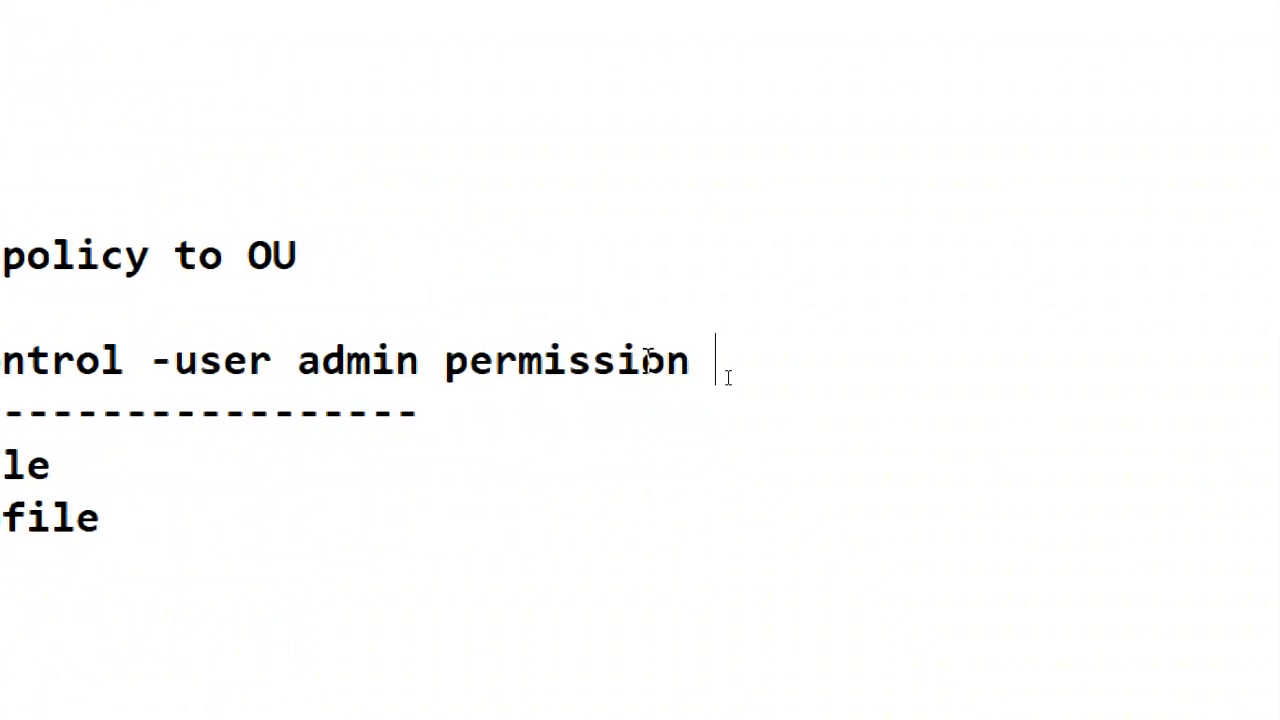
type("on OU")
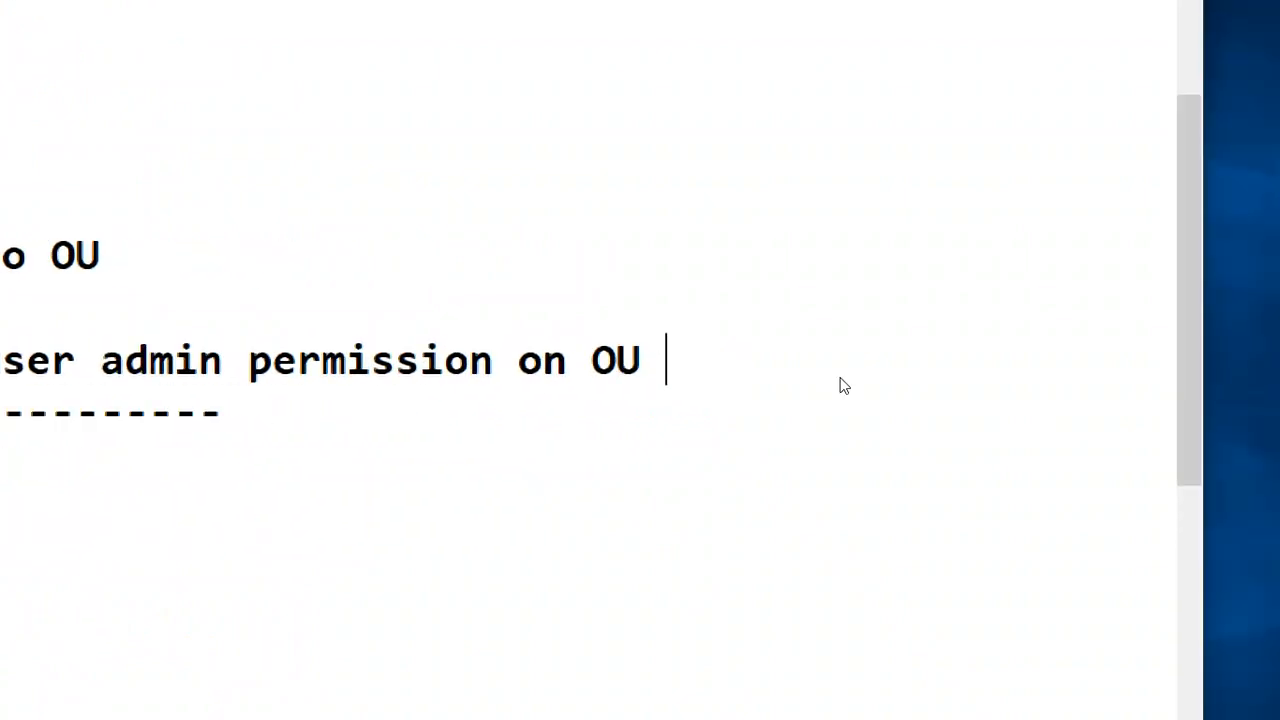
Reword the note to '-user get some administrative permission on a OU'
key("ctrl+Left")
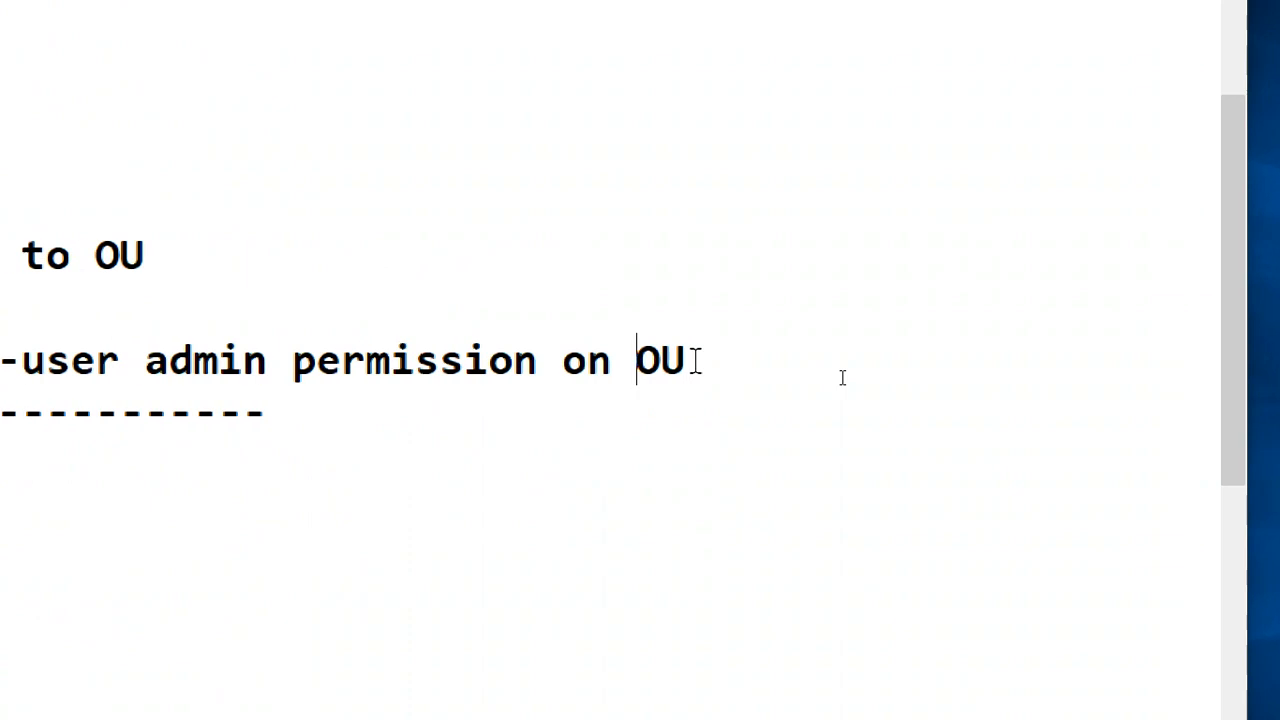
type("ate control")
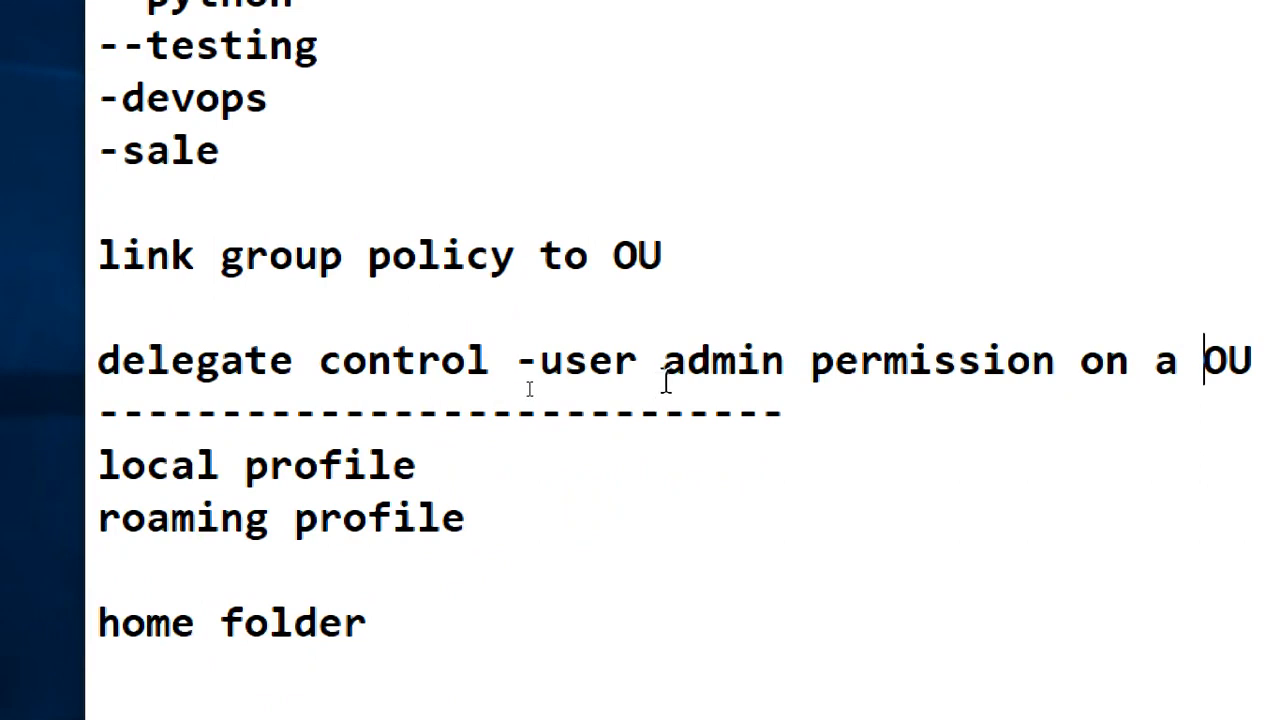
left_click(789, 368)
type("ce")
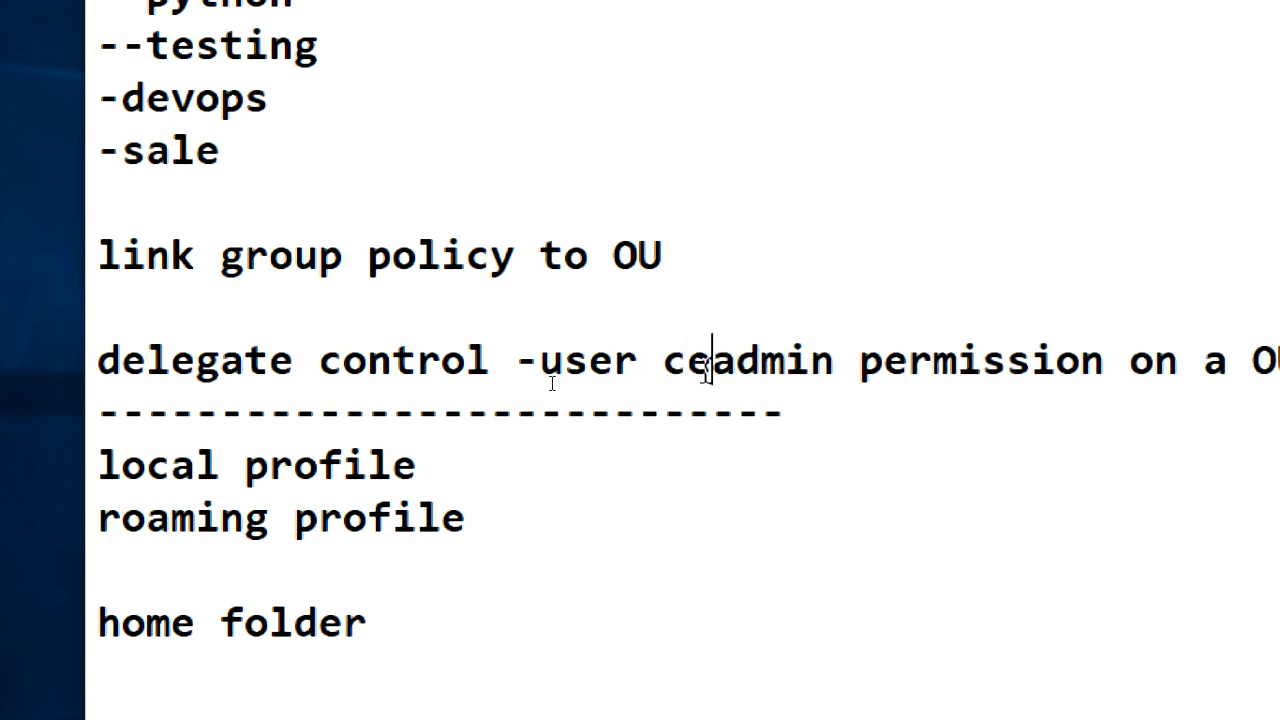
key("BackSpace")
key("BackSpace")
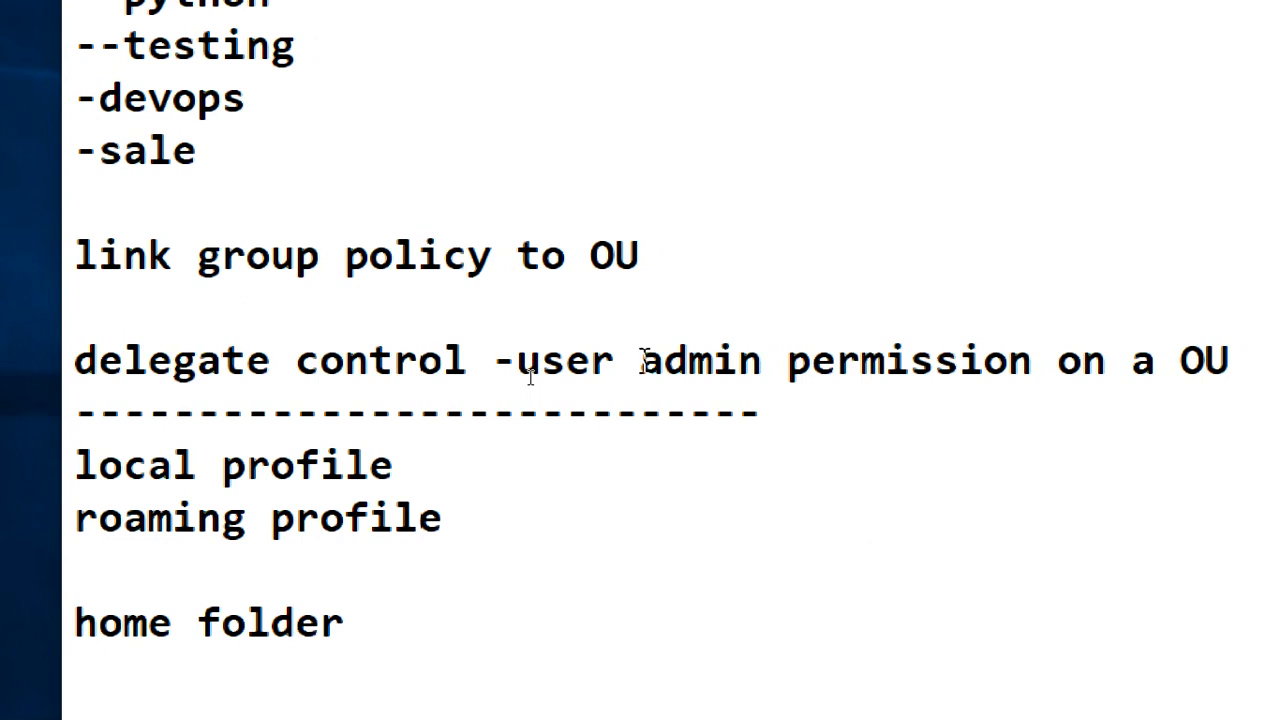
type("some adm")
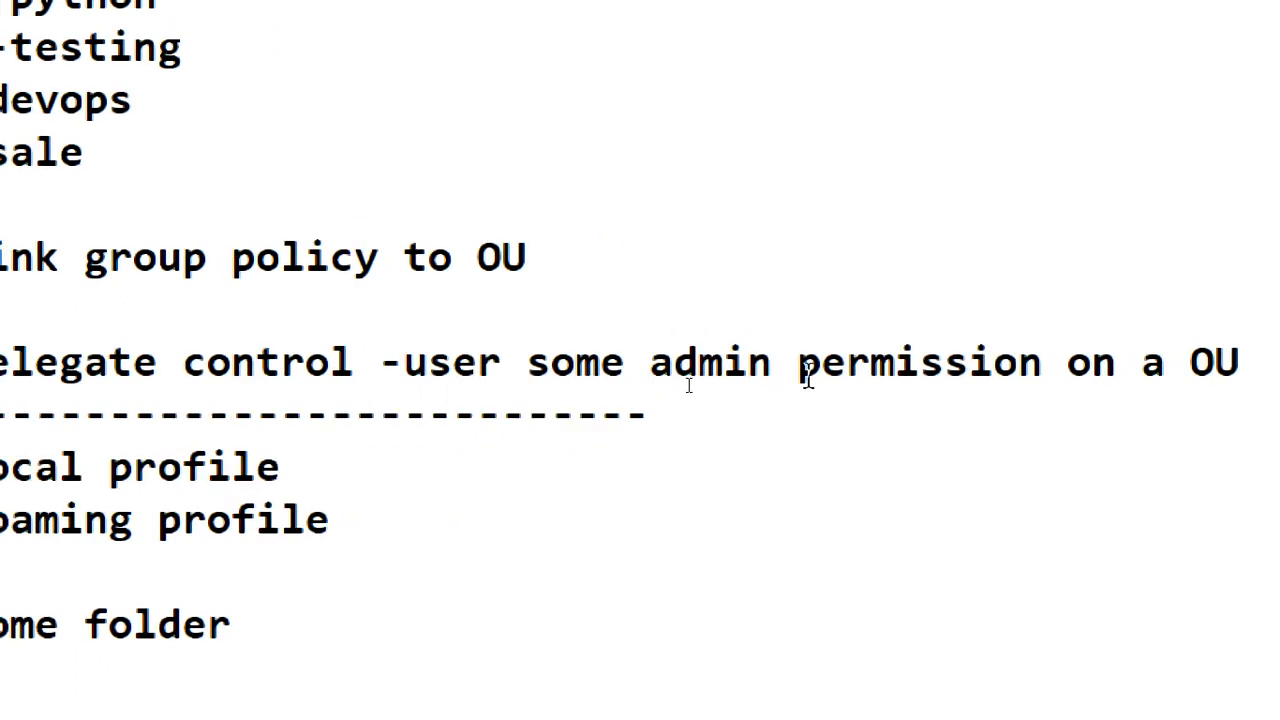
type("inist")
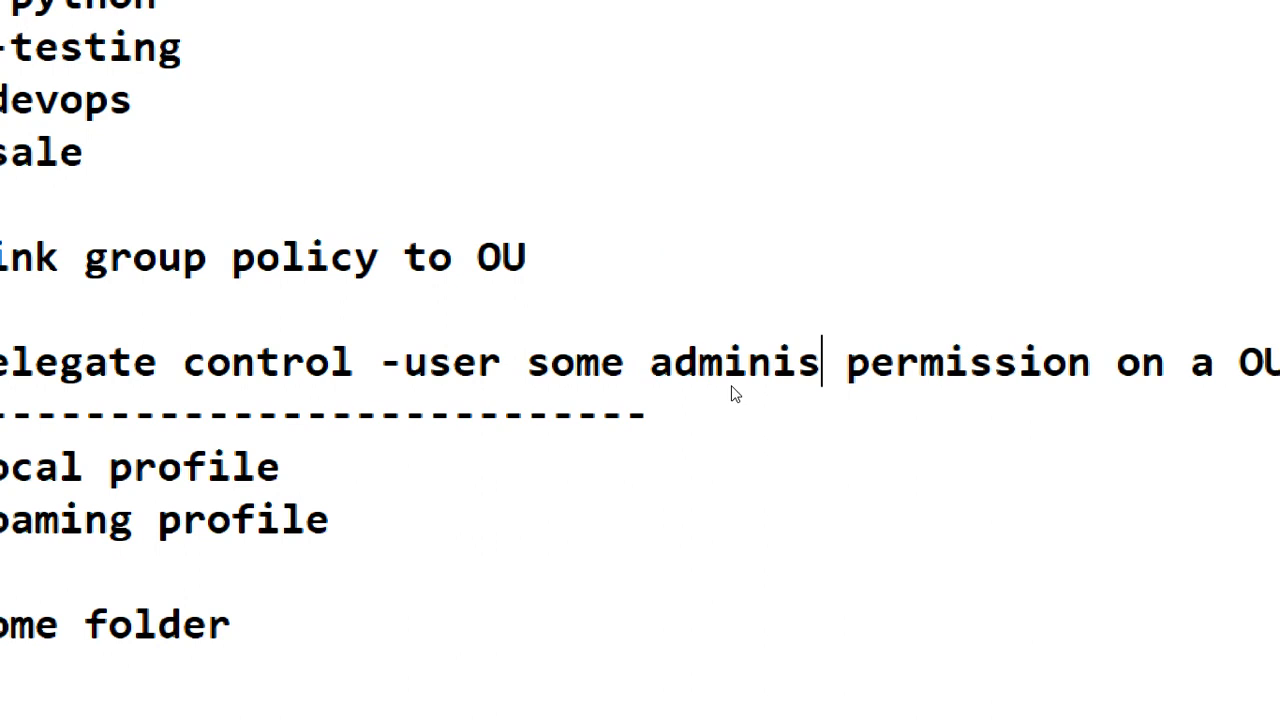
type("ra")
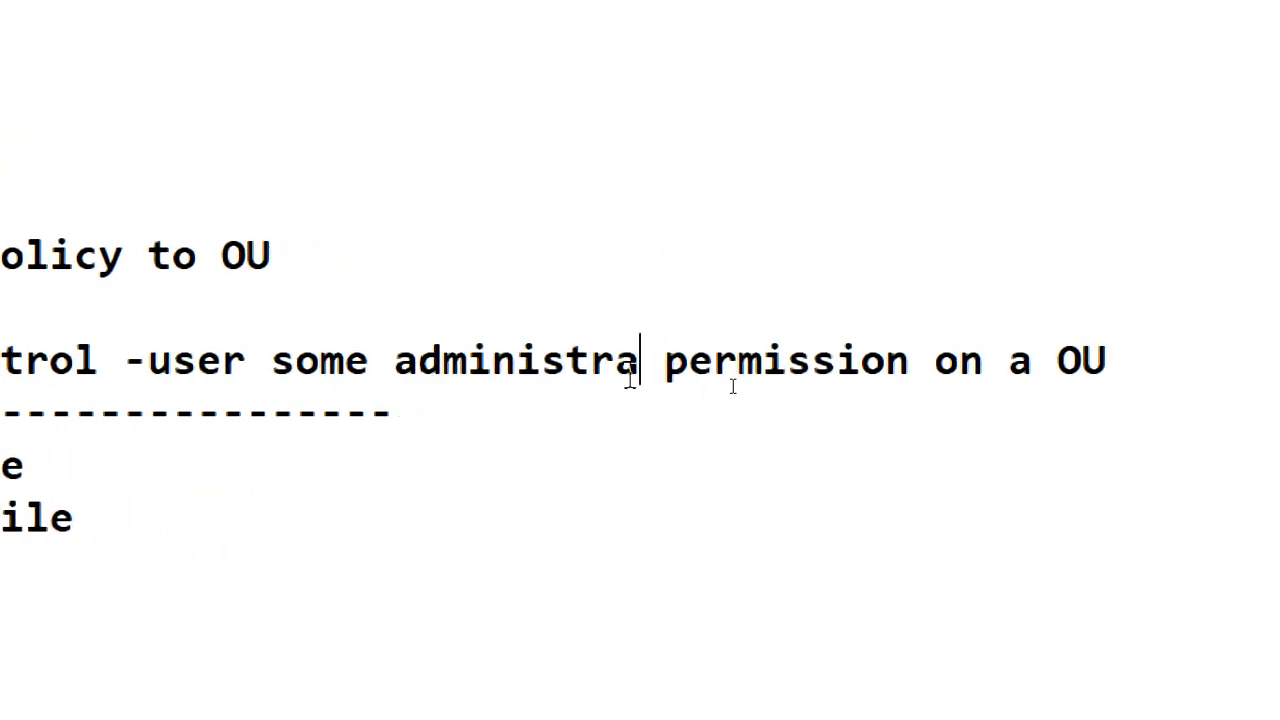
type("tive")
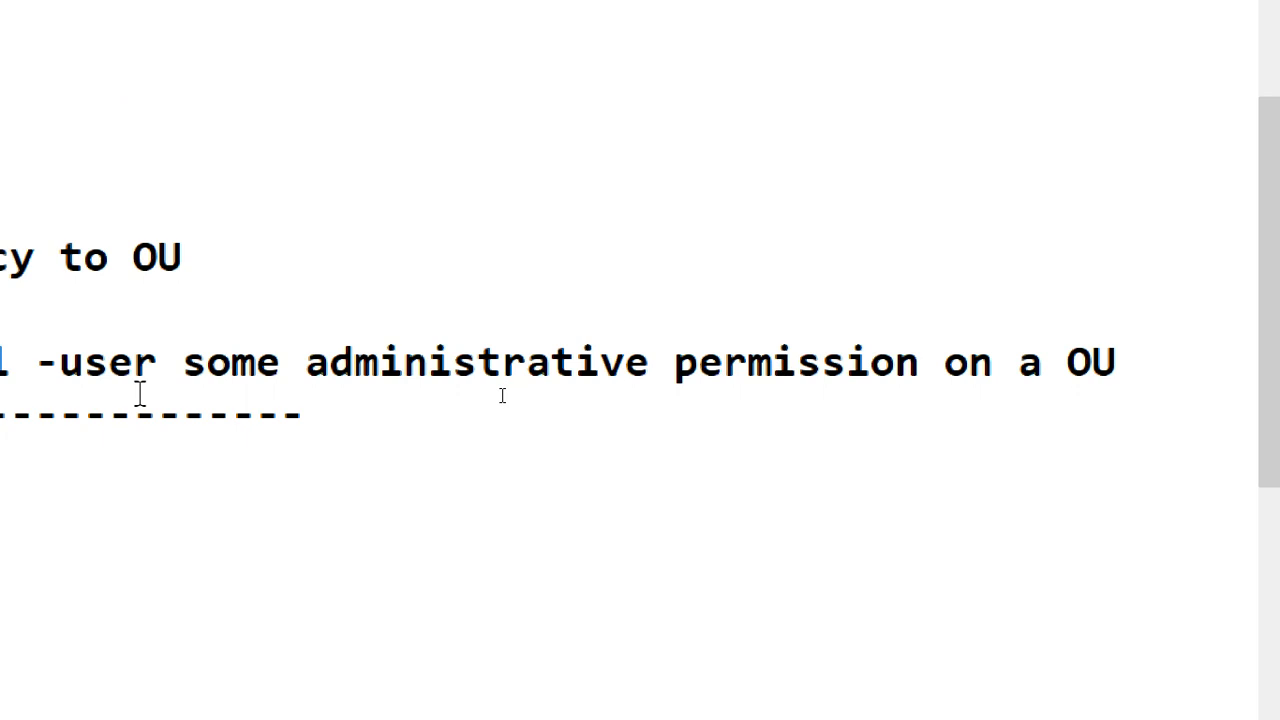
left_click(156, 366)
type("get")
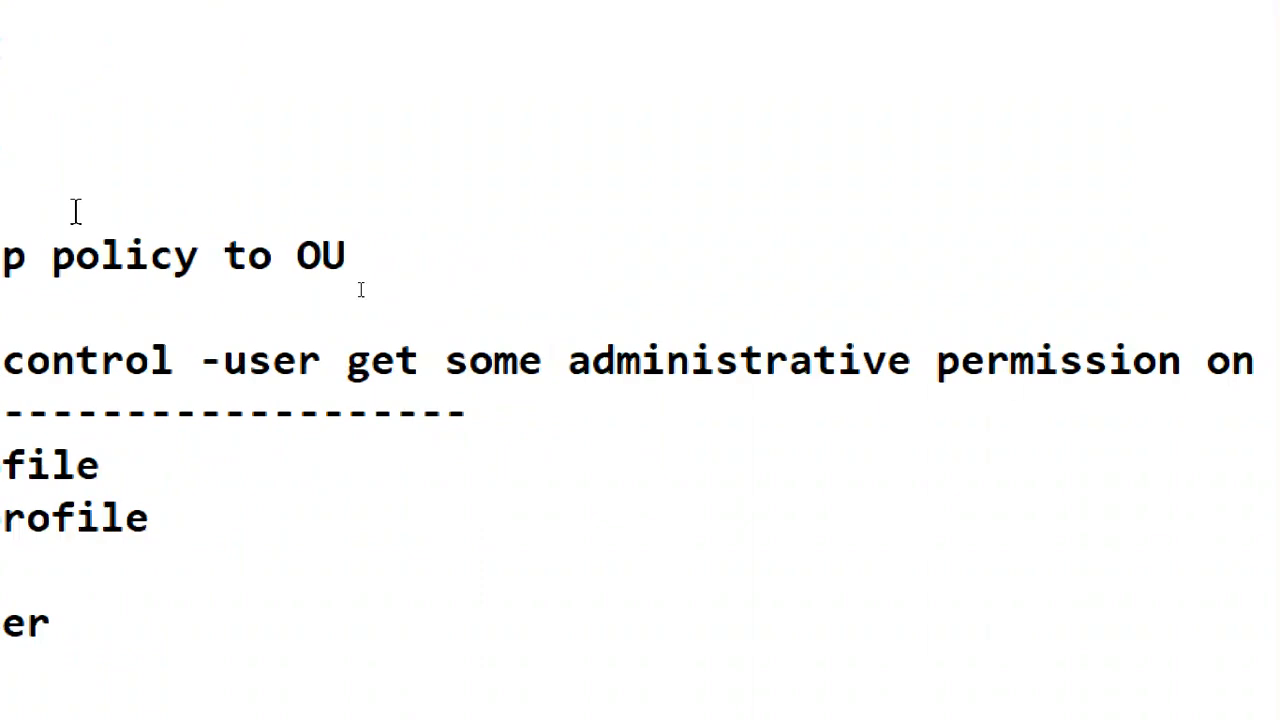
Highlight the container lines in the notes to point them out
left_click(446, 533)
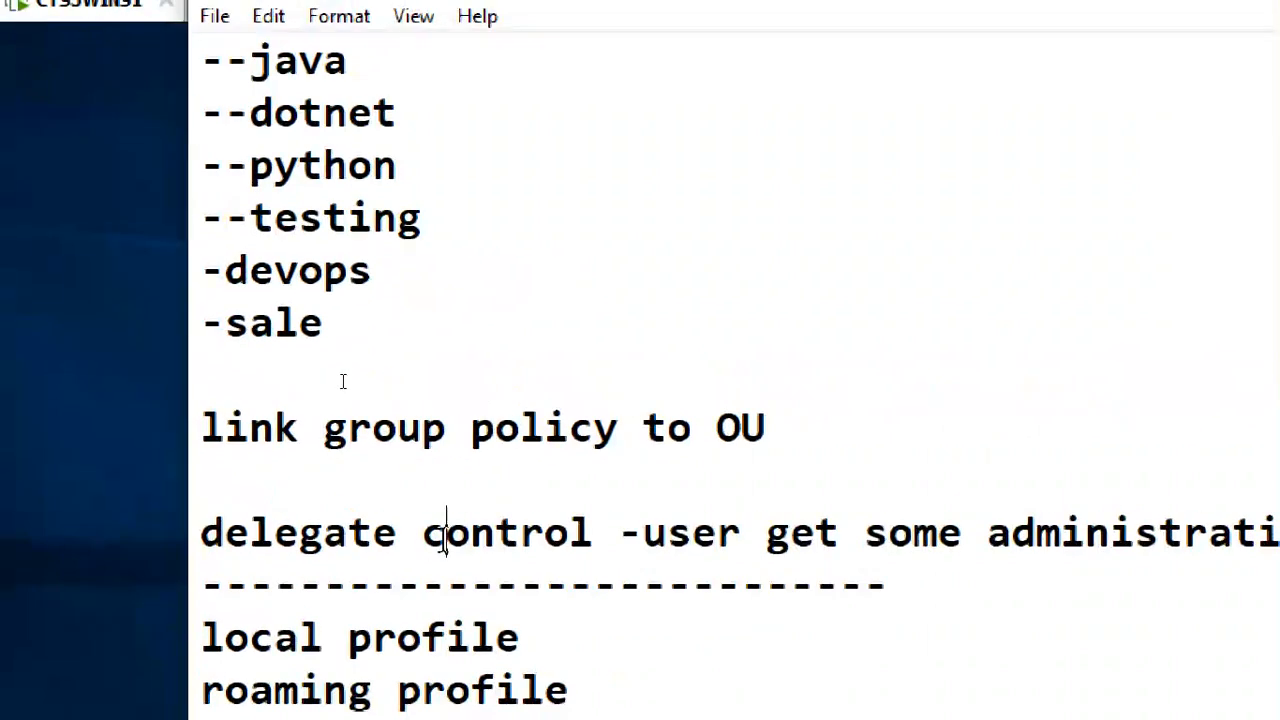
scroll(456, 370, "up", 3)
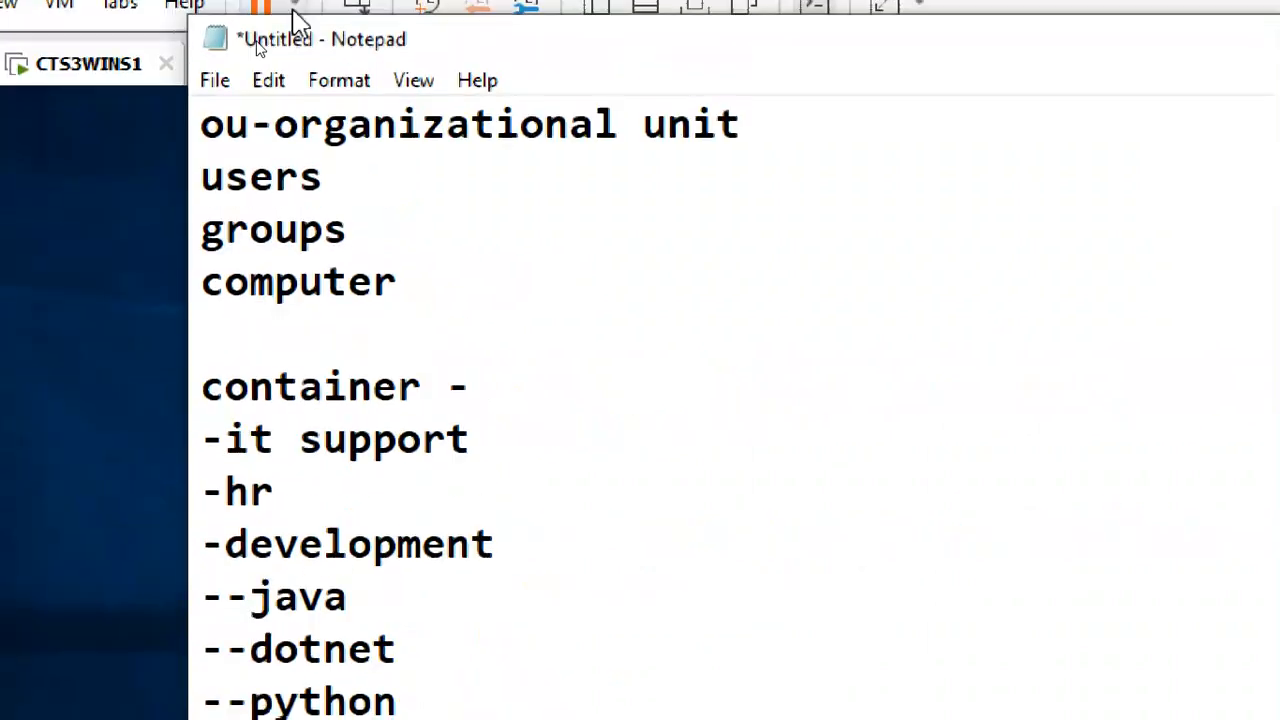
left_click_drag(203, 112, 457, 323)
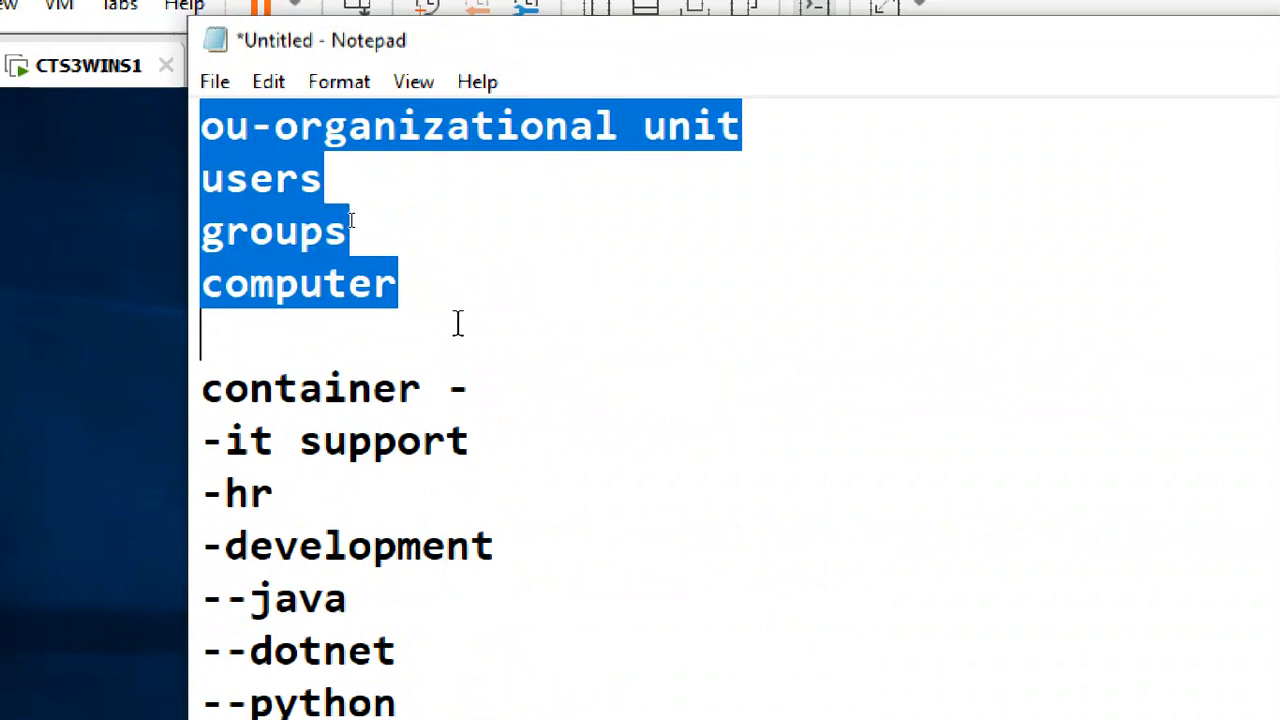
scroll(605, 302, "down", 2)
scroll(605, 302, "up", 2)
scroll(605, 308, "down", 1)
left_click_drag(376, 235, 380, 563)
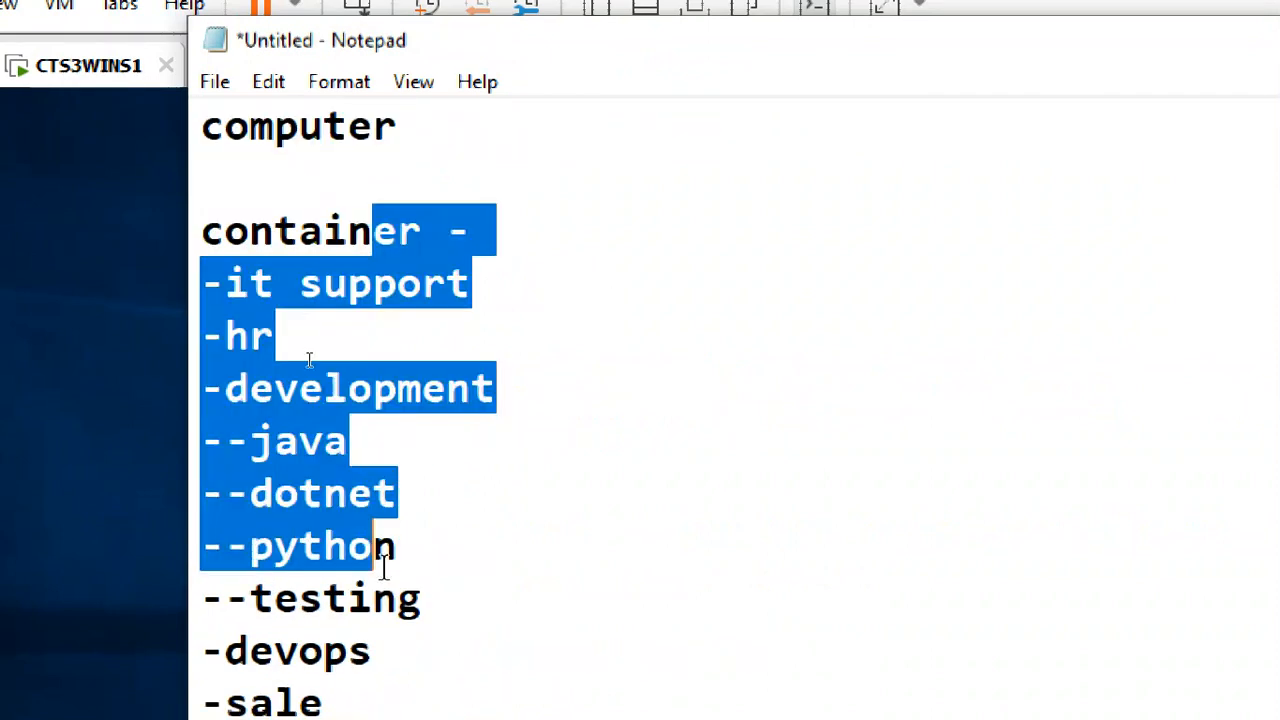
left_click(545, 500)
Point out the group policy to OU line, then insert '/group' after '-user'
left_click_drag(216, 283, 470, 283)
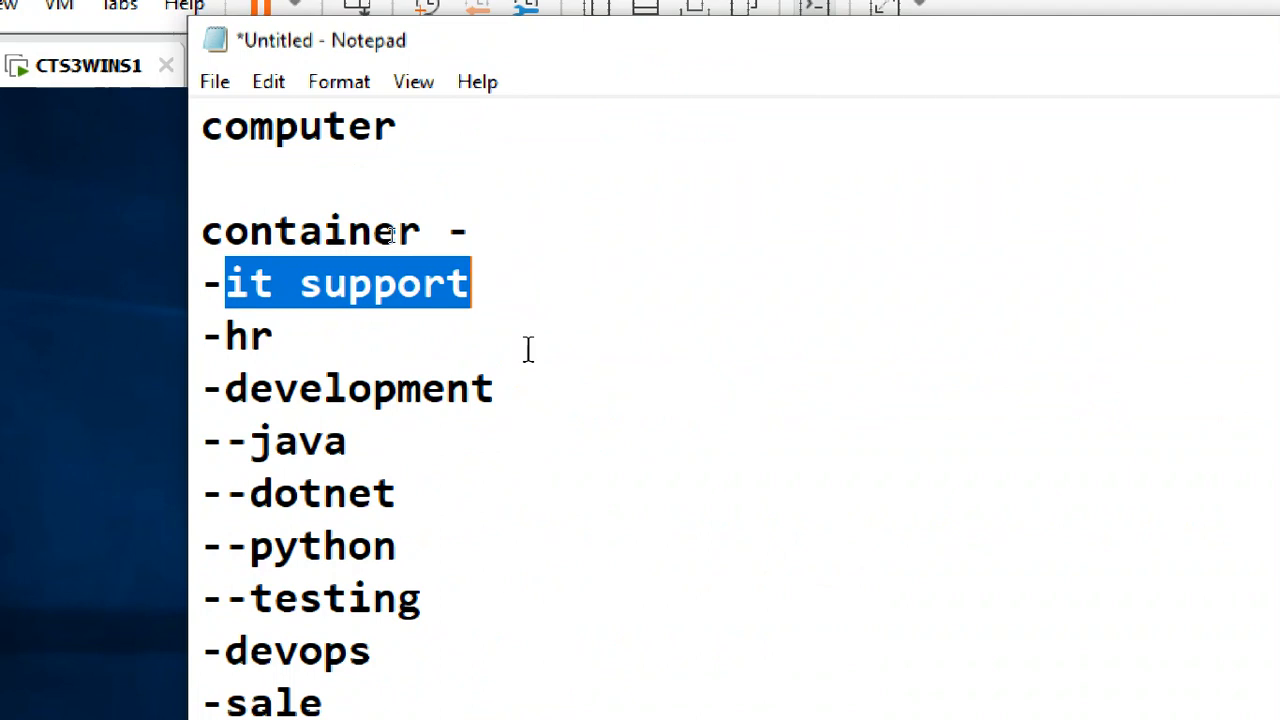
scroll(545, 432, "down", 3)
left_click_drag(287, 345, 797, 323)
left_click(755, 375)
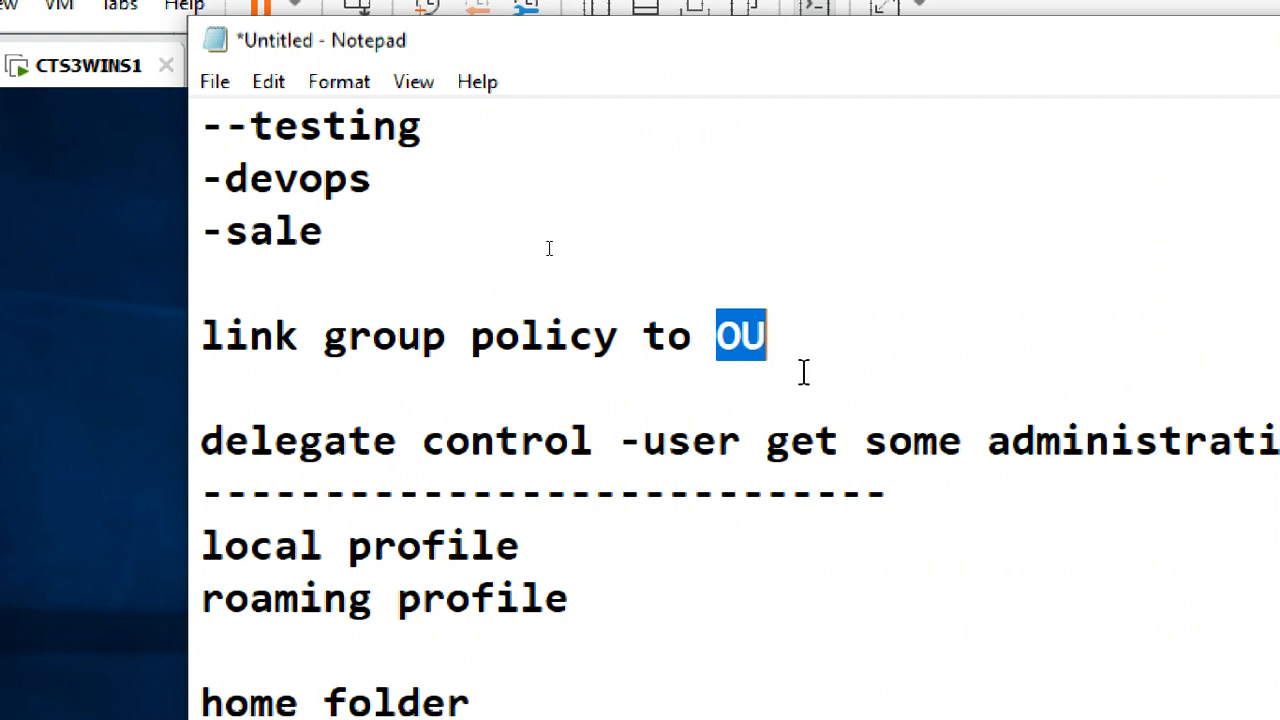
left_click(521, 441)
left_click_drag(717, 335, 771, 352)
left_click(742, 436)
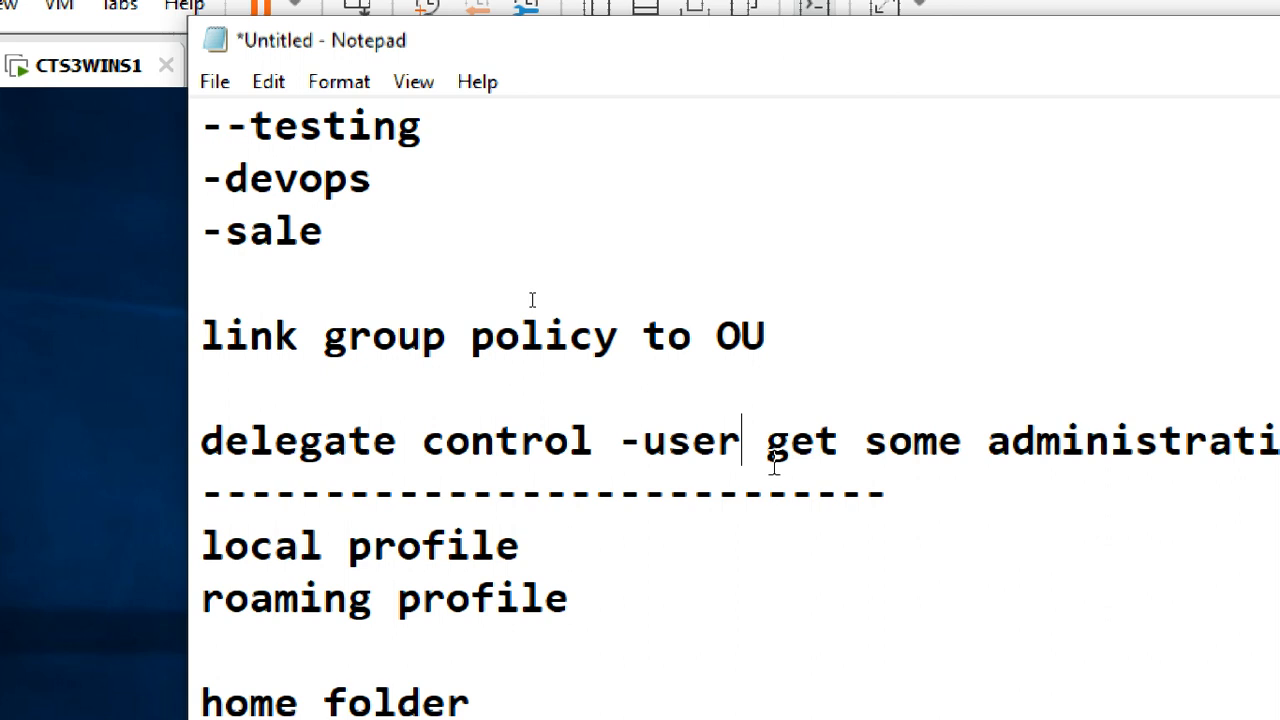
type("/")
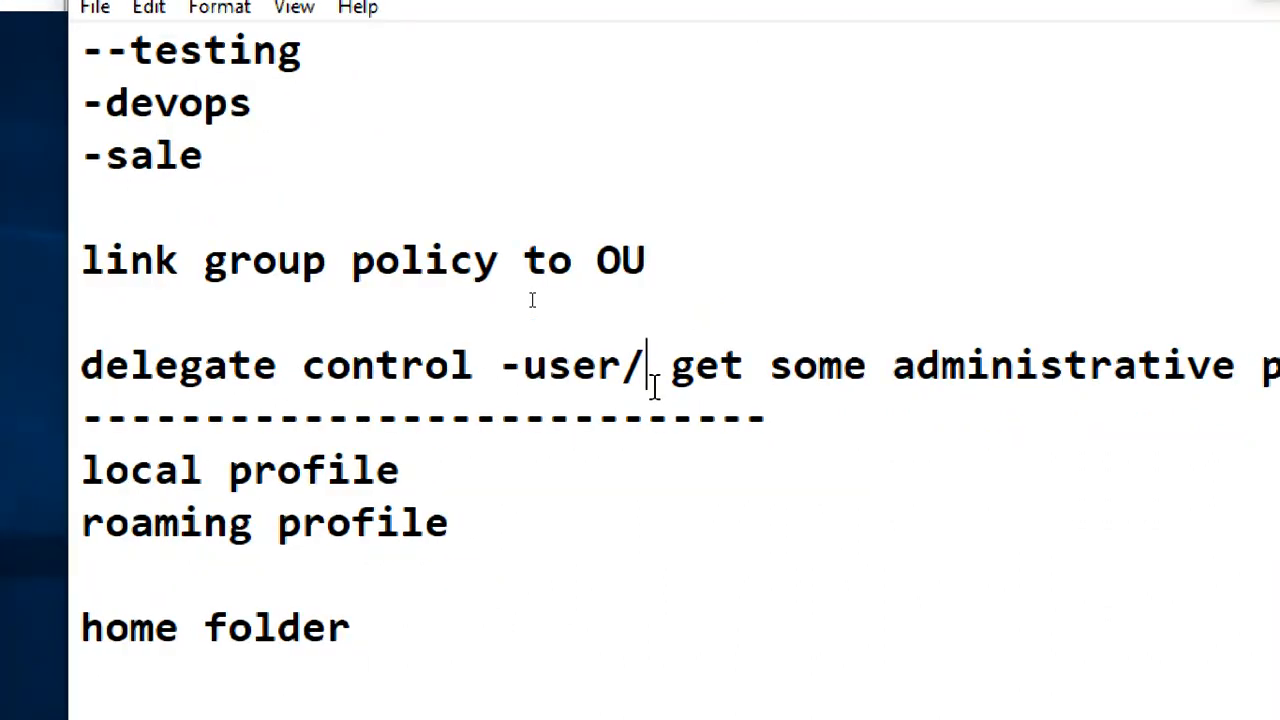
type("group")
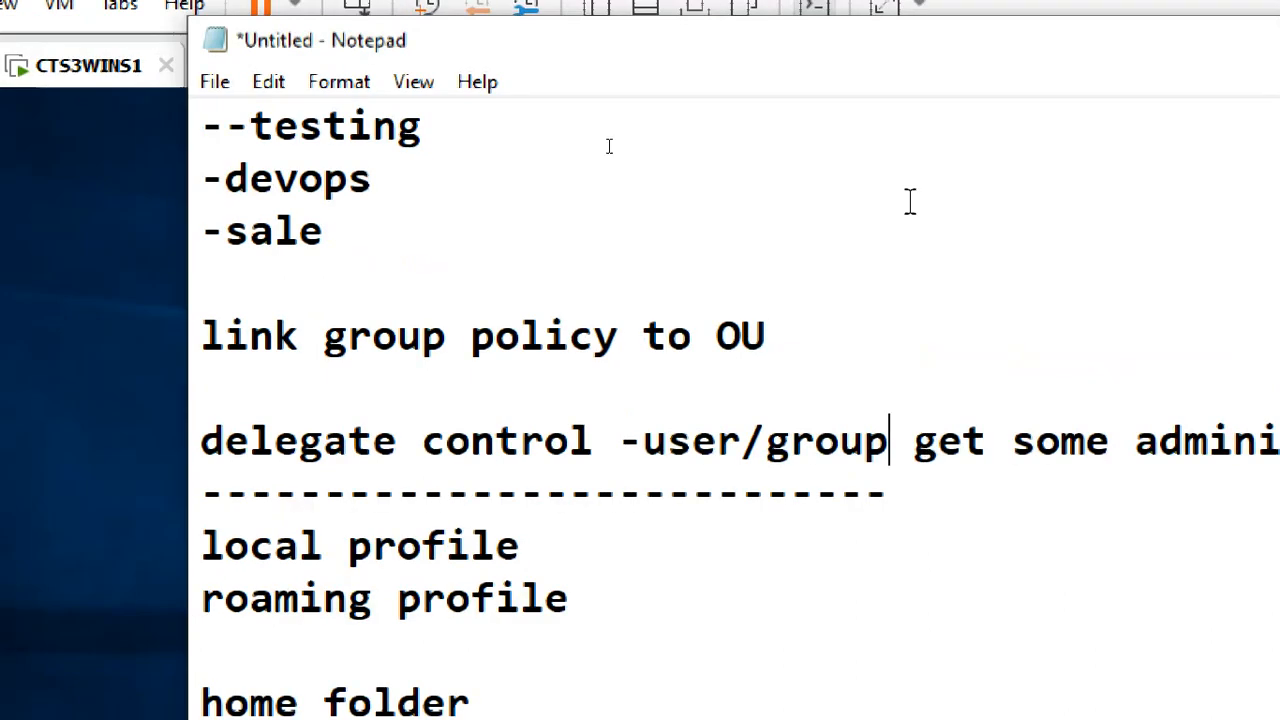
Reset screen magnification to 100% and minimize the Notepad notes
left_click(1000, 533)
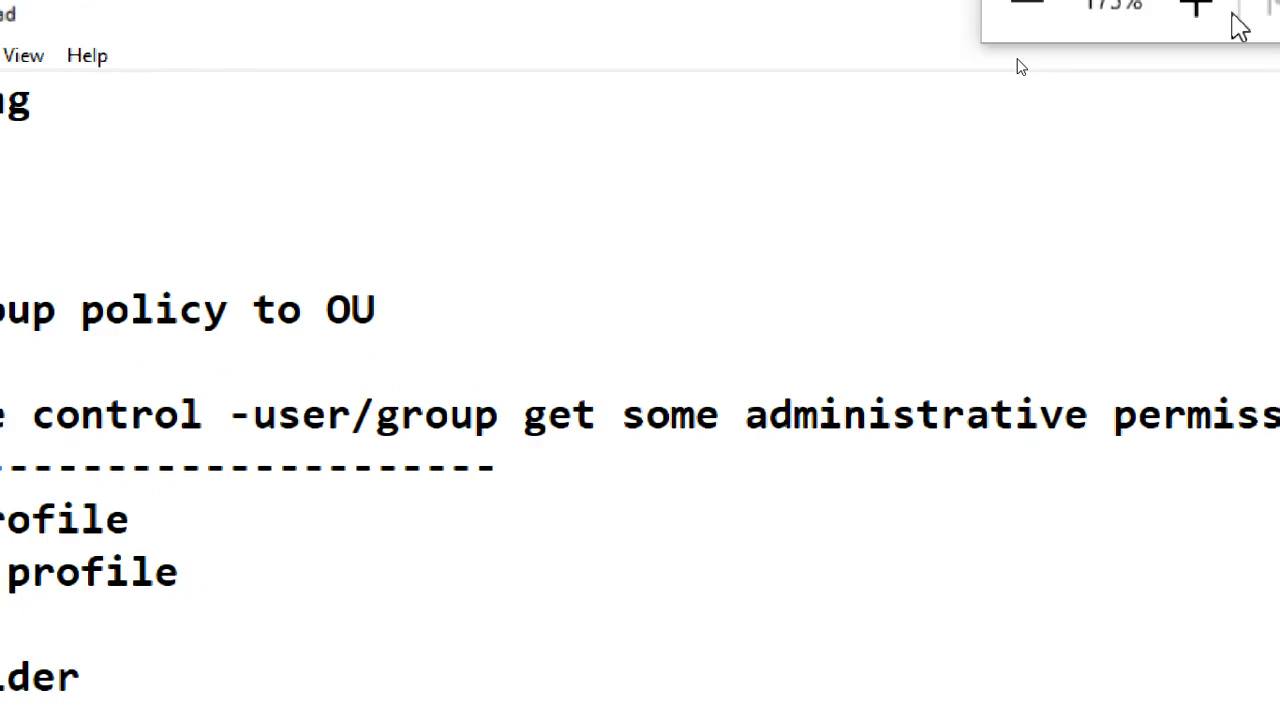
left_click(1004, 20)
left_click(1012, 20)
left_click(1012, 20)
left_click(1012, 20)
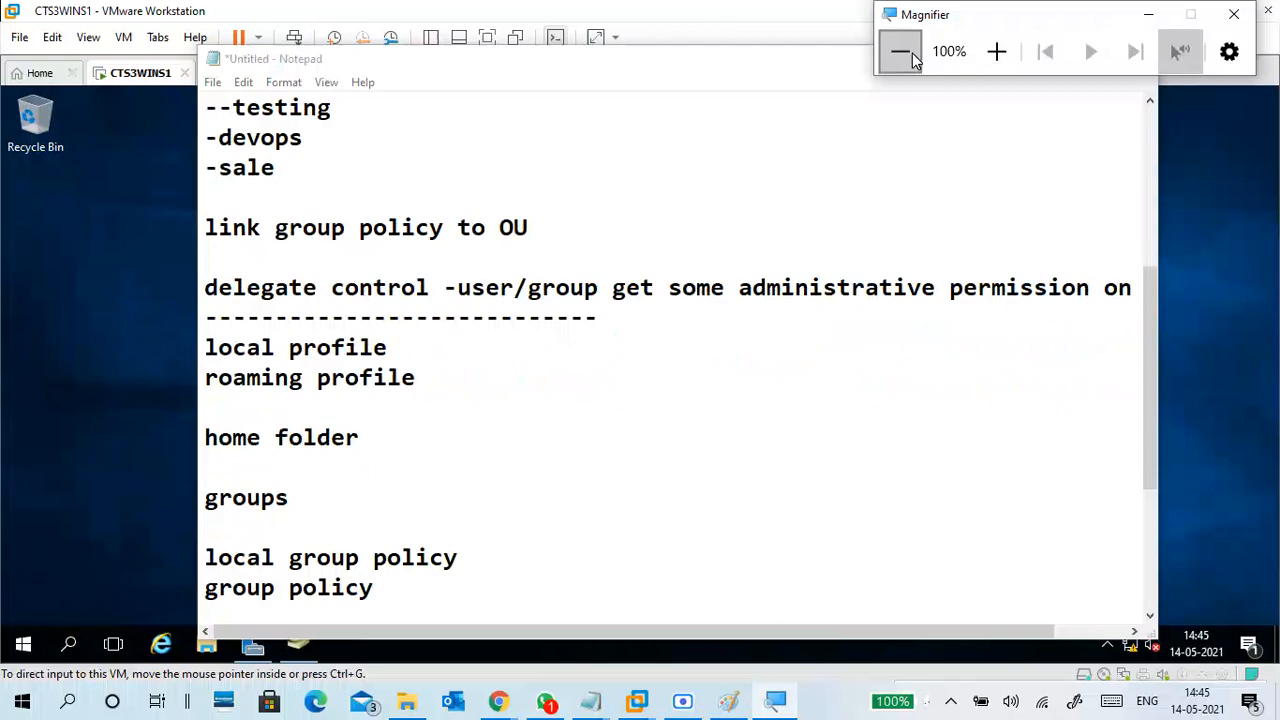
left_click_drag(928, 25, 996, 25)
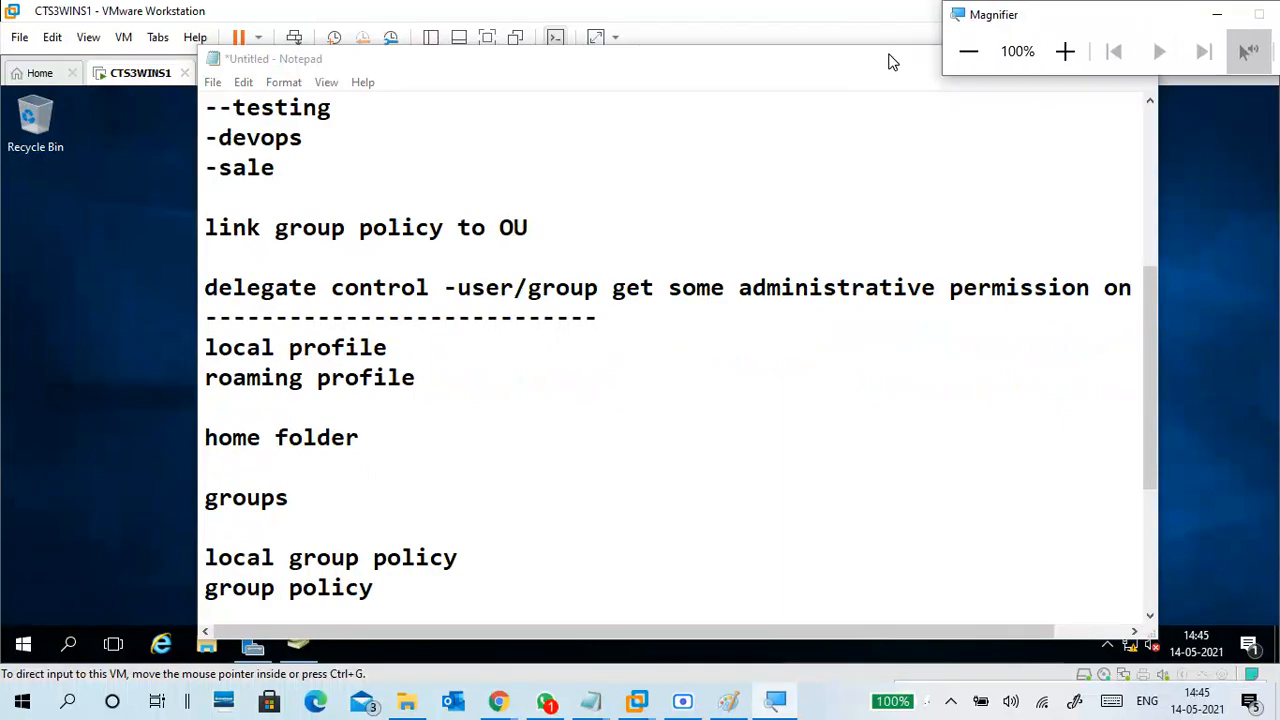
left_click_drag(891, 57, 782, 150)
left_click(838, 141)
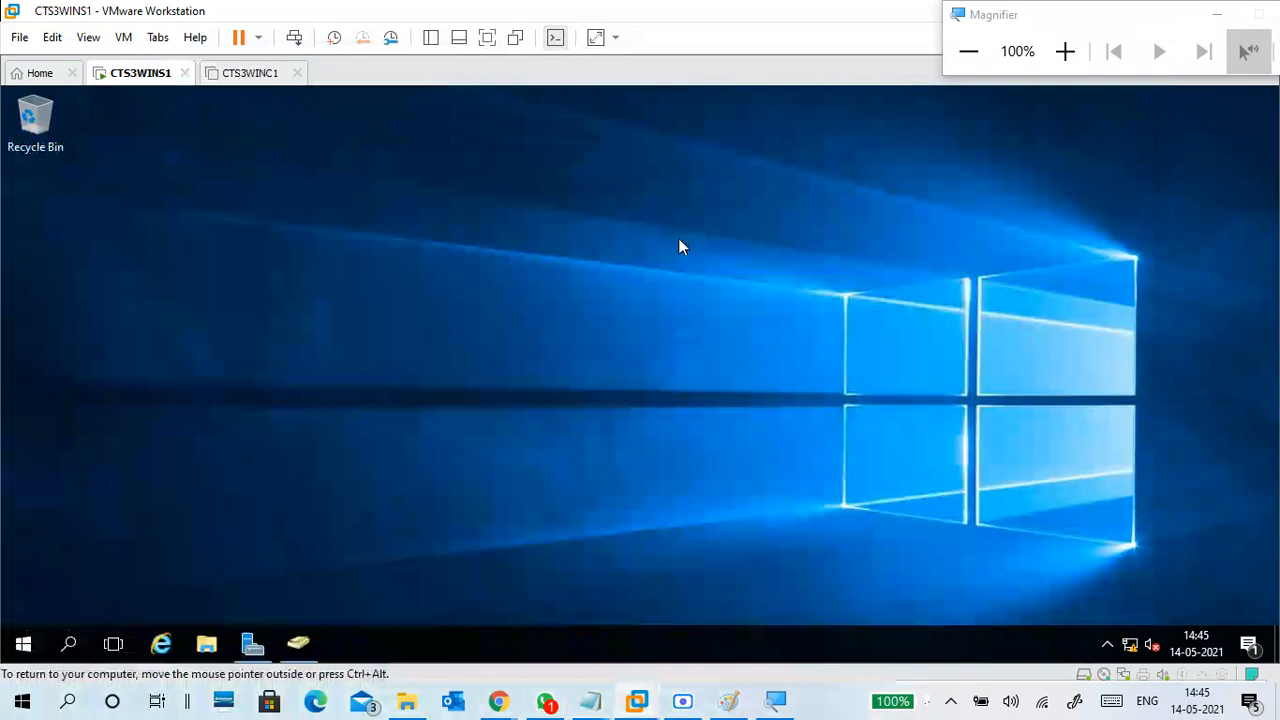
Open Active Directory Users and Computers from the VM taskbar and list latif.com's containers
left_click(302, 645)
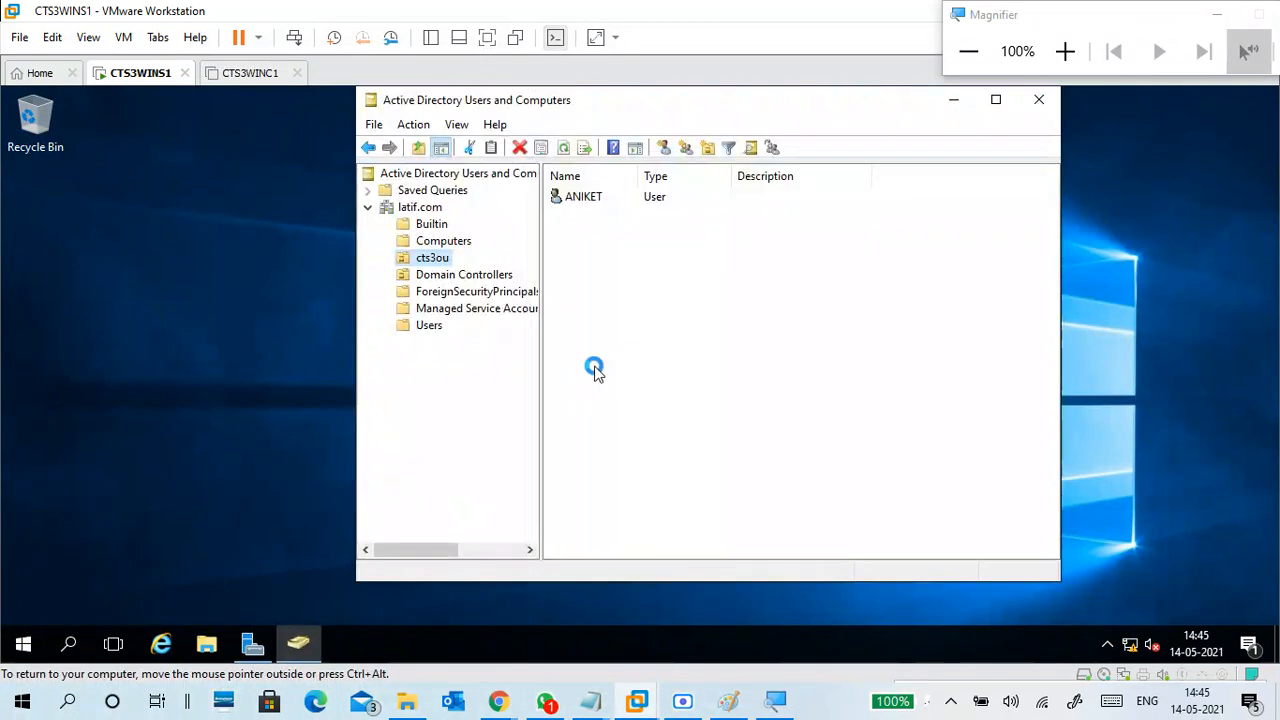
left_click(1065, 51)
left_click(1067, 59)
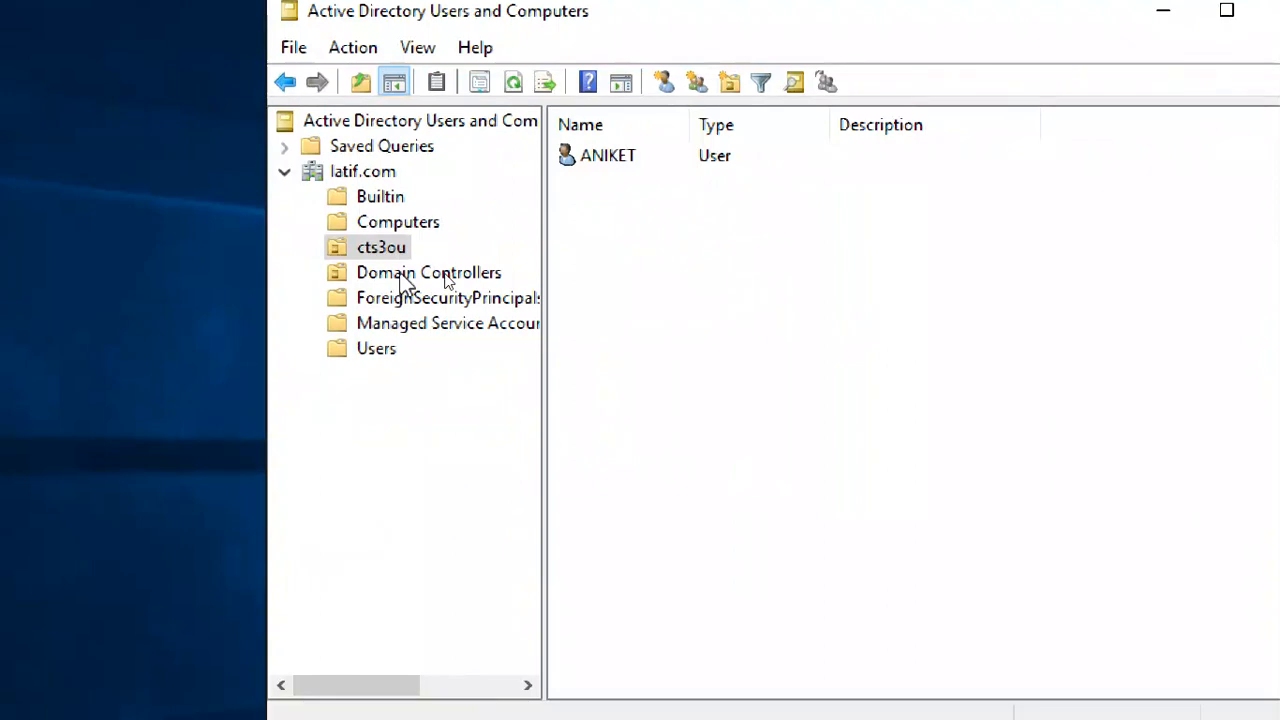
left_click(395, 250)
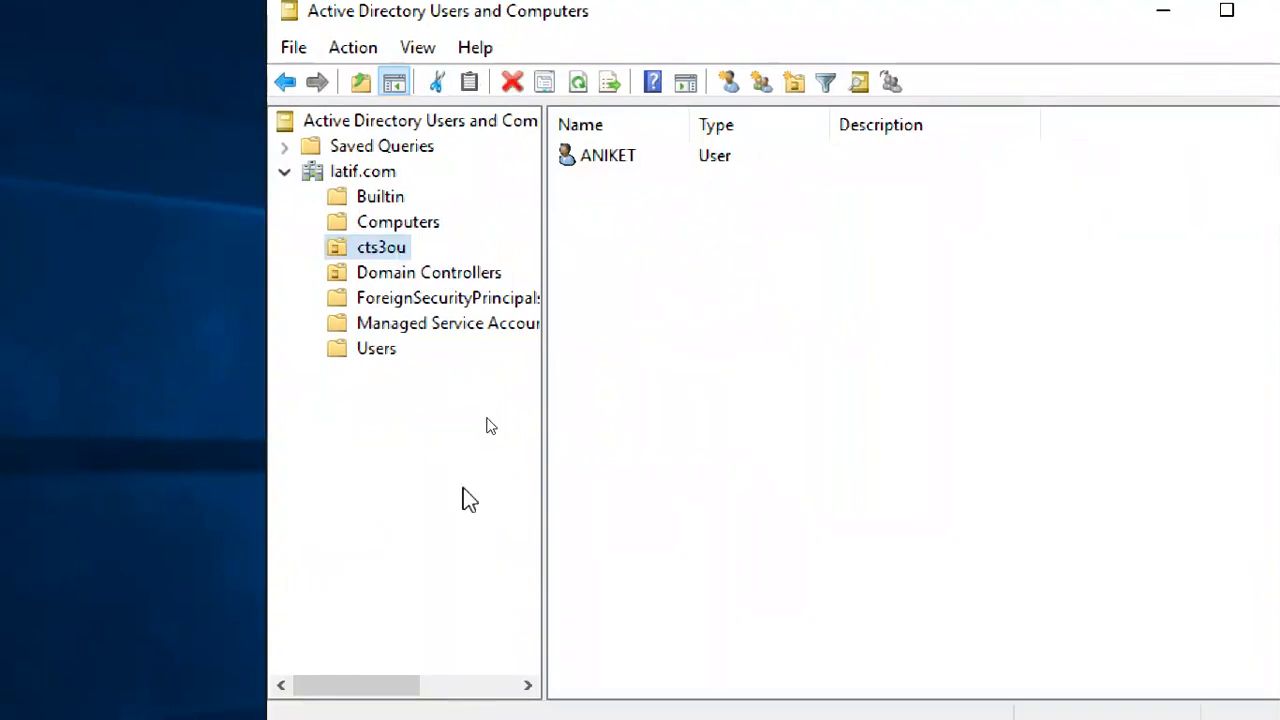
left_click(390, 178)
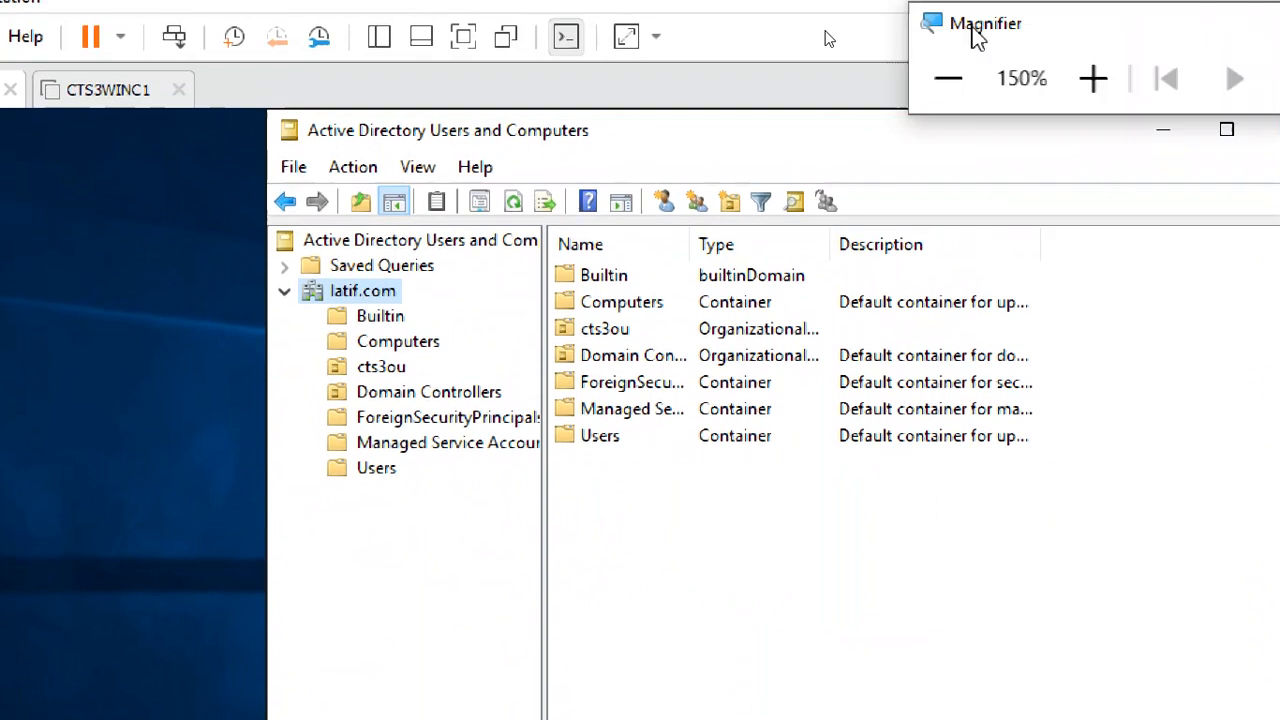
left_click(1093, 79)
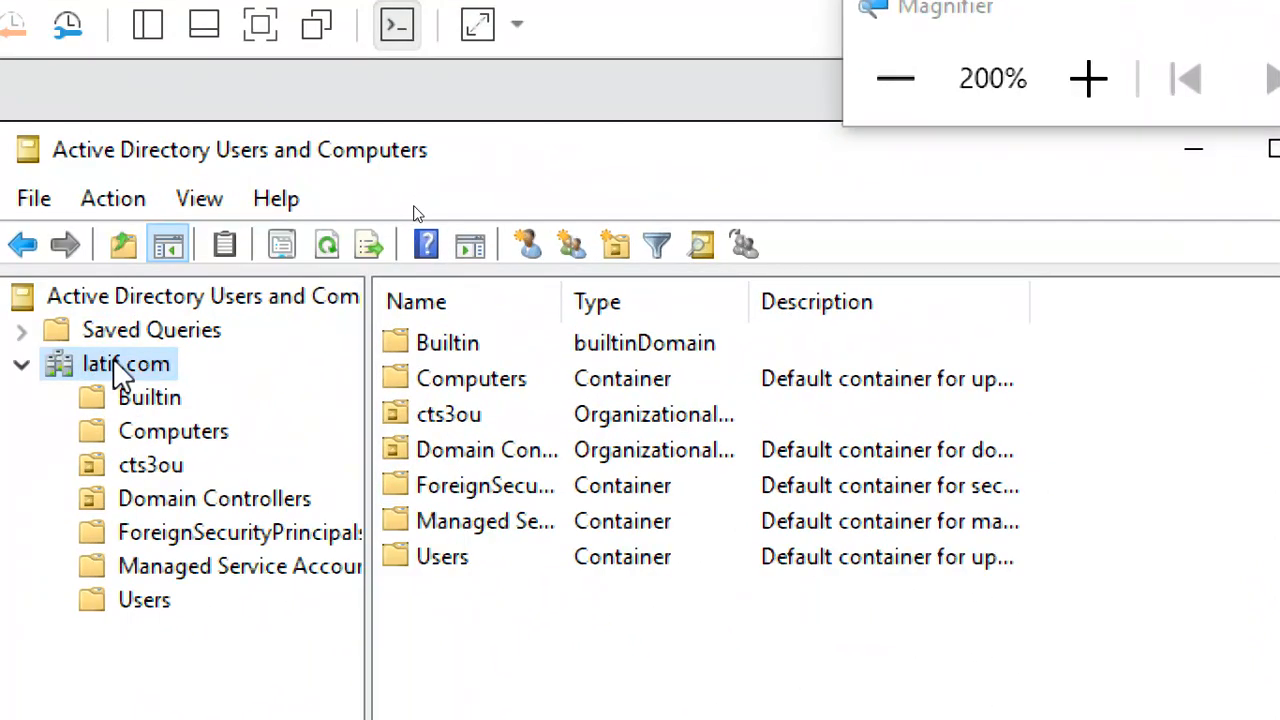
Open the New Organizational Unit dialog from latif.com's New submenu
right_click(115, 360)
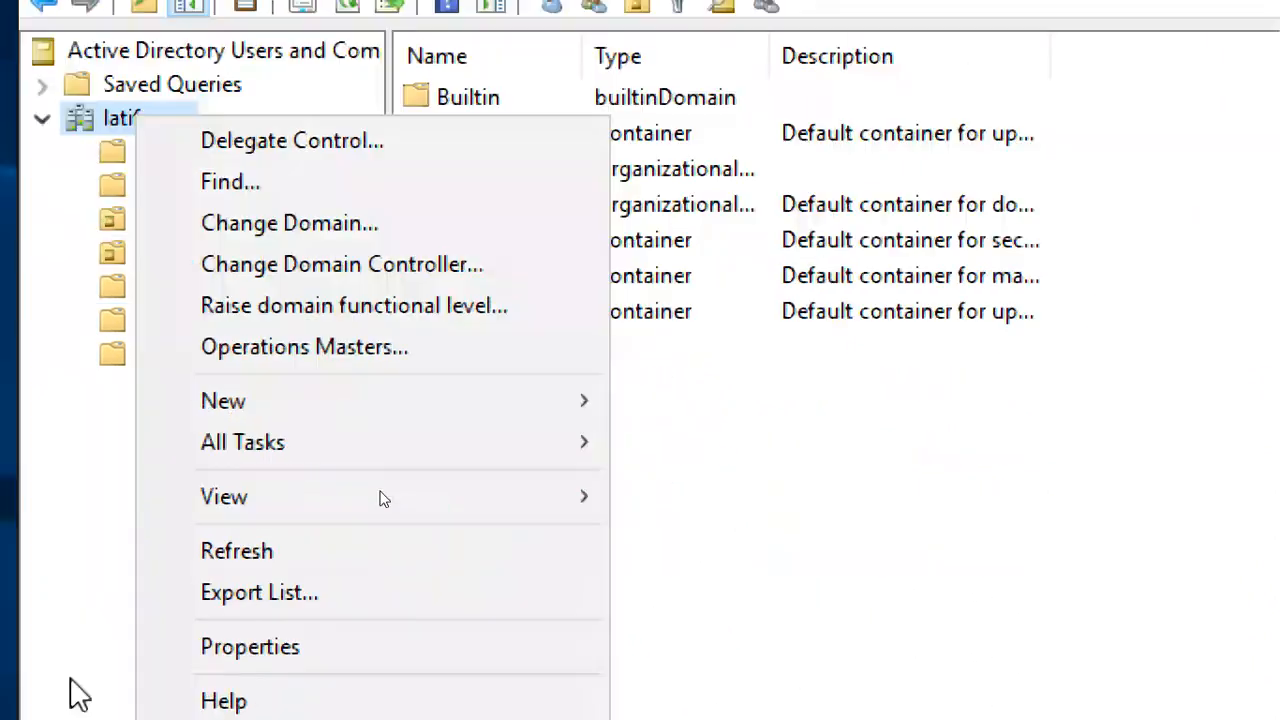
mouse_move(394, 318)
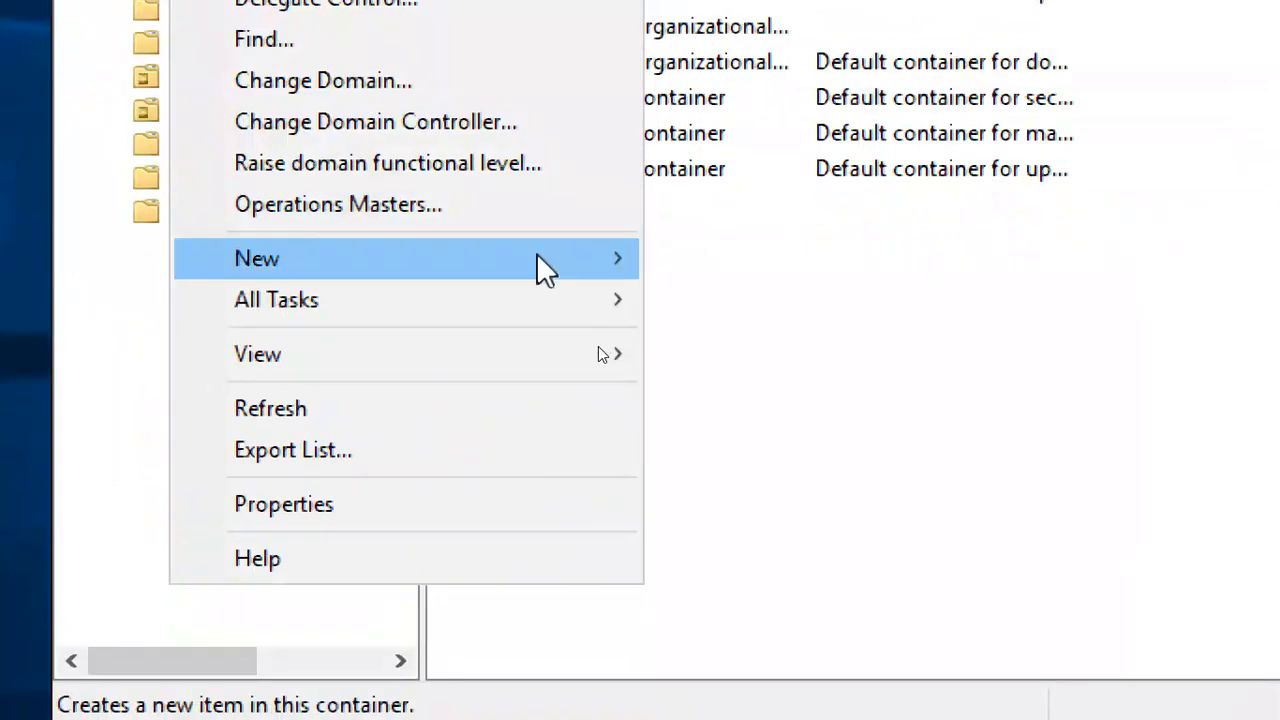
mouse_move(540, 258)
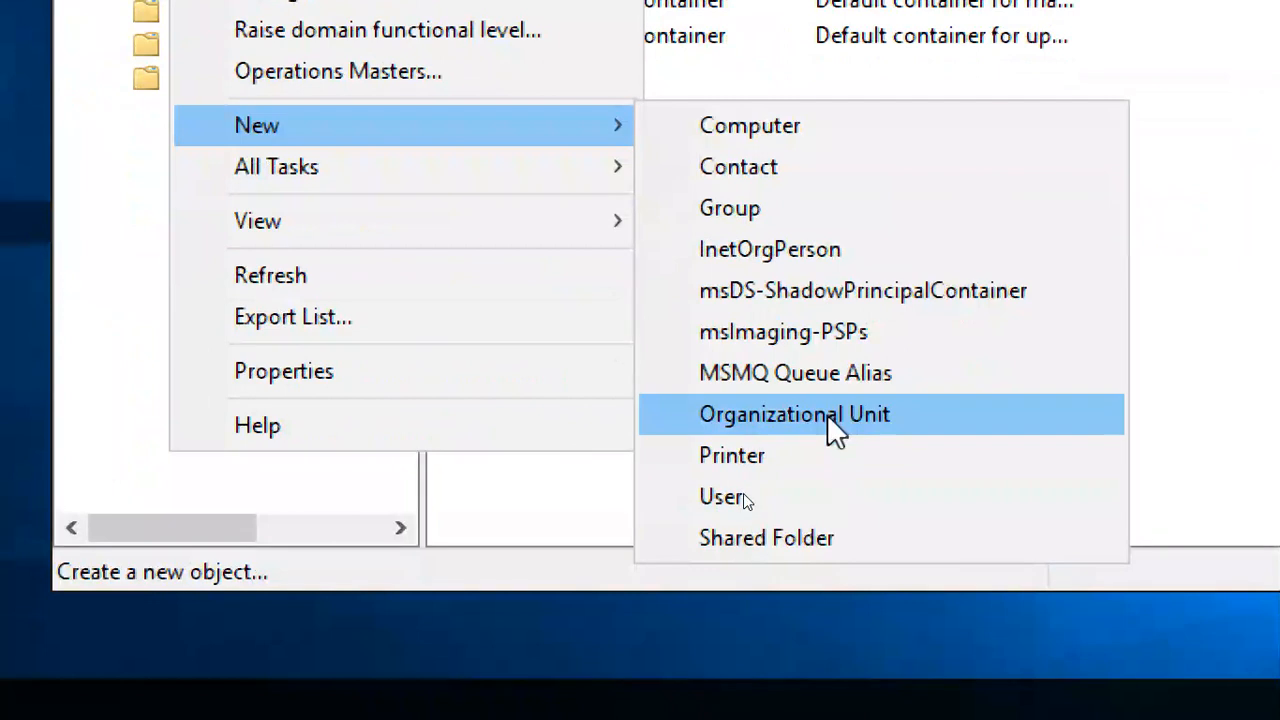
left_click(879, 420)
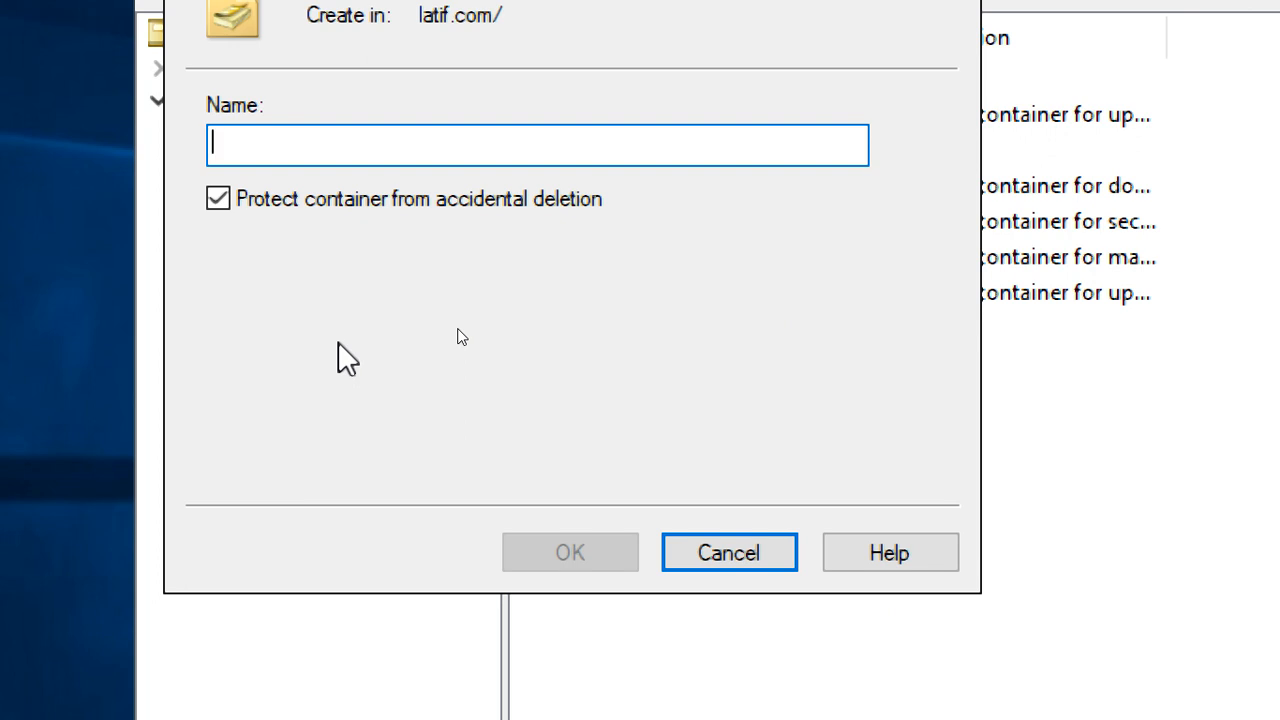
Name the new unit ITSUPPORT, keep accidental-deletion protection on, and create it
left_click(306, 206)
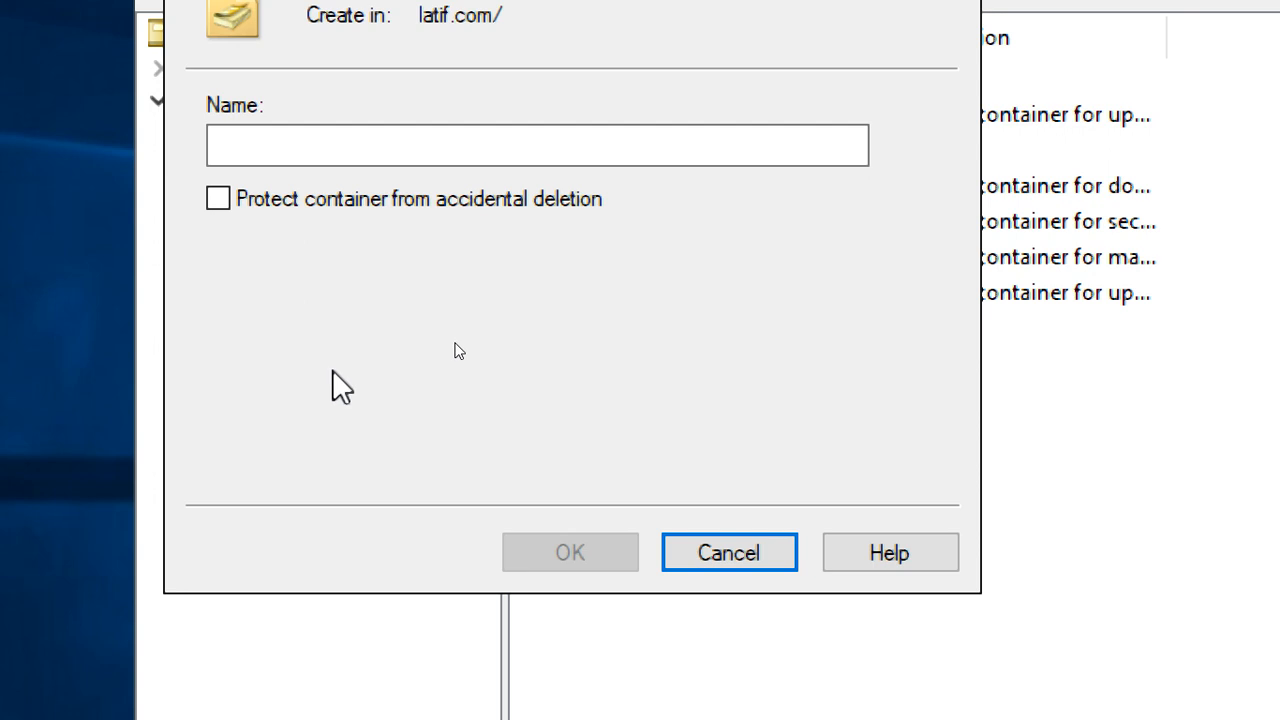
left_click(370, 208)
left_click(340, 147)
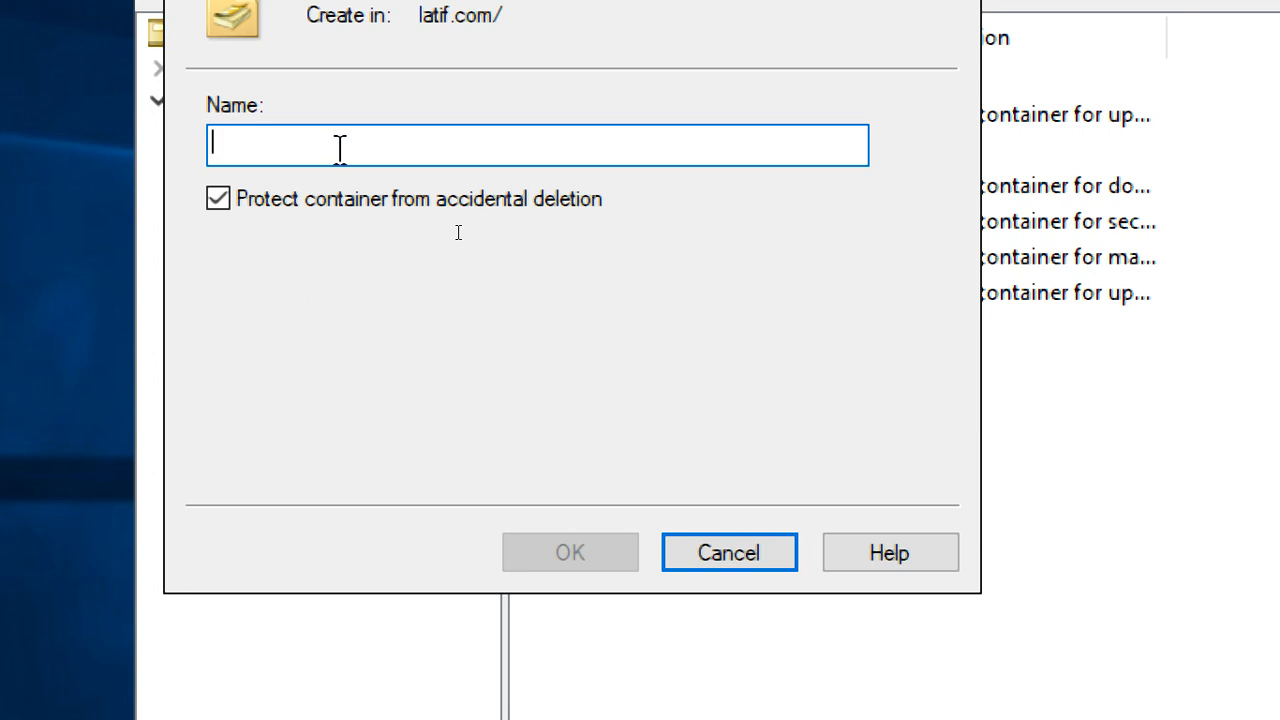
type("ituse")
key("BackSpace")
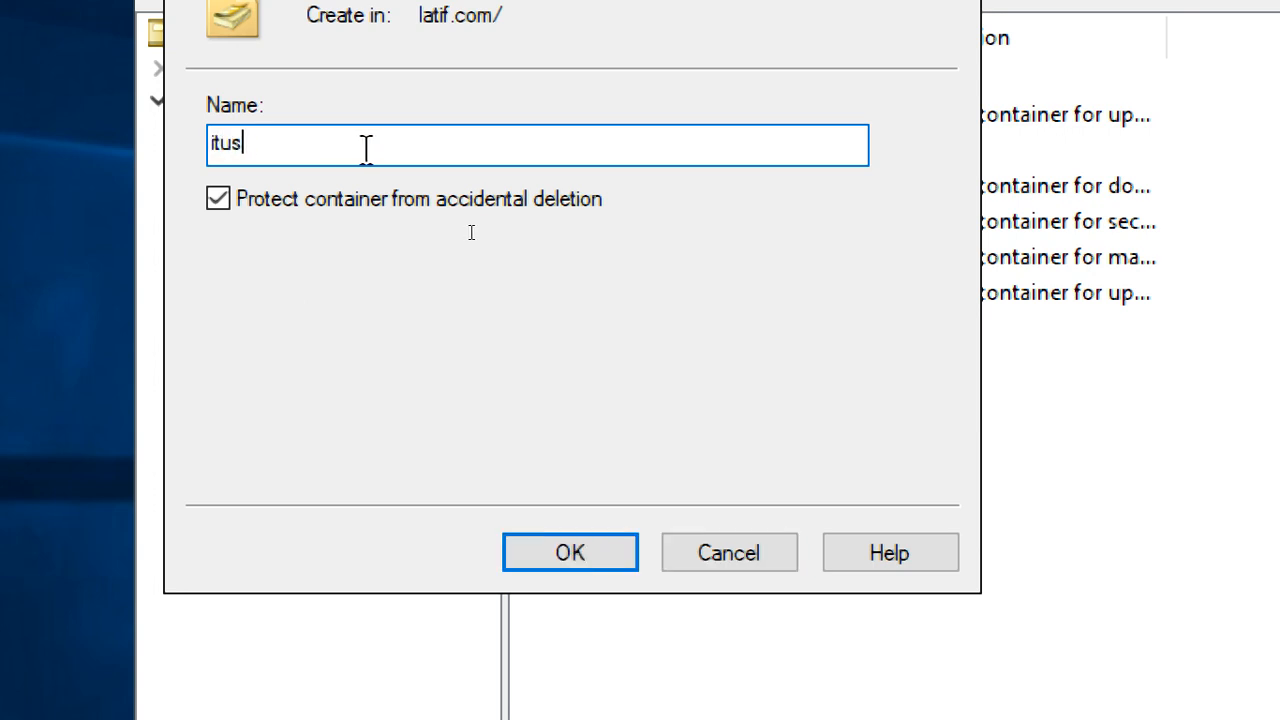
type("support")
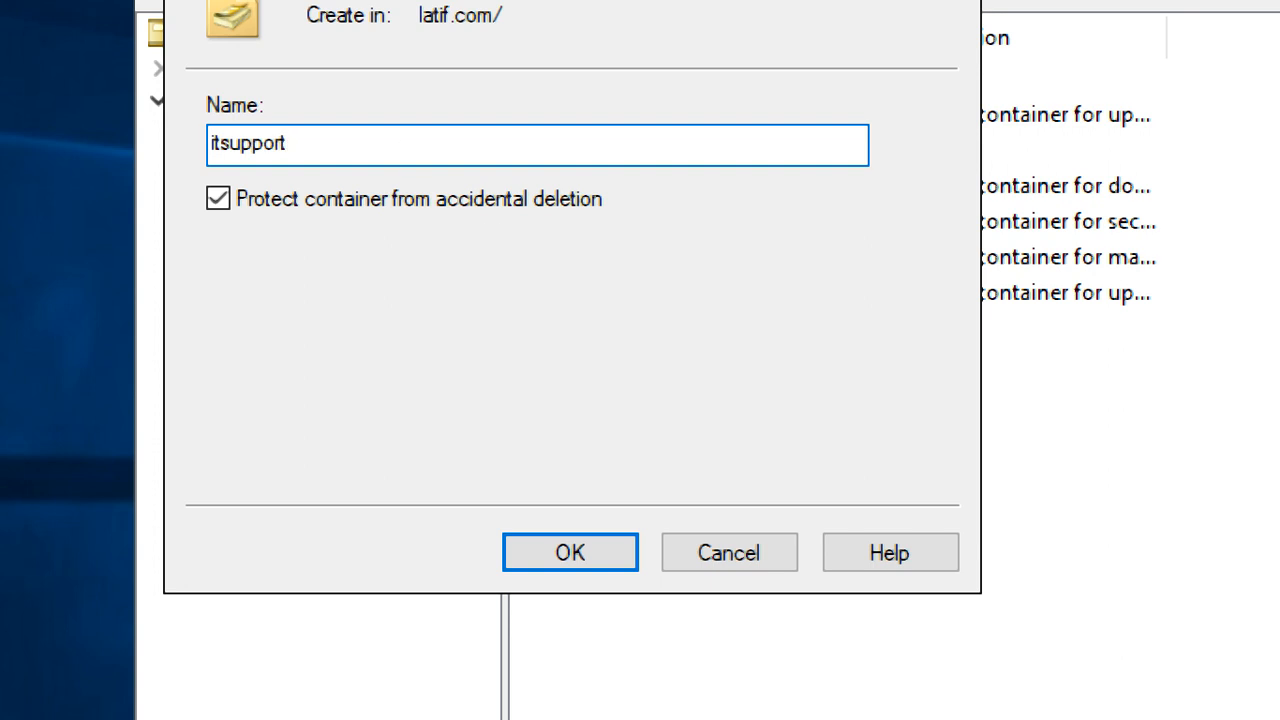
left_click_drag(295, 145, 137, 148)
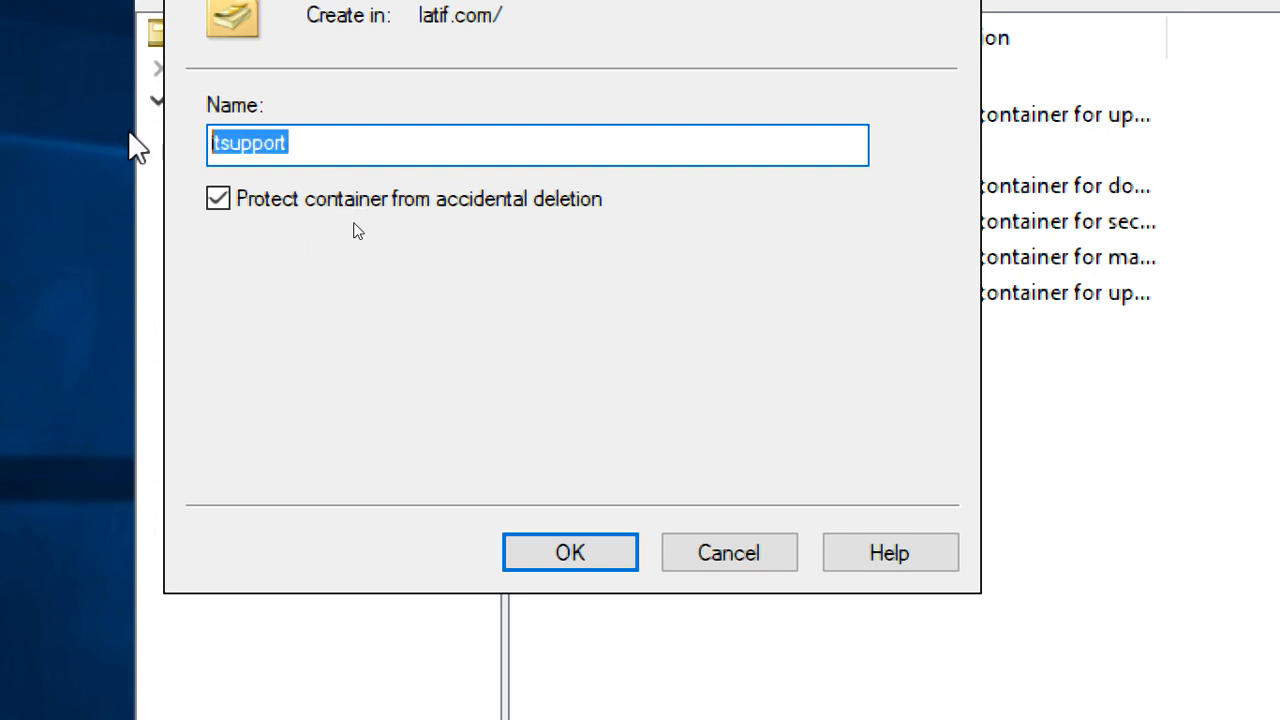
key("BackSpace")
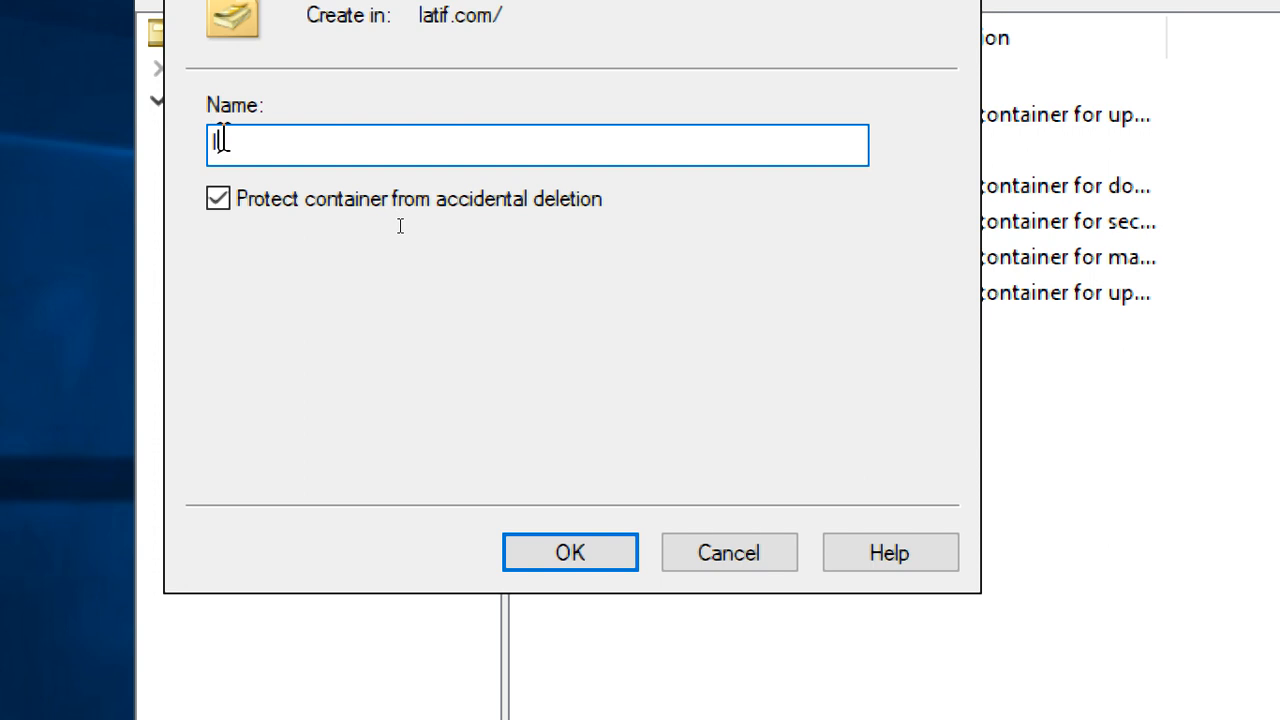
type("D")
type("TSUPPORT")
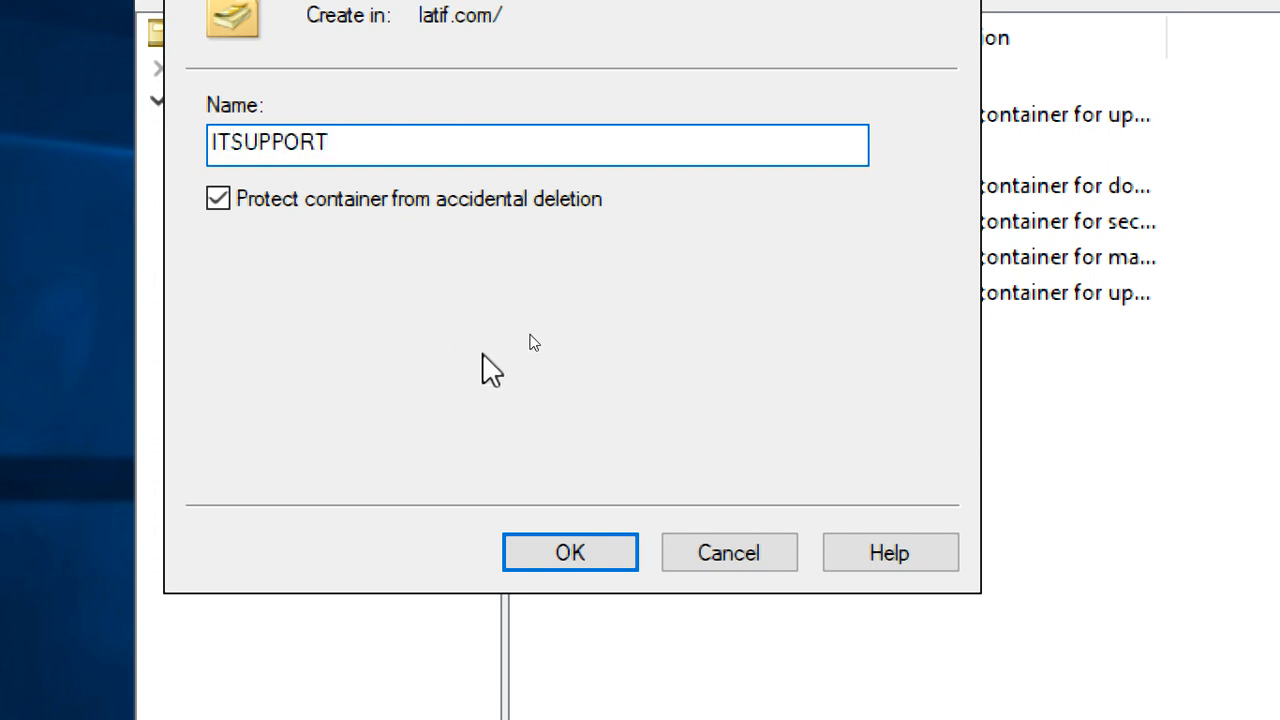
left_click(605, 552)
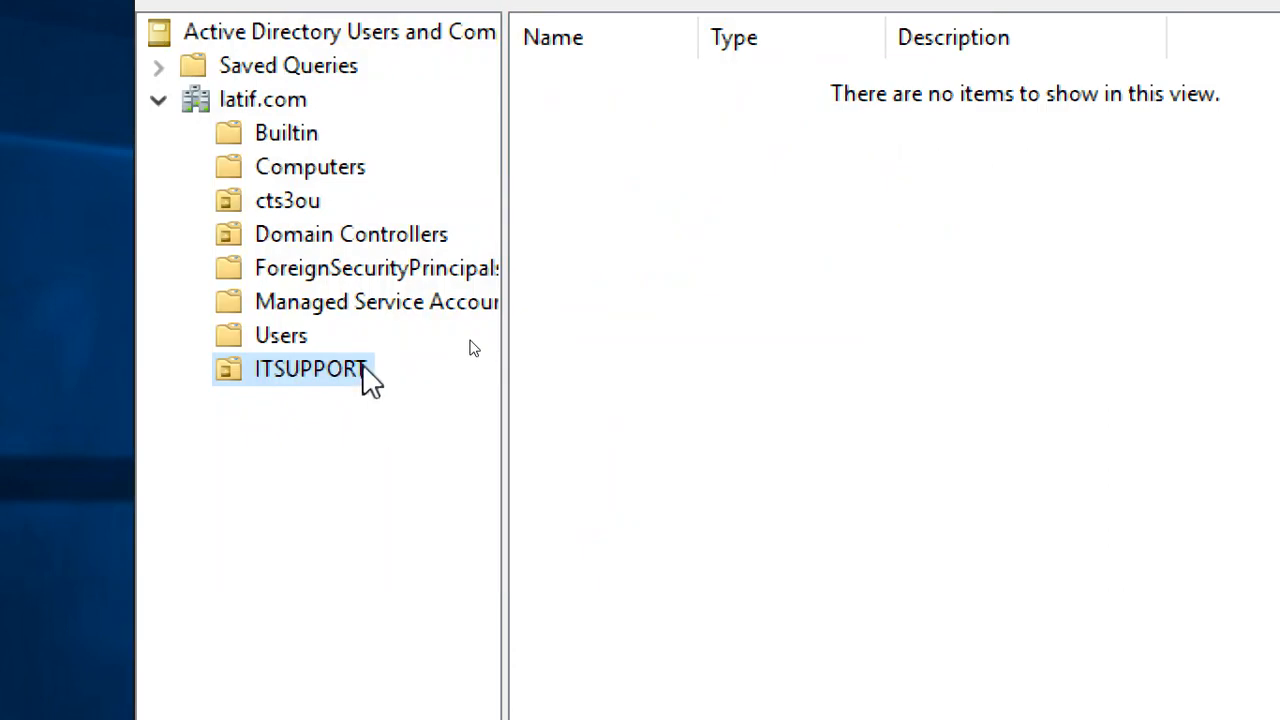
Cancel the accidental rename and select the ITSUPPORT unit
key("F2")
left_click(728, 246)
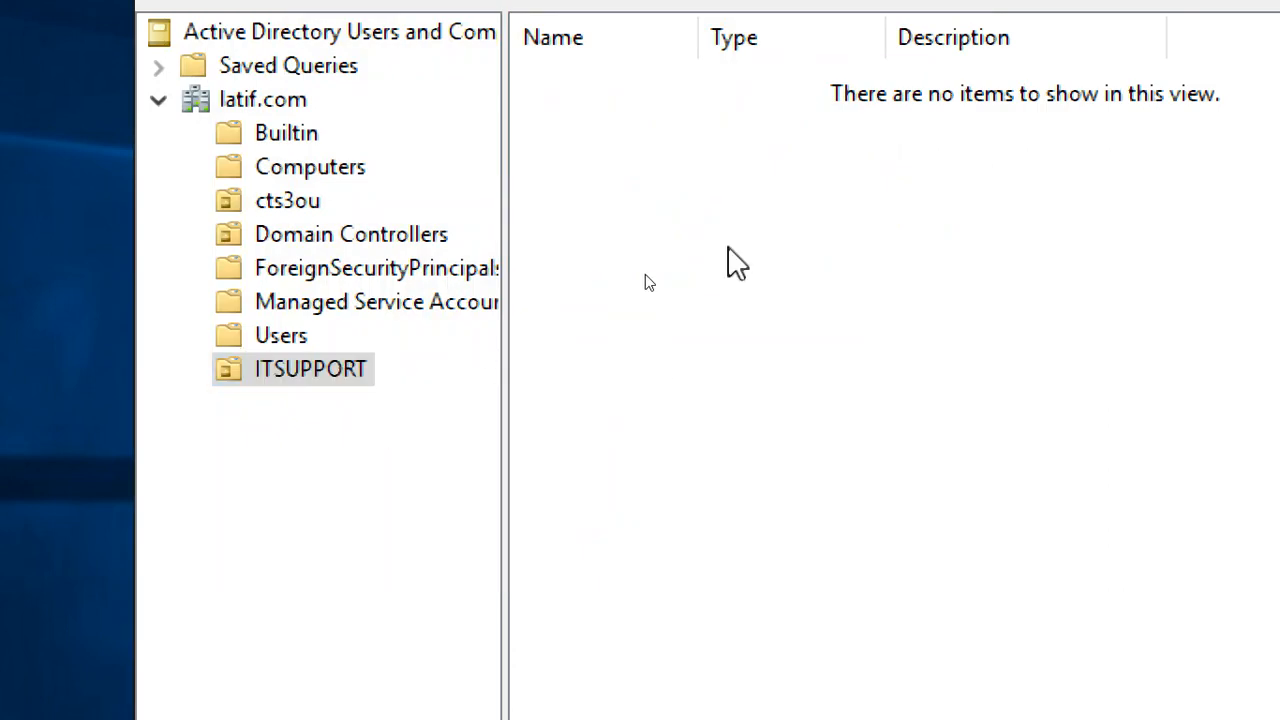
left_click(341, 364)
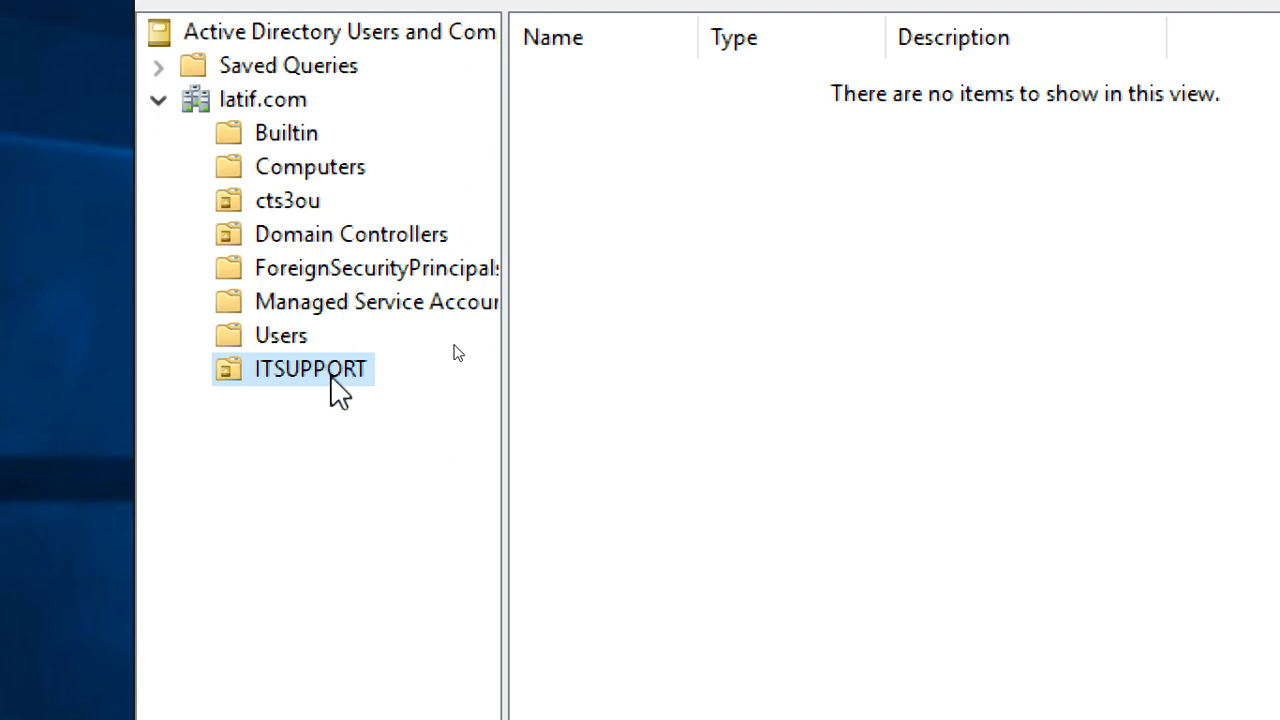
left_click(333, 372)
left_click(388, 465)
left_click(334, 364)
left_click(738, 265)
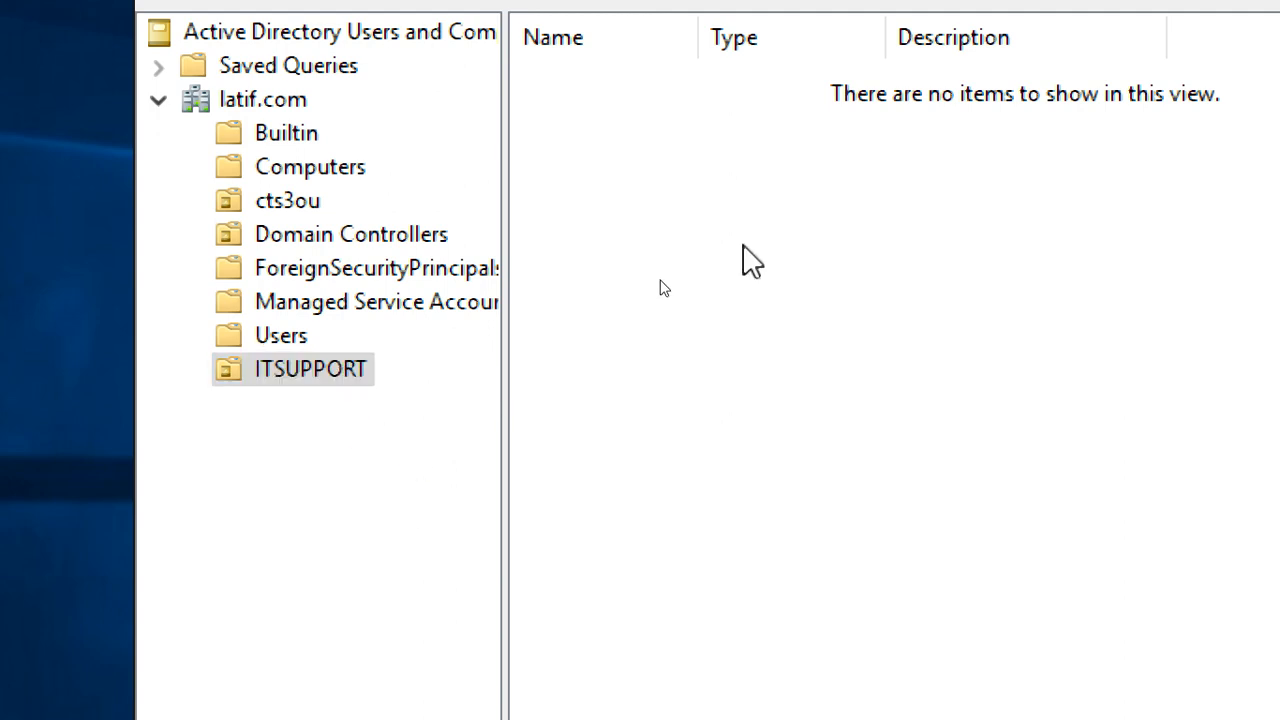
Open the New Object – User form from the empty ITSUPPORT pane
right_click(743, 245)
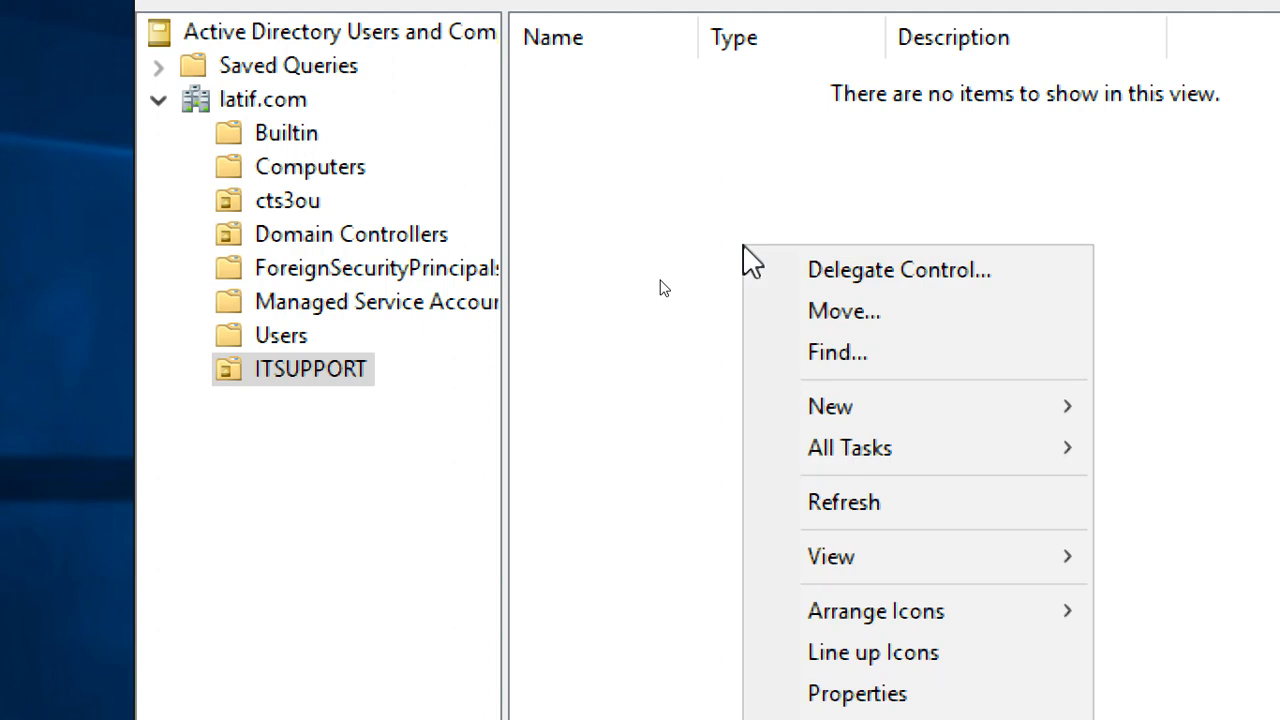
mouse_move(929, 426)
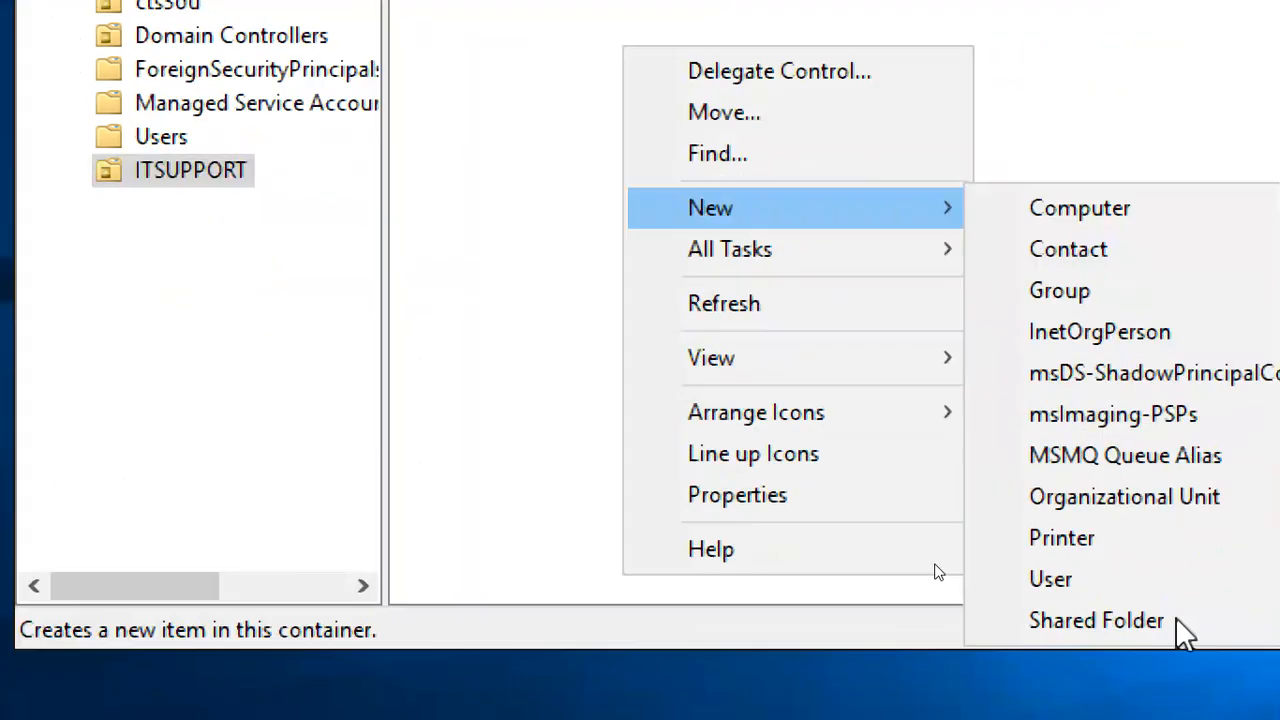
left_click(1242, 719)
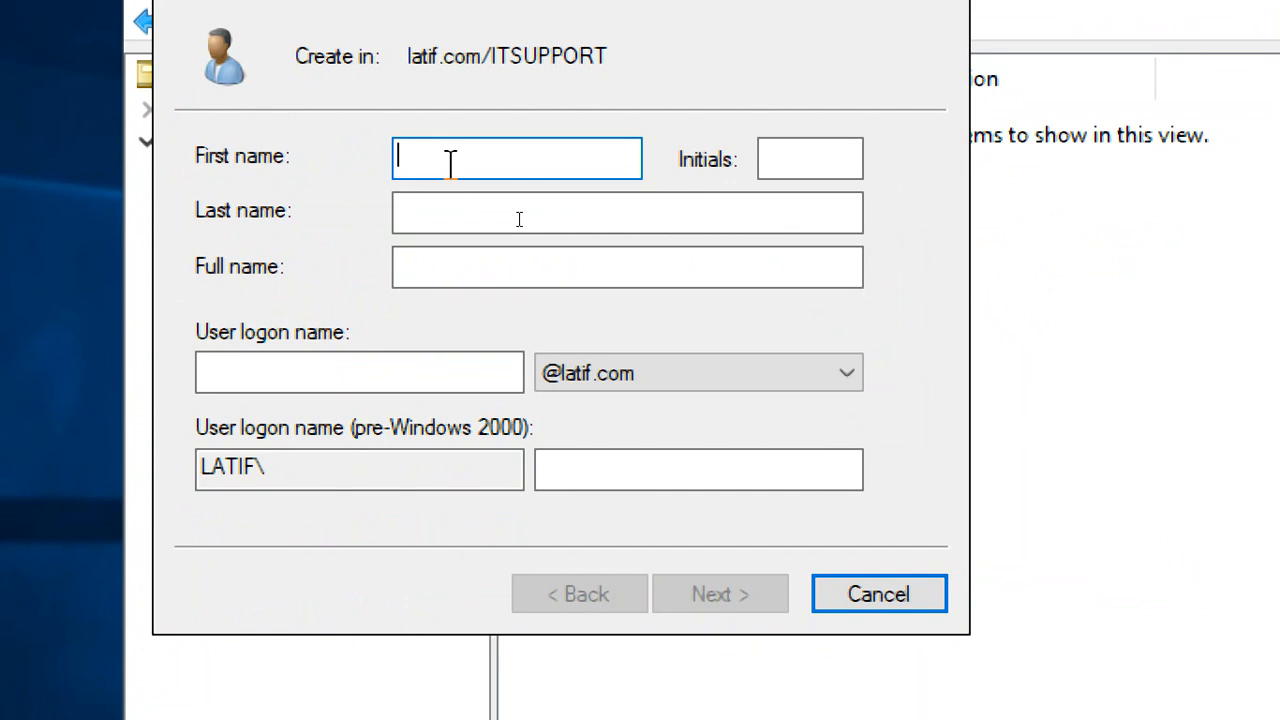
Enter first name ITUSER1, then the user's initials and last name
type("ITUSER1")
key("Tab")
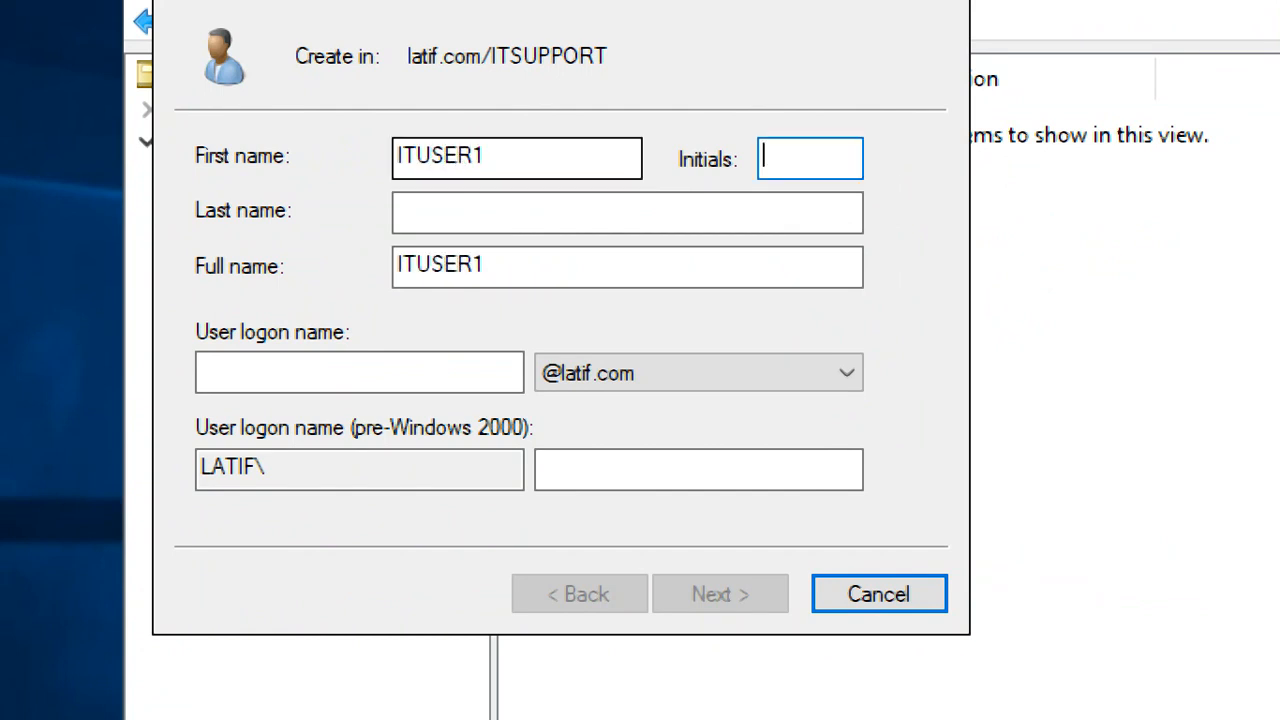
type("MR")
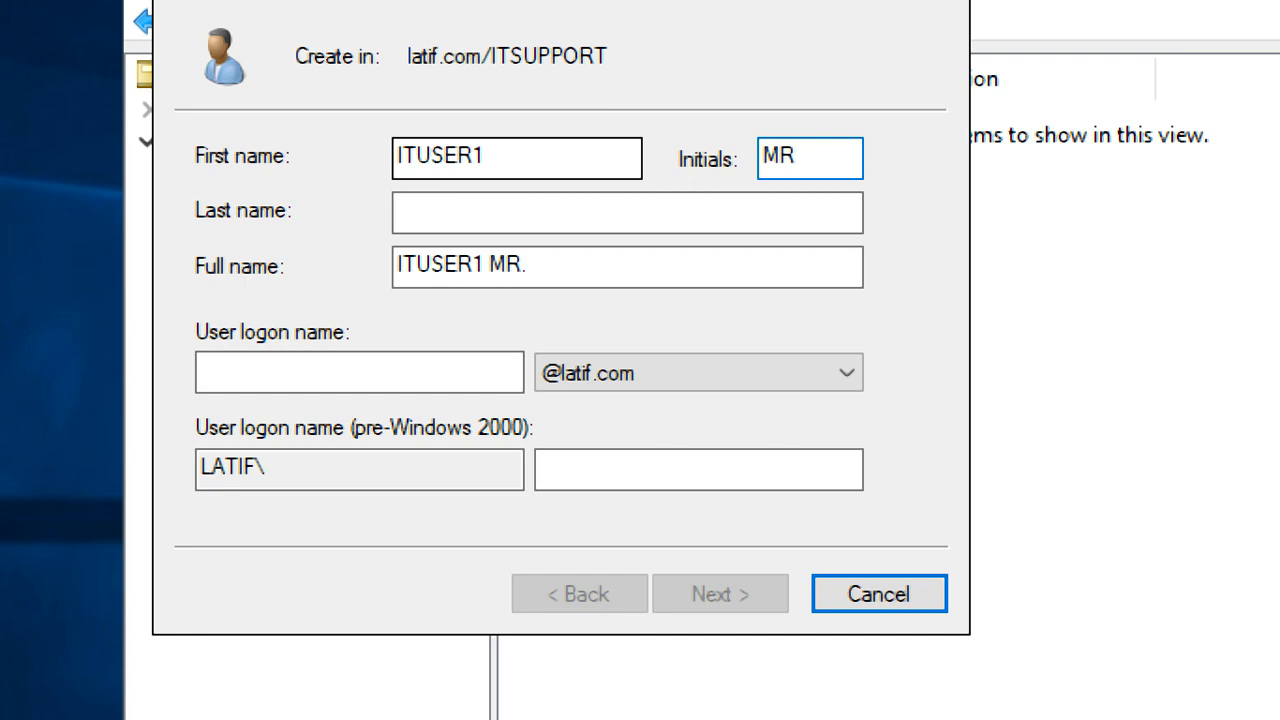
key("BackSpace")
key("Tab")
type("vEDIC")
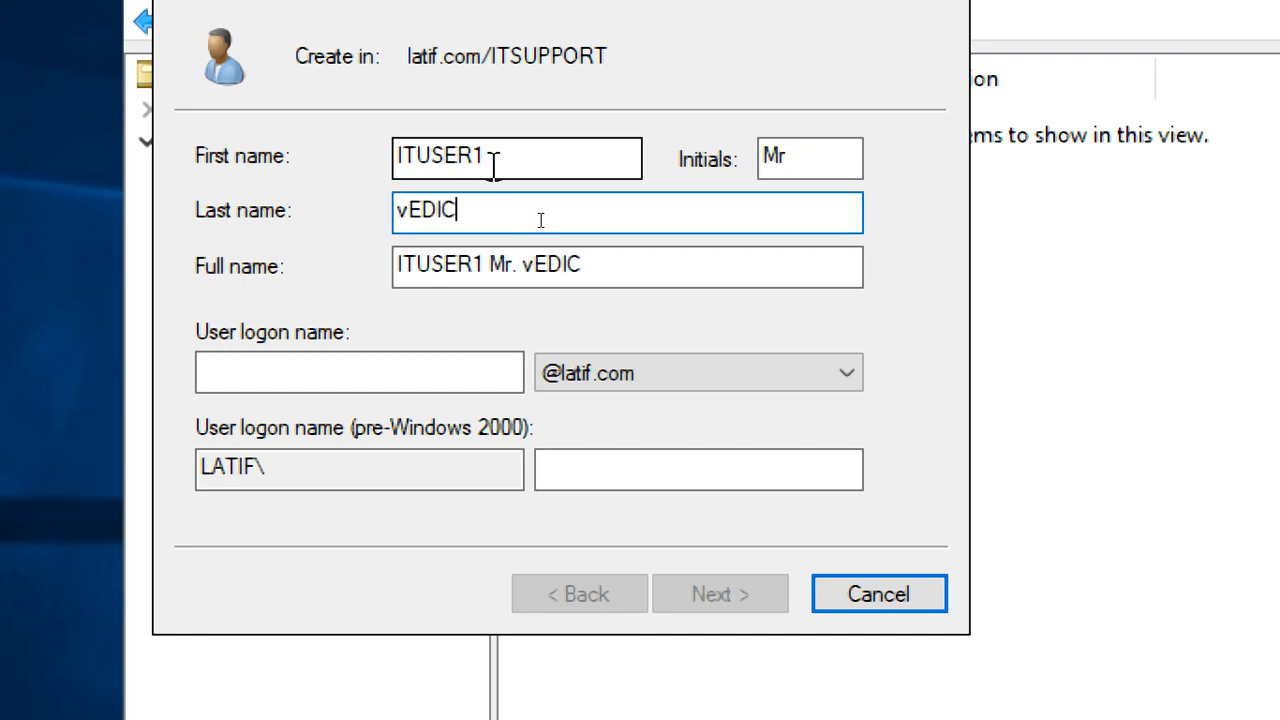
key("BackSpace")
key("BackSpace")
key("BackSpace")
key("BackSpace")
key("BackSpace")
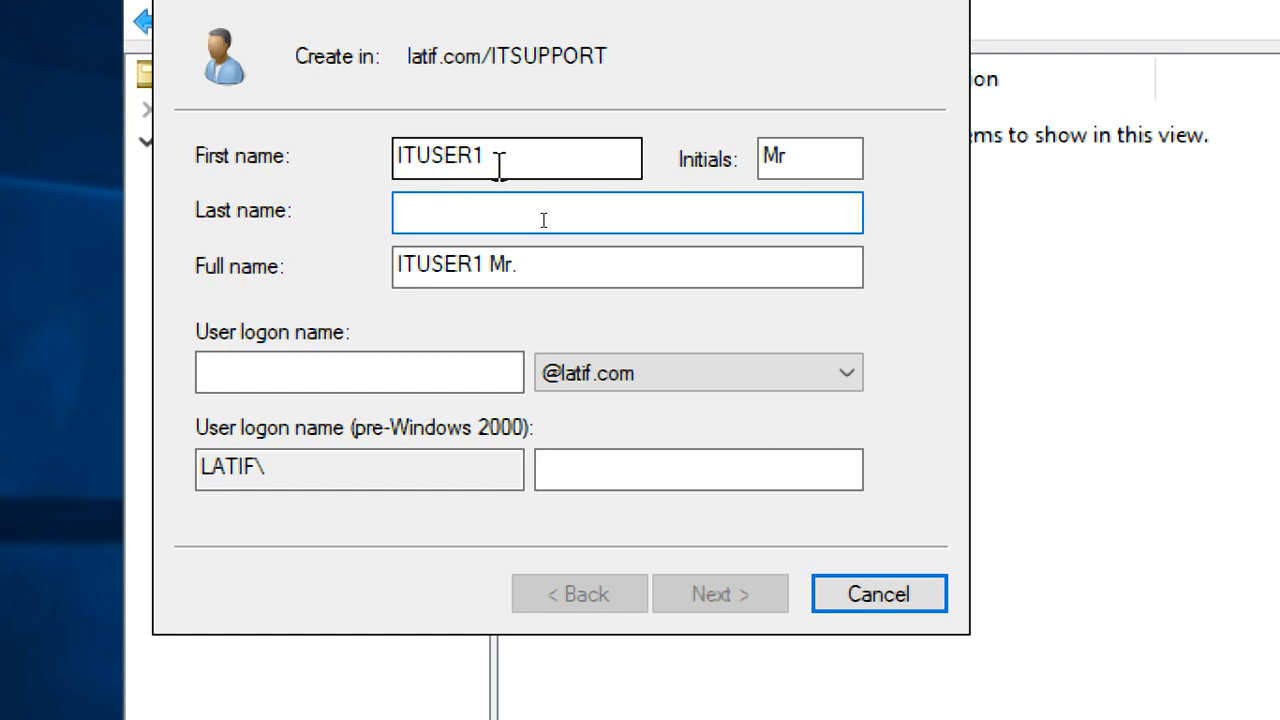
type("VEDIC")
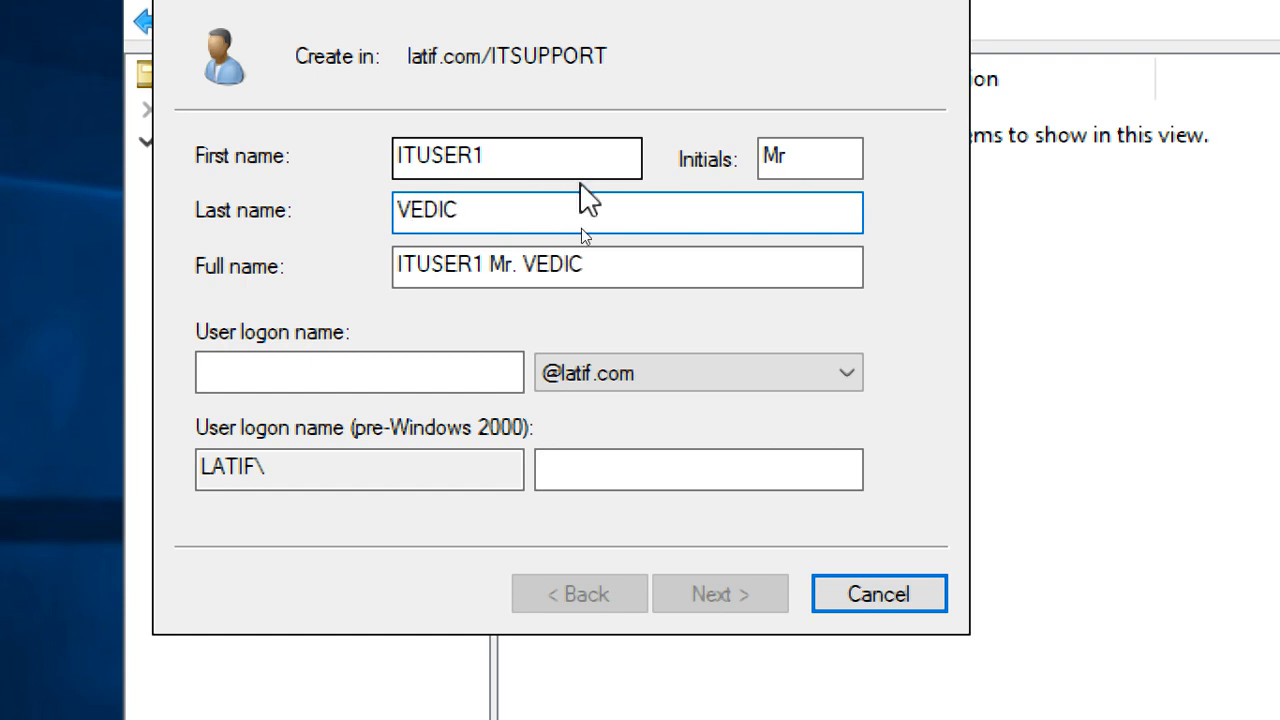
Reuse ITUSER1 as the logon name, check the pre-Windows 2000 name, and continue
left_click_drag(571, 157, 329, 143)
key("ctrl+c")
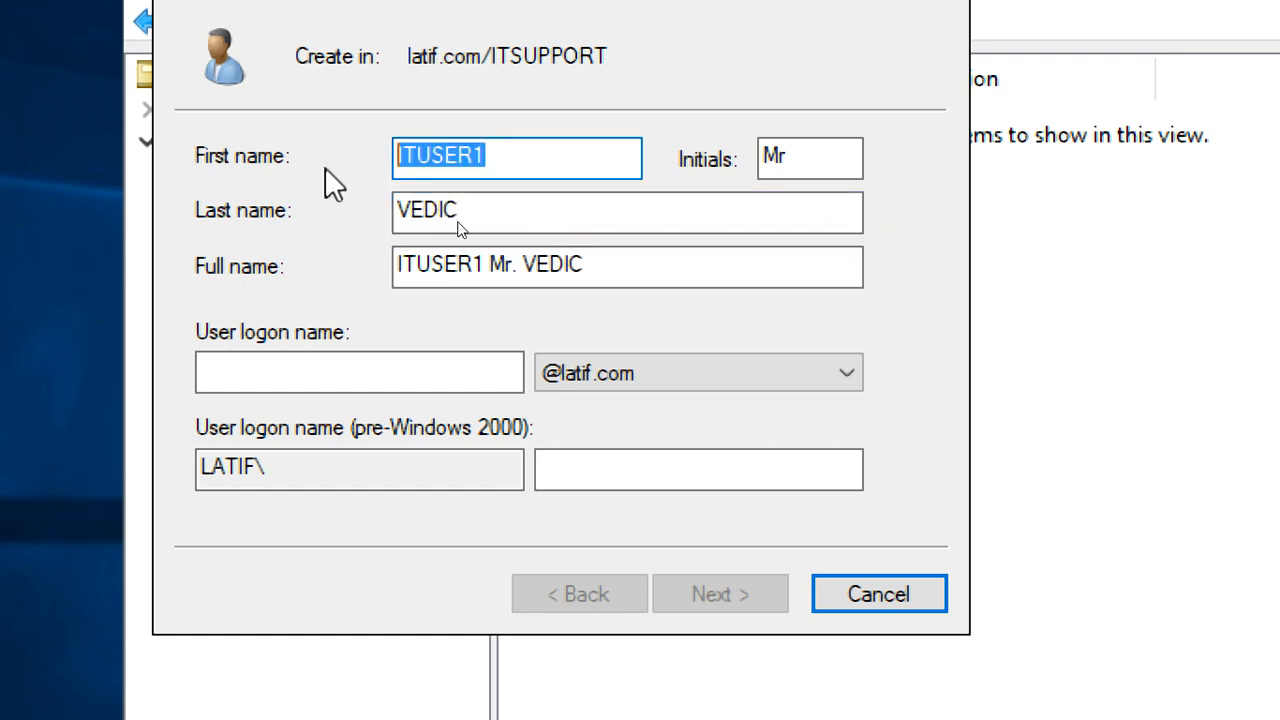
left_click(337, 384)
key("ctrl+v")
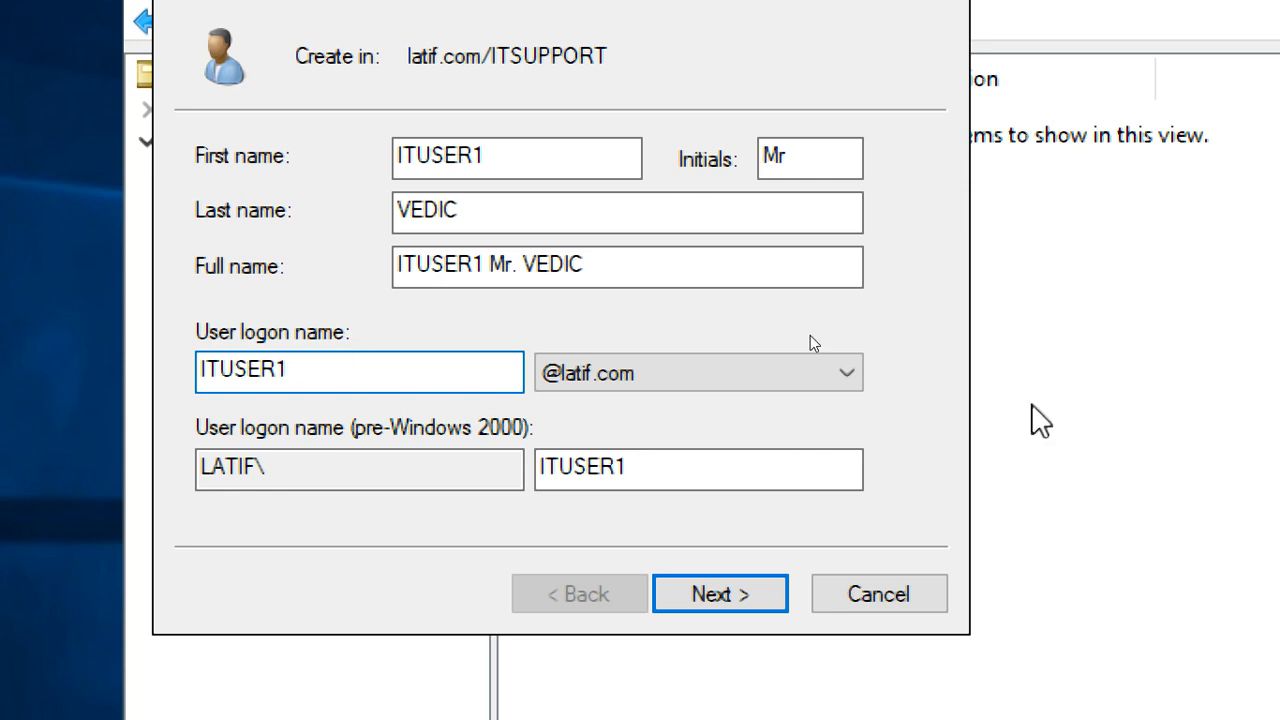
left_click(350, 477)
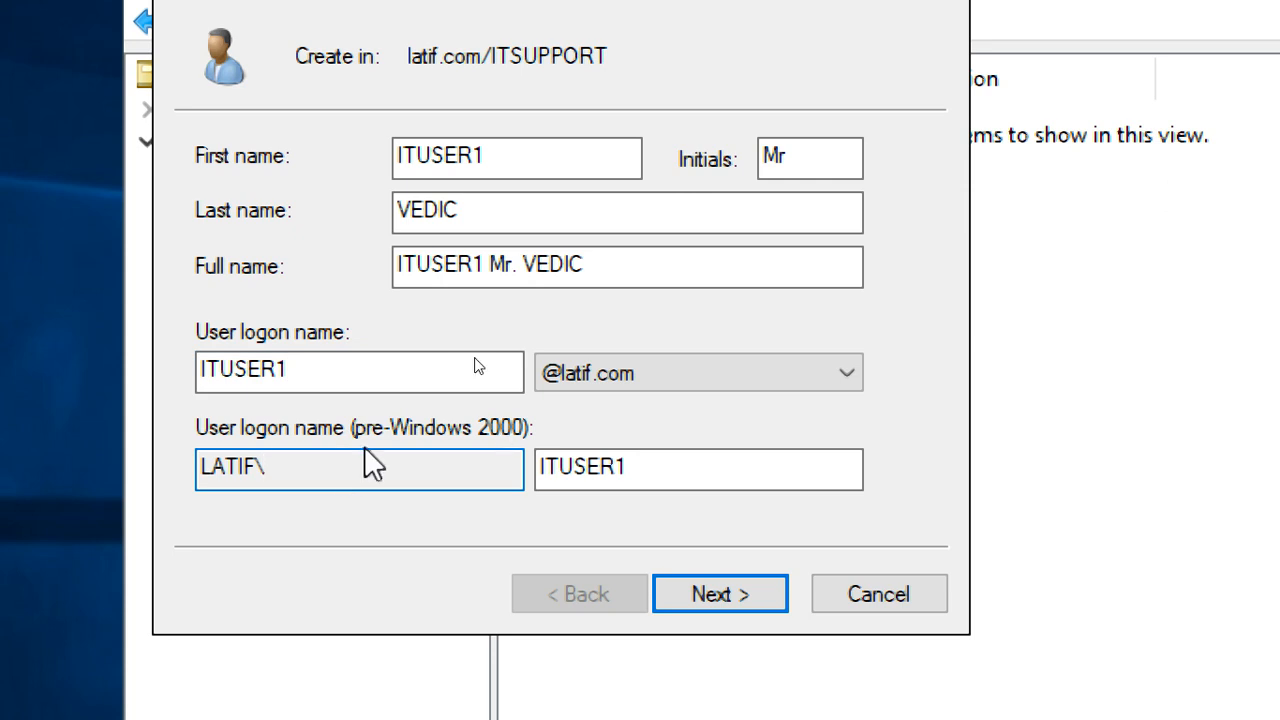
left_click(703, 470)
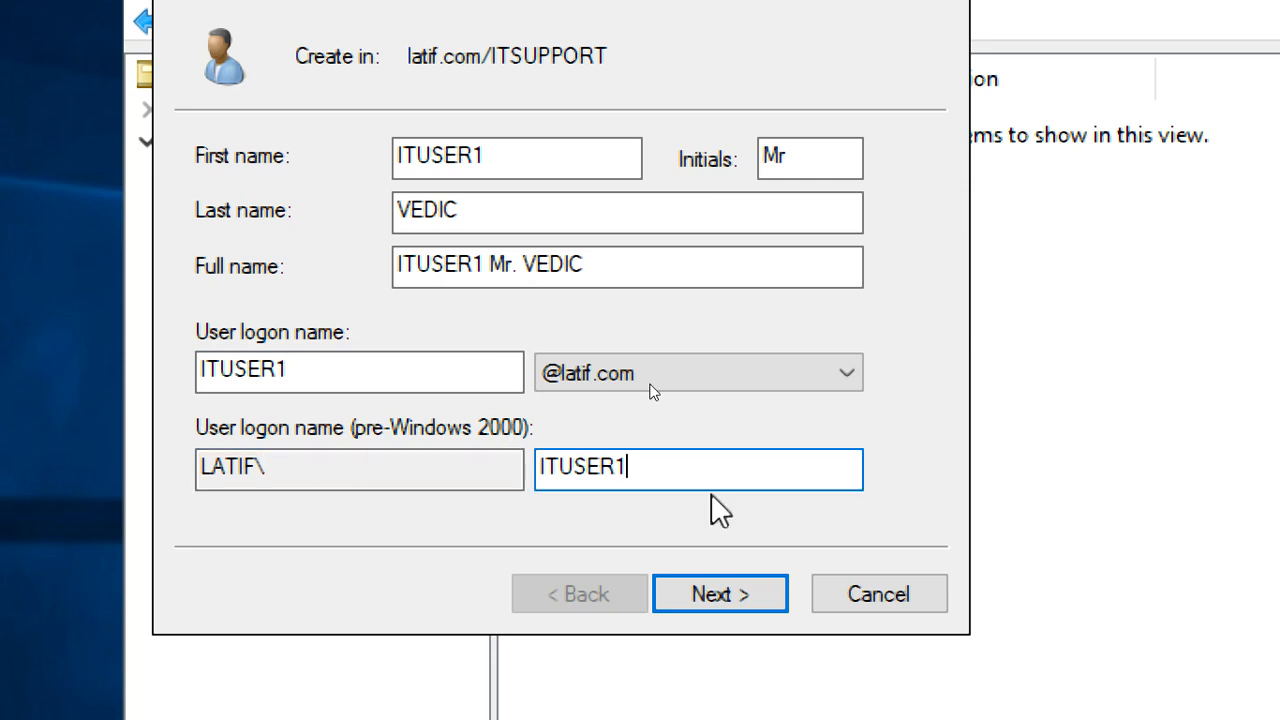
left_click_drag(338, 470, 97, 463)
key("Tab")
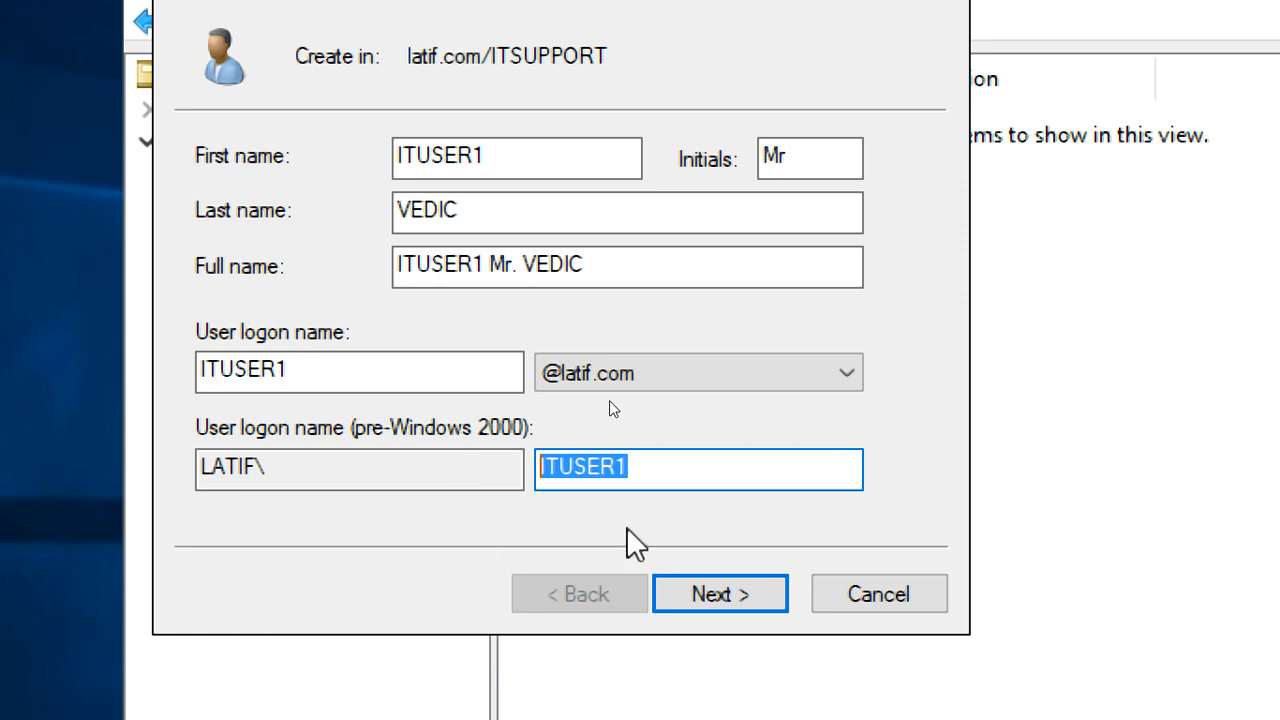
left_click(735, 585)
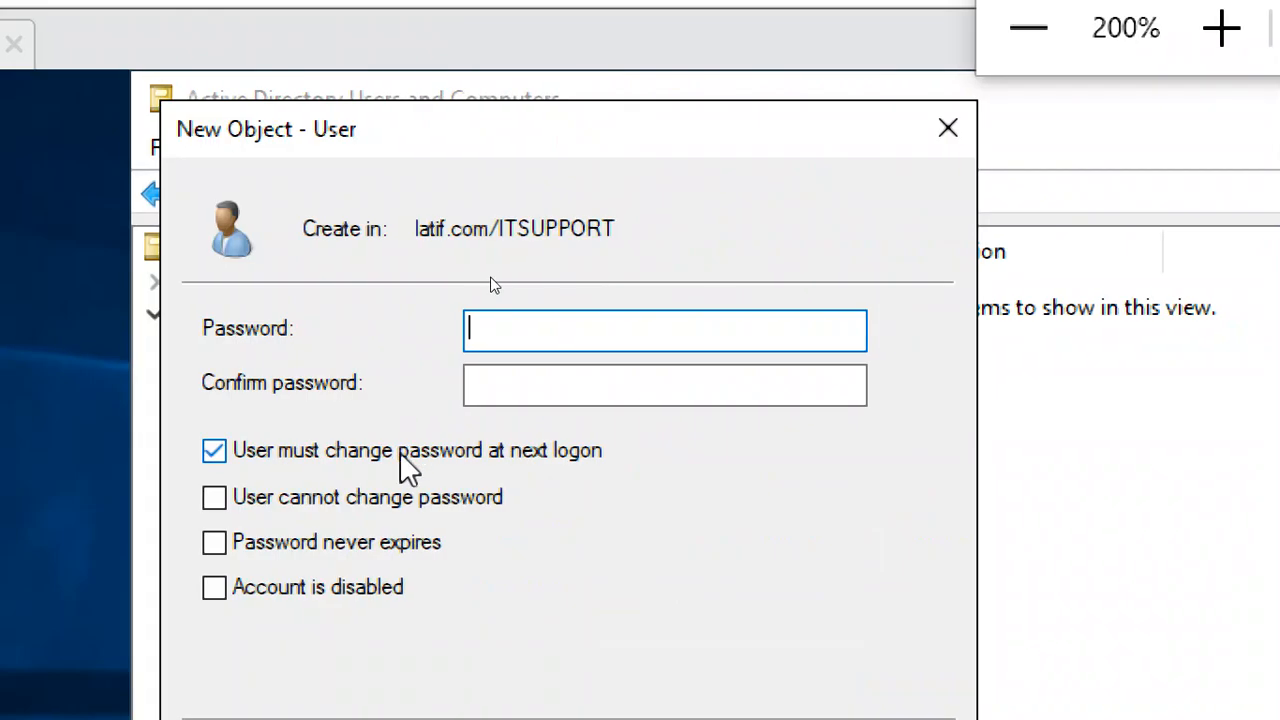
Enter a password with no forced change at next logon; it fails the password policy
left_click(989, 455)
left_click(491, 338)
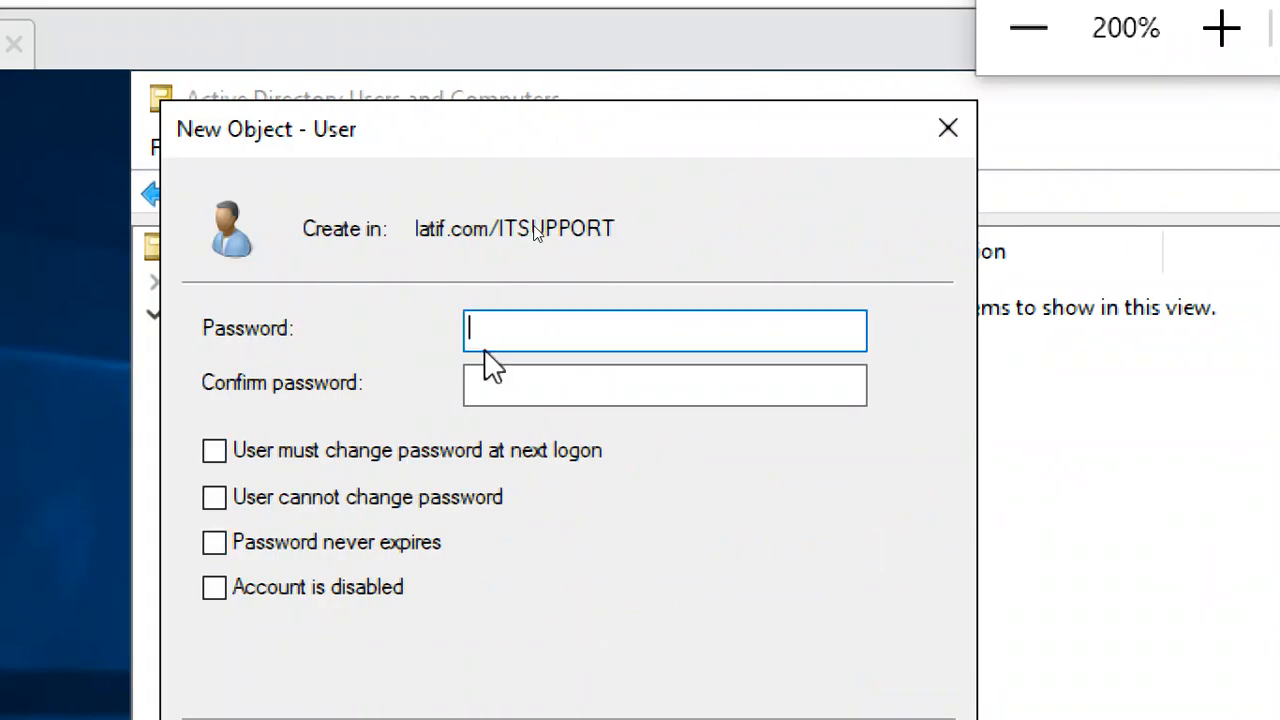
type("••••••••")
key("Tab")
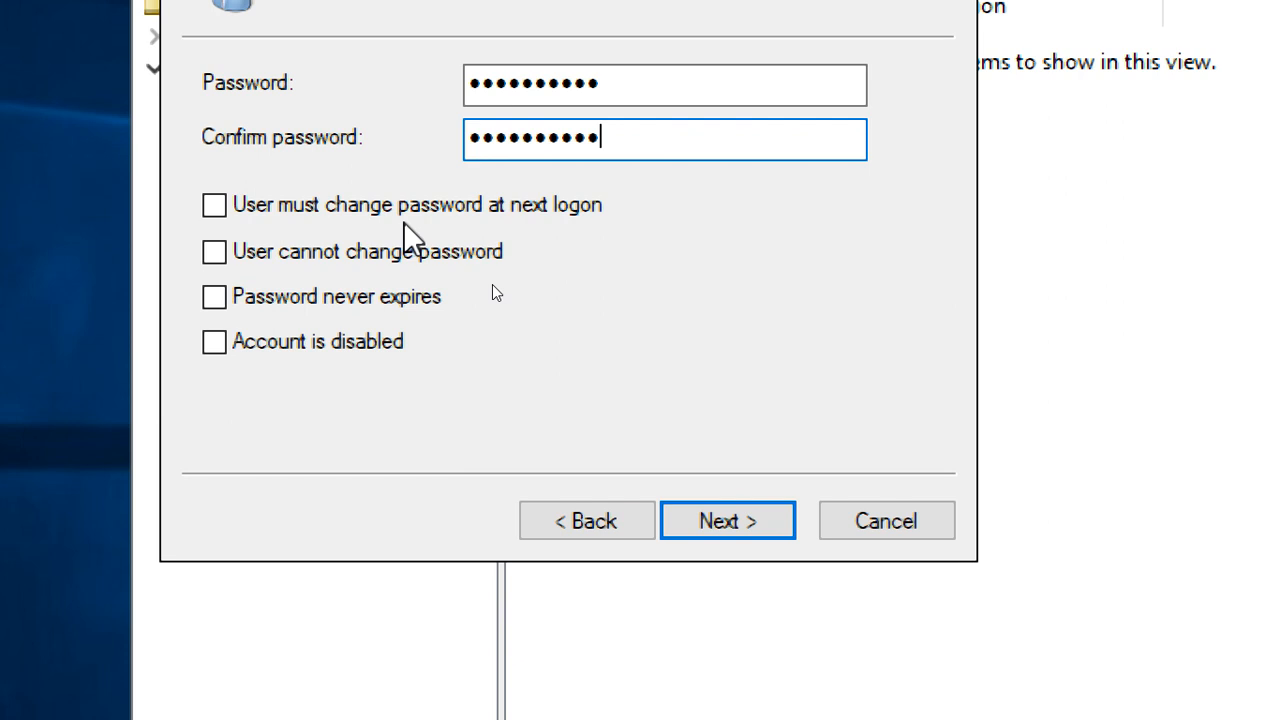
left_click(414, 208)
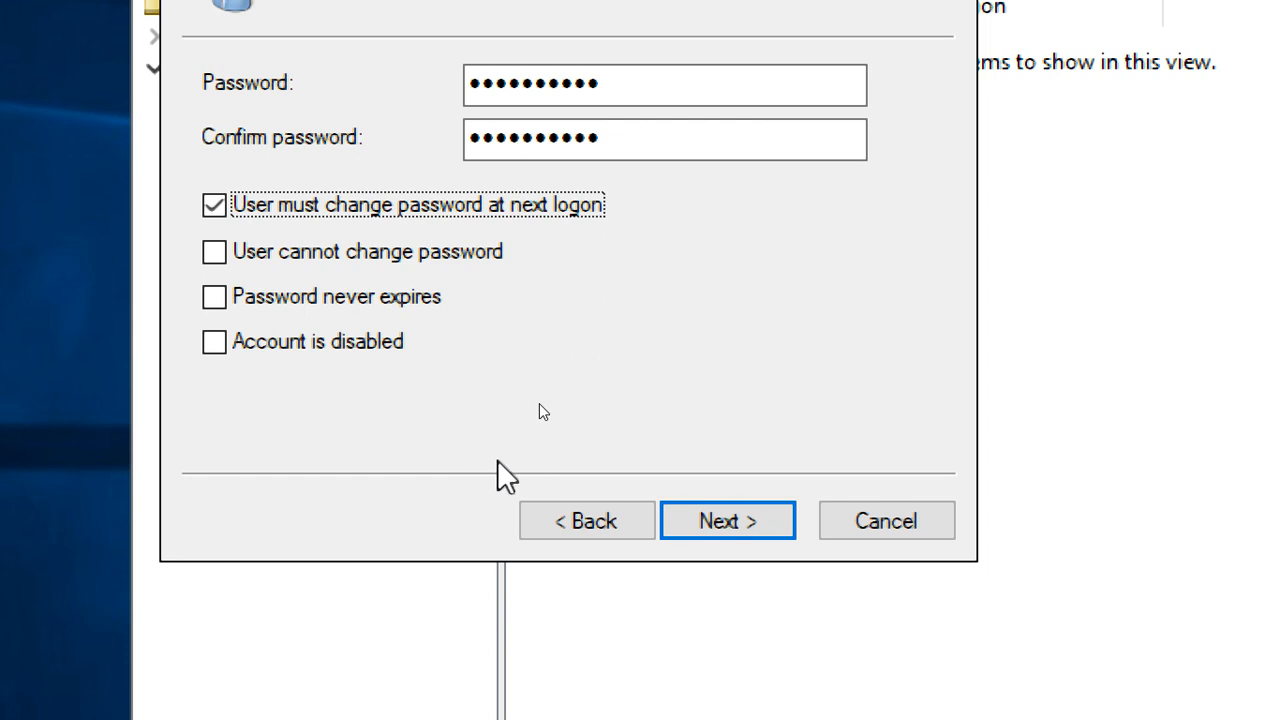
left_click(452, 208)
left_click(724, 530)
left_click(722, 518)
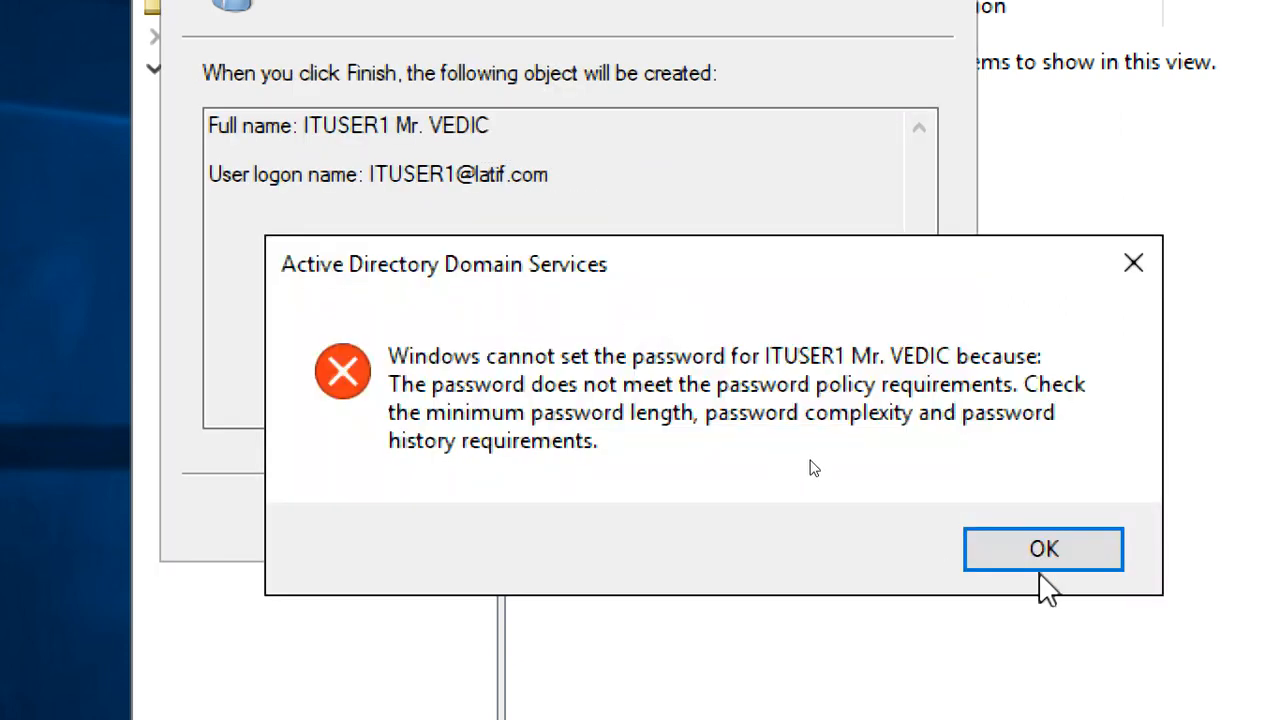
left_click(1045, 582)
Go back, enter and confirm a stronger password, and finish creating ITUSER1
left_click(597, 538)
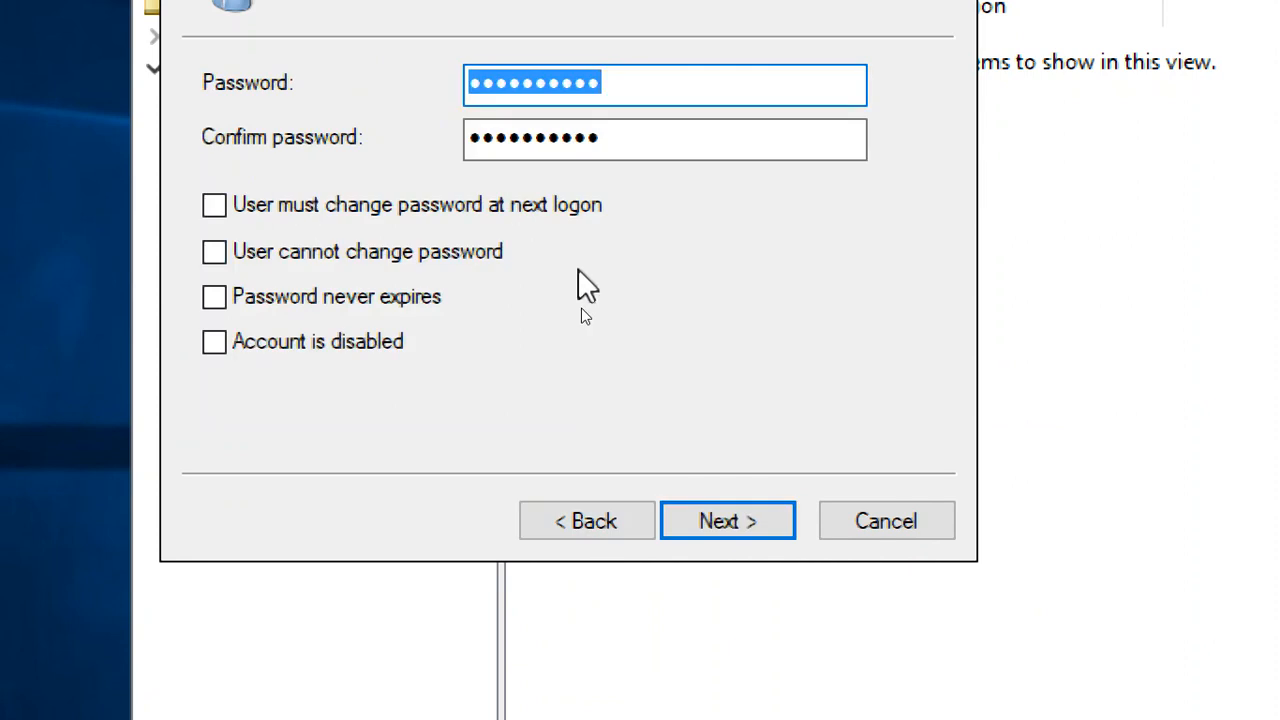
type("P")
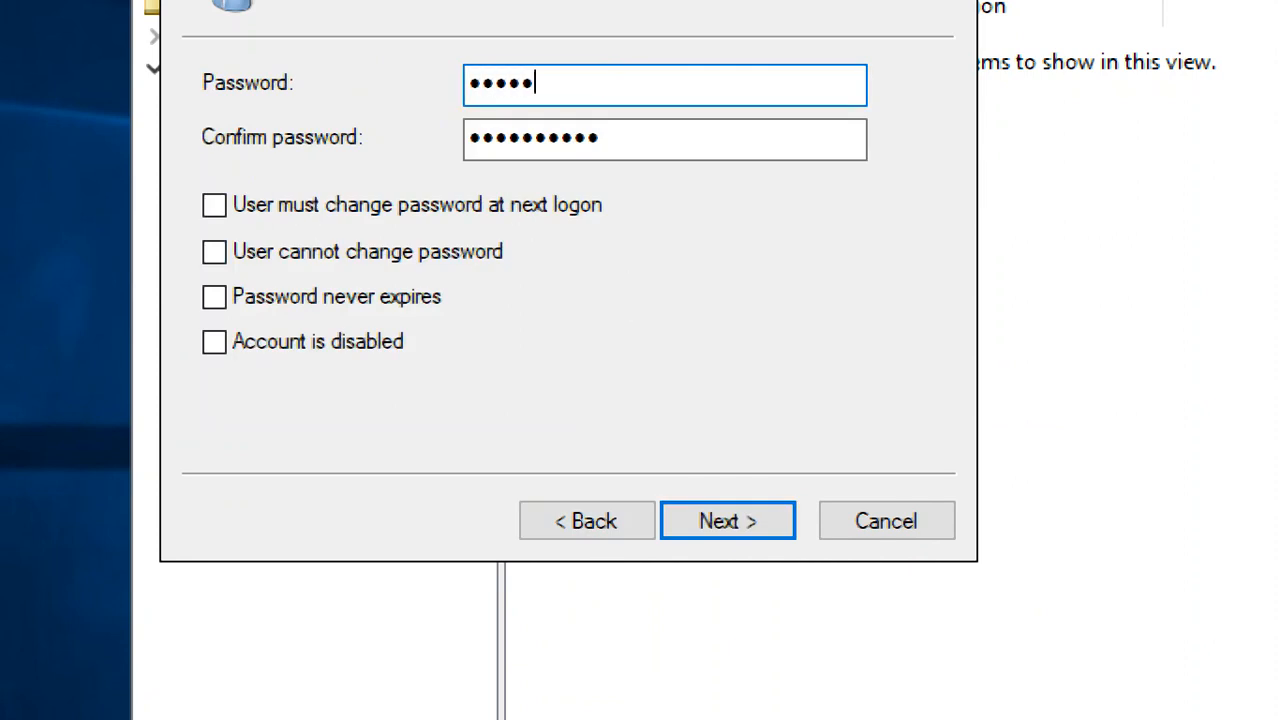
type("assword1")
key("Tab")
type("P")
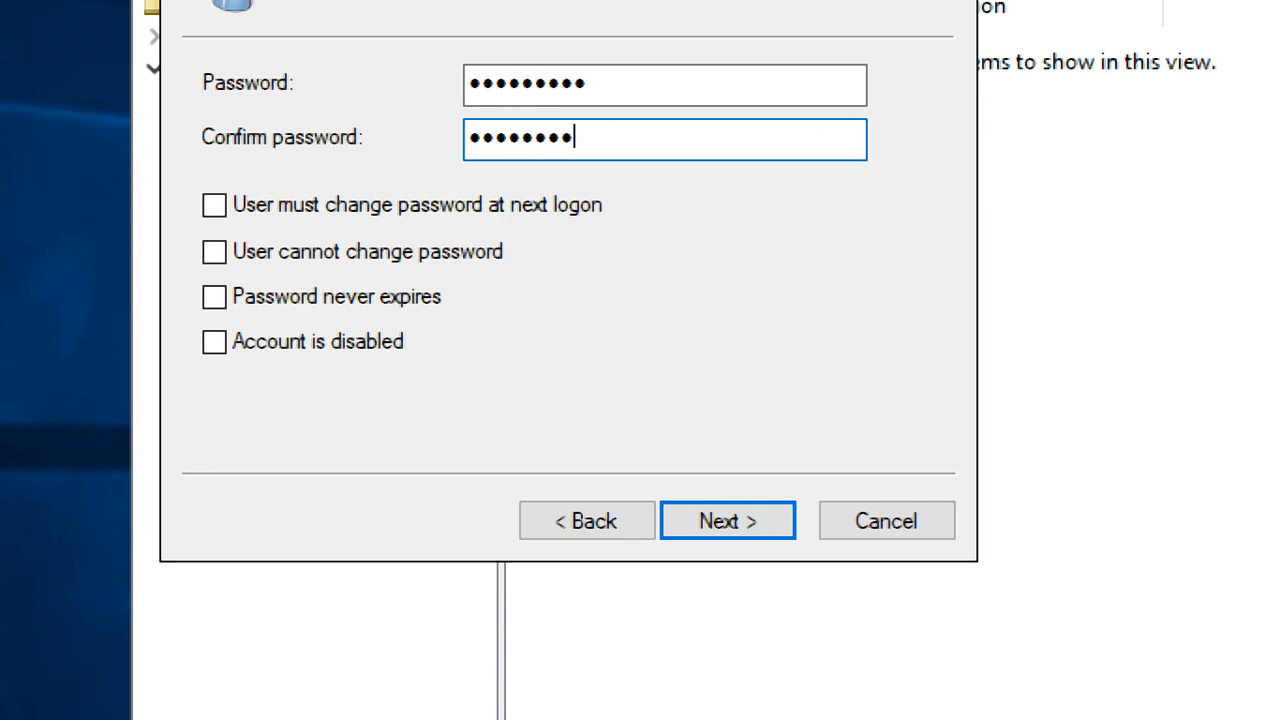
type("assword1")
left_click(766, 524)
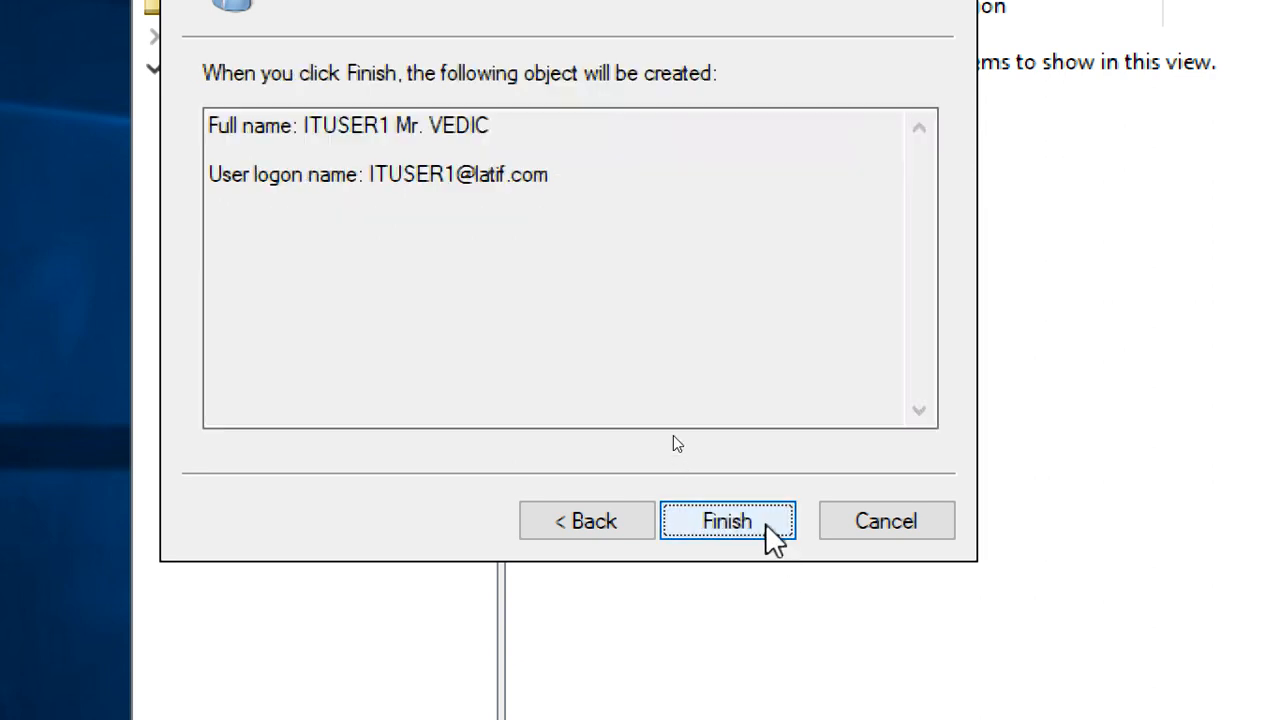
left_click(727, 521)
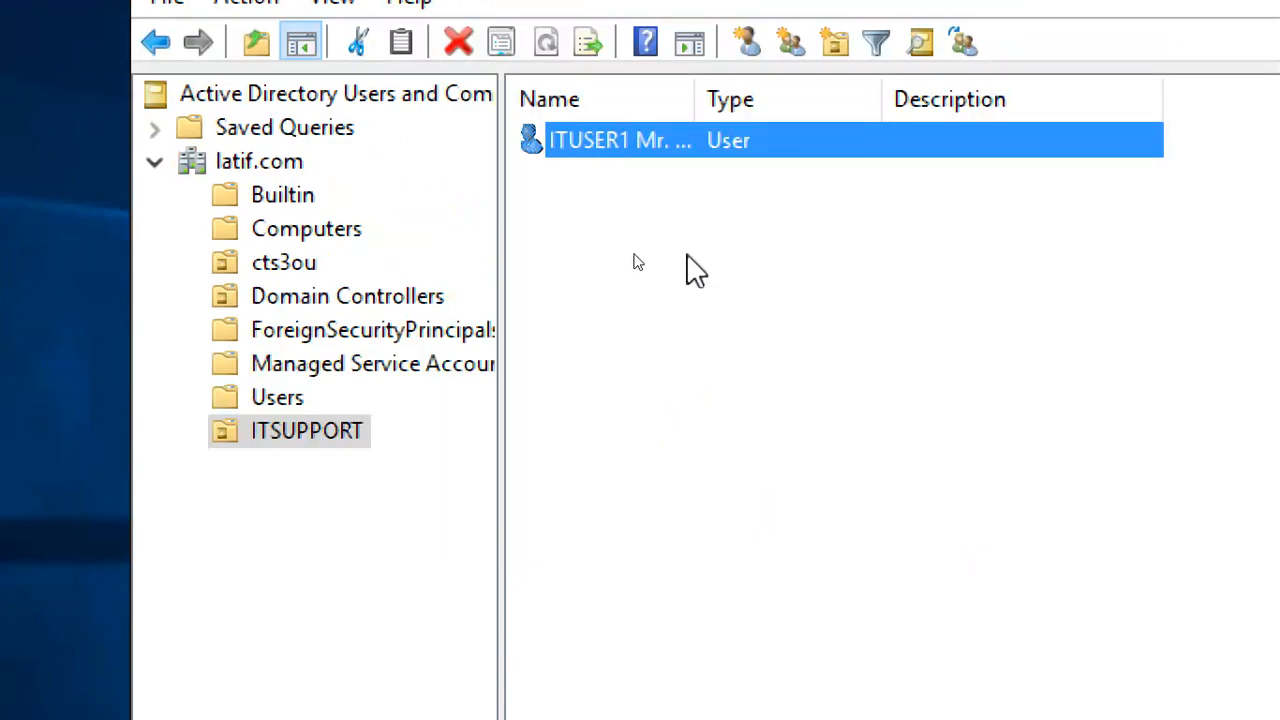
Open a second New Object – User form from the ITSUPPORT pane's New > User menu
left_click(600, 317)
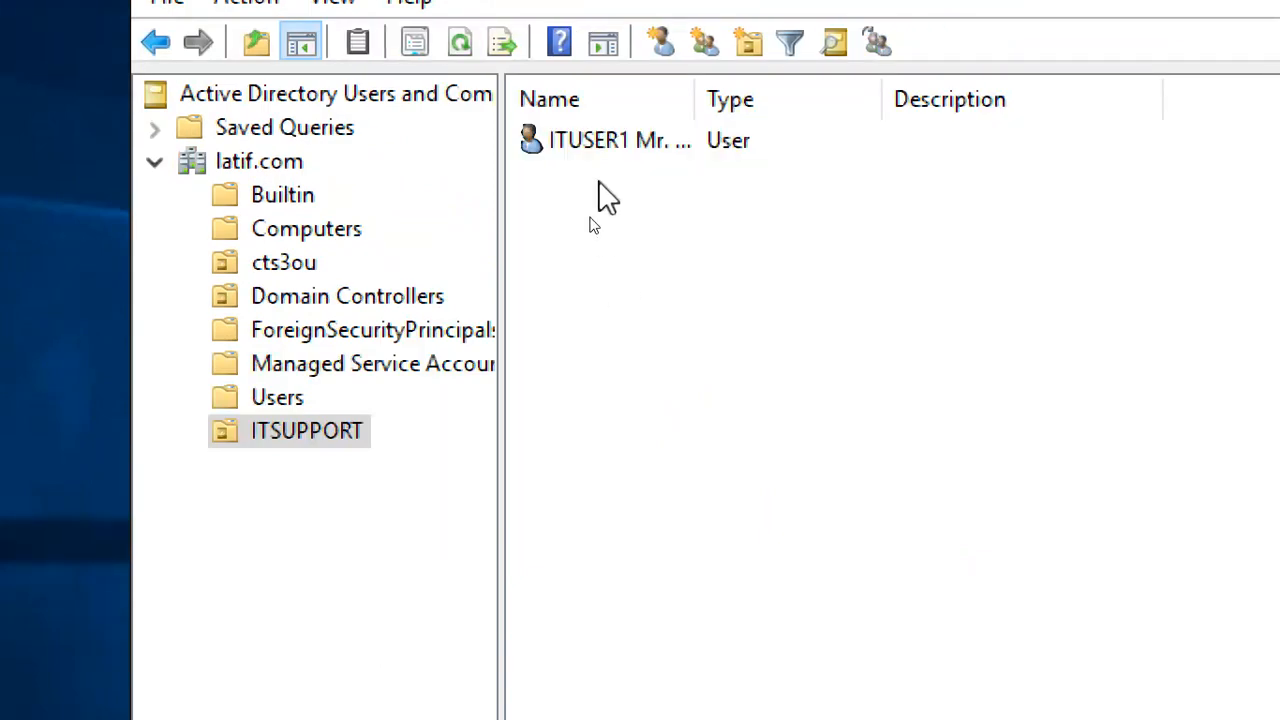
right_click(600, 182)
mouse_move(707, 340)
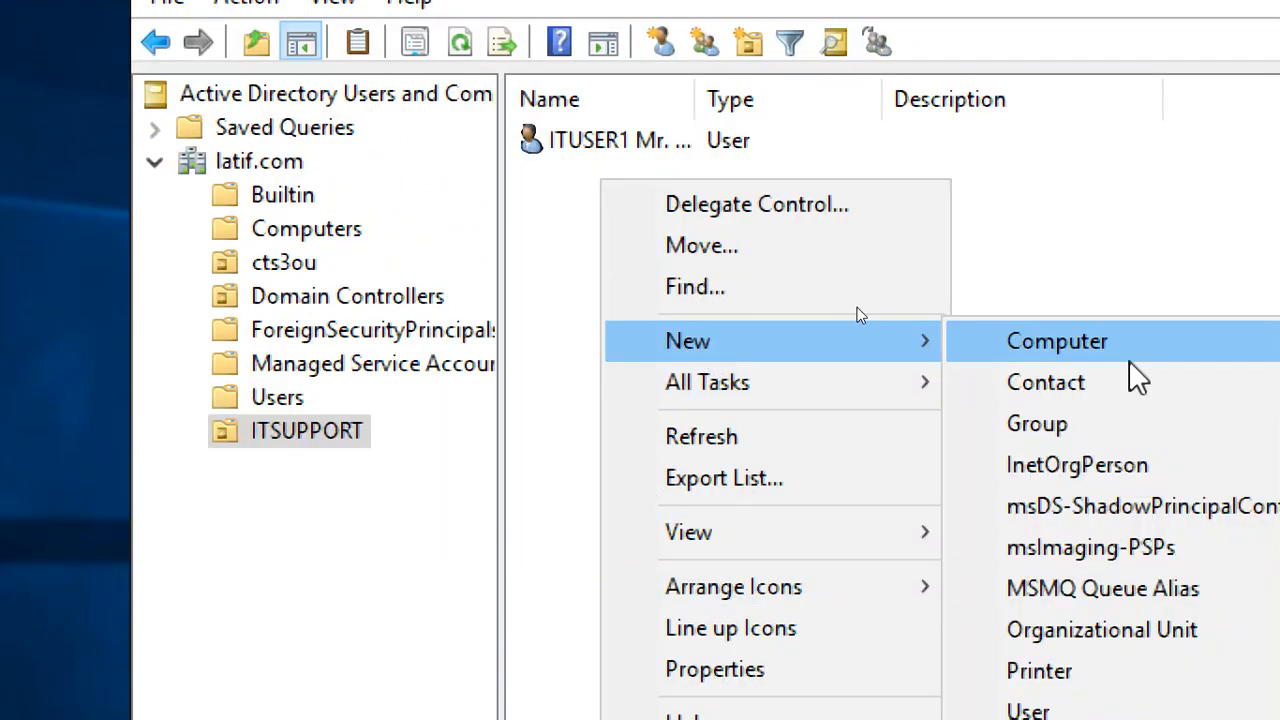
left_click(1150, 553)
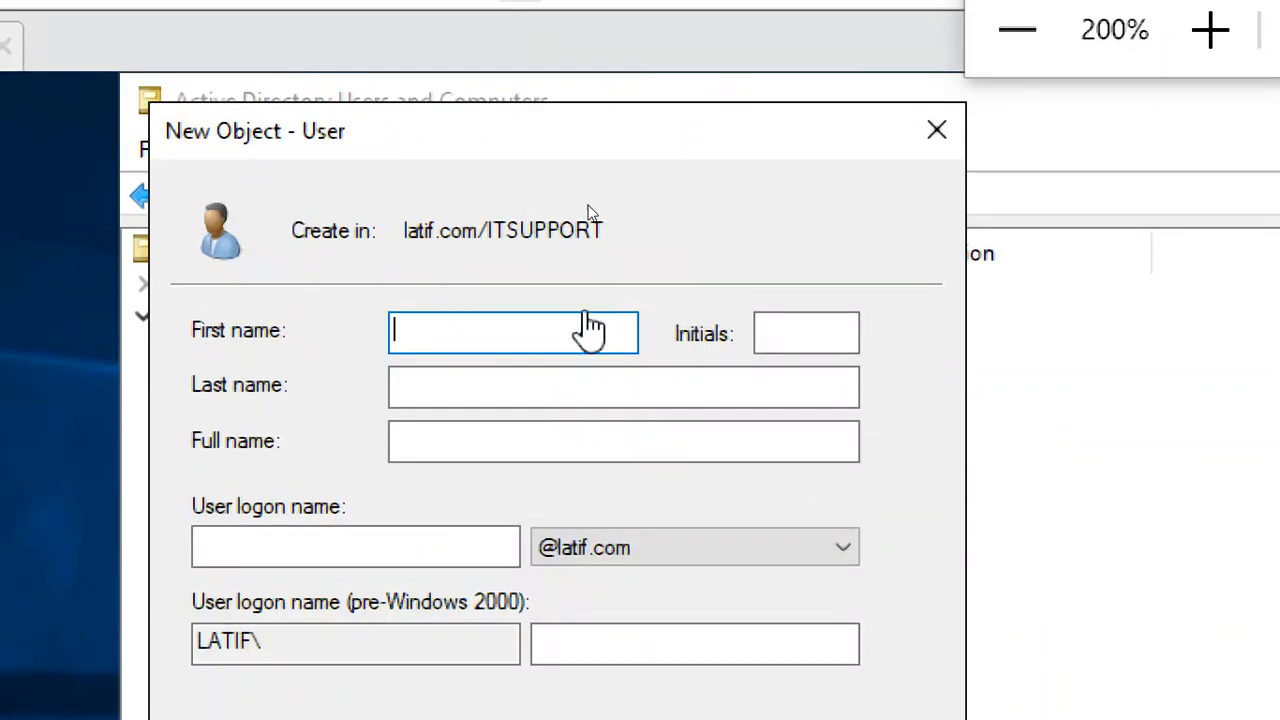
Enter ITUSER2 as the first name and logon name, then go to the password page
type("it")
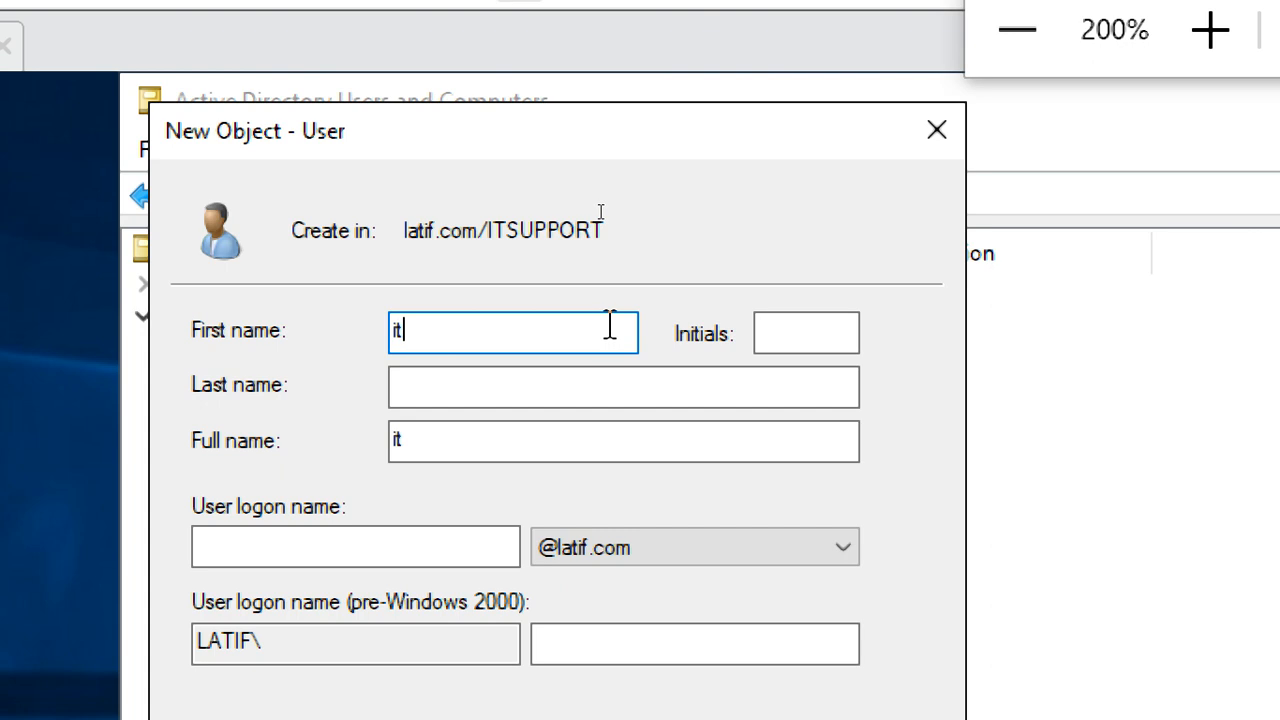
key("BackSpace")
key("BackSpace")
type("ITSUWR")
key("BackSpace")
key("BackSpace")
key("BackSpace")
key("BackSpace")
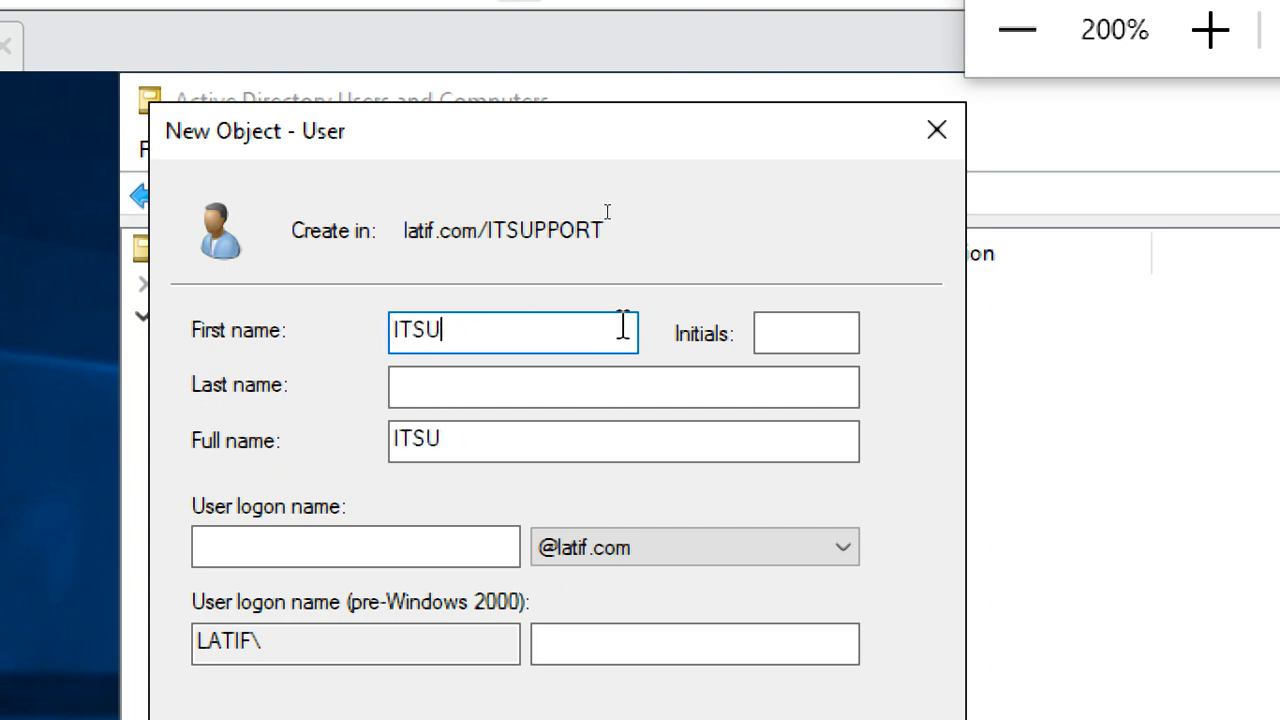
type("TUSER2")
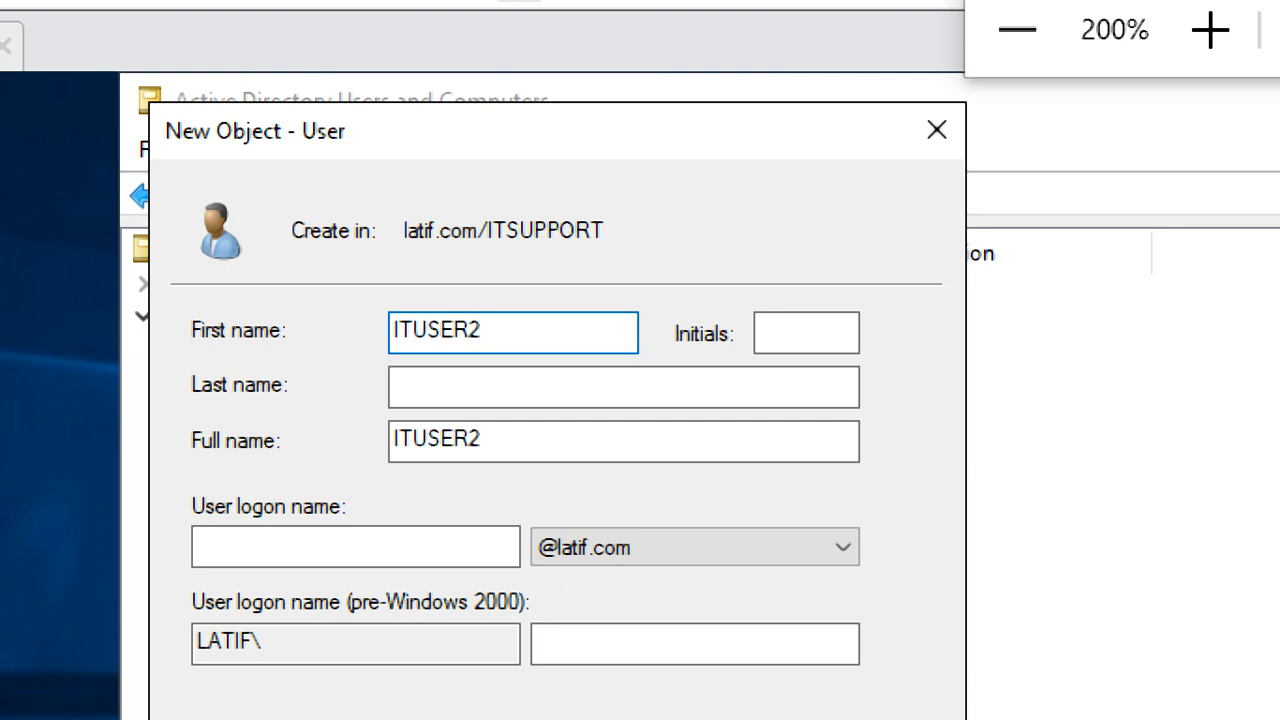
key("Tab")
key("Tab")
key("Tab")
key("Tab")
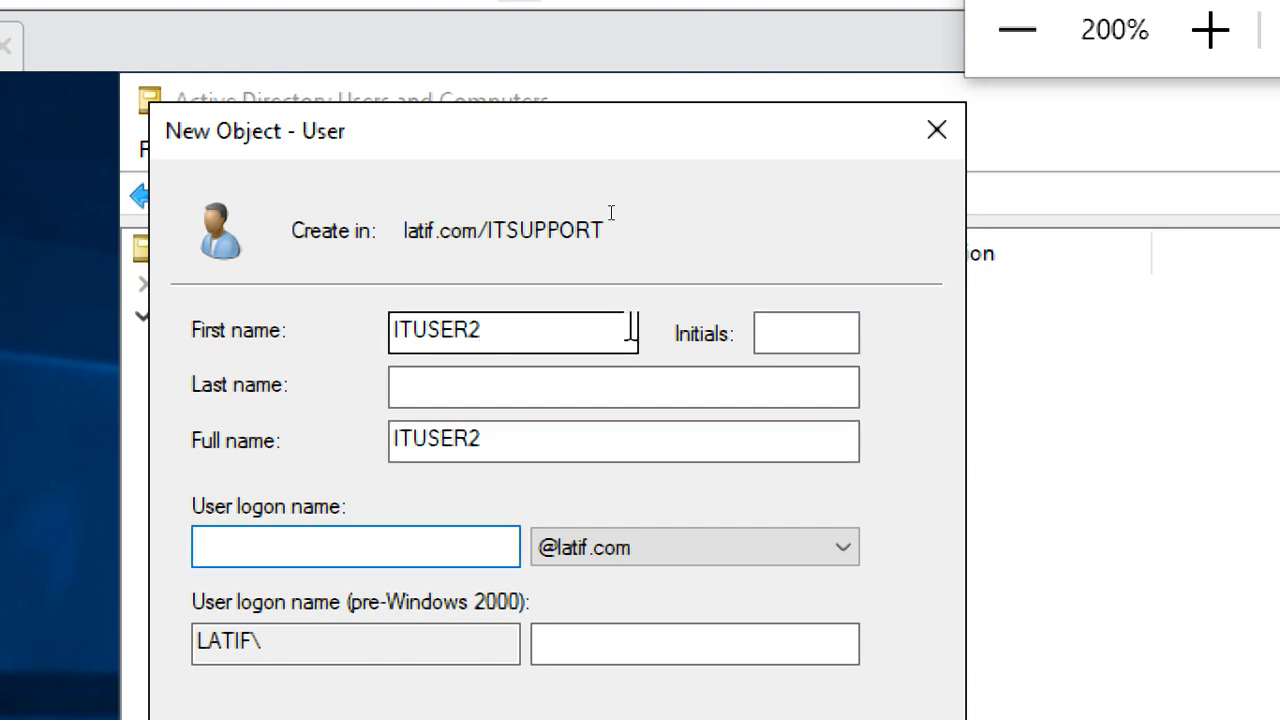
type("ITUSER")
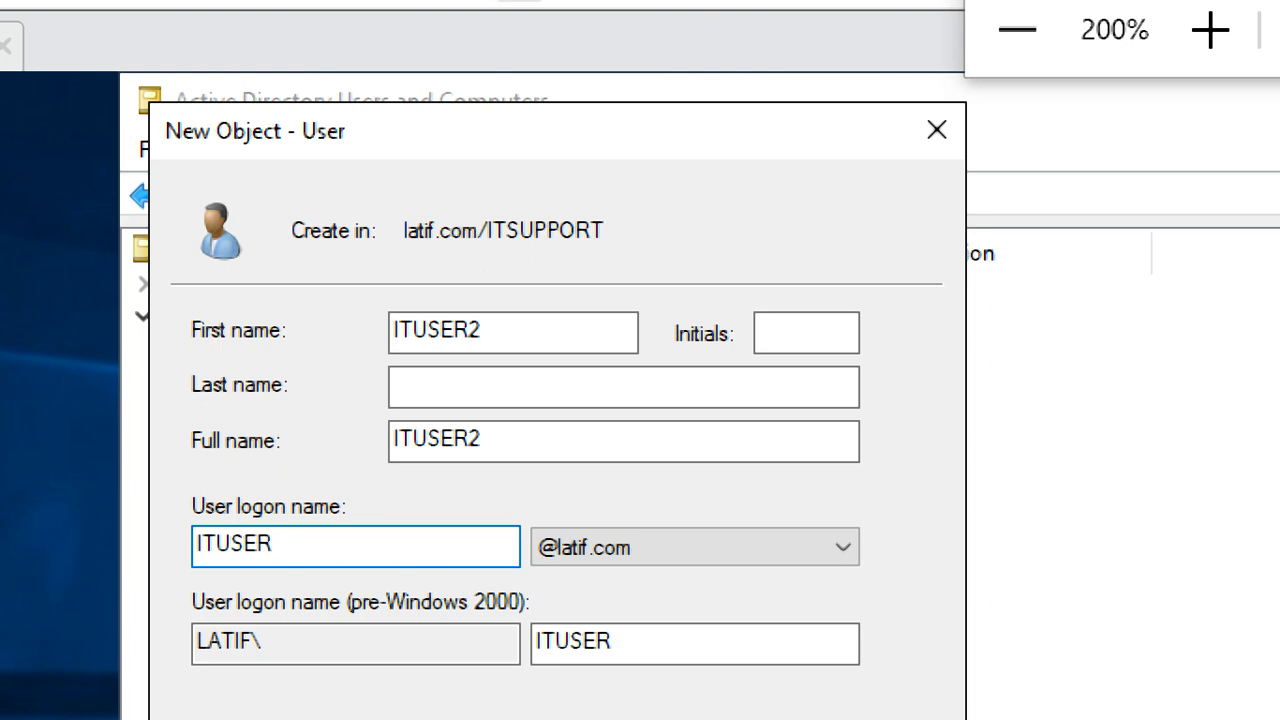
type("2")
left_click(617, 385)
left_click(829, 343)
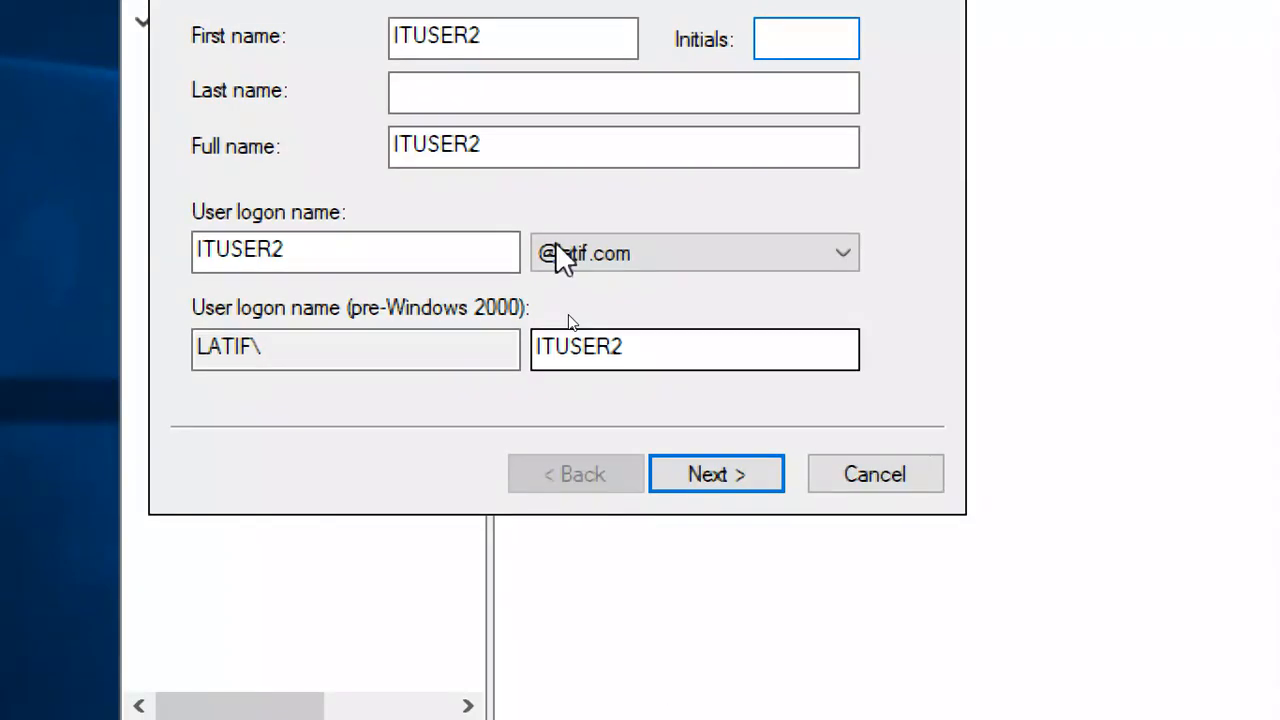
left_click(374, 247)
left_click_drag(368, 257, 136, 255)
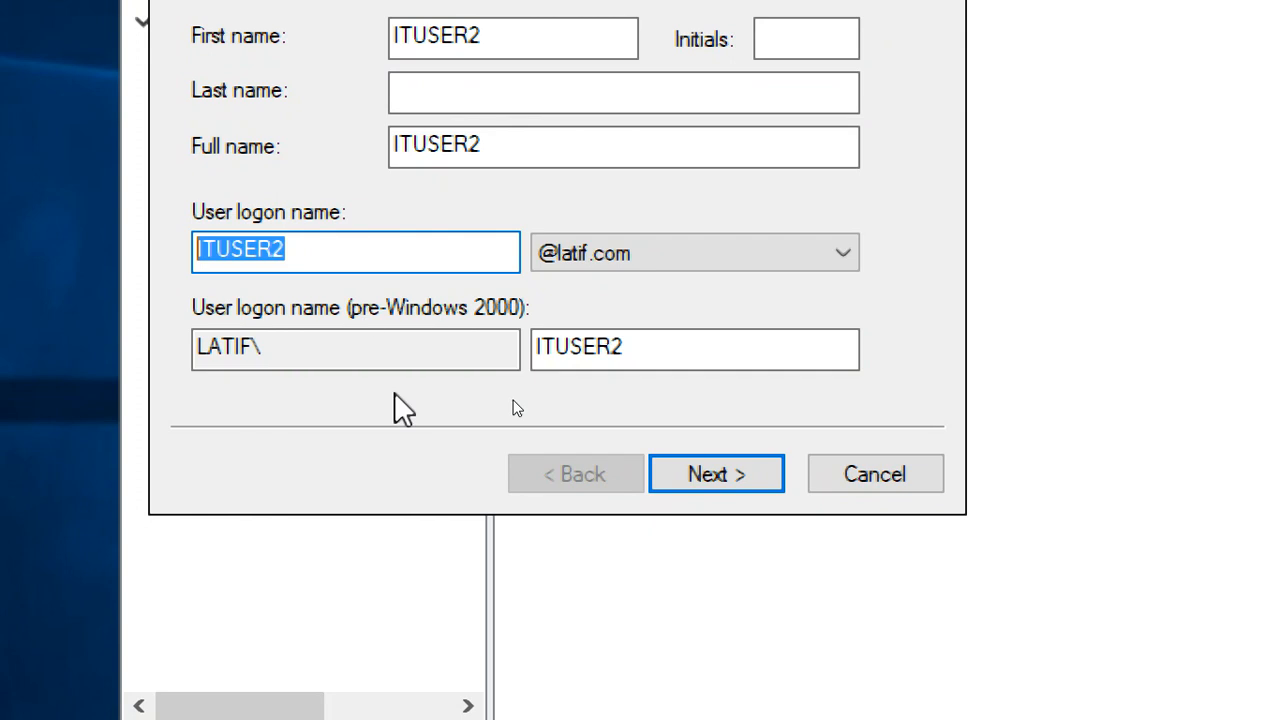
left_click(511, 34)
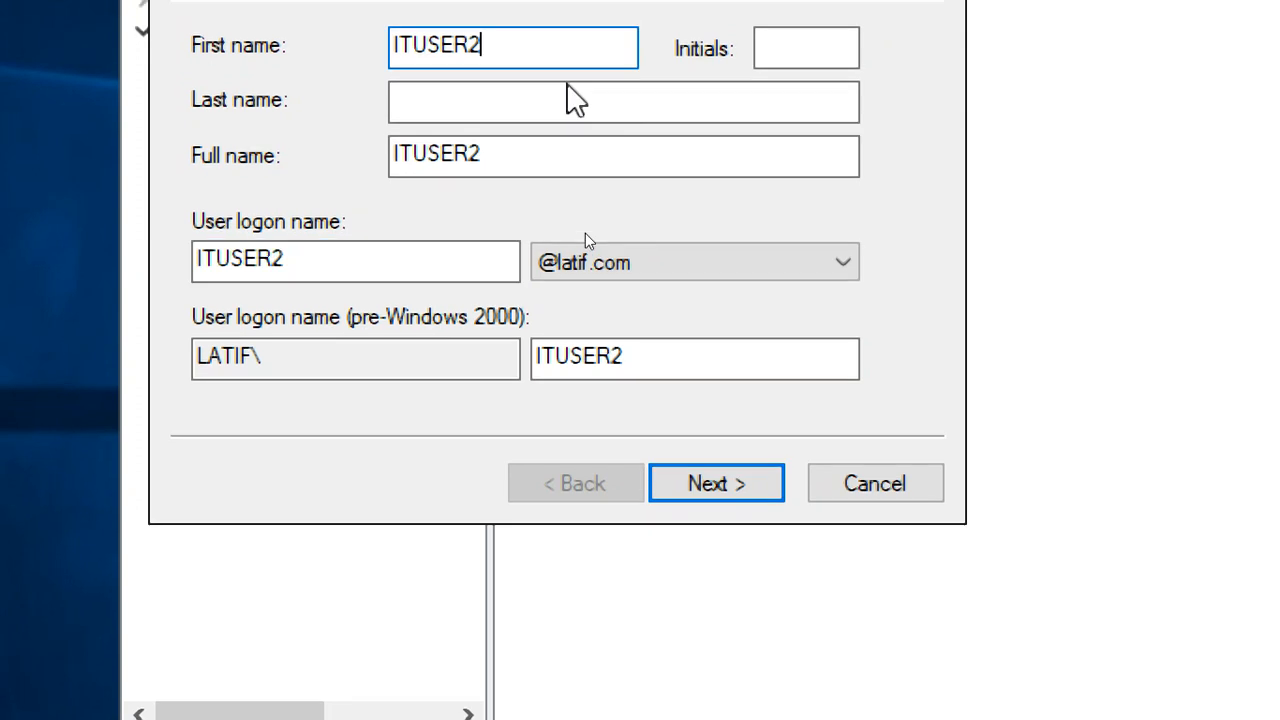
left_click(703, 485)
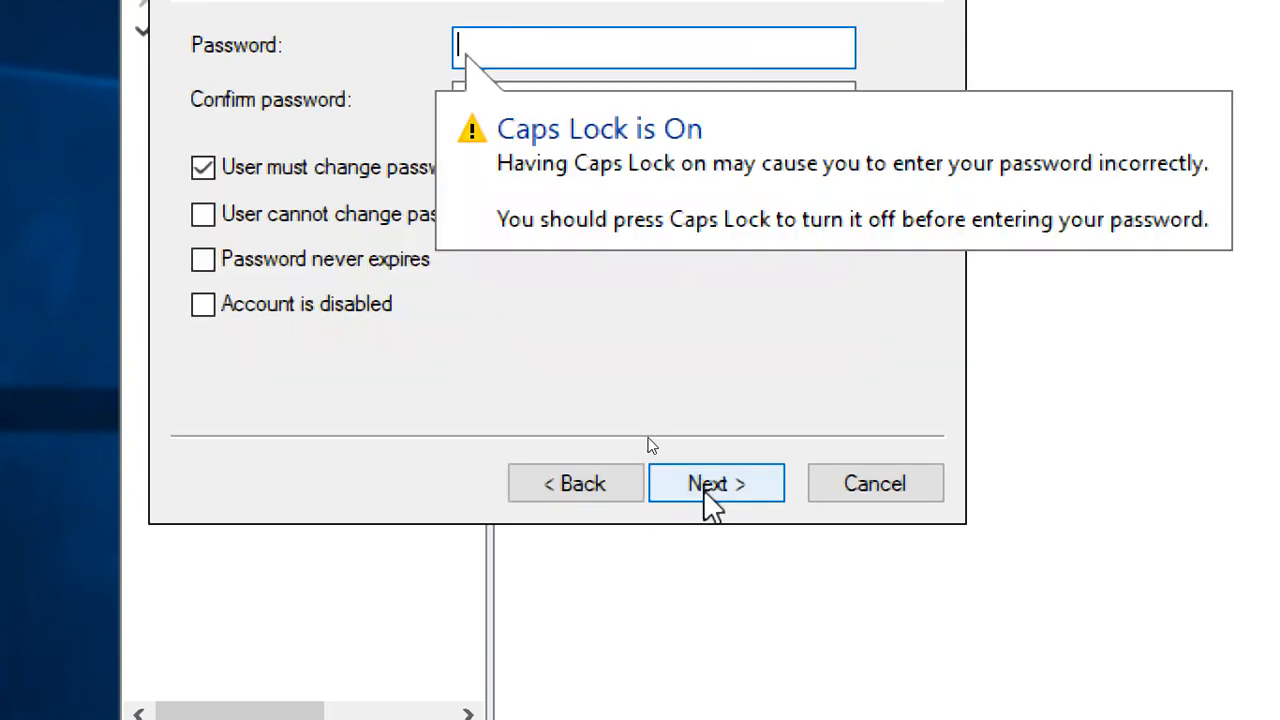
Set and confirm a password without forced change at next logon, and finish ITUSER2
left_click(258, 166)
left_click(486, 40)
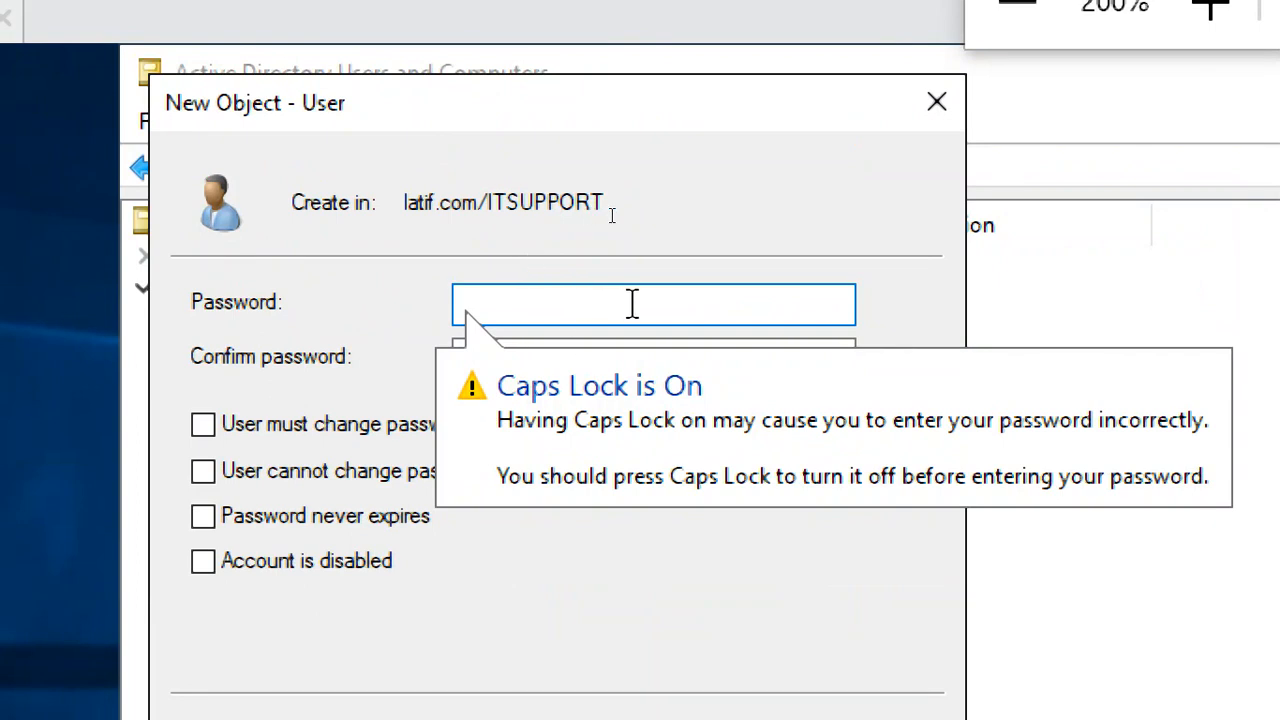
key("Caps_Lock")
type("Pa")
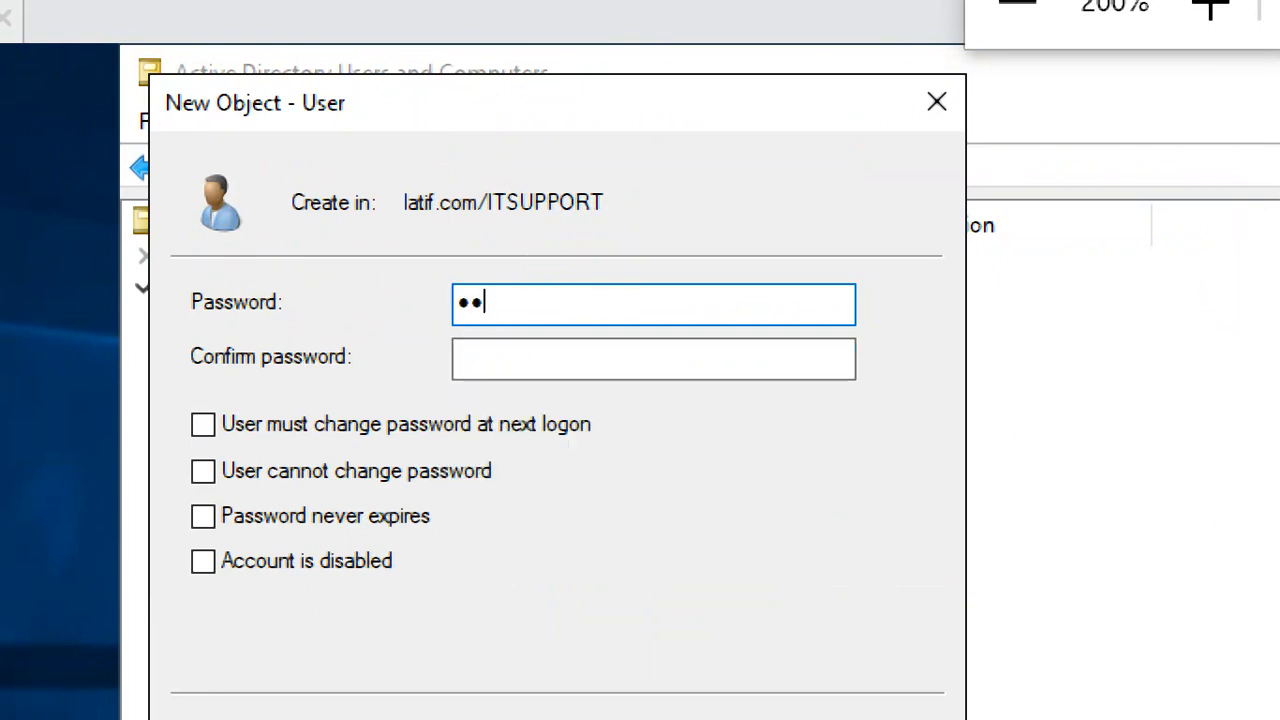
type("rd1")
key("Tab")
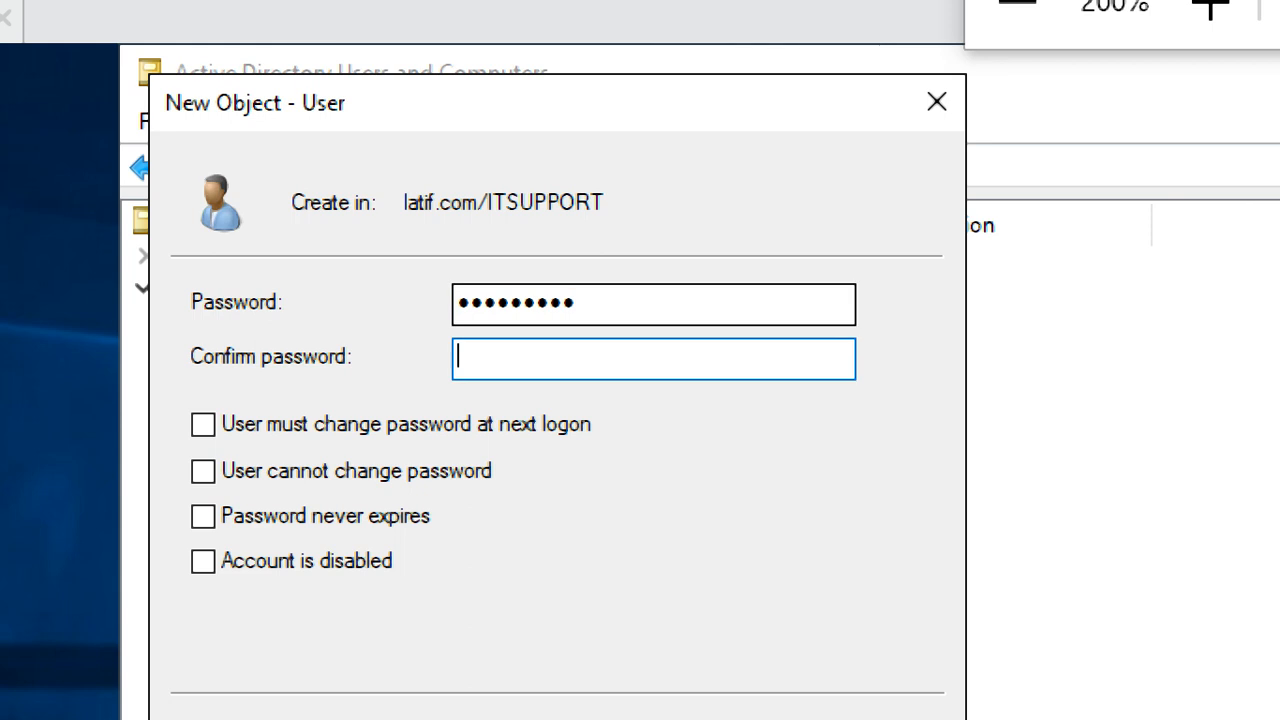
type("Password1")
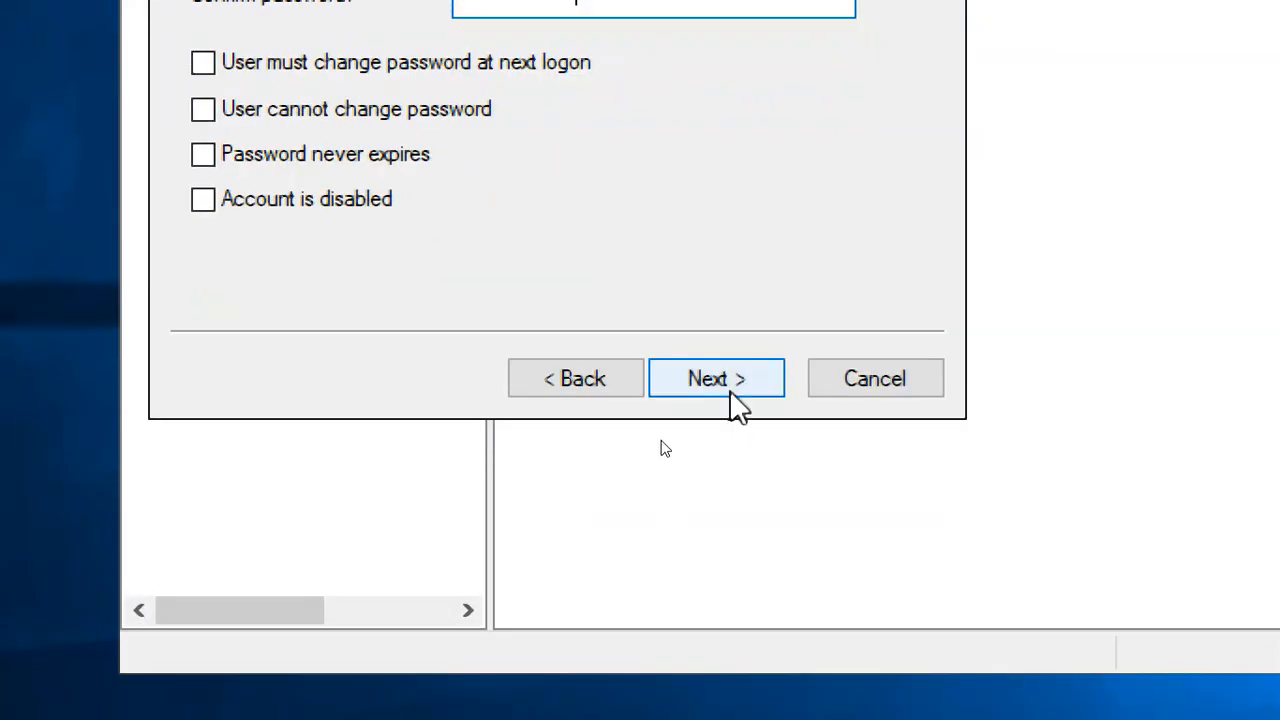
left_click(733, 392)
left_click(731, 391)
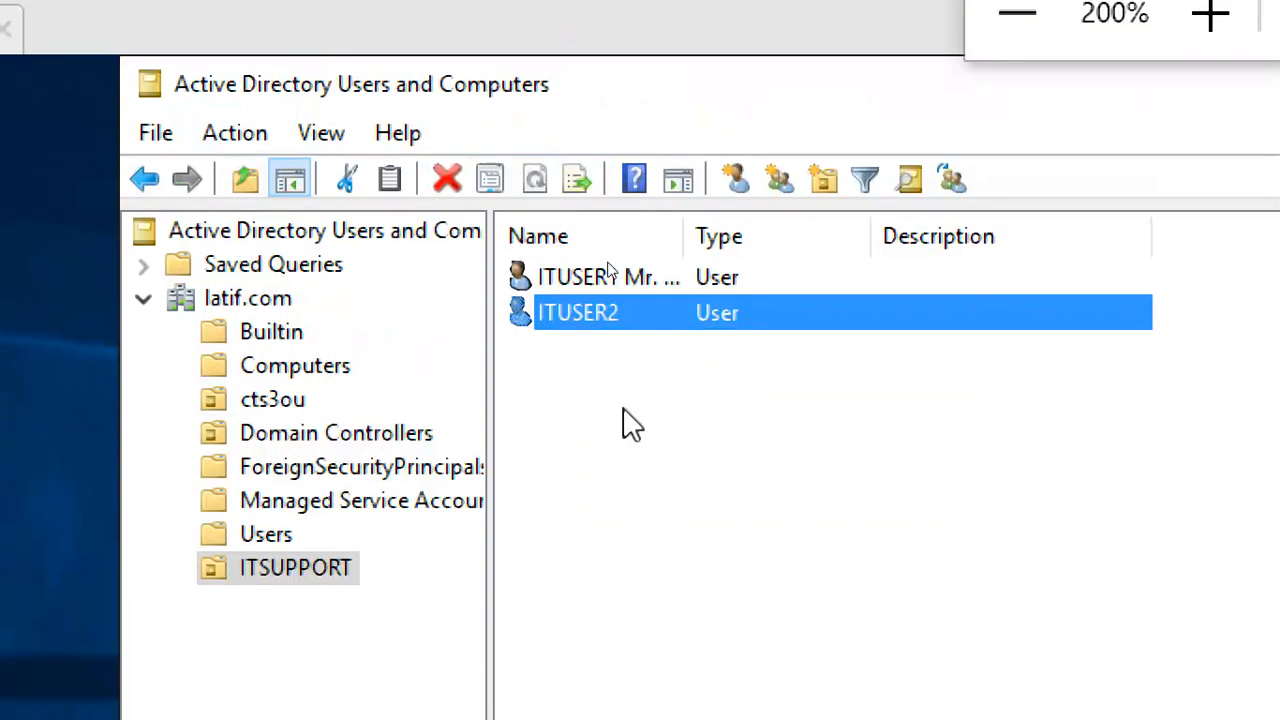
left_click(620, 440)
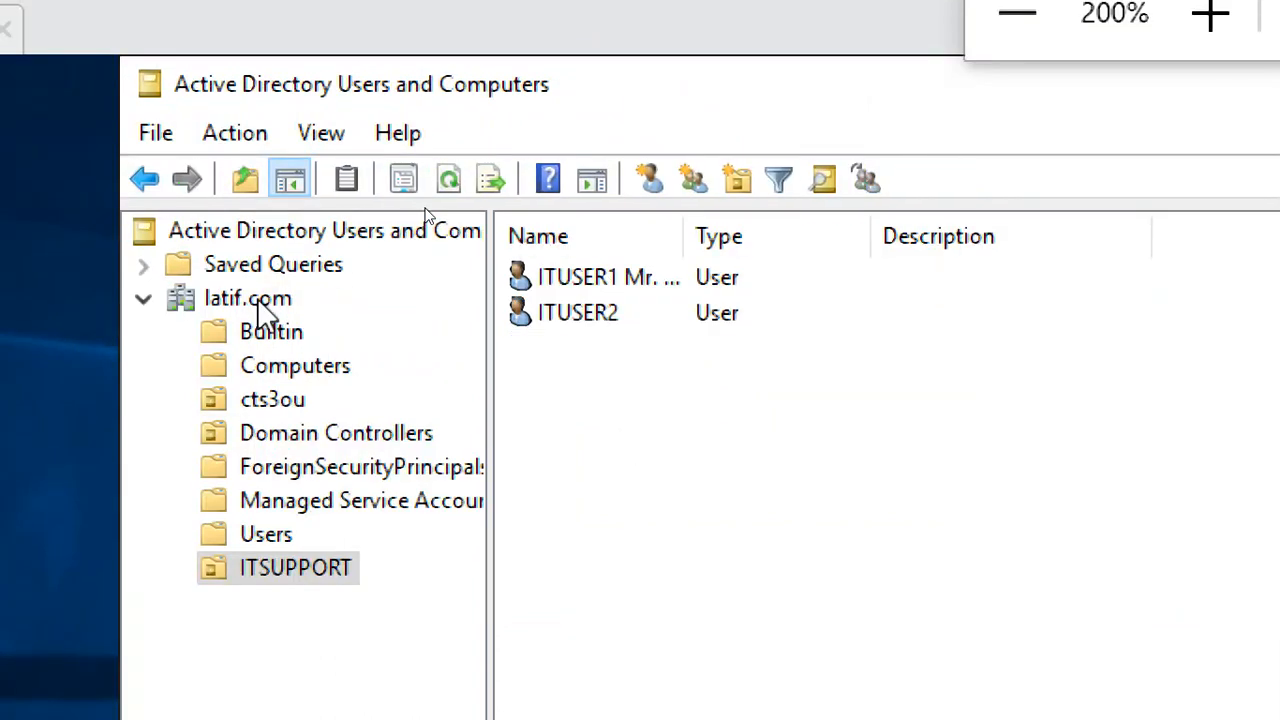
left_click(255, 298)
Add an organizational unit named HR at the root of latif.com
right_click(262, 297)
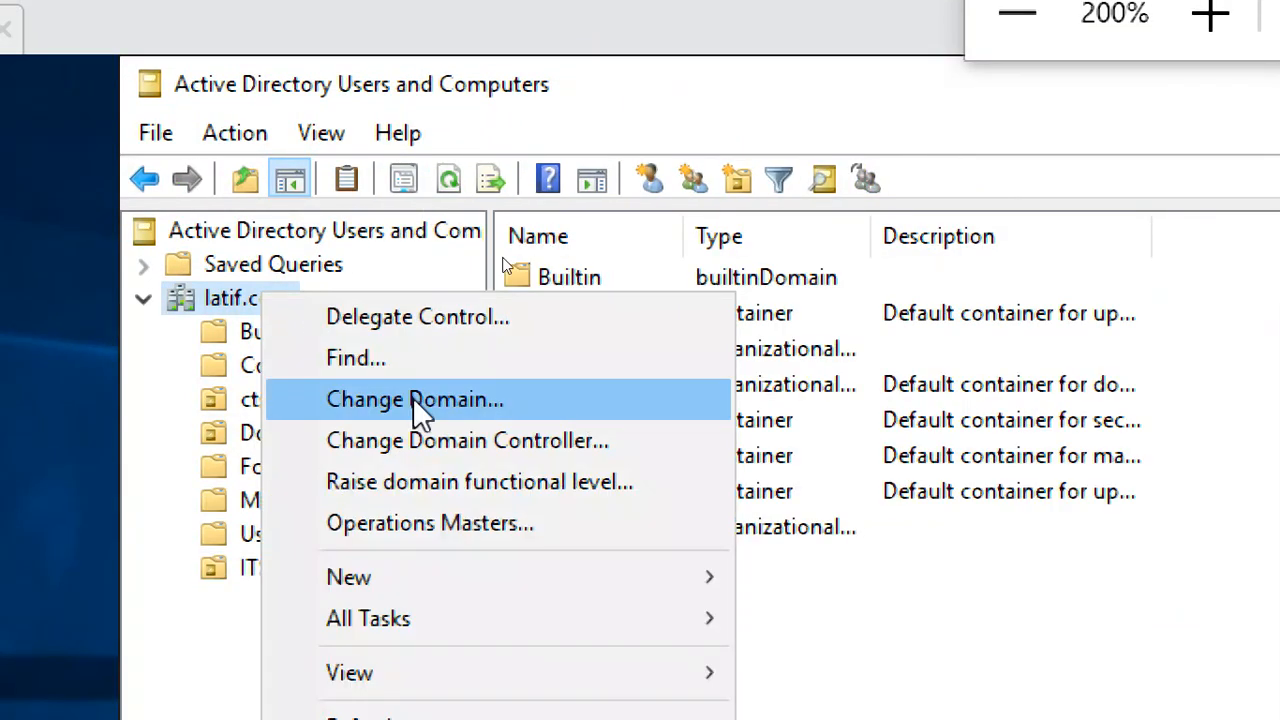
mouse_move(543, 591)
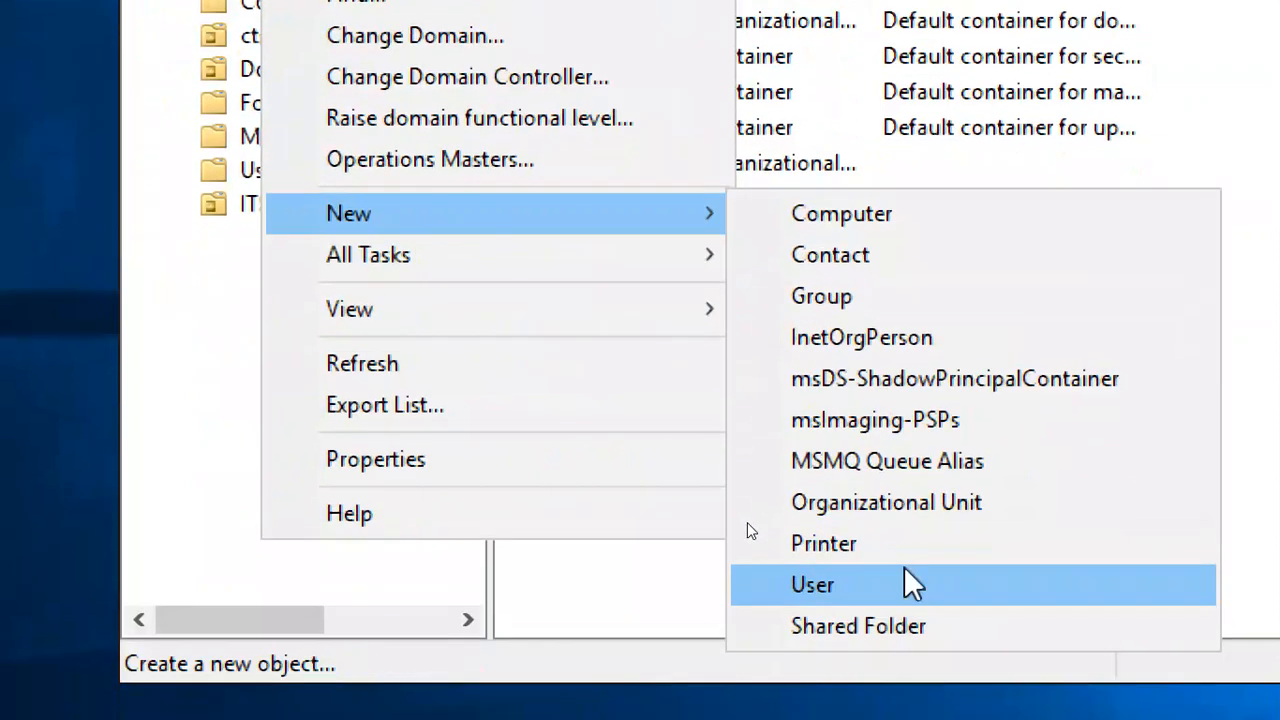
left_click(895, 502)
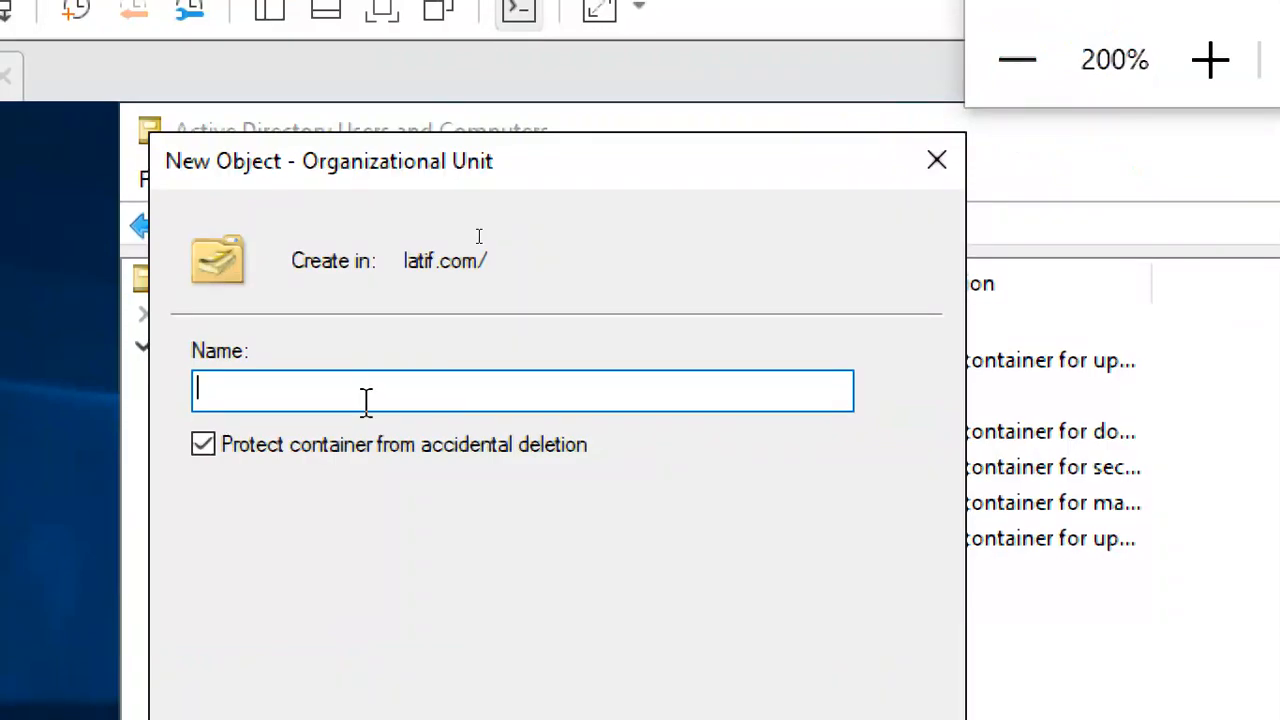
type("HR")
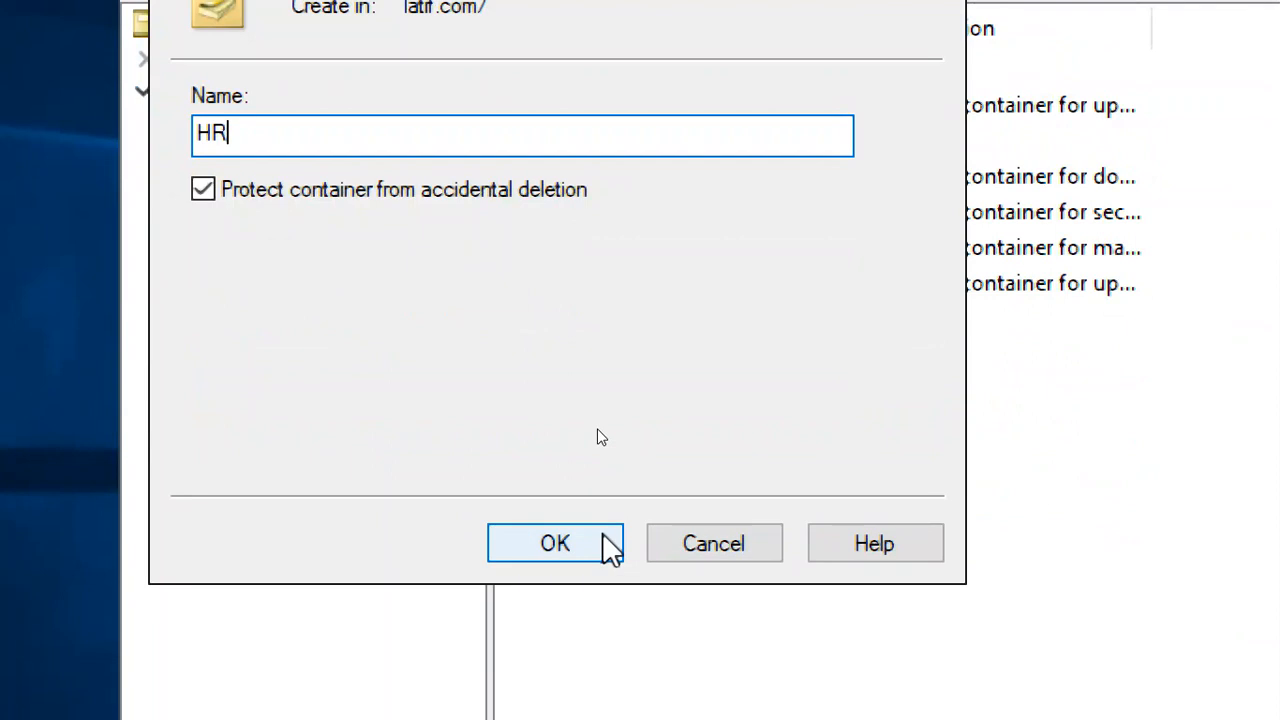
left_click(603, 538)
Open a New Object – User form inside the HR unit
right_click(585, 132)
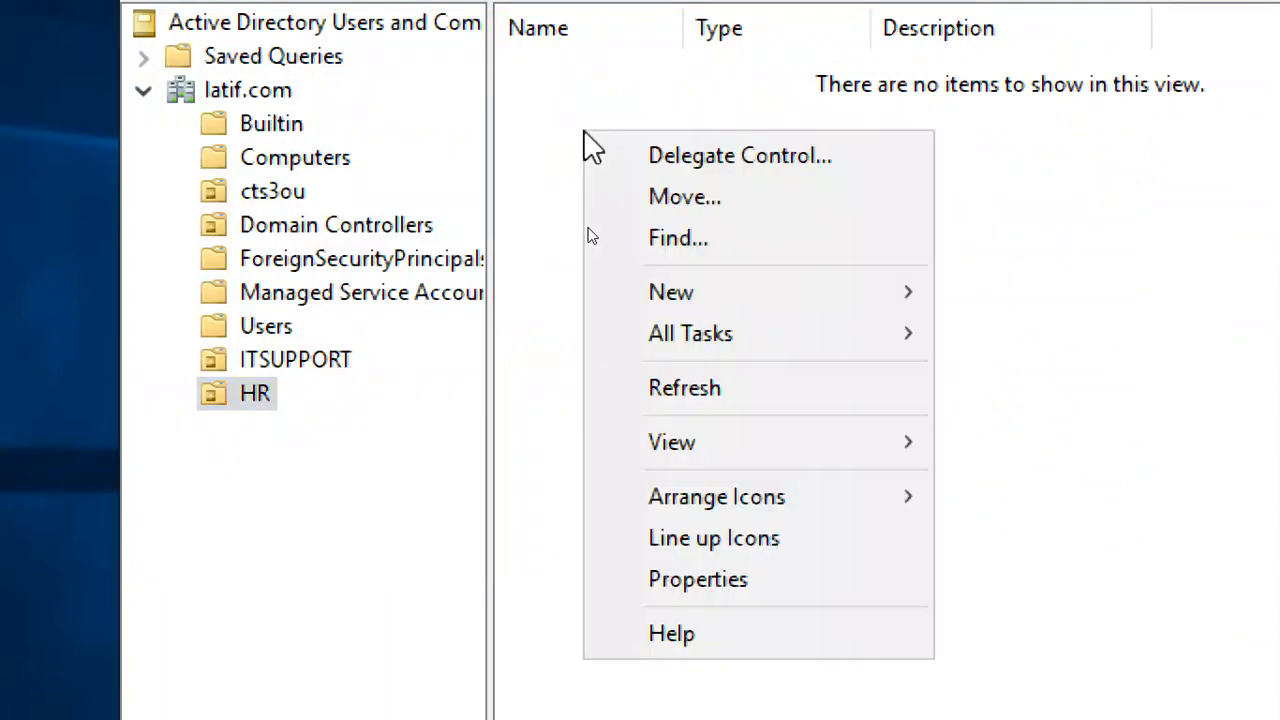
mouse_move(704, 302)
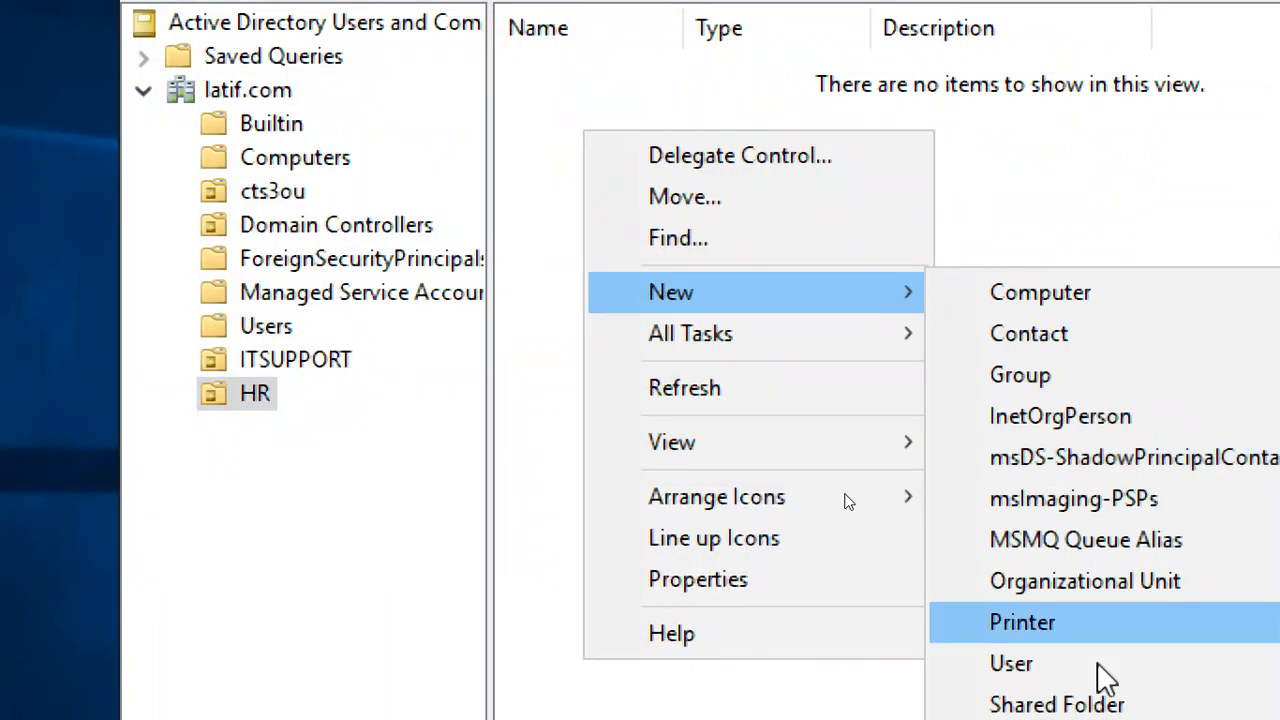
left_click(1104, 670)
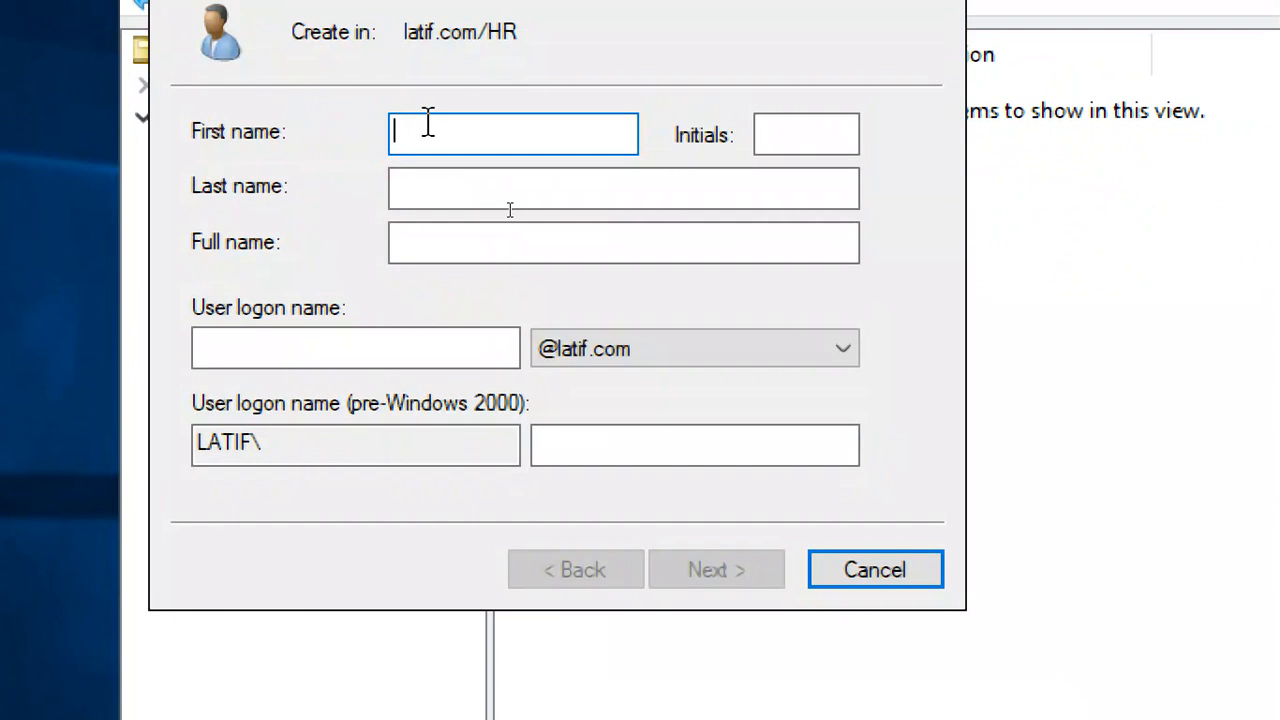
Fill in the new HR user's first name and initials
type("a")
key("BackSpace")
key("BackSpace")
key("Tab")
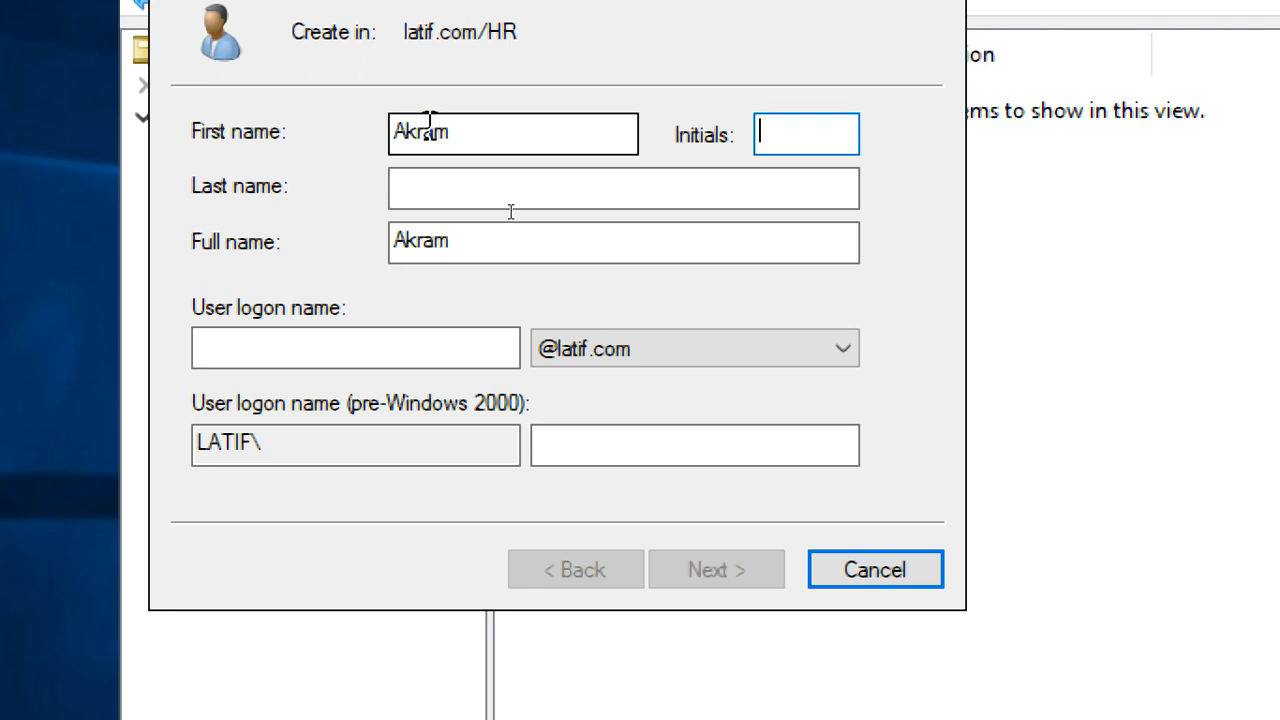
left_click(423, 348)
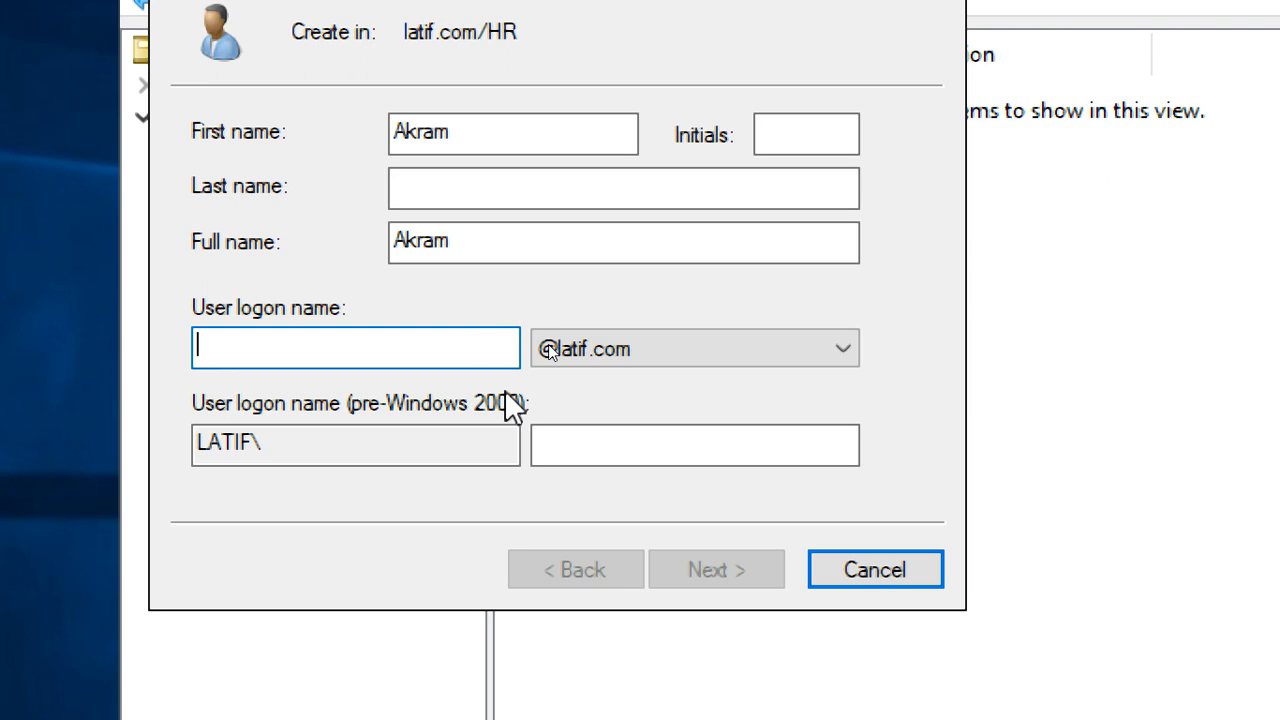
left_click(806, 138)
type("Mr")
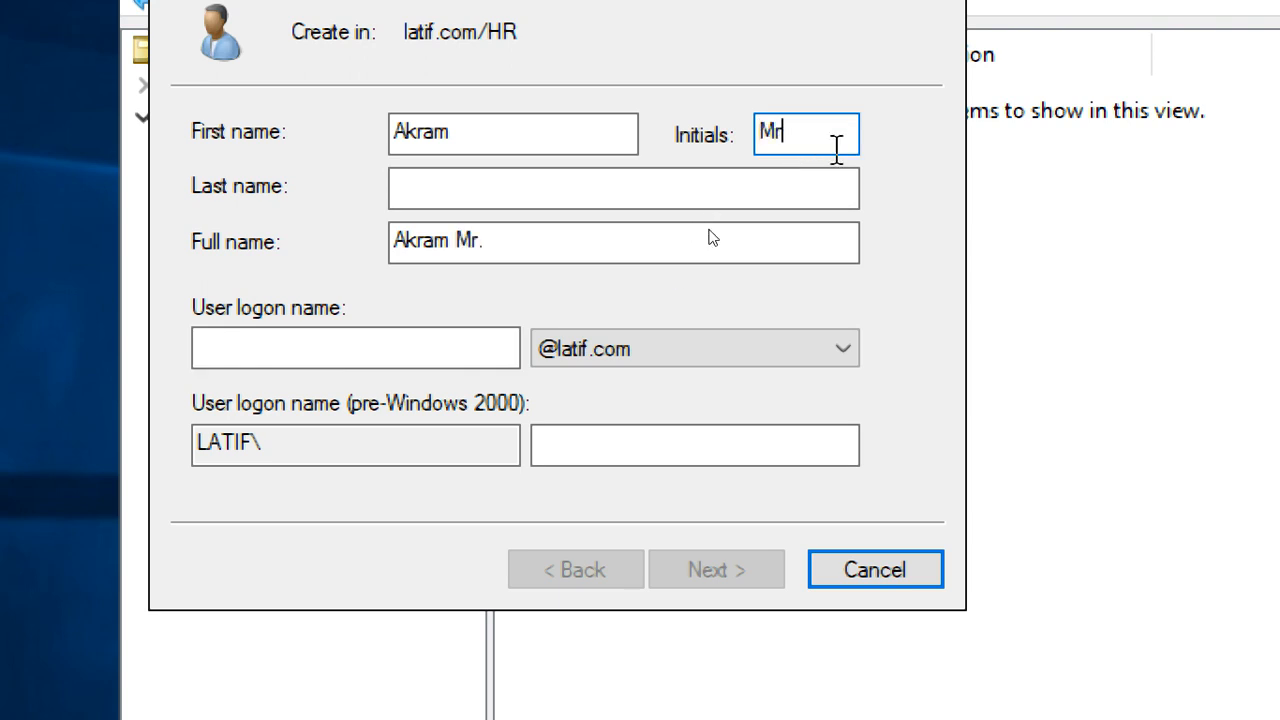
left_click(400, 352)
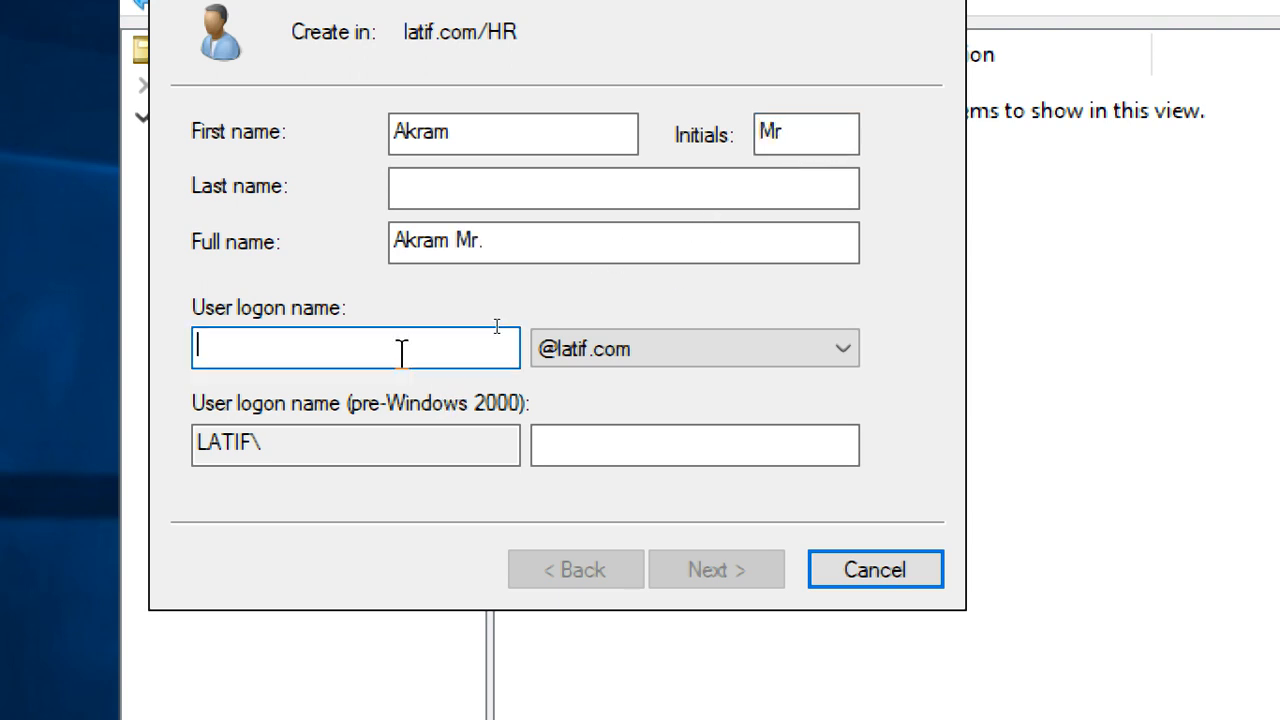
left_click(455, 205)
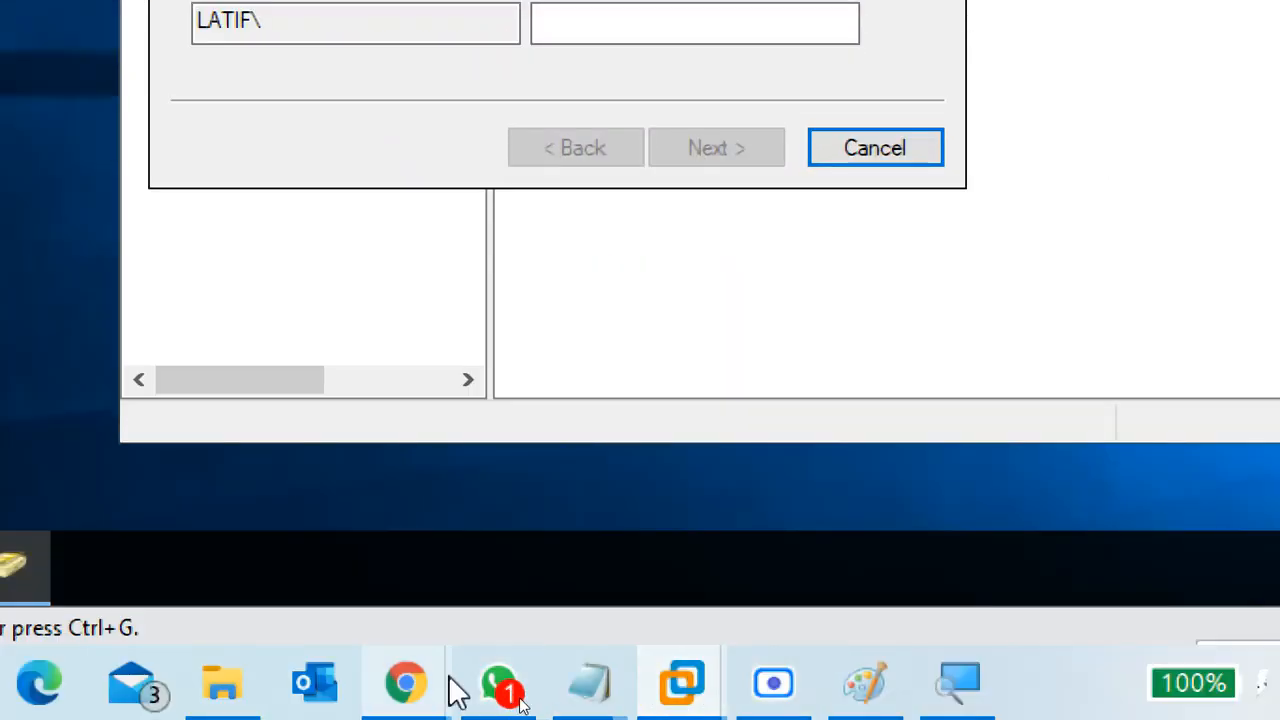
mouse_move(445, 683)
left_click(308, 610)
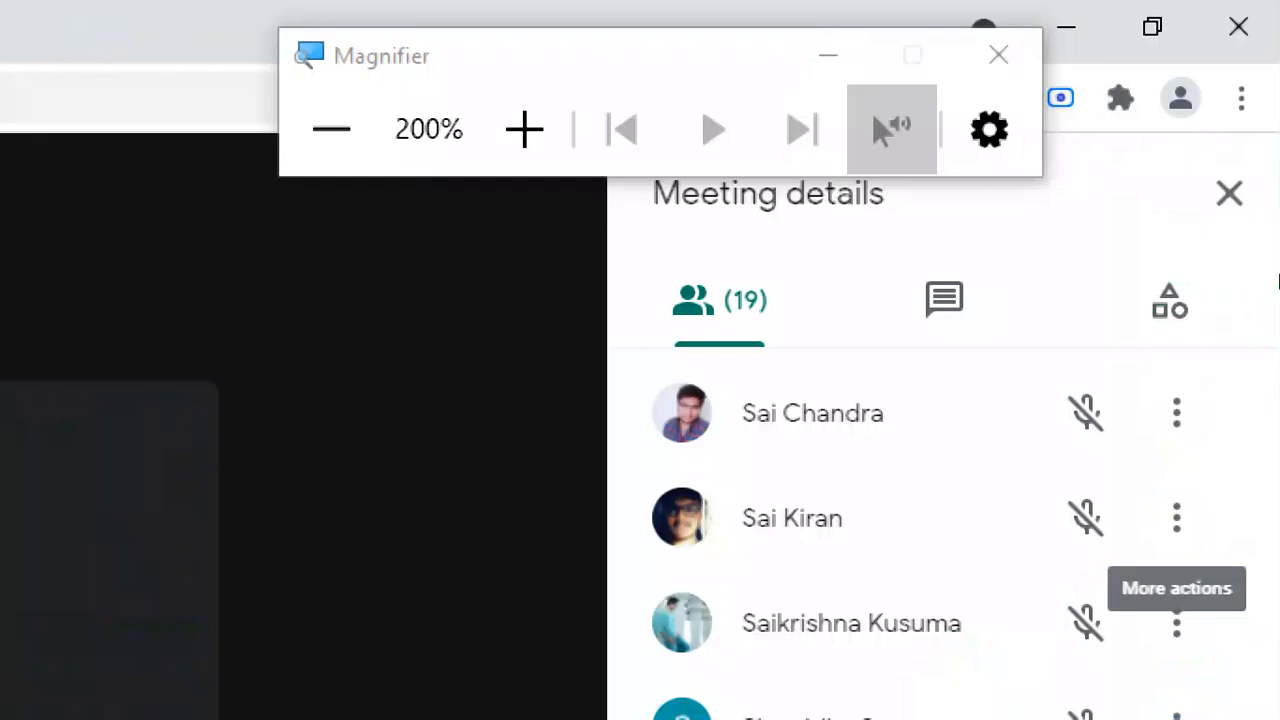
scroll(855, 530, "up", 8)
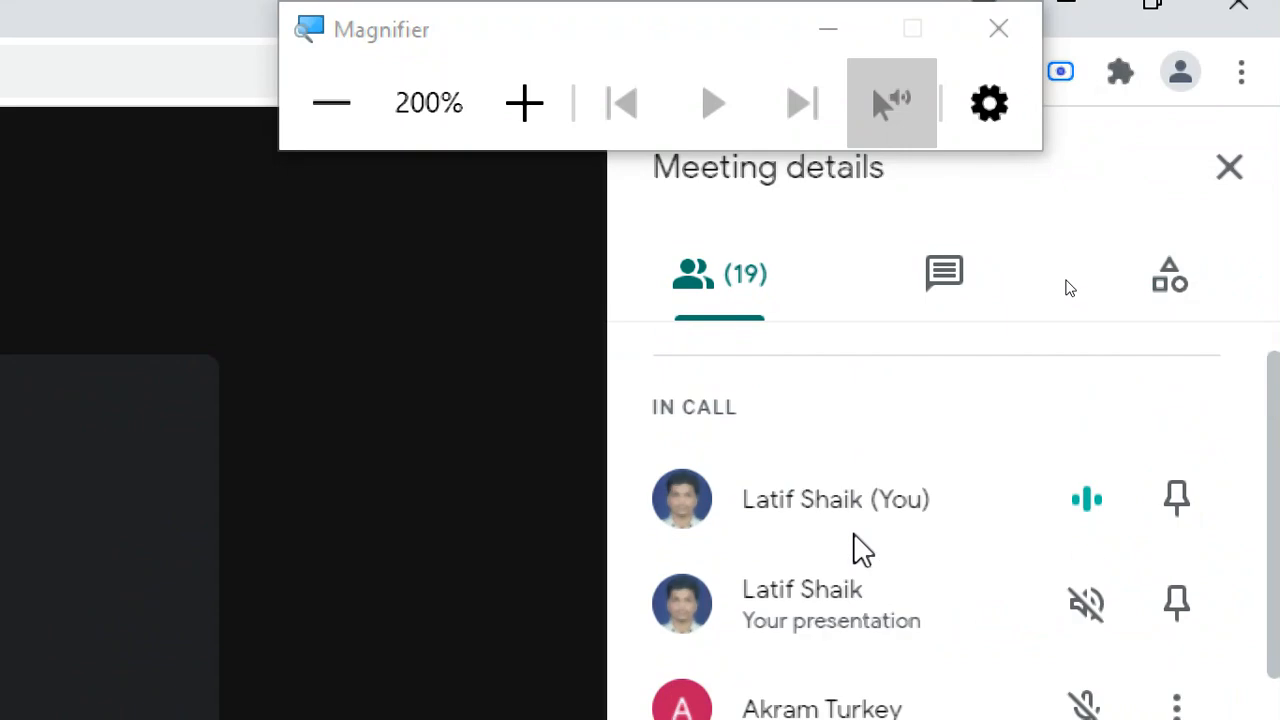
scroll(855, 540, "down", 5)
scroll(855, 545, "up", 1)
scroll(860, 553, "up", 4)
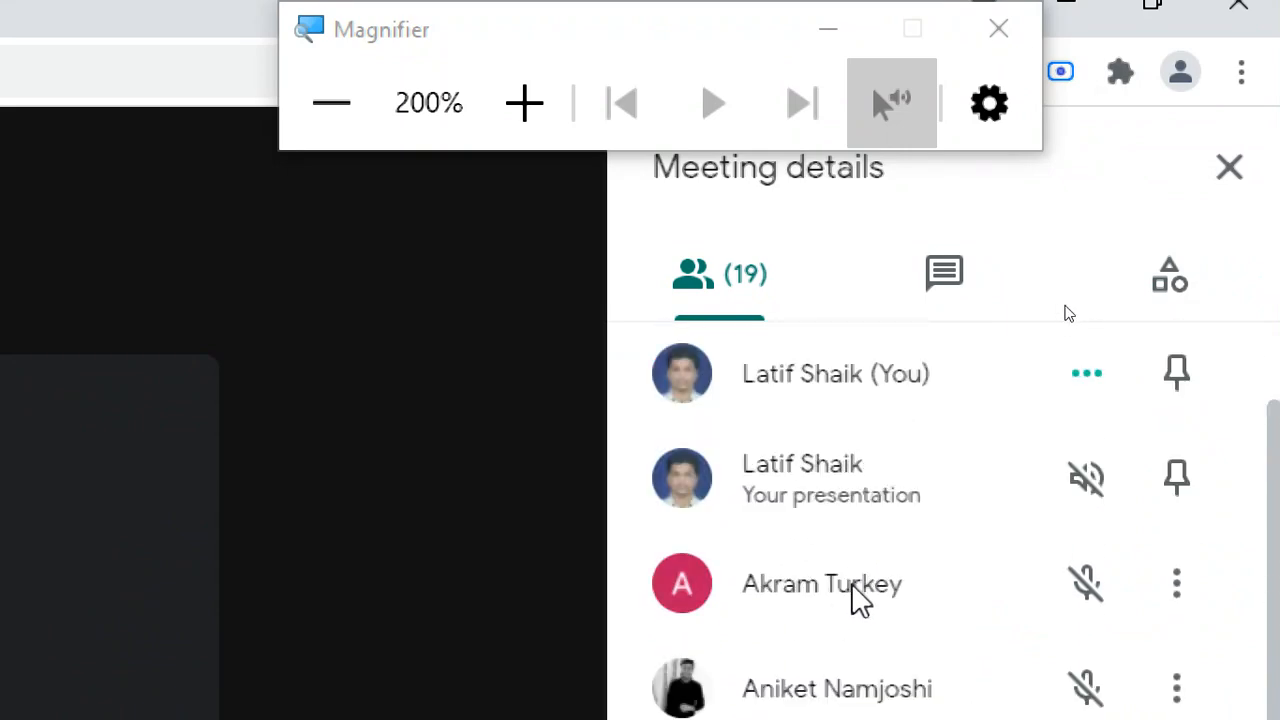
left_click(1078, 26)
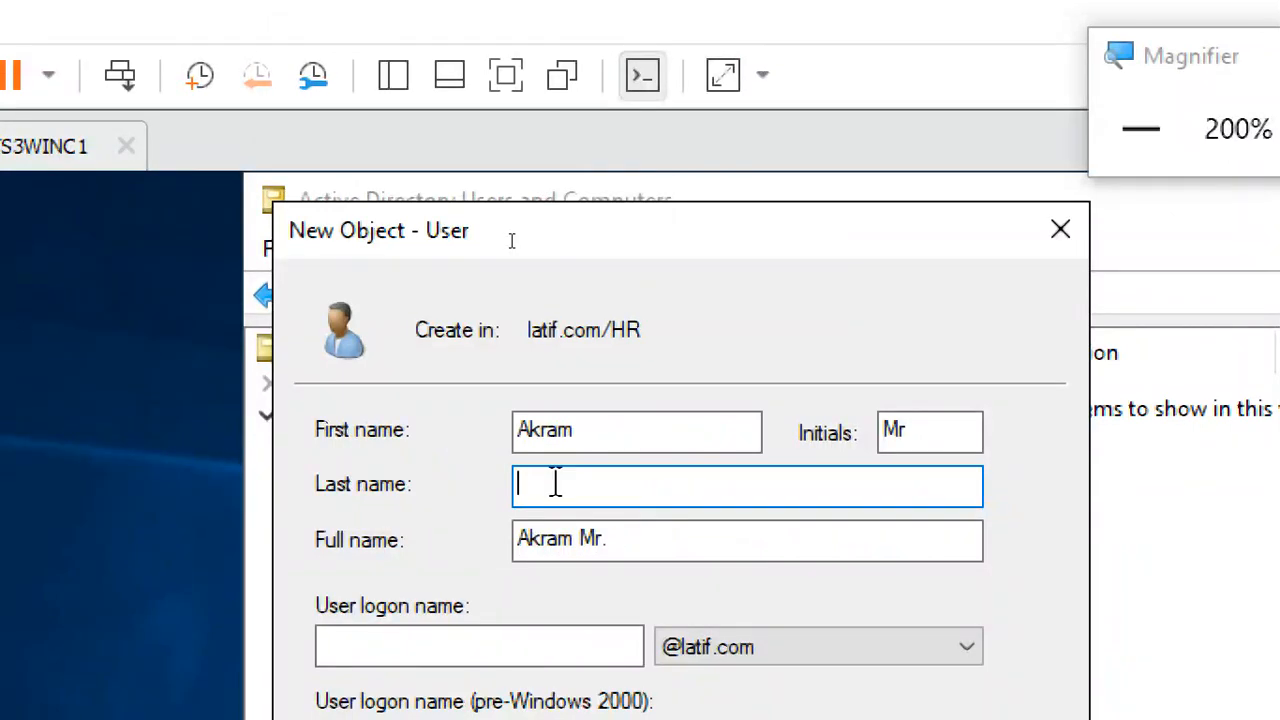
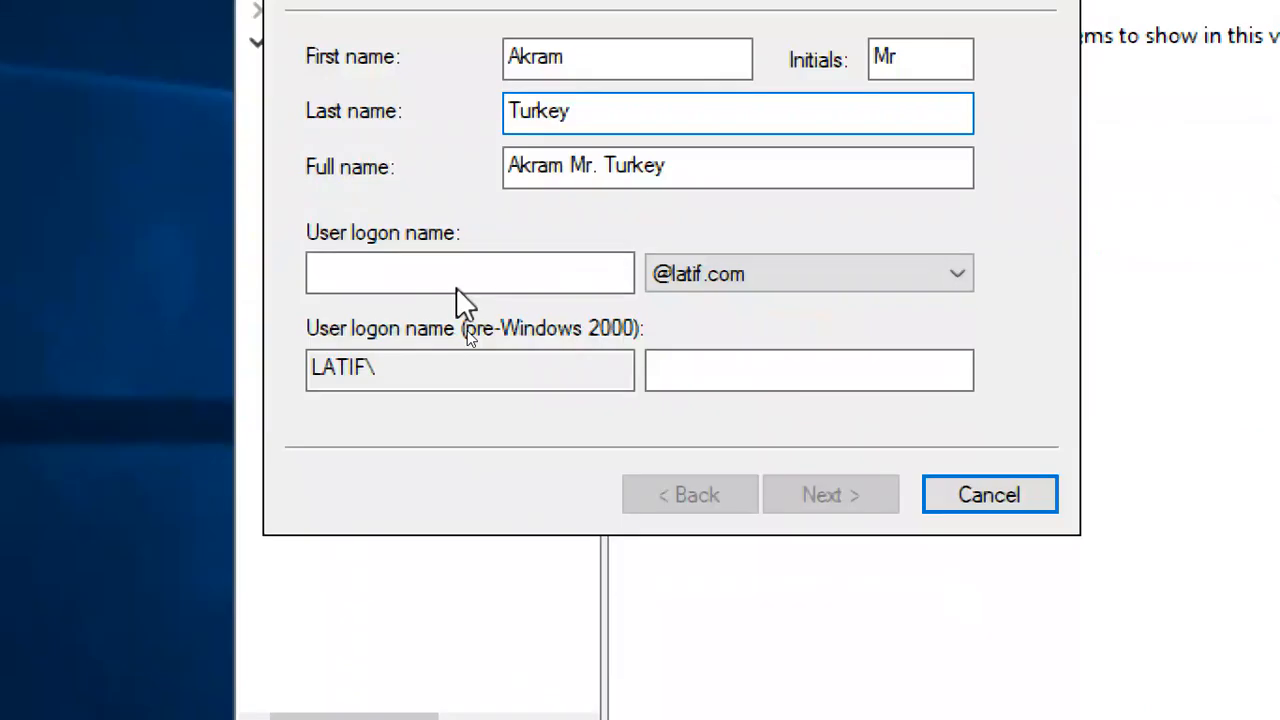
Enter the user's last name and logon name, then advance to the password page
left_click(468, 647)
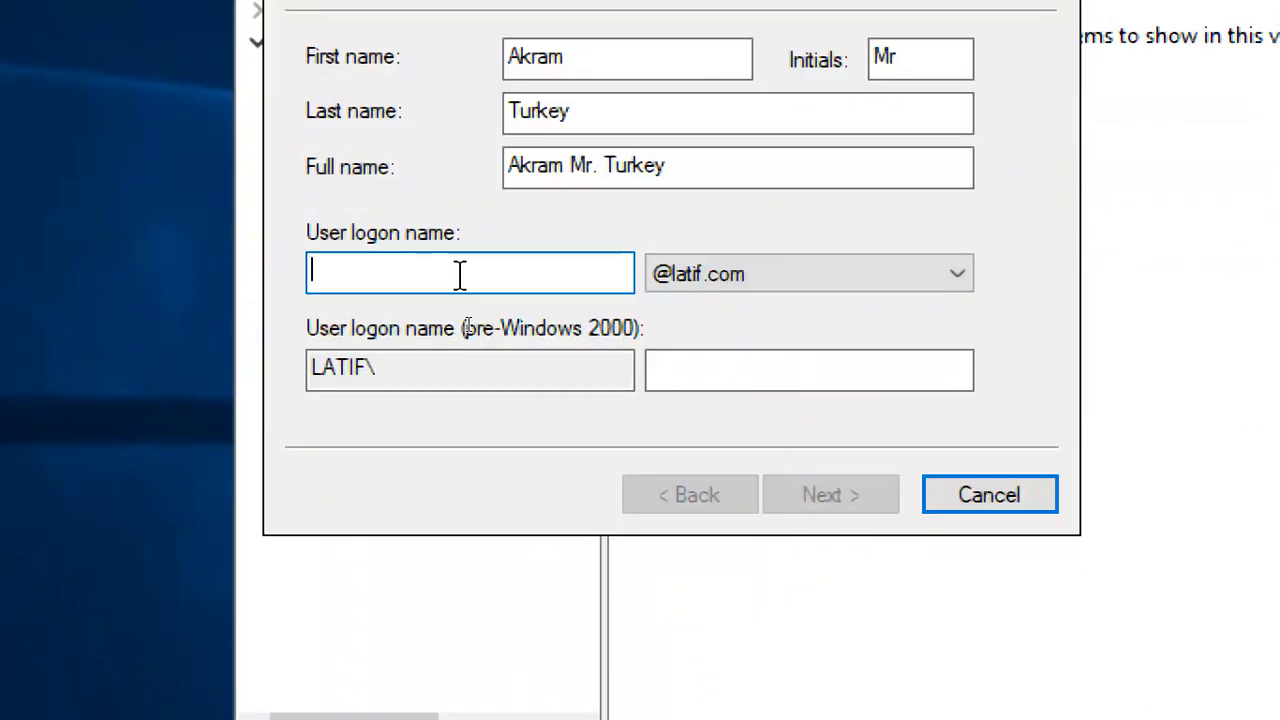
type("Akram")
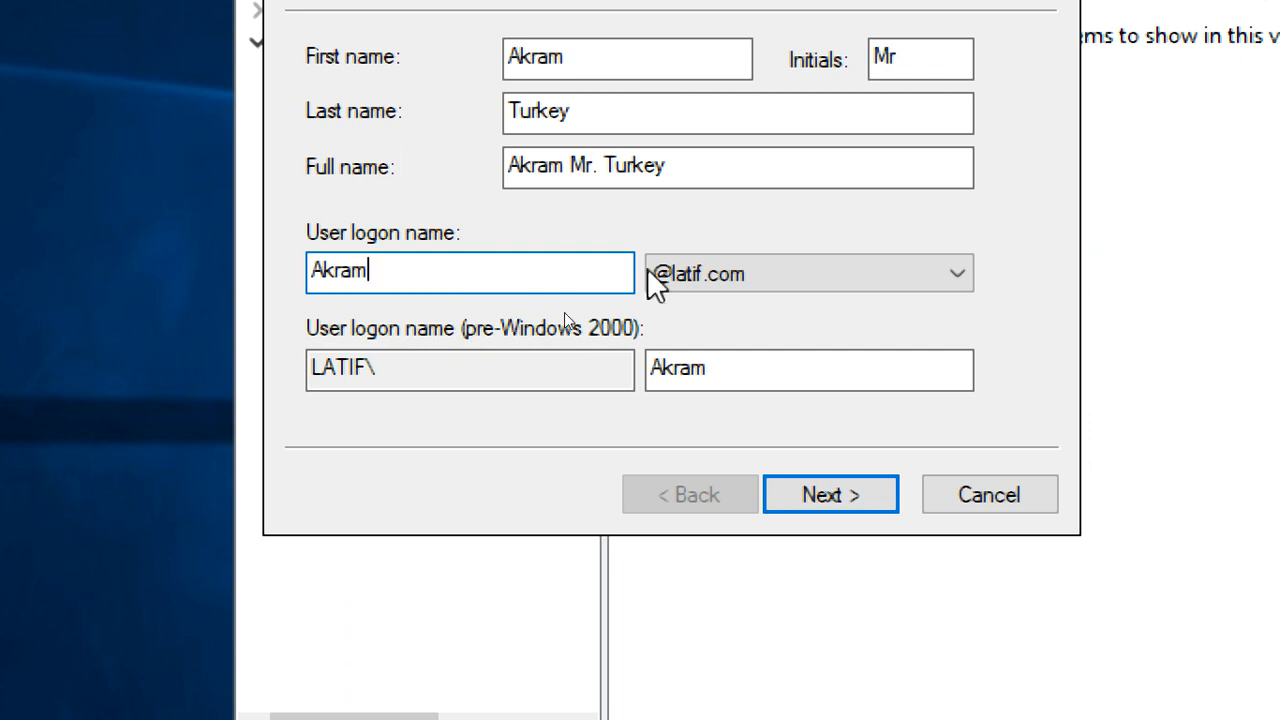
left_click(600, 56)
left_click(480, 275)
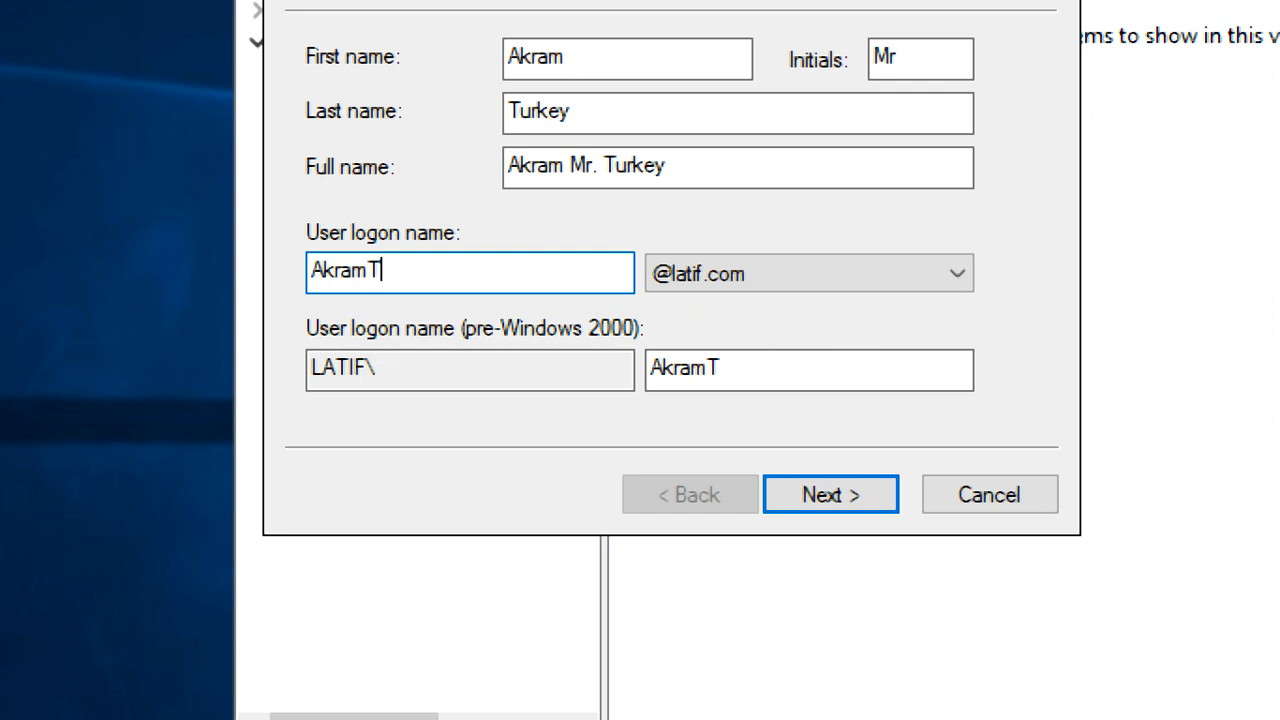
left_click_drag(397, 273, 254, 246)
left_click(486, 270)
left_click(660, 64)
left_click(603, 268)
left_click(709, 170)
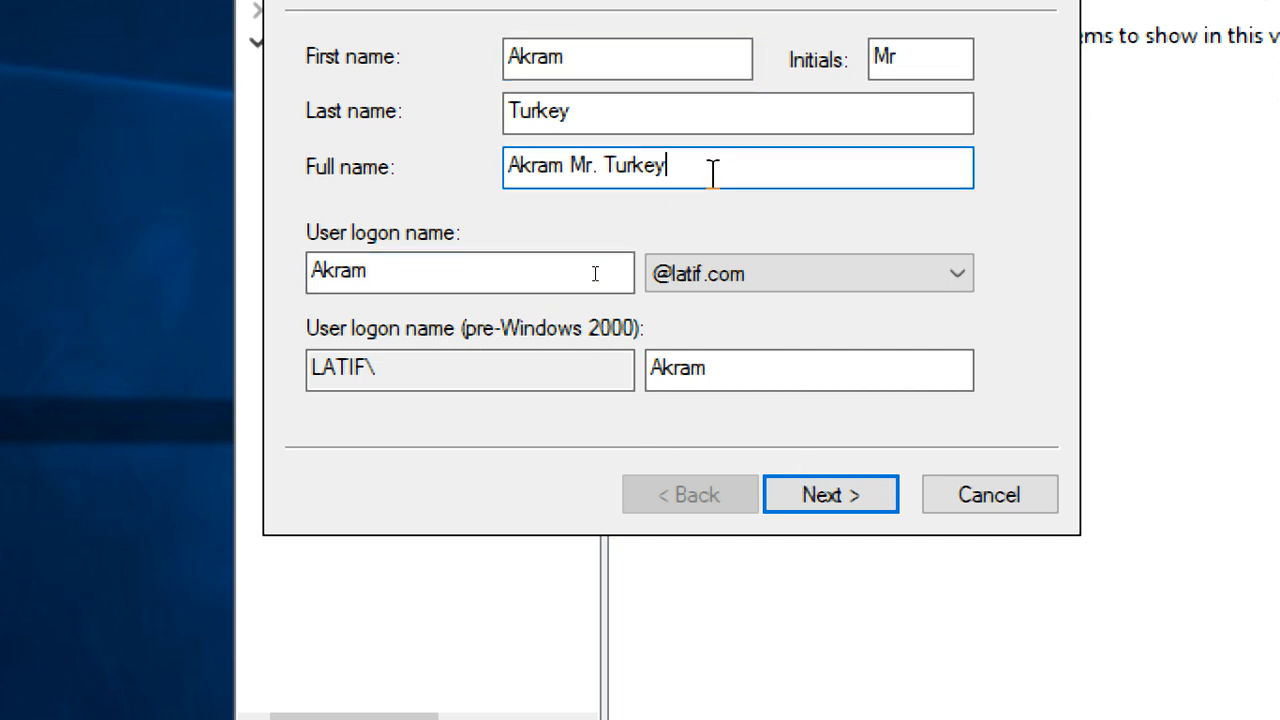
left_click(537, 280)
double_click(731, 366)
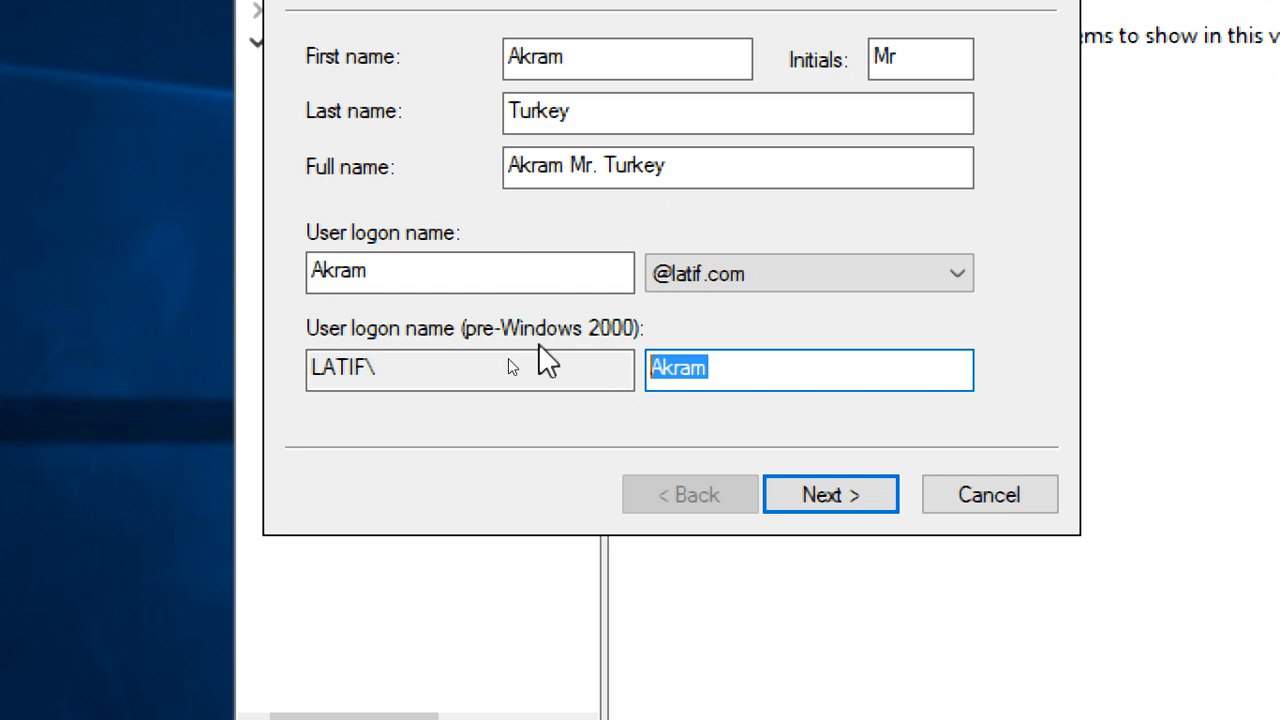
double_click(351, 275)
left_click(872, 492)
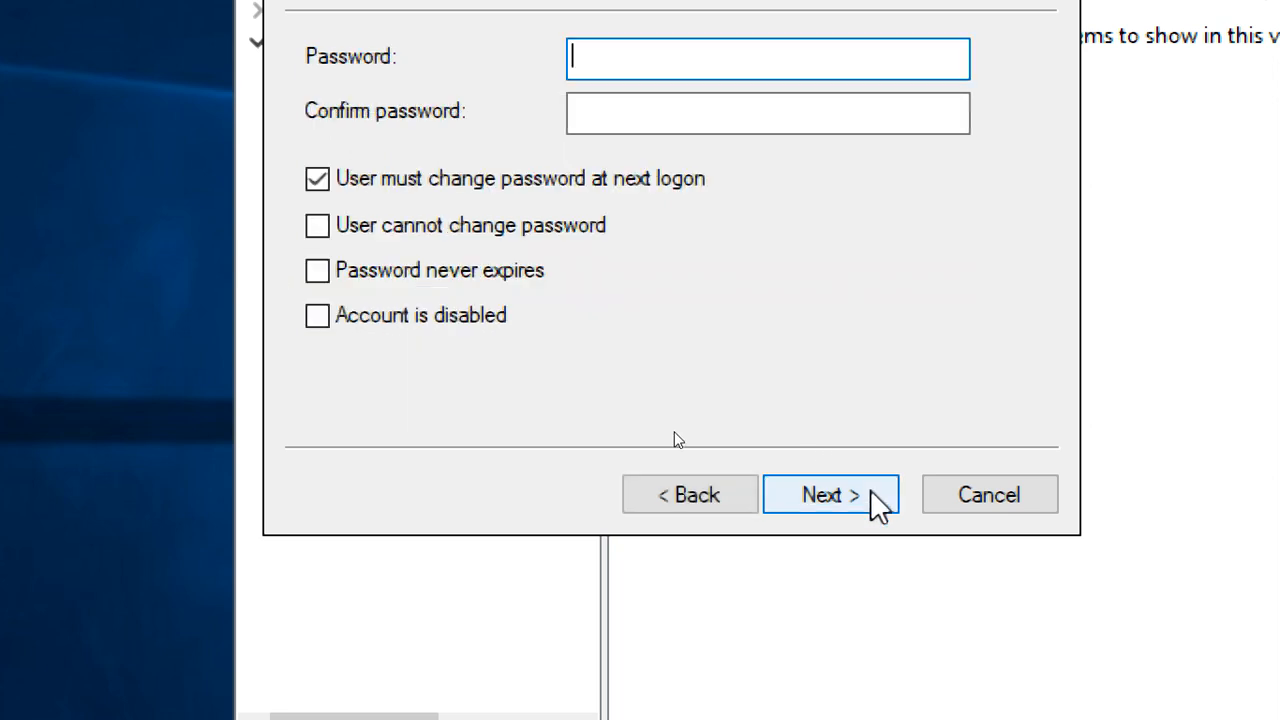
Enter and confirm the password, then finish creating the HR user account
left_click(628, 56)
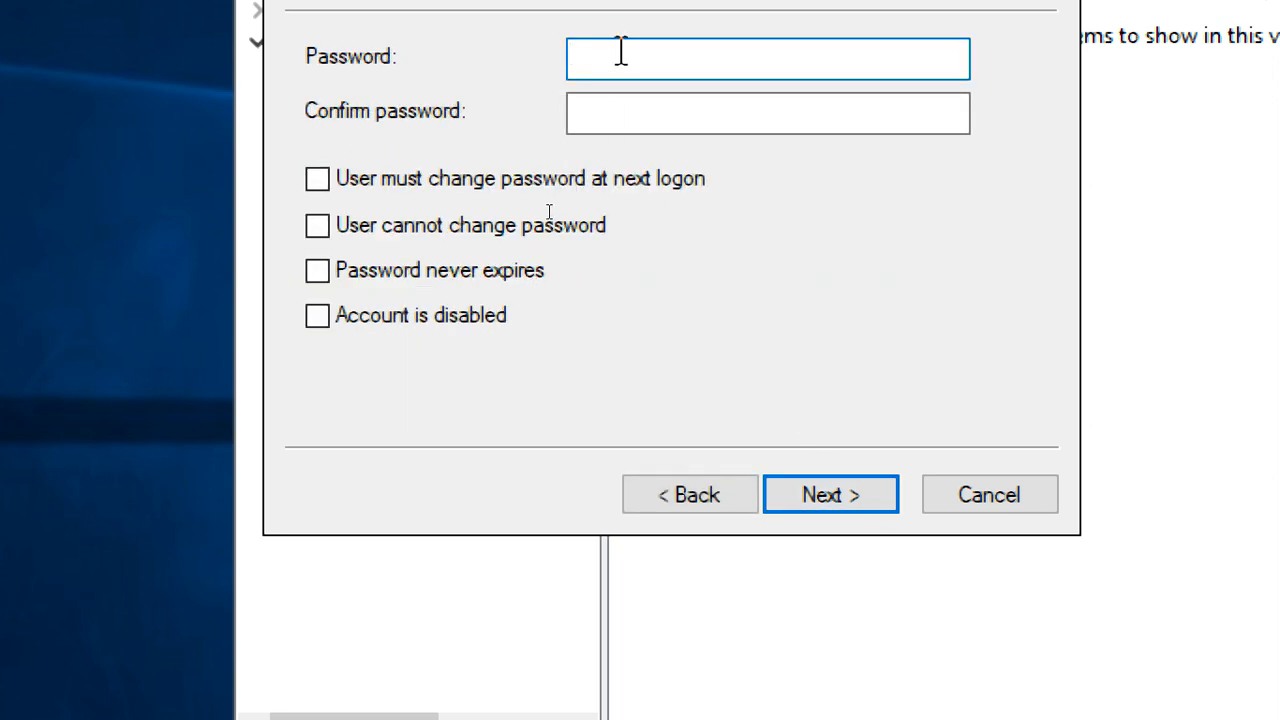
type("•••••")
type("•••••")
left_click(654, 105)
type("•••")
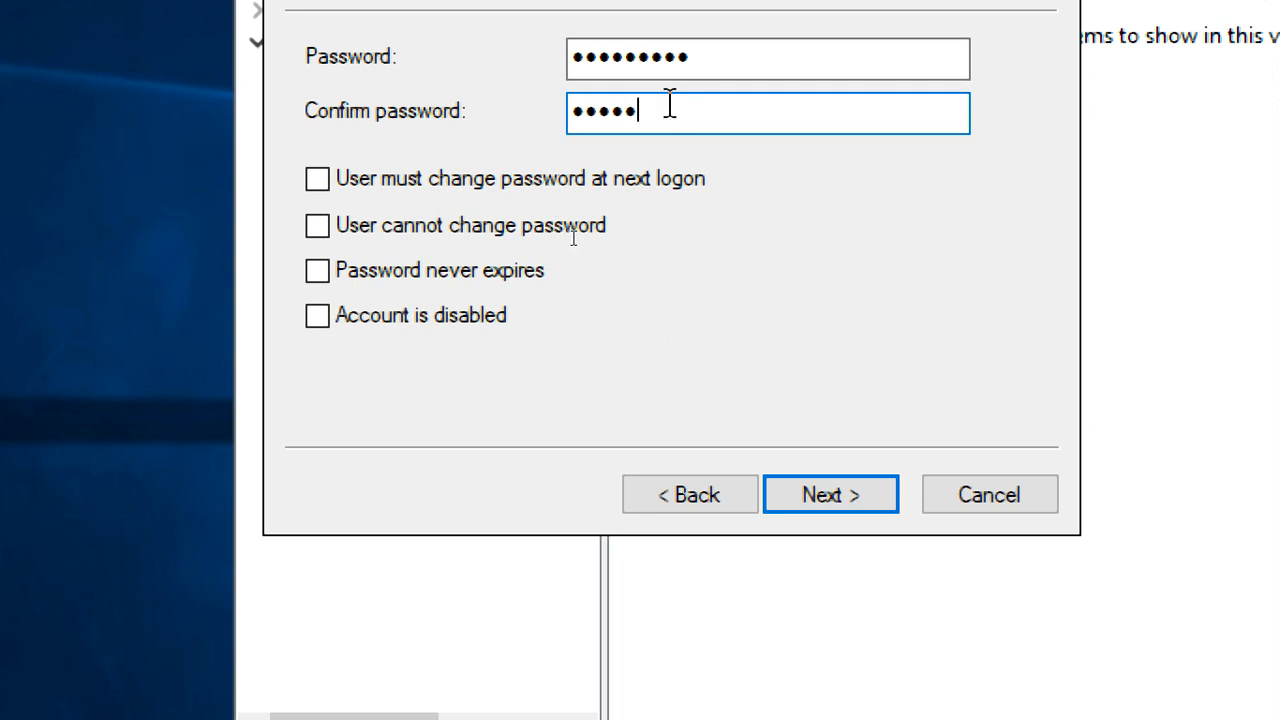
type("•••••••")
left_click(868, 503)
left_click(868, 505)
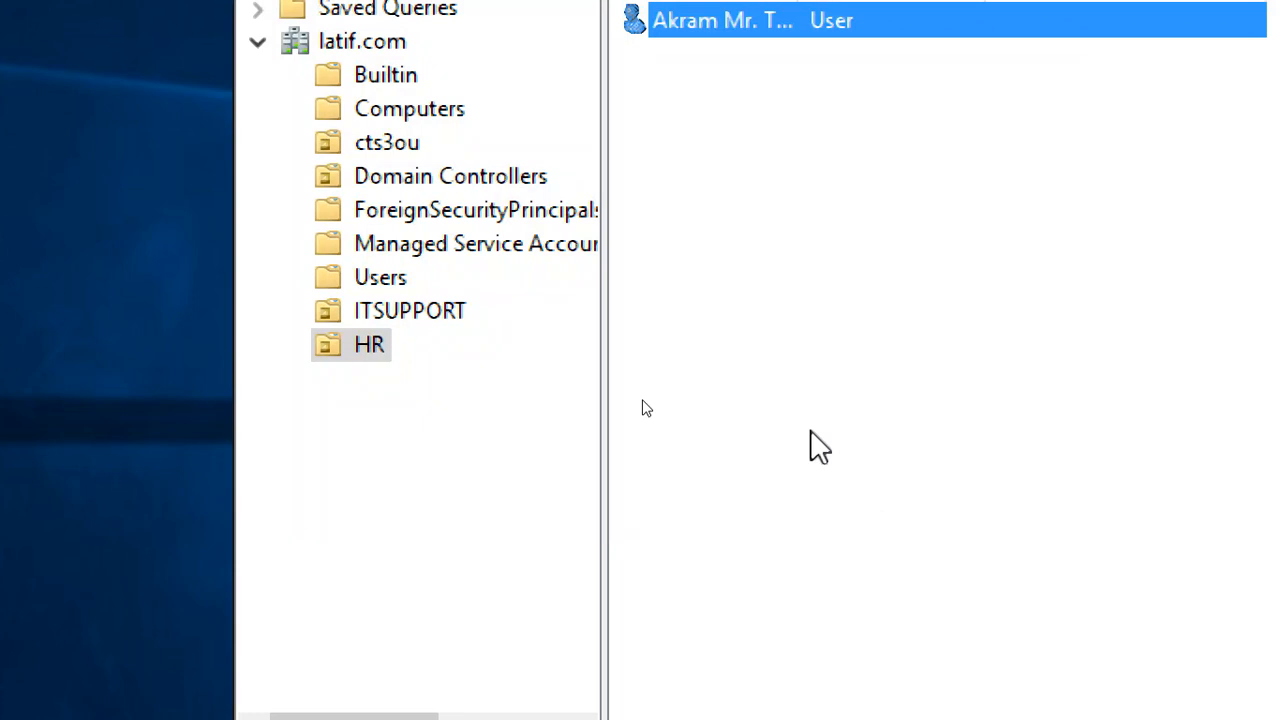
left_click(557, 575)
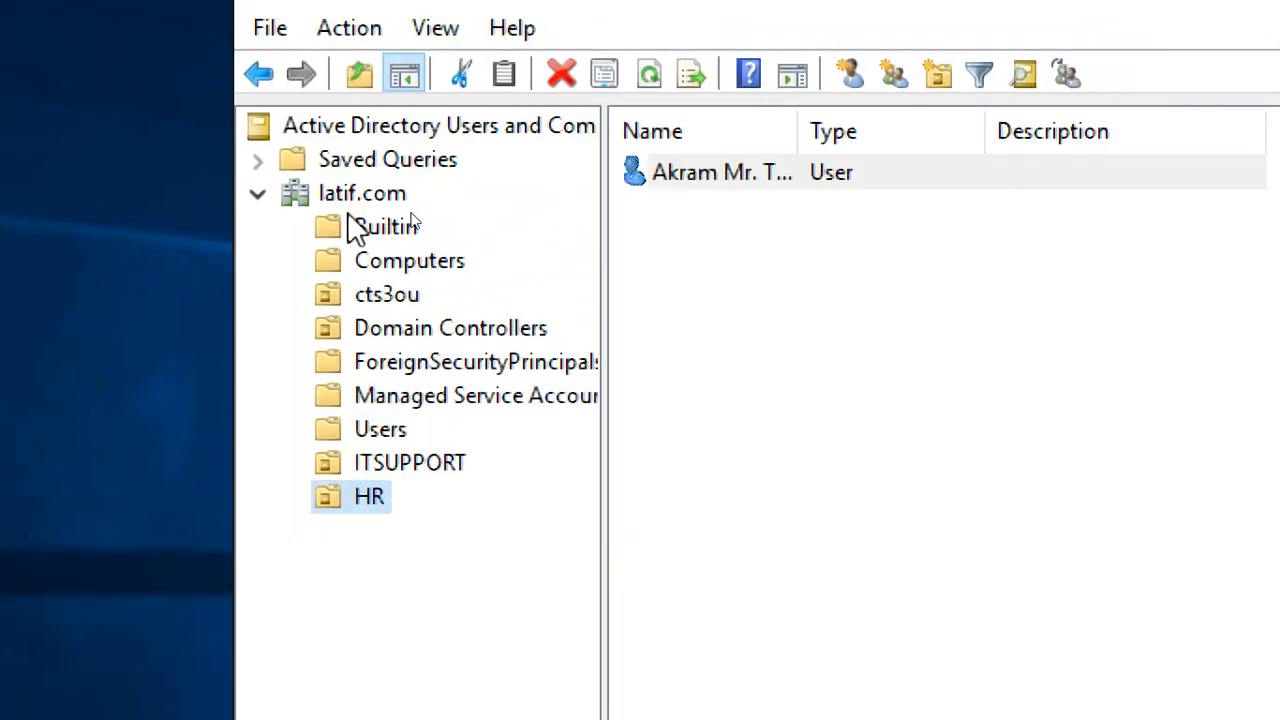
Add DEVELOPMENT as an organizational unit under latif.com, then cancel an accidental rename
left_click(349, 197)
right_click(349, 197)
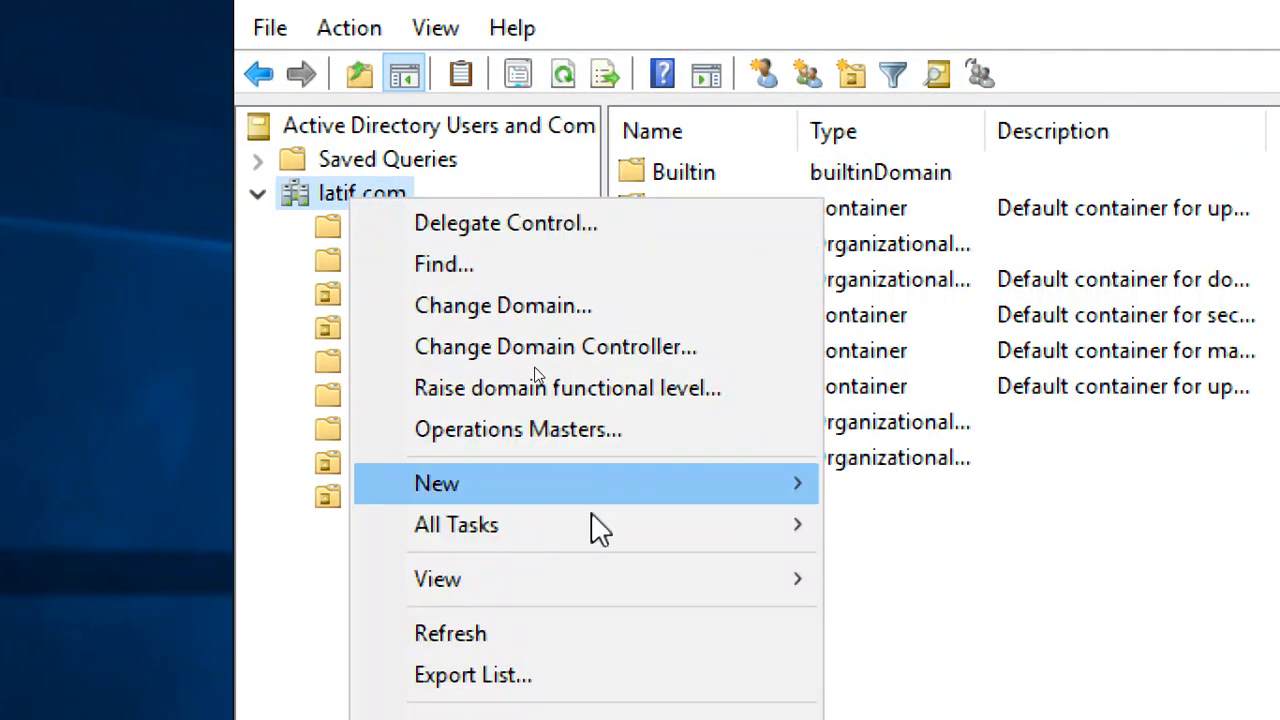
mouse_move(655, 488)
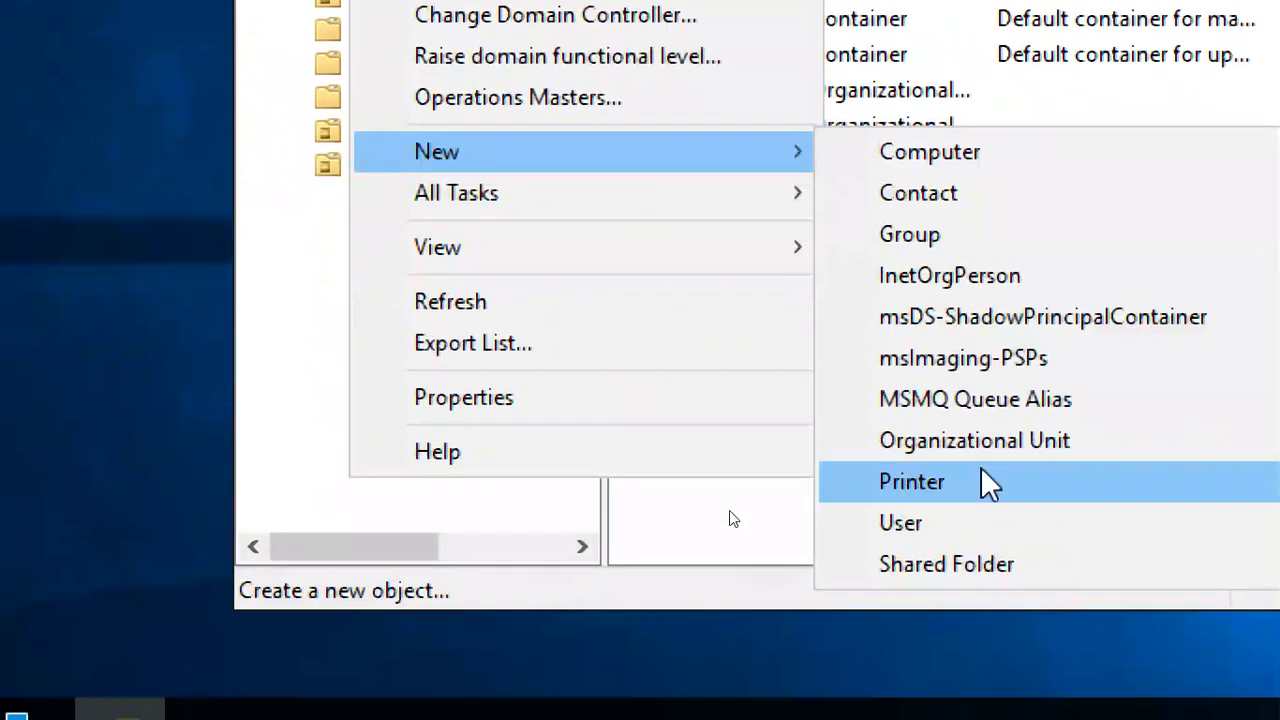
left_click(986, 484)
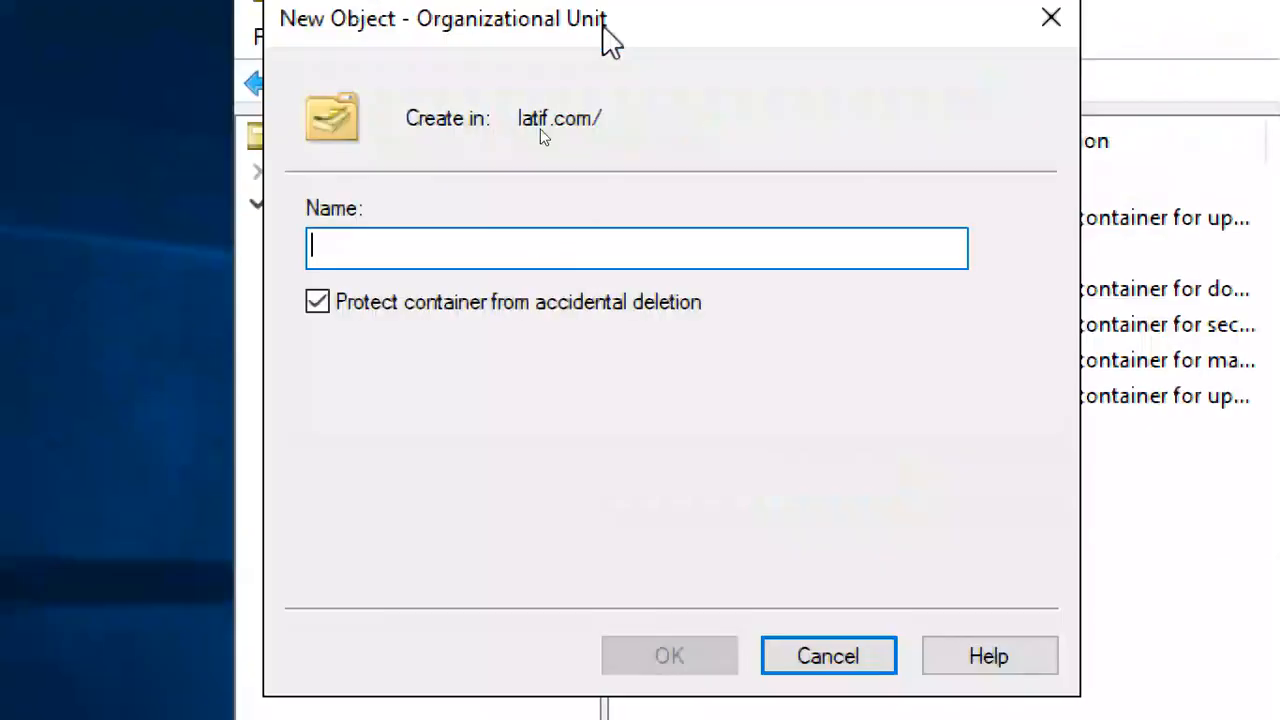
type("DEVE")
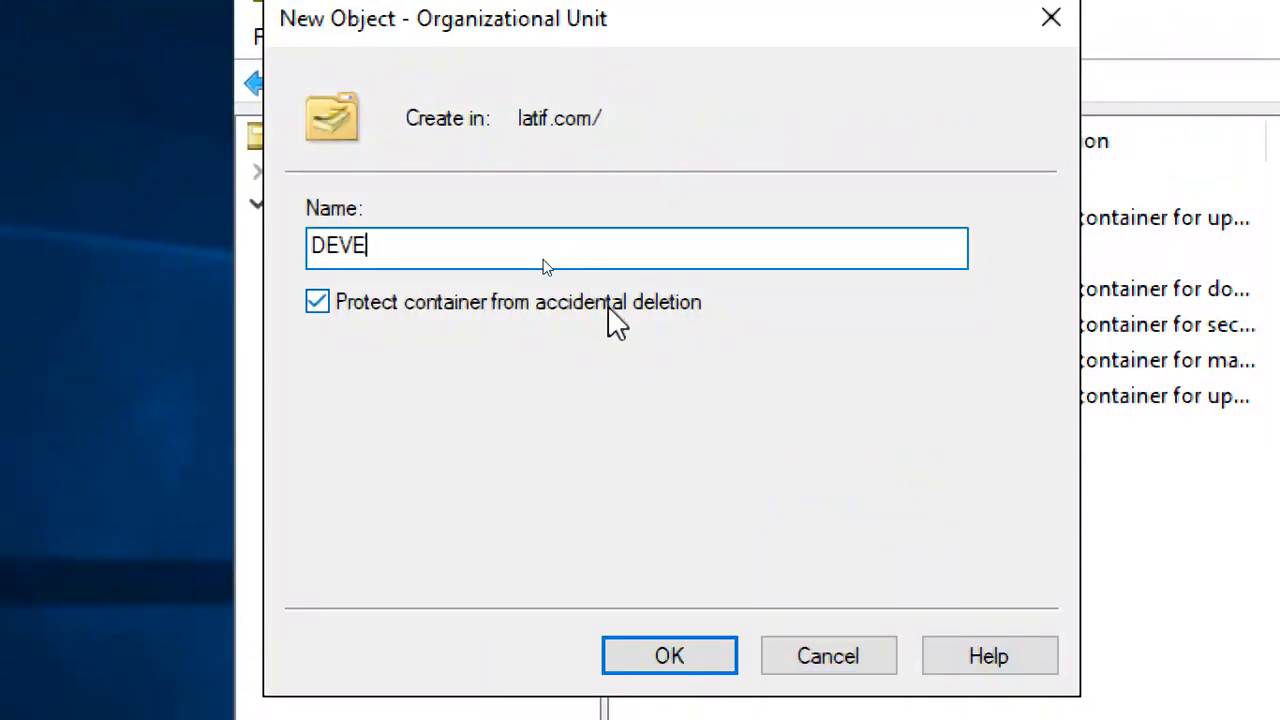
type("LOPM")
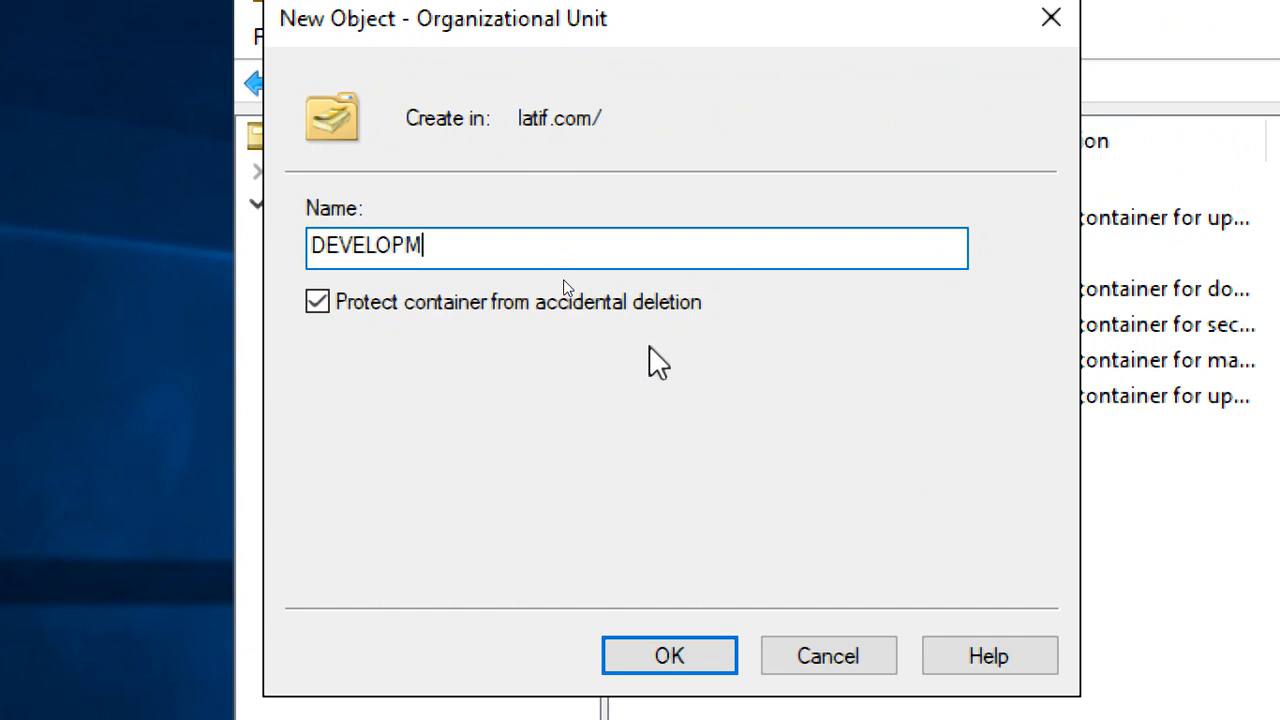
type("ENT")
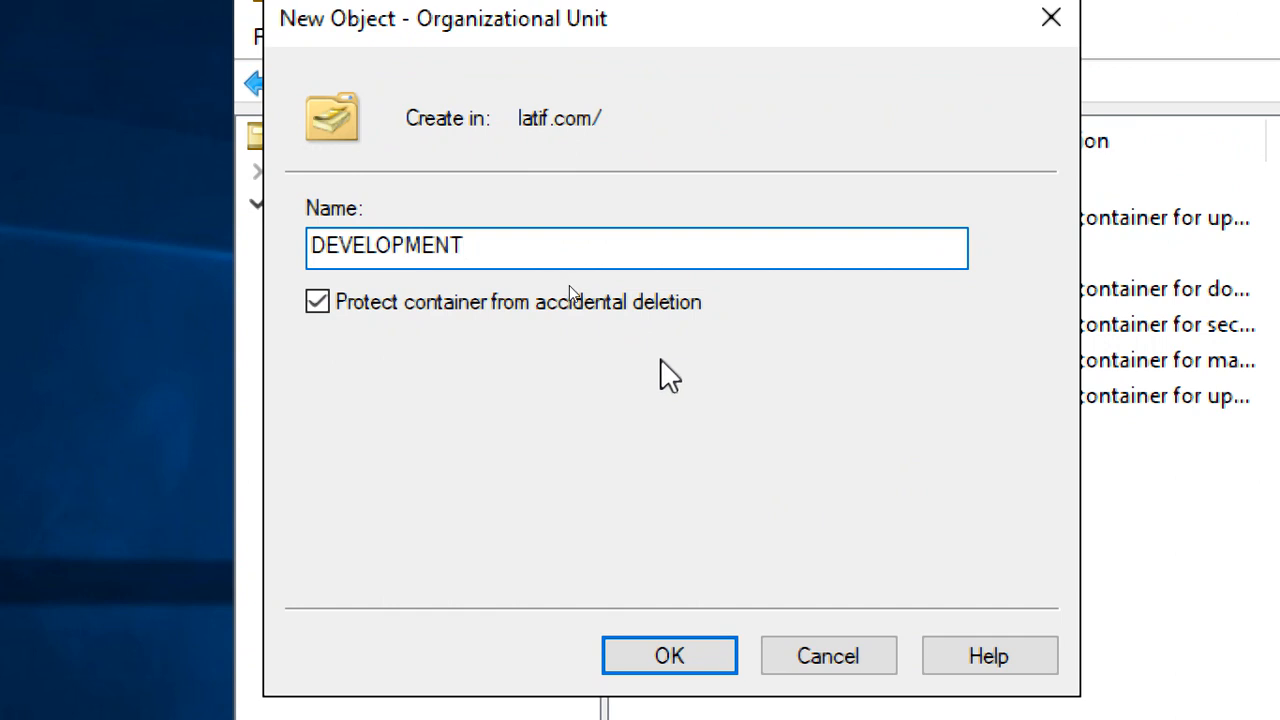
left_click(690, 660)
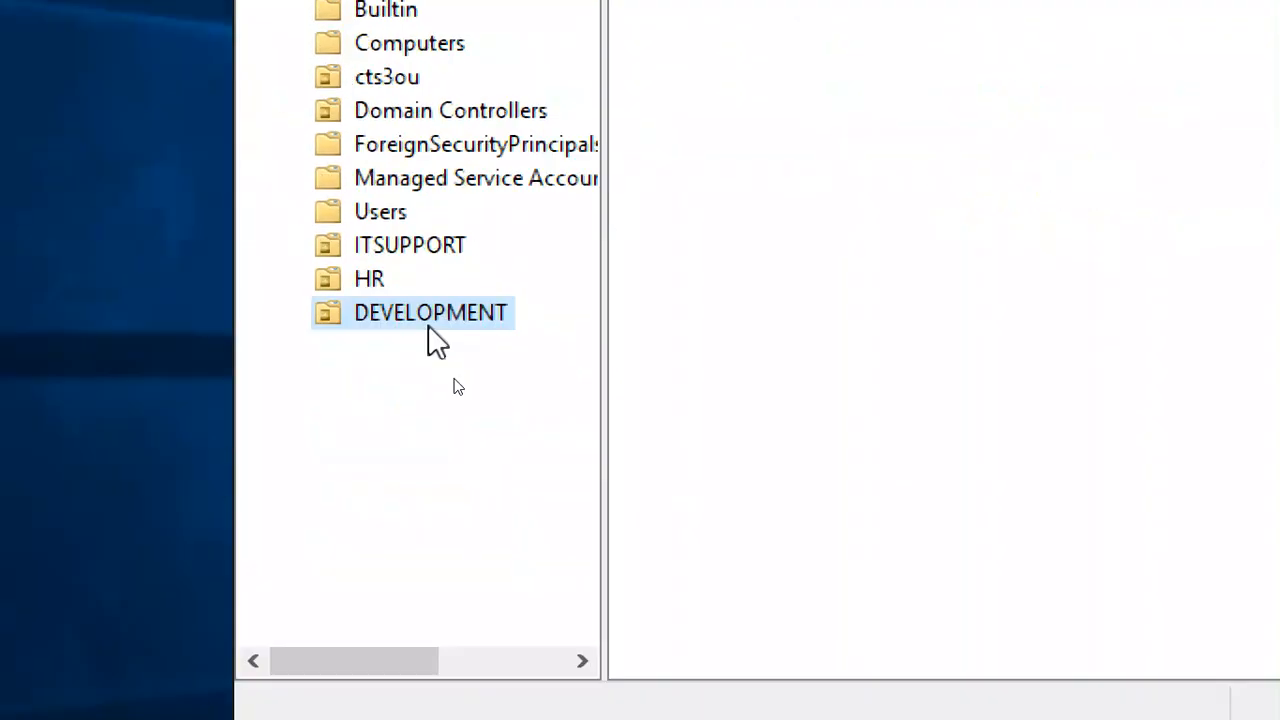
left_click(437, 539)
key("Return")
Create the JAVA organizational unit inside DEVELOPMENT
right_click(436, 311)
mouse_move(651, 366)
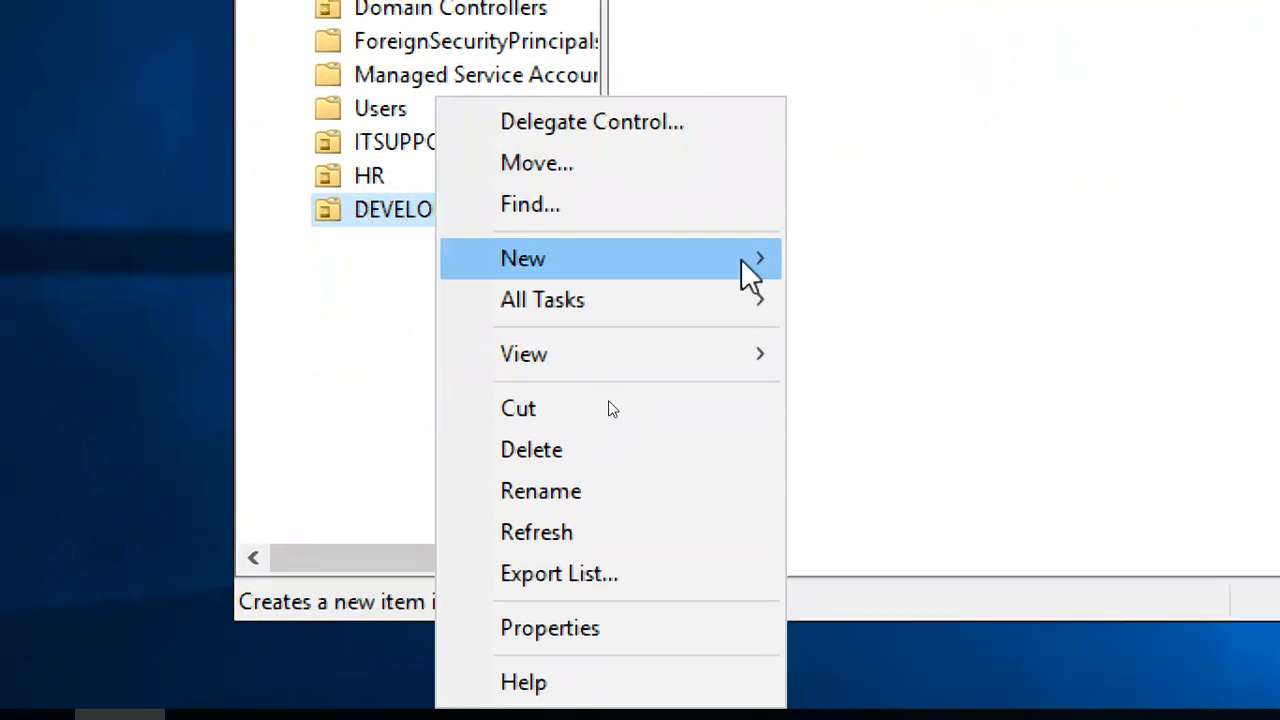
left_click(965, 556)
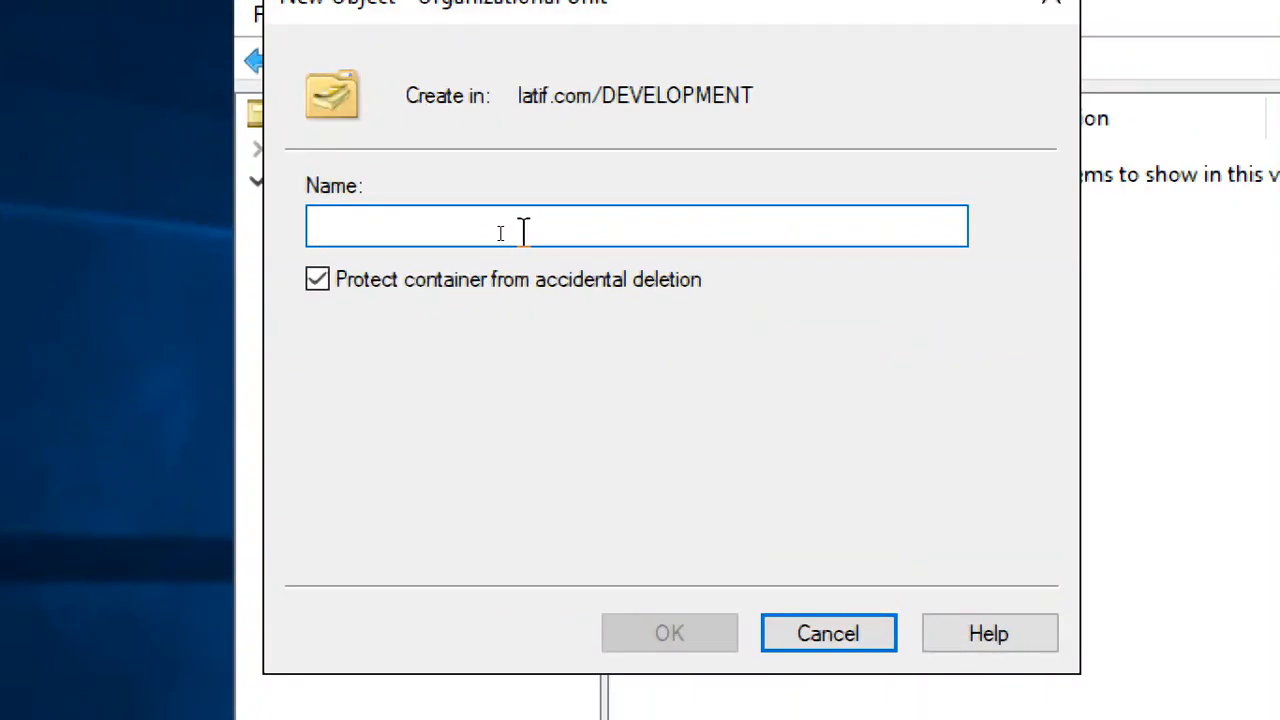
type("JA")
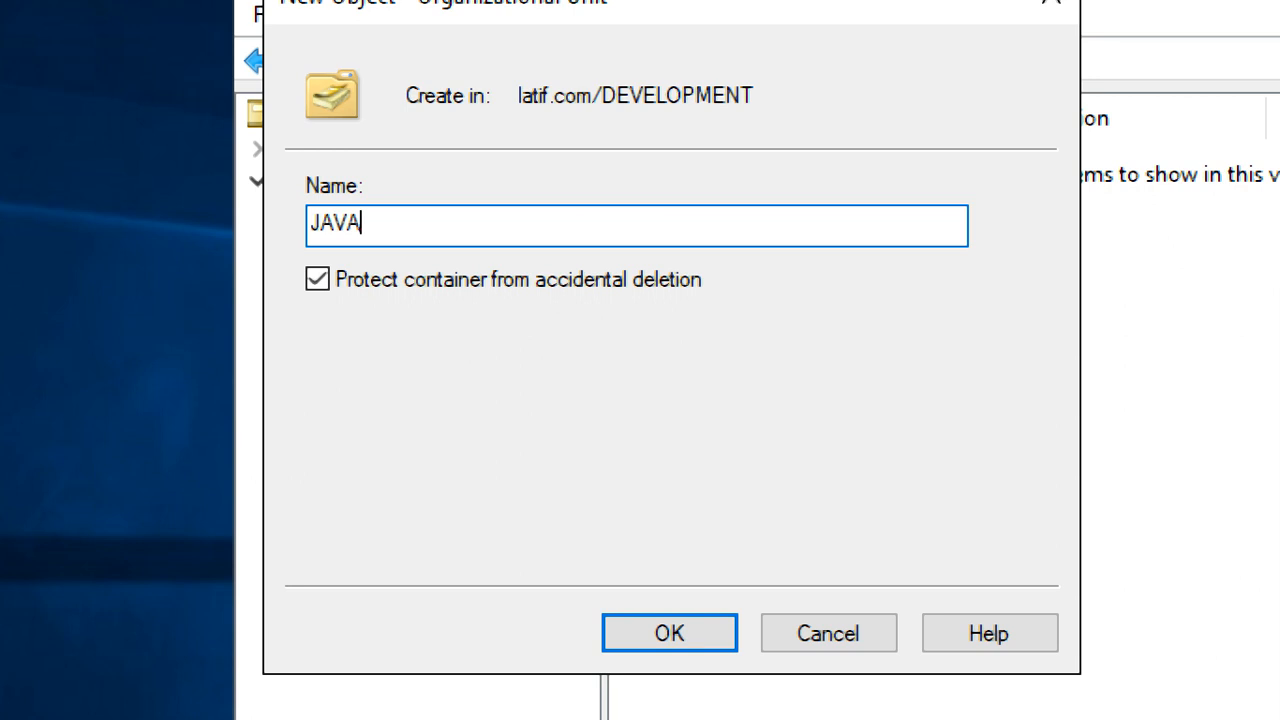
type("VA")
left_click(709, 627)
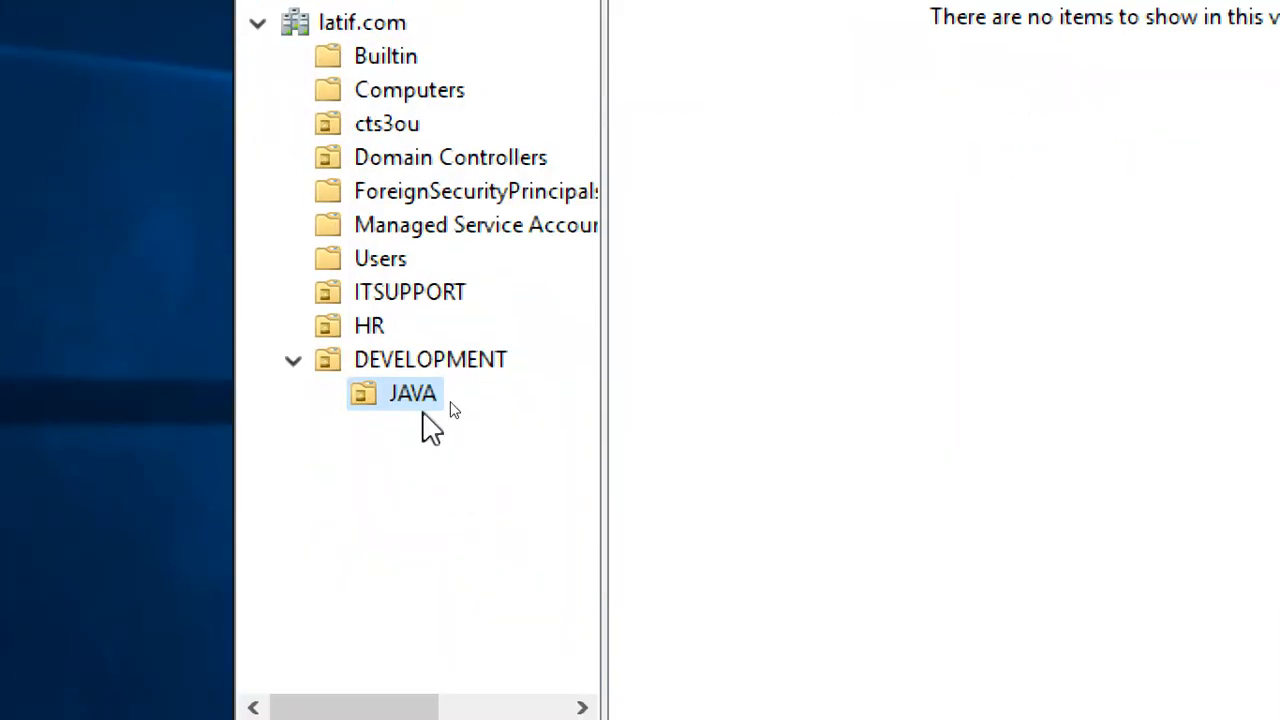
Add the DOTNET and PYTHON organizational units under DEVELOPMENT
left_click(449, 375)
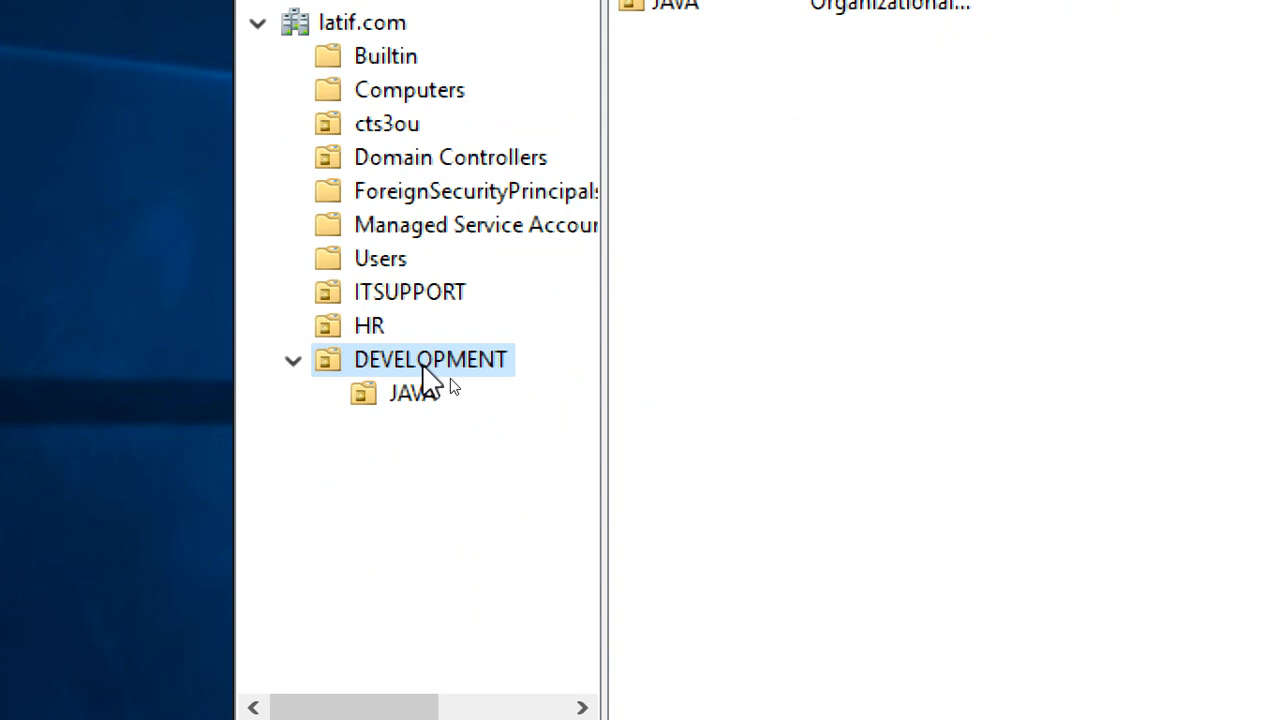
right_click(450, 378)
mouse_move(595, 412)
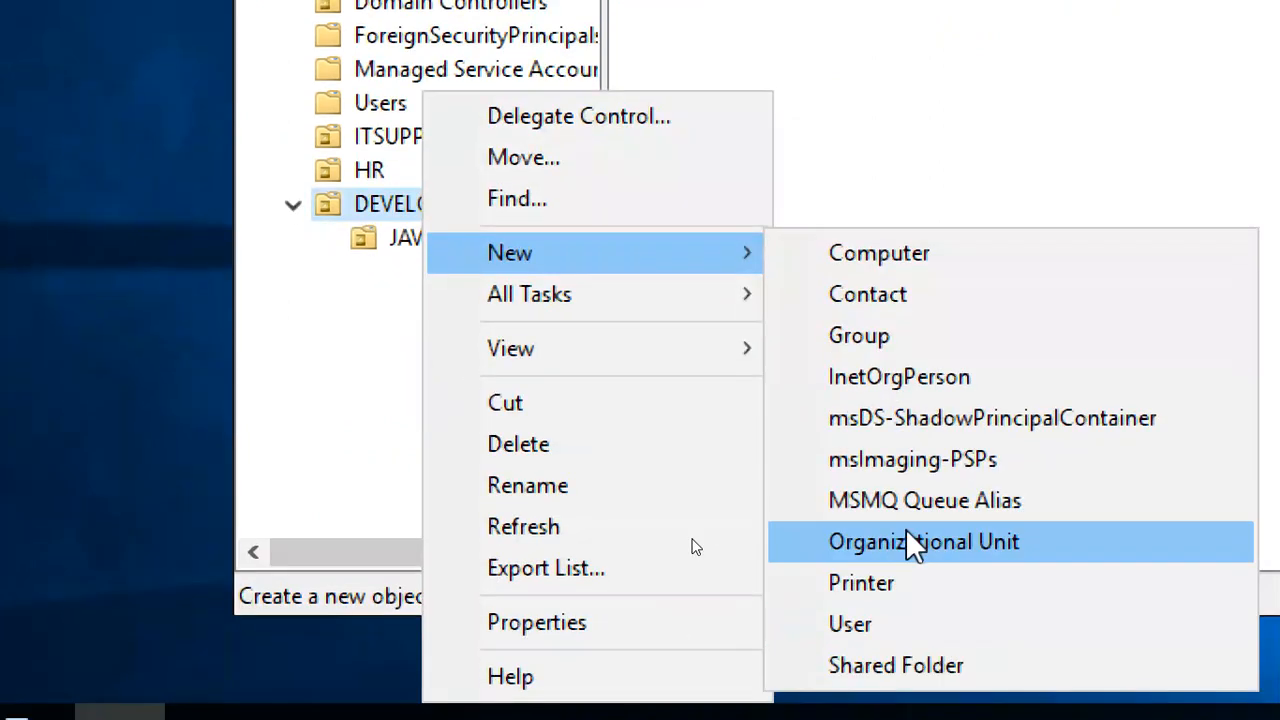
left_click(910, 695)
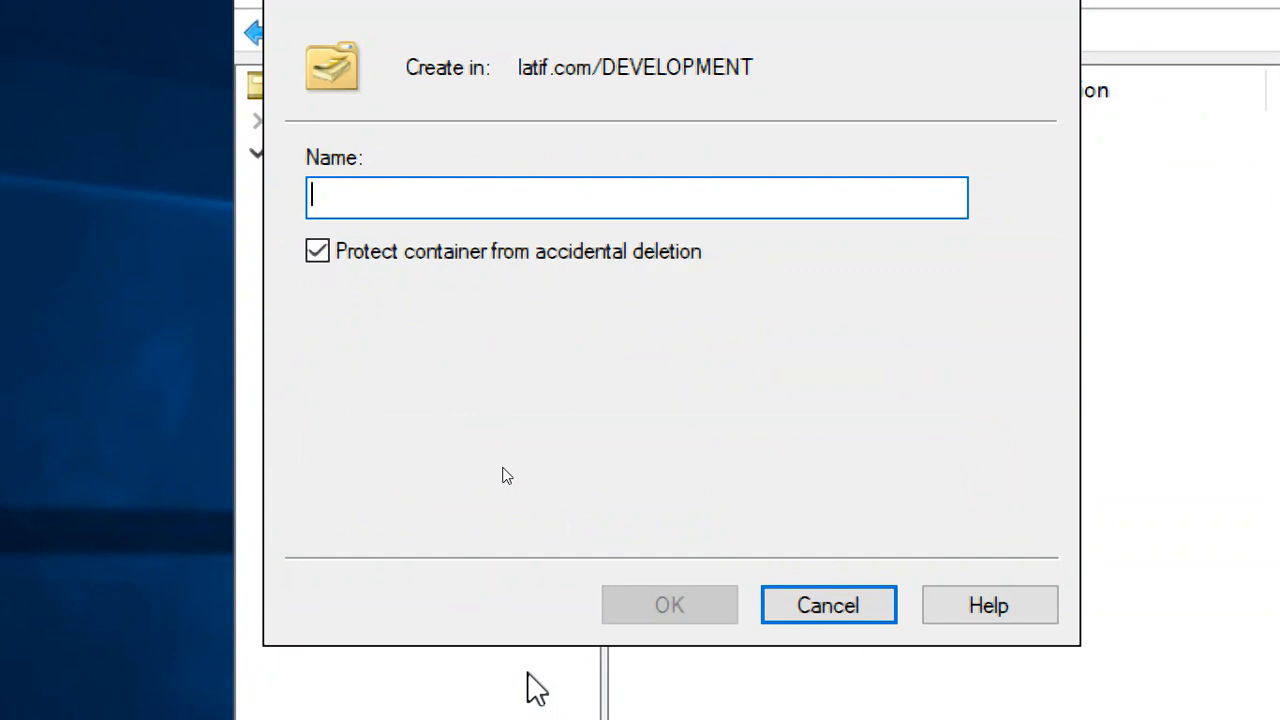
type("DOTNET")
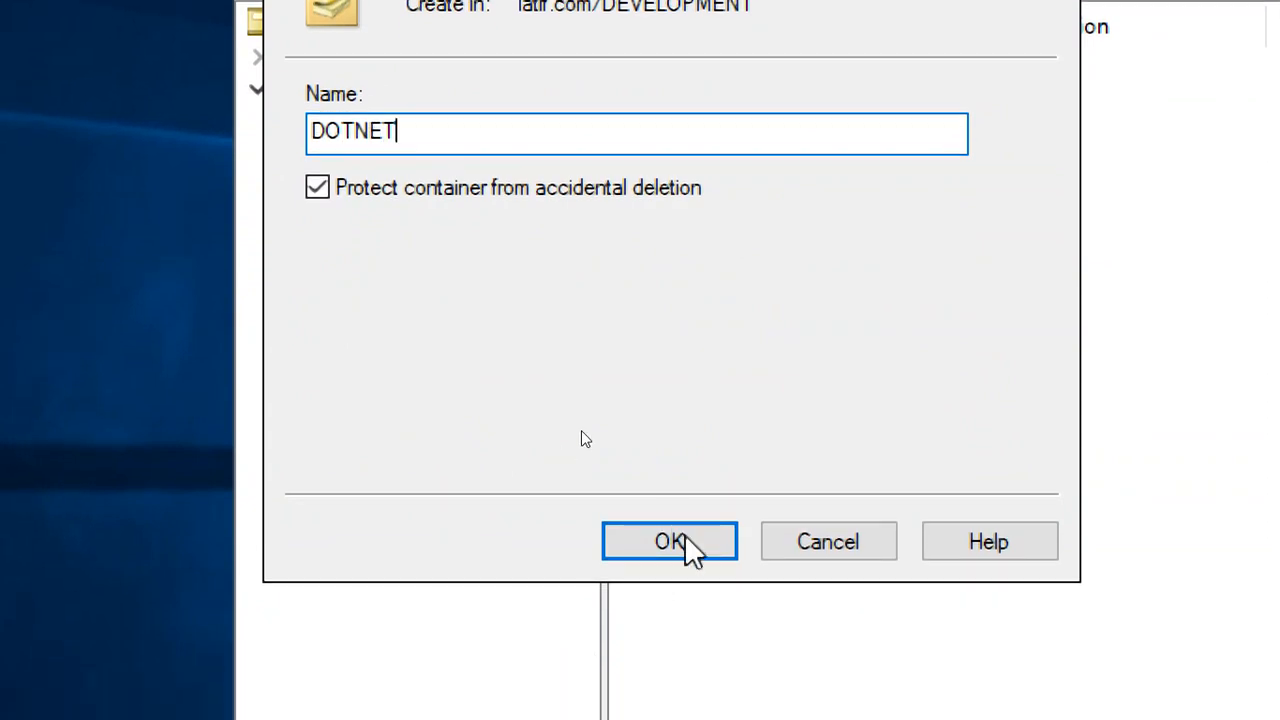
left_click(675, 608)
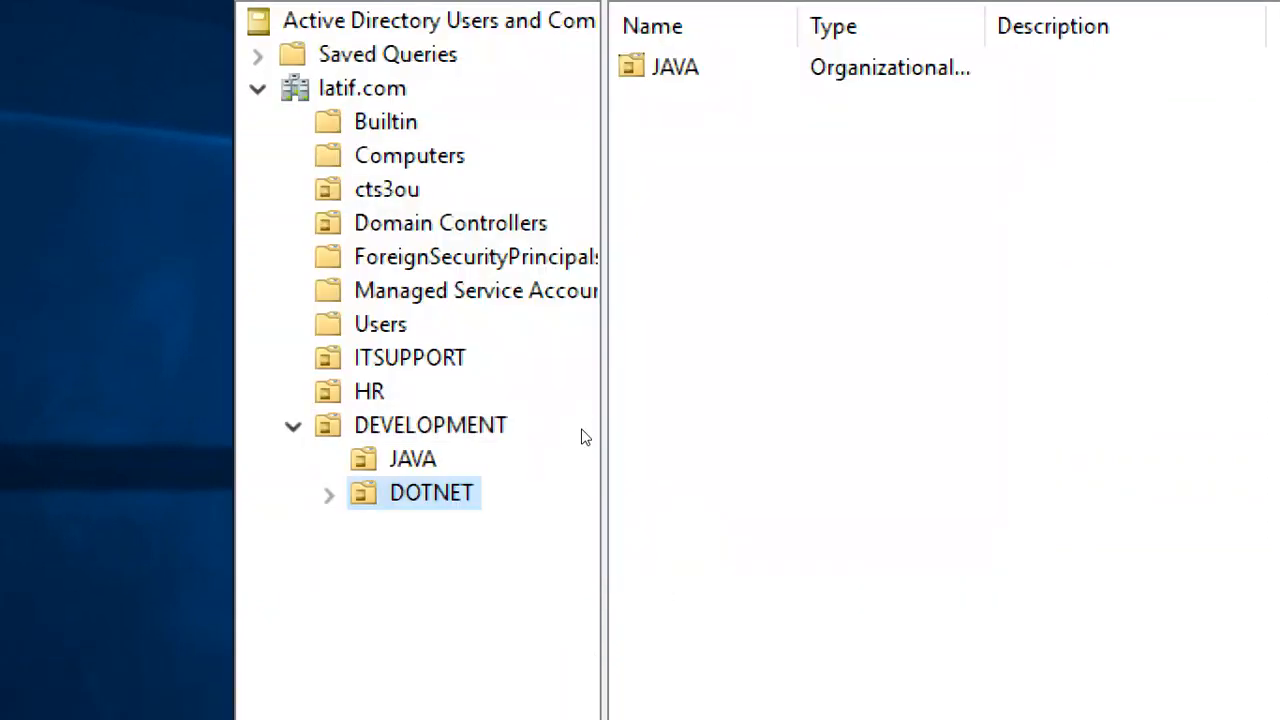
left_click(494, 428)
right_click(500, 433)
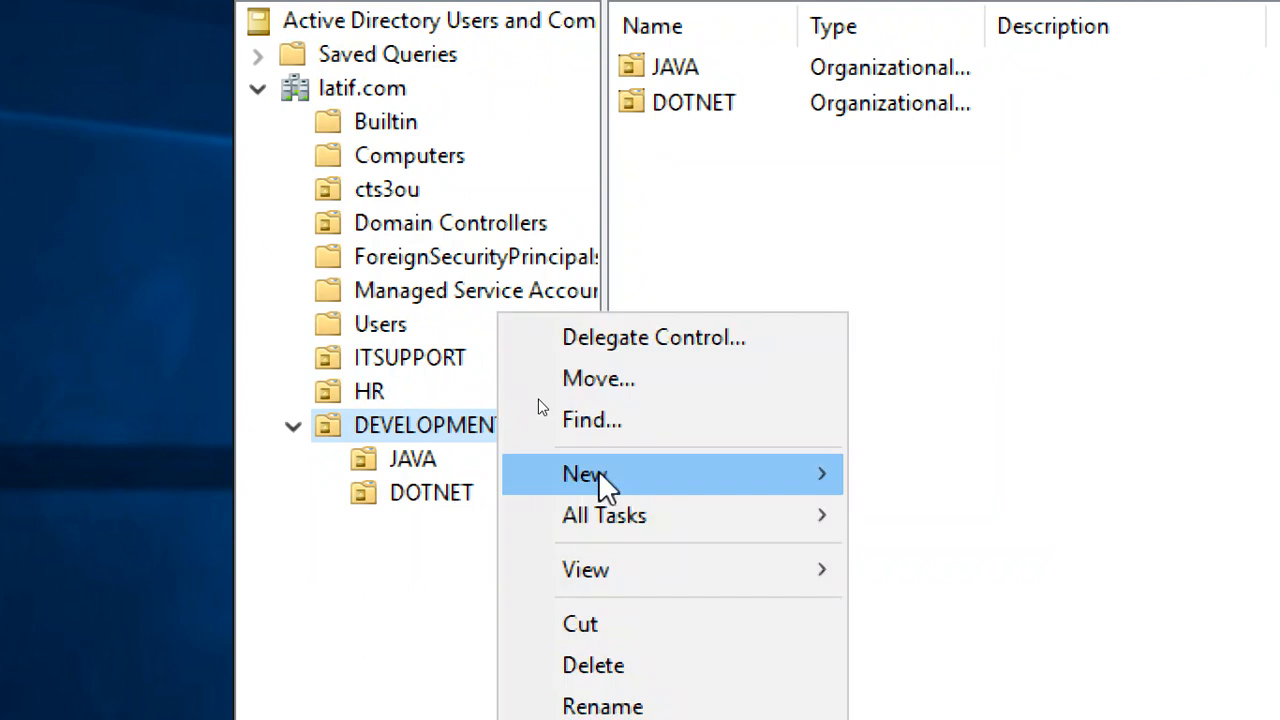
mouse_move(598, 474)
left_click(1030, 719)
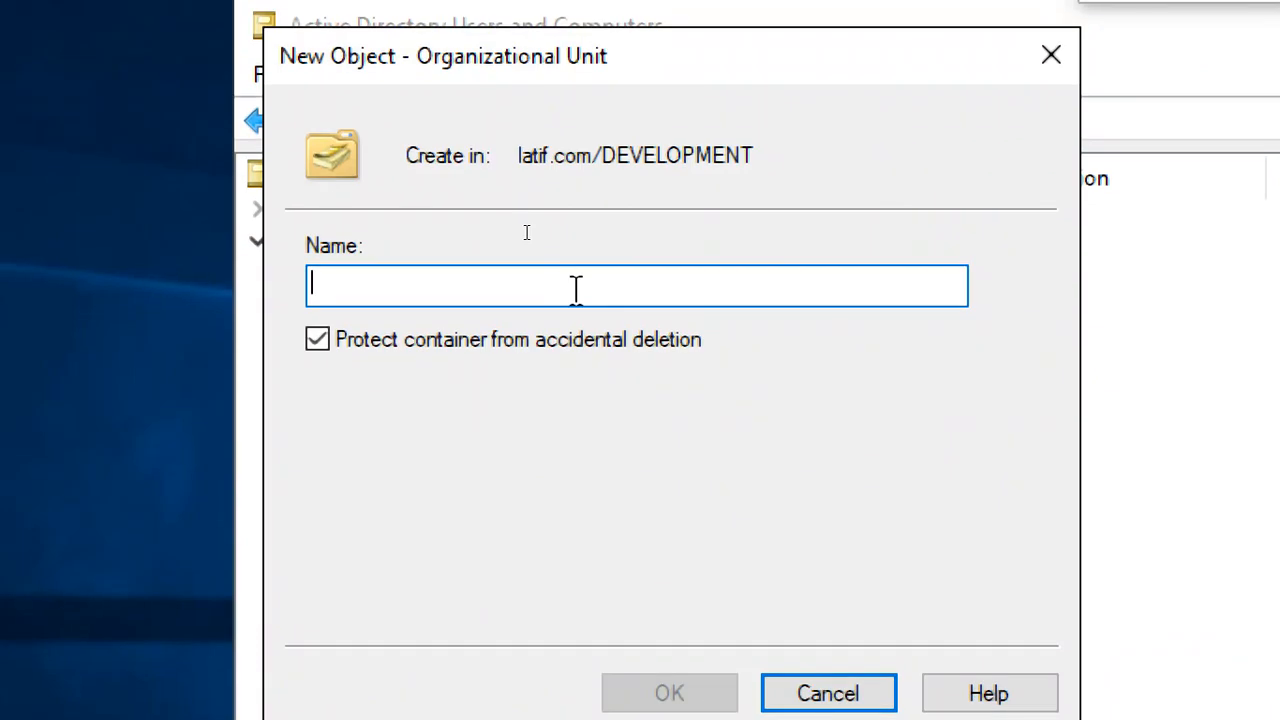
type("PYT")
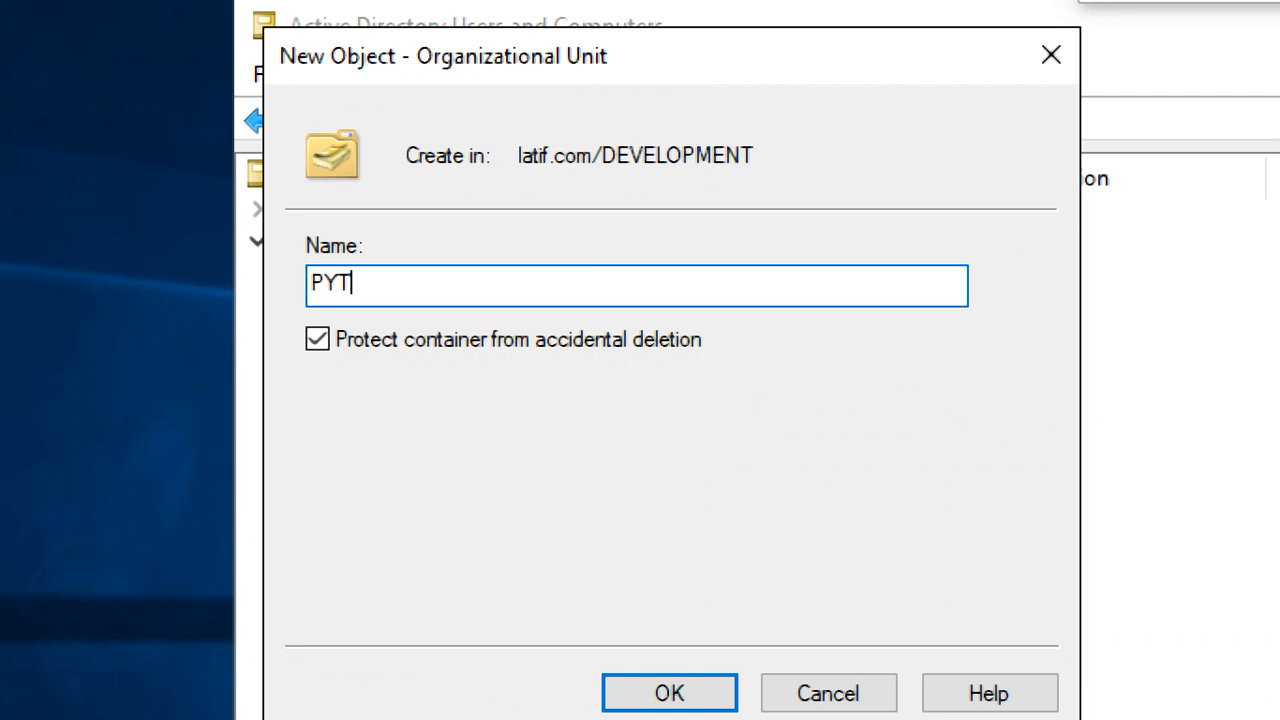
type("HON")
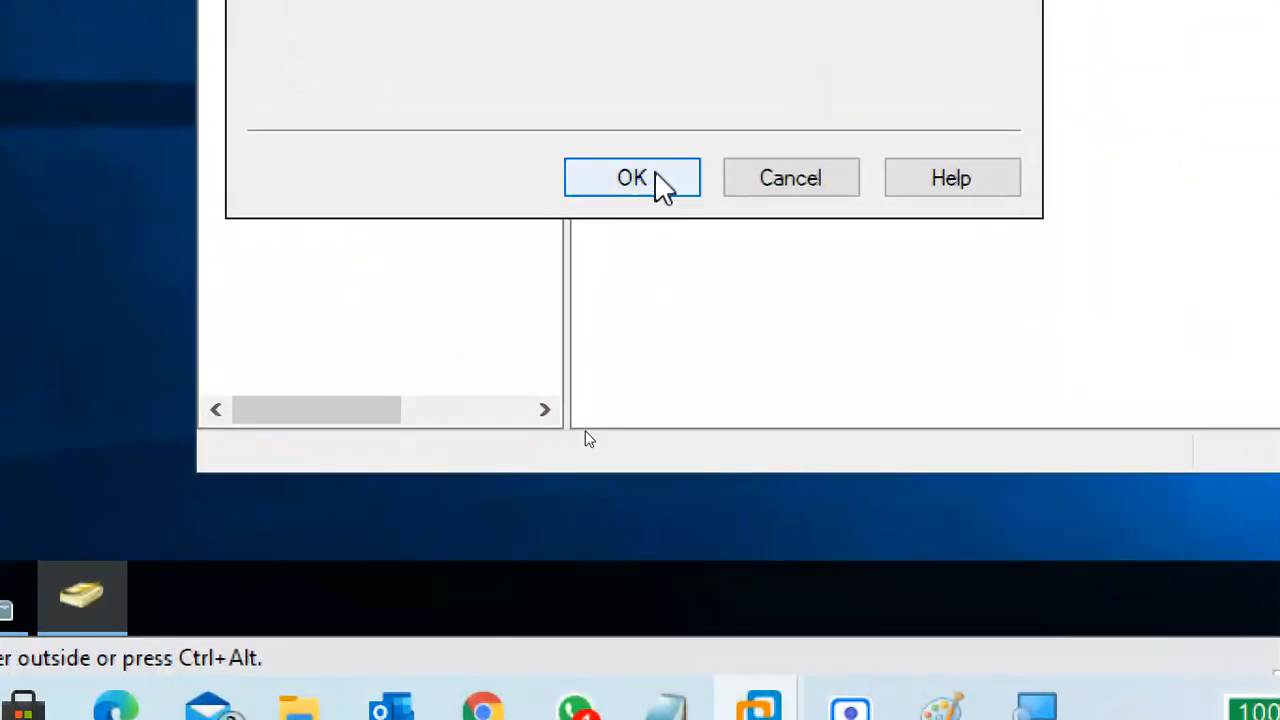
left_click(655, 150)
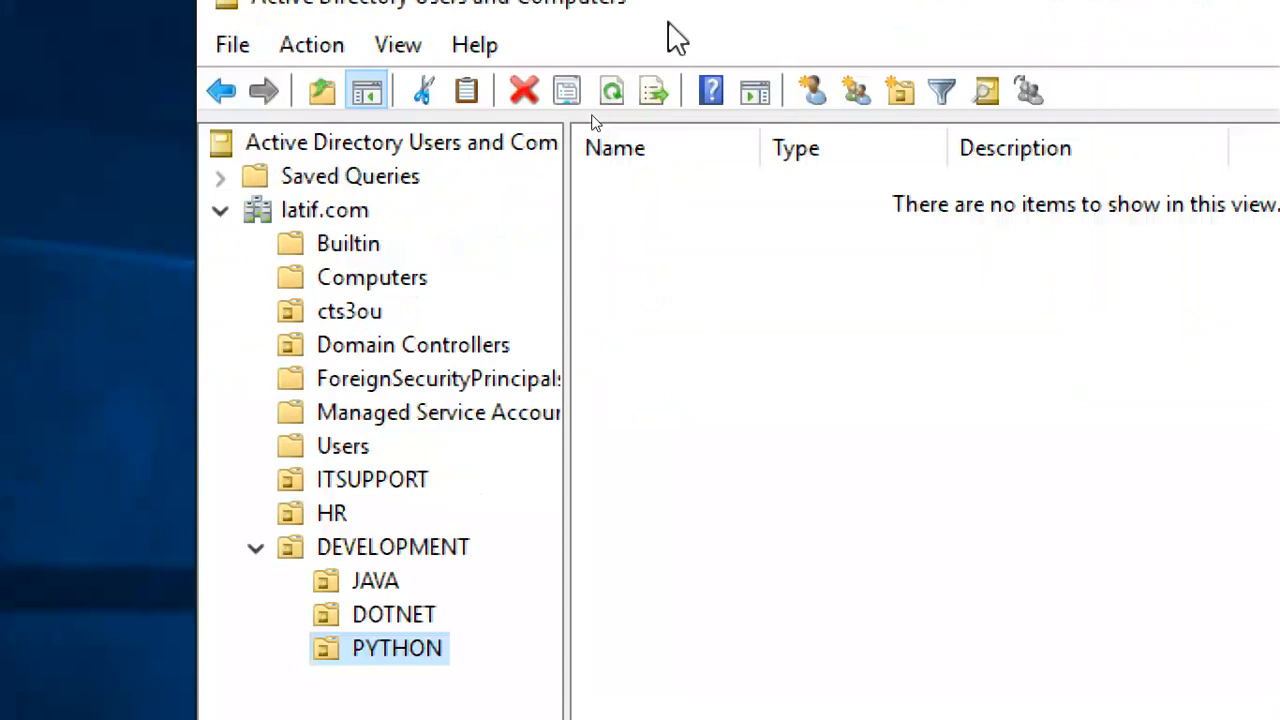
Open a New User form in the JAVA unit and enter the user's first name and initials
left_click(380, 558)
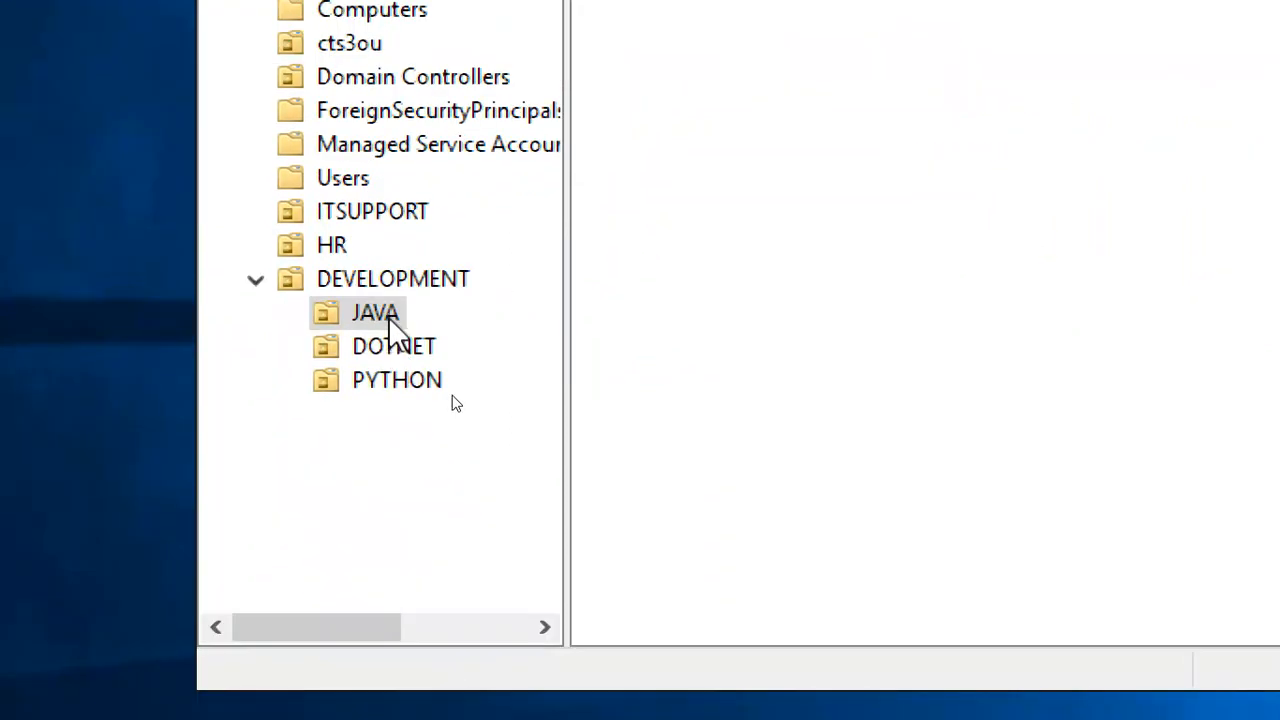
right_click(756, 70)
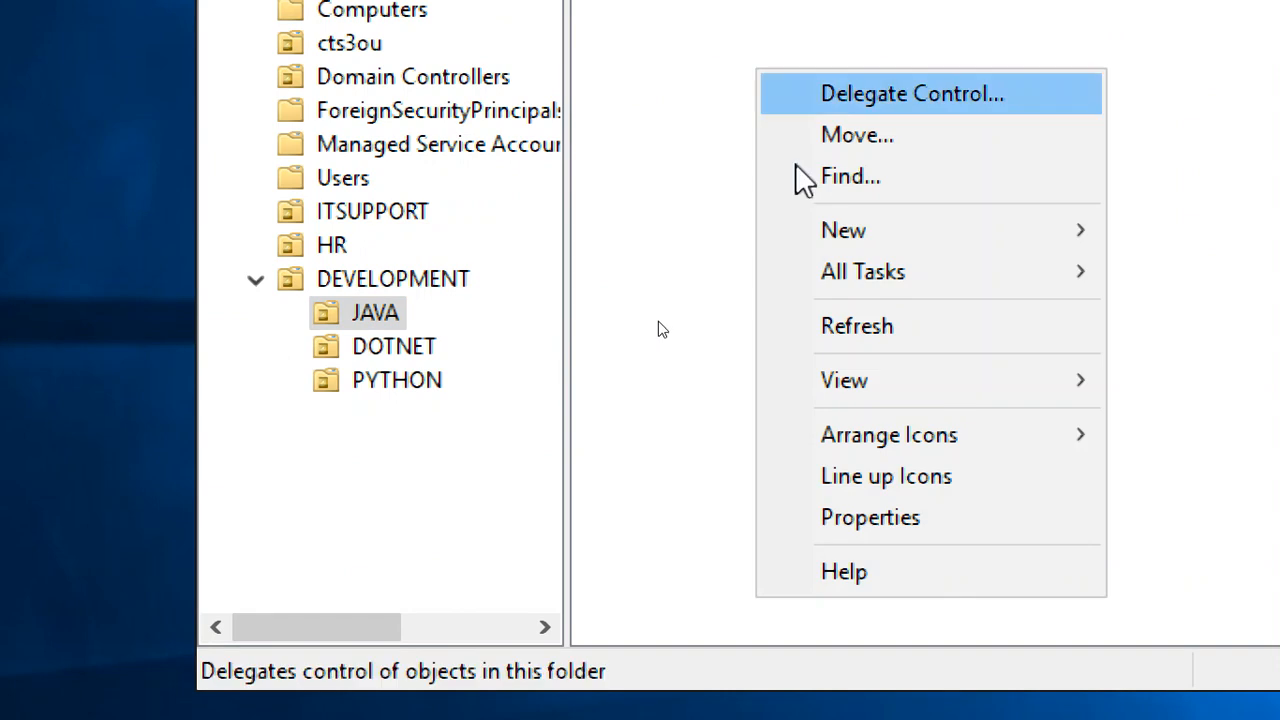
mouse_move(843, 238)
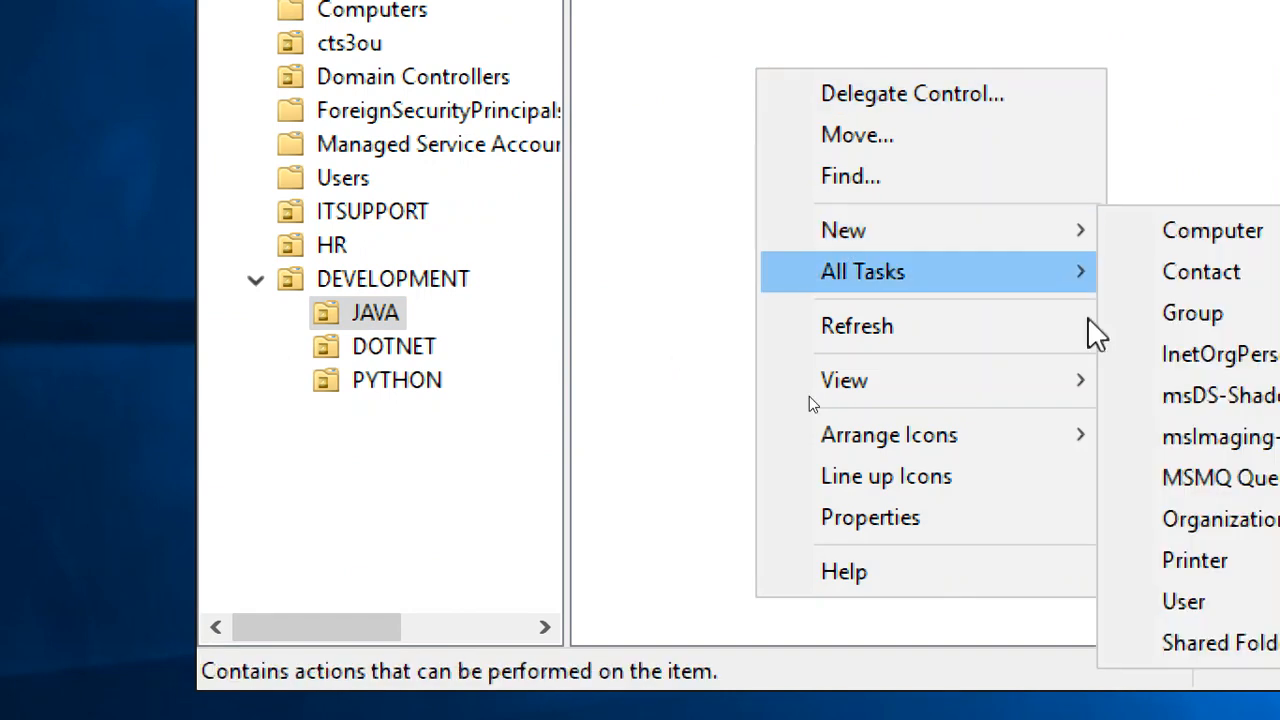
left_click(387, 315)
right_click(387, 317)
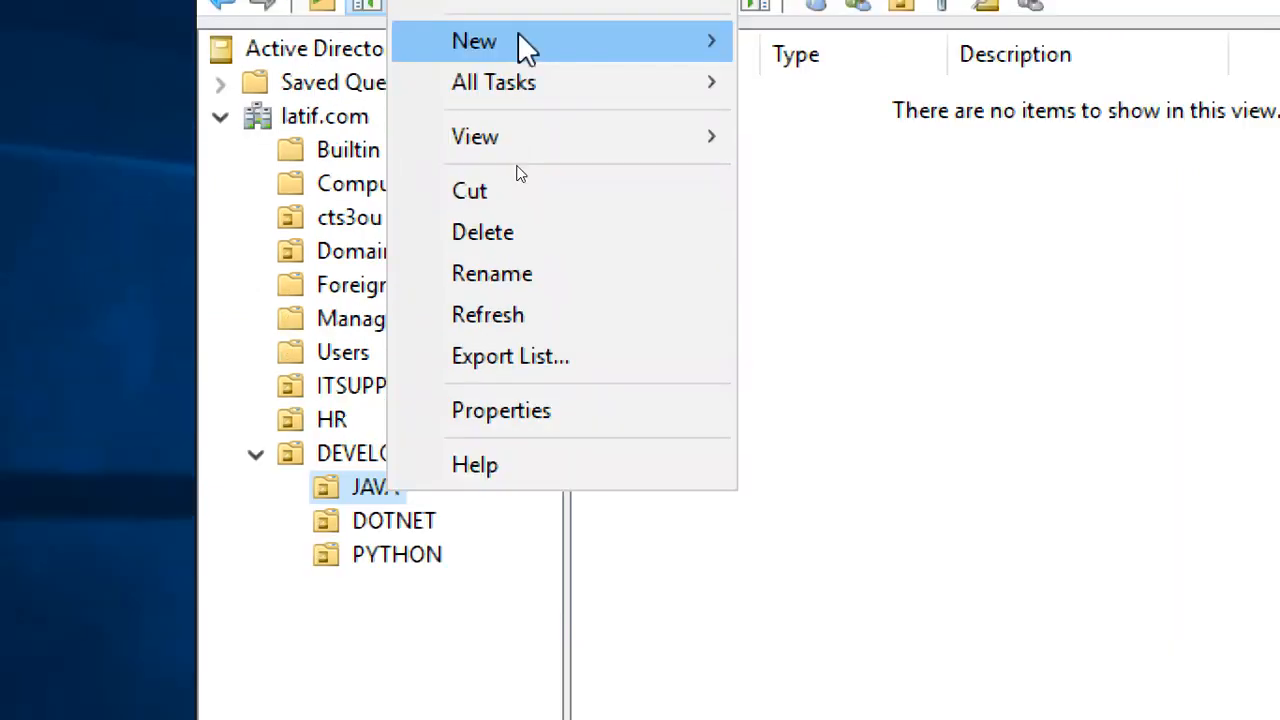
mouse_move(575, 48)
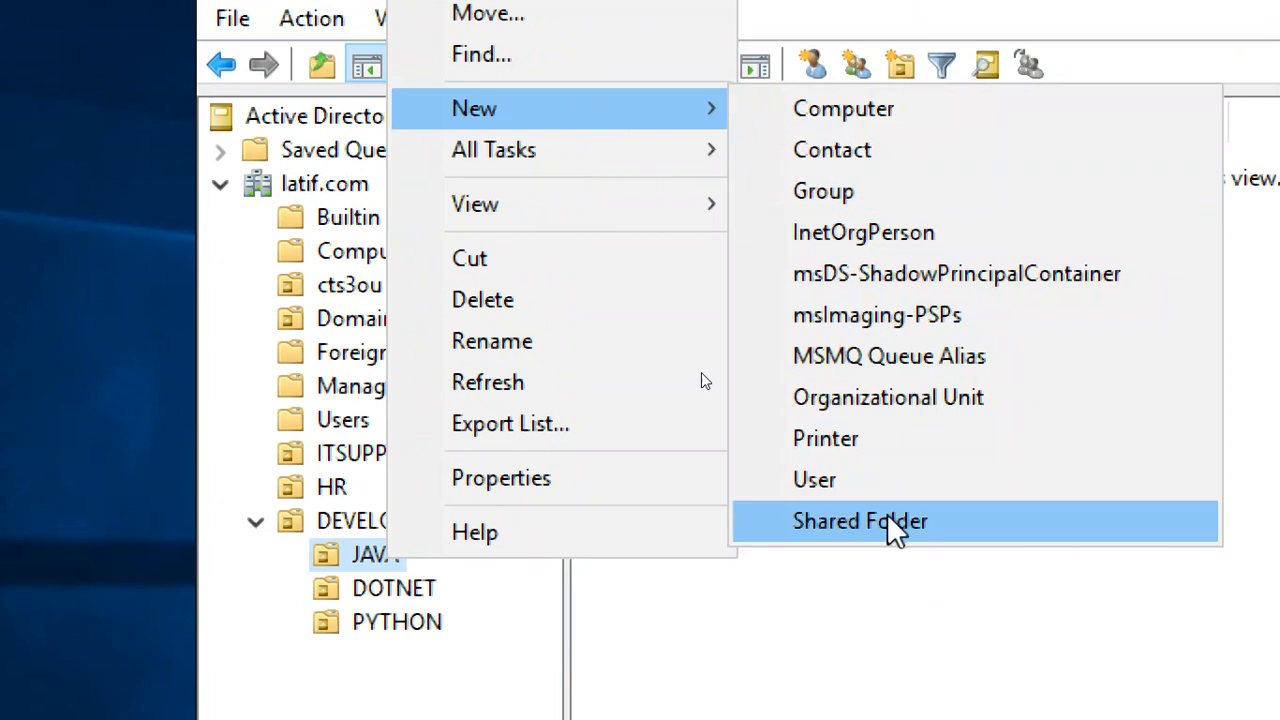
left_click(872, 472)
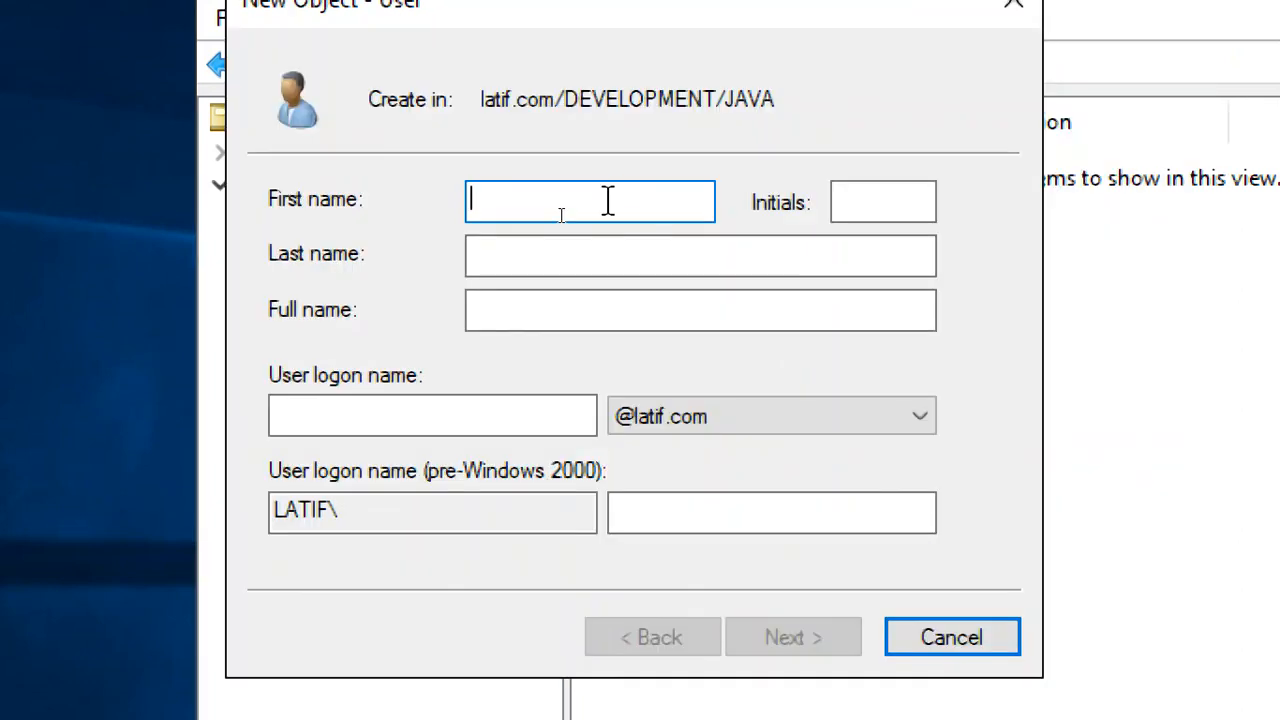
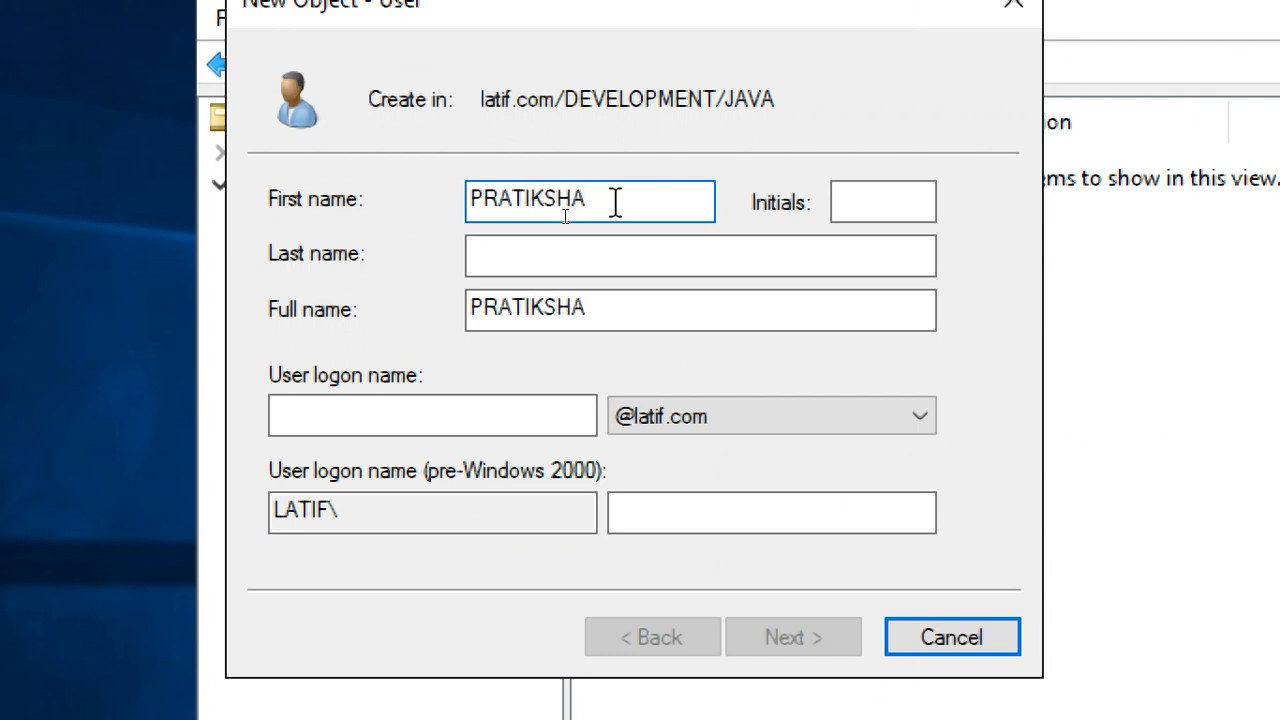
left_click(880, 203)
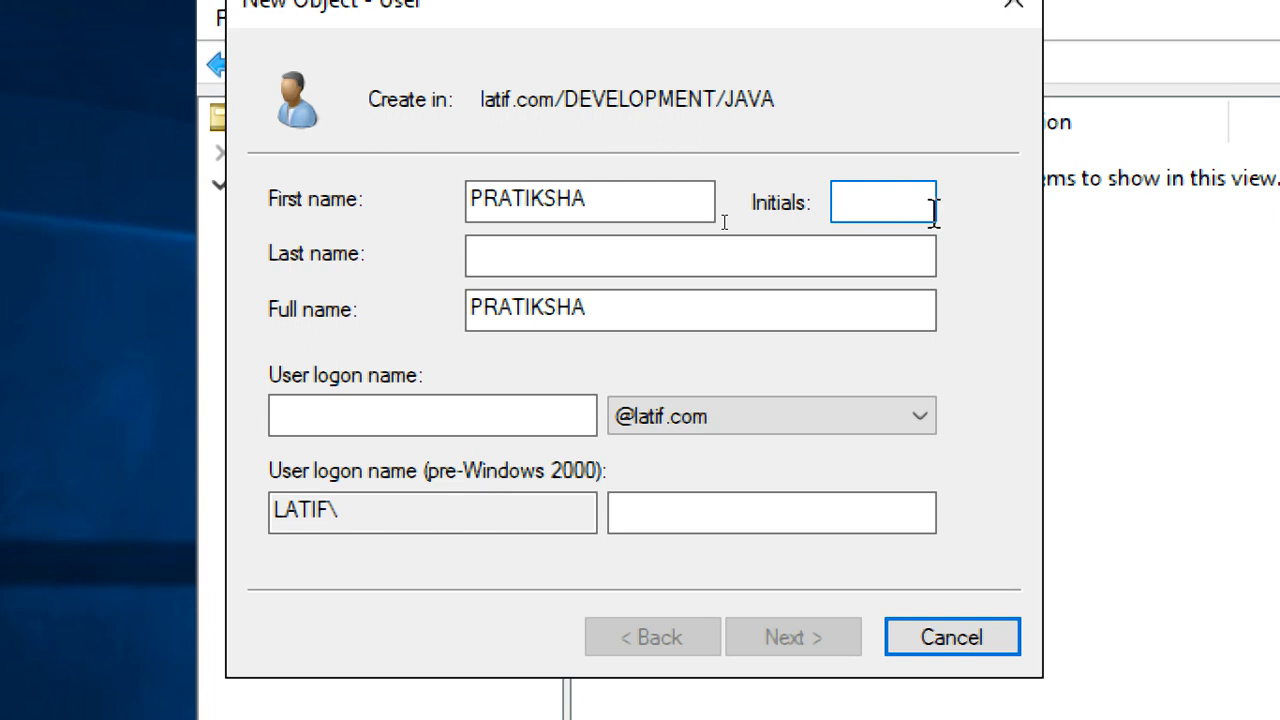
type("MS")
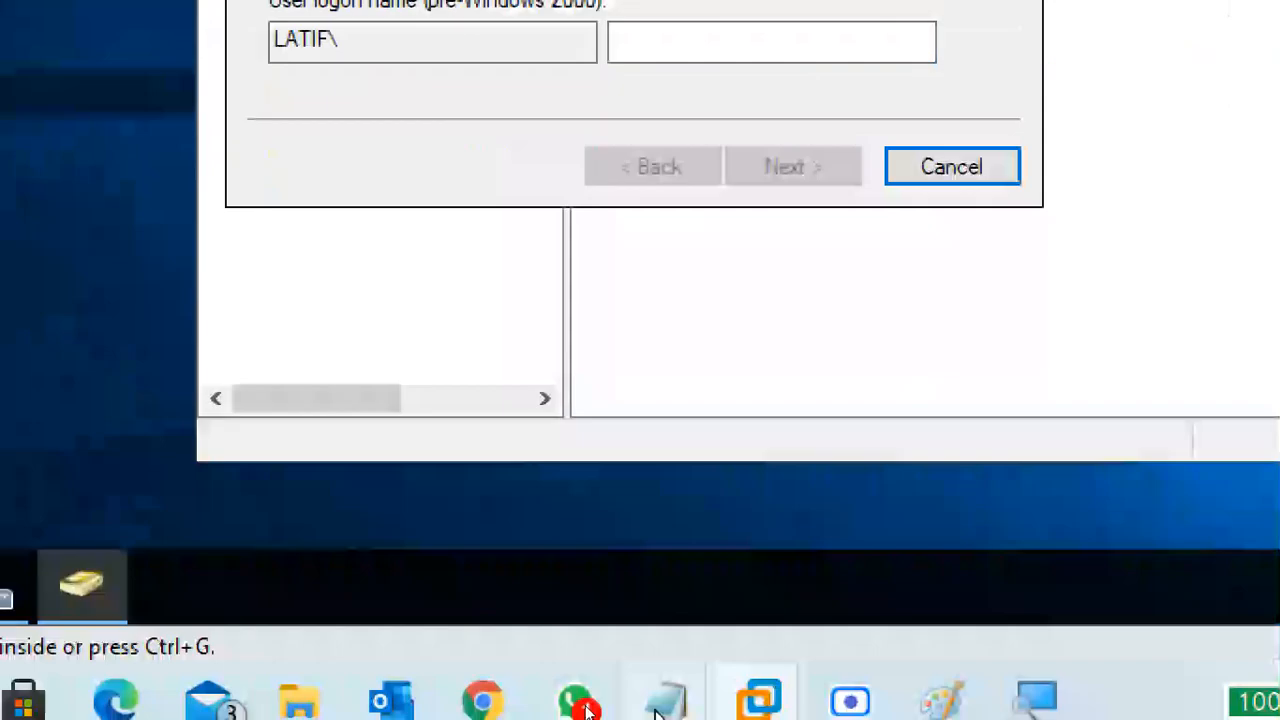
Check the participant list in the Google Meet call
left_click(481, 690)
left_click(245, 530)
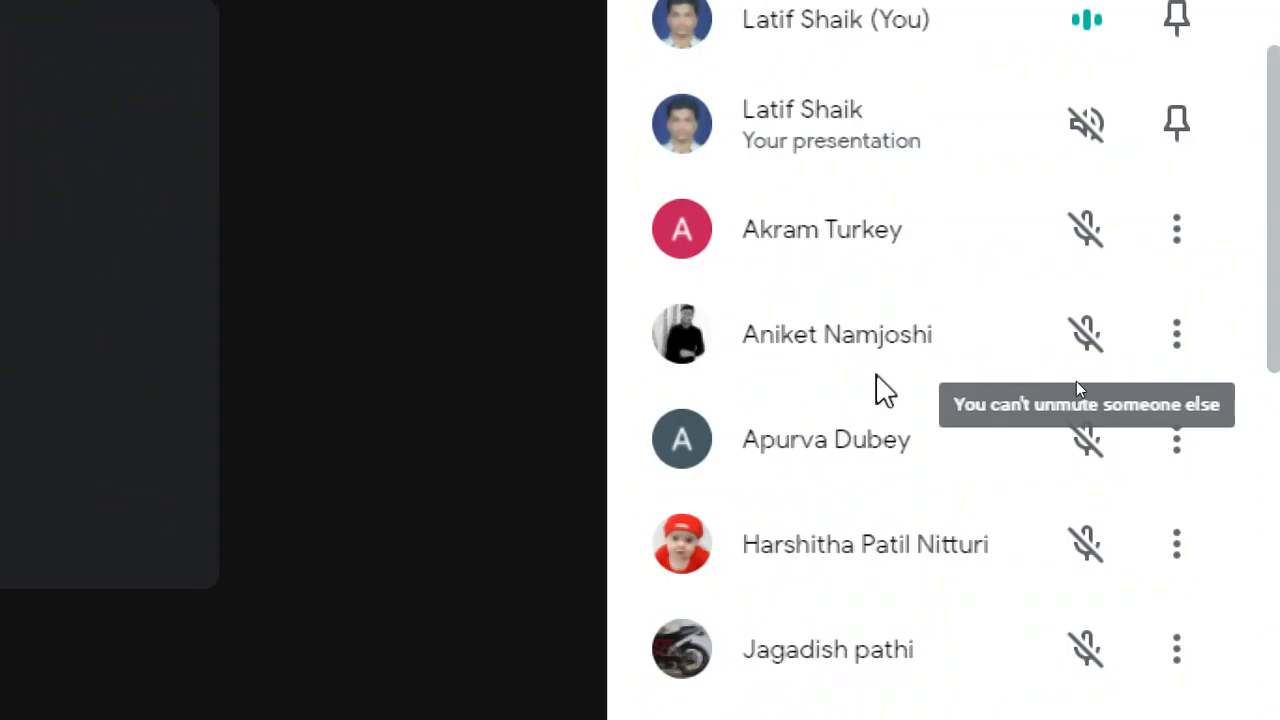
scroll(810, 488, "down", 5)
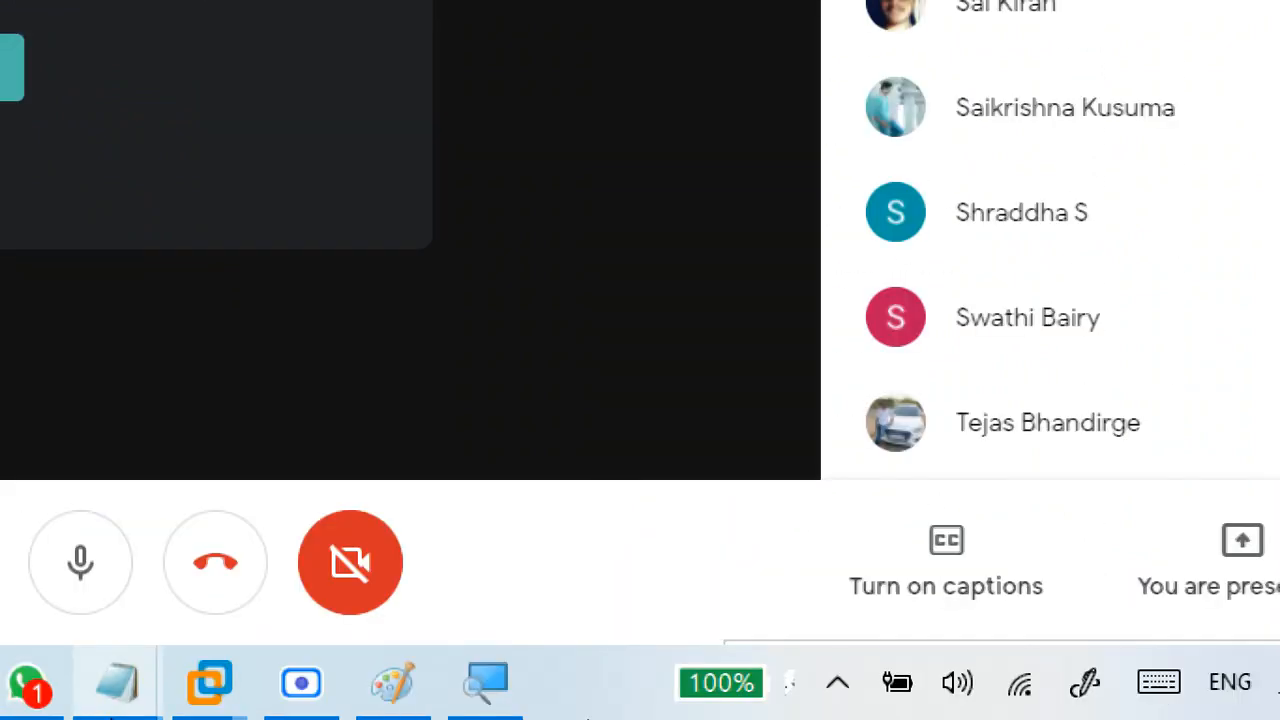
mouse_move(211, 686)
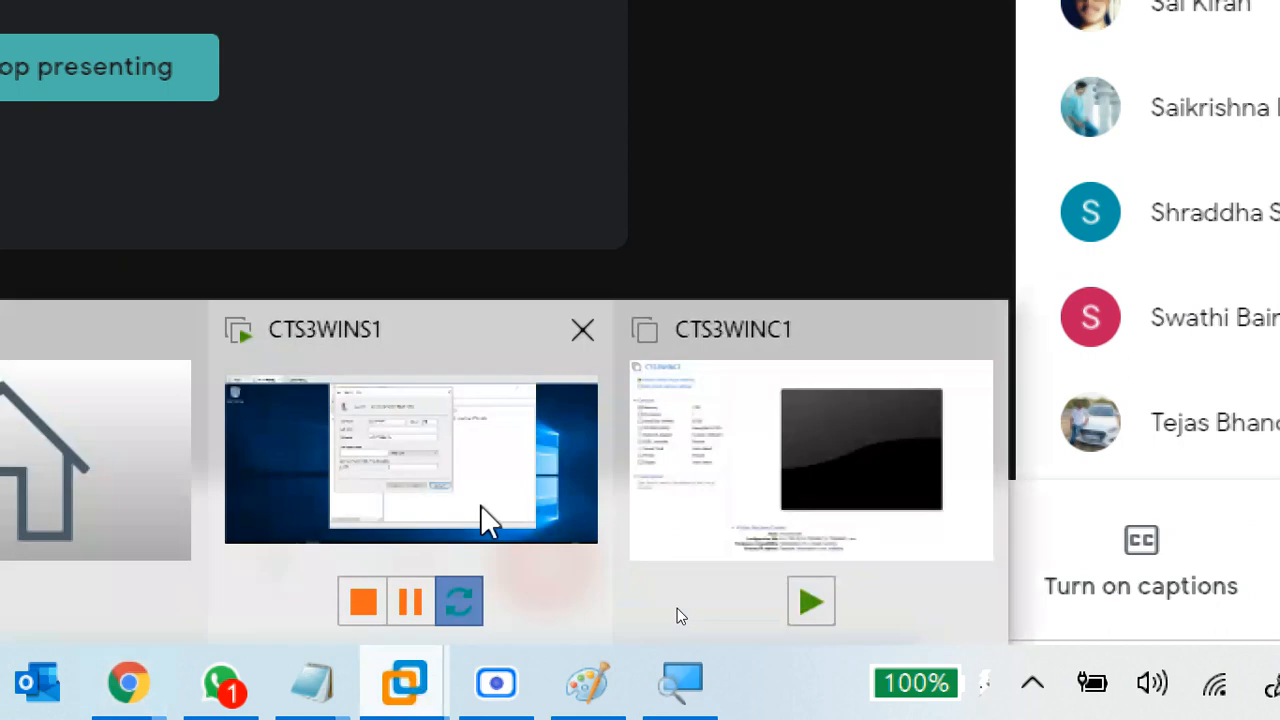
Back in the server VM, begin entering the user's last name
left_click(513, 470)
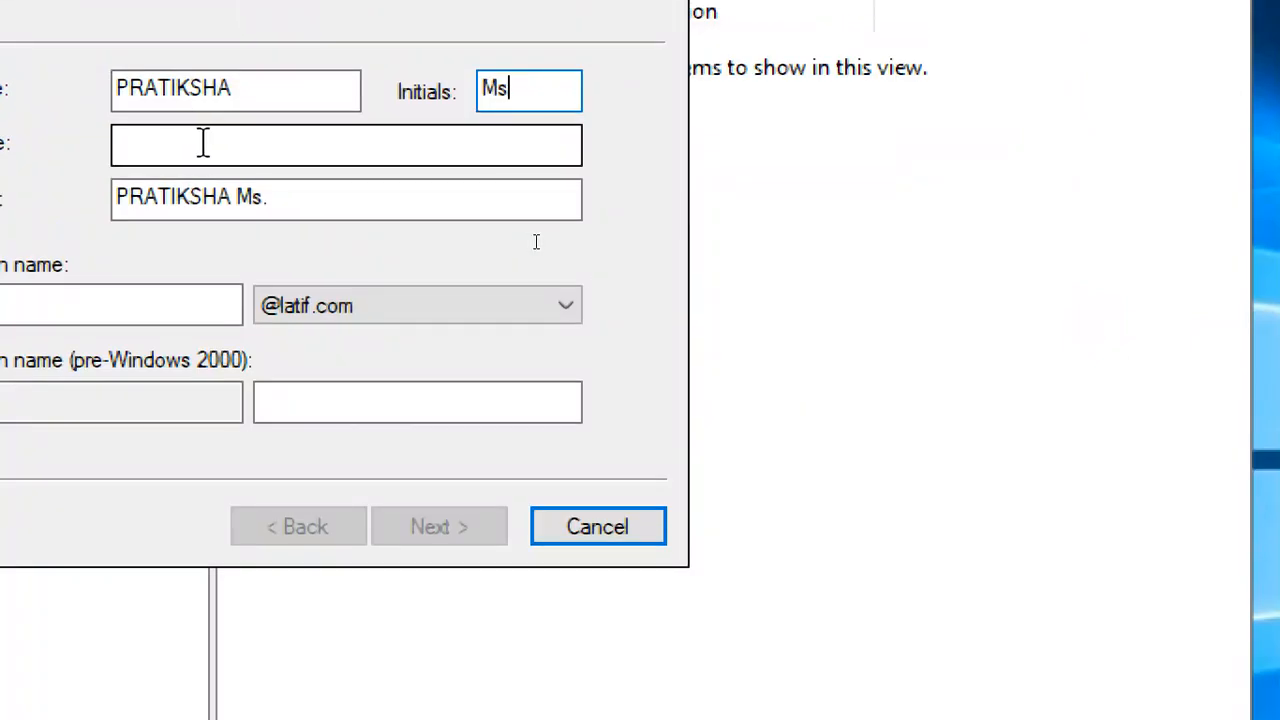
left_click(198, 143)
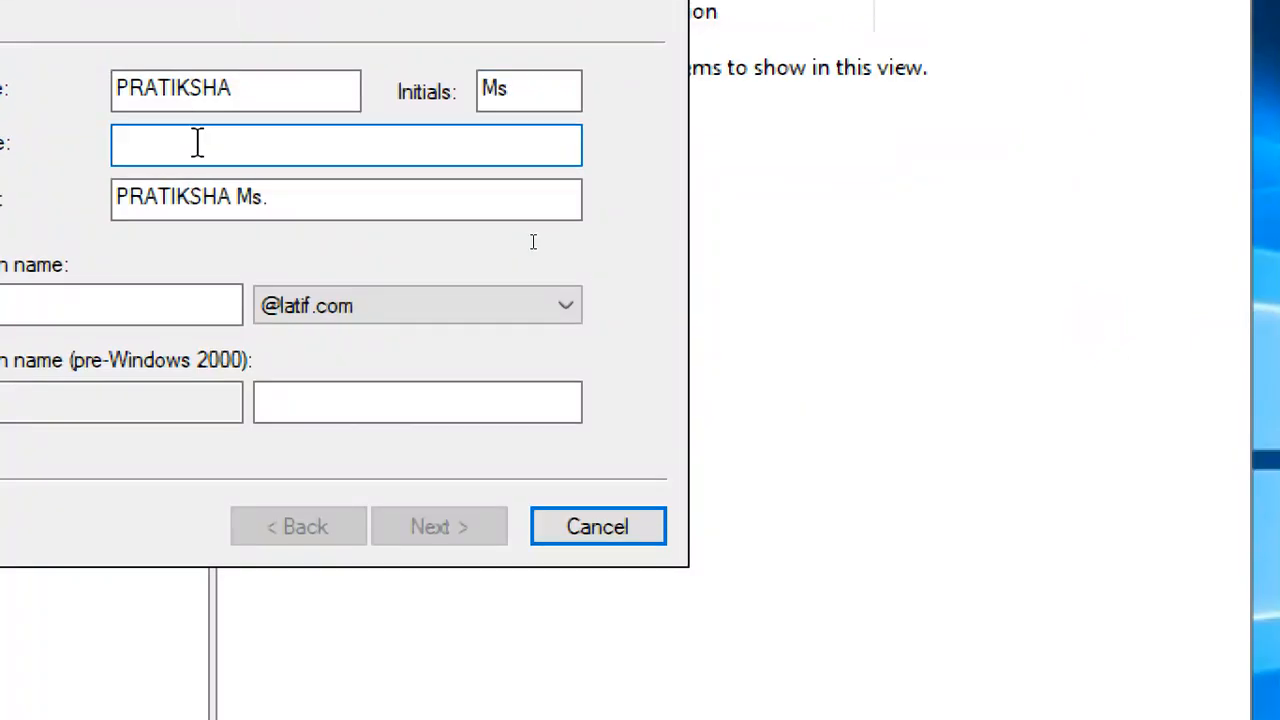
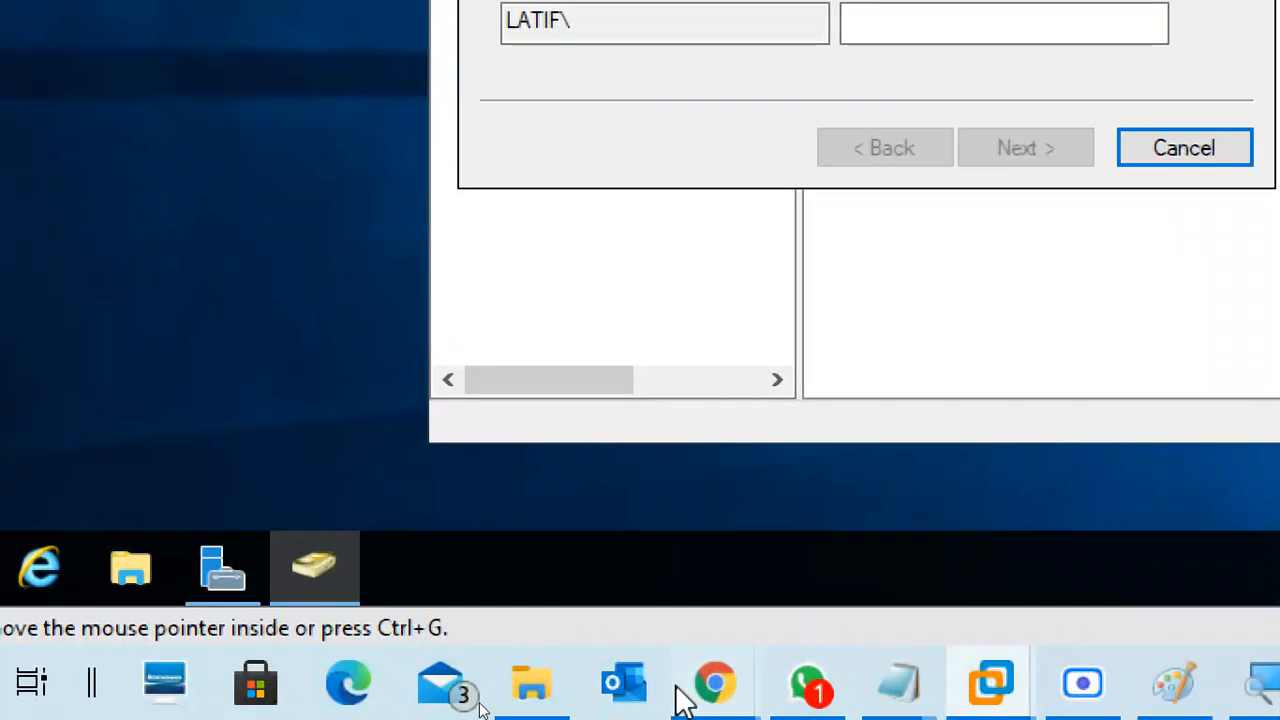
Glance at the Meet call again, then return to the new-user form
mouse_move(714, 683)
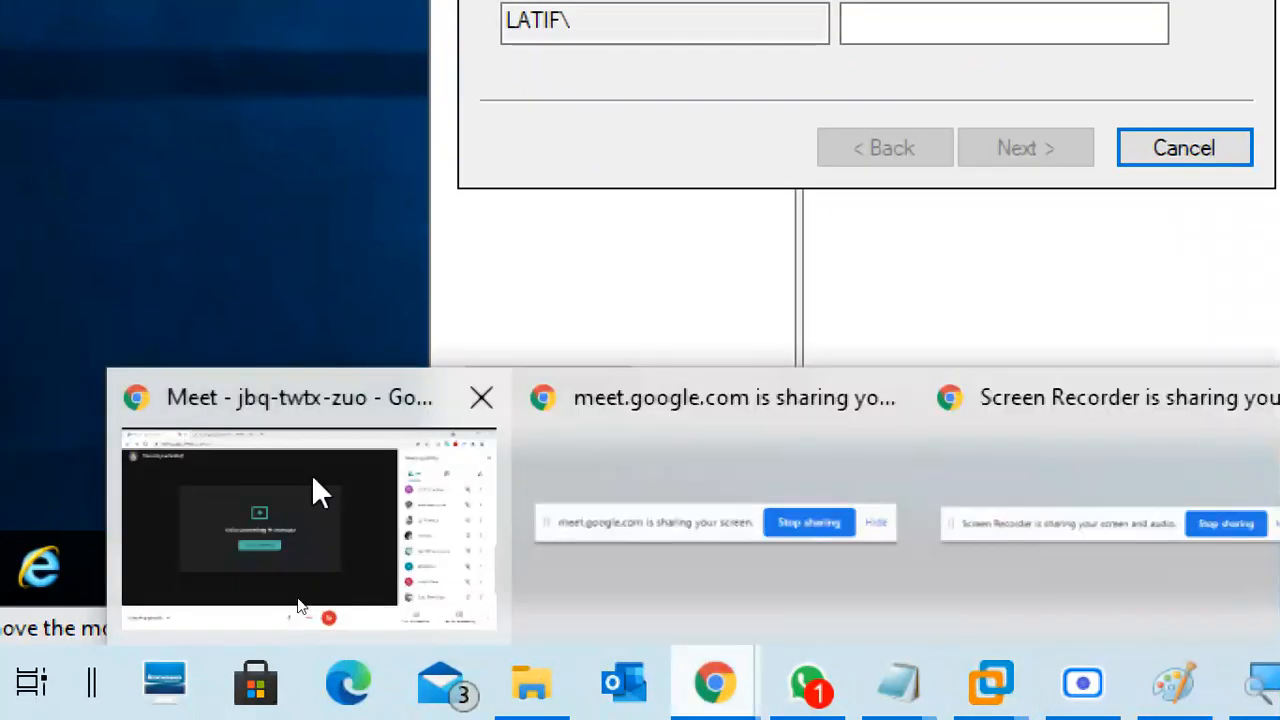
left_click(311, 490)
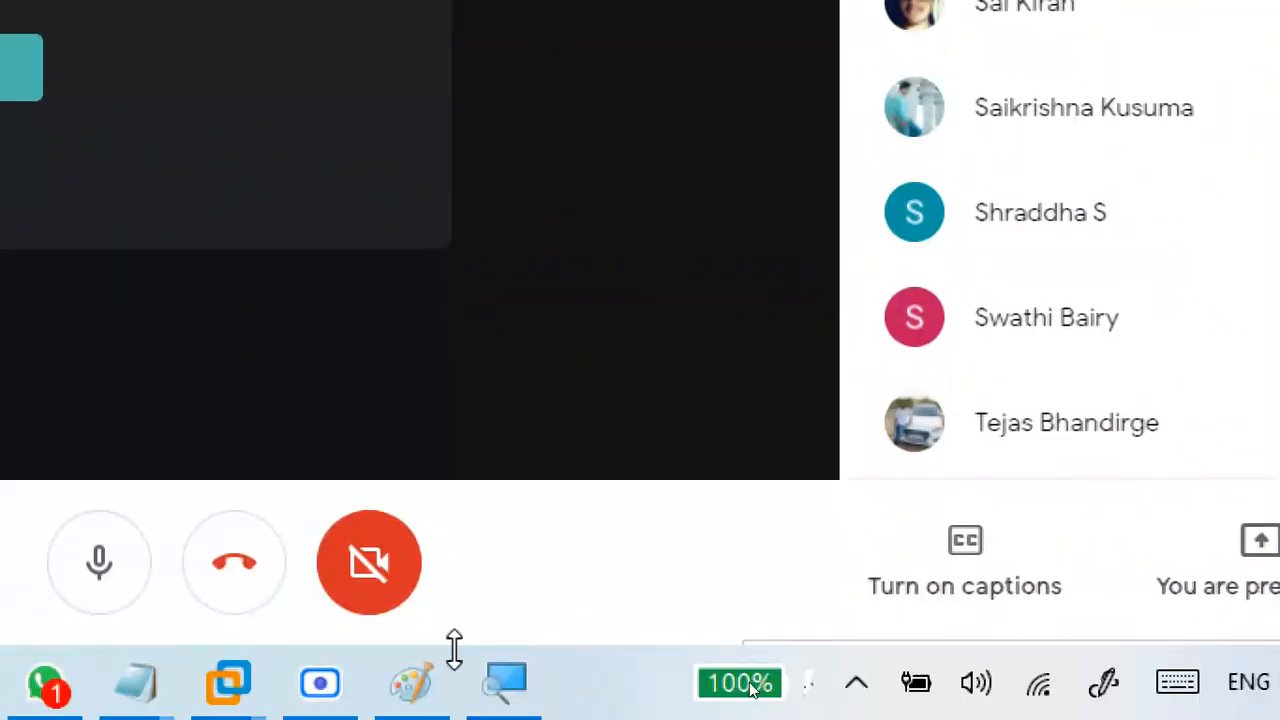
mouse_move(206, 694)
left_click(334, 471)
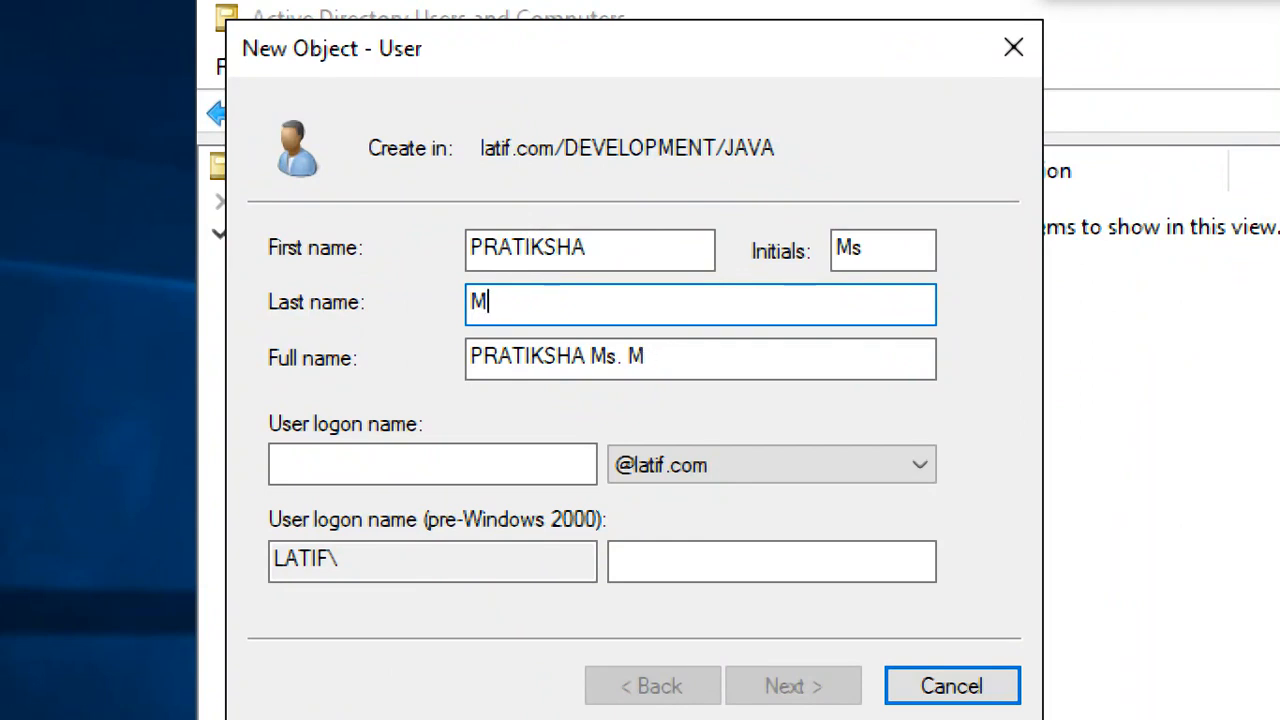
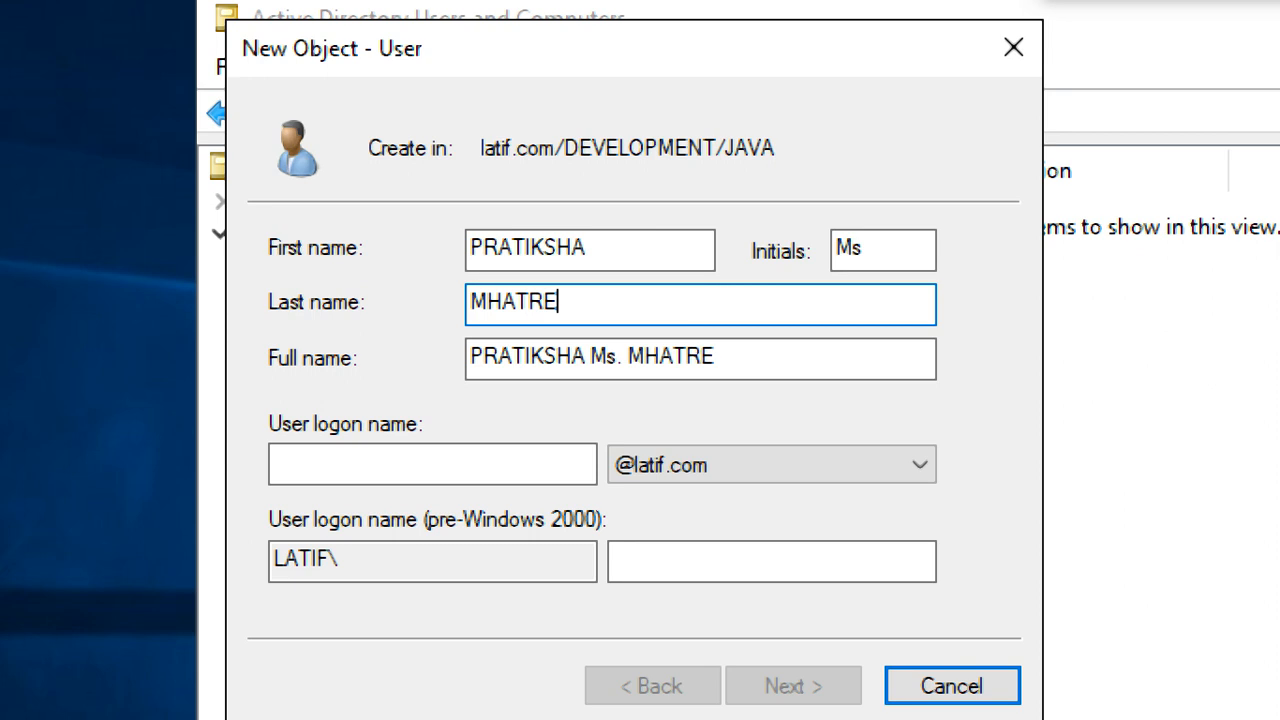
Complete the last name and make the user logon name just the copied first name
left_click(509, 478)
left_click_drag(612, 243, 368, 249)
key("ctrl+c")
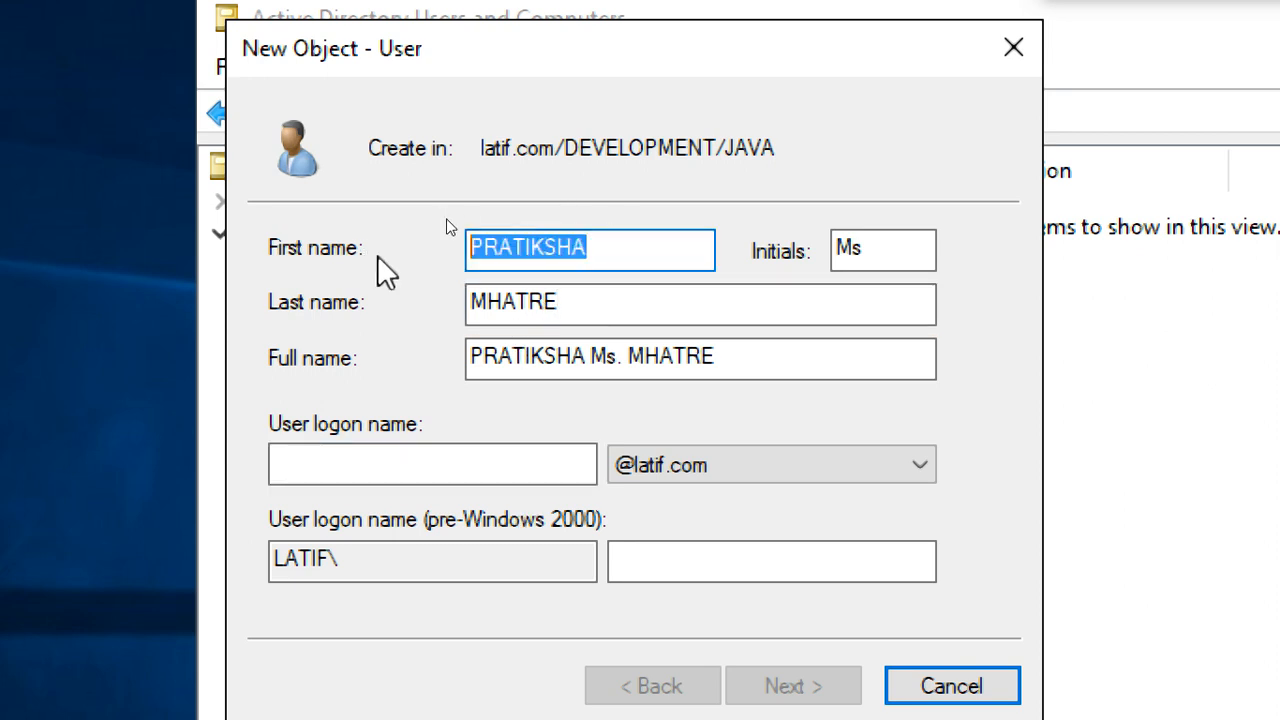
left_click(395, 470)
key("ctrl+v")
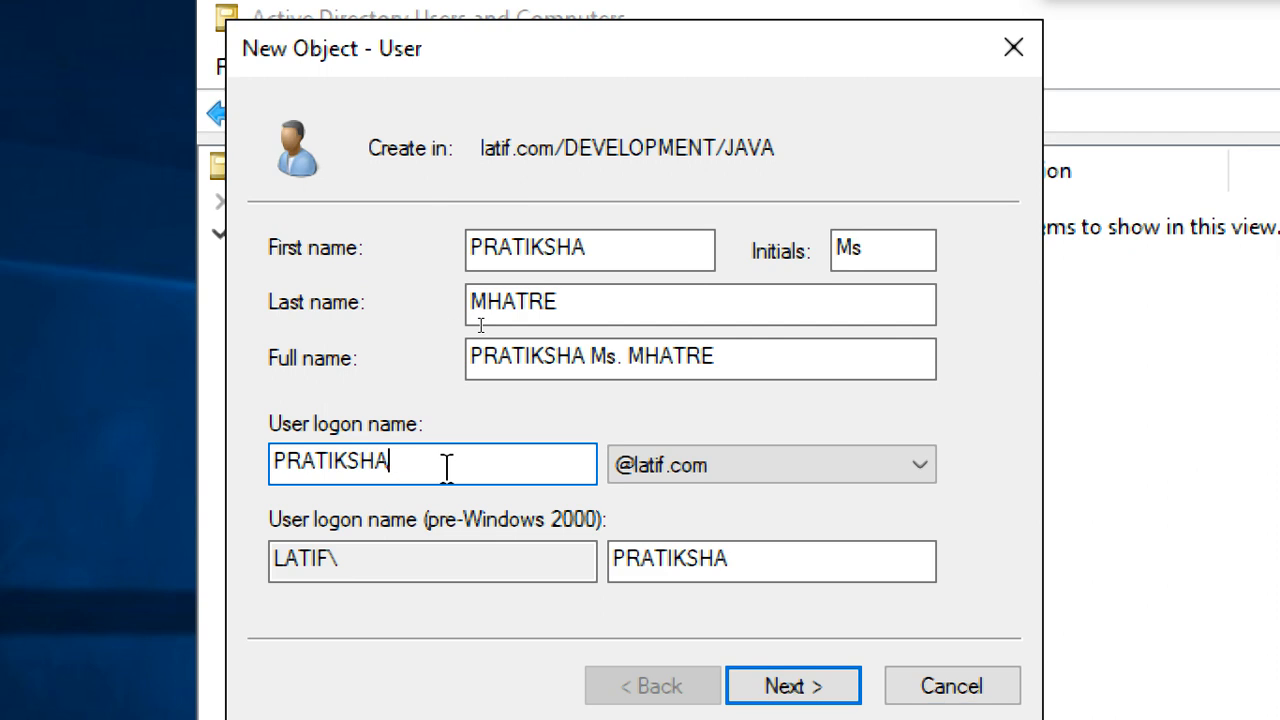
type("M")
key("BackSpace")
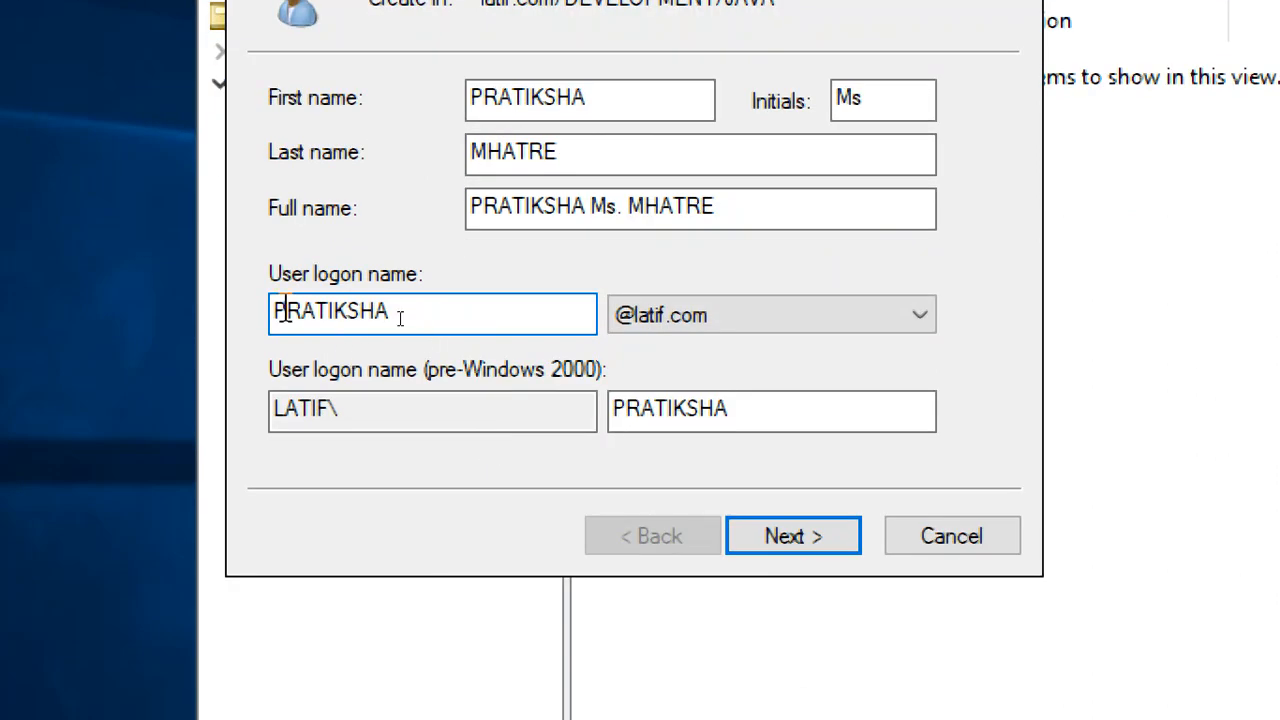
left_click(287, 313)
type("M")
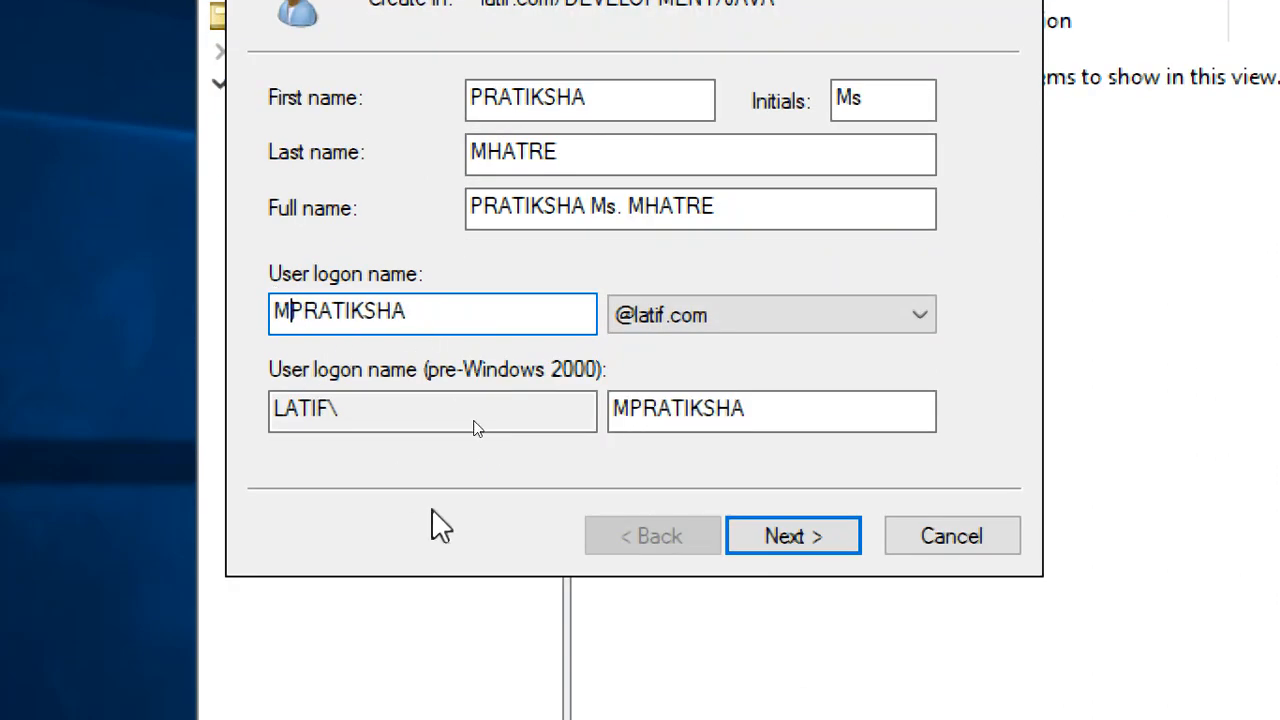
key("BackSpace")
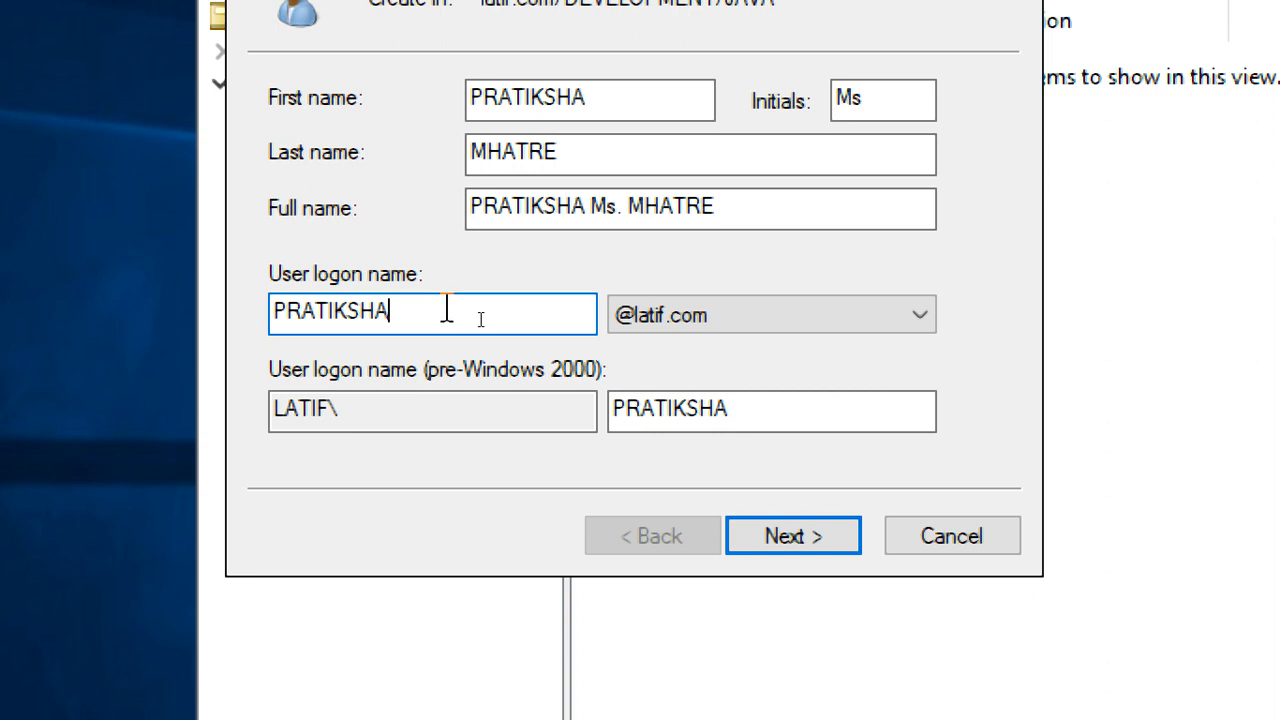
left_click_drag(449, 309, 256, 300)
Set and confirm the user's password with no forced change at next logon, then finish
left_click(777, 540)
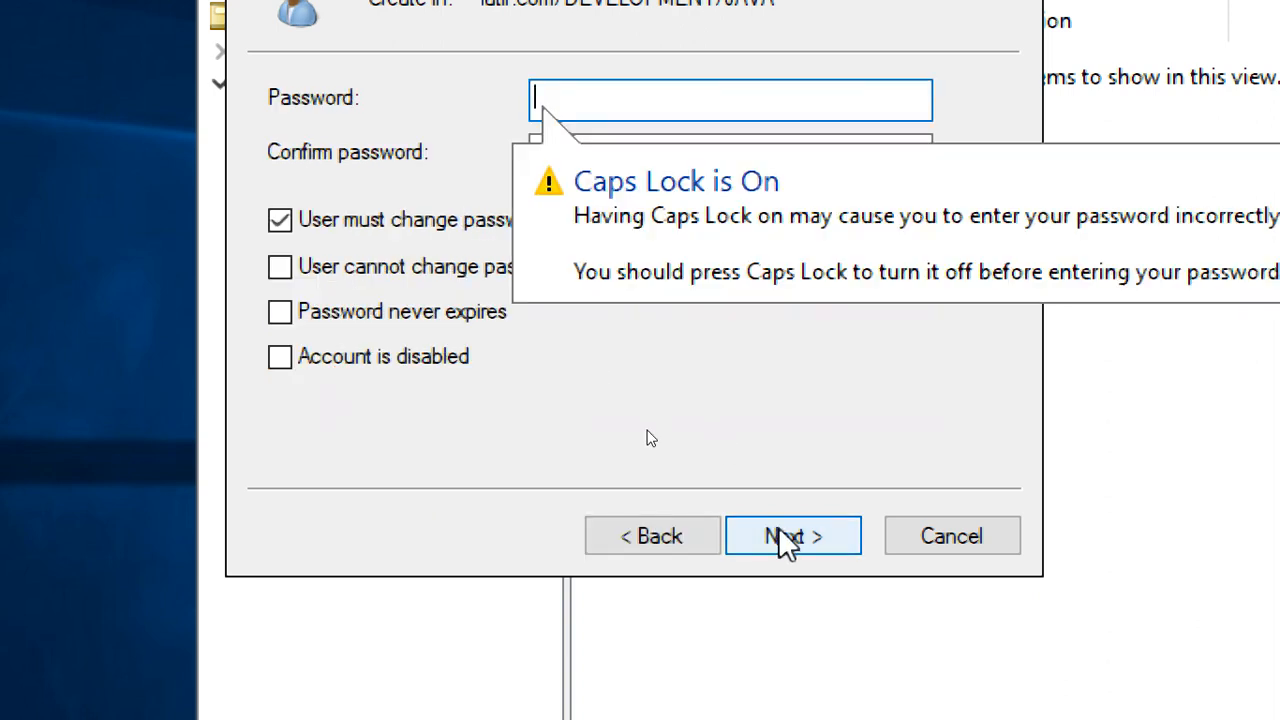
left_click(411, 226)
left_click(562, 118)
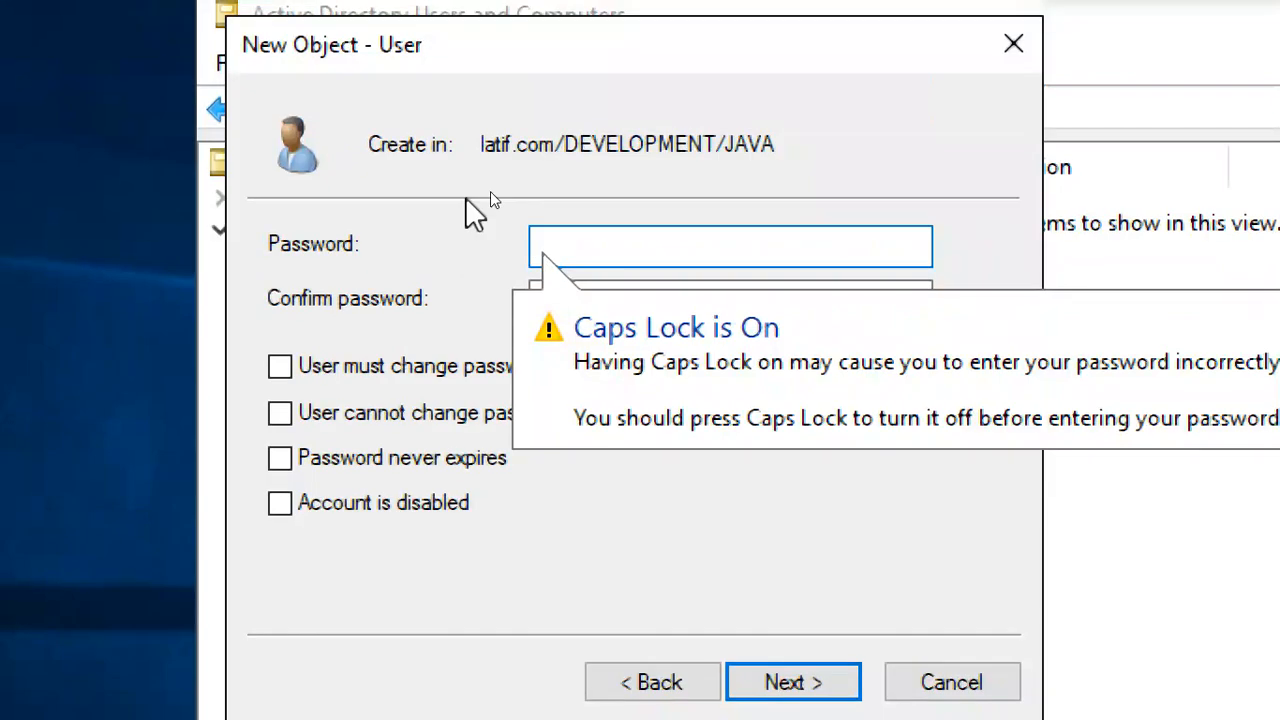
key("Caps_Lock")
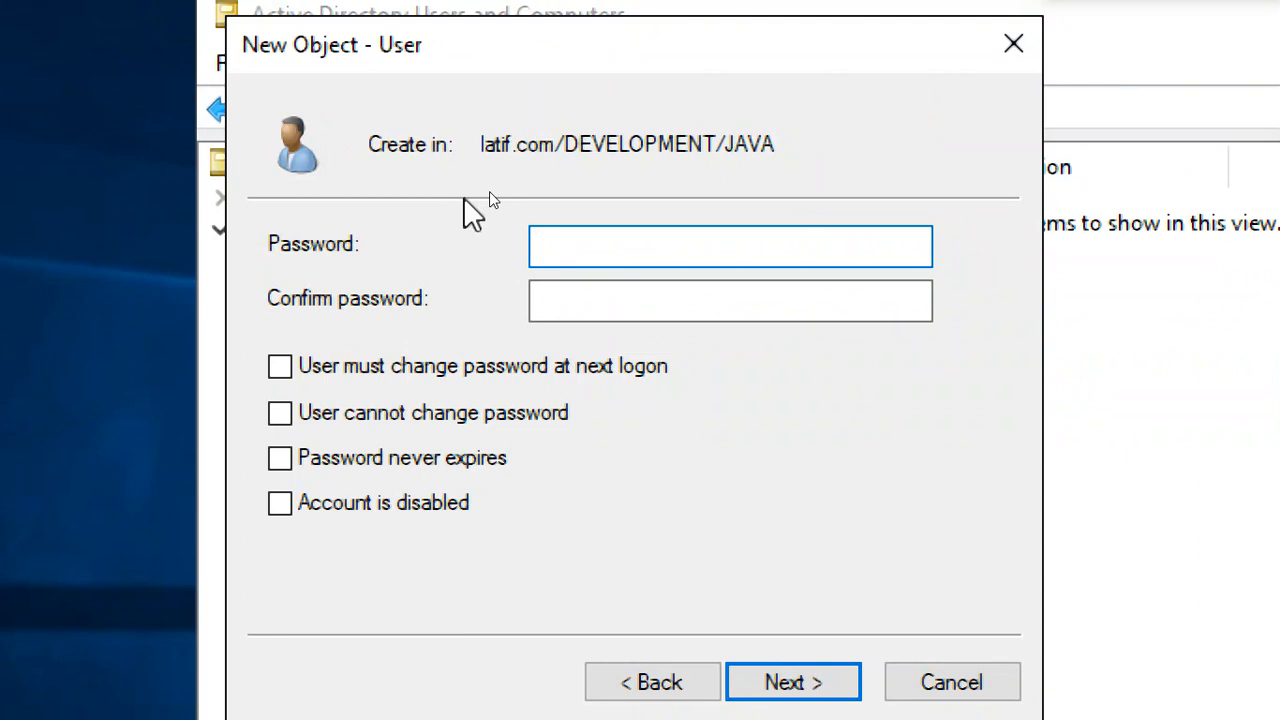
type("Pa•••••••")
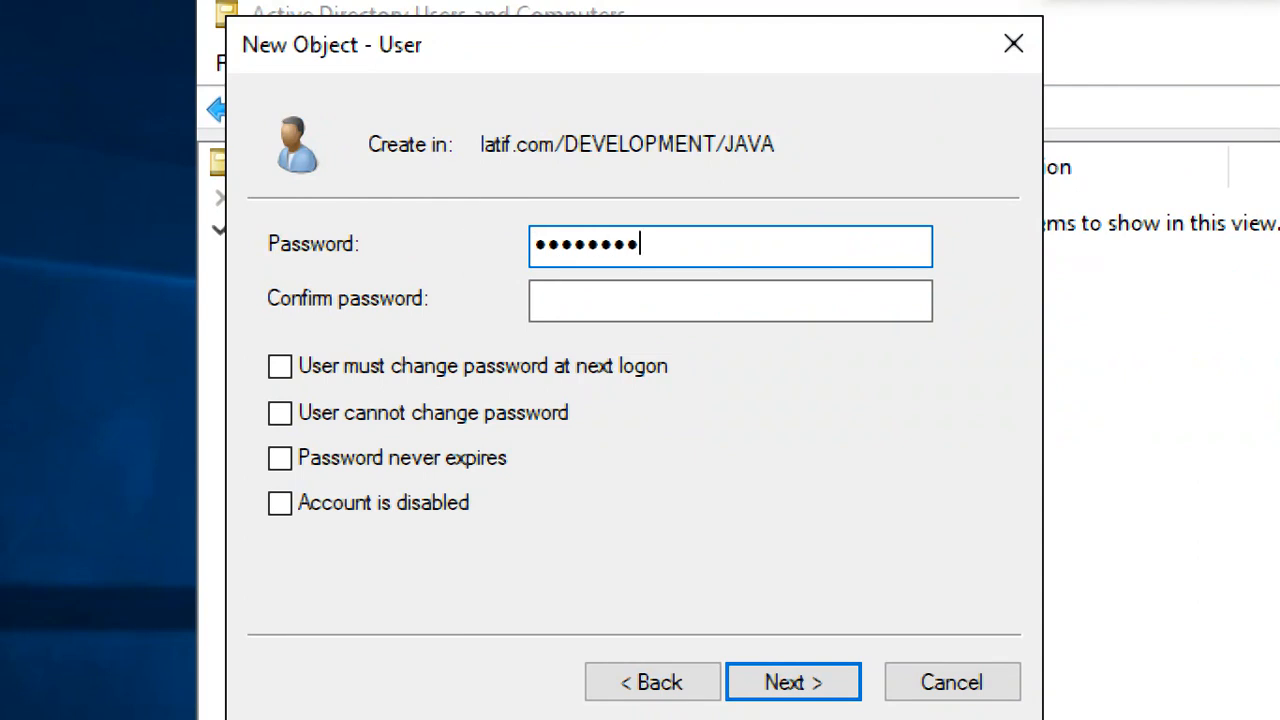
key("Tab")
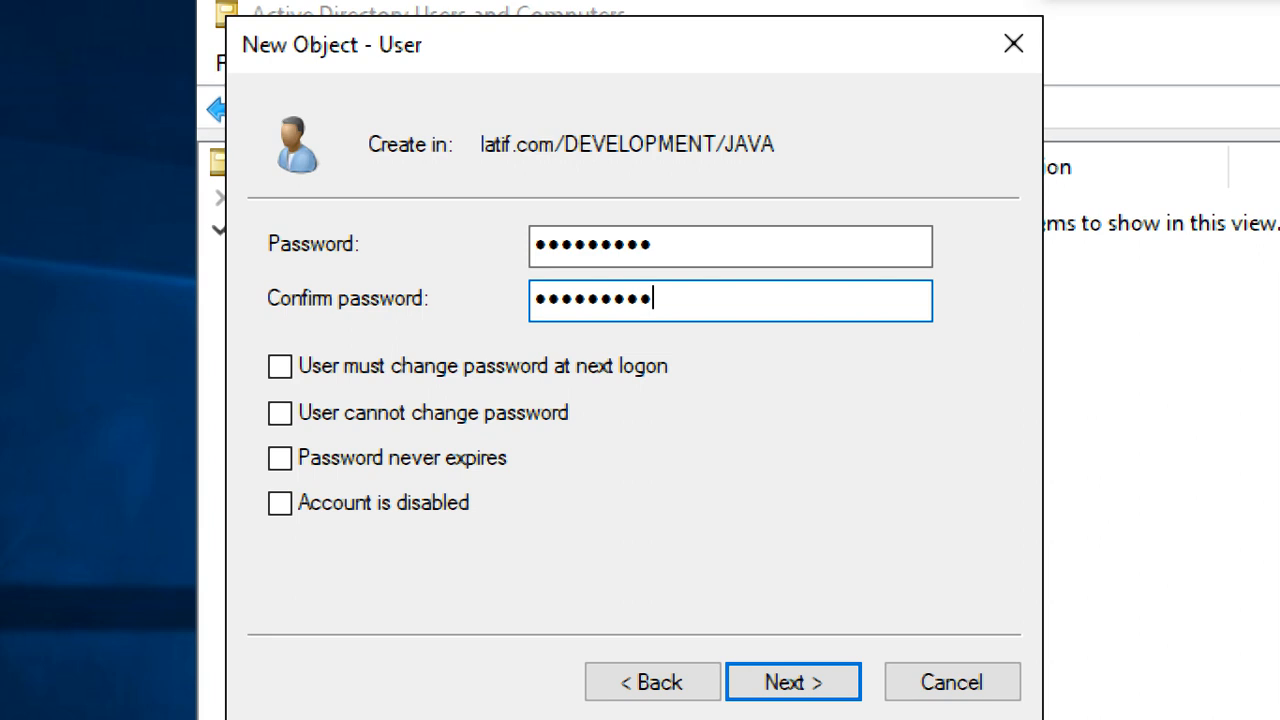
left_click(852, 682)
left_click(832, 682)
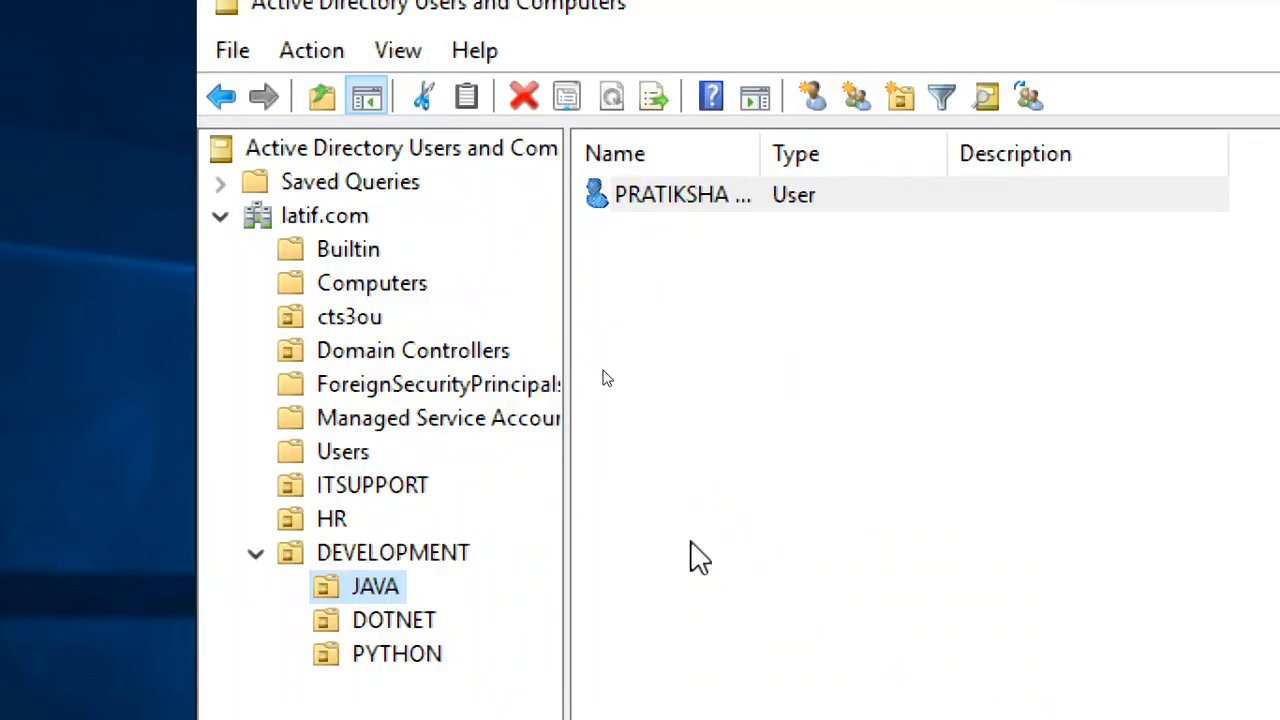
Inspect the JAVA, DOTNET and PYTHON OUs and locate the new user in JAVA
left_click(255, 553)
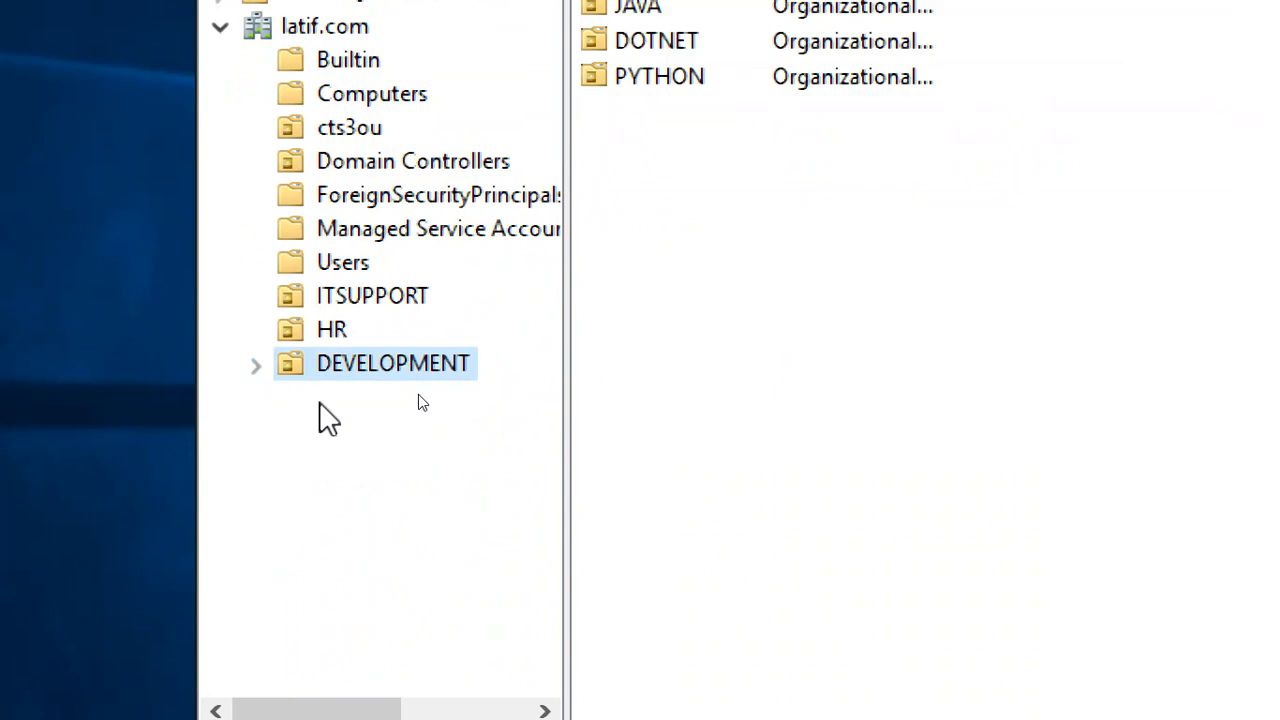
left_click(259, 365)
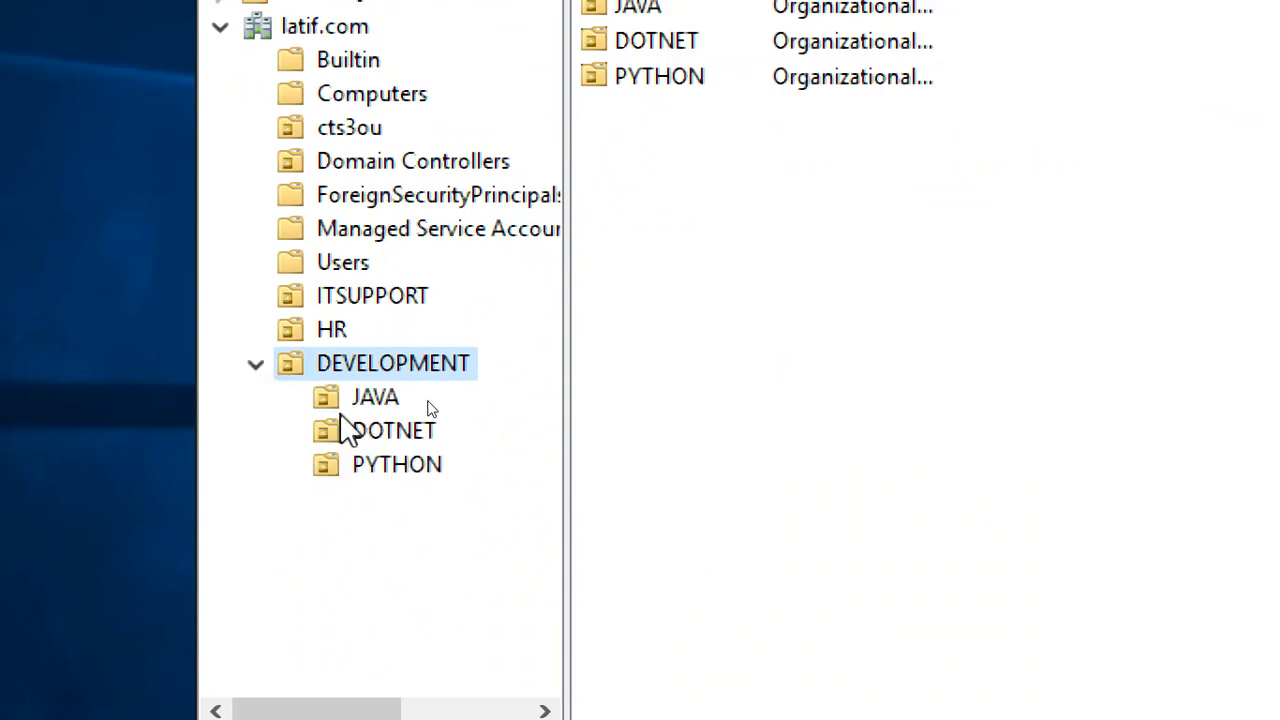
left_click(359, 402)
left_click(363, 432)
left_click(397, 465)
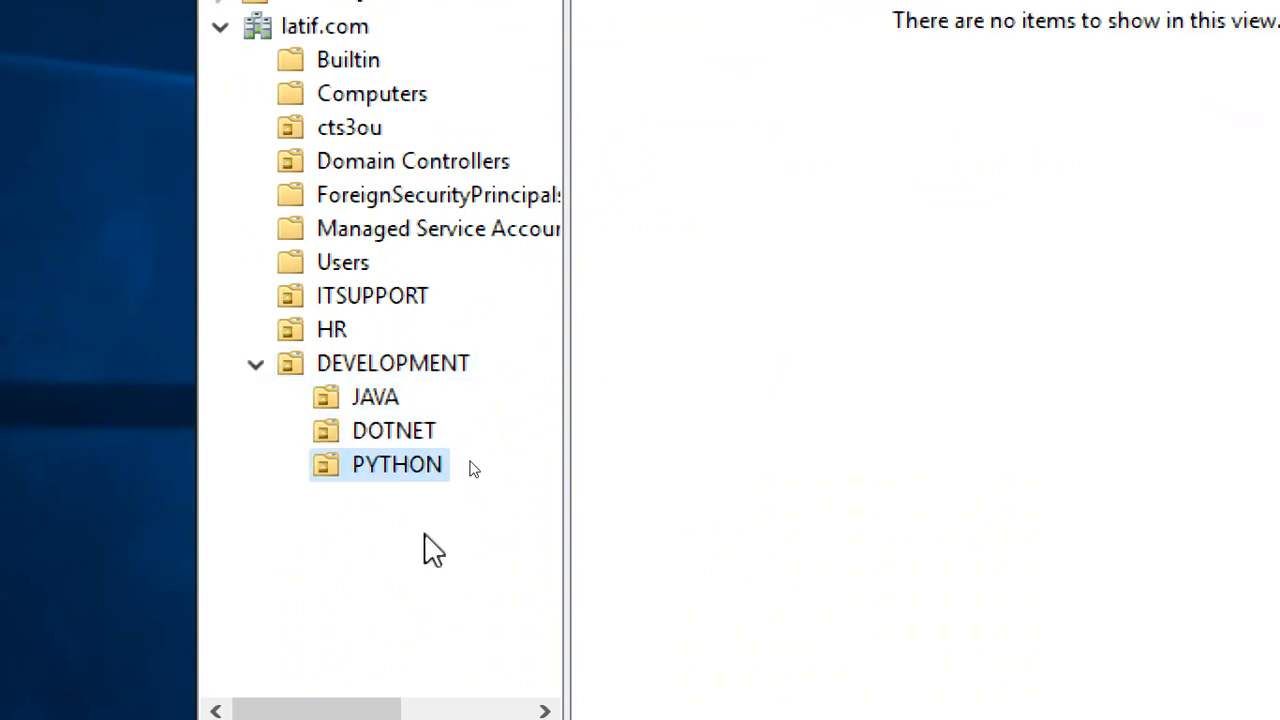
left_click(376, 400)
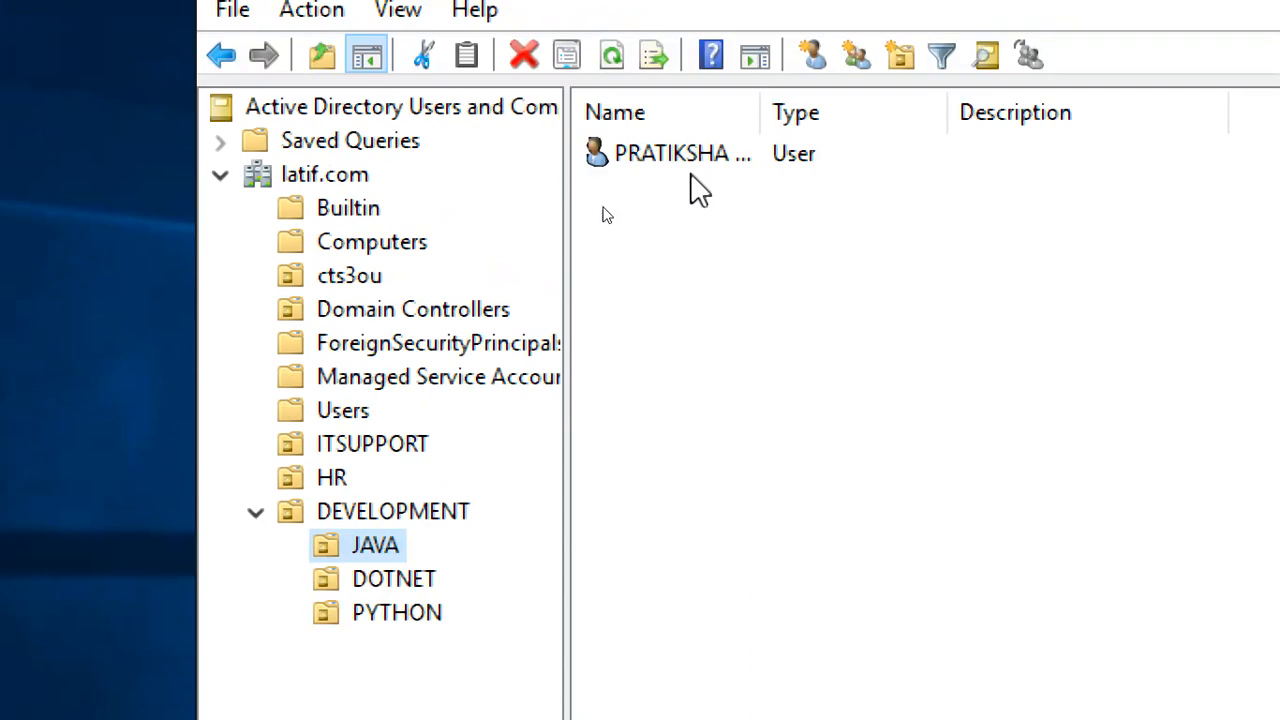
left_click(700, 15)
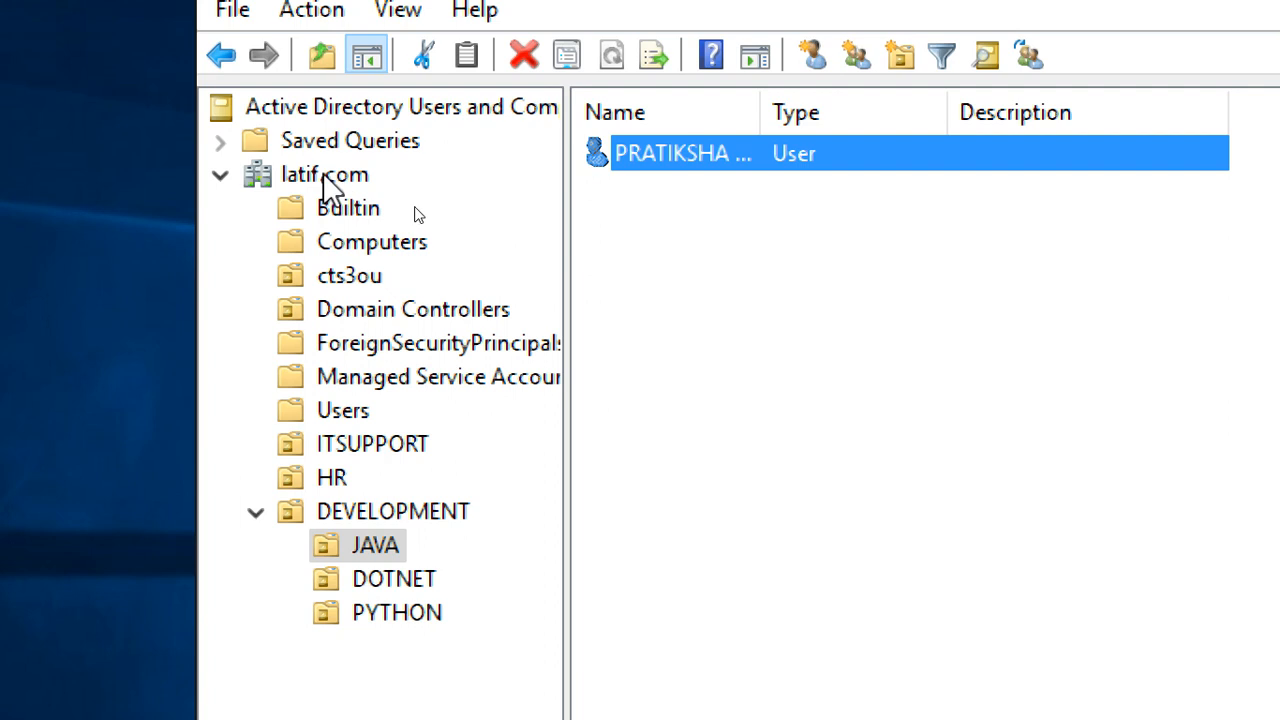
left_click(345, 518)
left_click(371, 548)
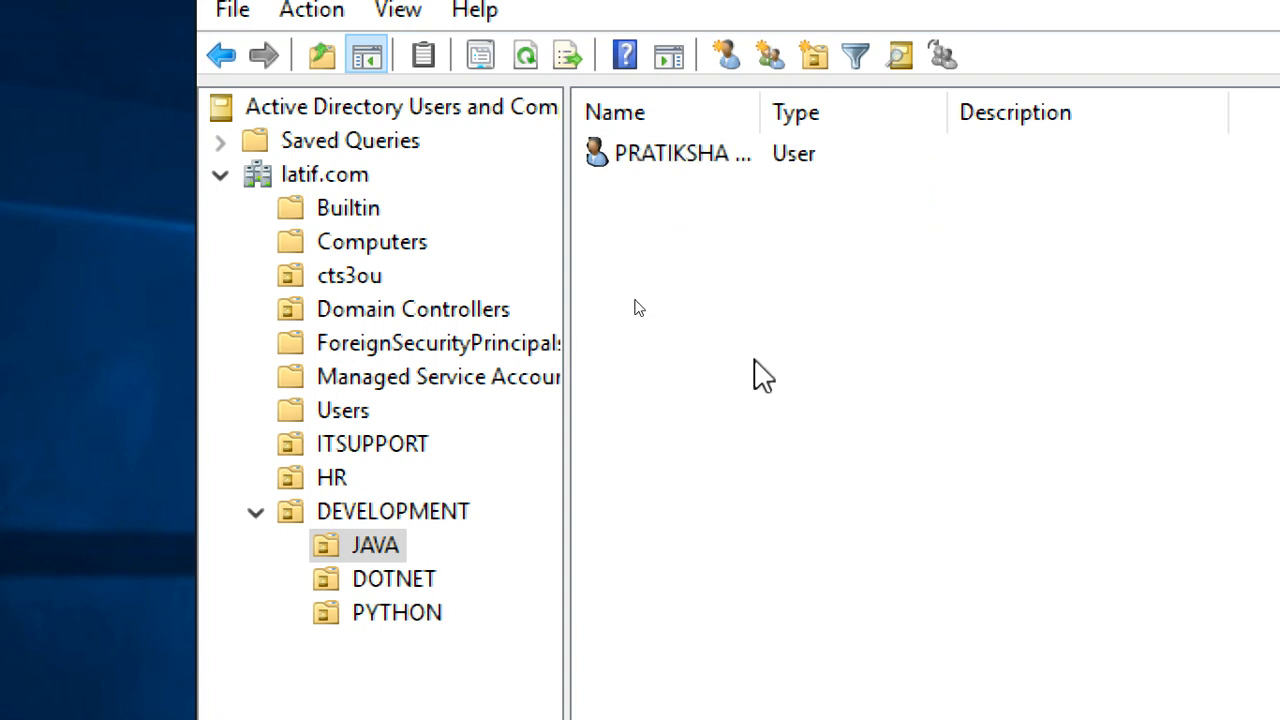
Check ITSUPPORT and the Computers container (CTS3WINC1), ending on cts3ou's single user
left_click(351, 444)
left_click(380, 277)
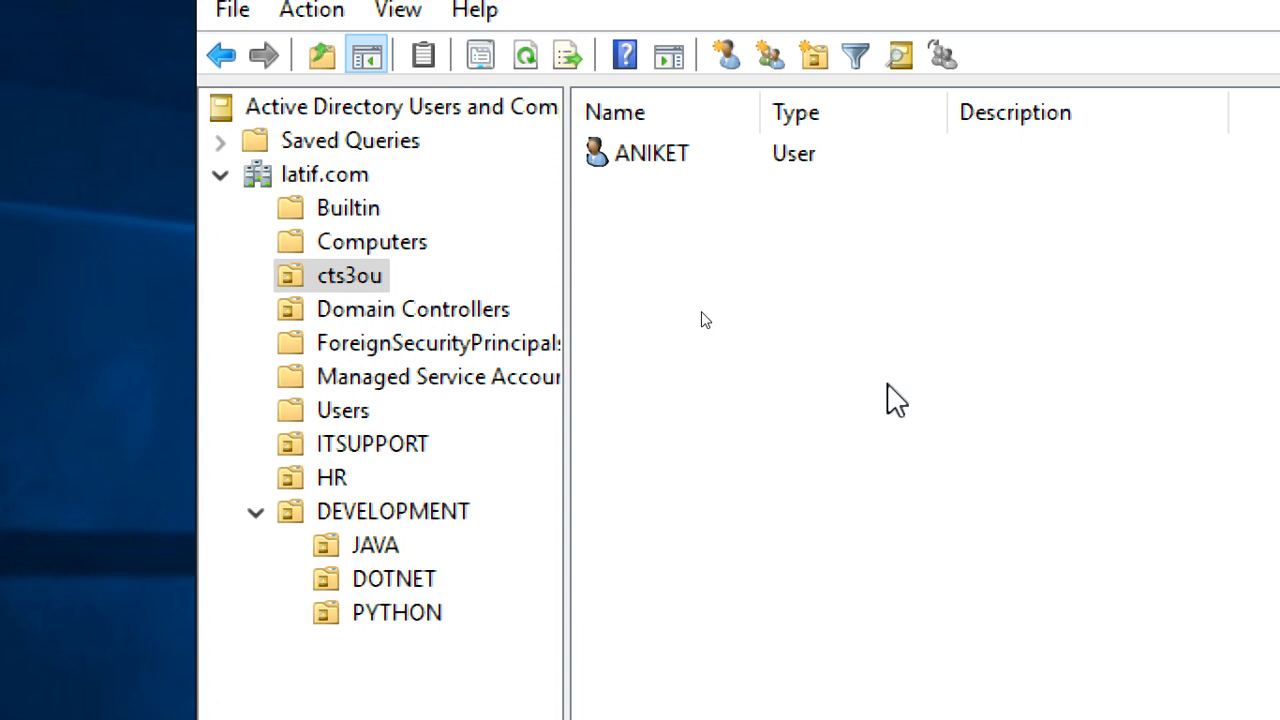
left_click(375, 246)
left_click(655, 158)
left_click(340, 284)
left_click(415, 448)
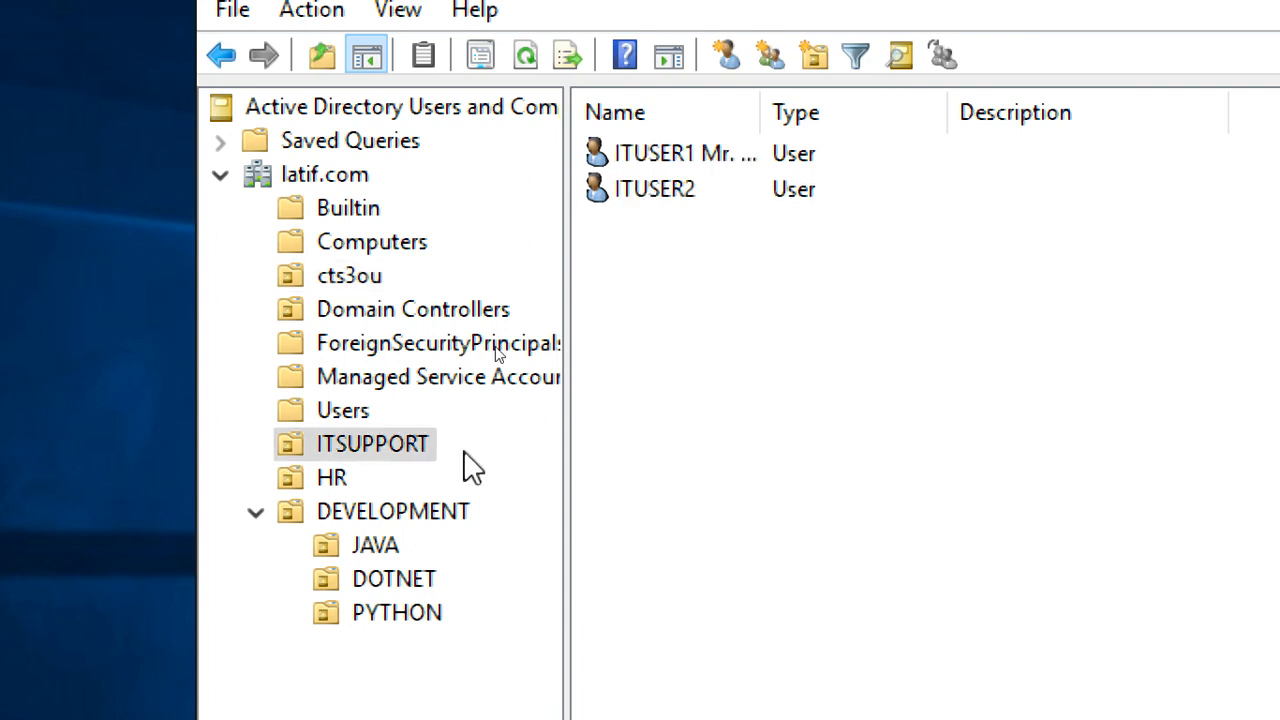
left_click(378, 283)
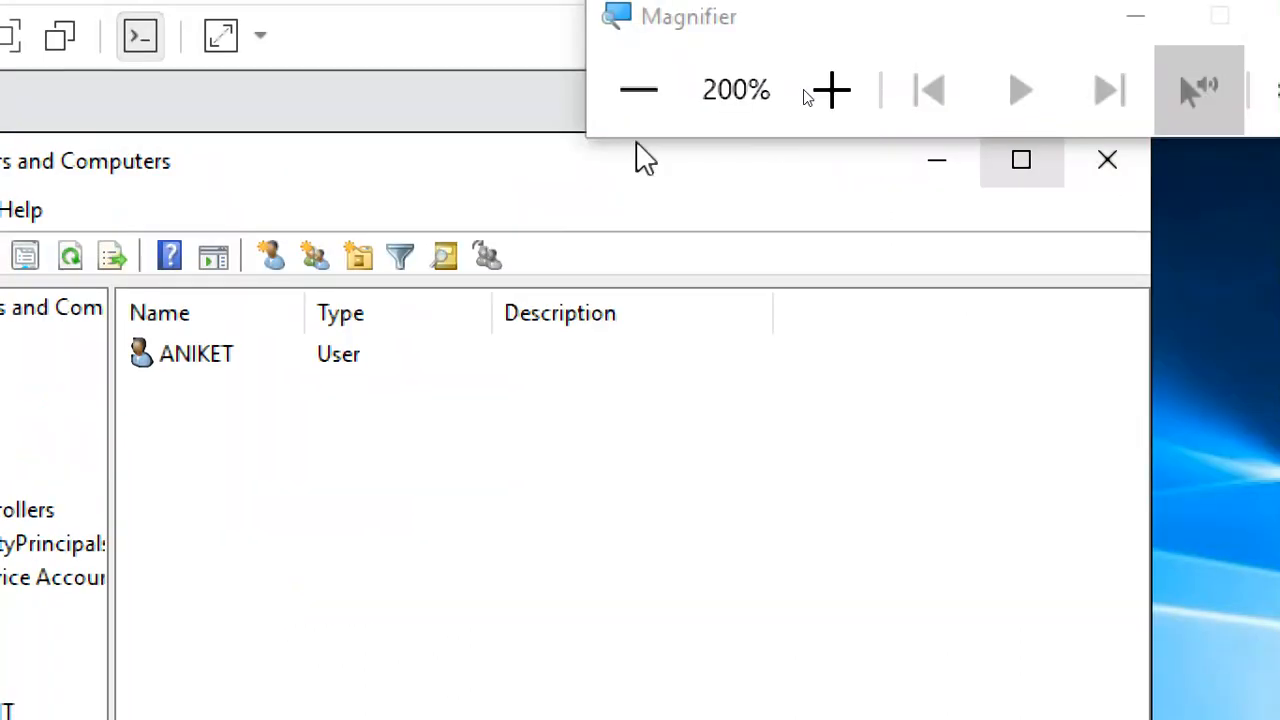
Refocus the VM, reposition the Active Directory Users and Computers window, and close it
left_click(641, 113)
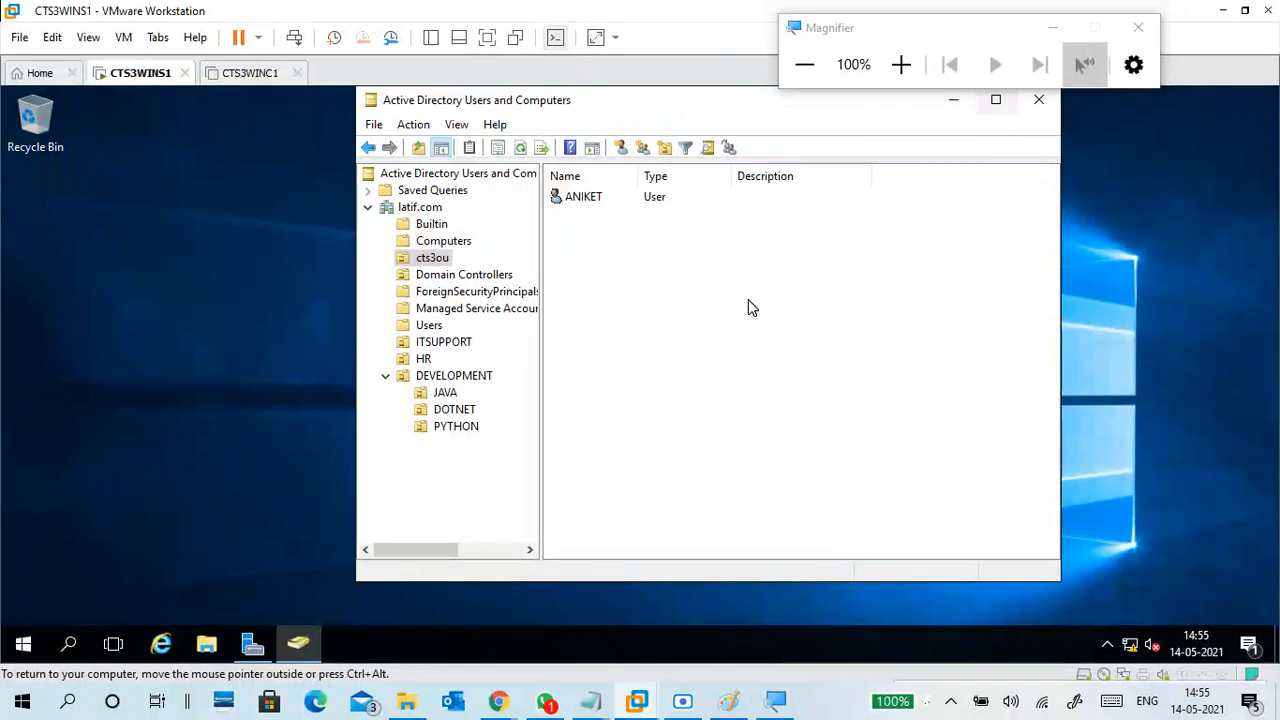
left_click_drag(876, 37, 1128, 186)
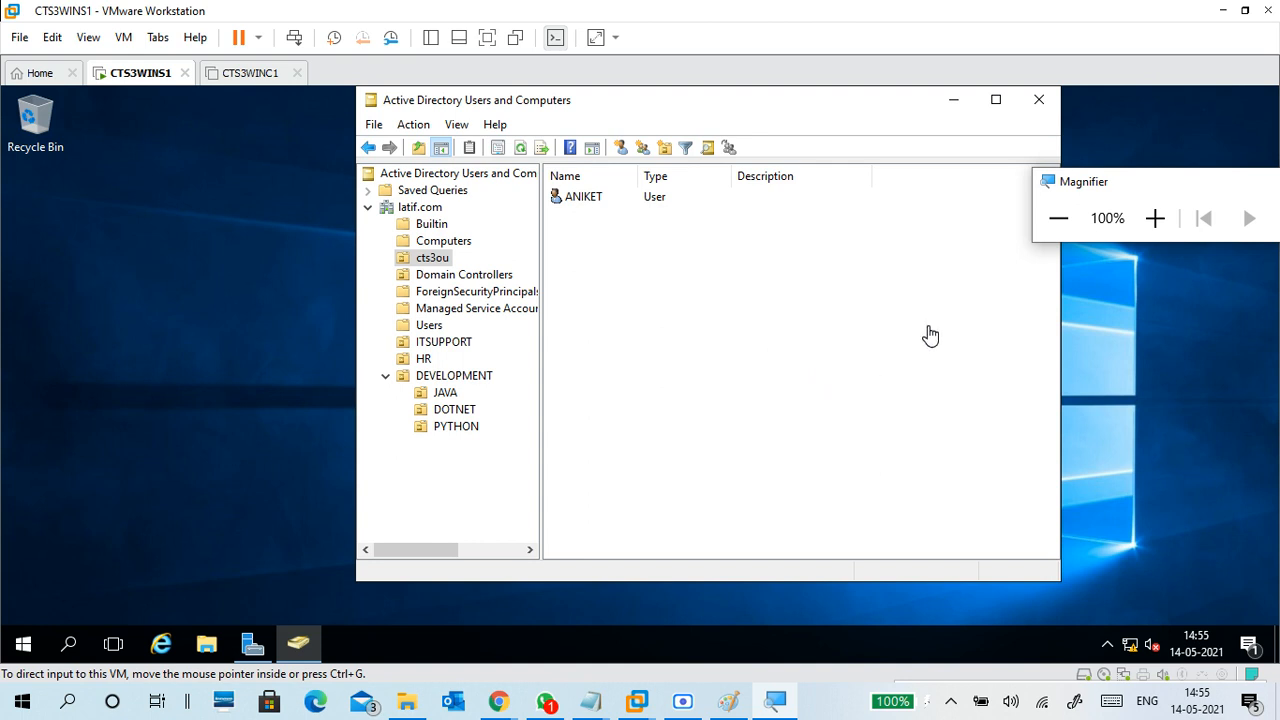
left_click(708, 322)
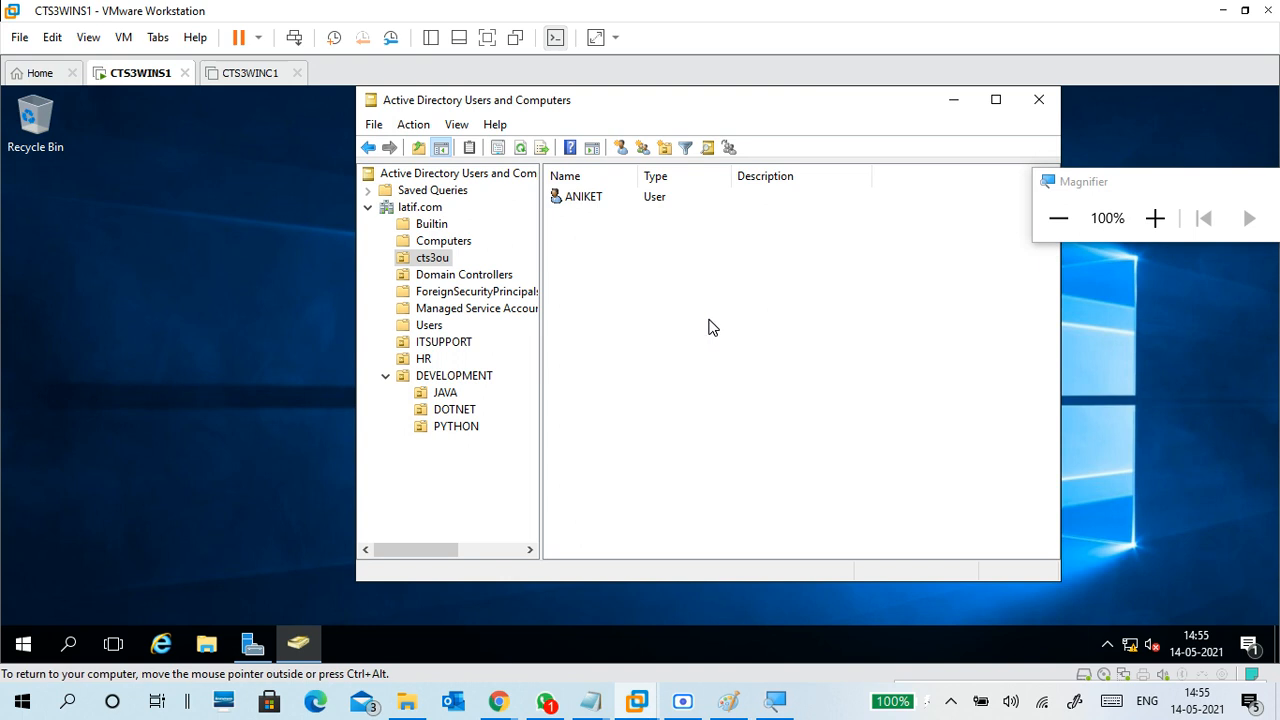
mouse_move(698, 106)
left_mouse_down()
mouse_move(749, 110)
mouse_move(708, 127)
left_mouse_up()
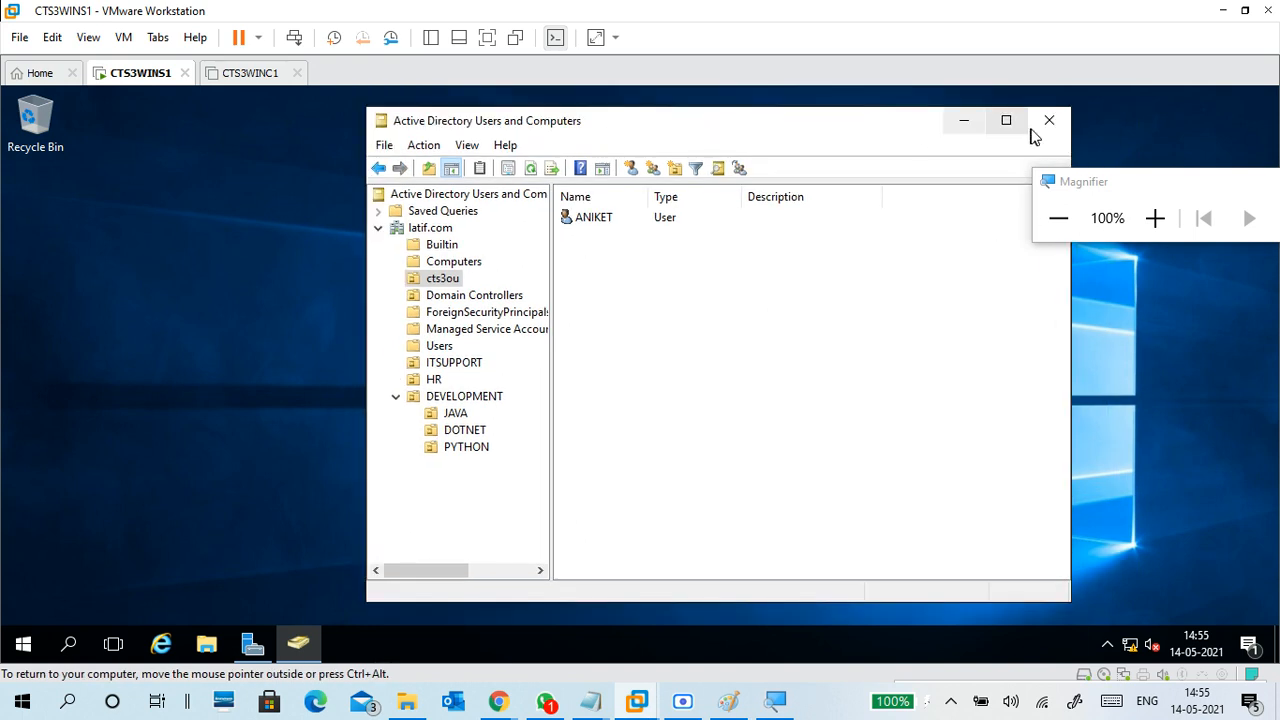
left_click(1048, 121)
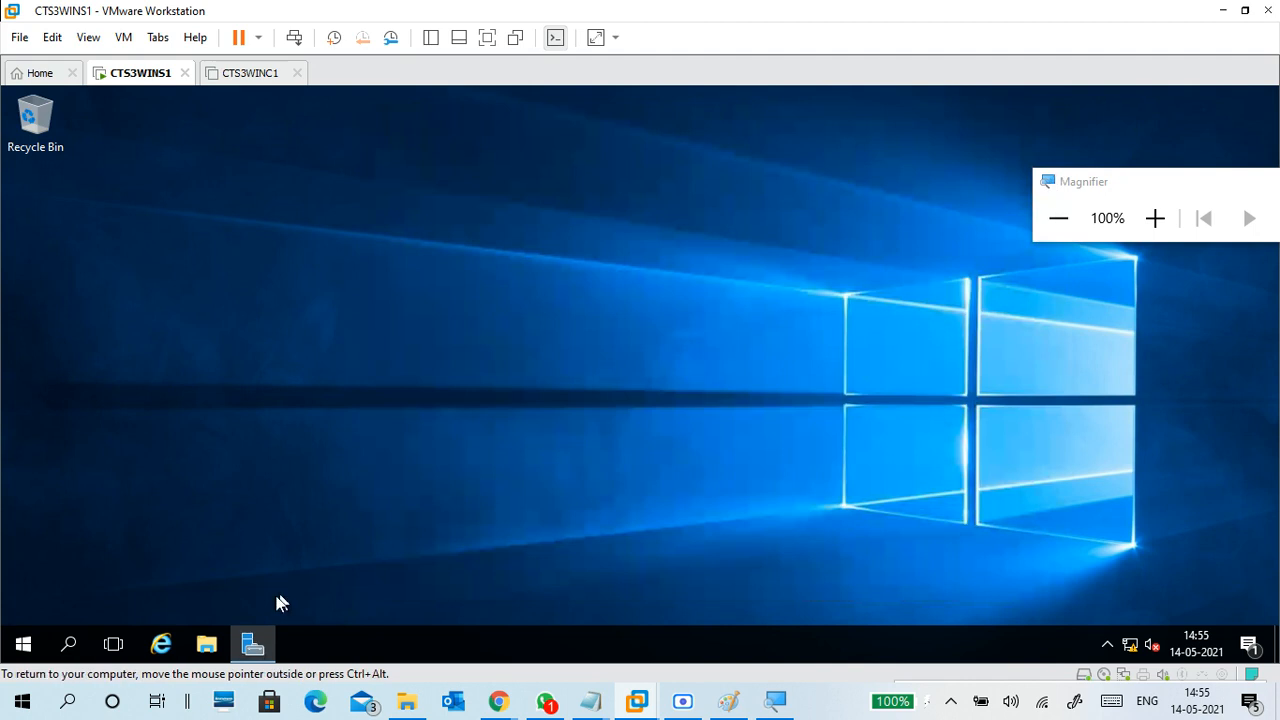
Launch Active Directory Administrative Center from Server Manager's Tools menu, then minimise Server Manager
left_click(253, 642)
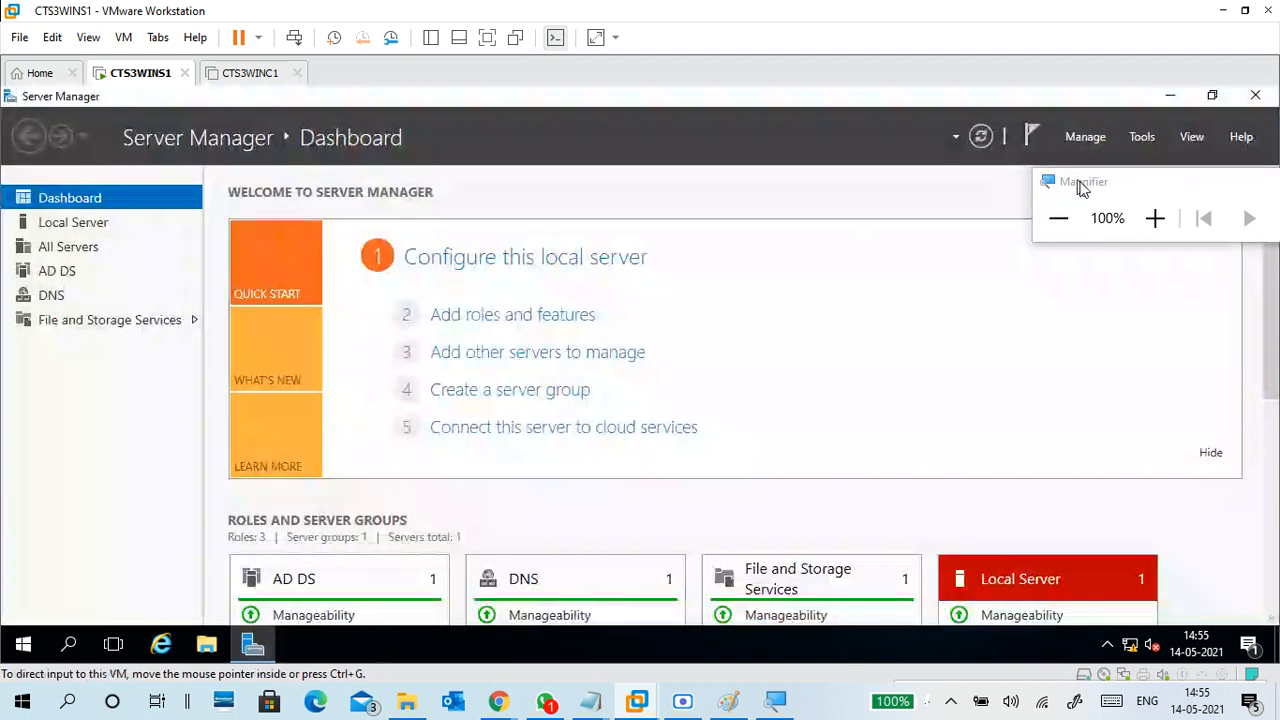
left_click(1155, 218)
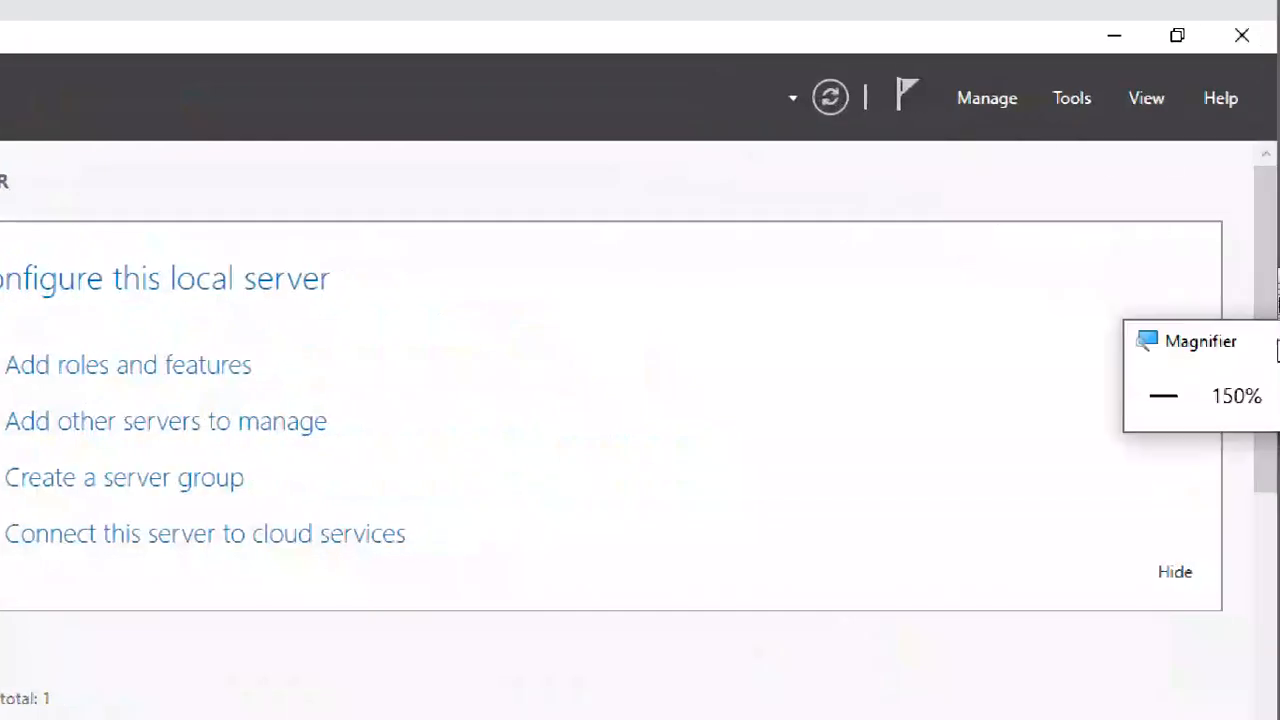
left_click(1072, 98)
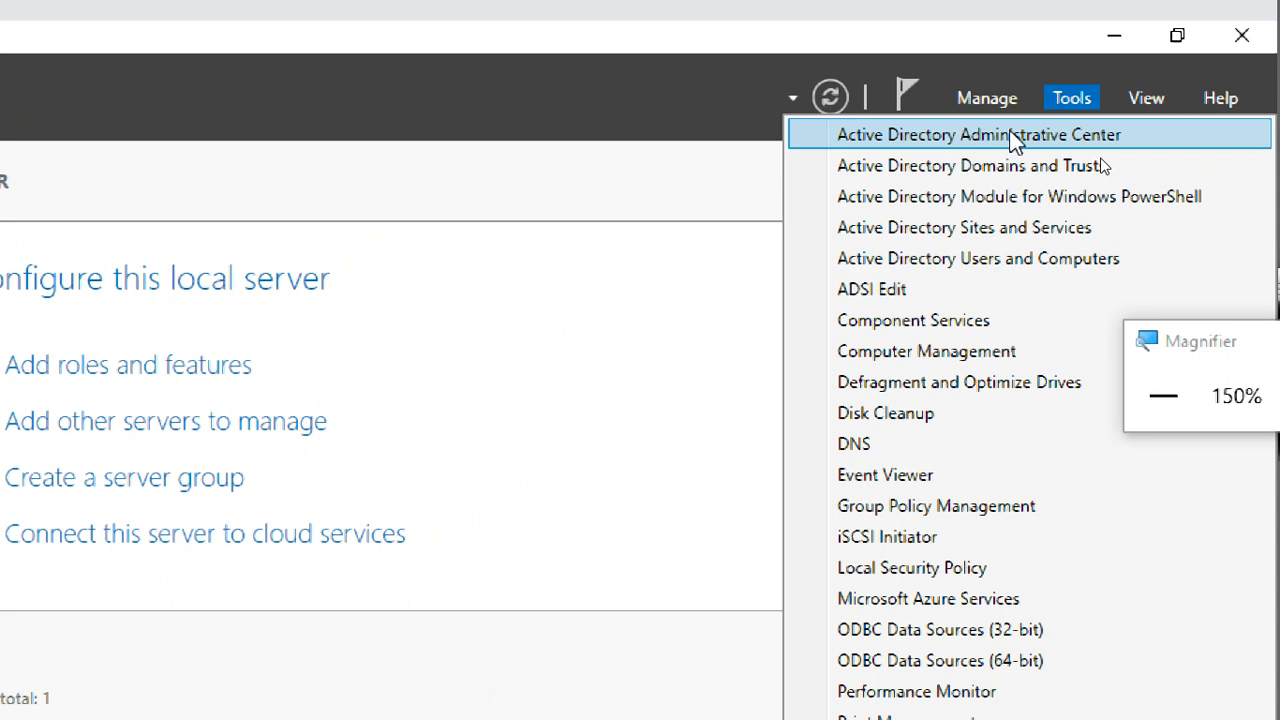
left_click(1165, 140)
left_click(1117, 35)
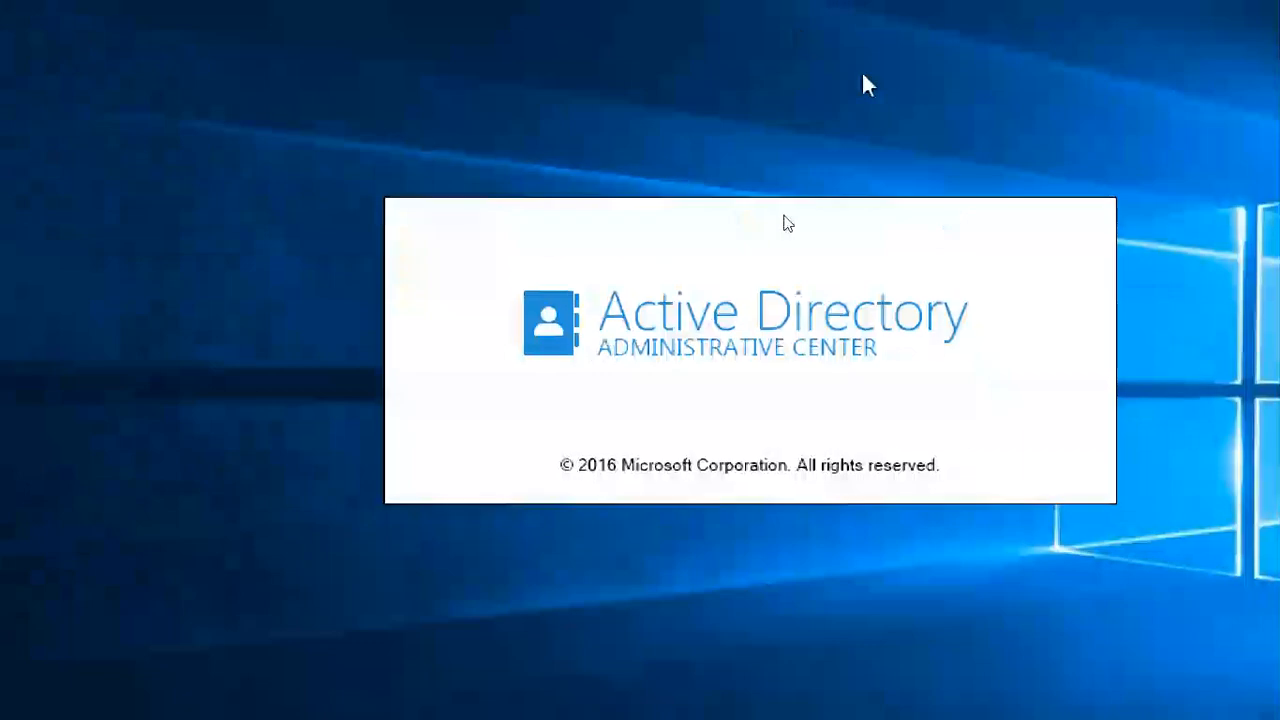
left_click(1200, 328)
Maximize Active Directory Administrative Center, switch VMware to full screen, and move the magnifier aside
left_click(1200, 328)
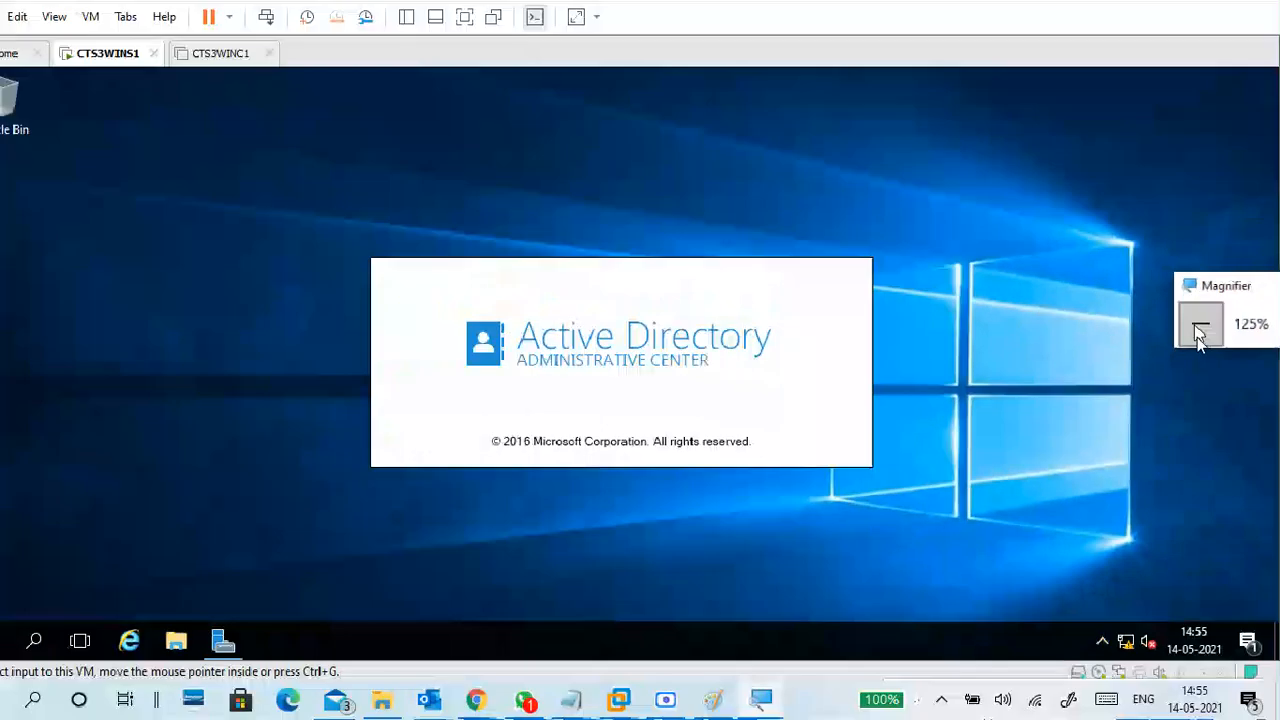
left_click(1200, 330)
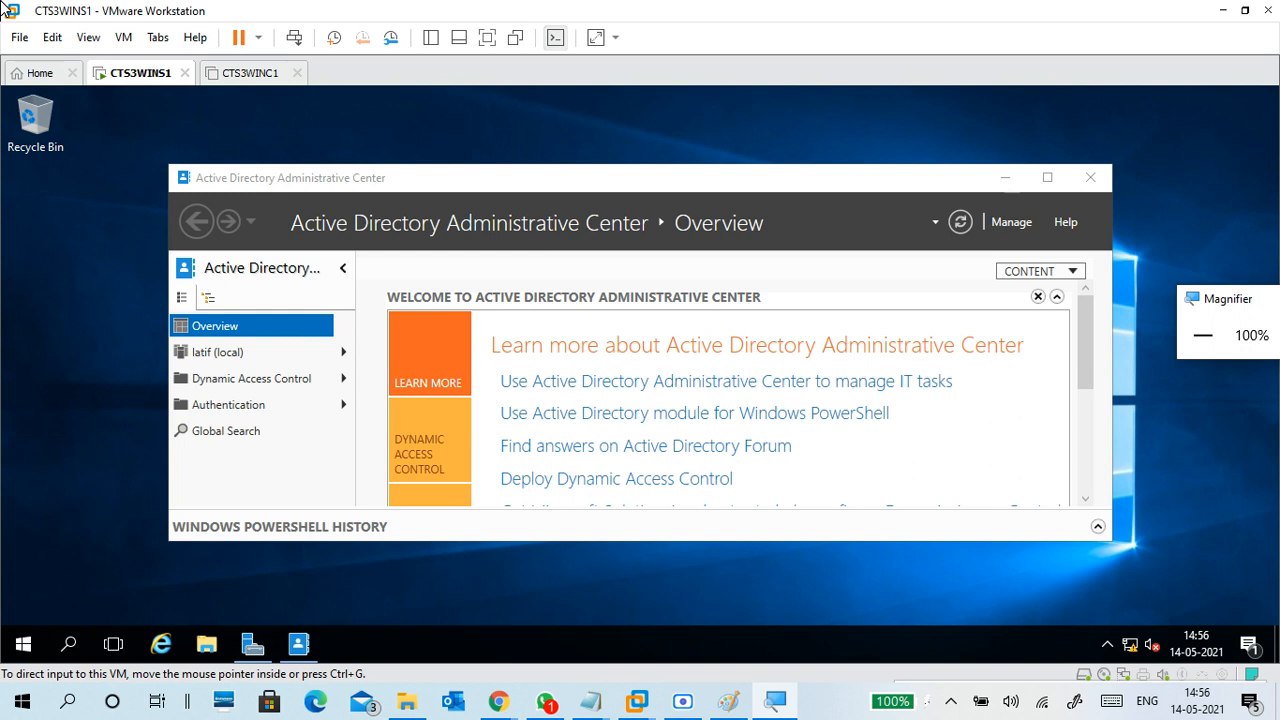
left_click(1056, 177)
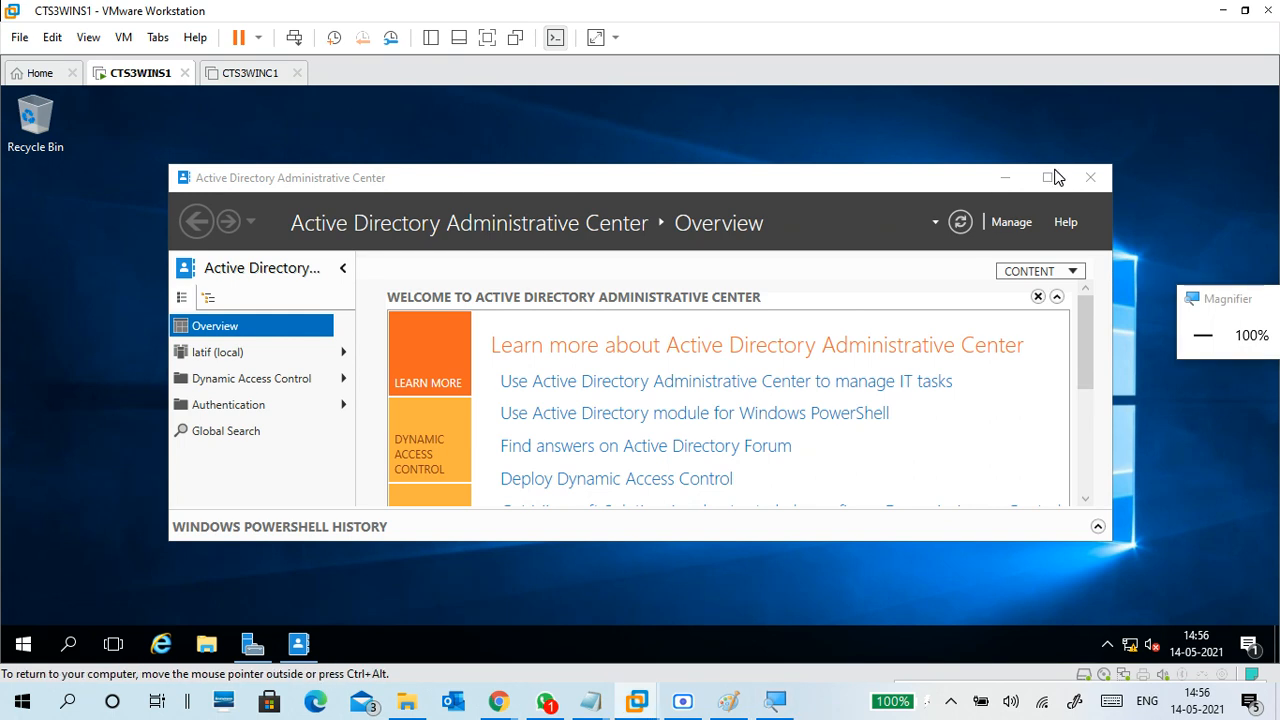
left_click(1056, 177)
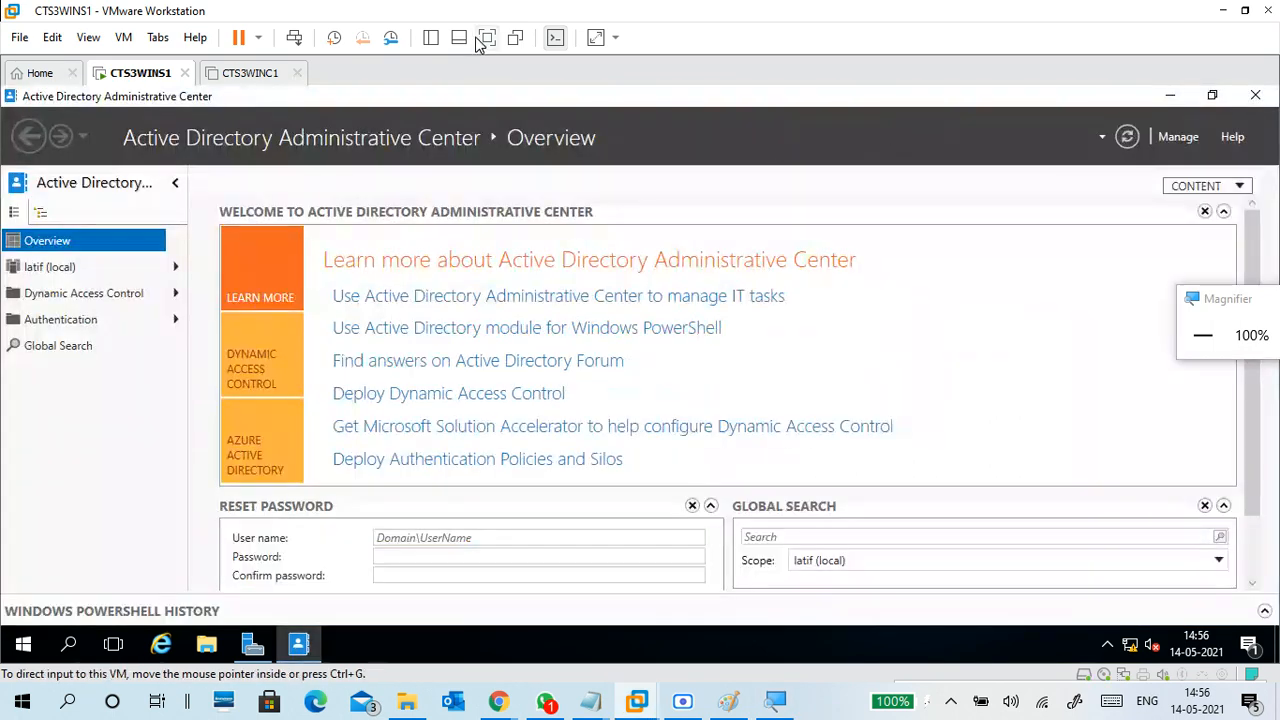
left_click(484, 37)
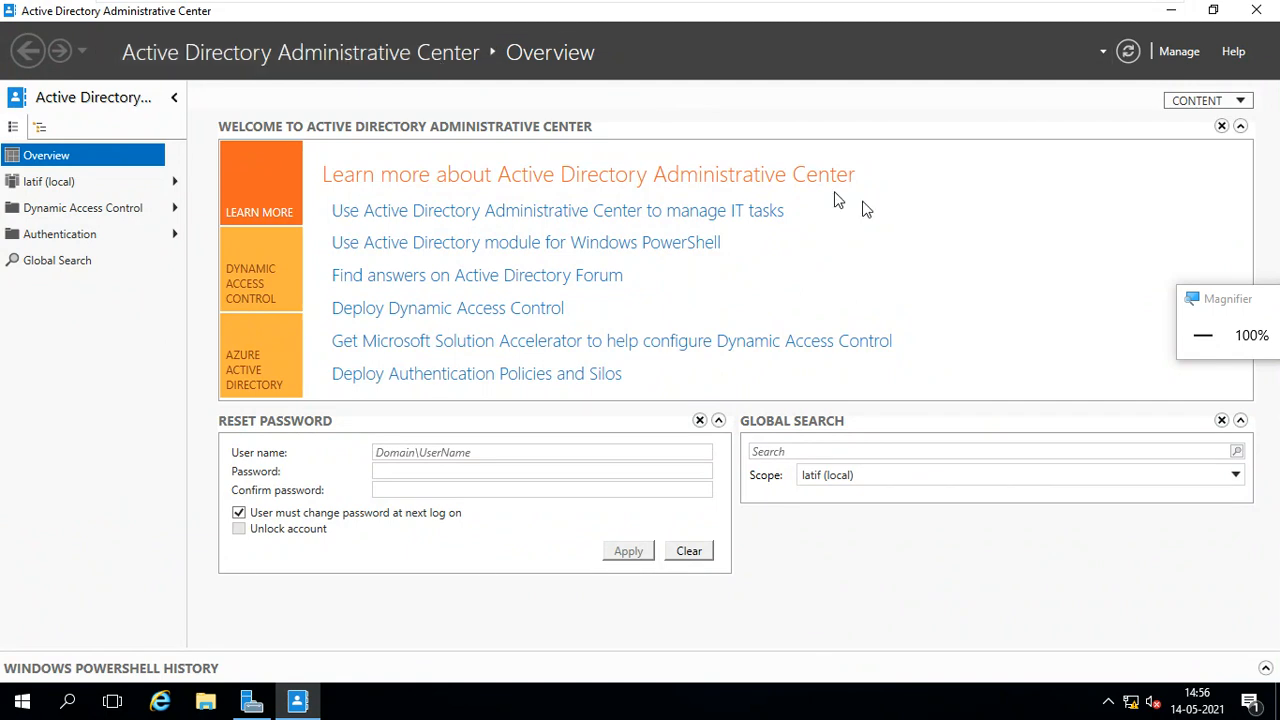
left_click_drag(1200, 298, 1061, 79)
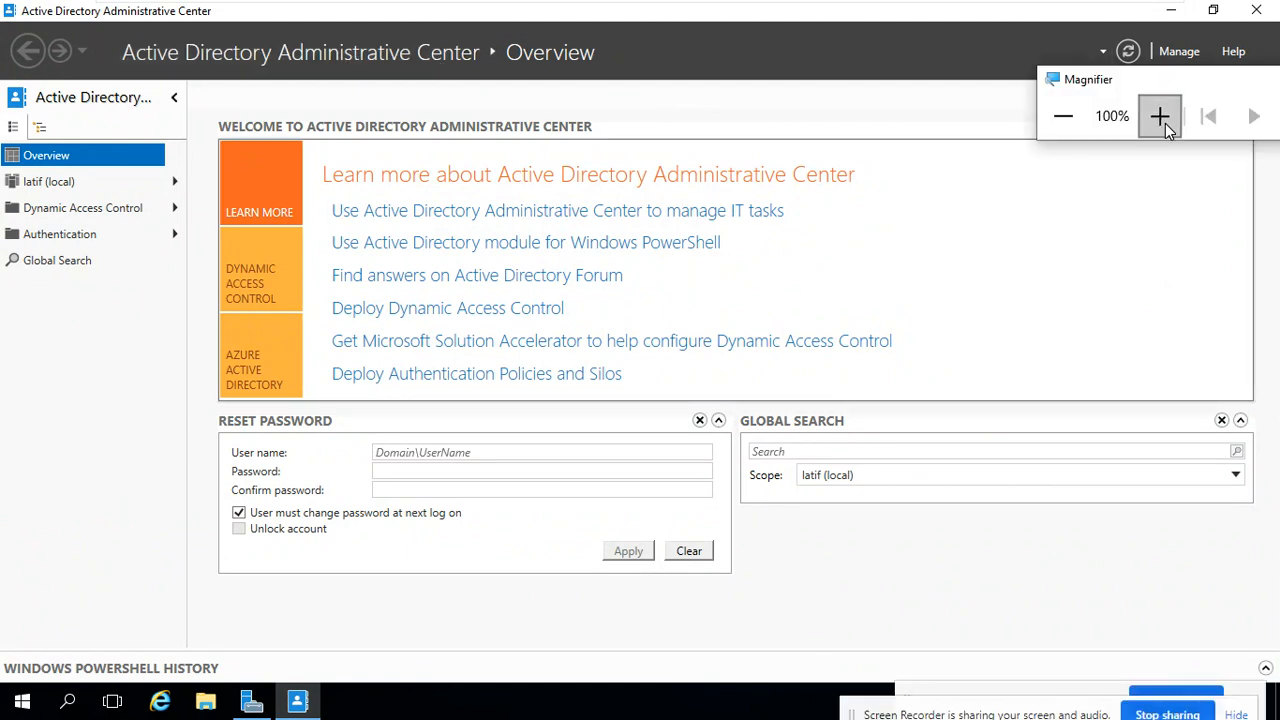
left_click(1161, 117)
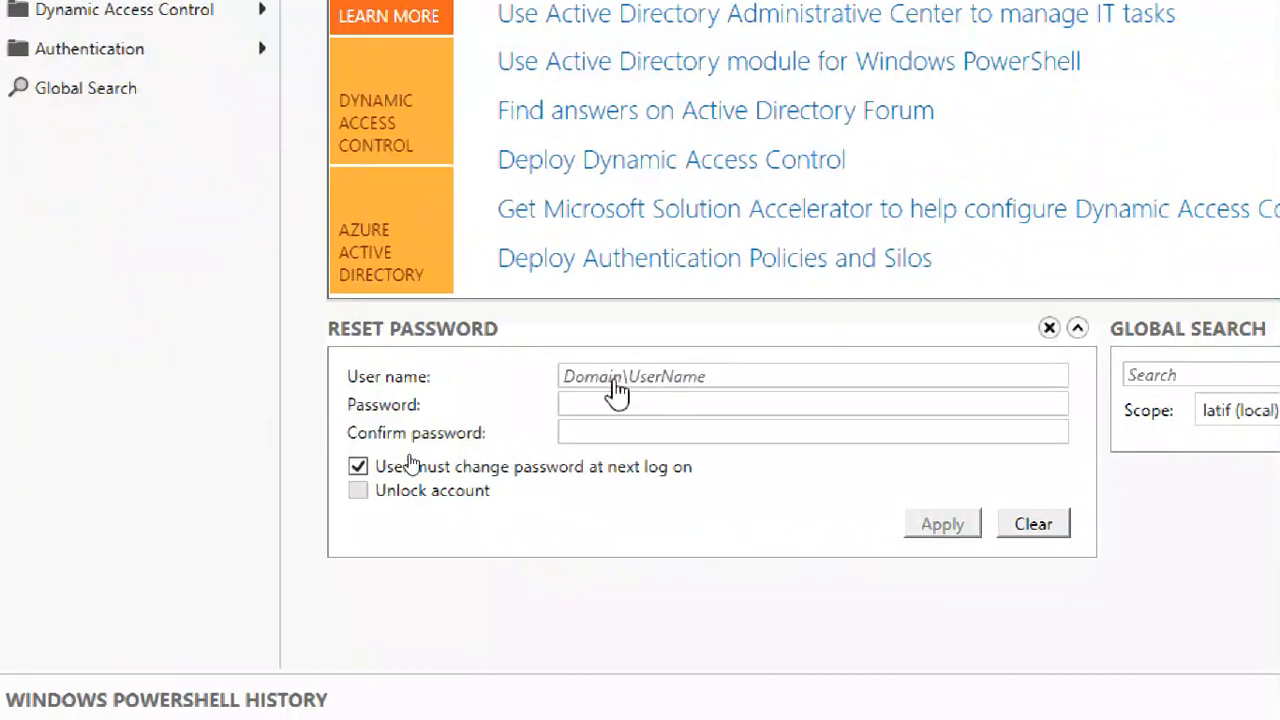
left_click(662, 403)
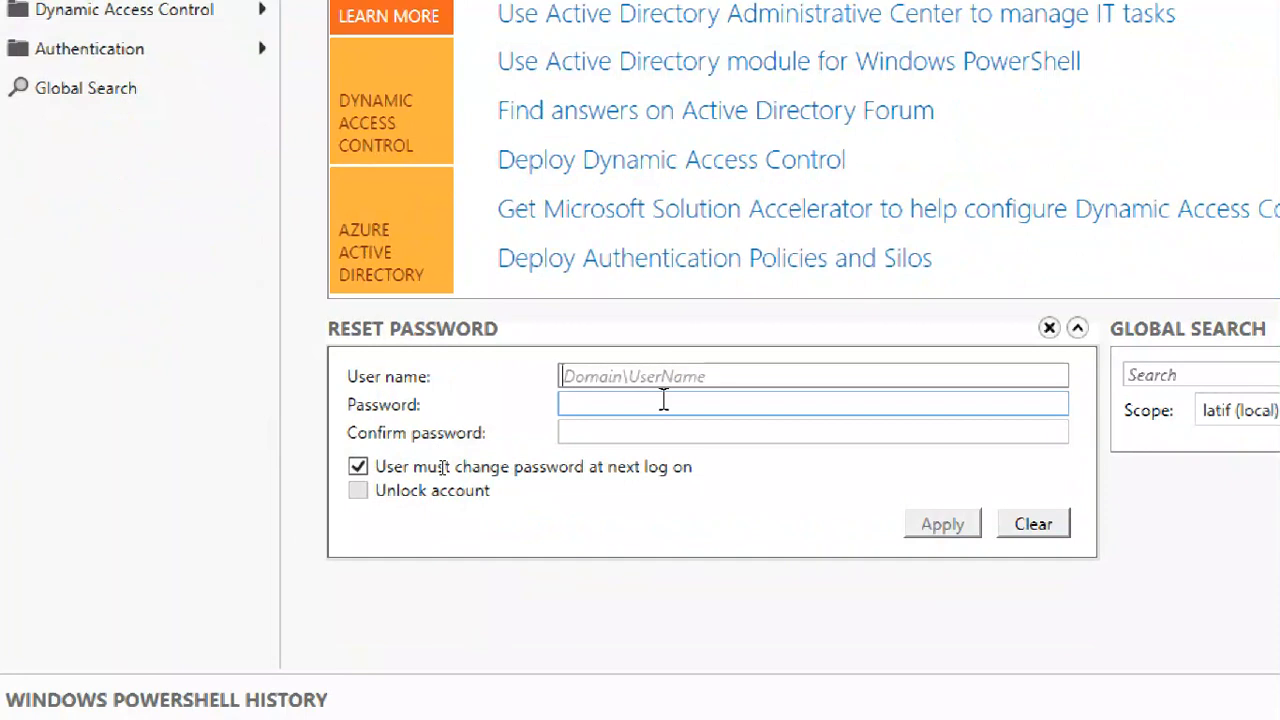
left_click(663, 431)
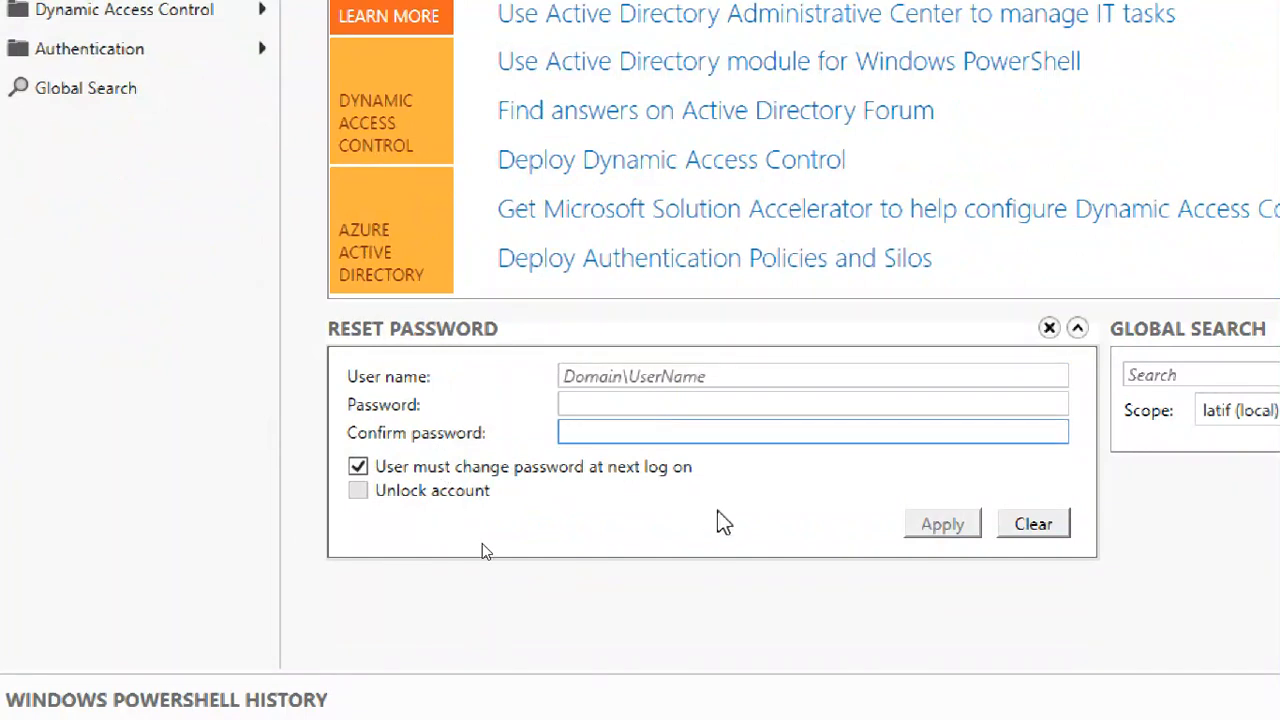
left_click(492, 472)
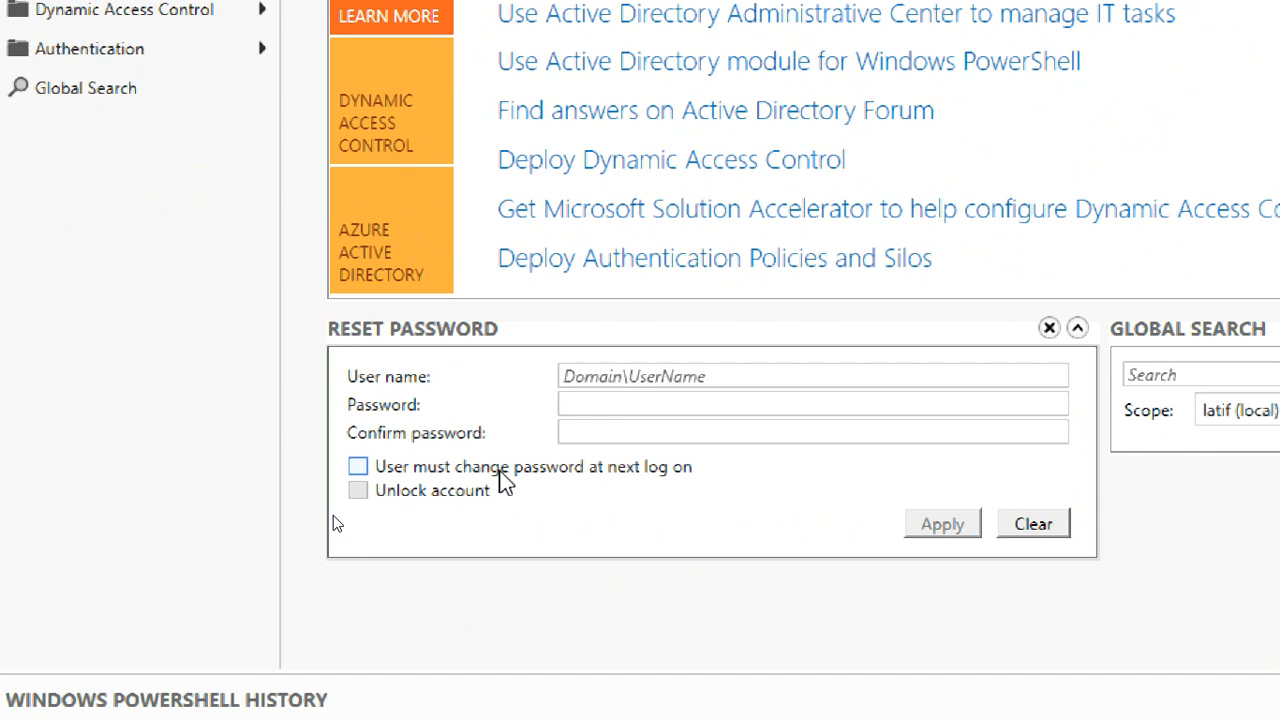
left_click(500, 472)
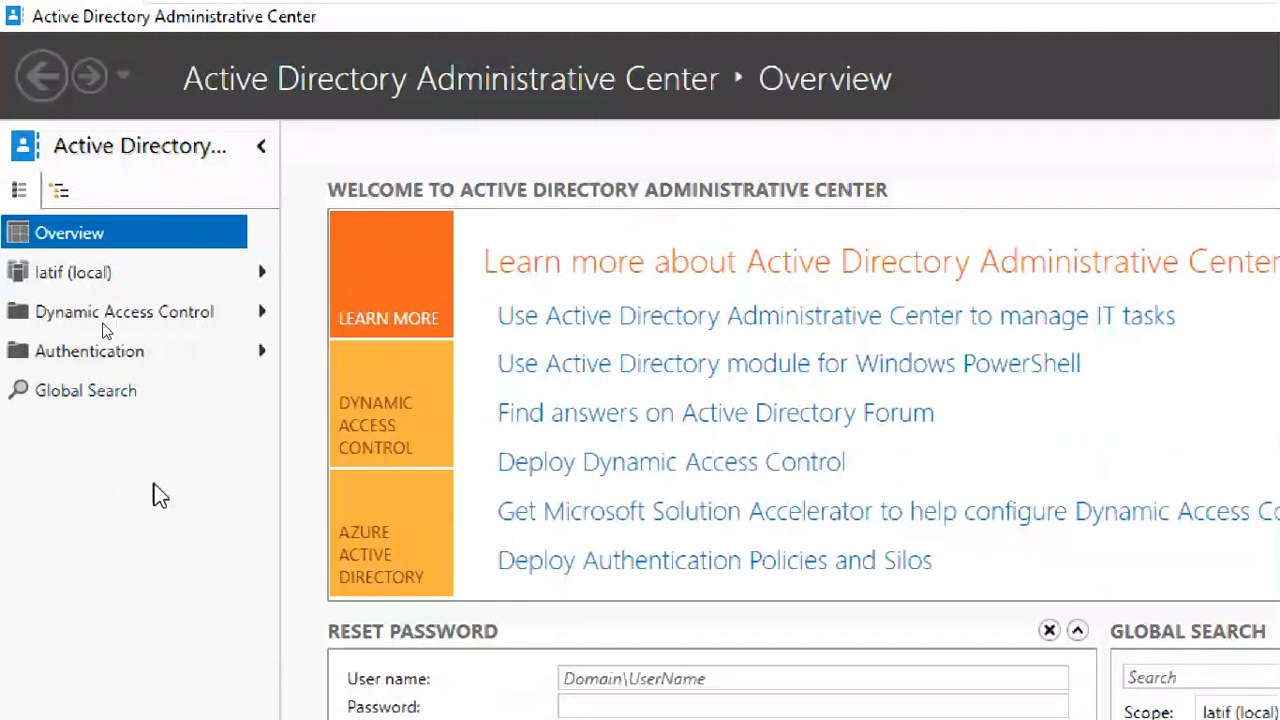
List latif (local) and step through Computers, cts3ou, DEVELOPMENT, Domain Controllers, ForeignSecurityPrincipals, HR, Infrastructure
left_click(100, 290)
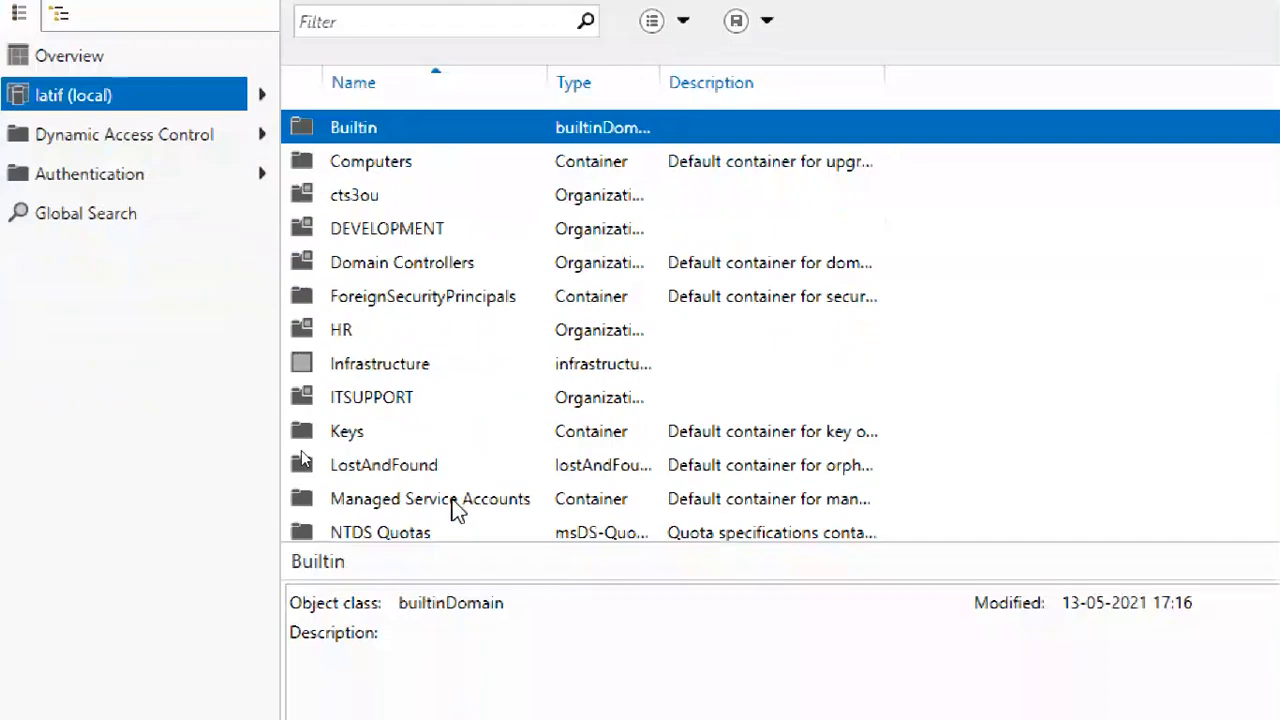
scroll(470, 527, "down", 1)
scroll(470, 350, "down", 1)
scroll(457, 300, "up", 2)
left_click(408, 161)
left_click(405, 194)
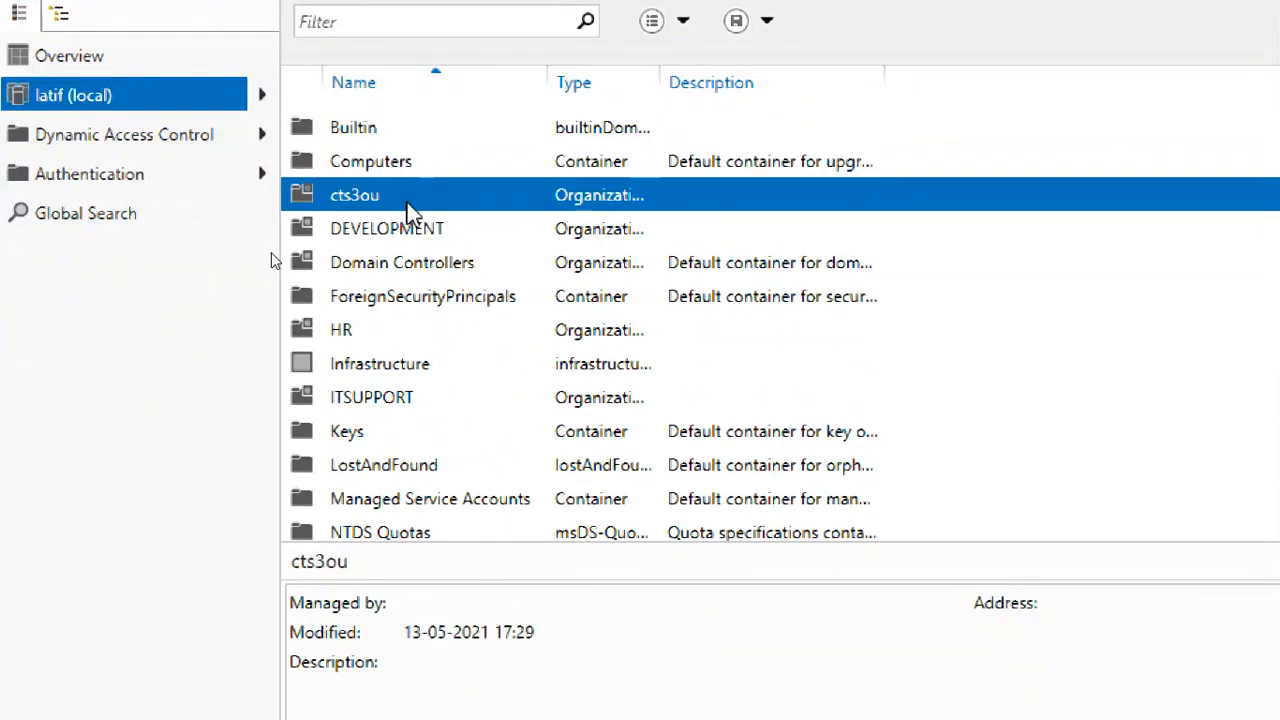
left_click(424, 240)
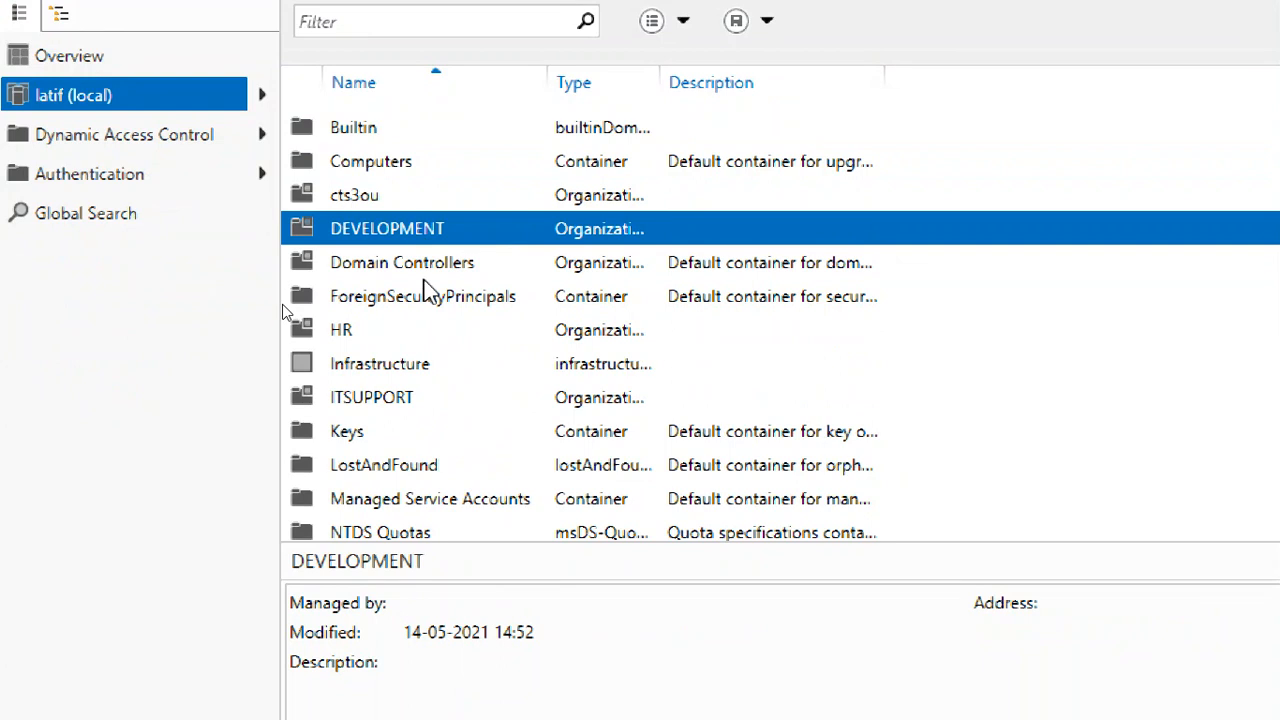
left_click(424, 272)
left_click(432, 298)
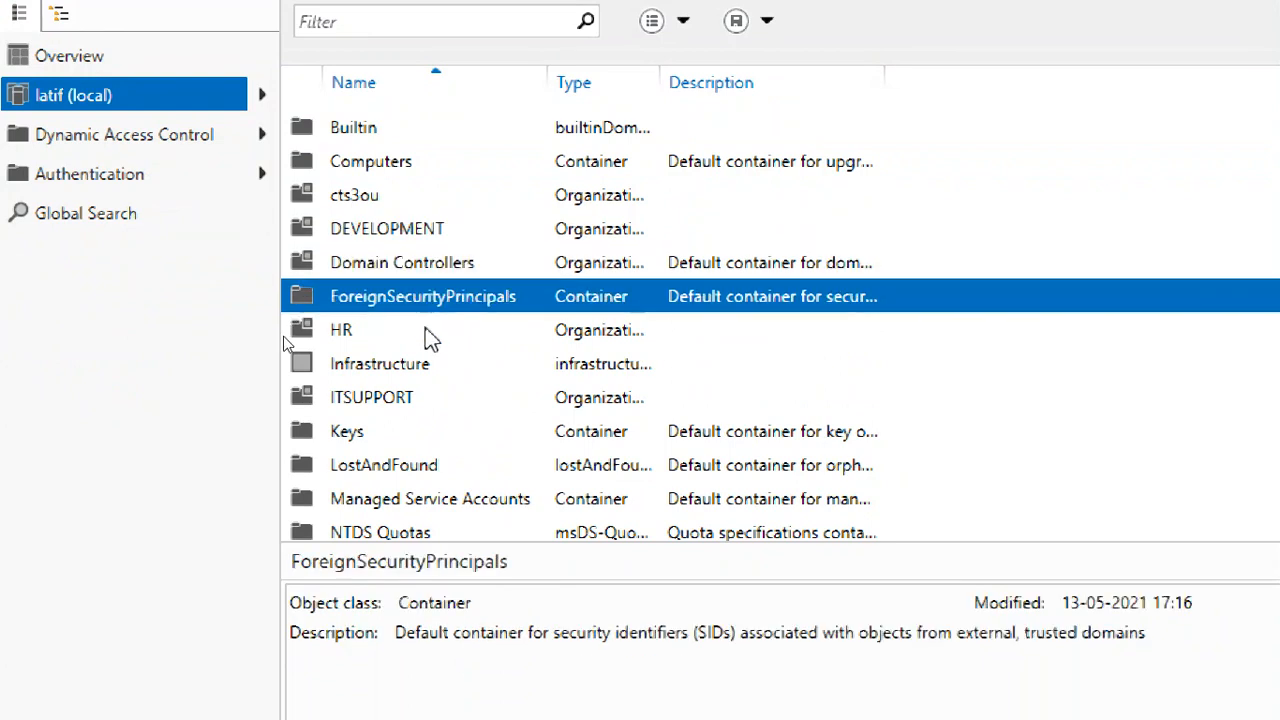
left_click(428, 334)
left_click(424, 370)
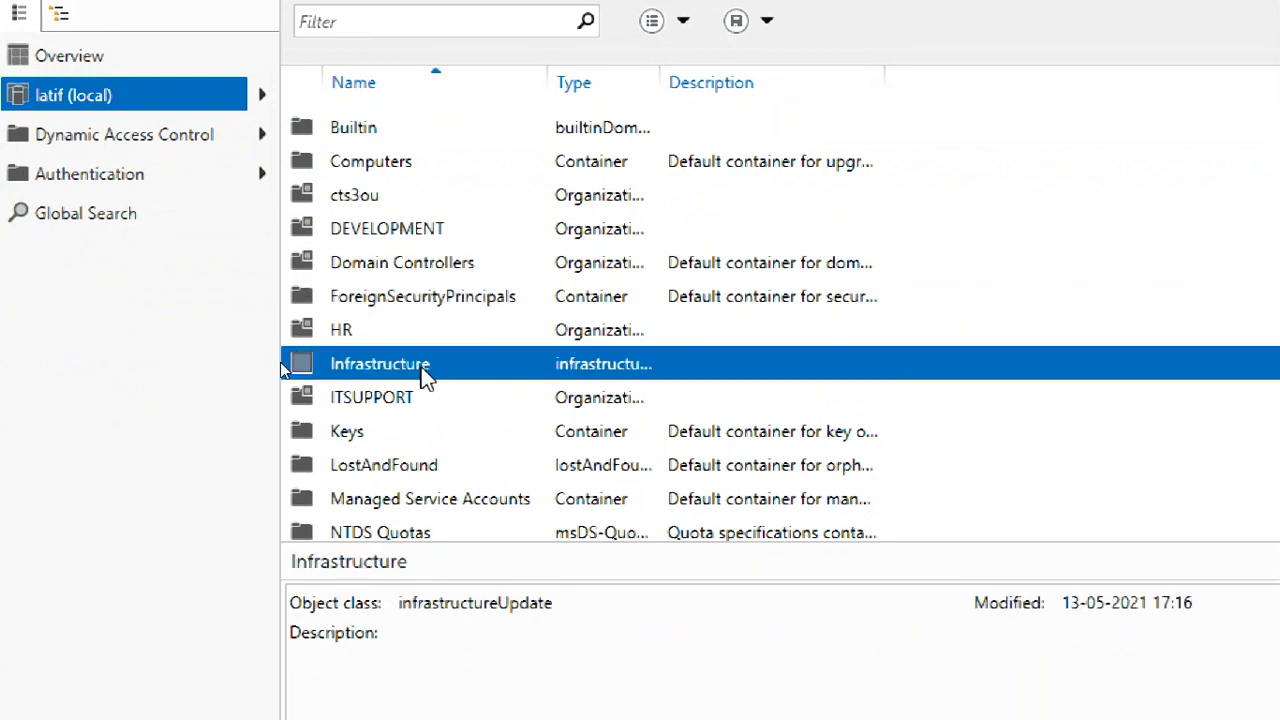
Continue through Keys, LostAndFound, NTDS Quotas, Program Data, System, TPM Devices and Users
scroll(424, 370, "down", 2)
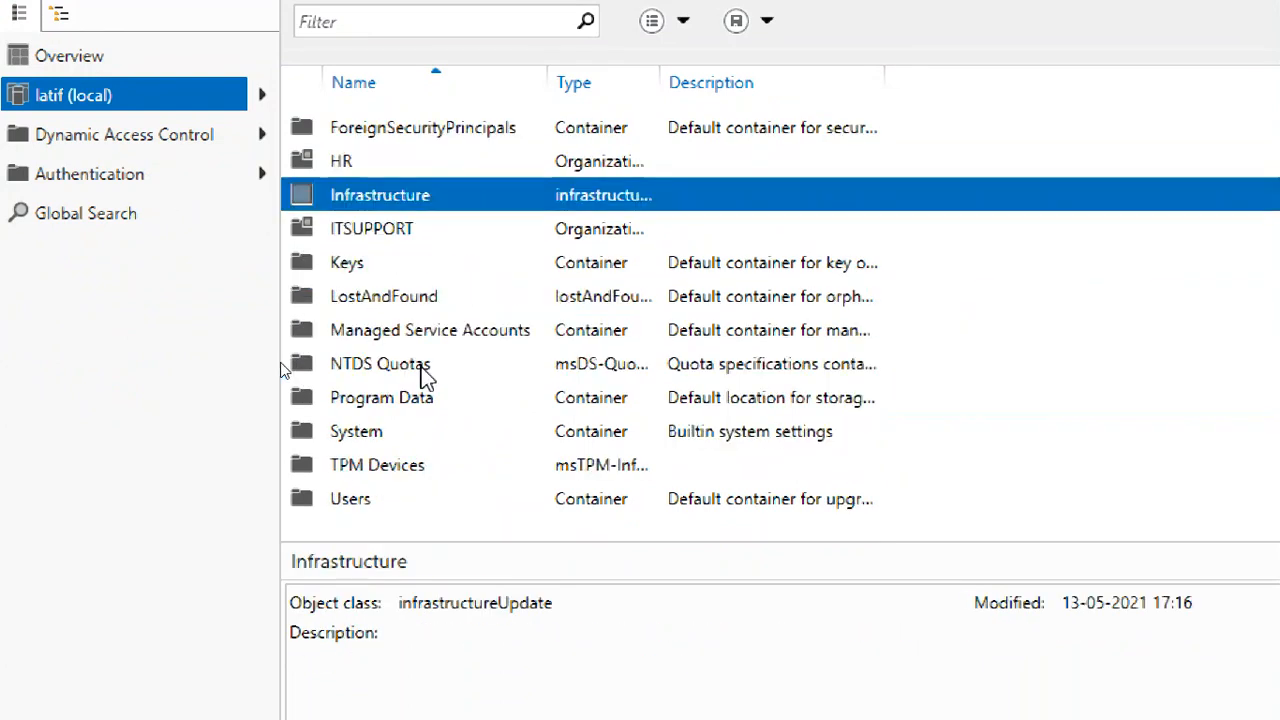
left_click(380, 268)
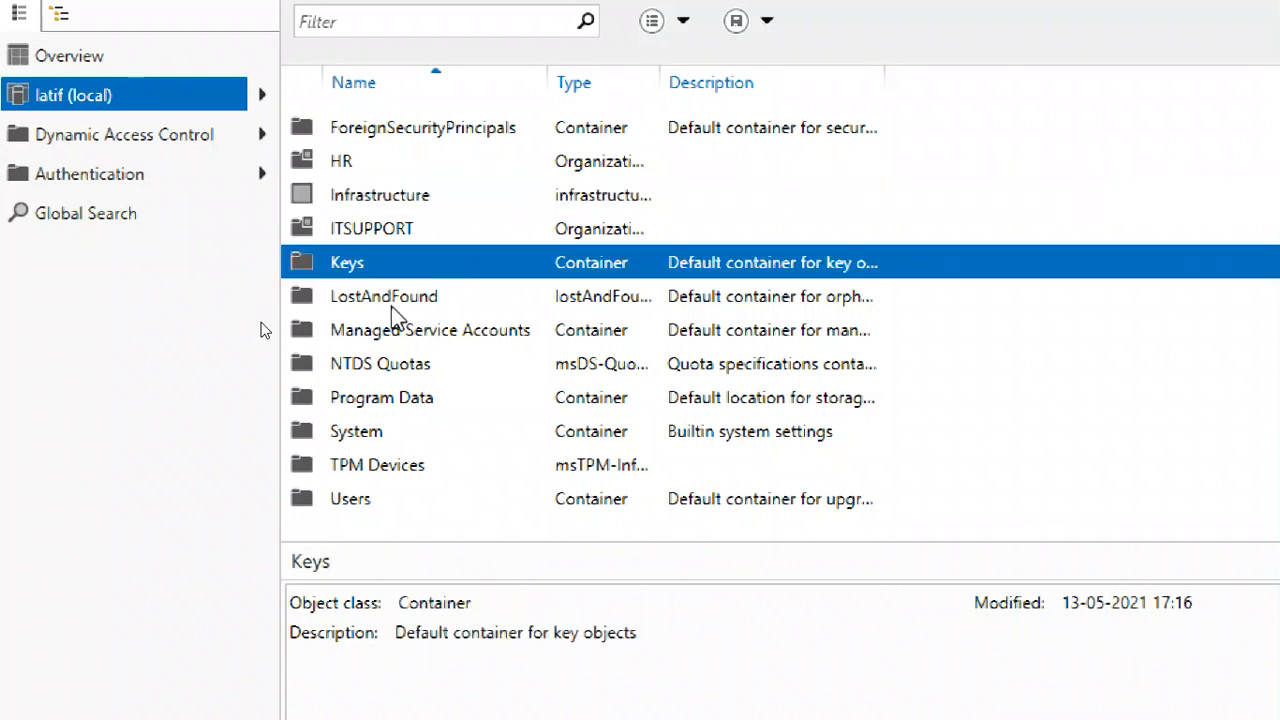
left_click(392, 306)
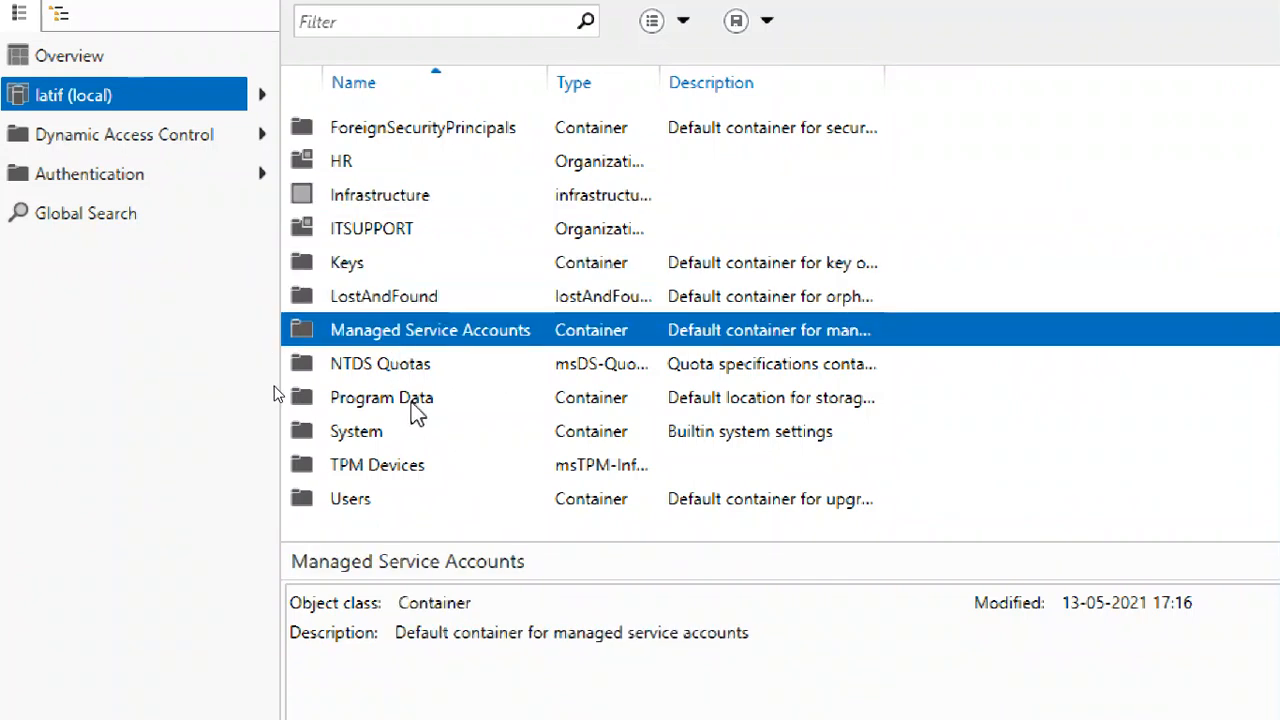
left_click(400, 365)
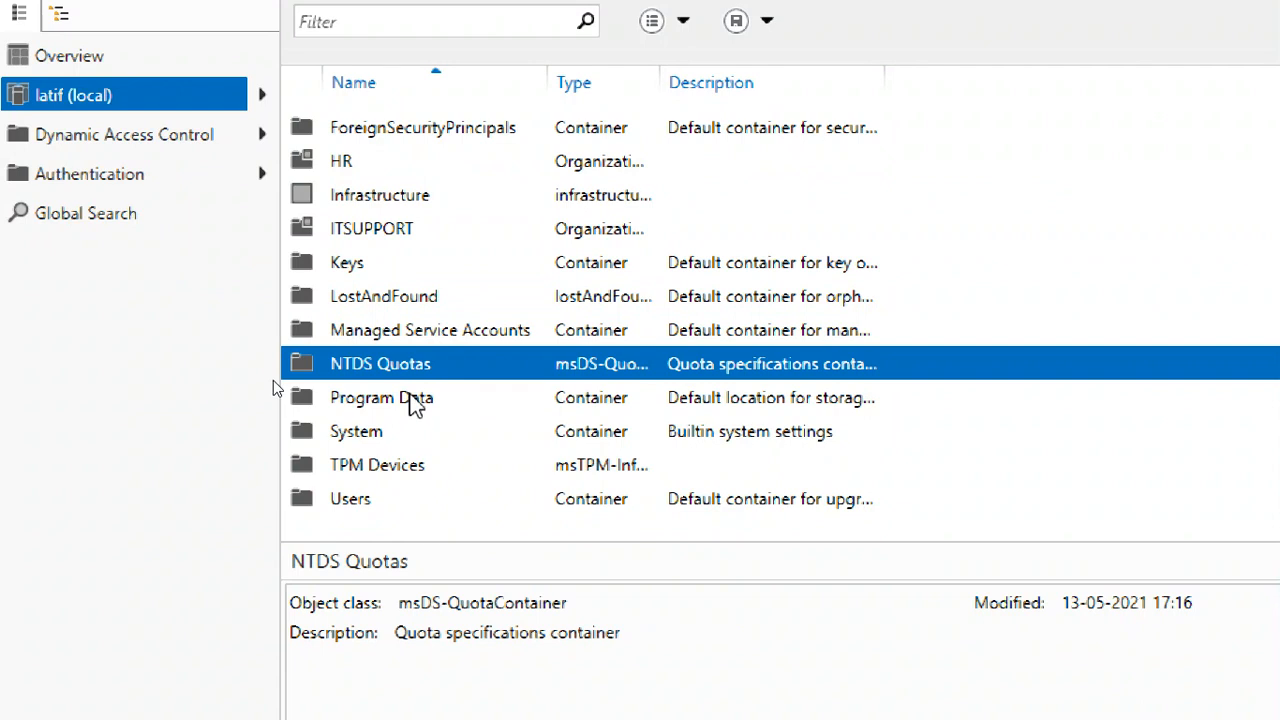
left_click(418, 405)
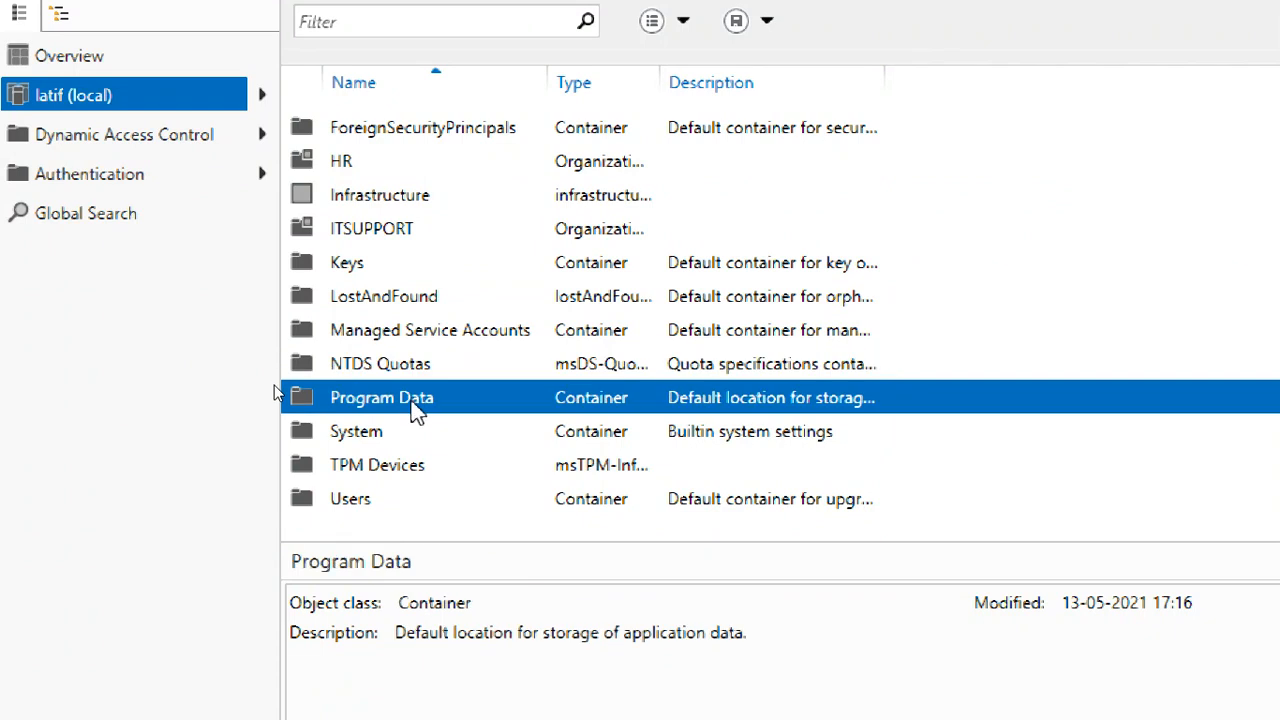
left_click(436, 440)
left_click(445, 470)
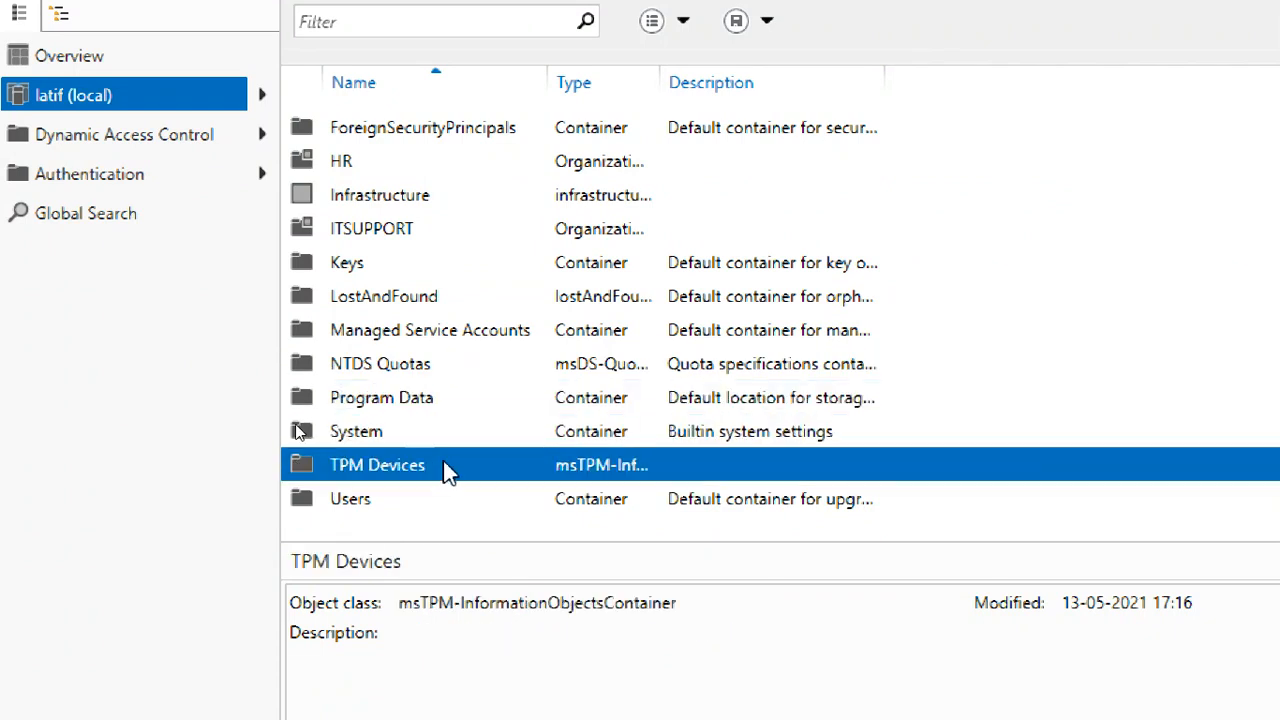
left_click(444, 510)
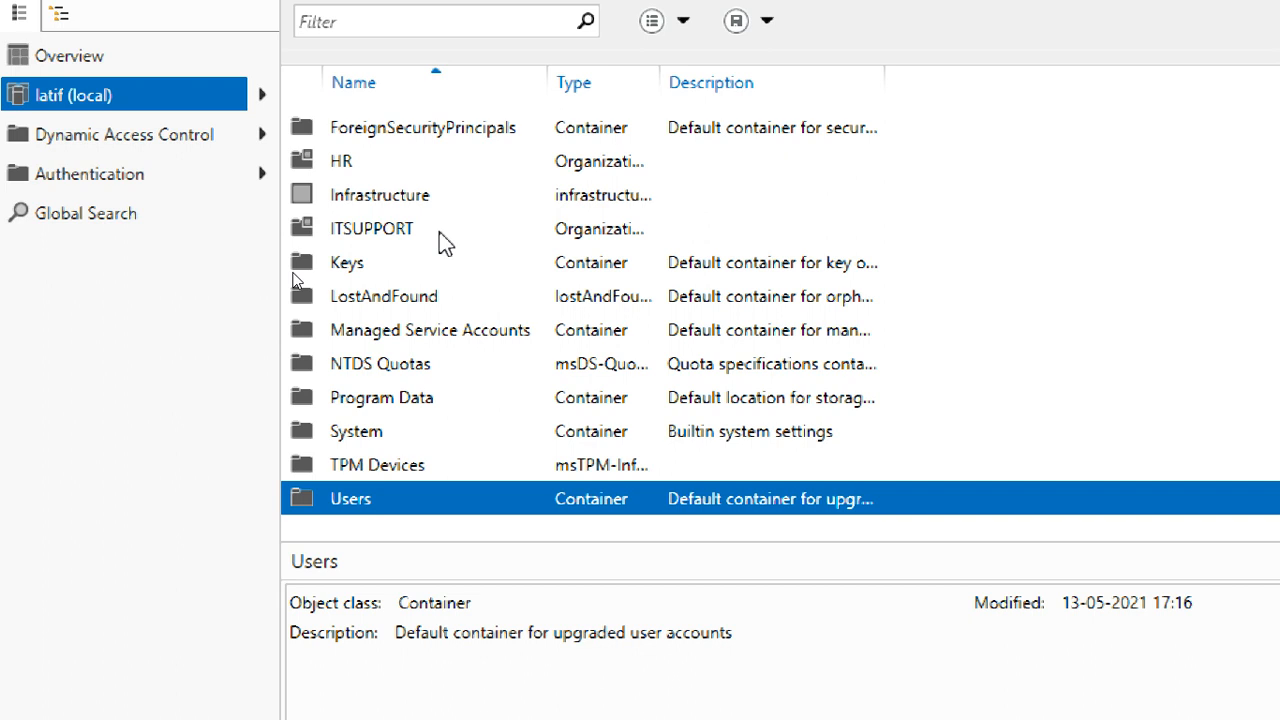
Open cts3ou to show its single user account
scroll(460, 266, "up", 2)
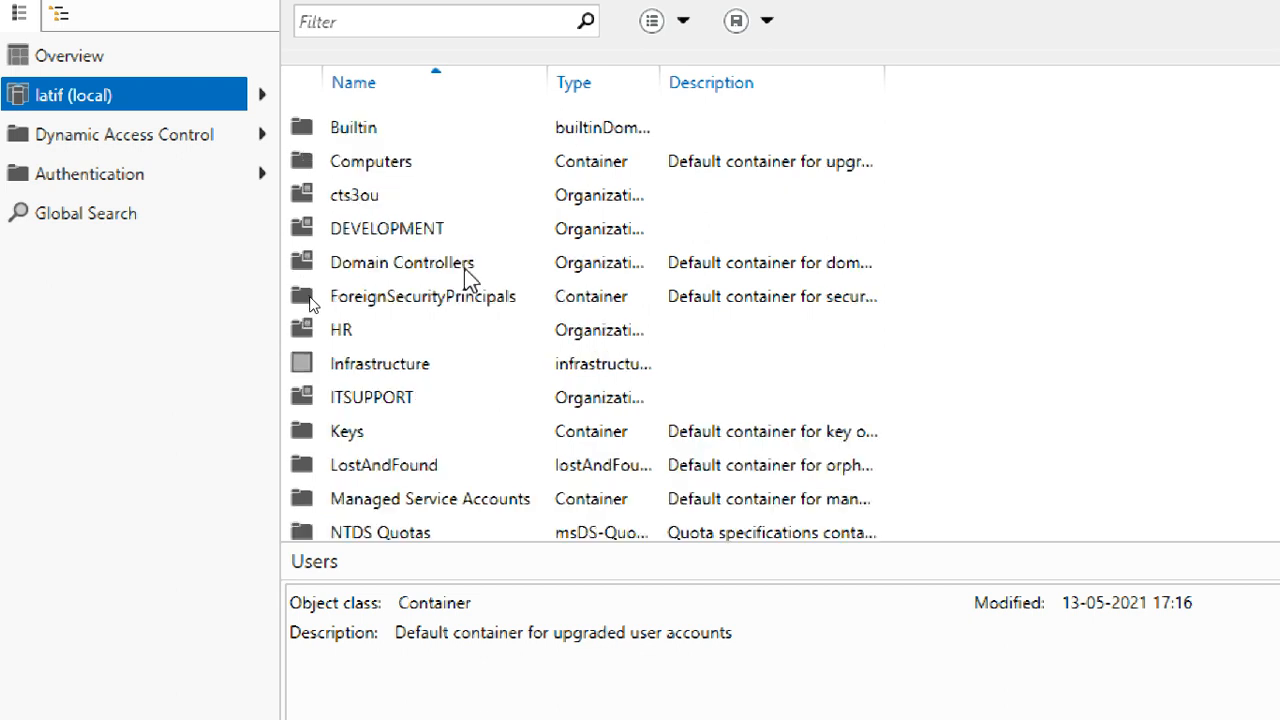
left_click(390, 195)
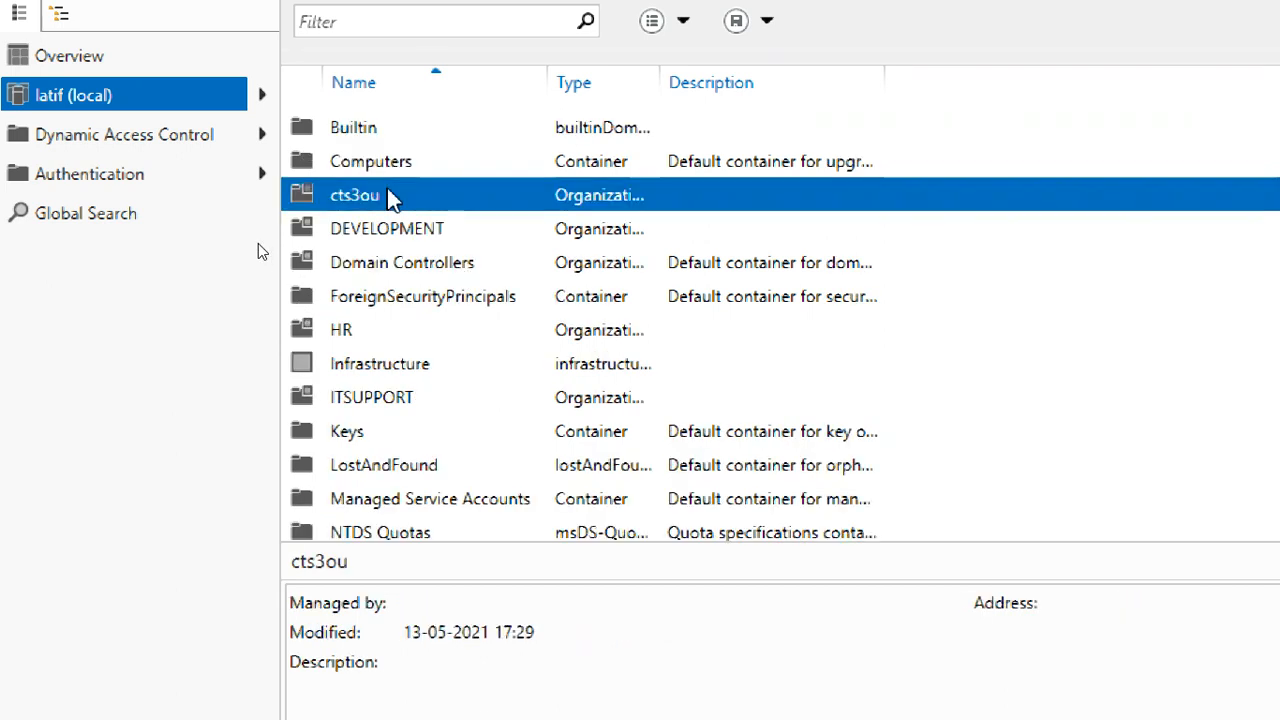
double_click(421, 203)
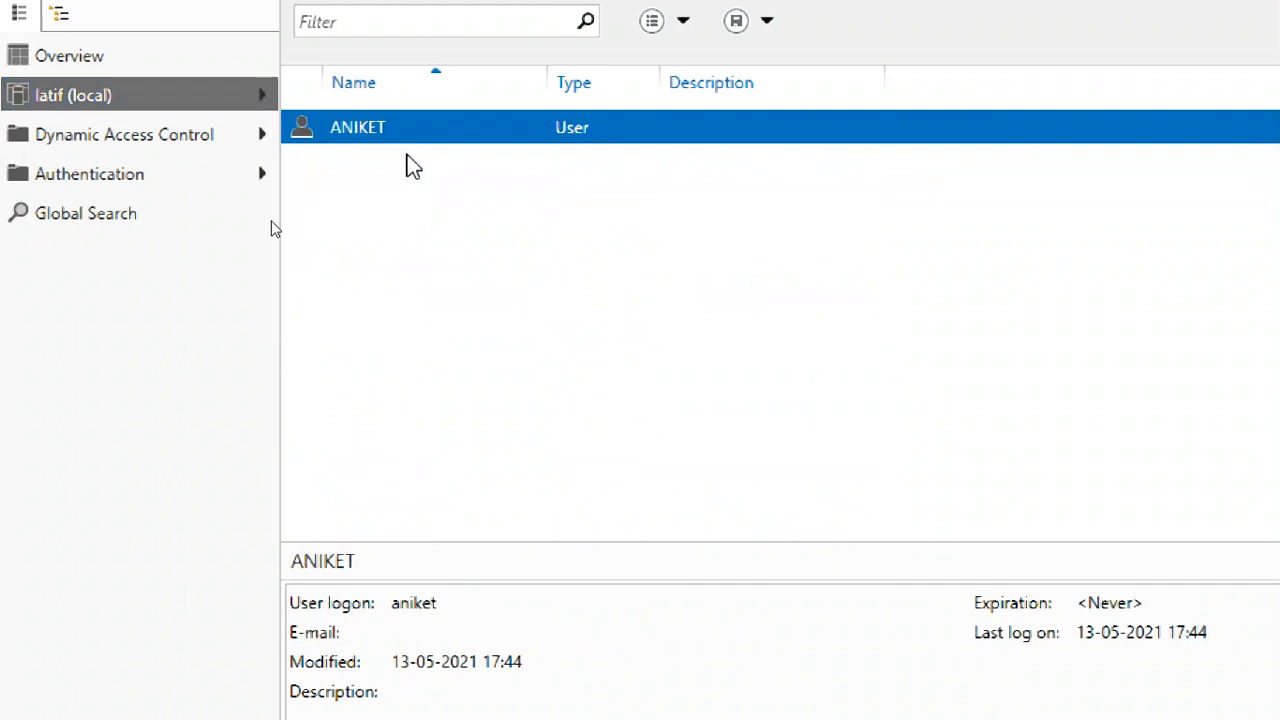
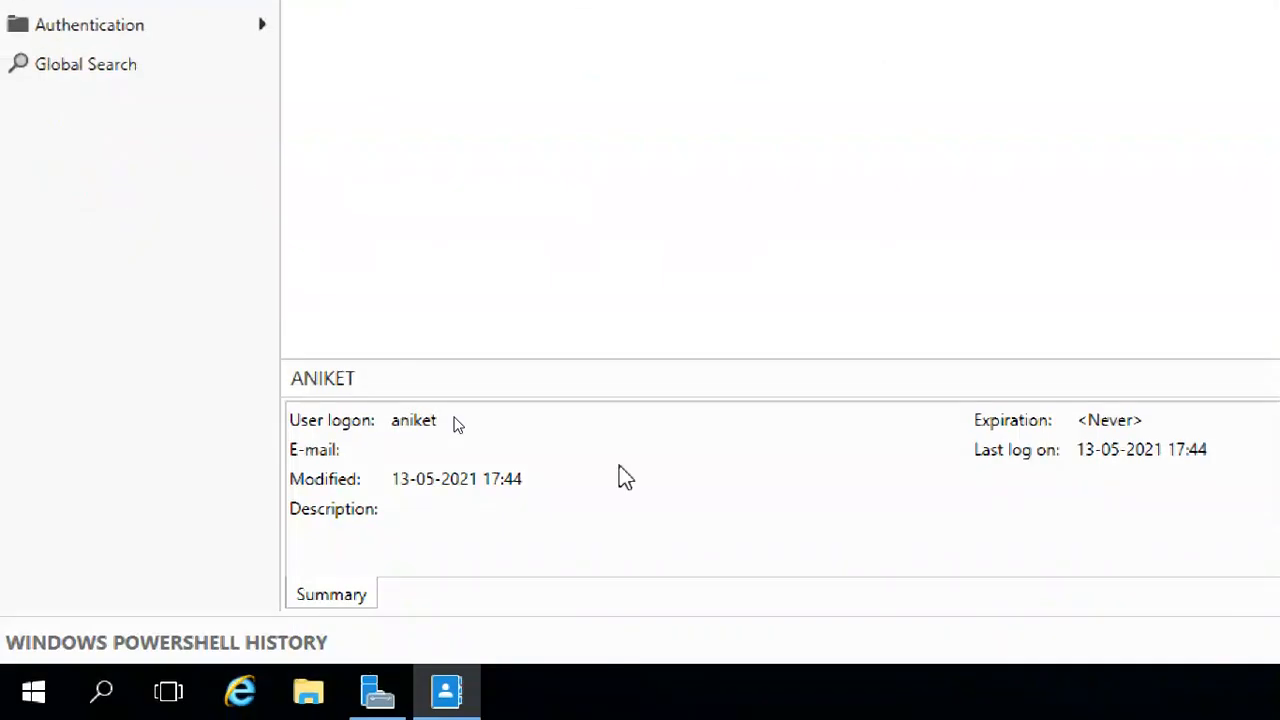
Take the VM out of full-screen view and minimize File Explorer to reach Google Meet
mouse_move(877, 2)
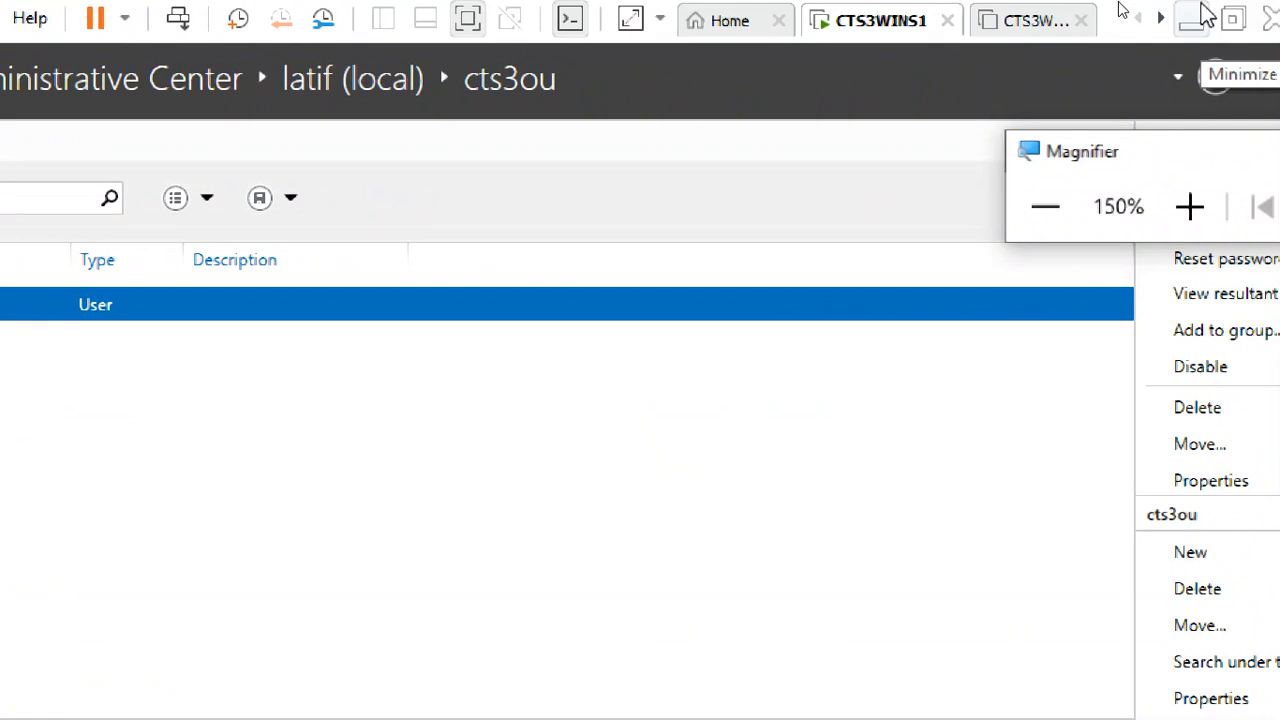
left_click(1232, 18)
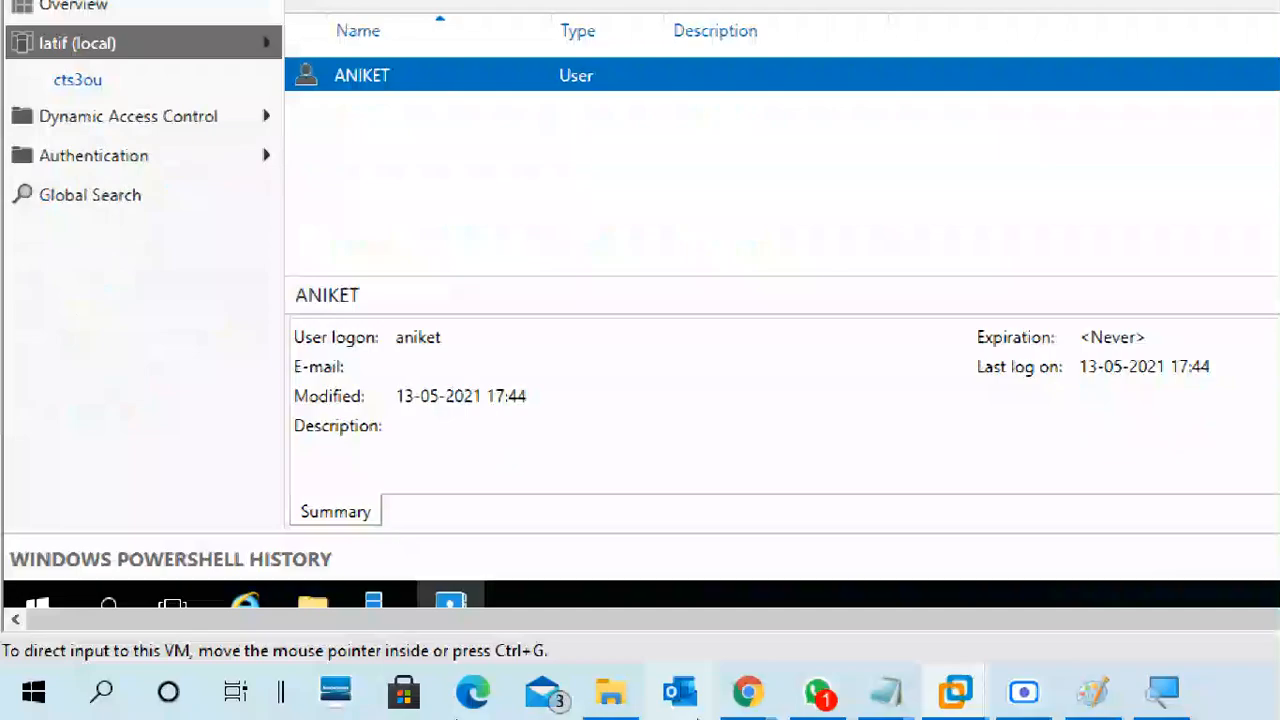
left_click(610, 692)
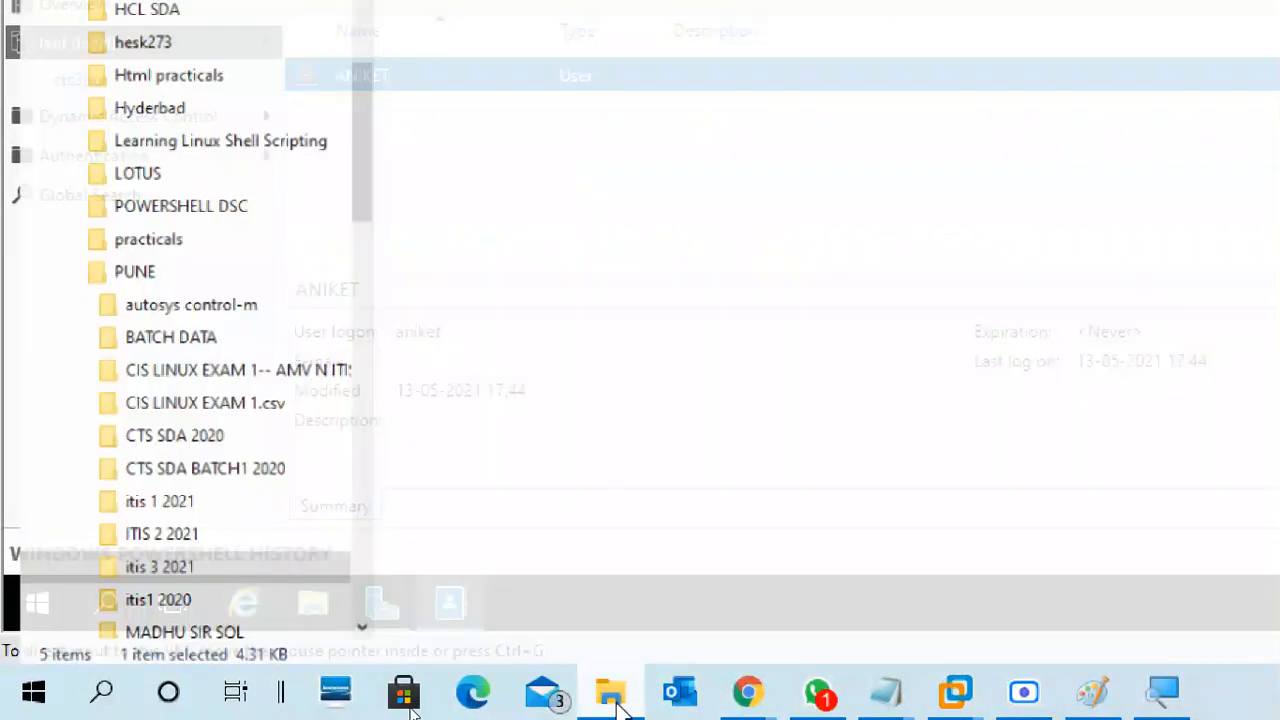
left_click(612, 700)
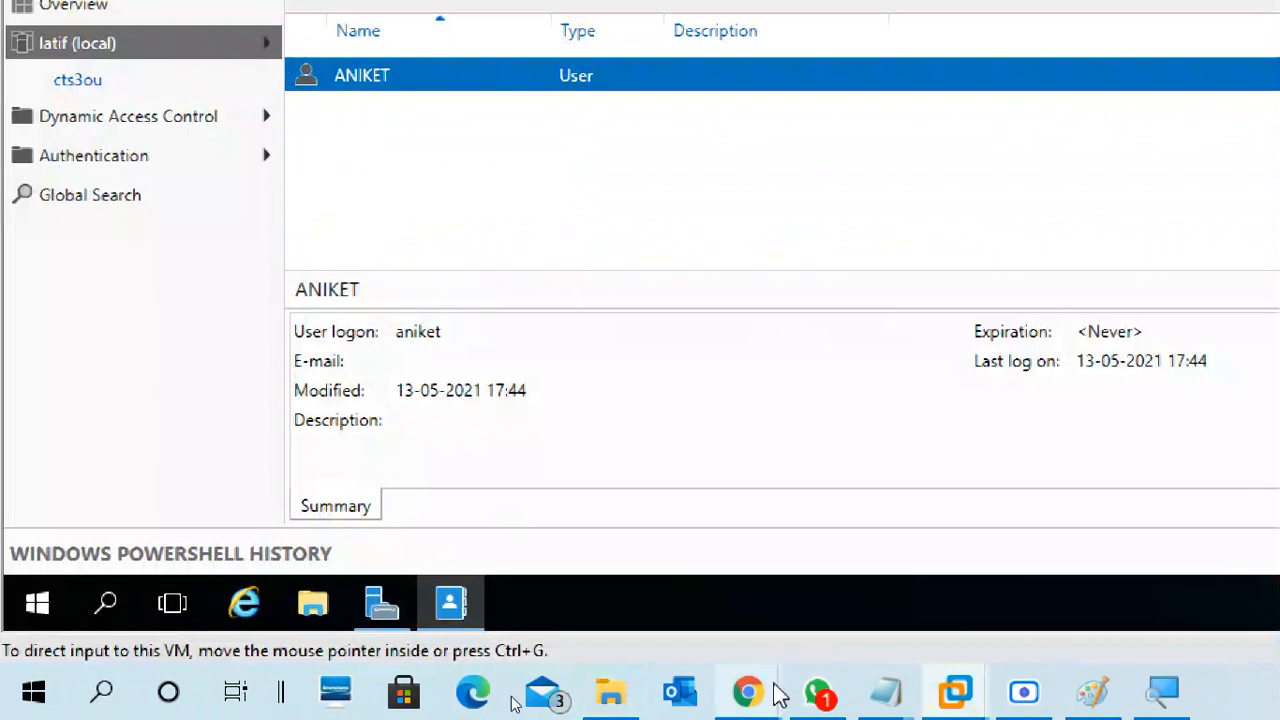
mouse_move(750, 693)
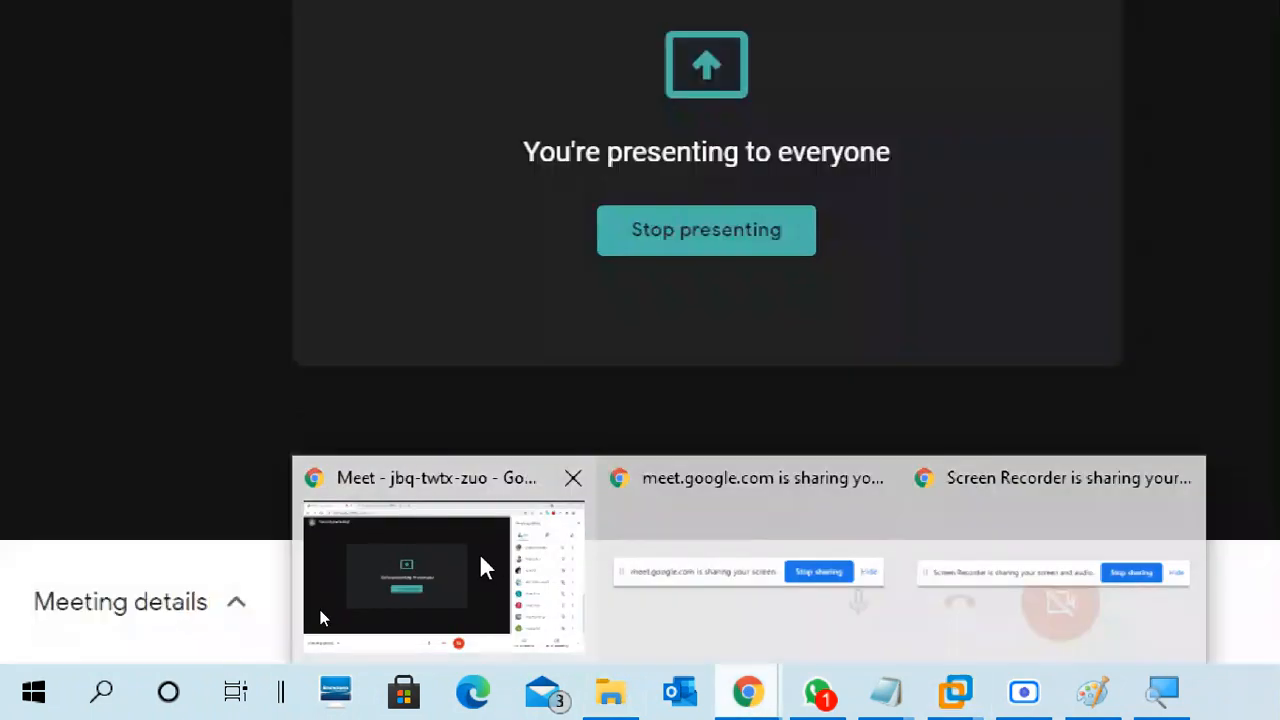
Switch to the Google Meet window and scroll its participant list to the top
left_click(482, 560)
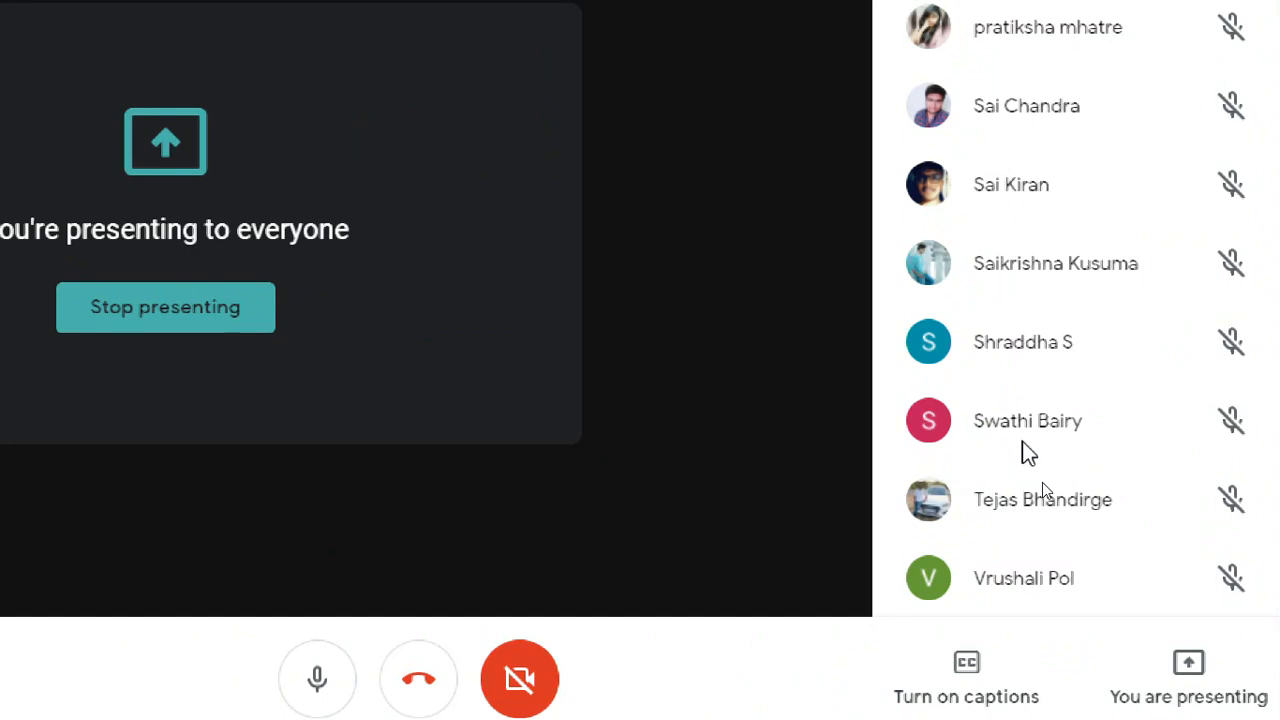
scroll(1028, 400, "up", 6)
scroll(1030, 405, "up", 3)
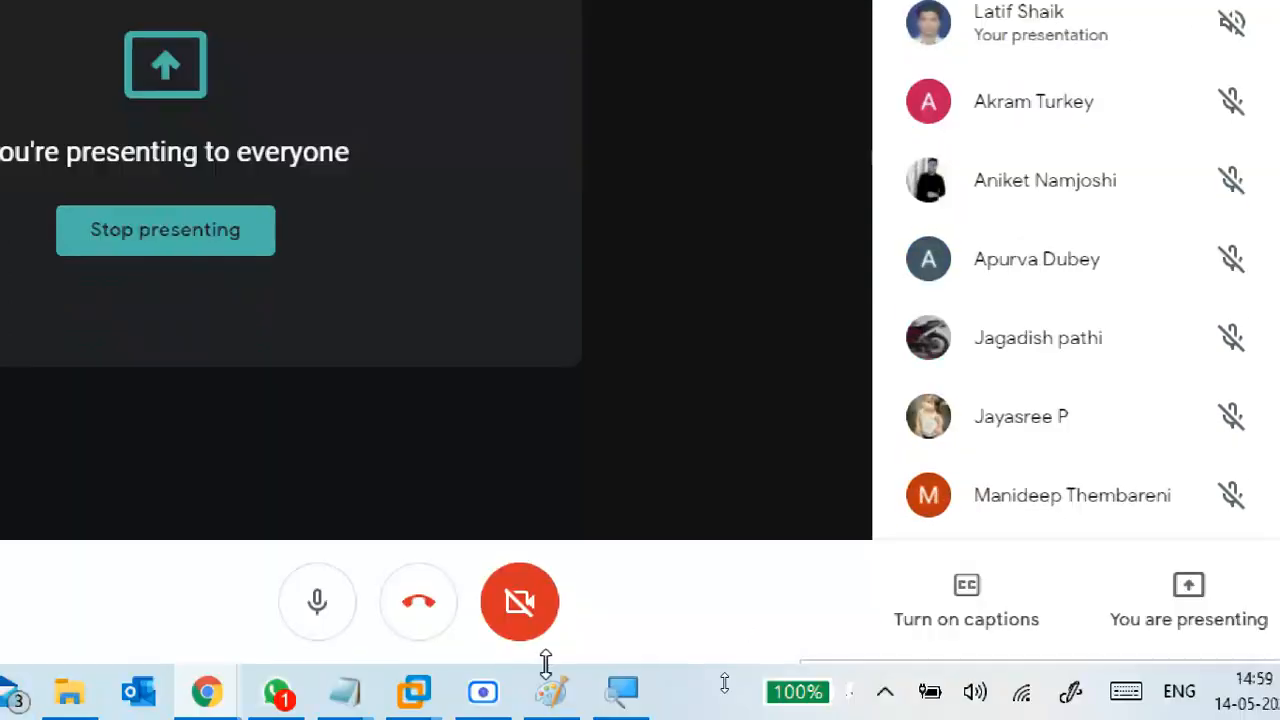
Back in CTS3WINS1, open and discard a Create User form for cts3ou, then reopen the New menu
mouse_move(414, 690)
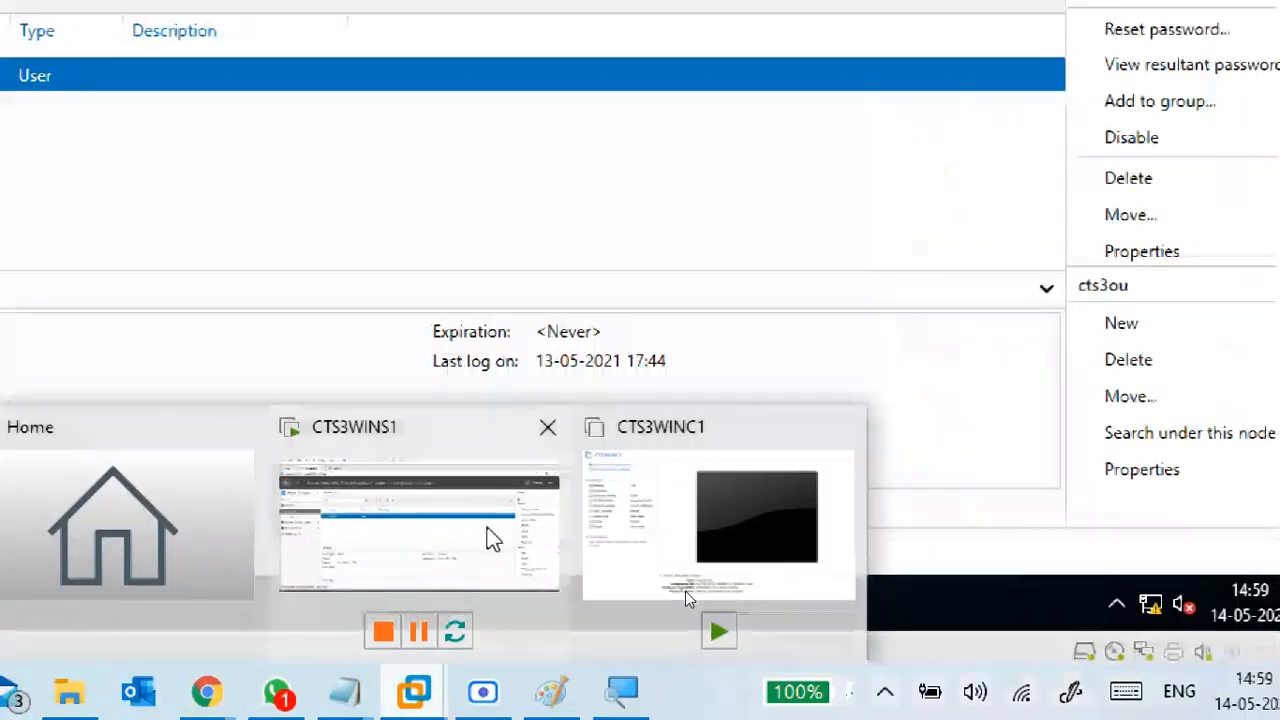
left_click(490, 537)
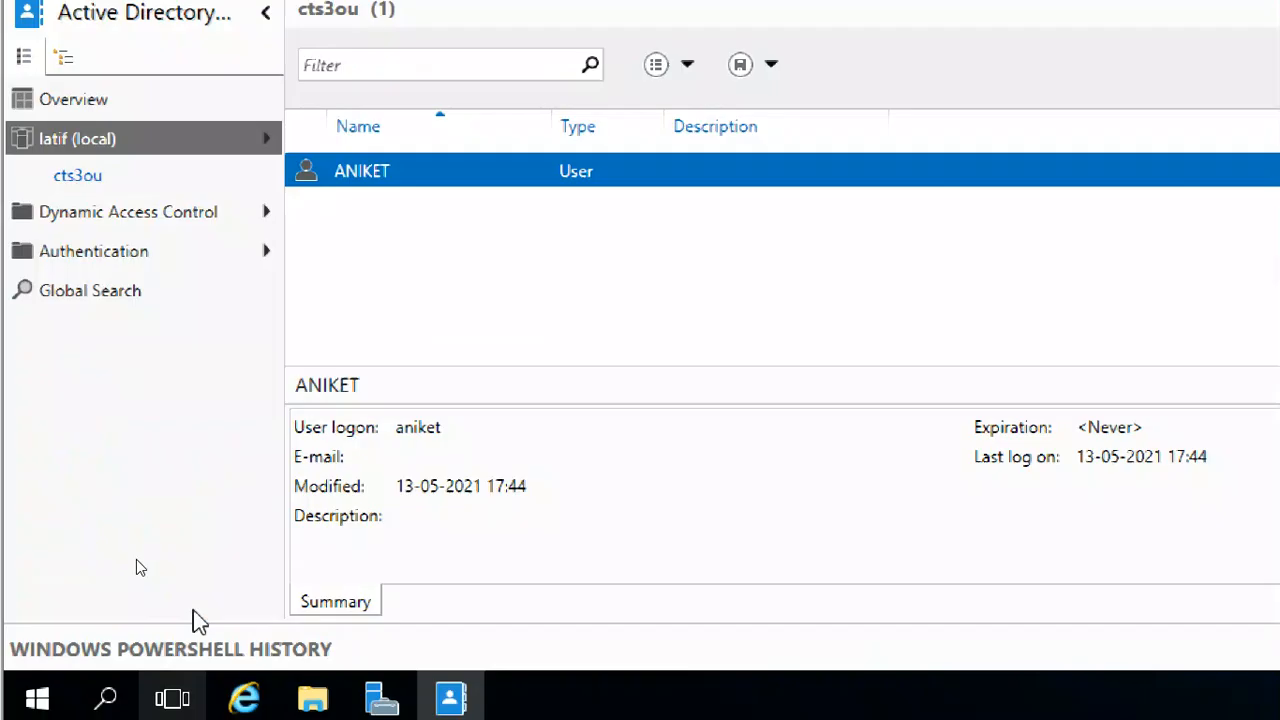
right_click(666, 223)
mouse_move(763, 252)
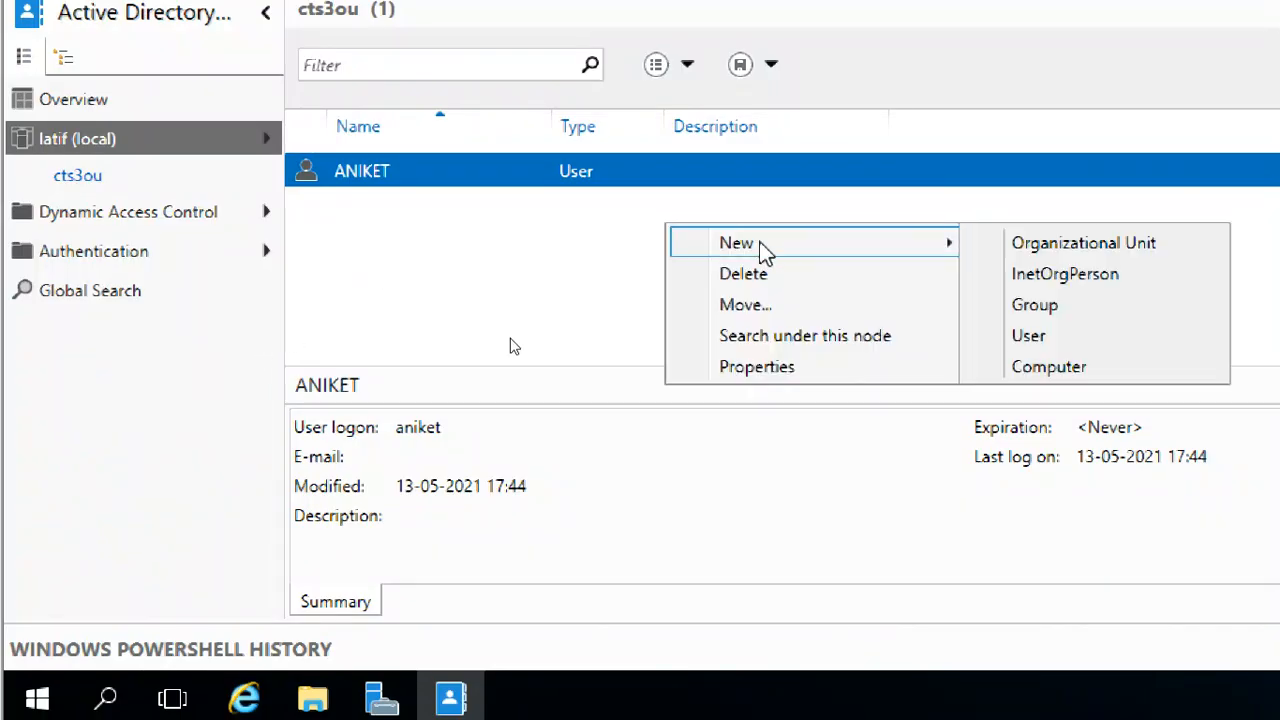
left_click(1066, 337)
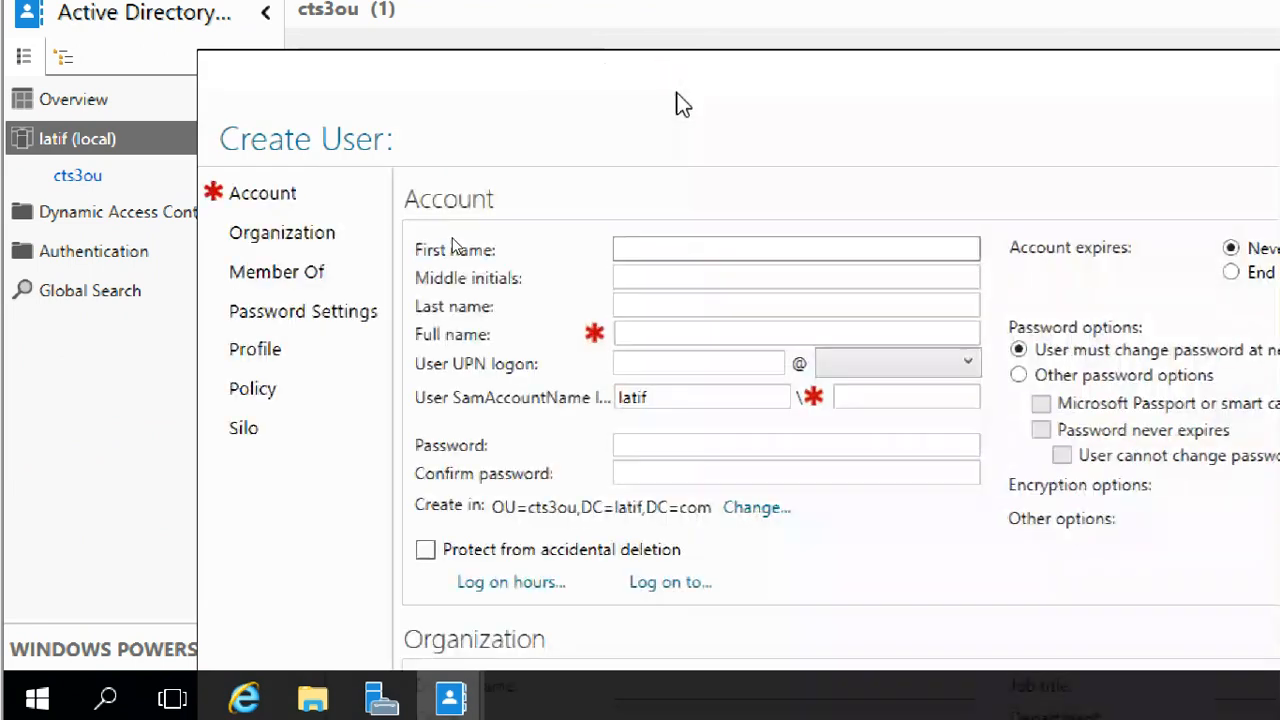
left_click_drag(843, 103, 388, 112)
left_click(1087, 97)
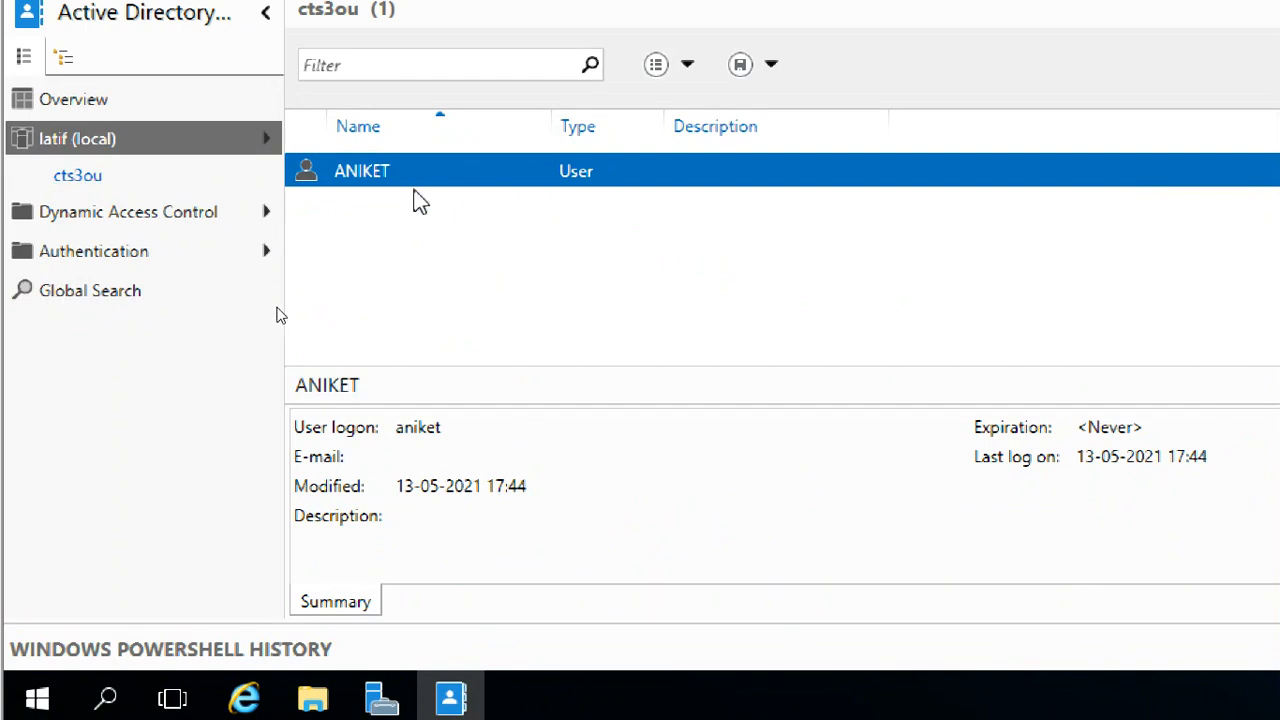
right_click(439, 247)
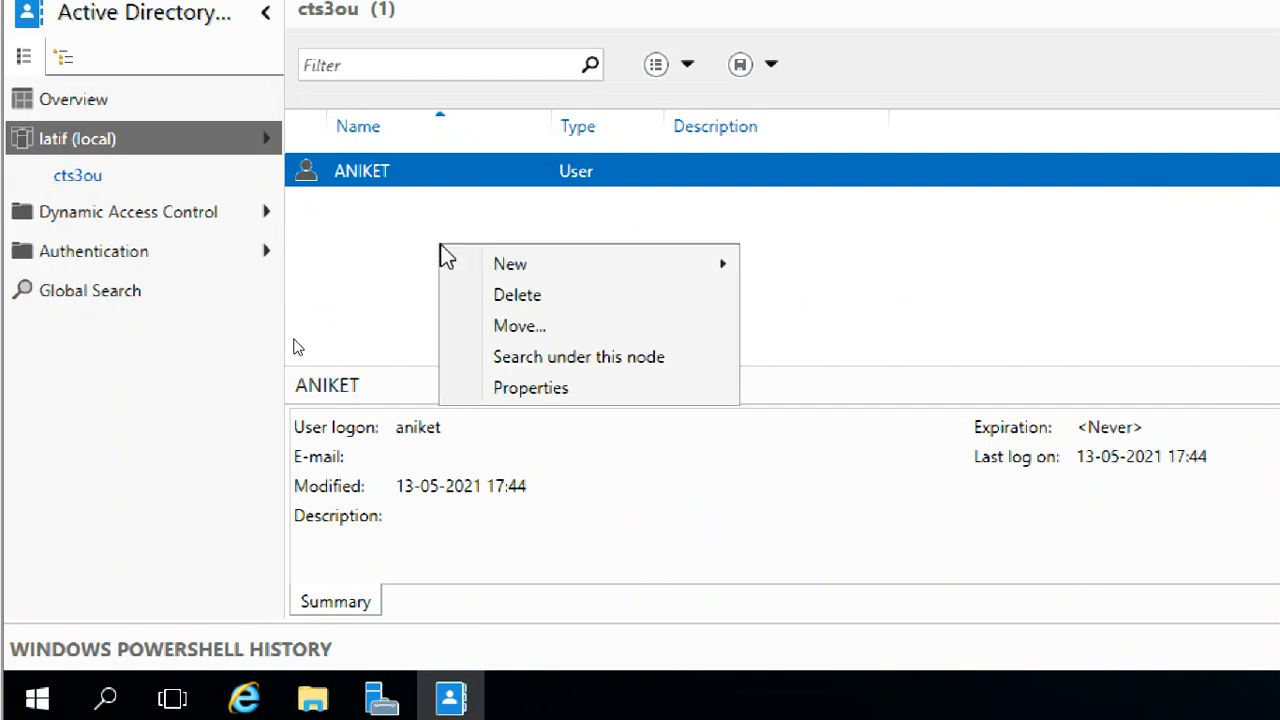
mouse_move(520, 268)
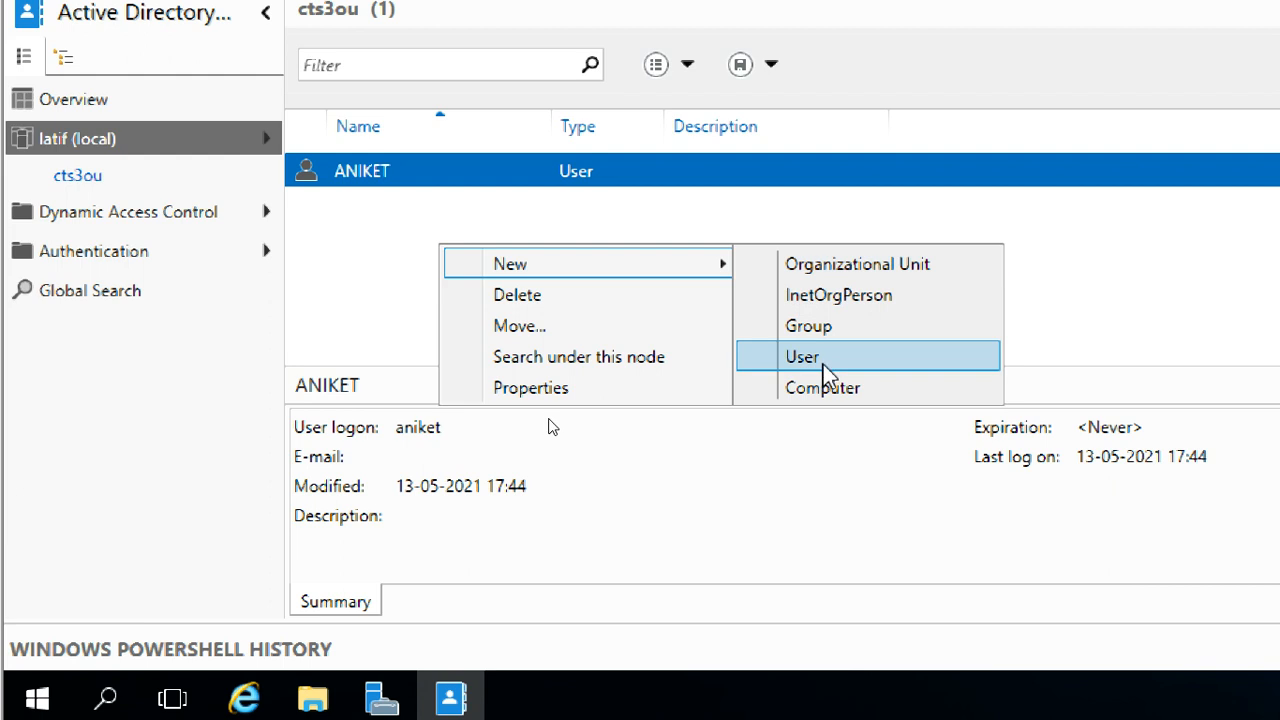
left_click(910, 373)
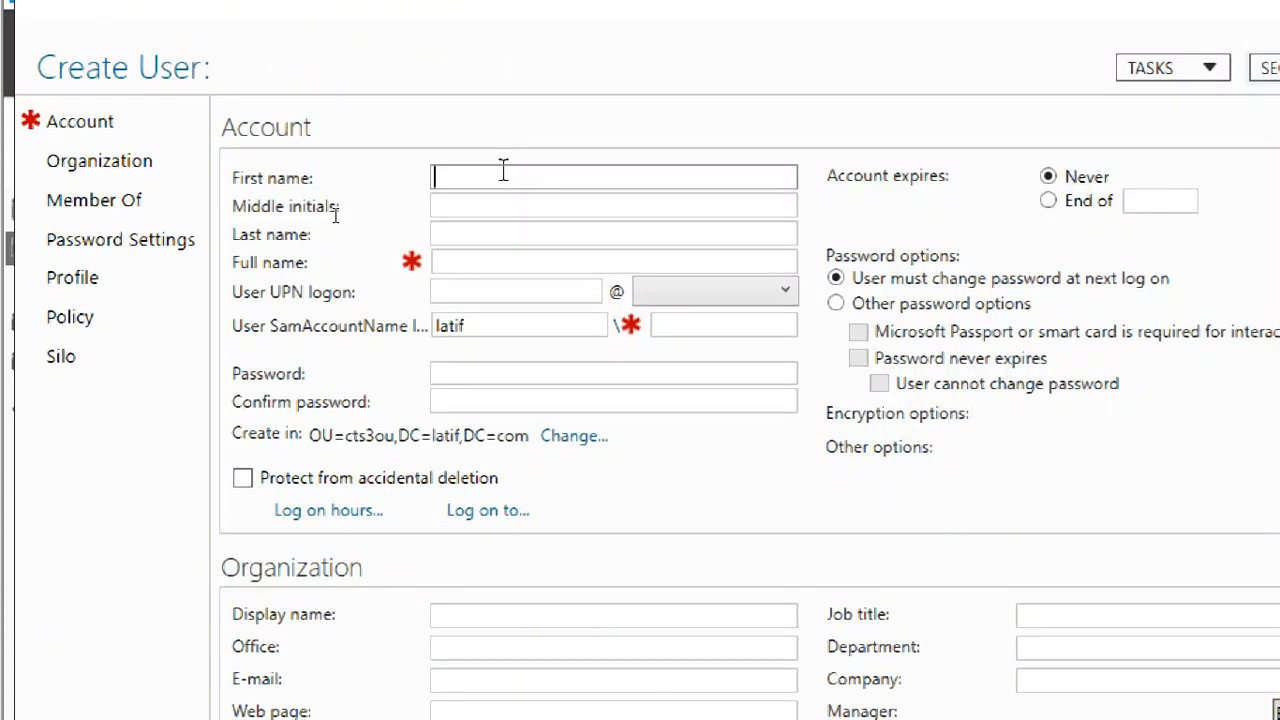
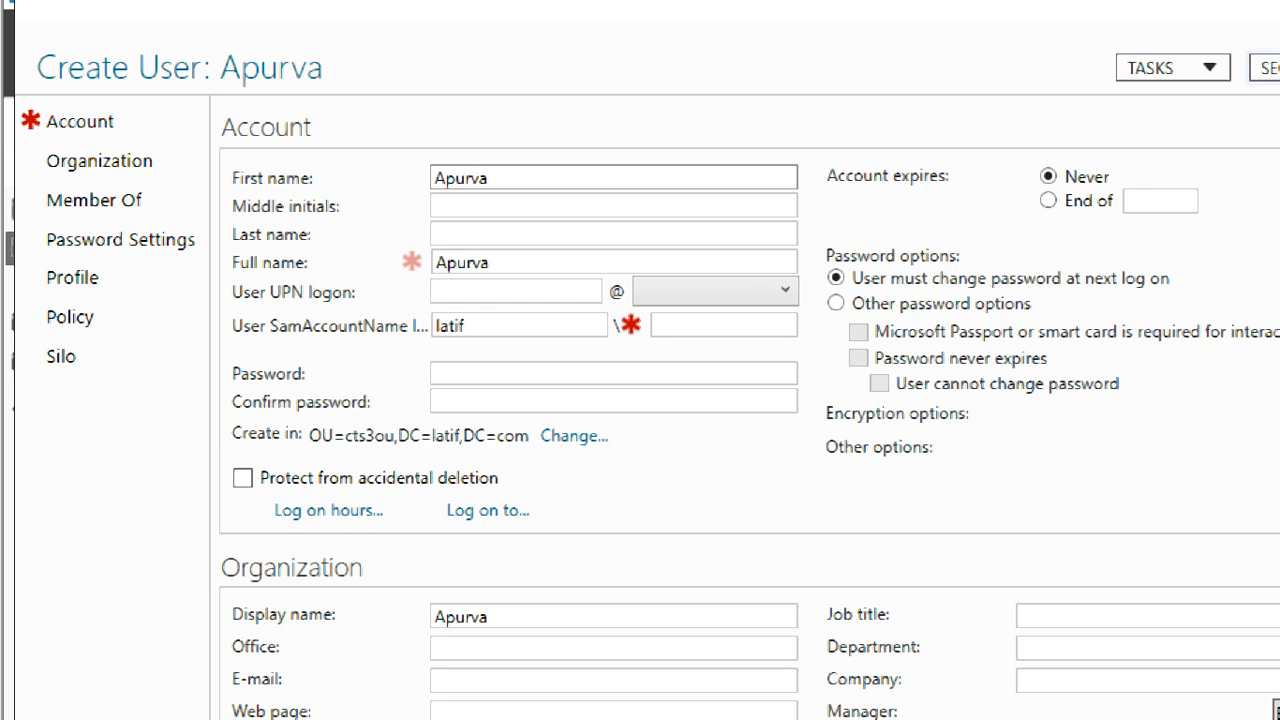
key("Tab")
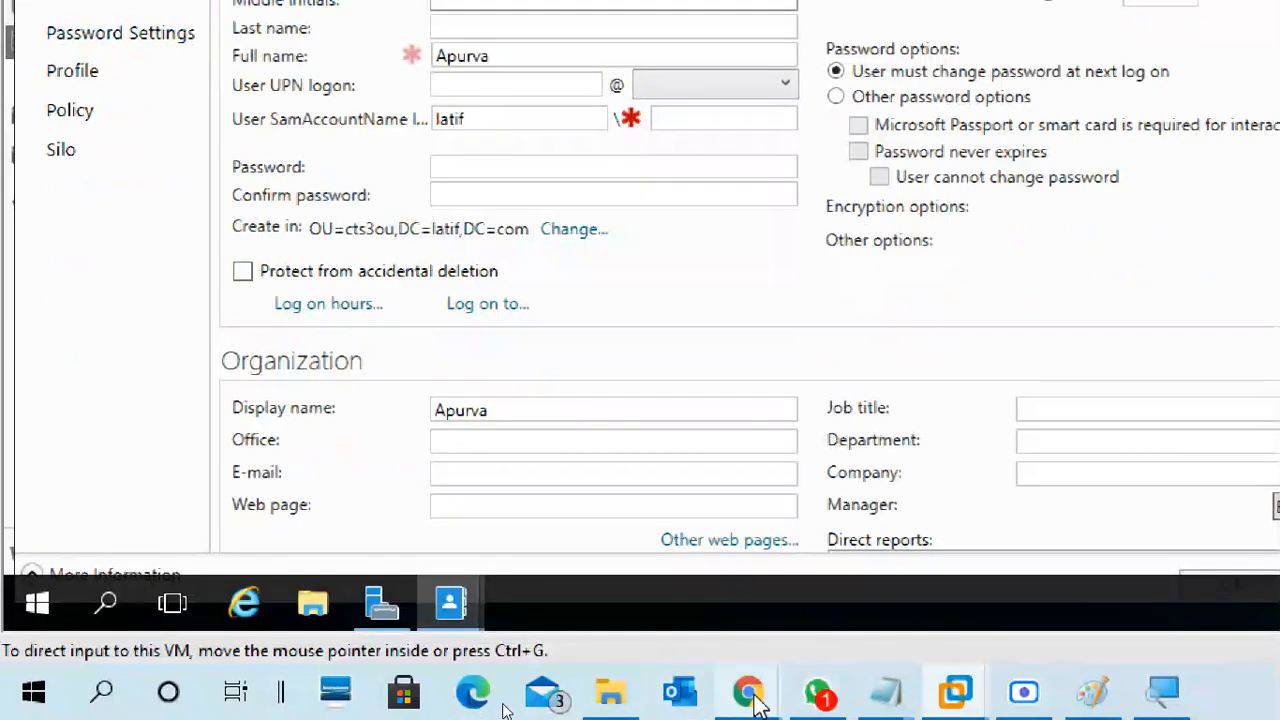
mouse_move(748, 692)
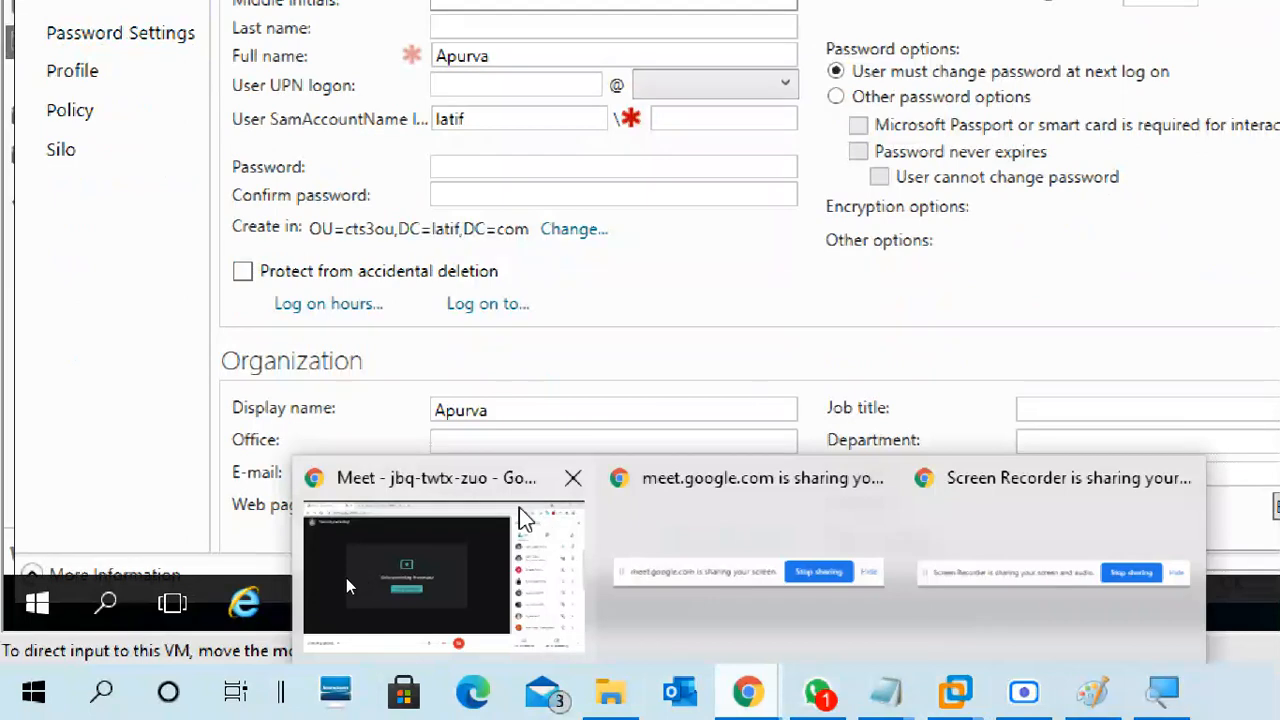
left_click(523, 514)
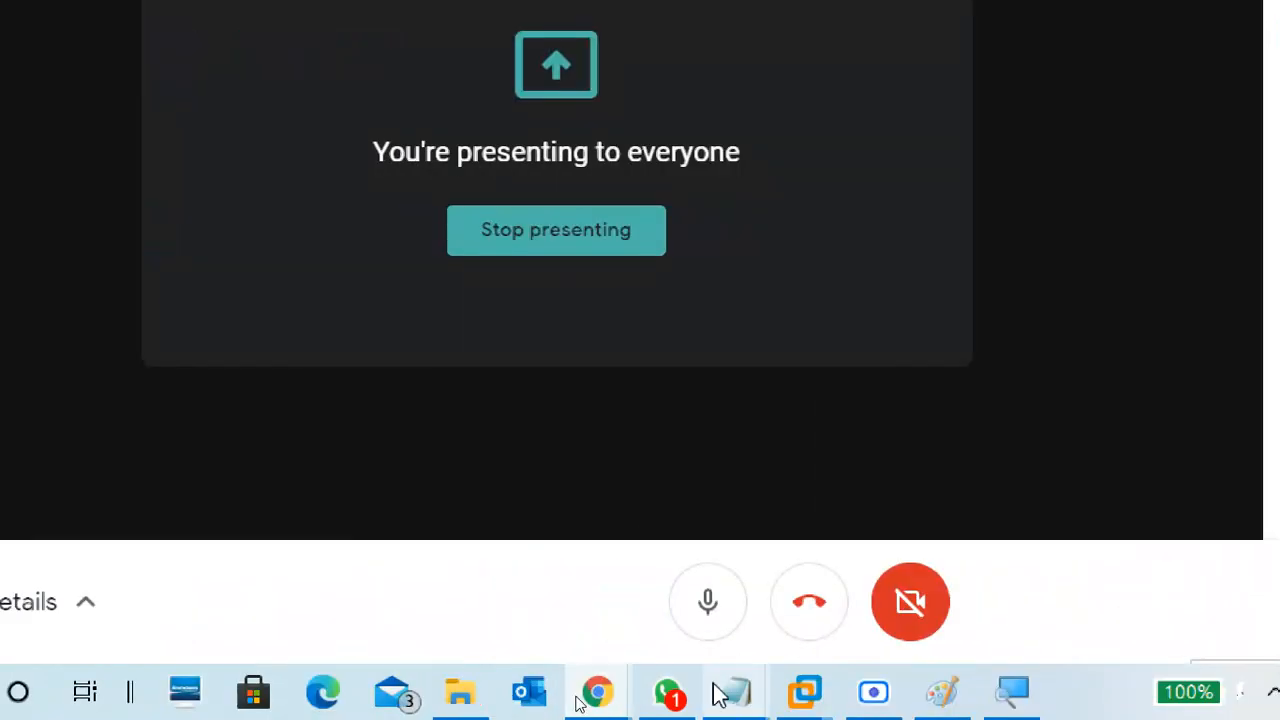
mouse_move(814, 698)
left_click(876, 548)
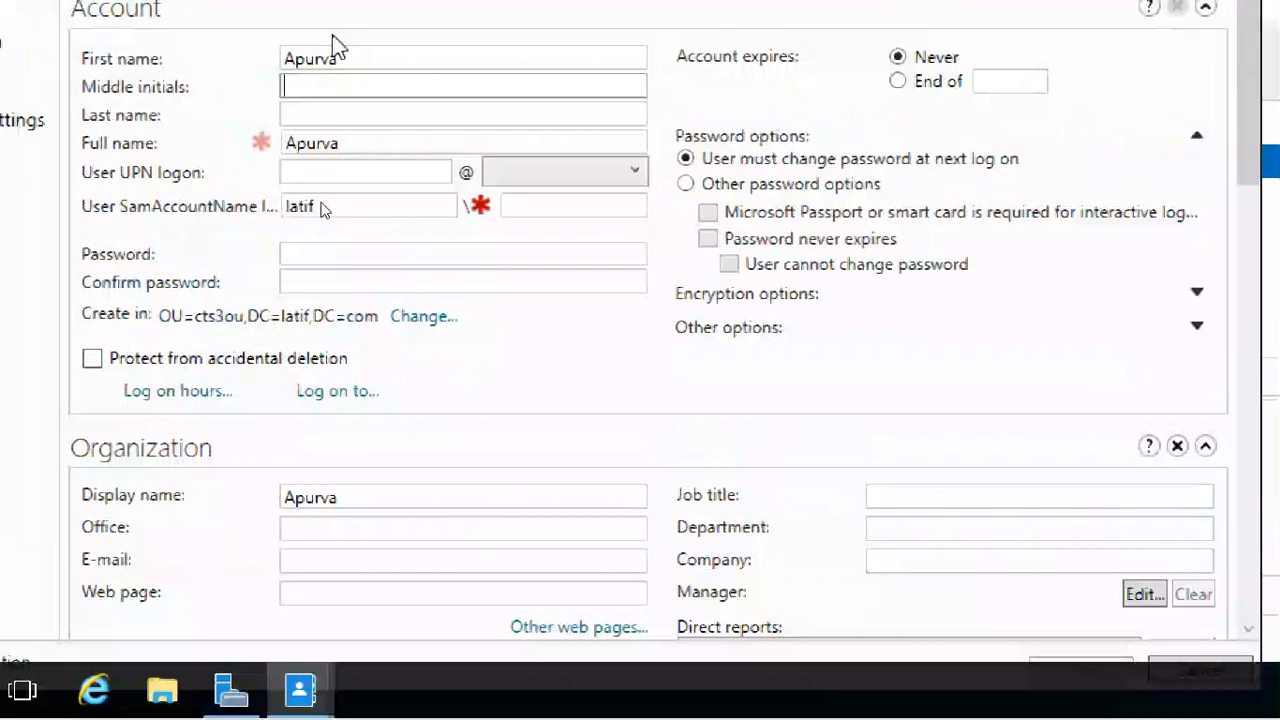
type("d")
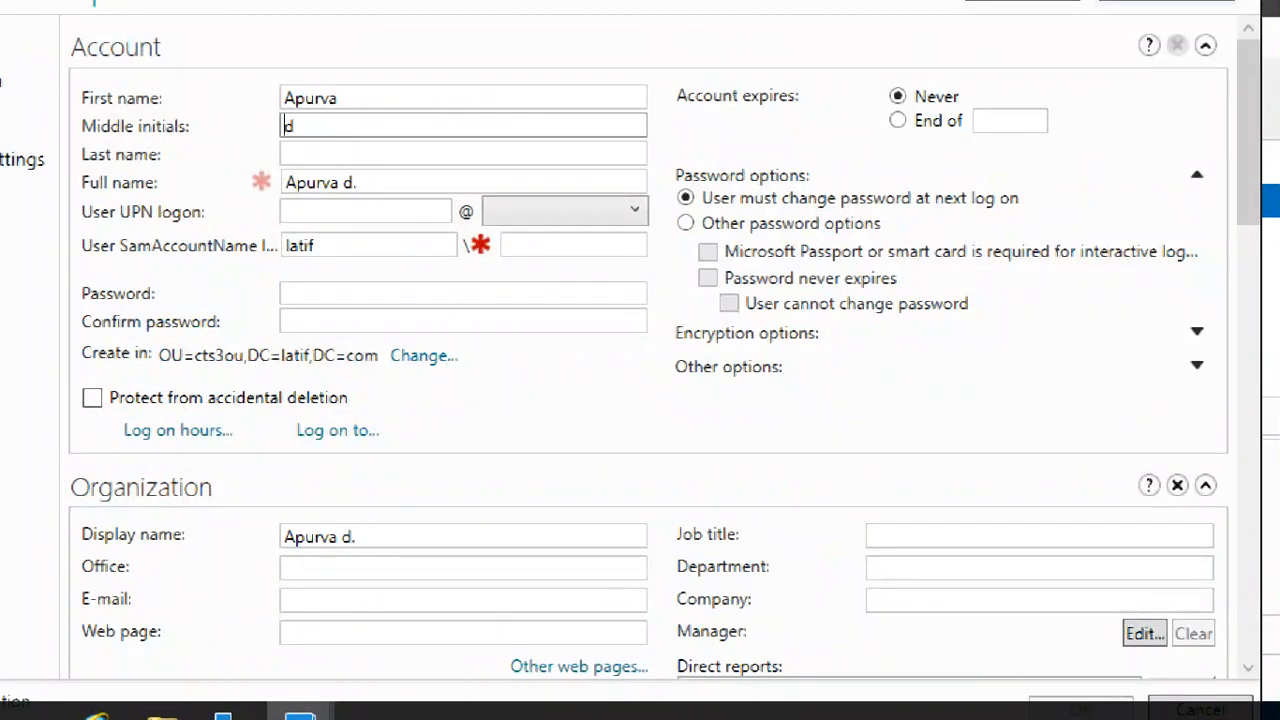
type("ubey")
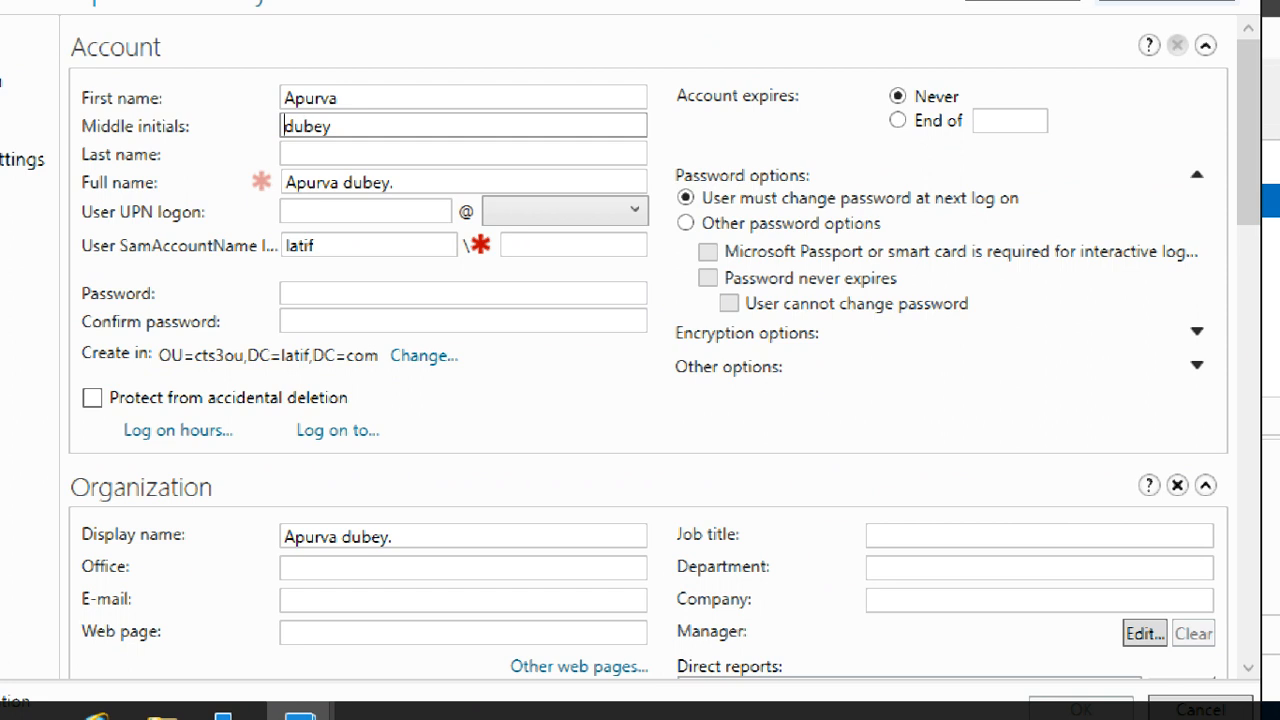
key("BackSpace")
type("D")
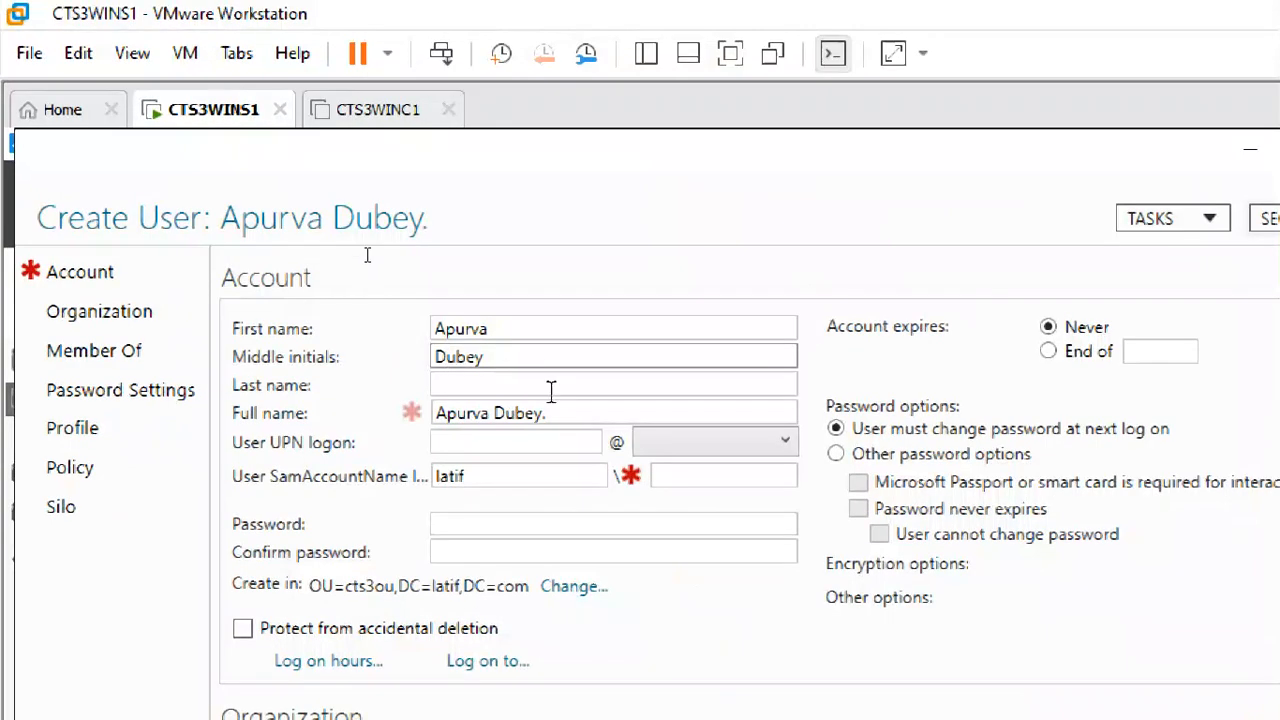
left_click(399, 155)
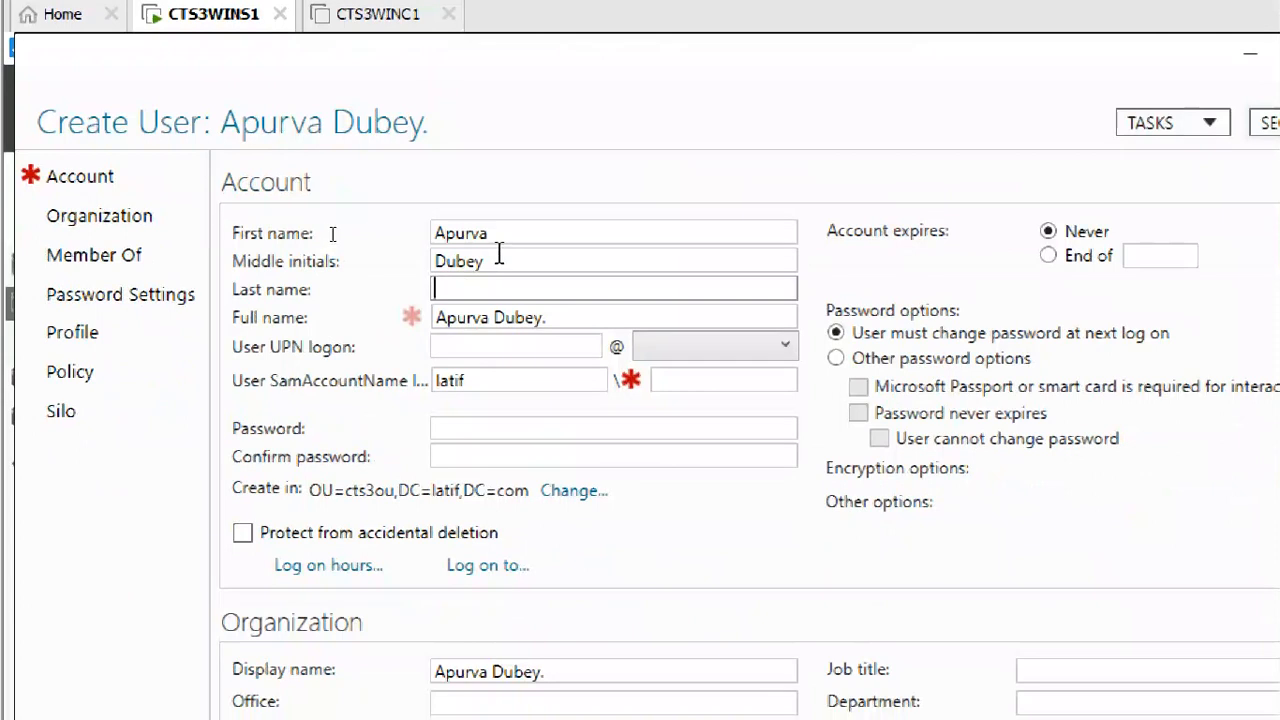
key("shift+Tab")
key("Tab")
left_click(490, 260)
double_click(490, 260)
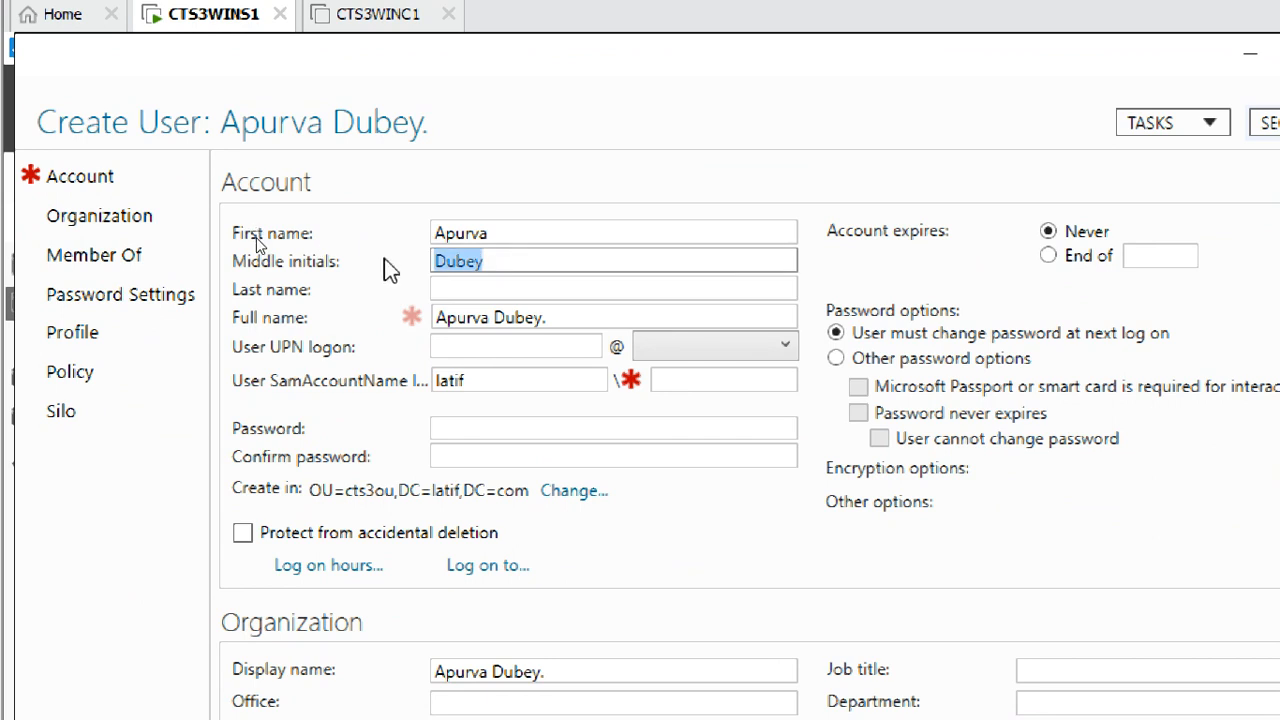
key("BackSpace")
key("Tab")
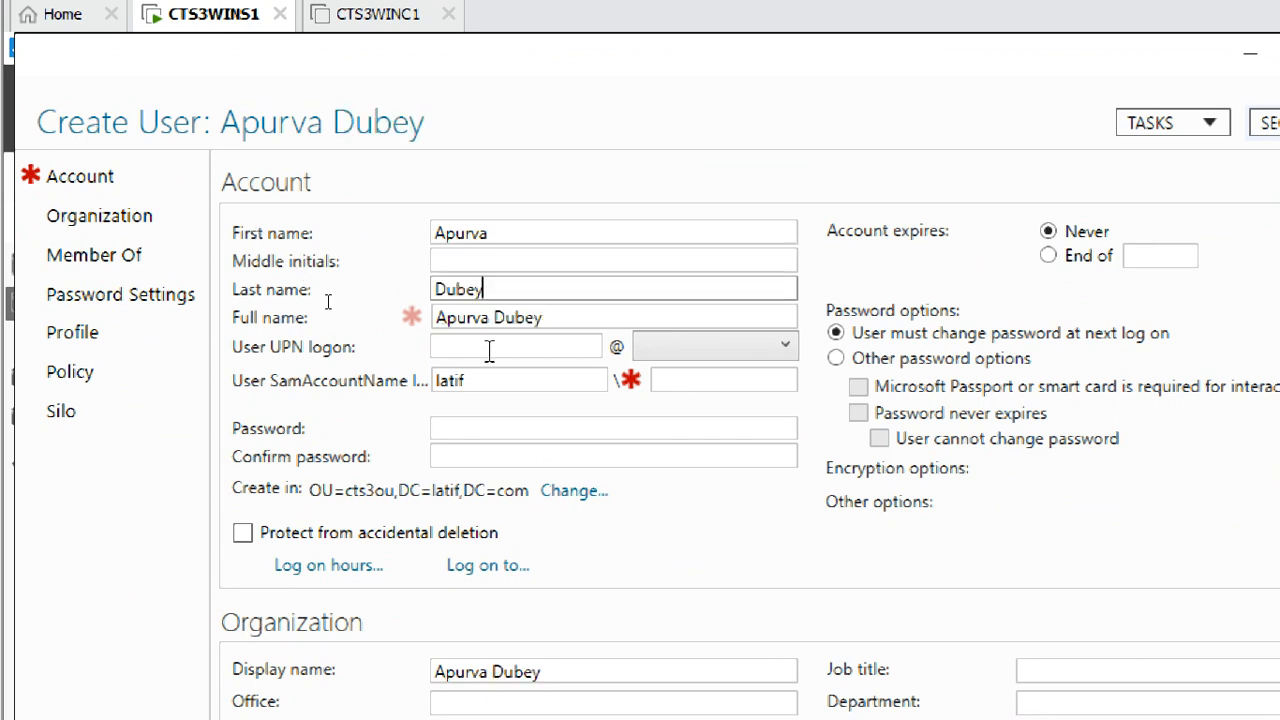
left_click(463, 262)
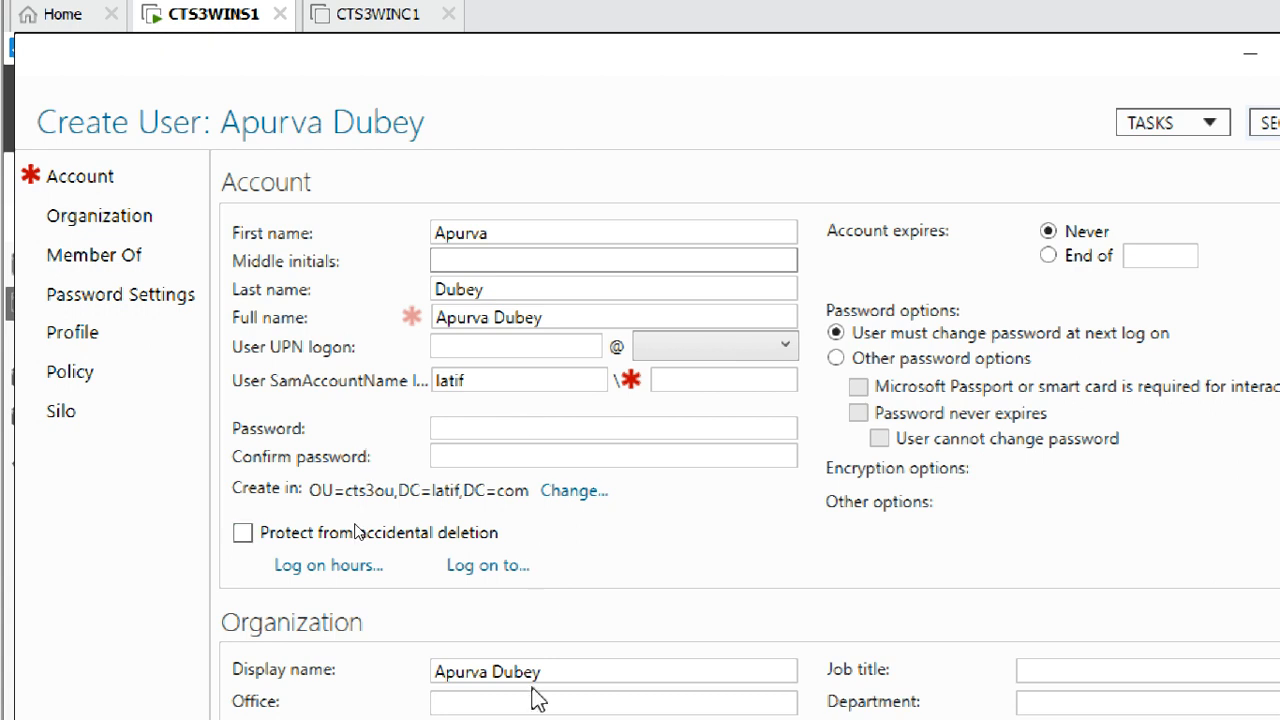
type("Ms")
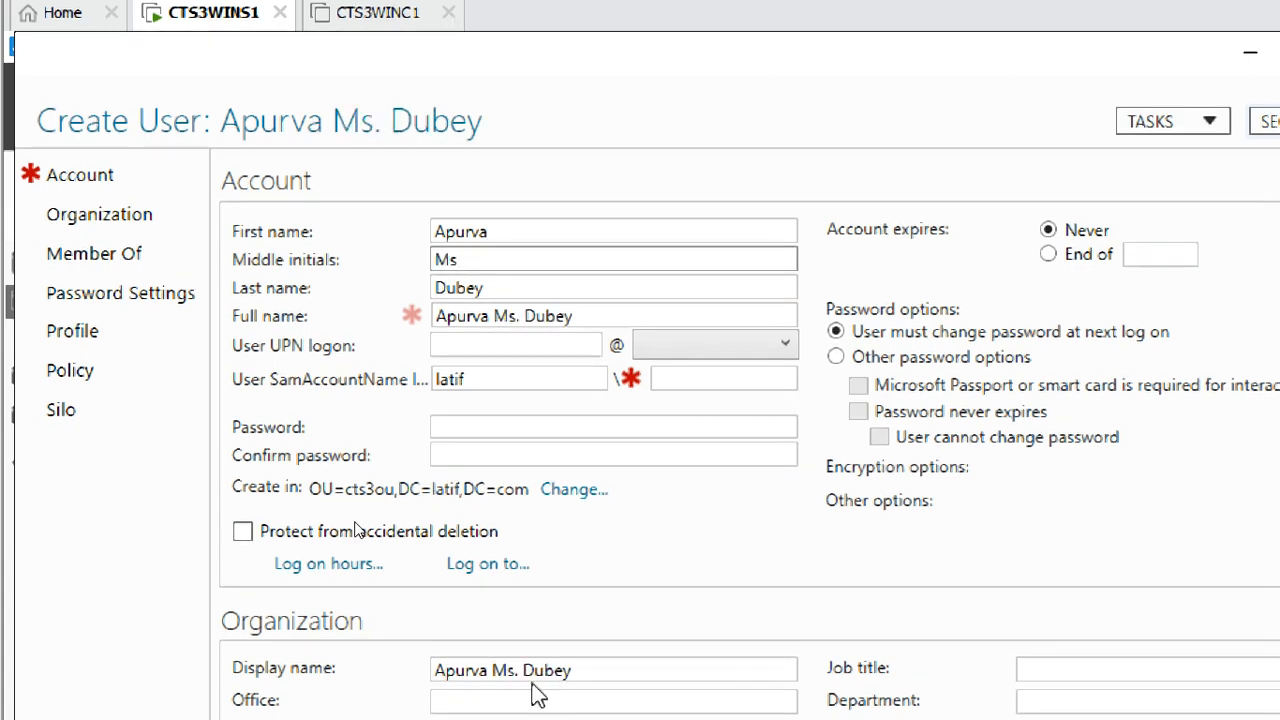
Copy the first name Apurva into the UPN logon and check the auto-filled SamAccountName
left_click(508, 346)
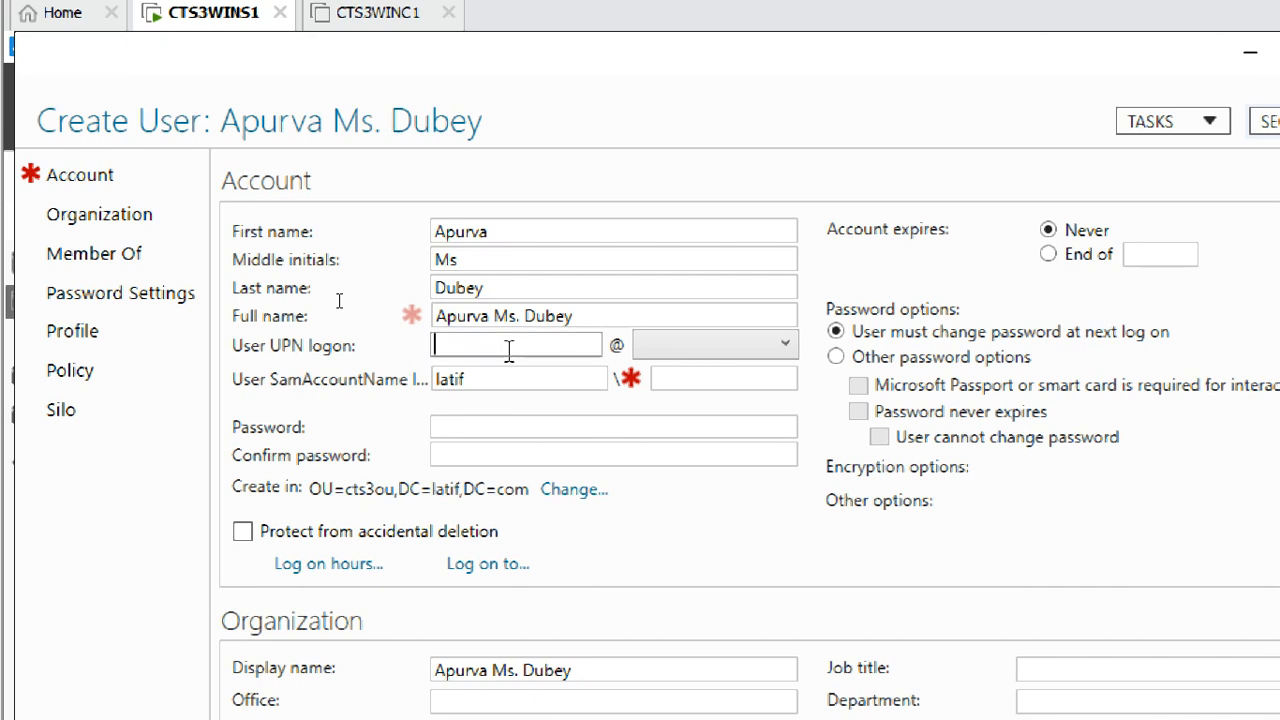
left_click_drag(509, 231, 406, 233)
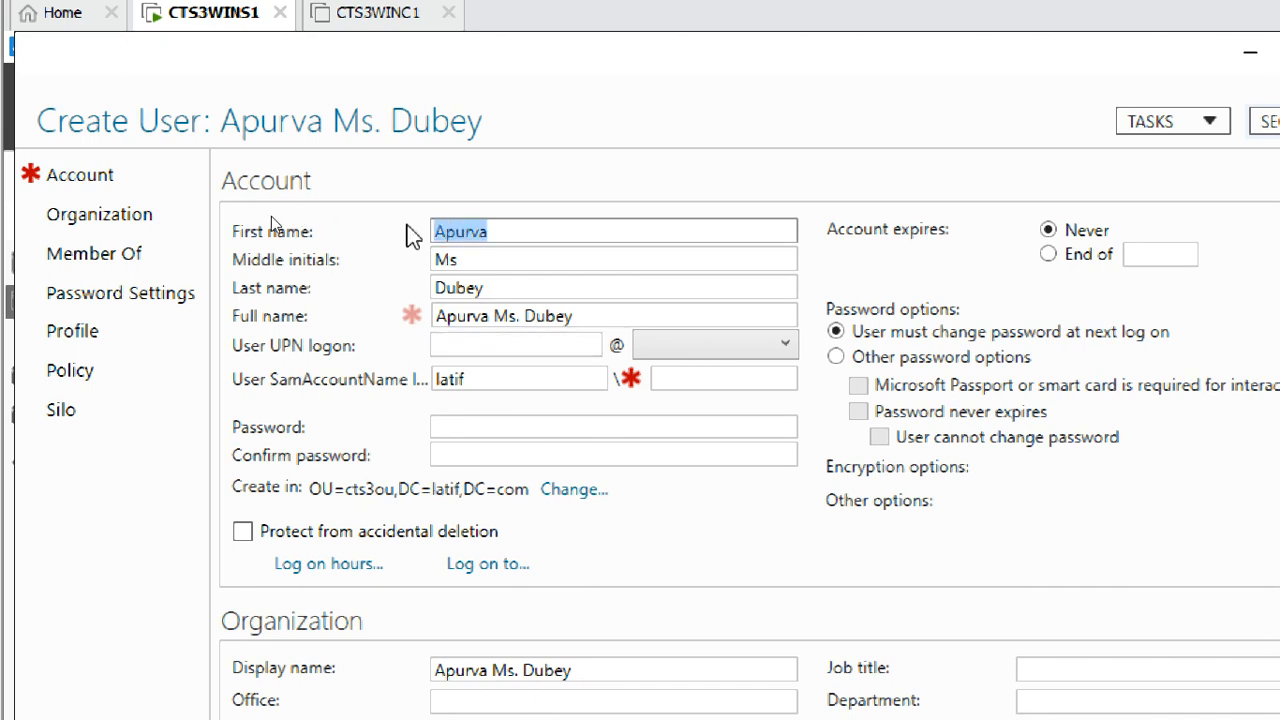
key("ctrl+c")
left_click(483, 346)
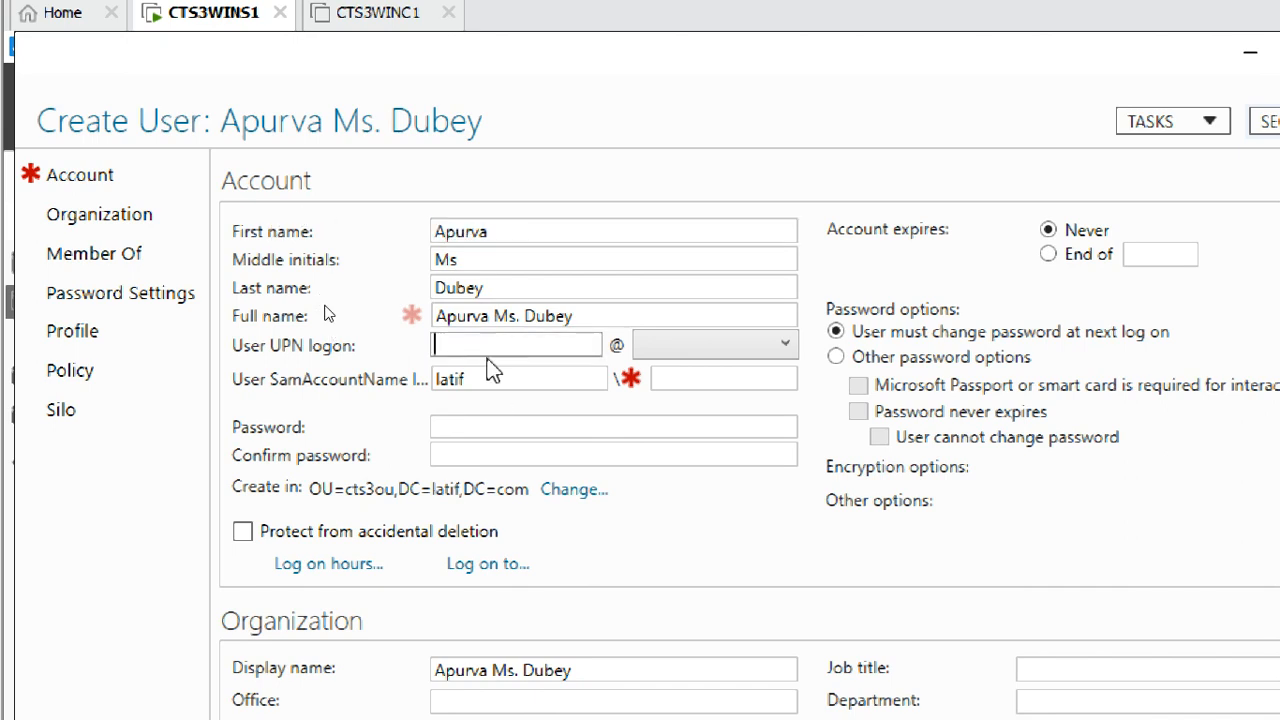
key("ctrl+v")
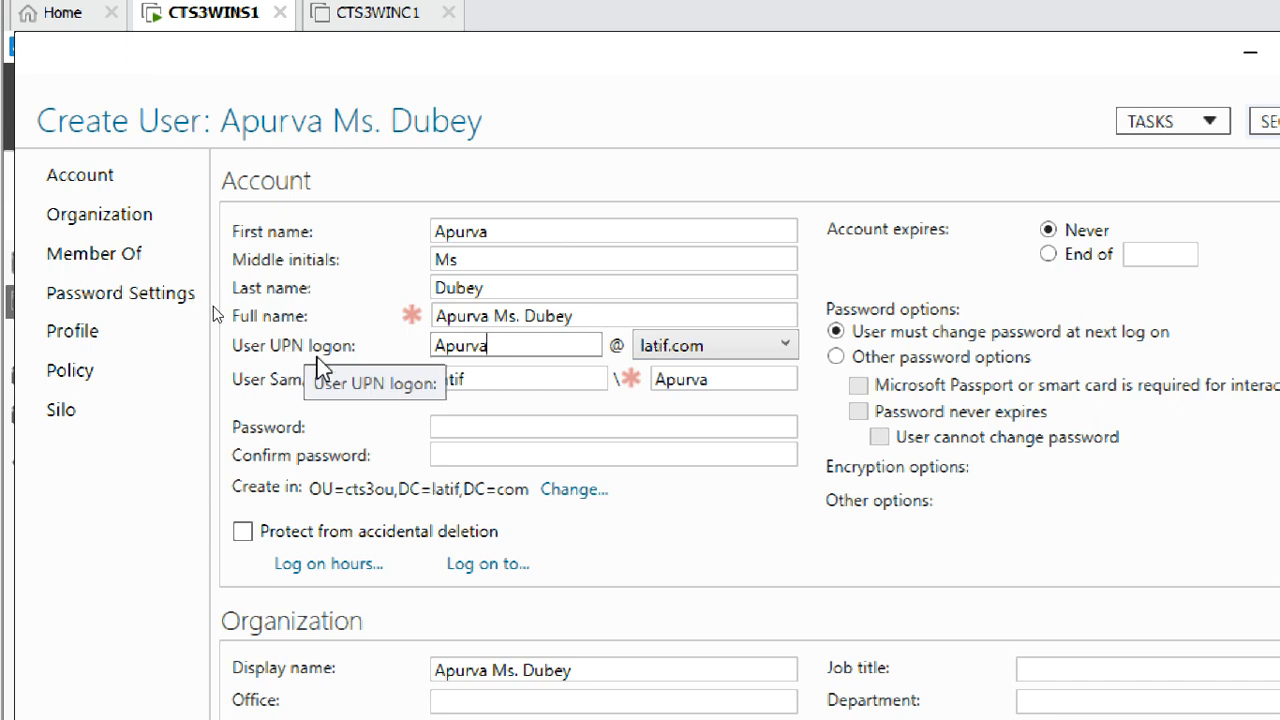
left_click(455, 388)
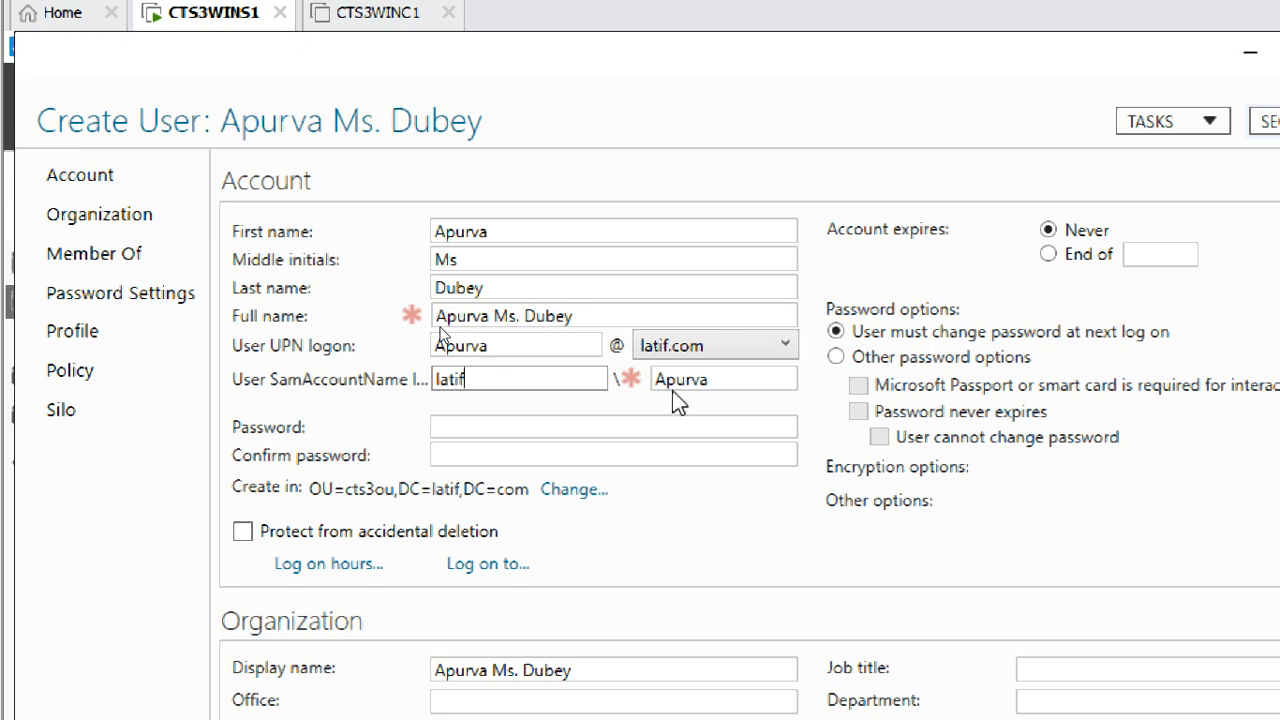
left_click_drag(530, 386, 398, 366)
left_click_drag(734, 385, 640, 374)
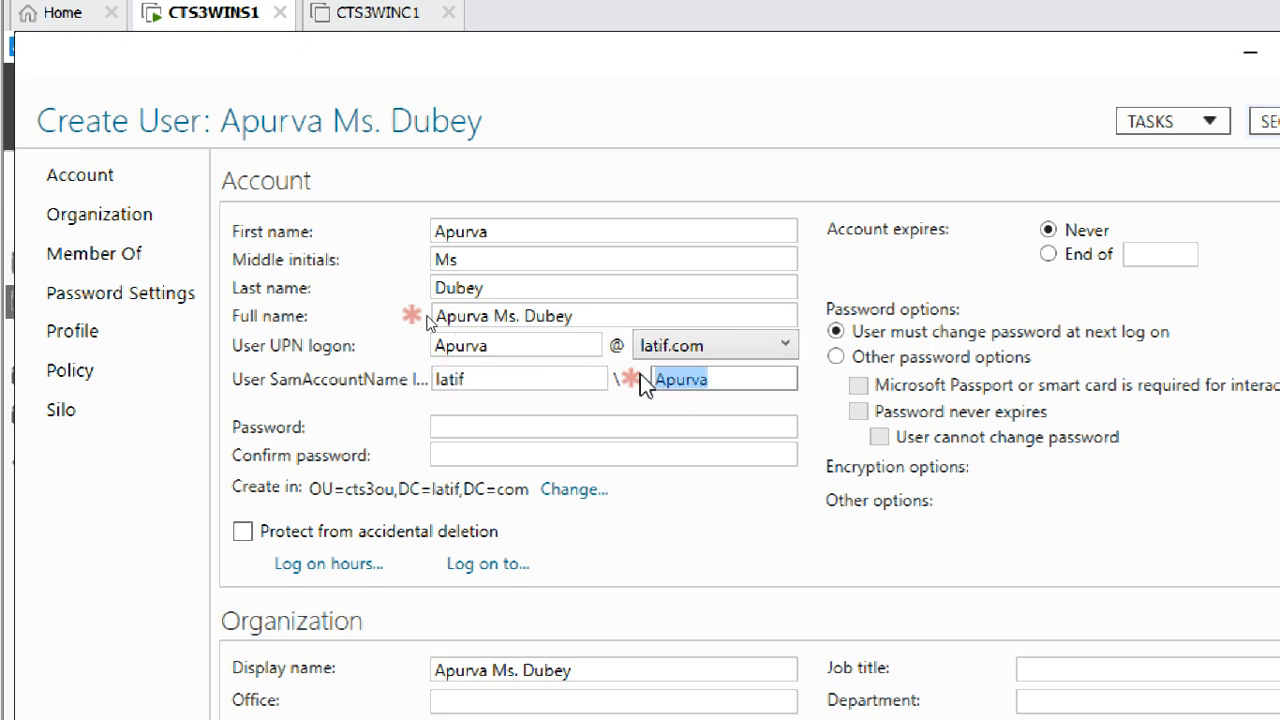
left_click(637, 428)
left_click(560, 379)
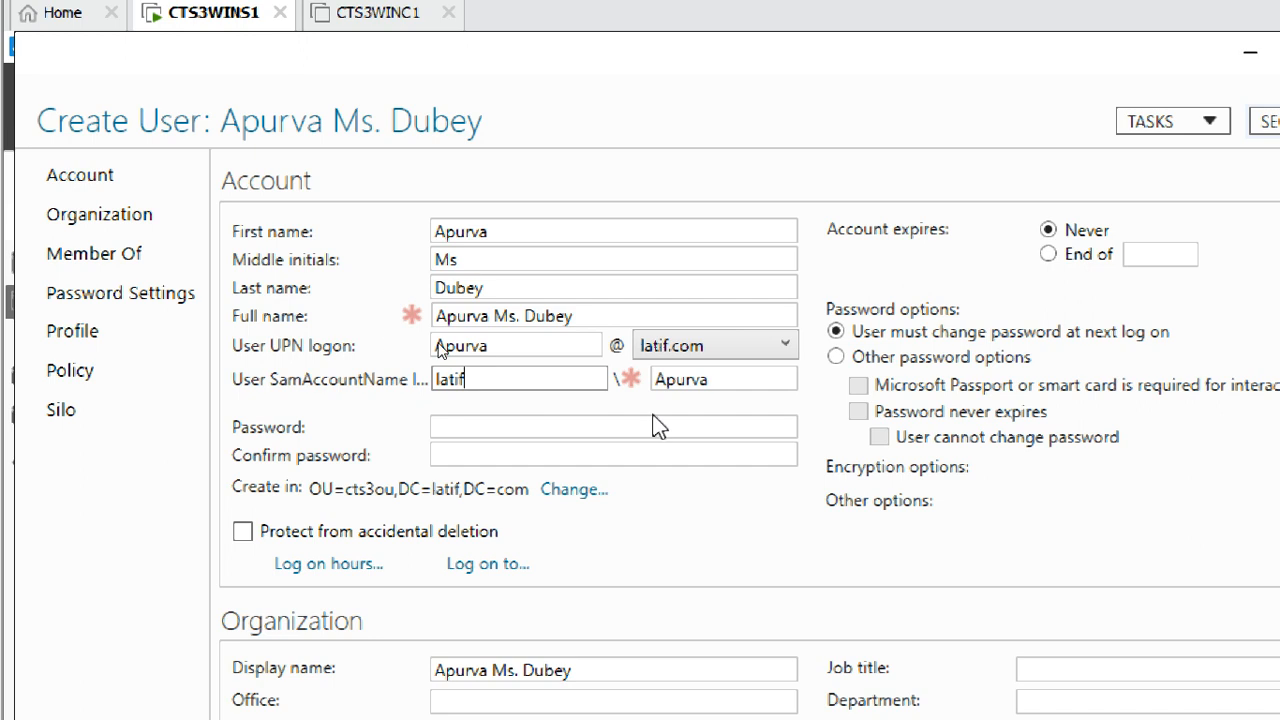
left_click_drag(508, 376, 409, 374)
left_click_drag(712, 380, 651, 380)
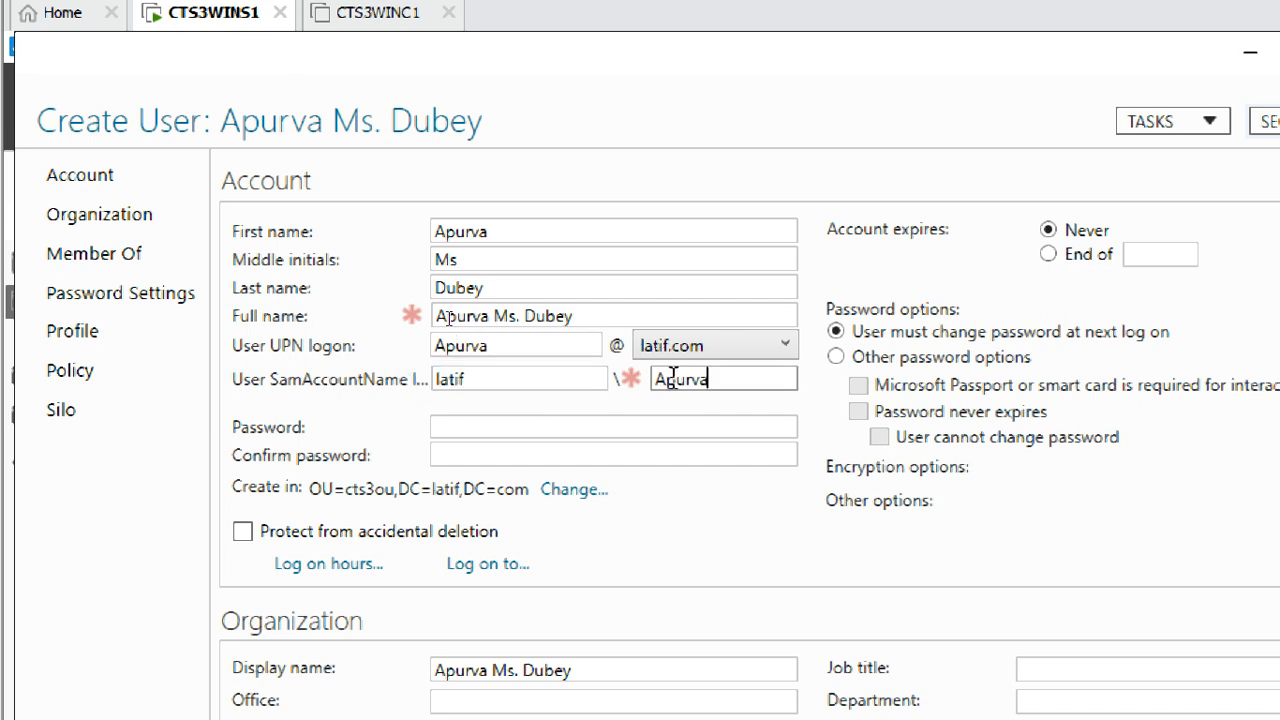
scroll(606, 503, "down", 2)
Enter and confirm the user's password, then set Account expires to End of
left_click(561, 331)
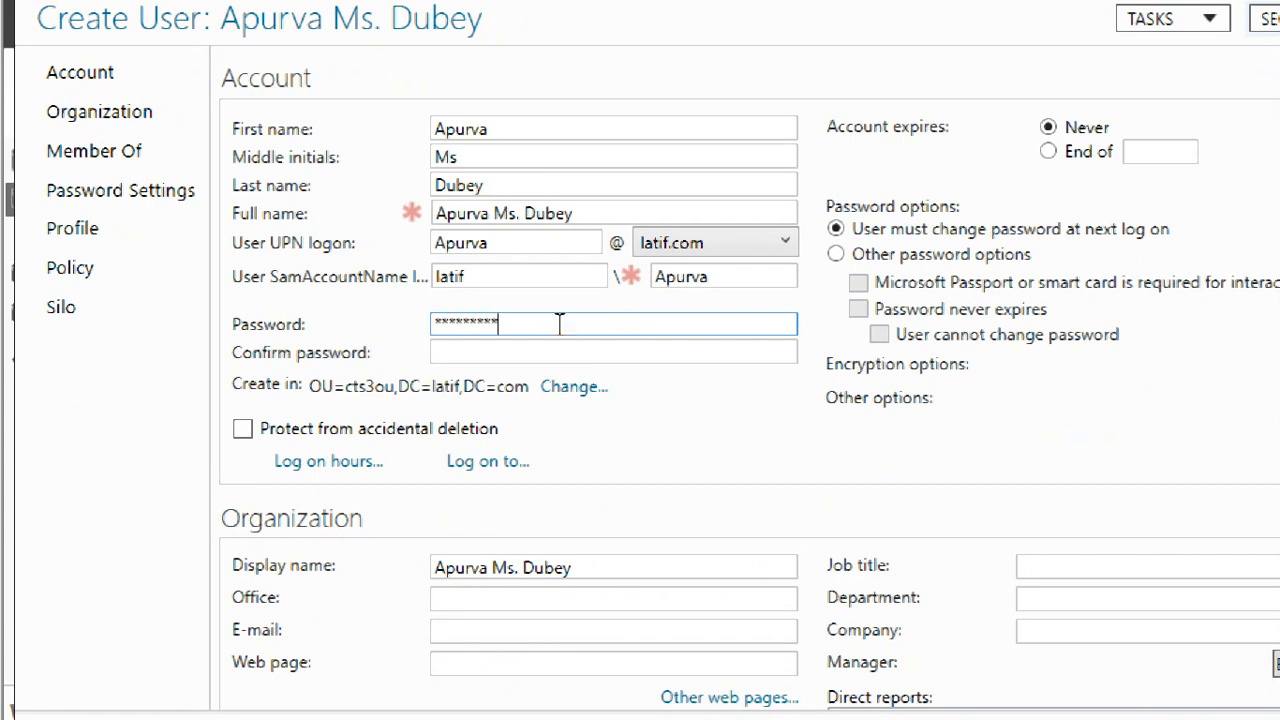
key("Tab")
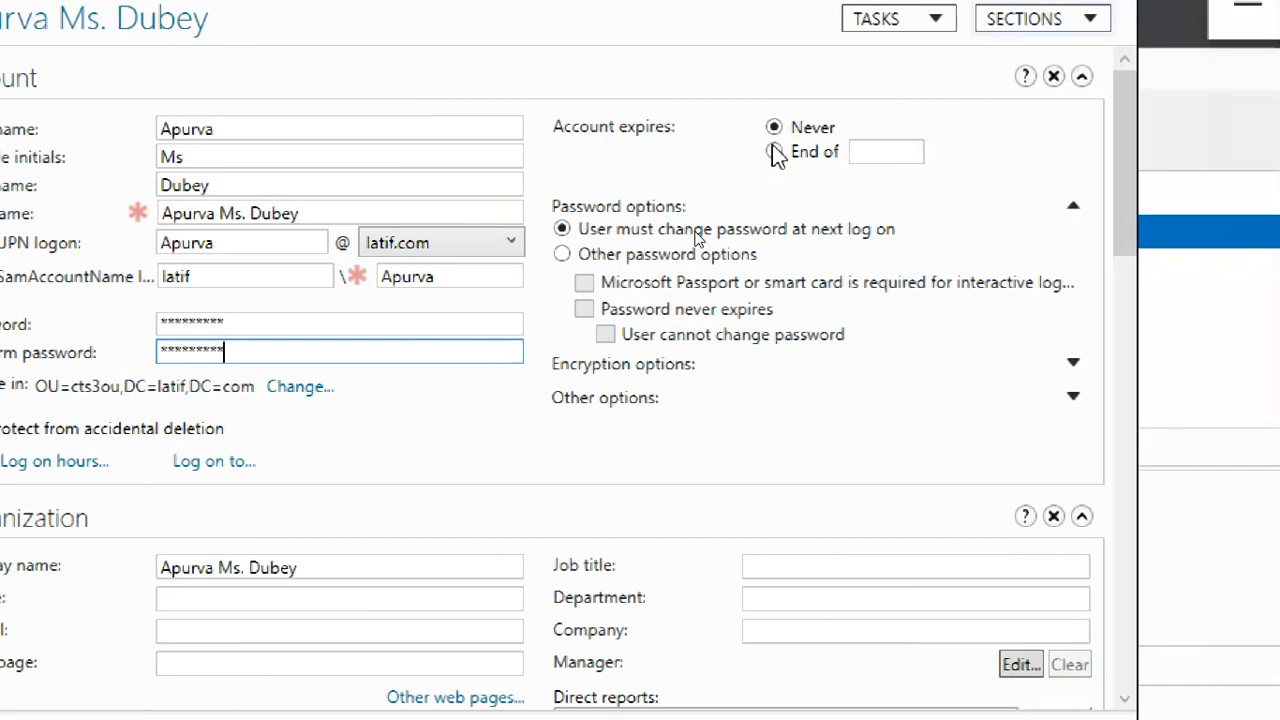
left_click(777, 149)
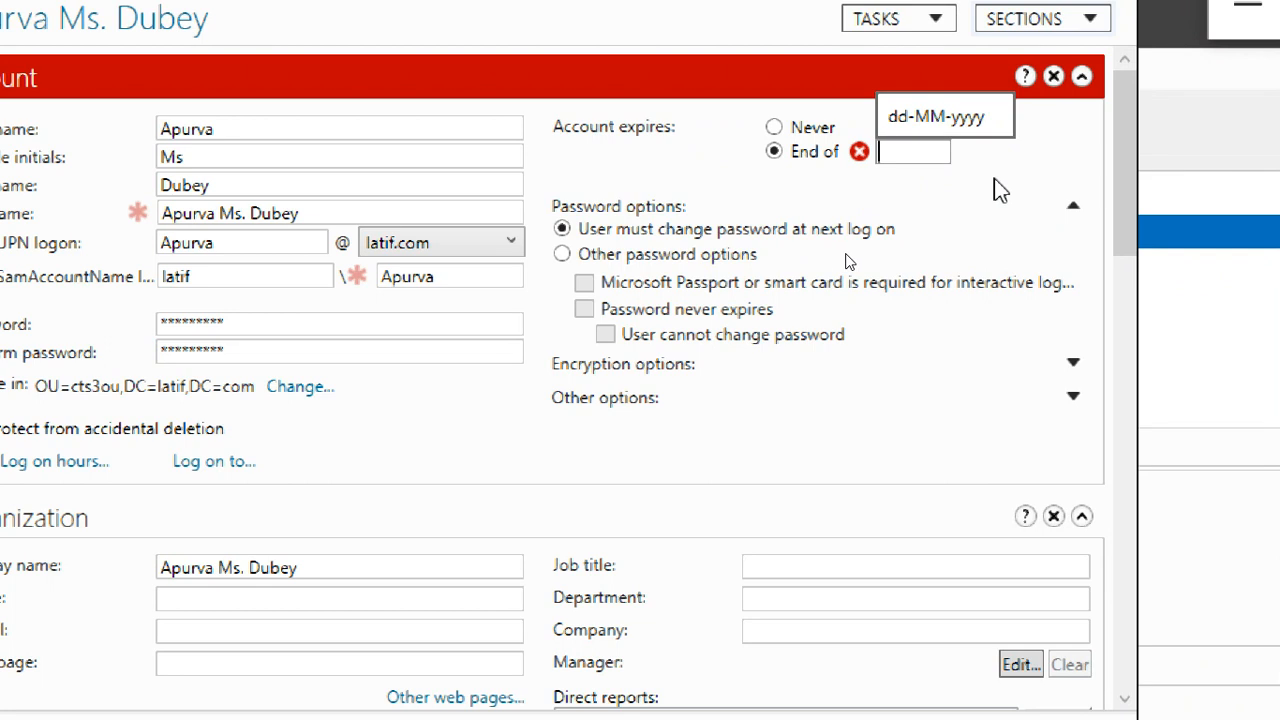
Enter expiry date 14-07-2021, then revert to Never expires and choose Other password options
type("14-07")
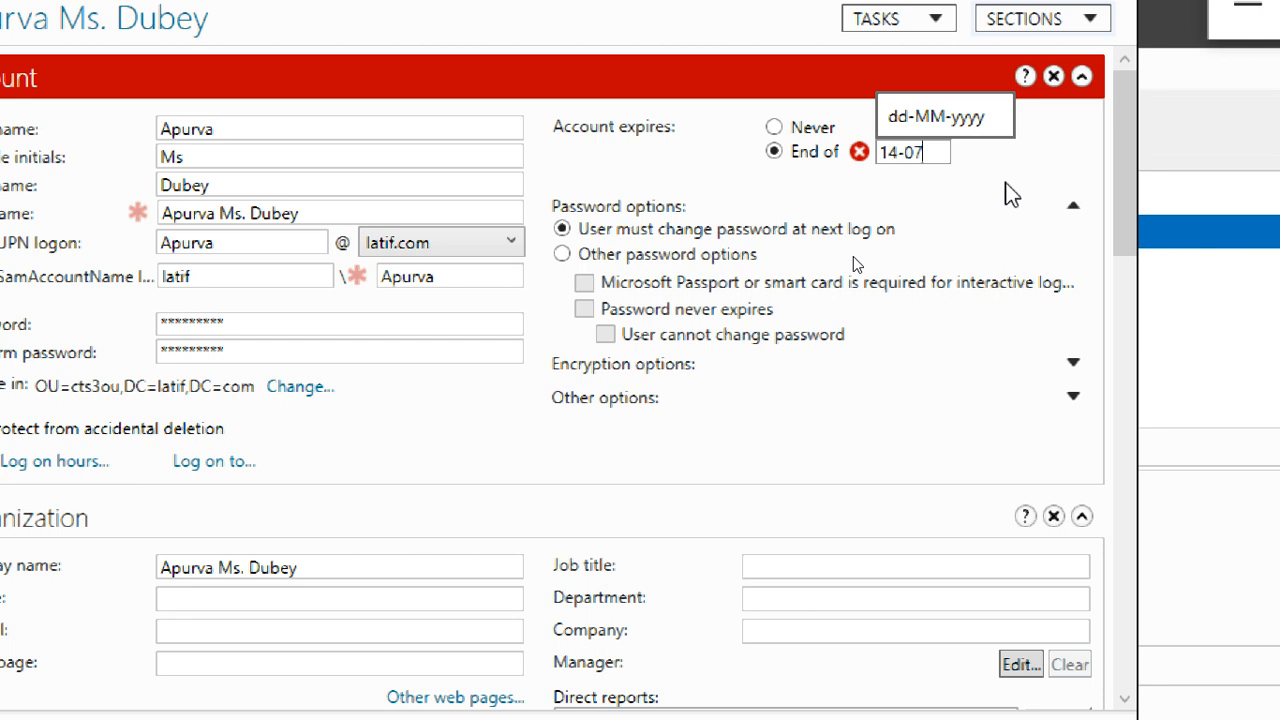
type("-2021")
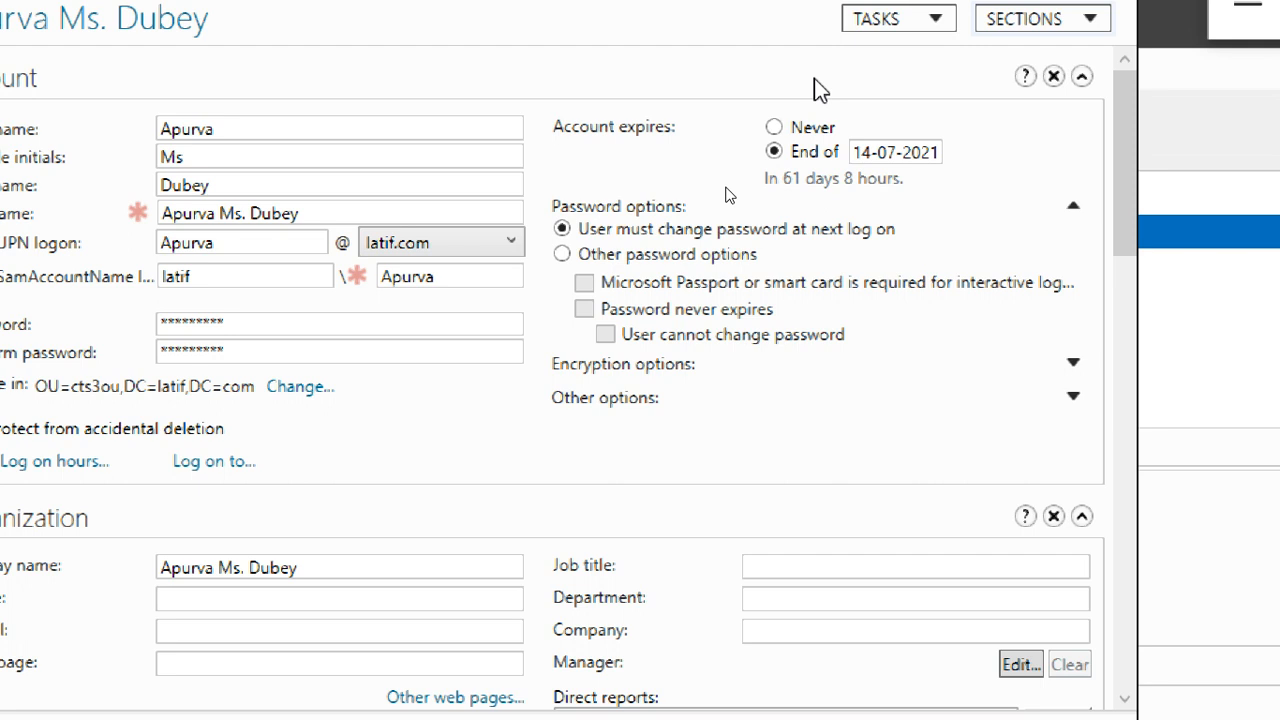
left_click(774, 127)
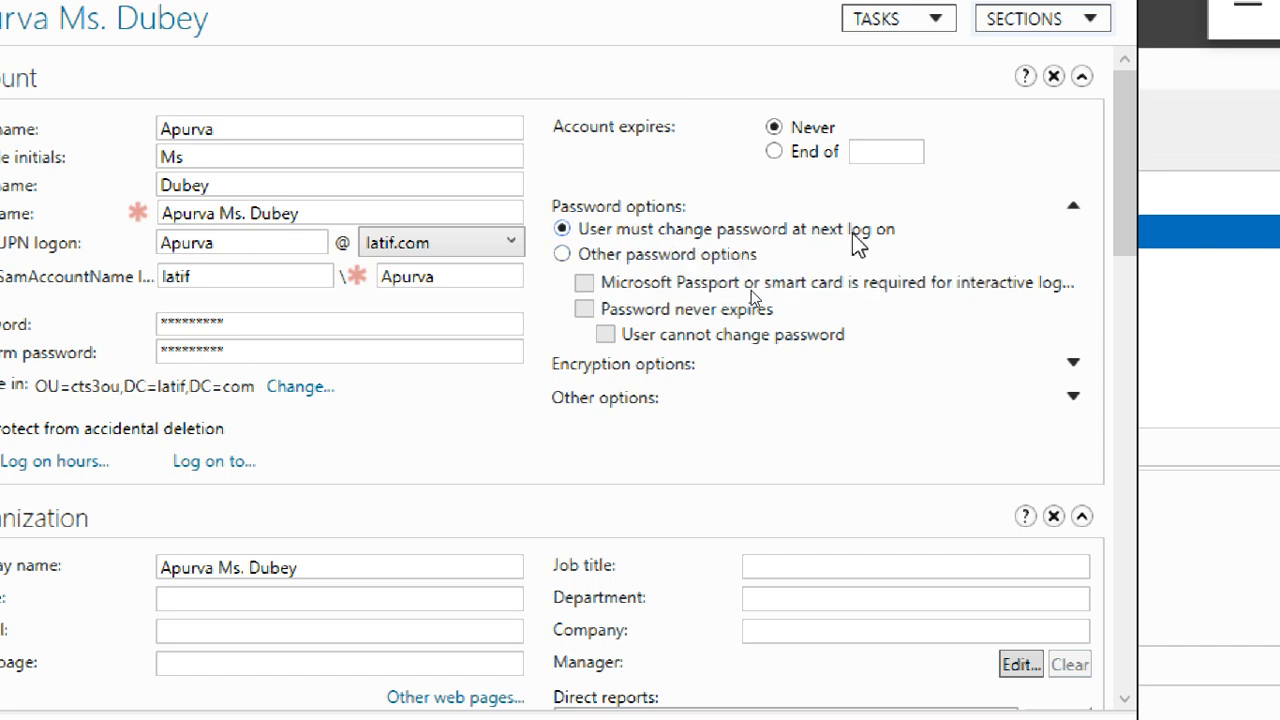
left_click(676, 264)
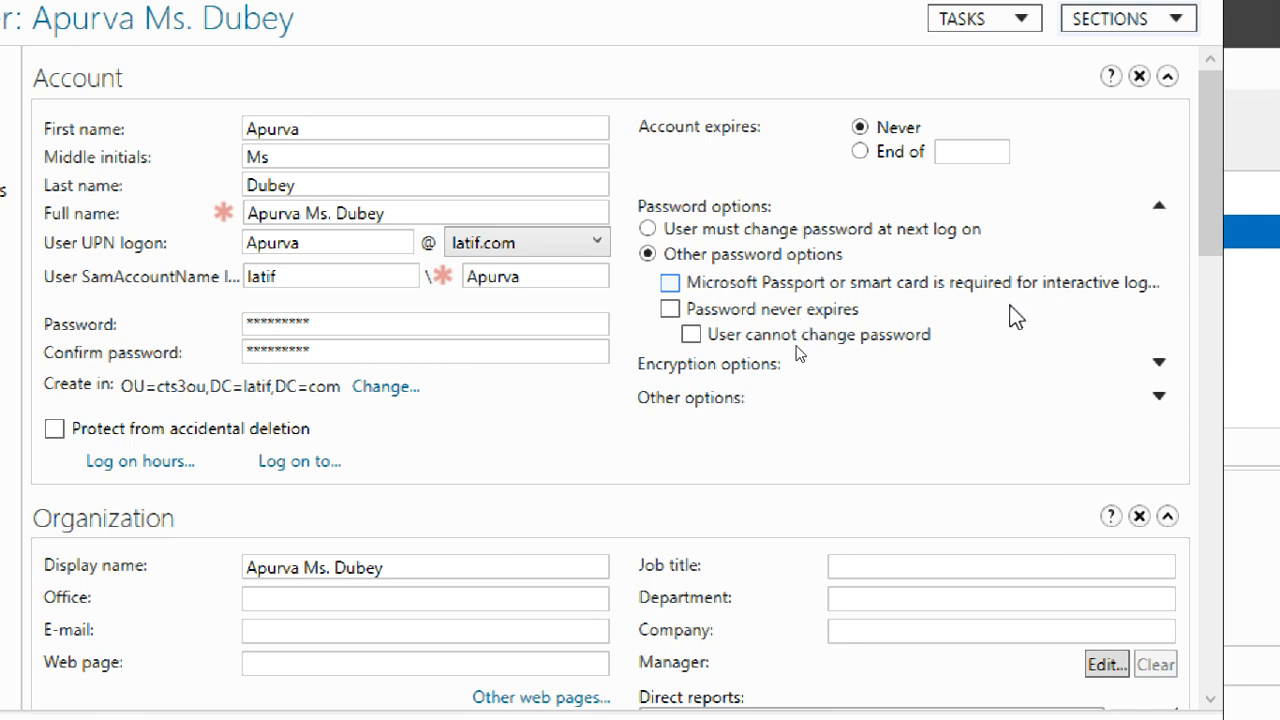
left_click(1043, 372)
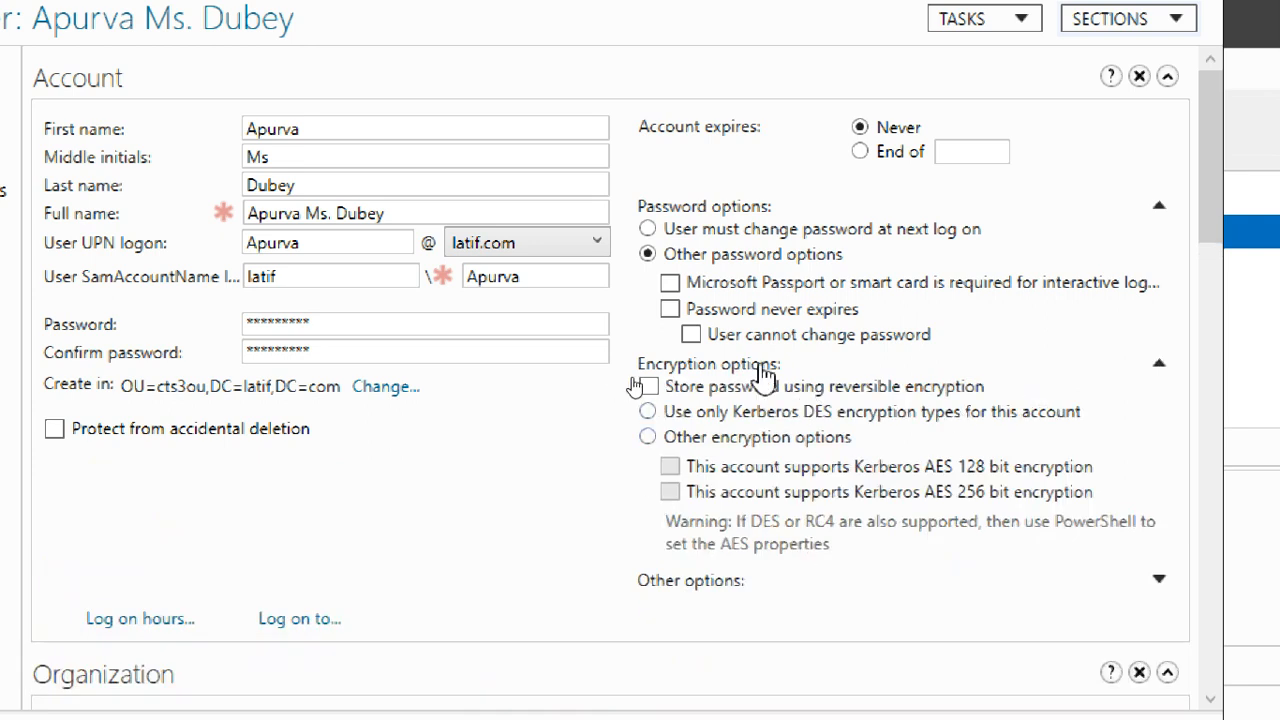
left_click(943, 372)
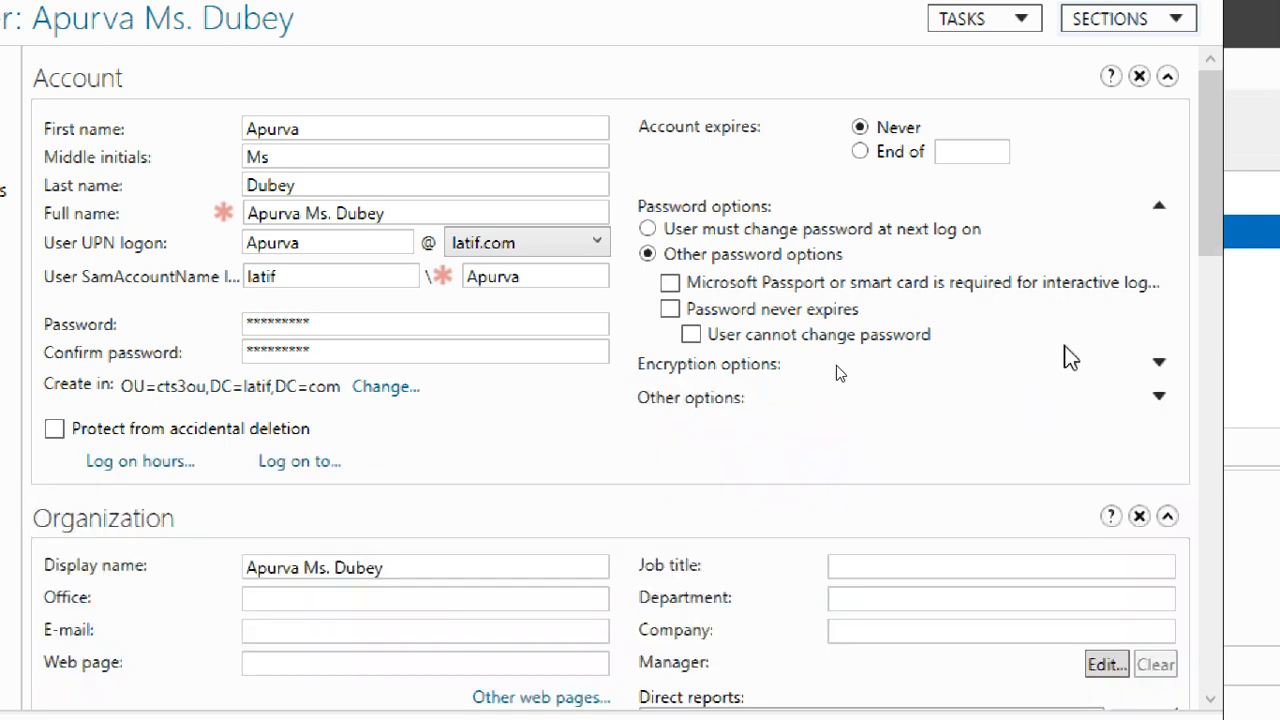
left_click(1000, 408)
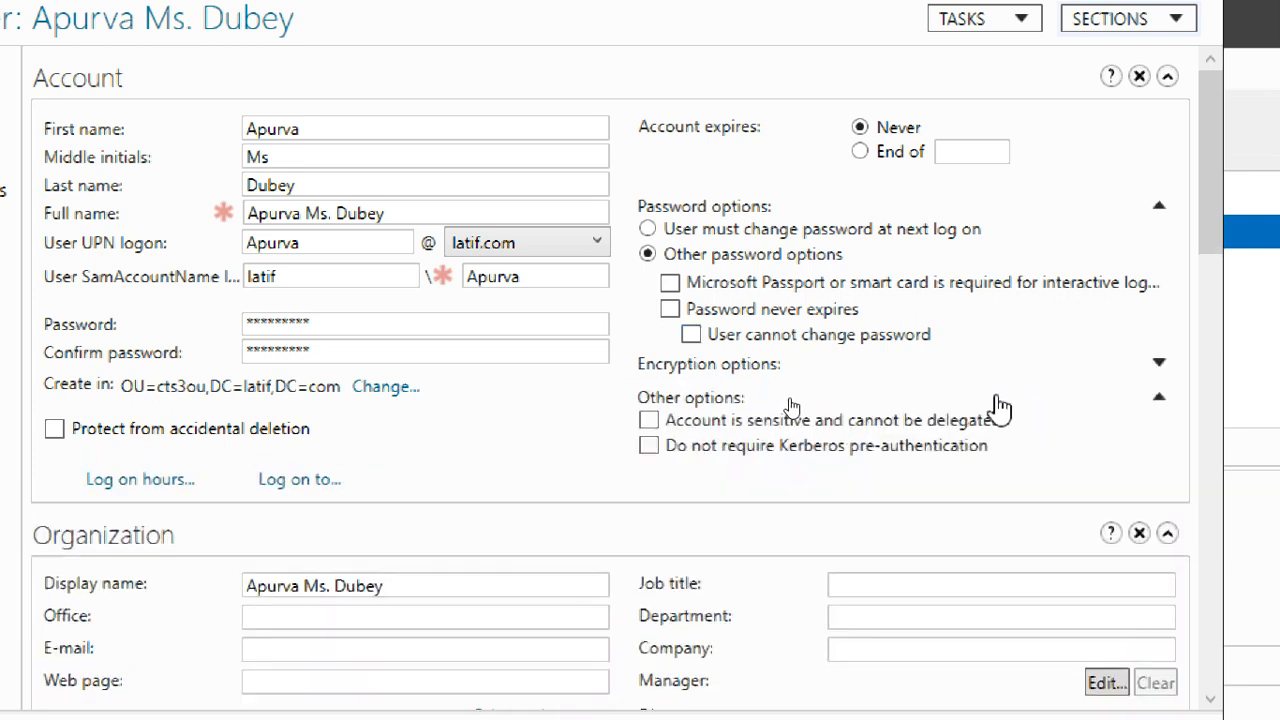
left_click(1022, 406)
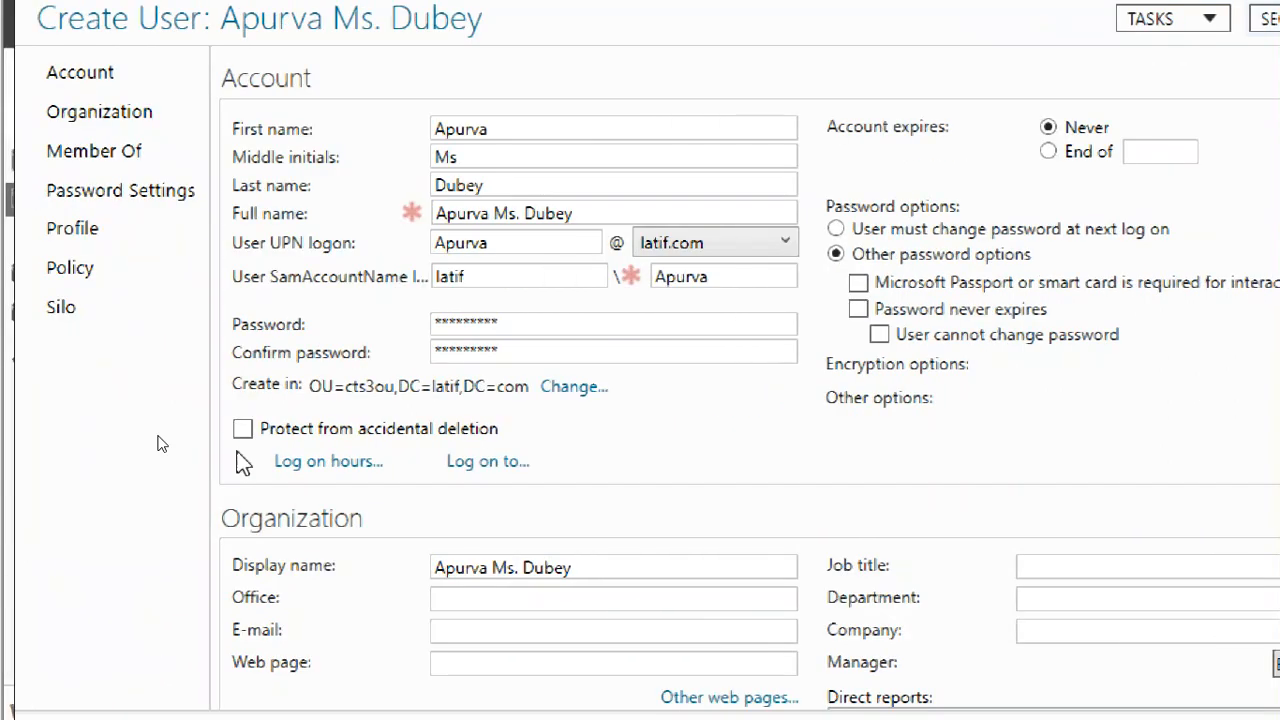
left_click(242, 430)
left_click(243, 429)
left_click(245, 431)
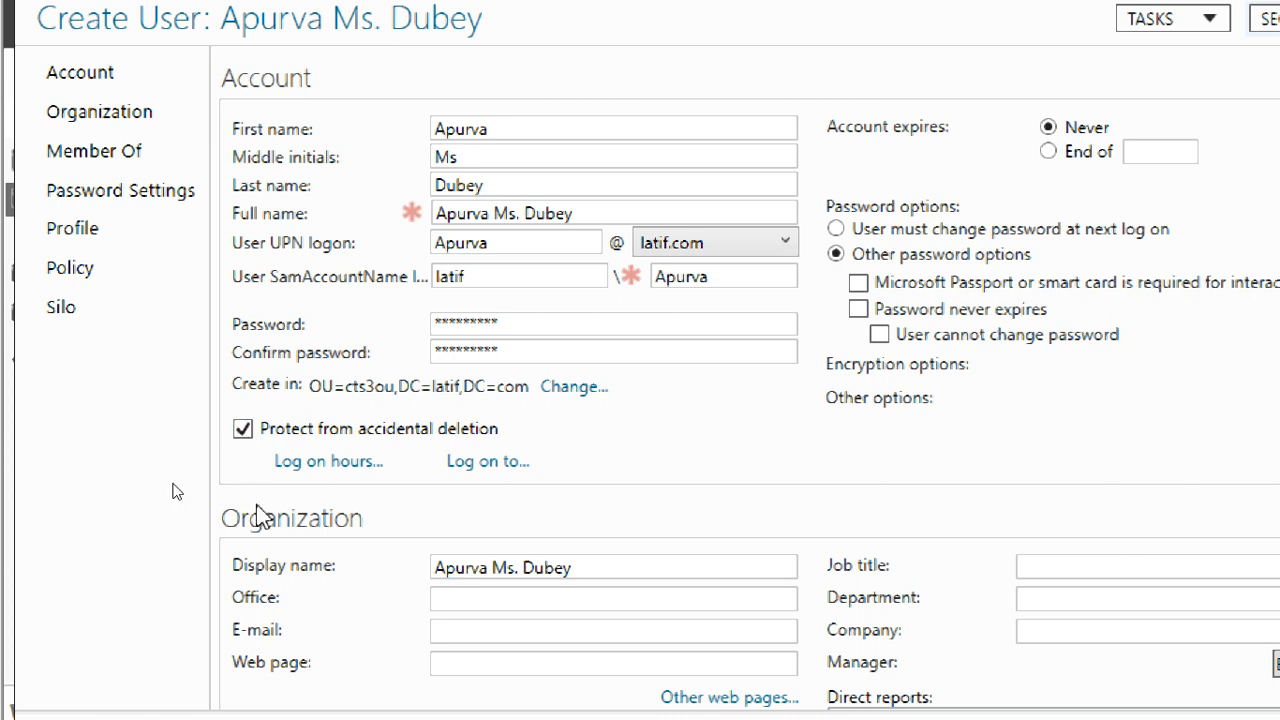
left_click(245, 431)
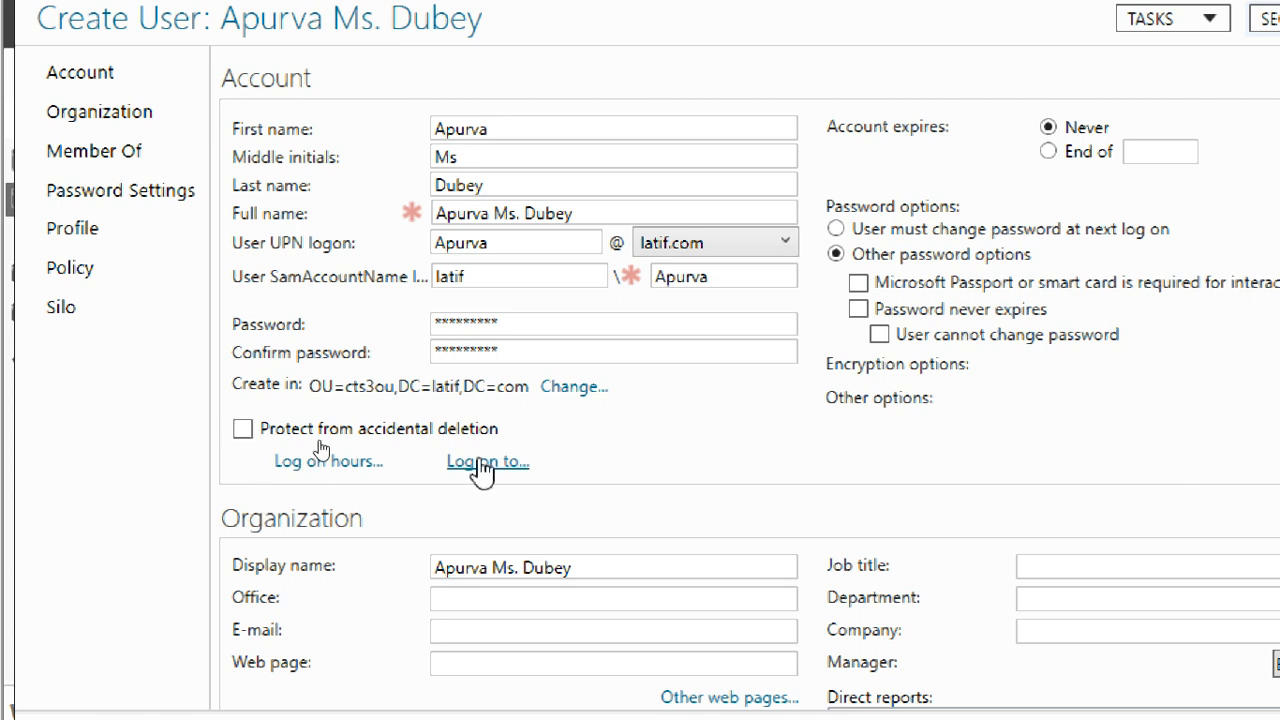
left_click(244, 429)
left_click(243, 430)
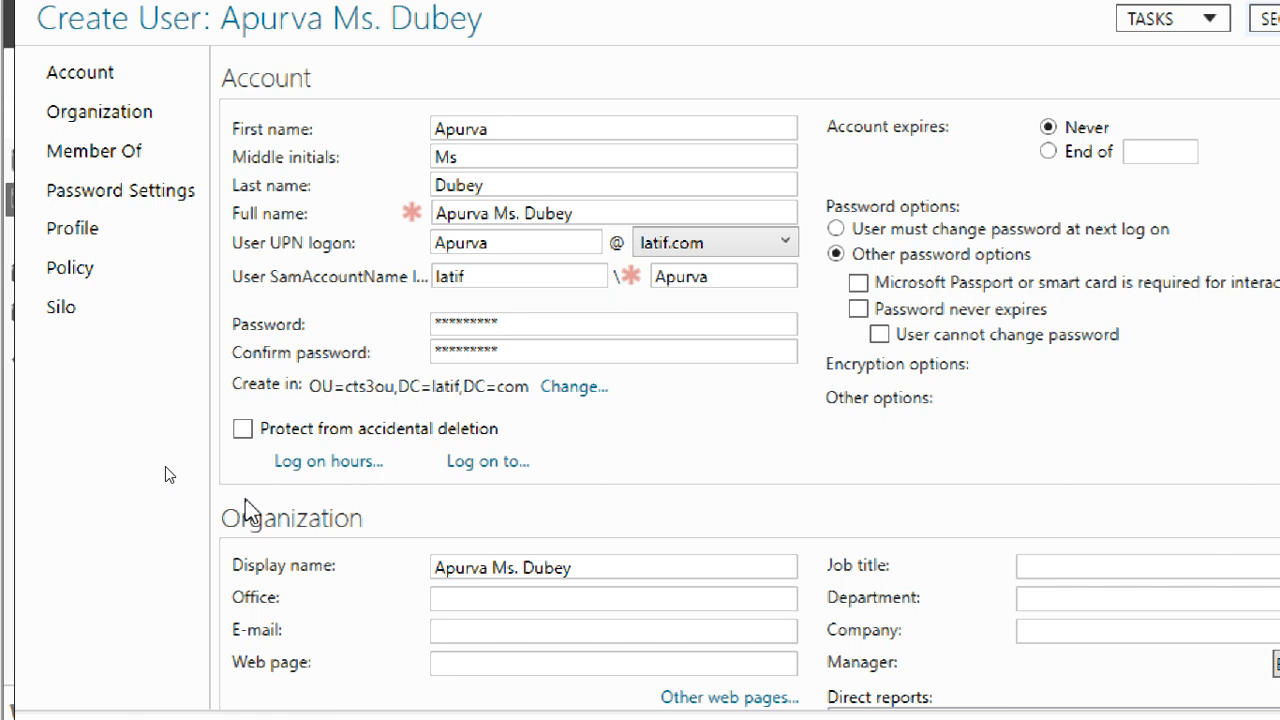
left_click(522, 463)
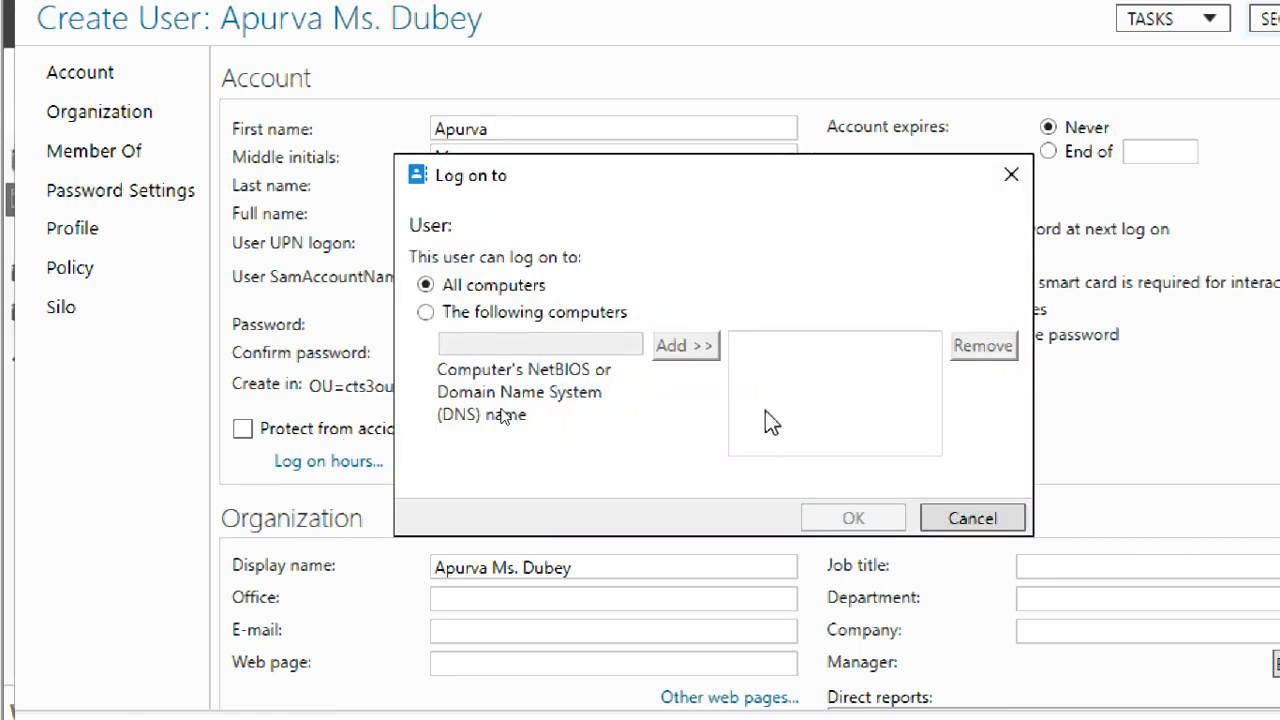
Keep logon allowed from all computers, cancel Log on to, and open the Log on hours schedule
left_click(575, 314)
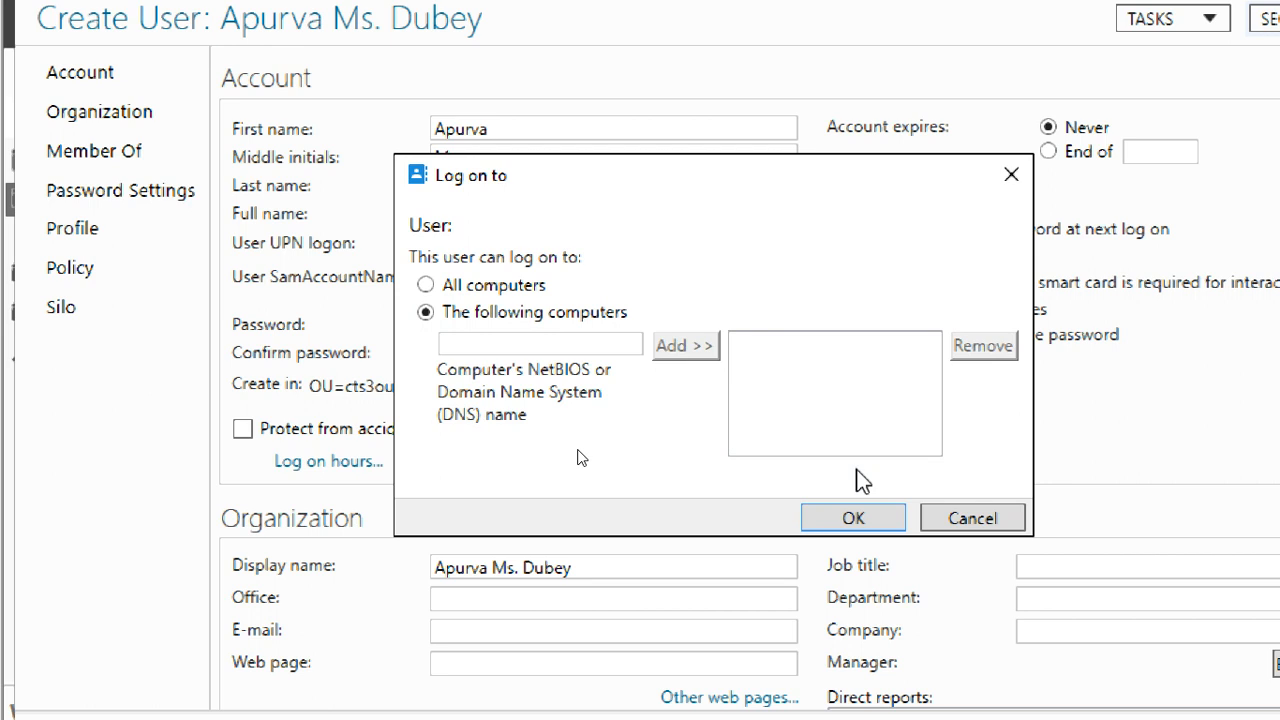
left_click(535, 288)
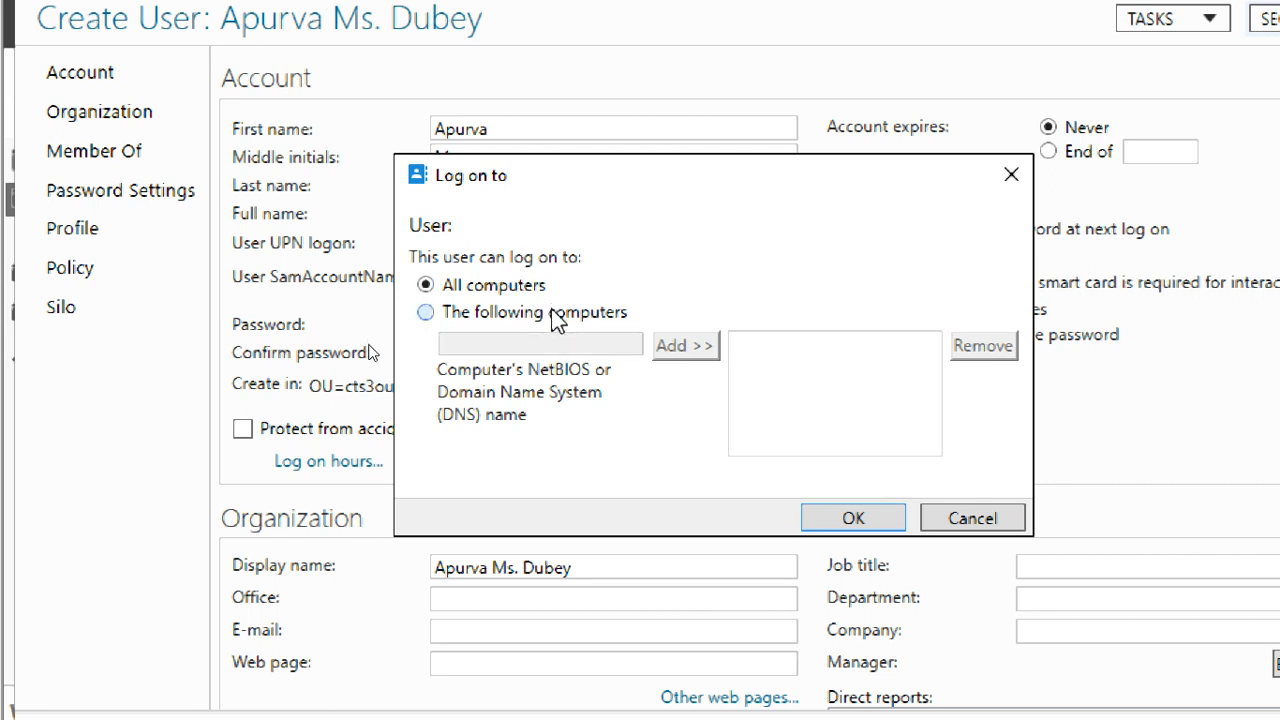
left_click(551, 310)
left_click(537, 293)
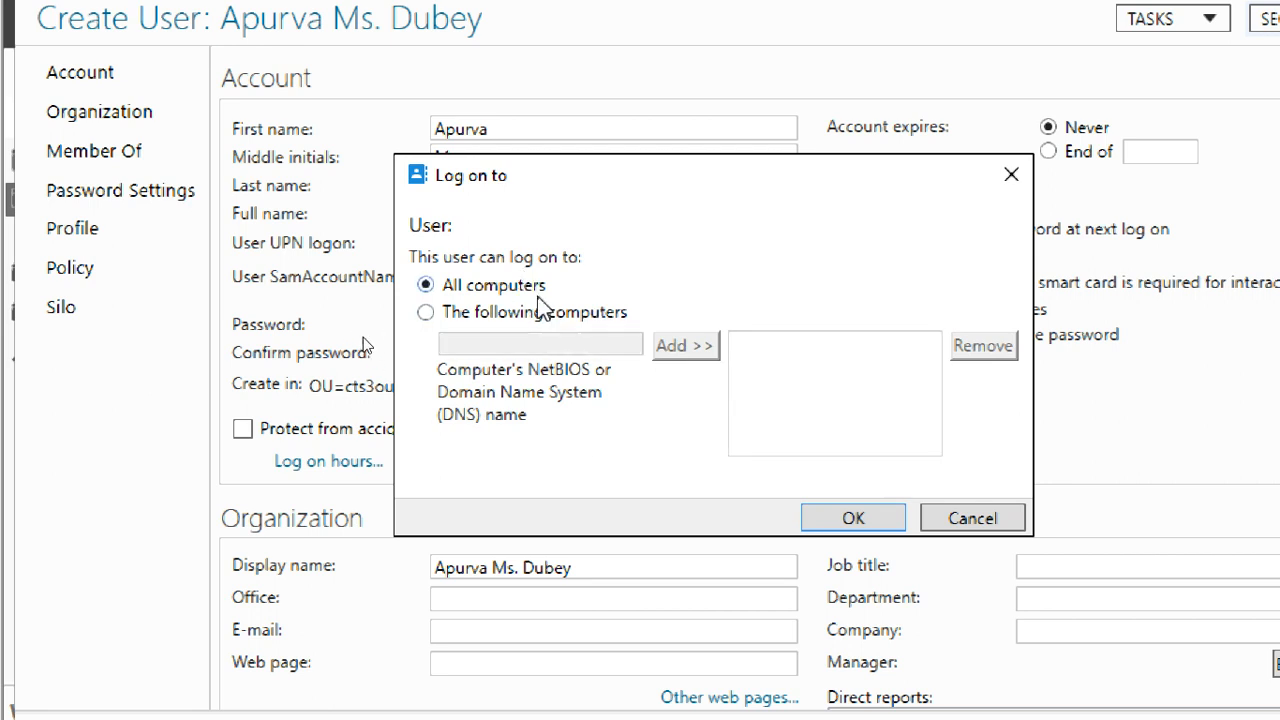
left_click(973, 520)
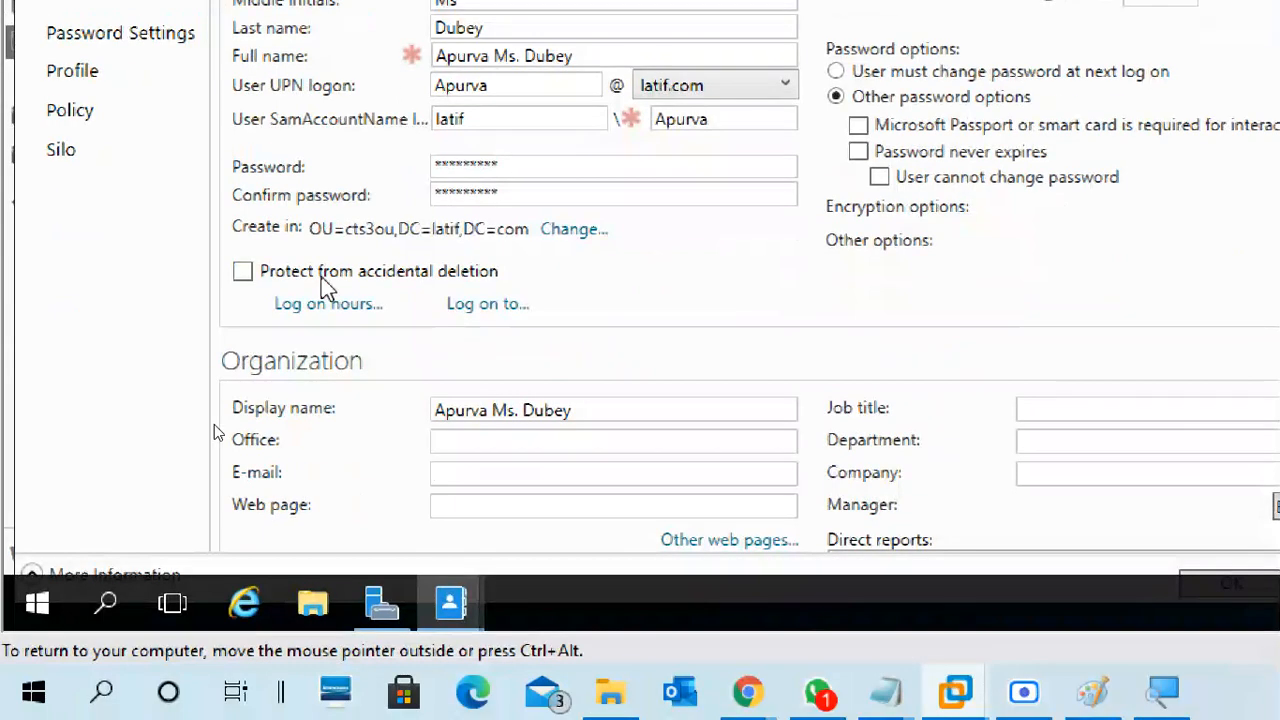
left_click(329, 305)
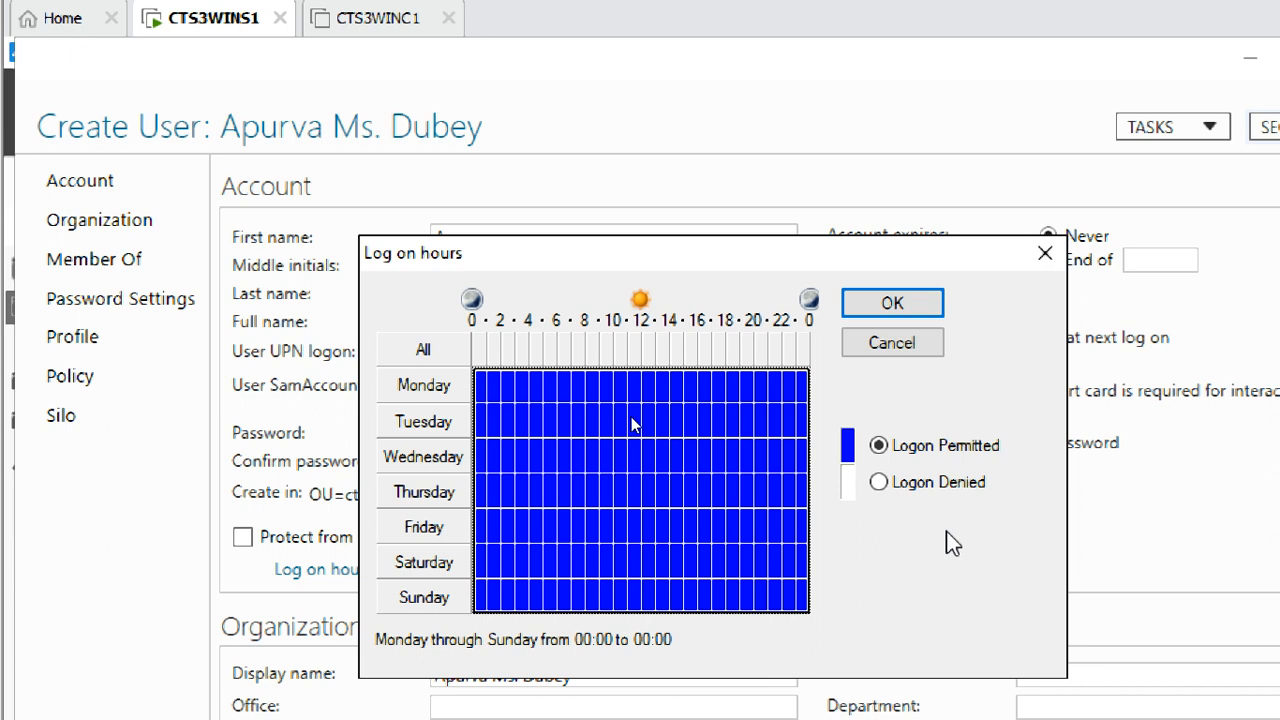
Toggle deny/permit for all hours, select Monday–Friday 09:00–18:00, and close the hours dialog
left_click(968, 488)
left_click(952, 454)
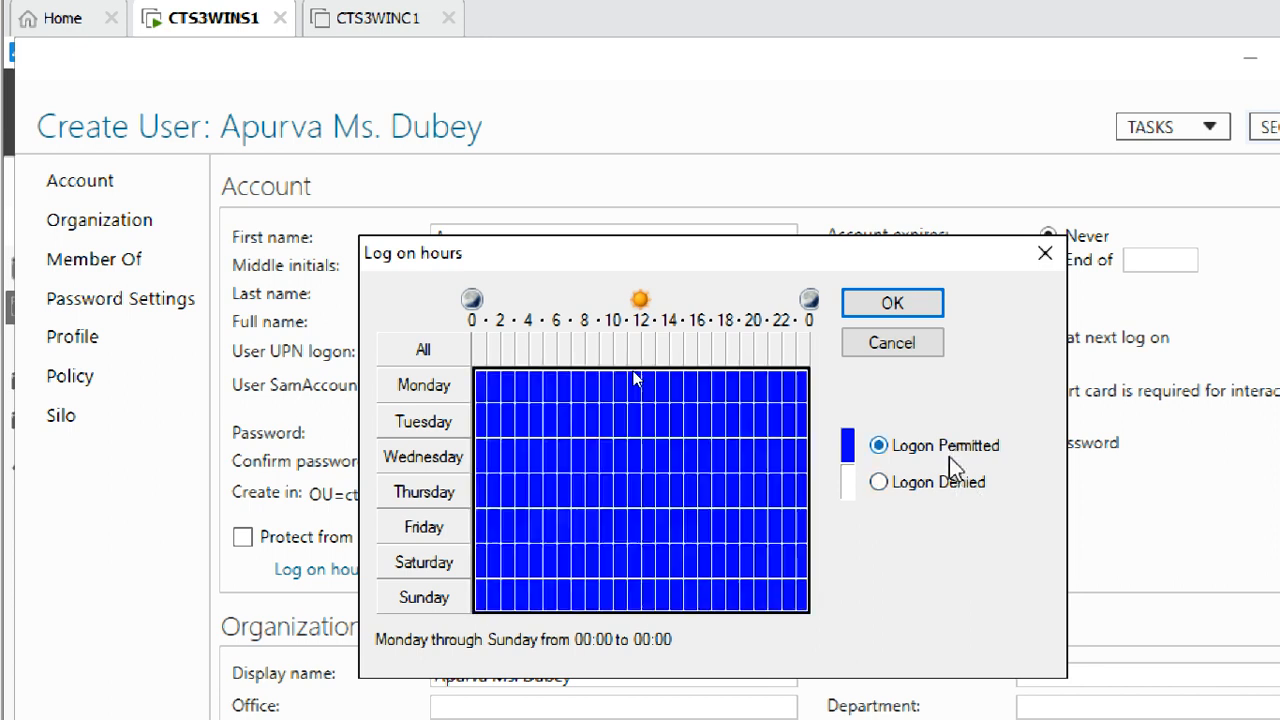
left_click(962, 488)
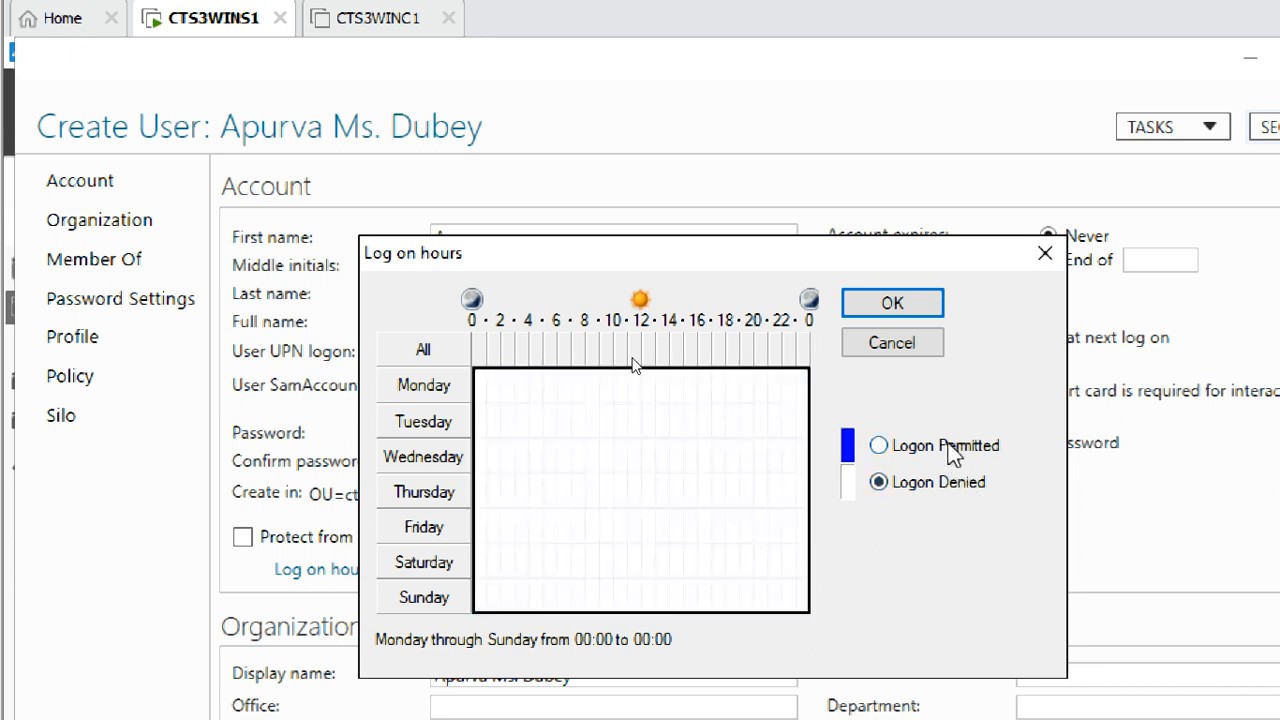
left_click(941, 453)
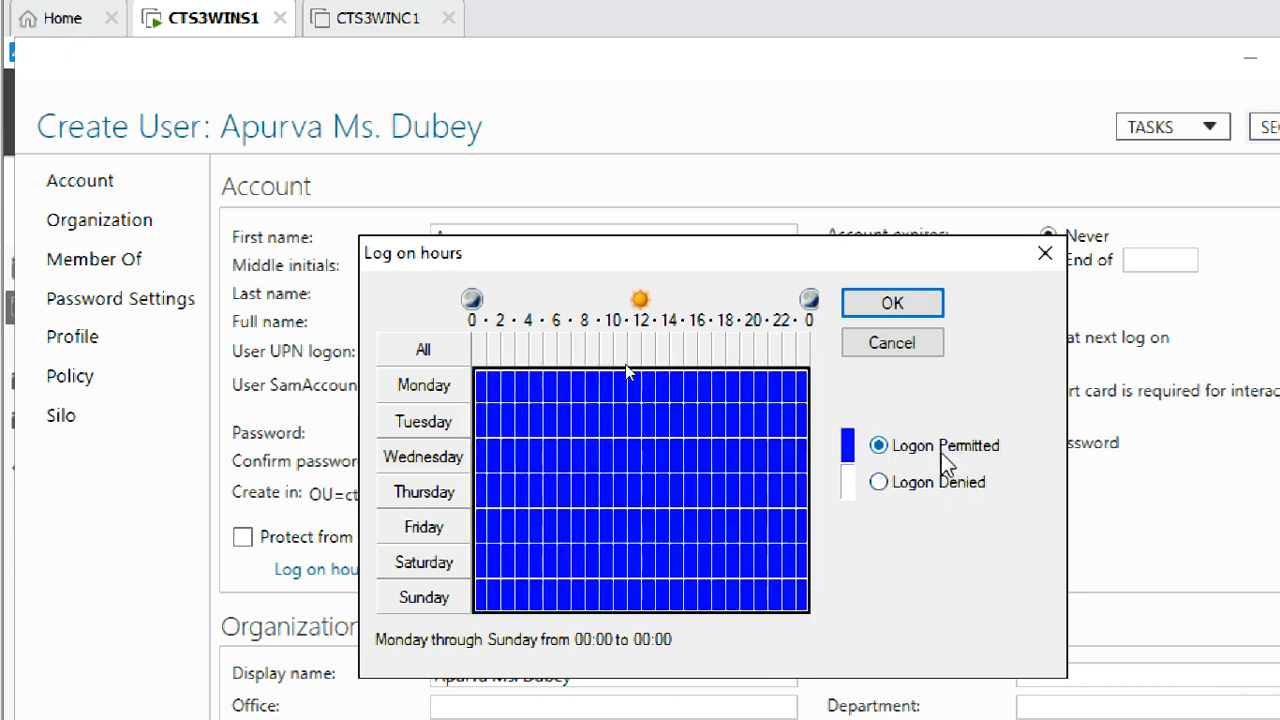
left_click(604, 415)
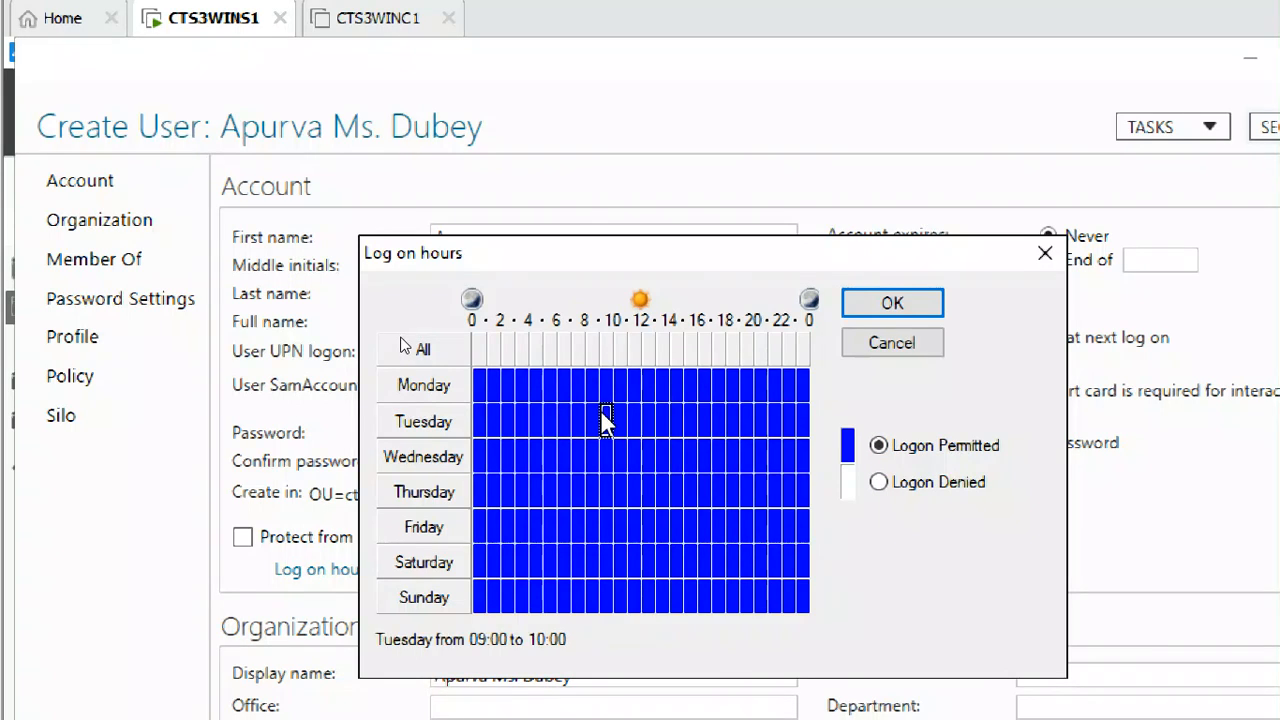
left_click(605, 386)
left_click_drag(605, 390, 722, 532)
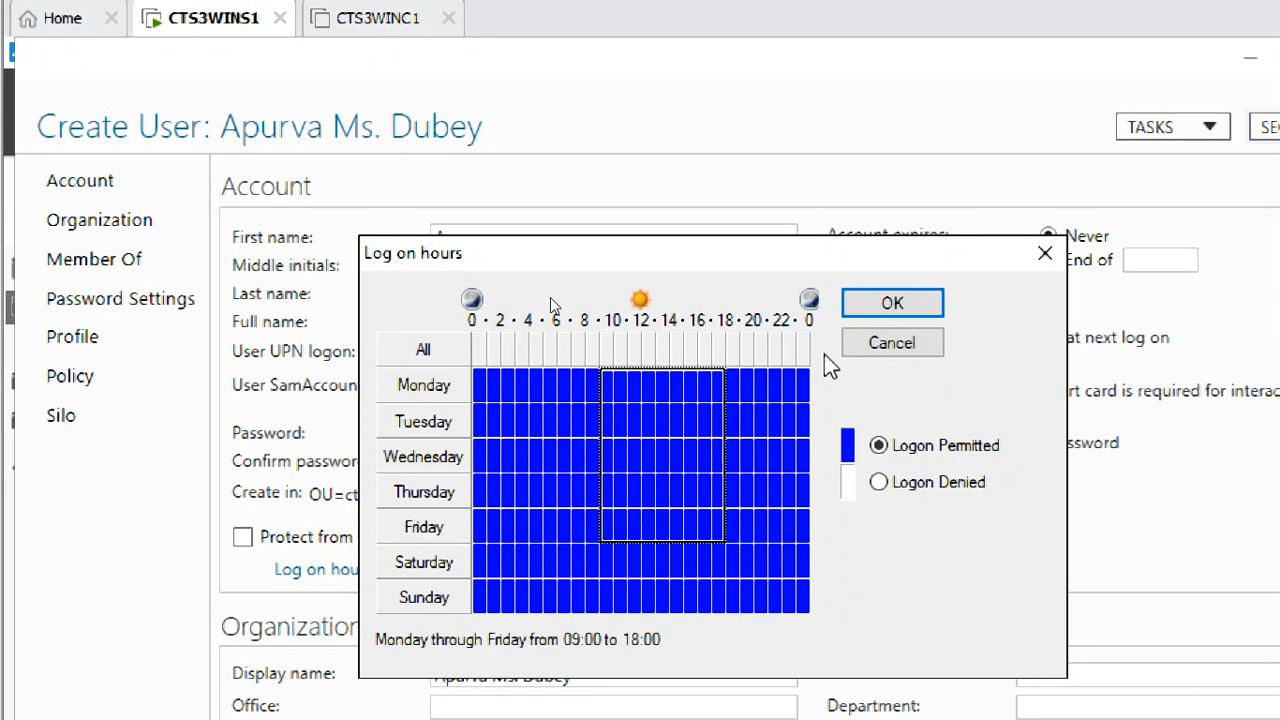
left_click(892, 303)
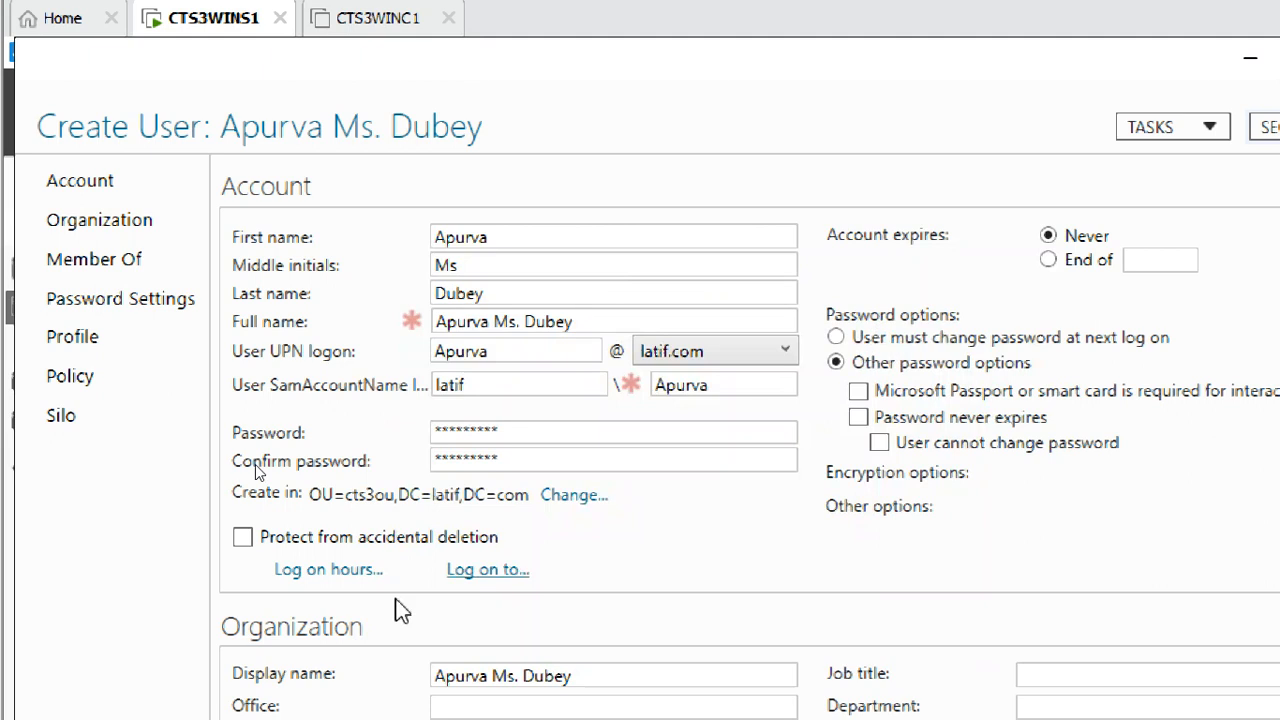
Reopen Log on hours, deny every hour, then permit the Monday–Friday 09:00–17:00 block
left_click(318, 569)
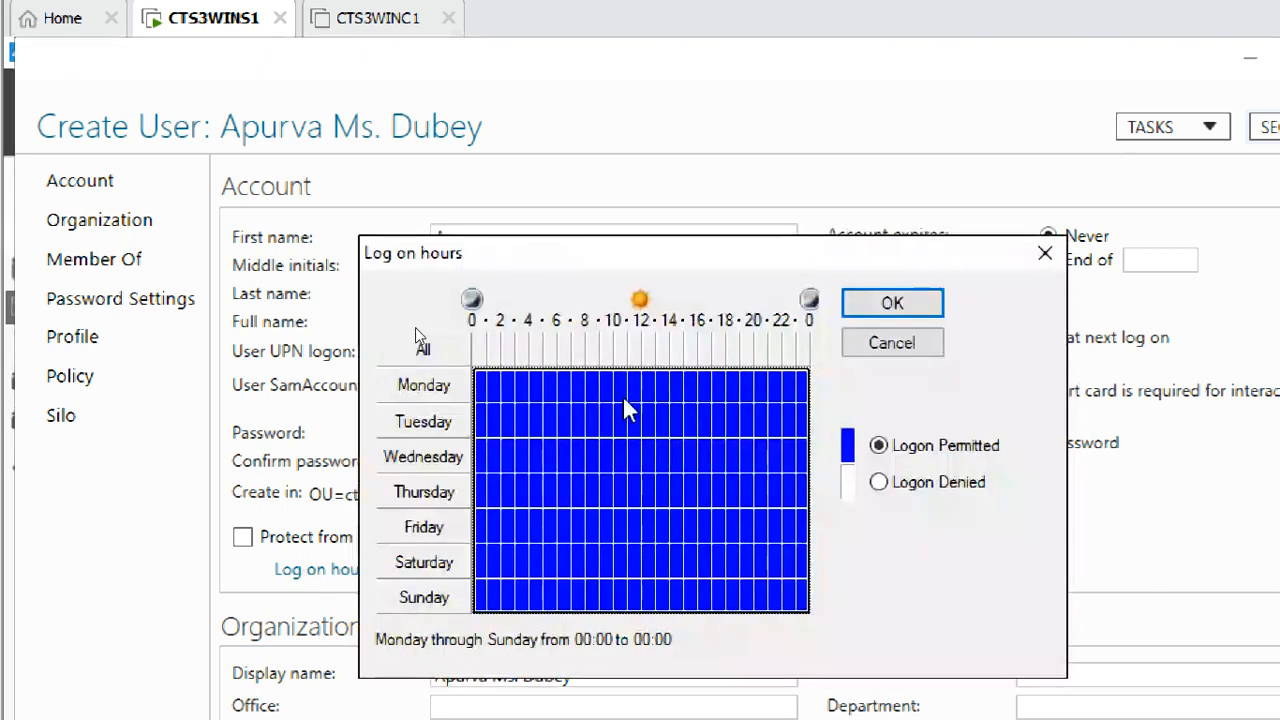
left_click(878, 483)
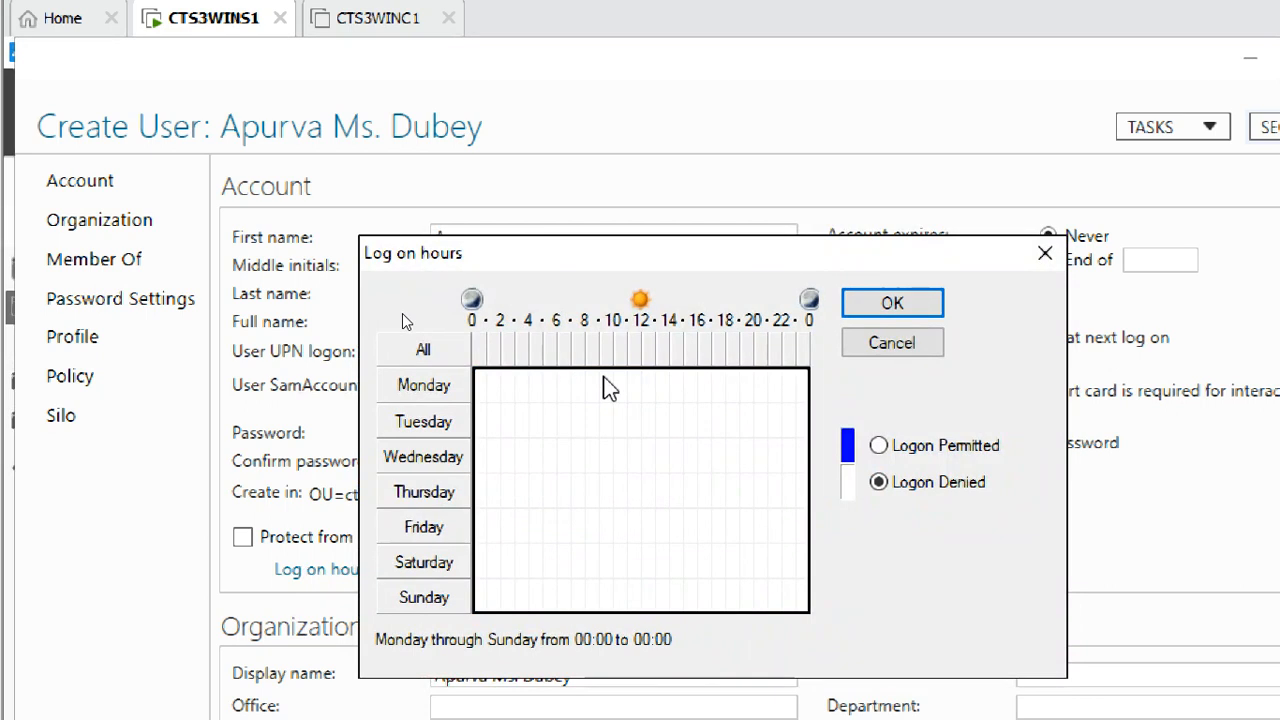
left_click_drag(610, 388, 708, 521)
left_click(878, 445)
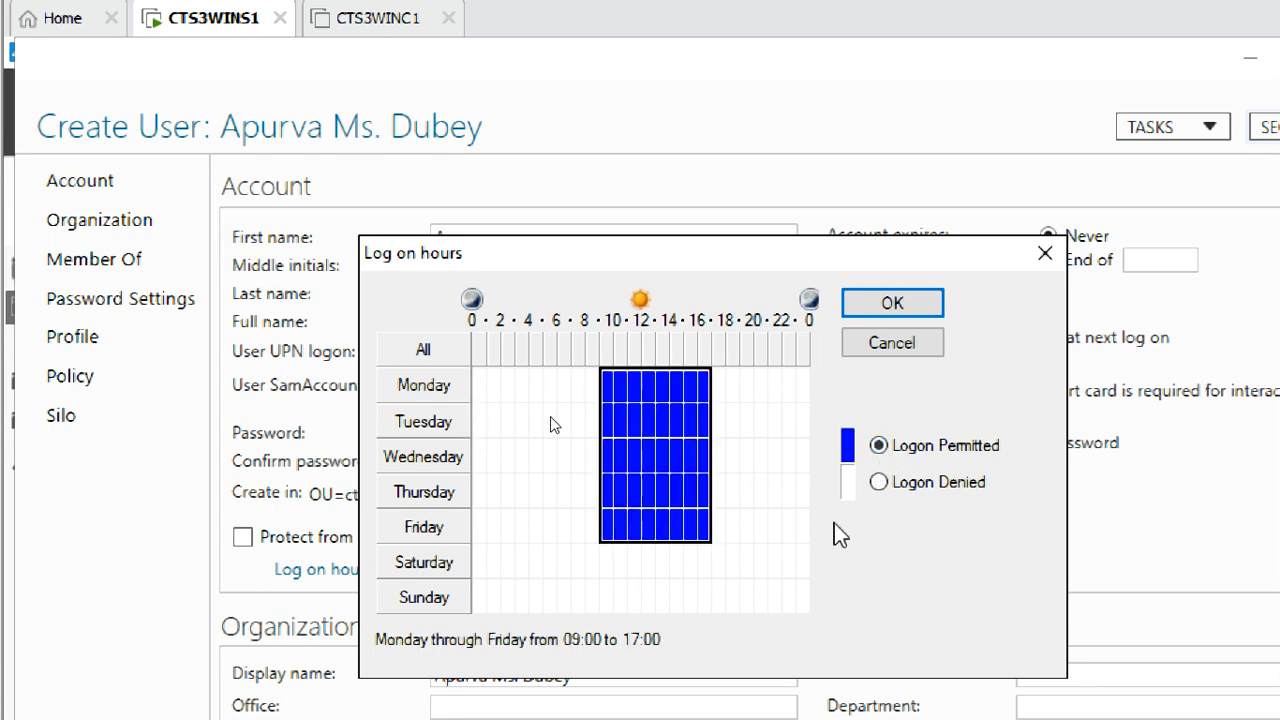
left_click_drag(720, 590, 716, 566)
left_click(565, 525)
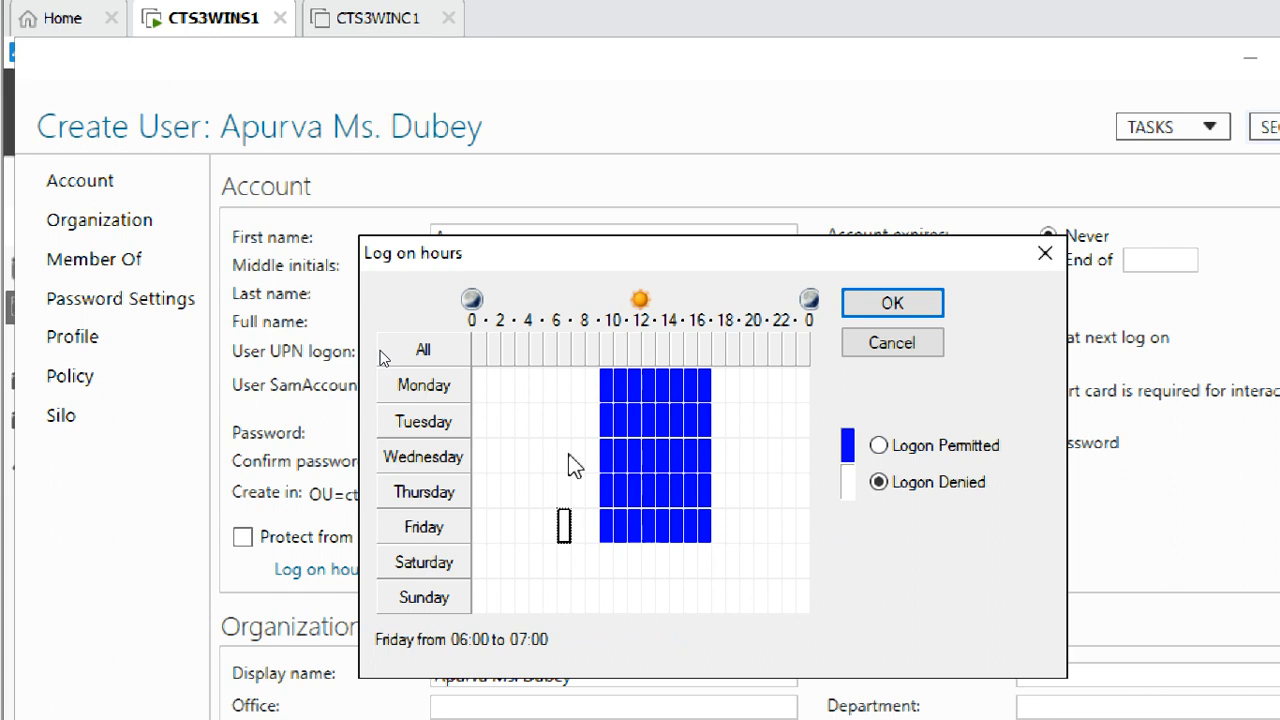
left_click(617, 382)
left_click_drag(614, 392, 608, 393)
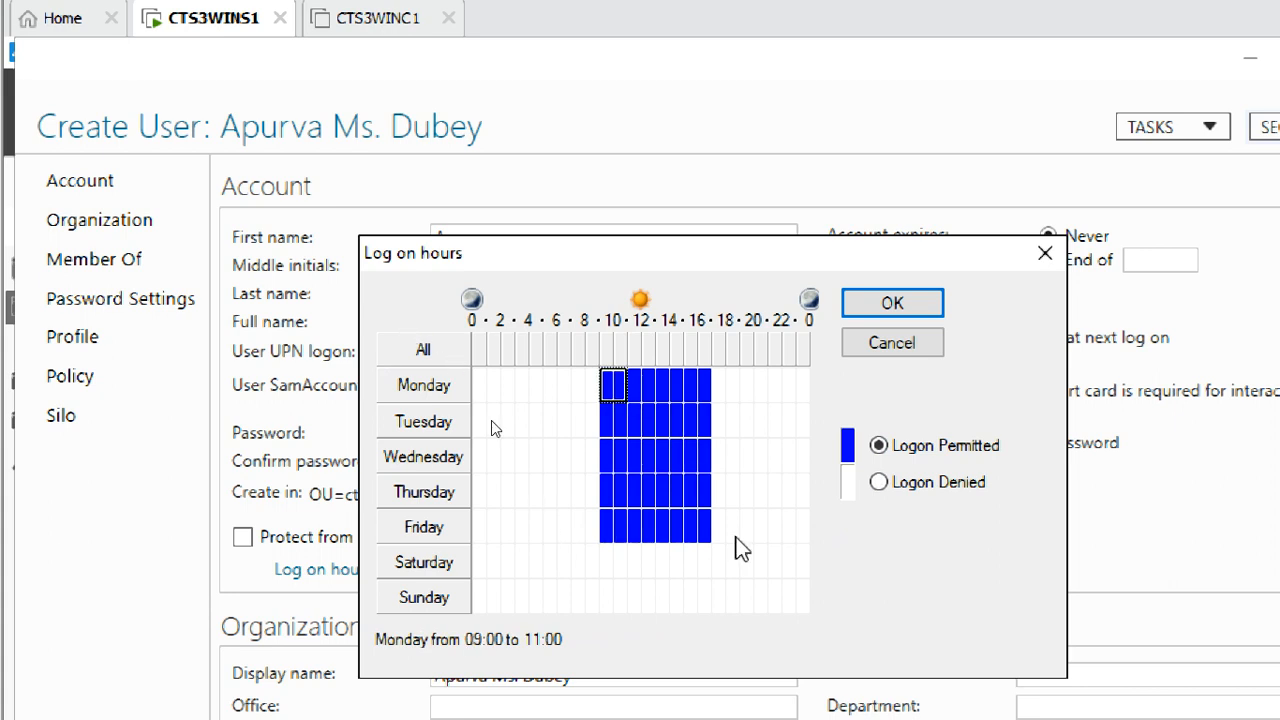
Adjust individual slots, permitting then denying the Monday–Friday 17:00–18:00 hours
left_click(702, 515)
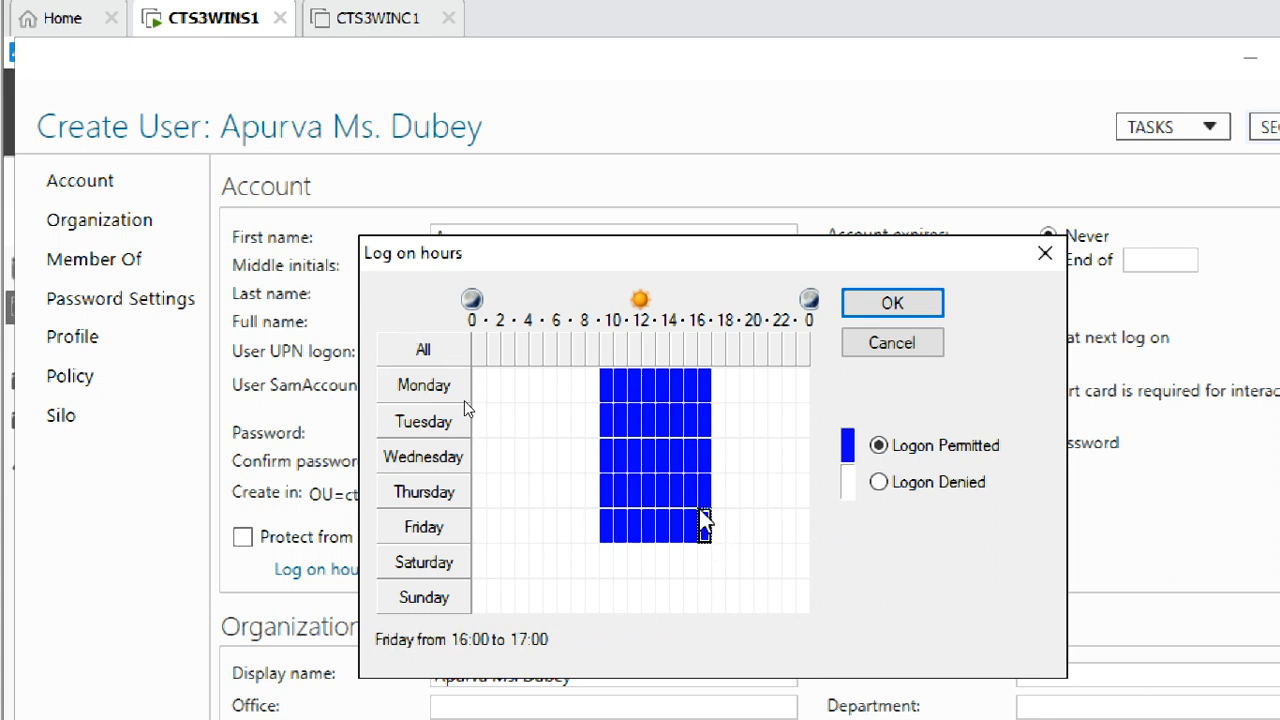
left_click(605, 384)
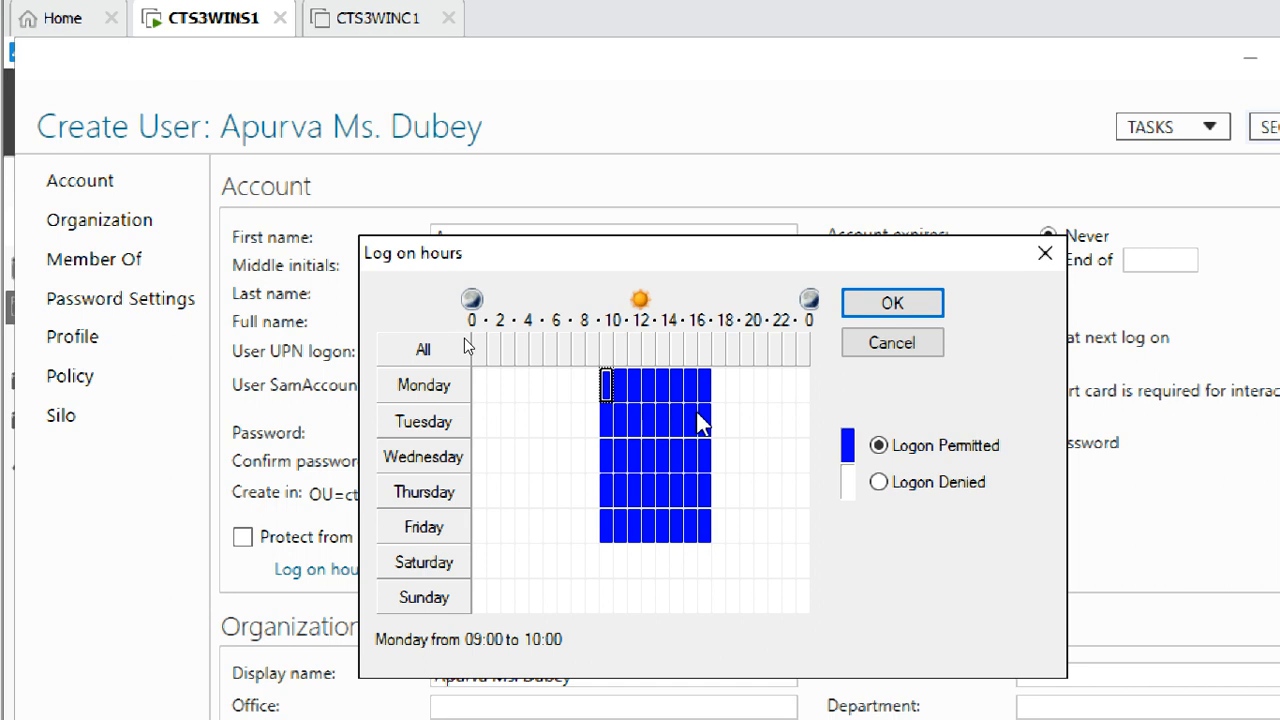
left_click(705, 386)
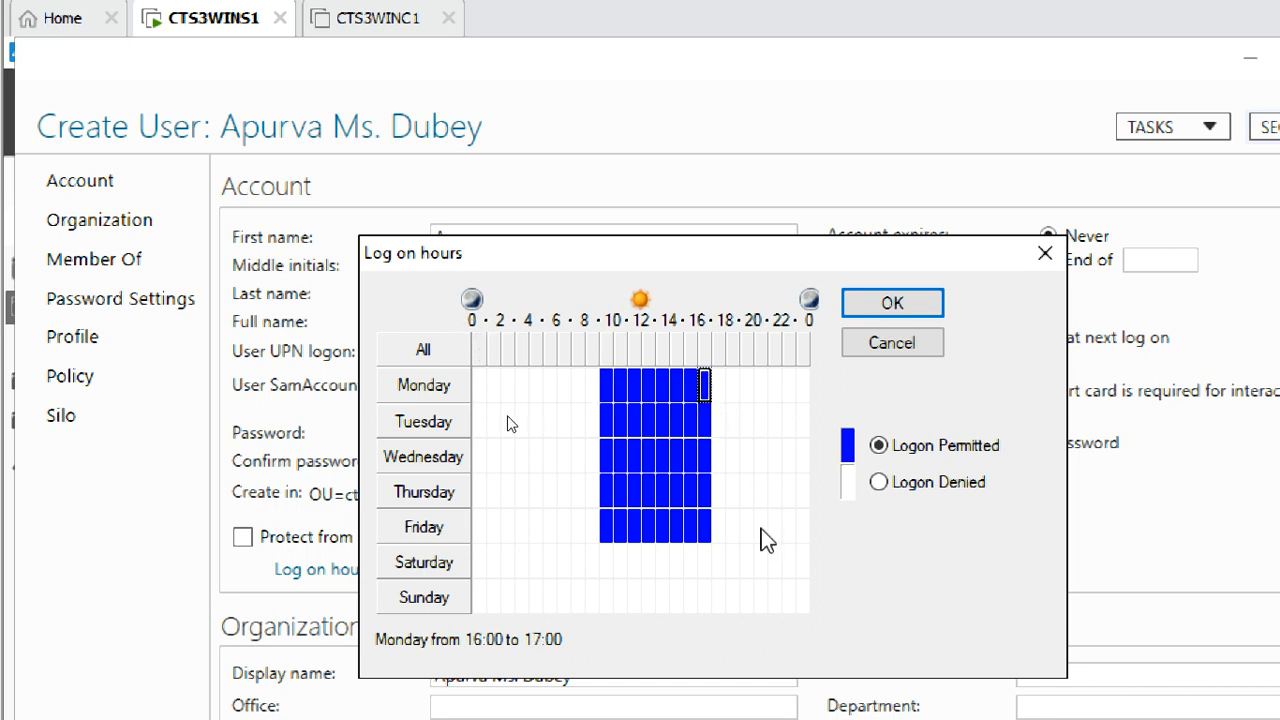
left_click_drag(703, 380, 728, 531)
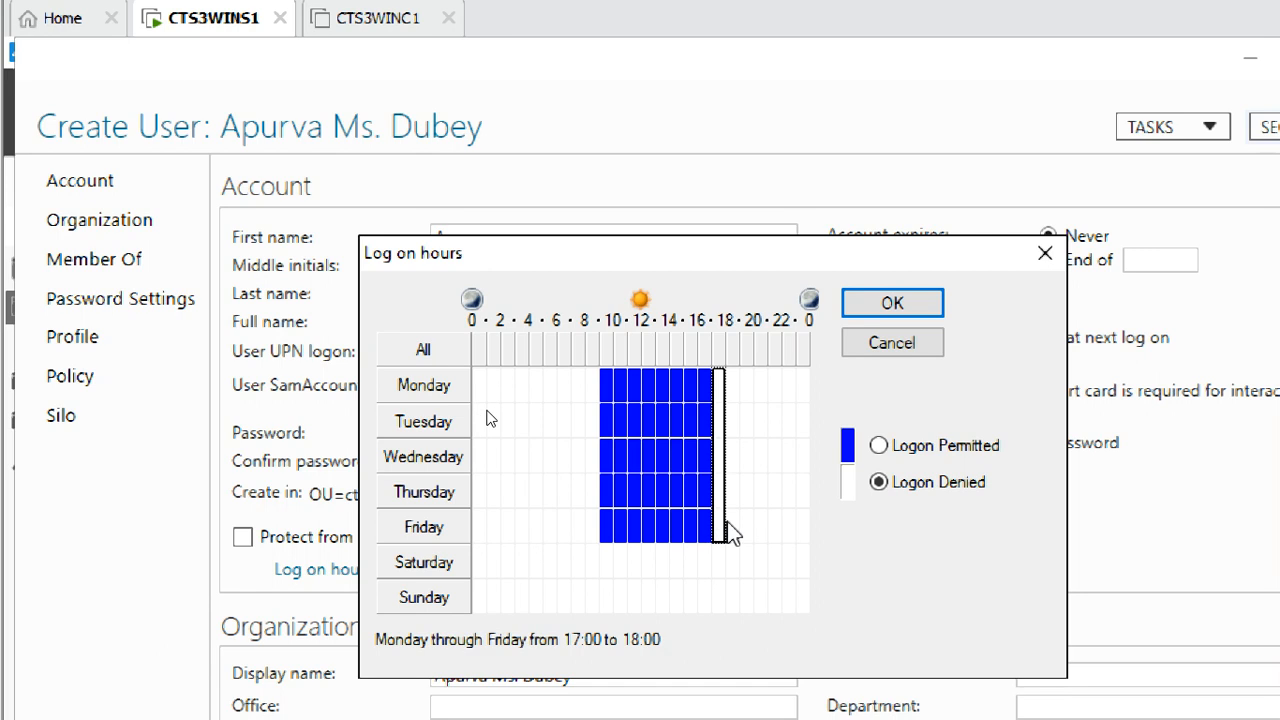
left_click(879, 446)
left_click(878, 482)
left_click(732, 455)
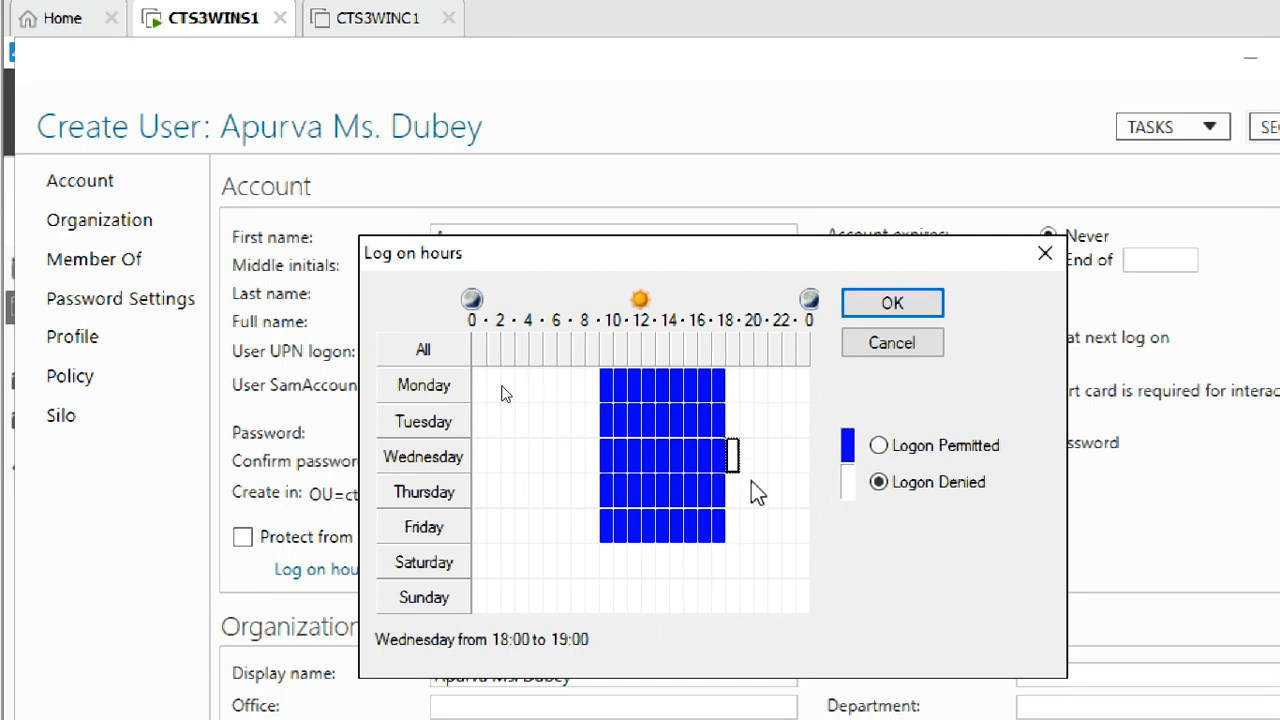
left_click(734, 527)
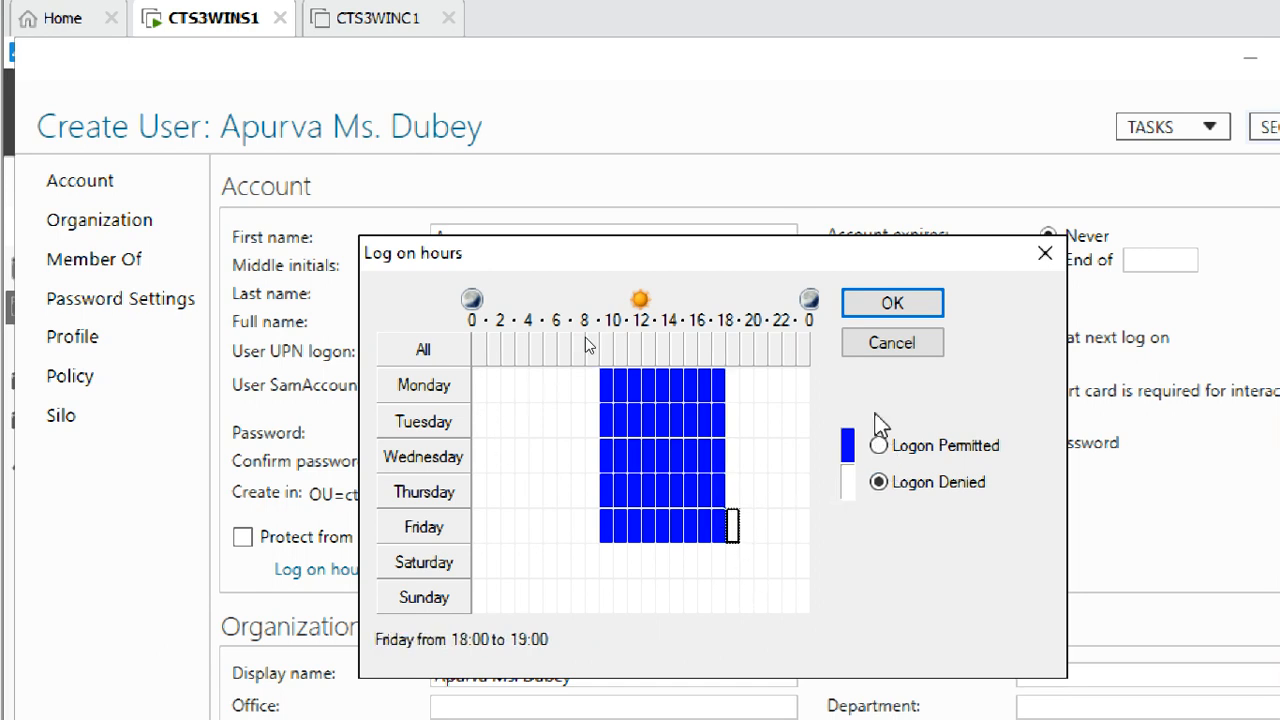
Discard the logon hours changes and set Office to Kolkatha, replacing Pune
left_click(891, 343)
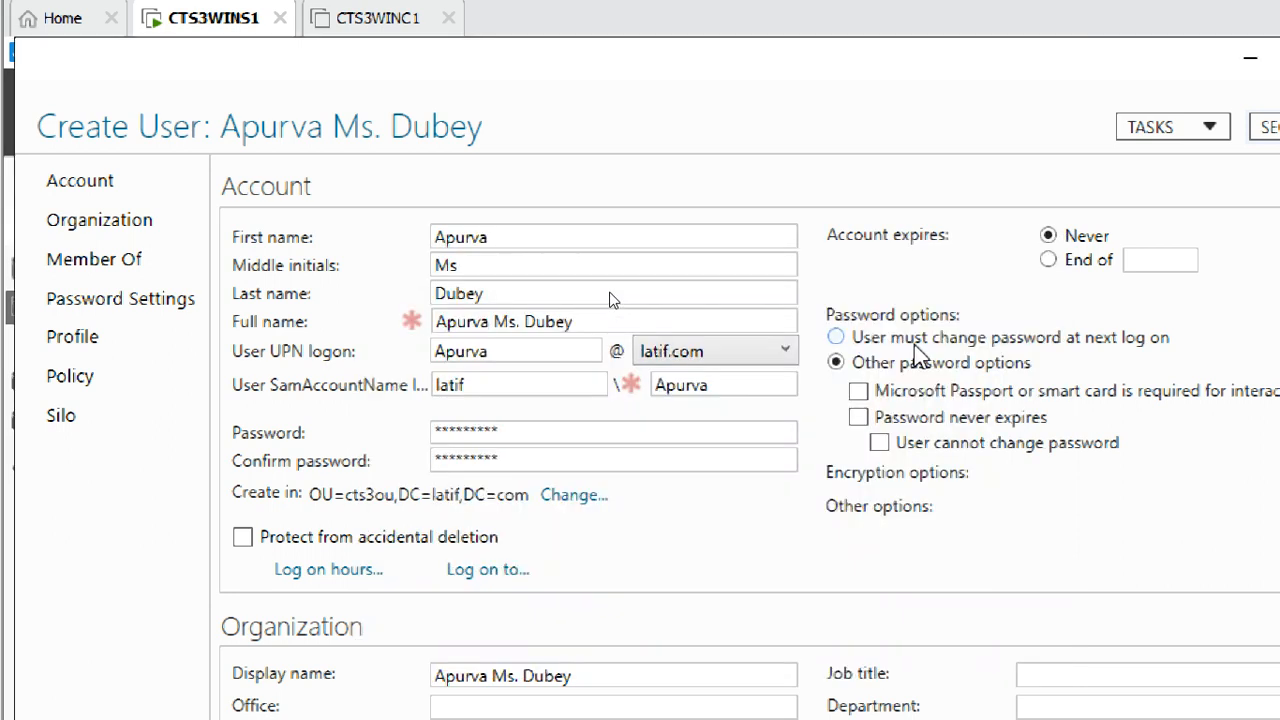
scroll(664, 305, "down", 5)
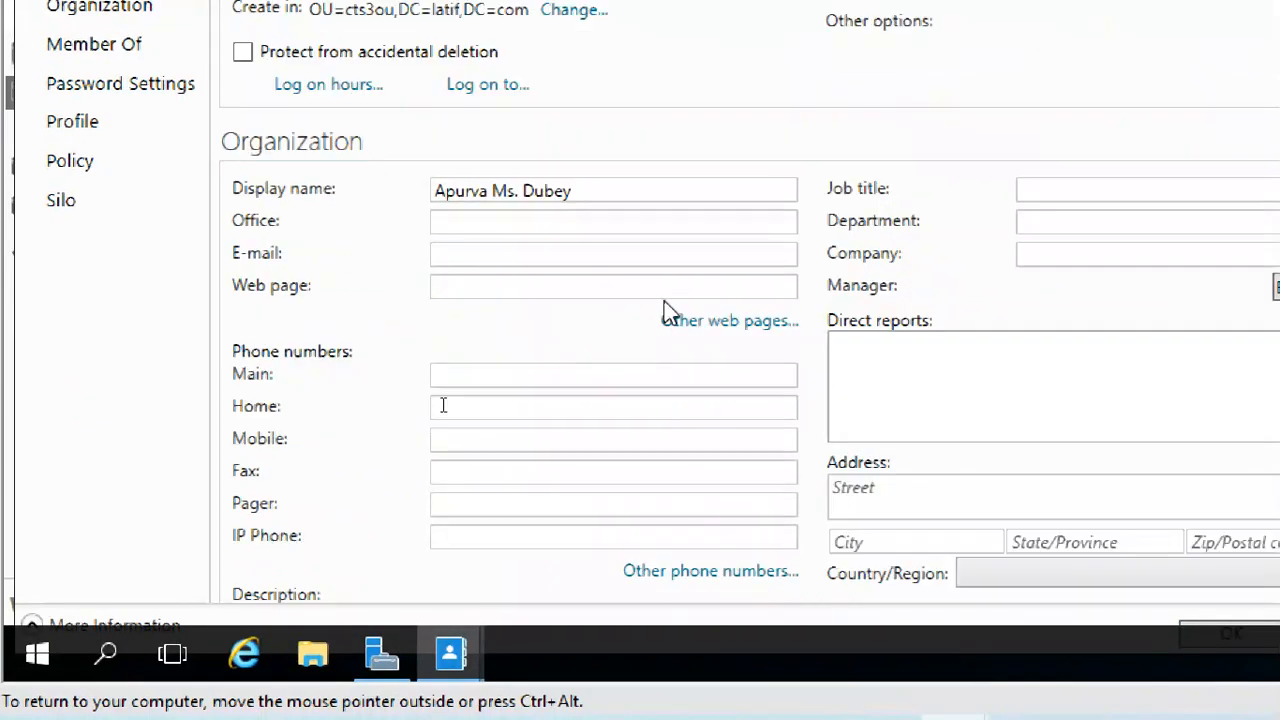
left_click(461, 228)
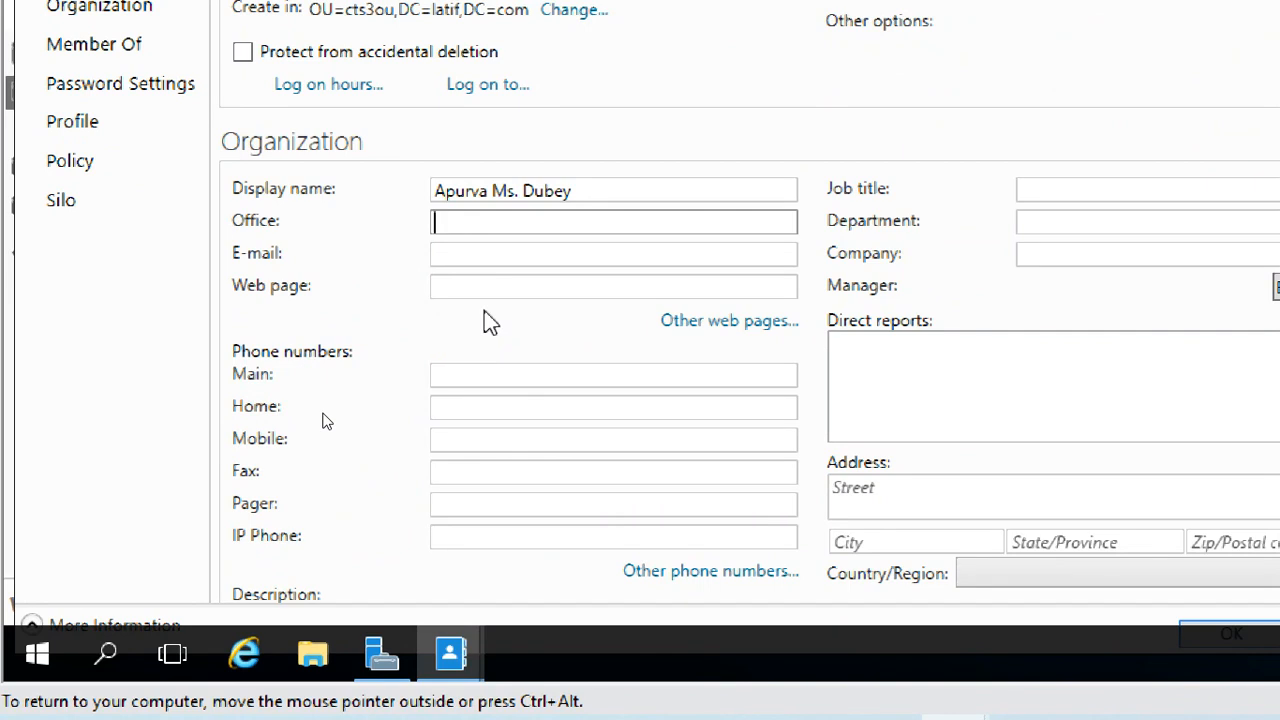
type("Pune")
left_click_drag(483, 230, 337, 233)
type("Kolkatha")
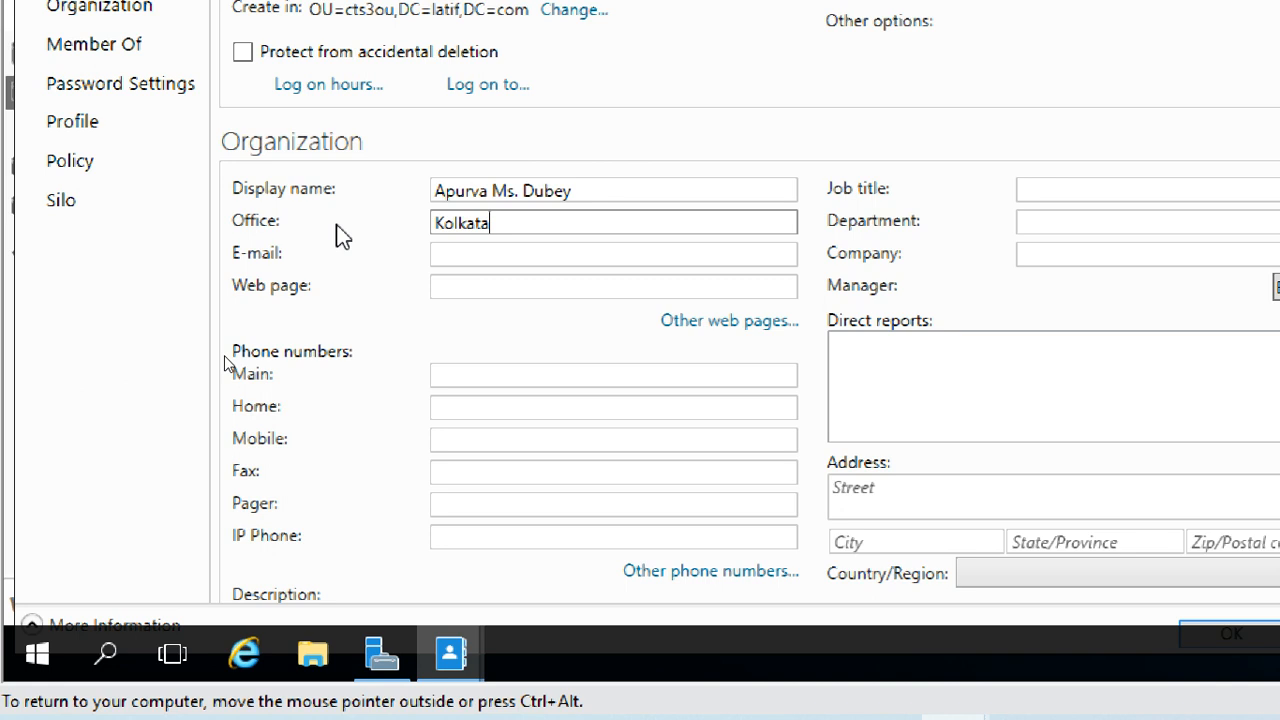
Enter the user's e-mail address, job title PAT and department ITIS
left_click(457, 257)
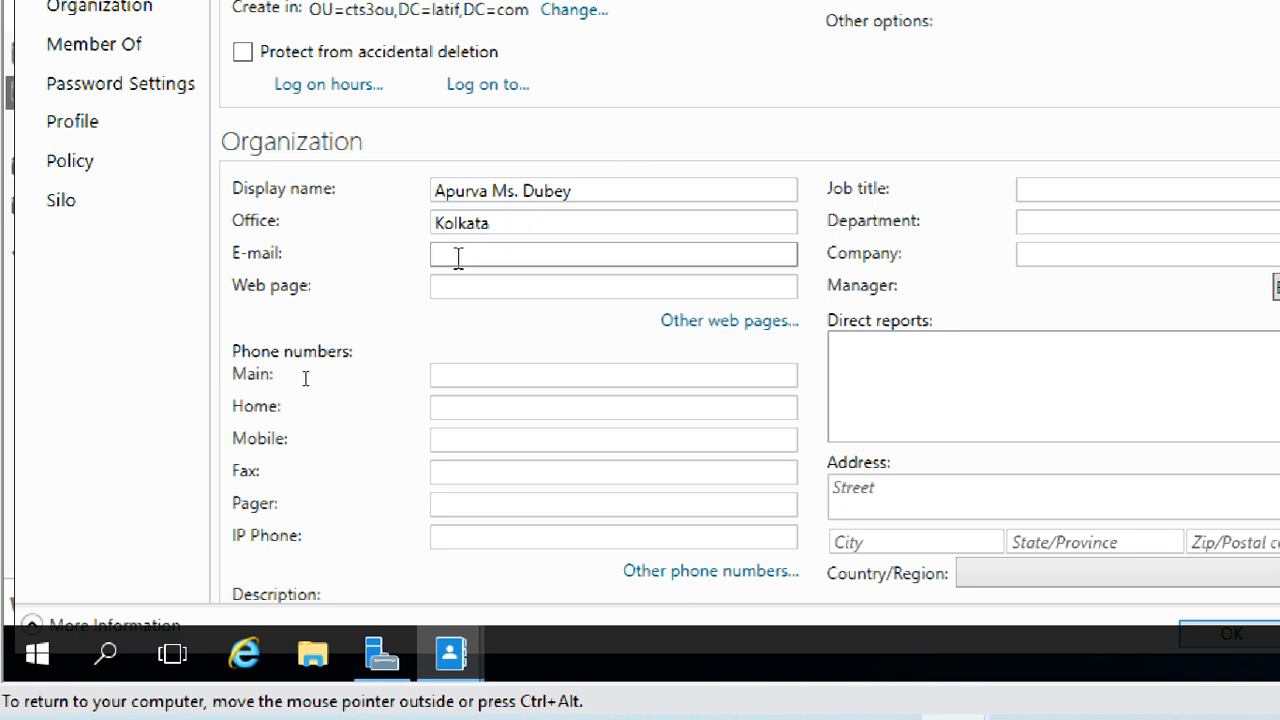
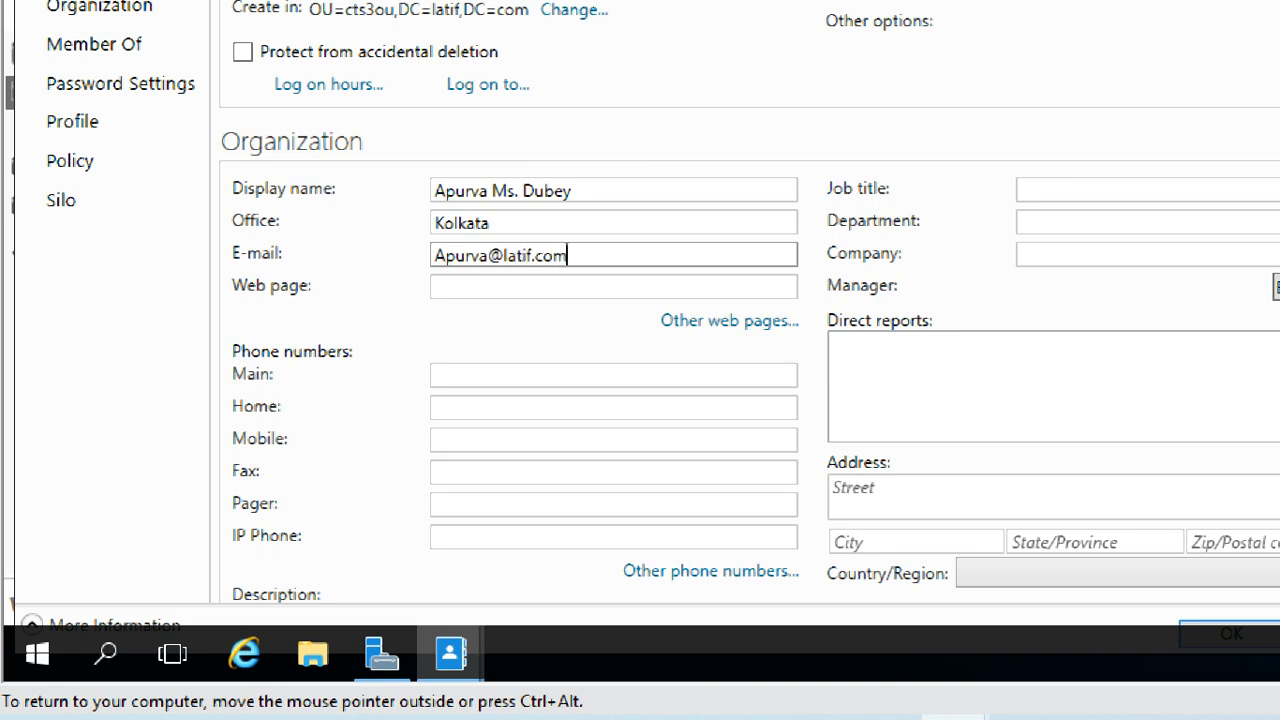
left_click(514, 291)
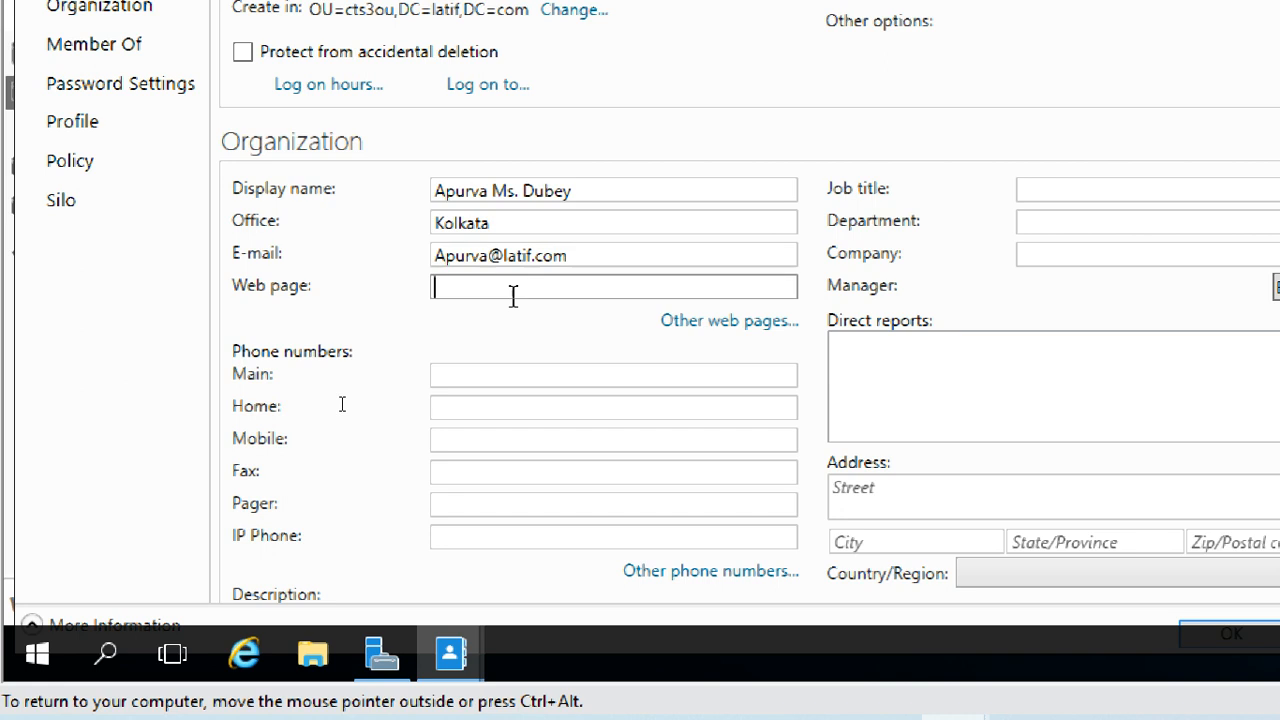
left_click(1094, 191)
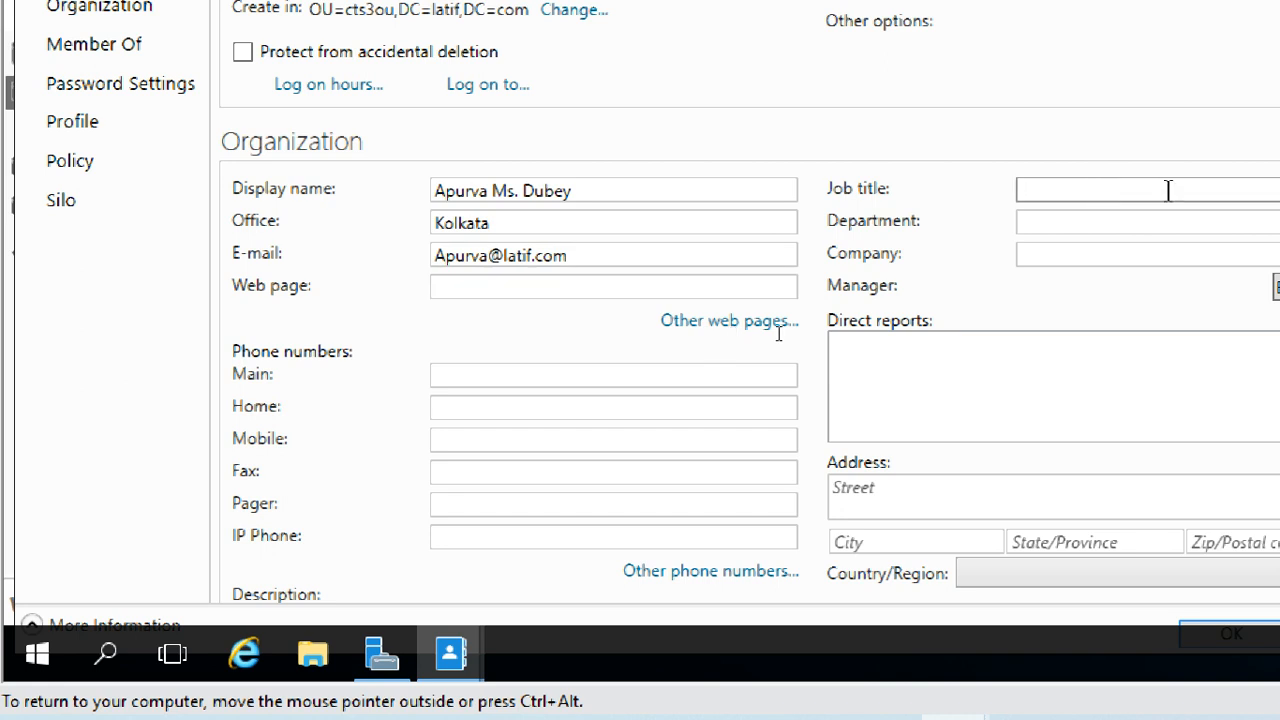
type("PAT")
left_click(1175, 217)
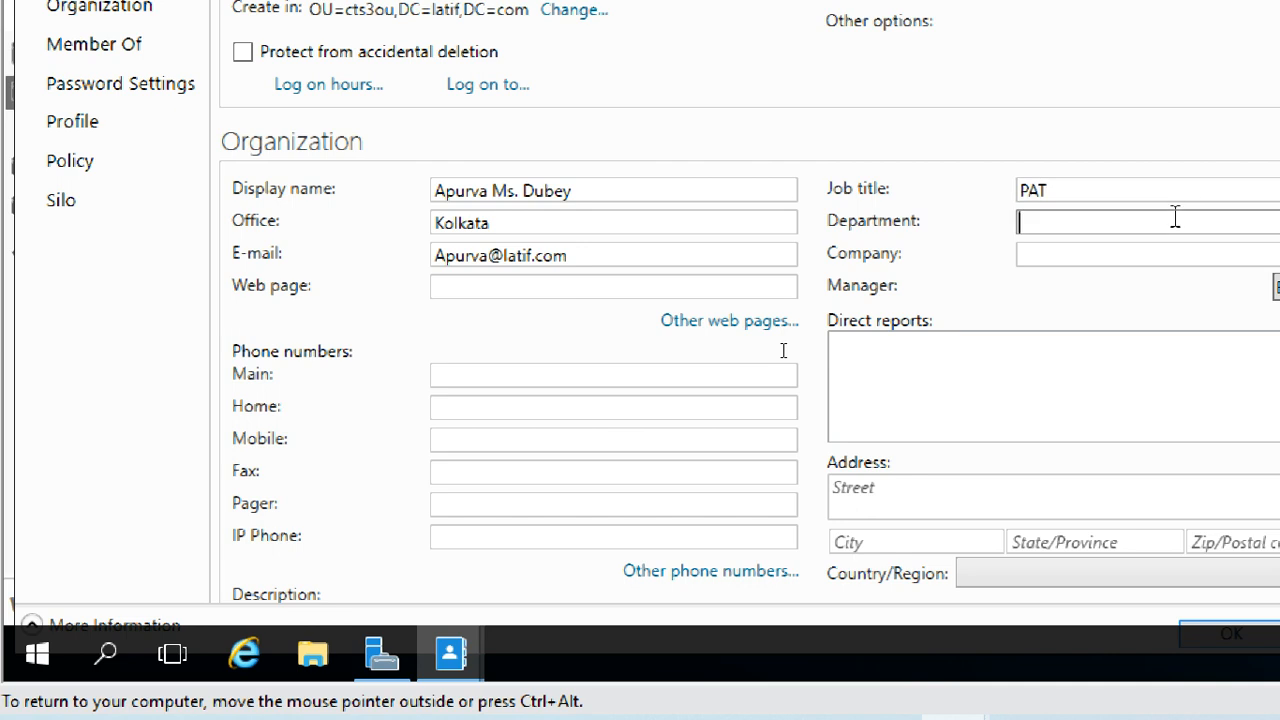
type("ITIS")
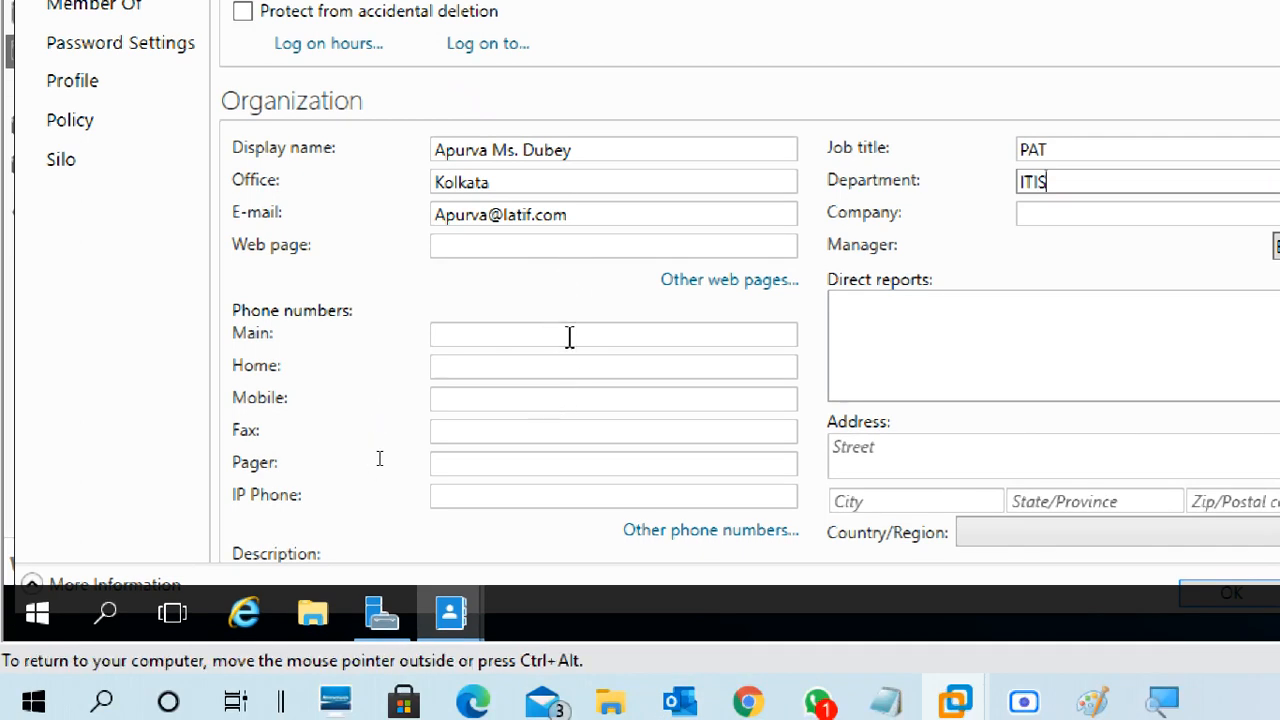
left_click(569, 337)
scroll(596, 404, "down", 2)
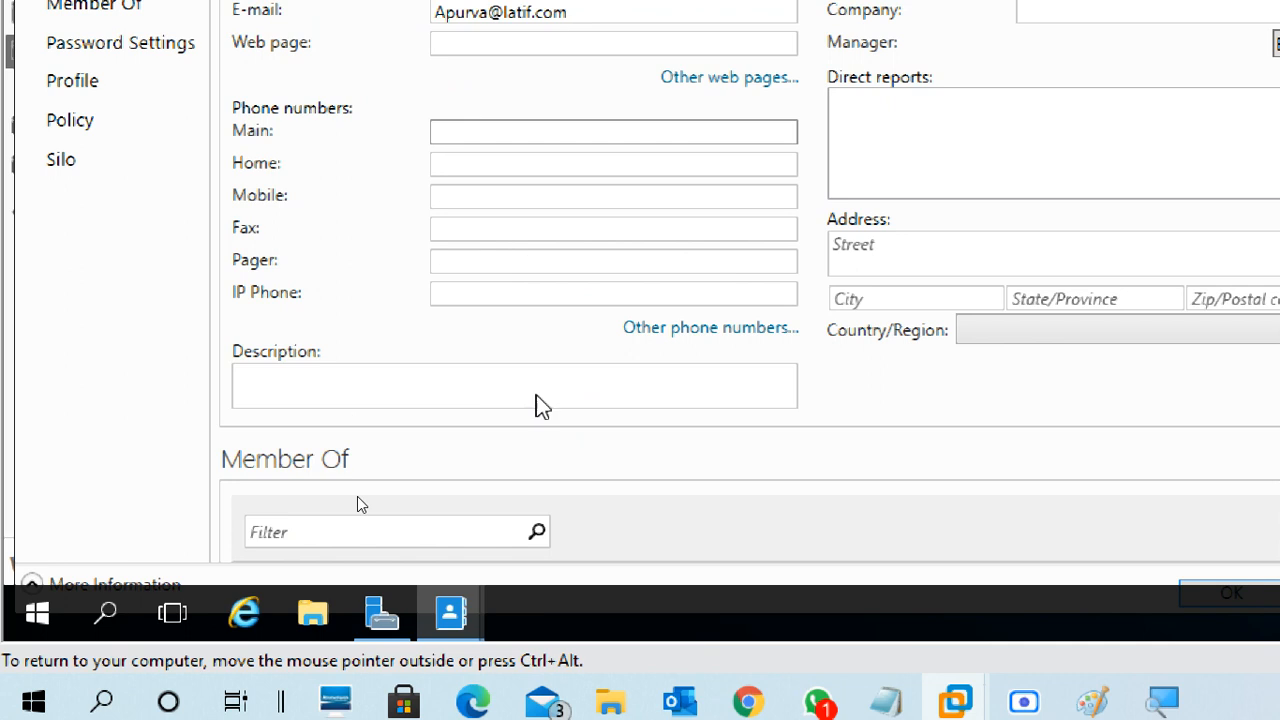
scroll(537, 405, "down", 2)
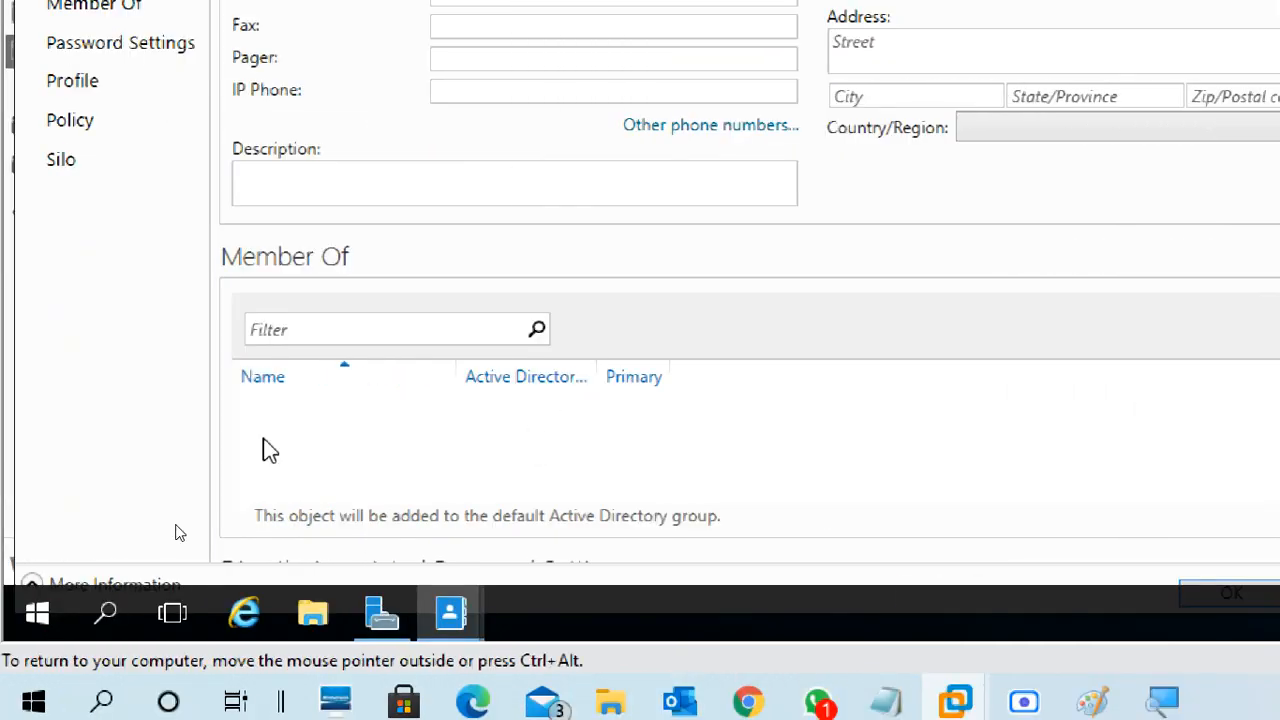
left_click(1038, 703)
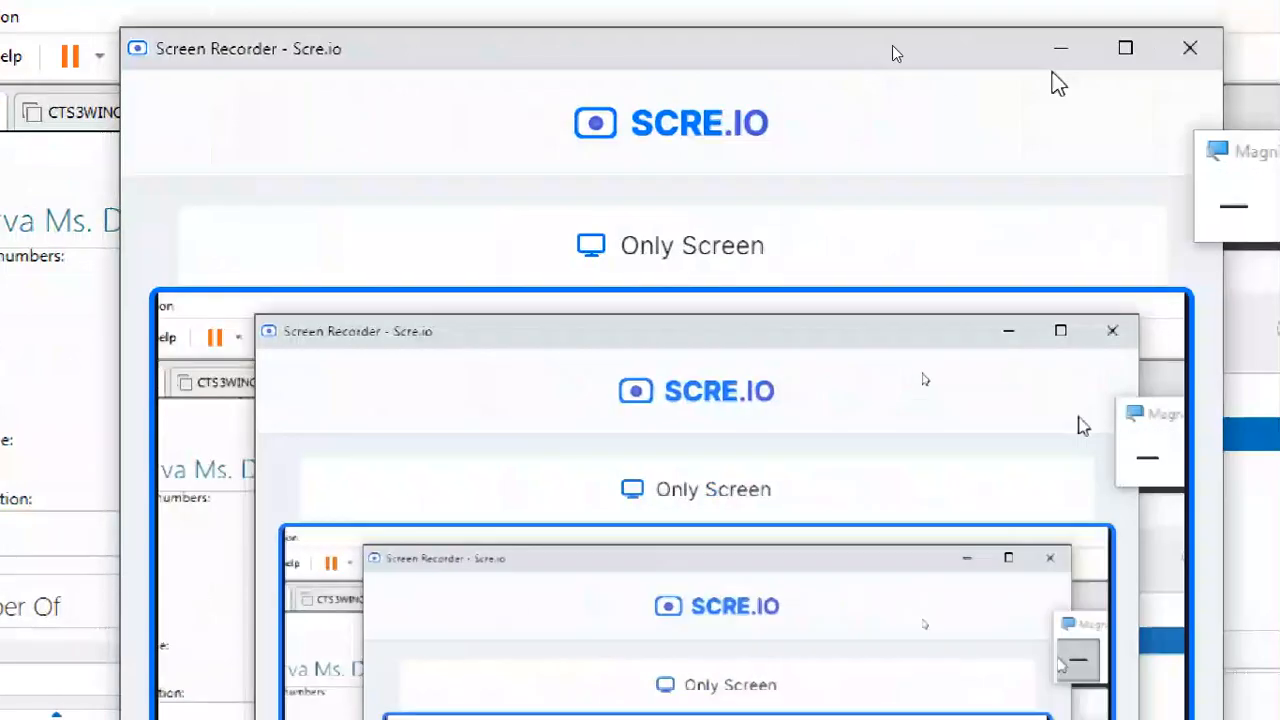
left_click(1060, 47)
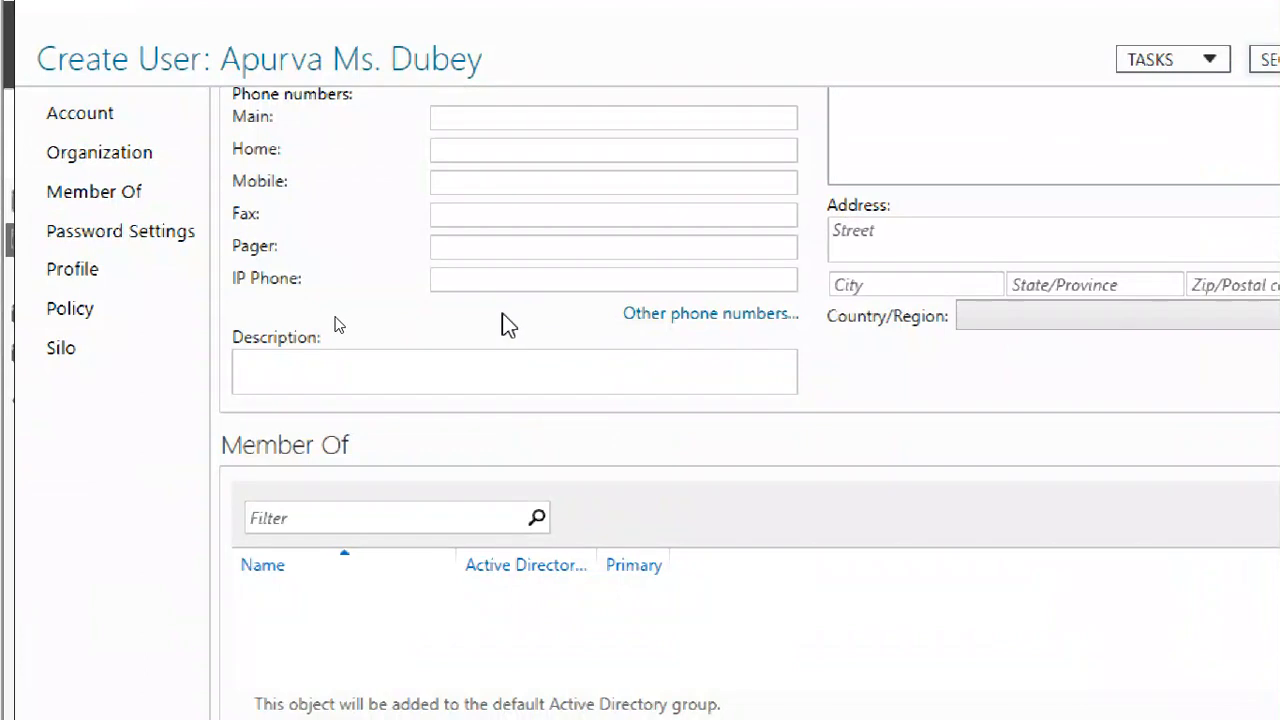
scroll(585, 445, "down", 3)
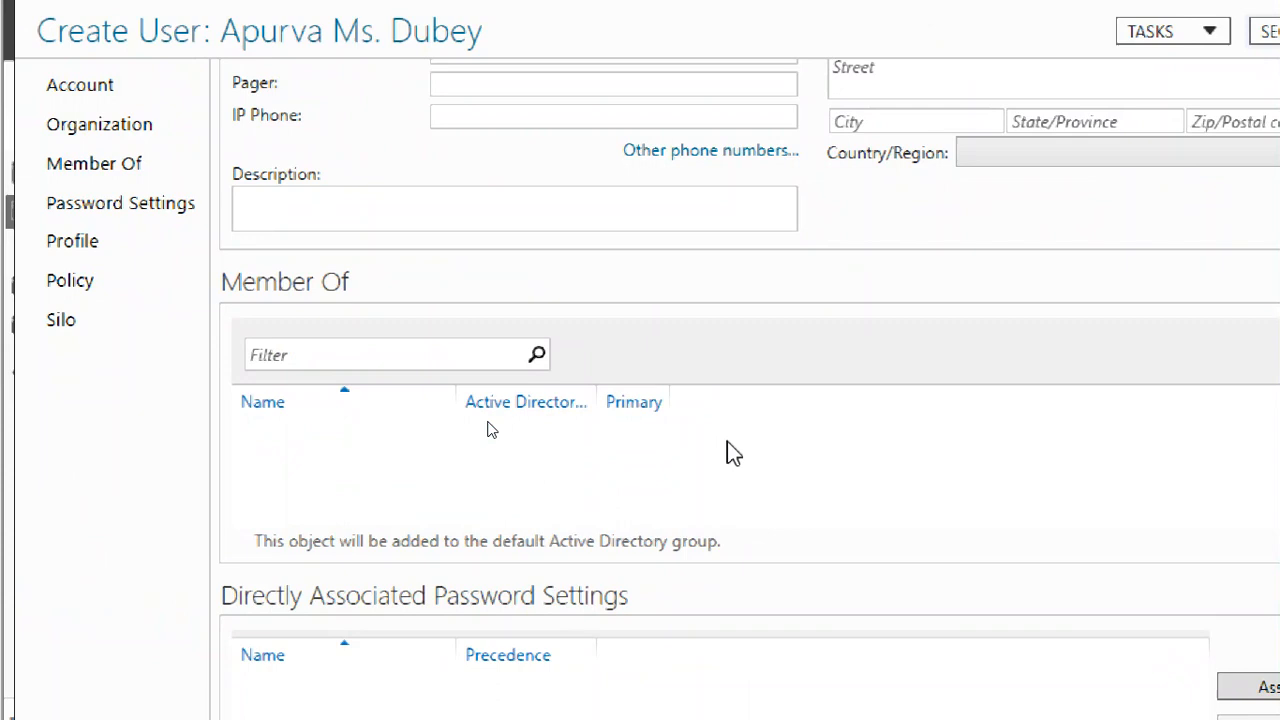
left_click_drag(1217, 346, 1216, 511)
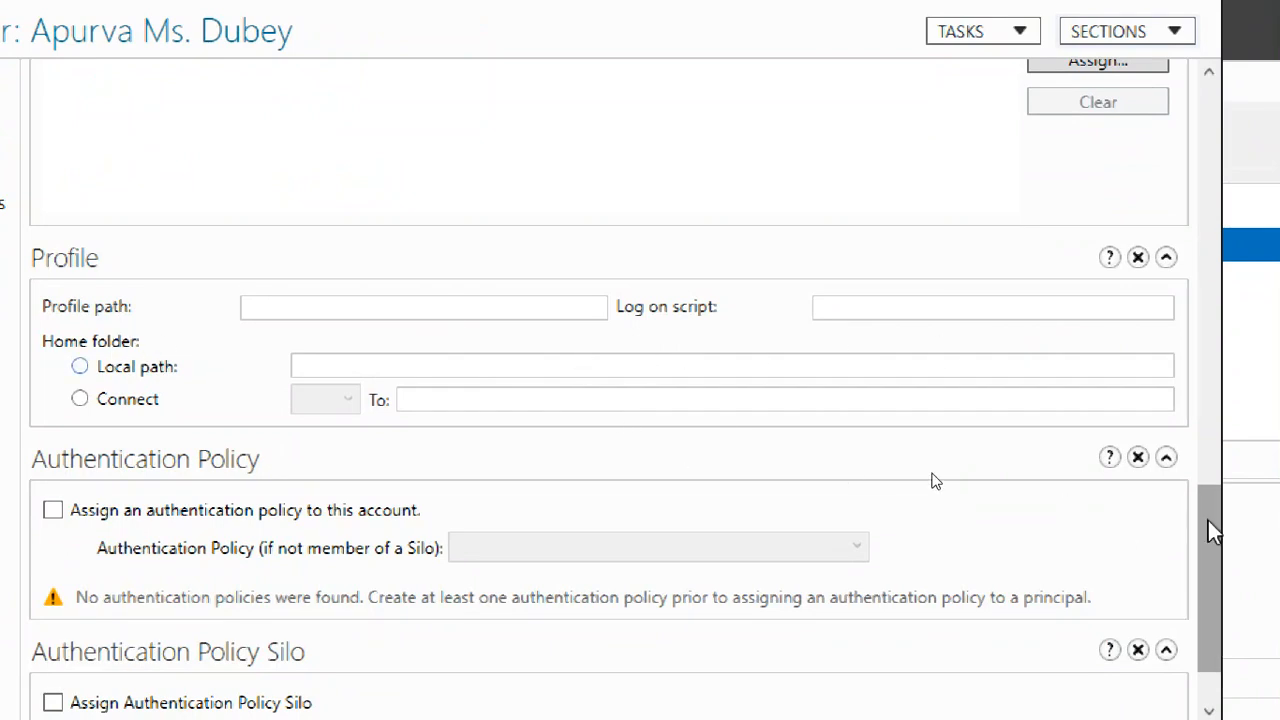
left_click_drag(1208, 521, 1222, 612)
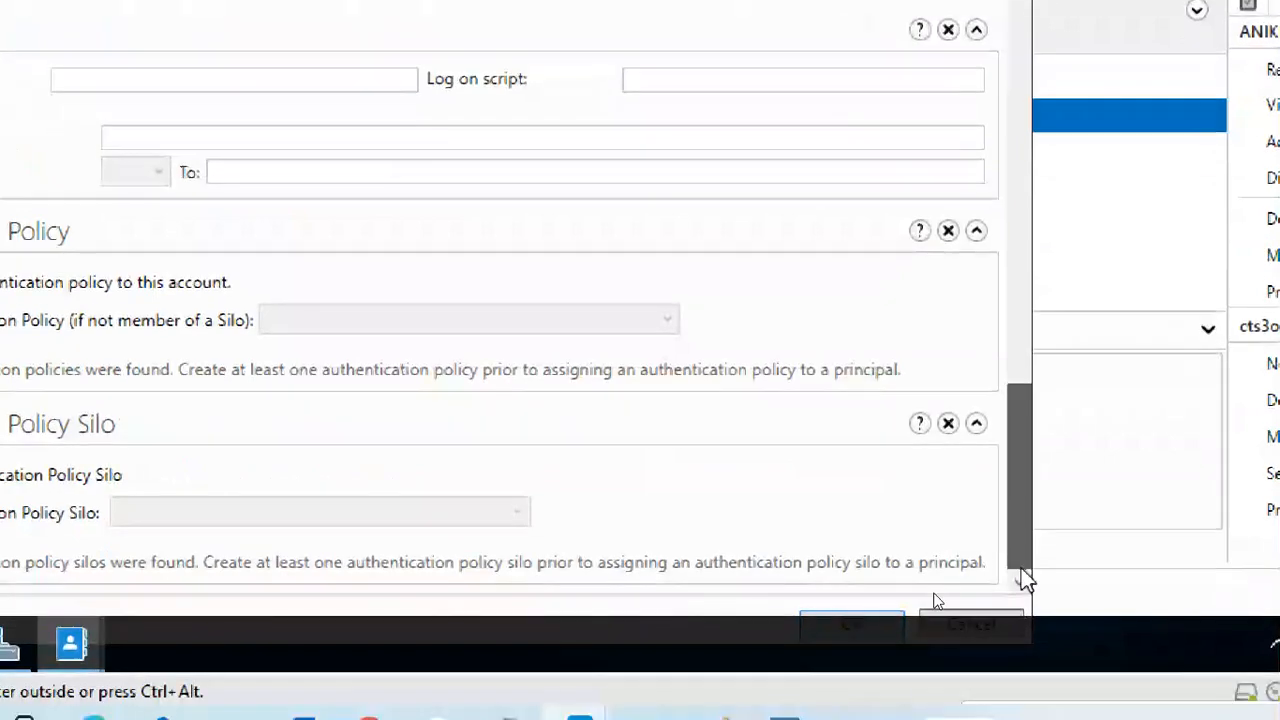
Close the user's properties with OK and minimize the Administrative Center
left_click(833, 616)
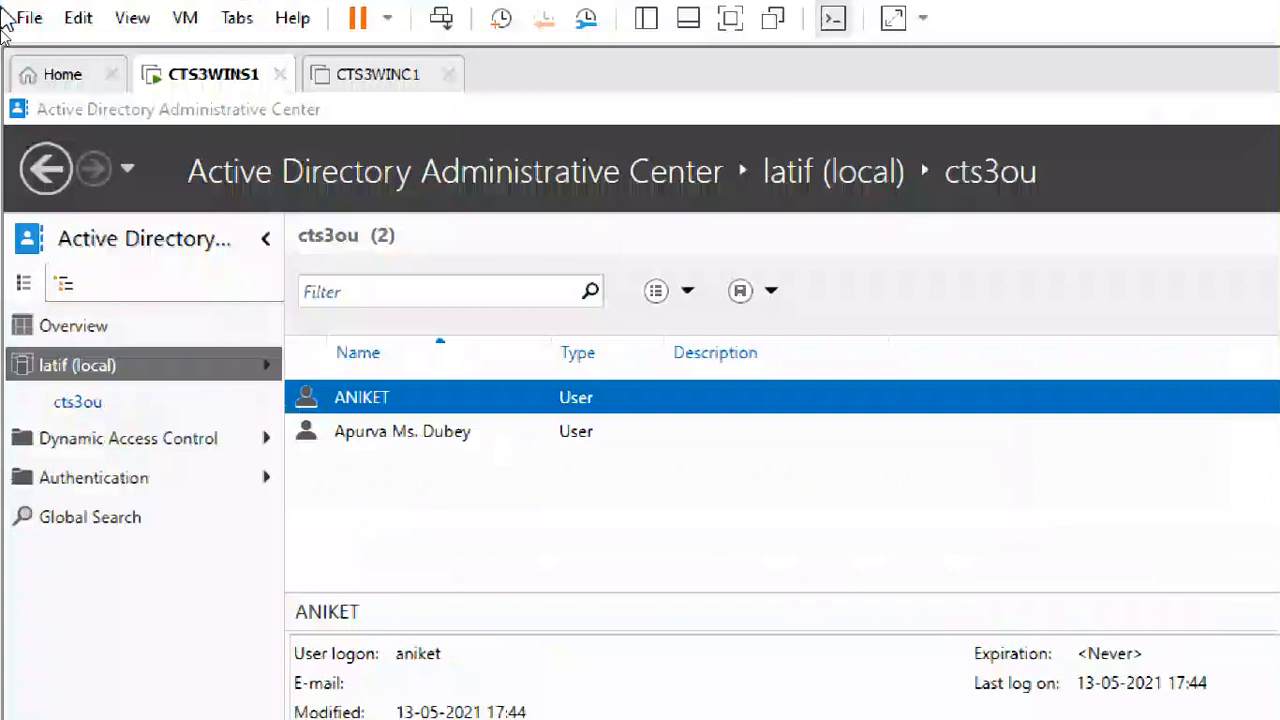
left_click(410, 440)
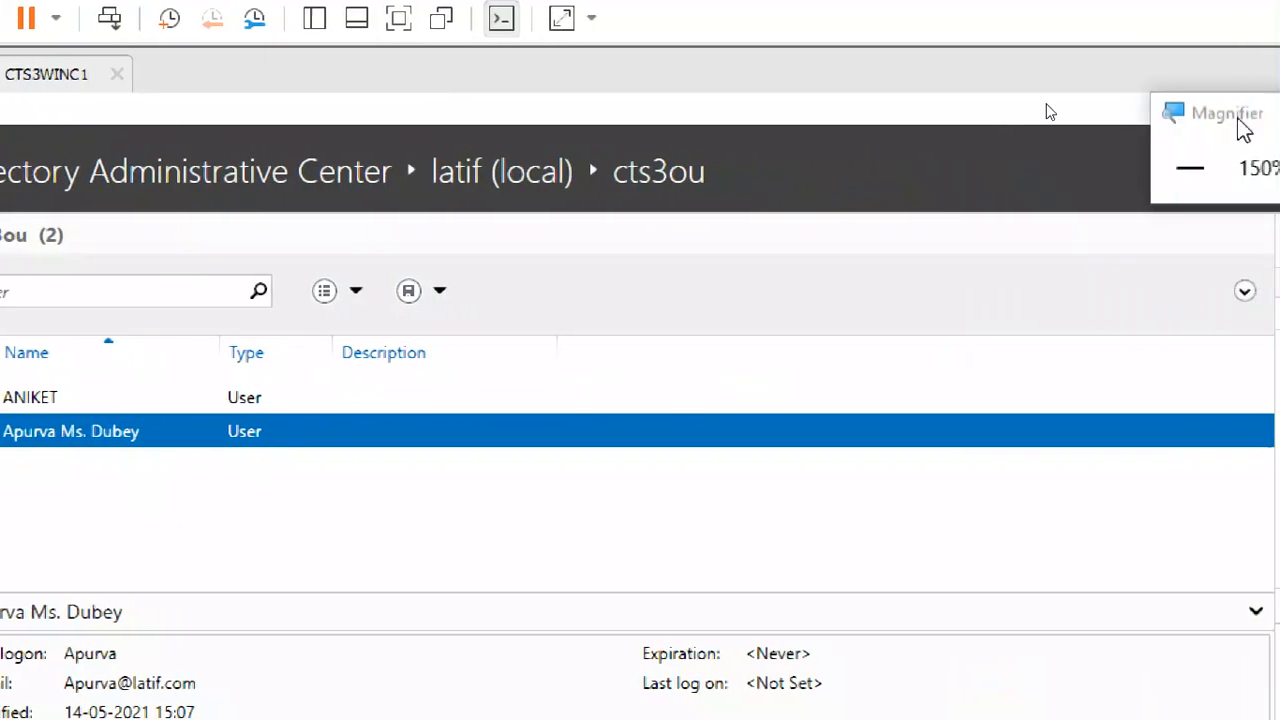
left_click(1218, 108)
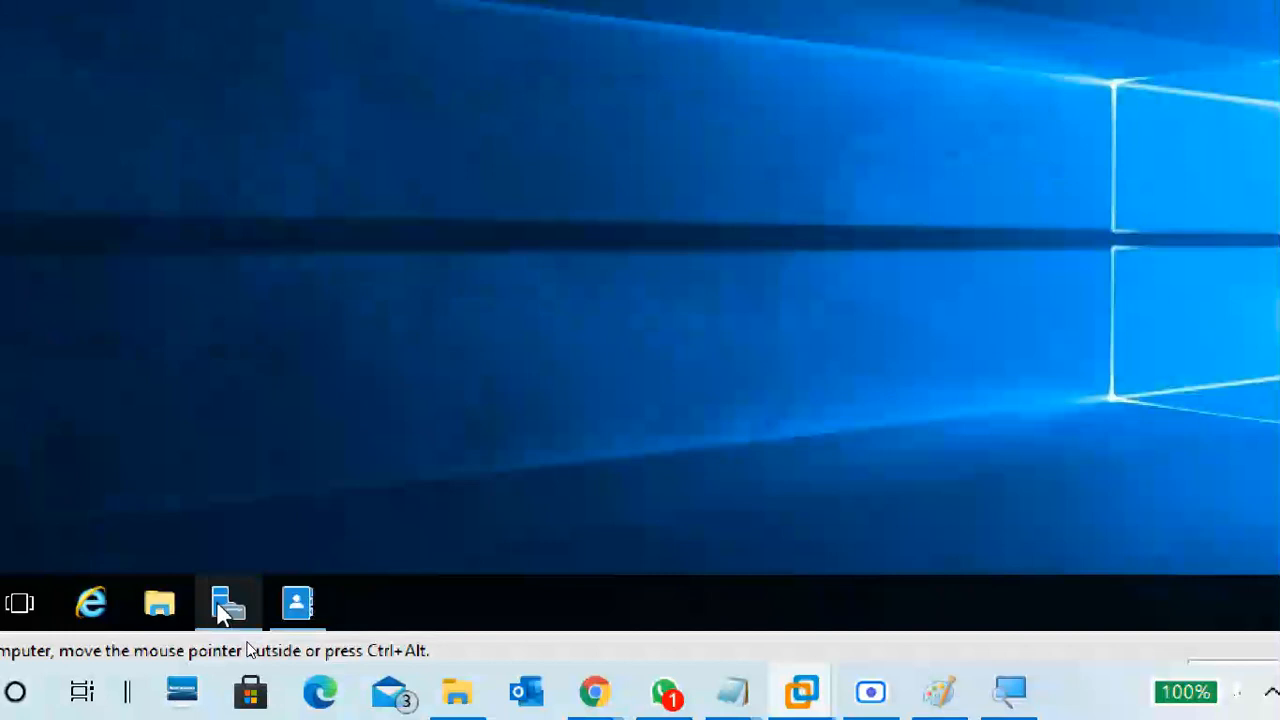
Launch Active Directory Users and Computers from Server Manager's Tools menu, then minimize Server Manager
left_click(113, 708)
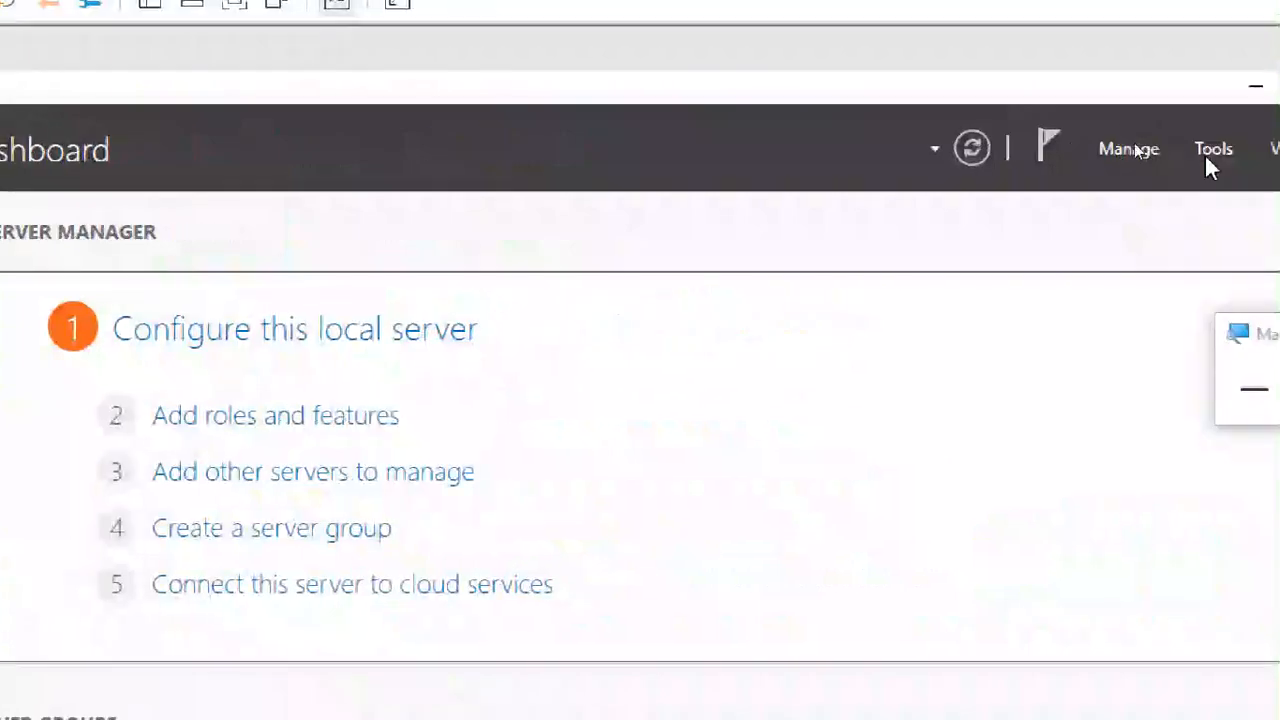
left_click(1210, 152)
left_click(1128, 310)
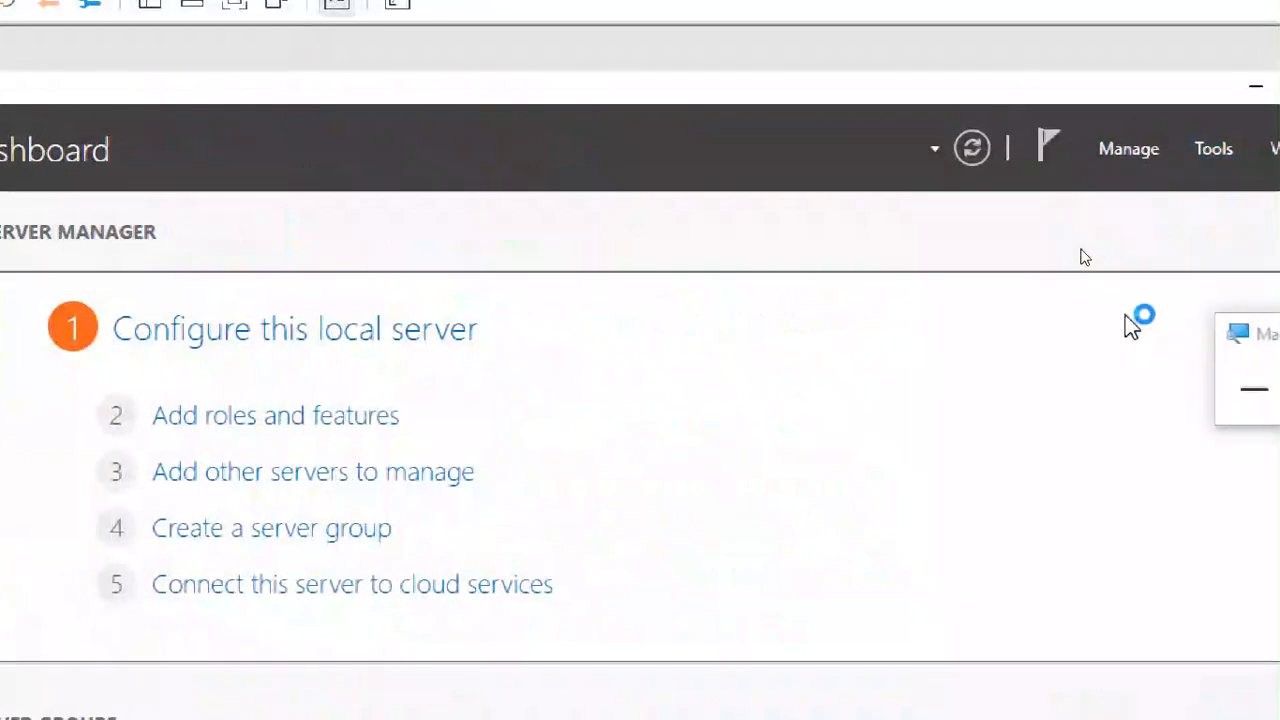
left_click(1255, 88)
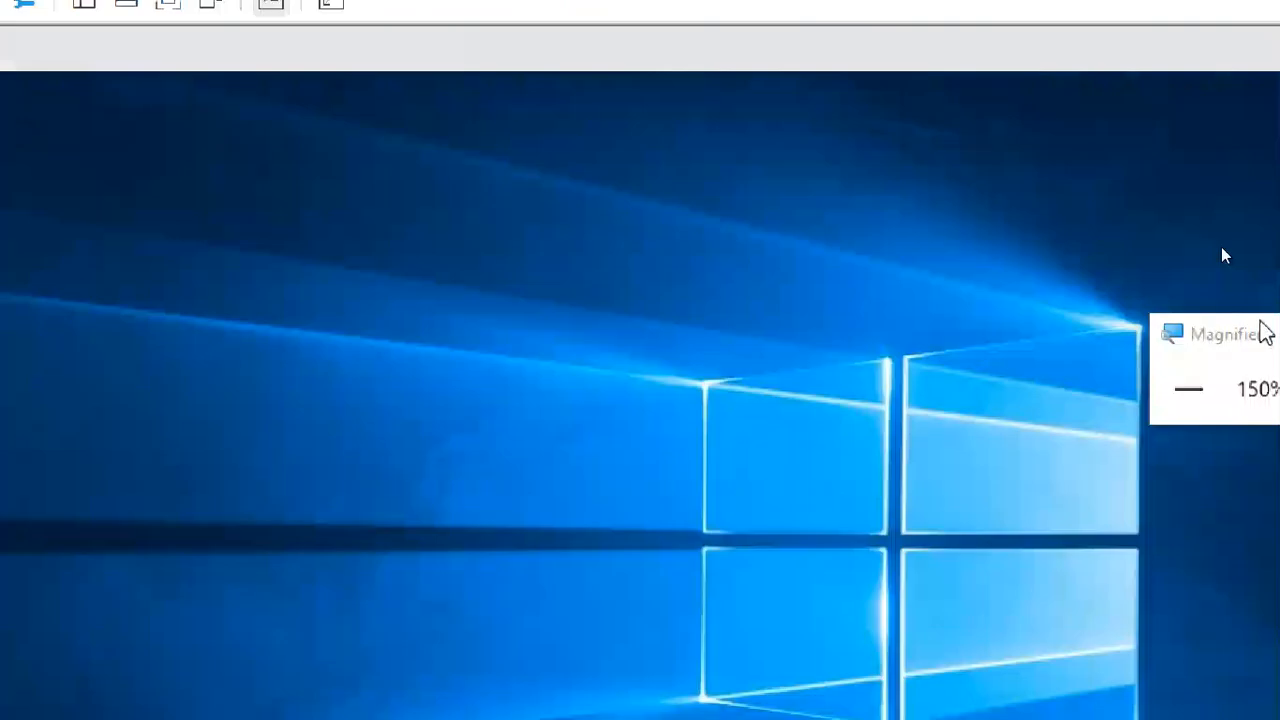
left_click(1203, 393)
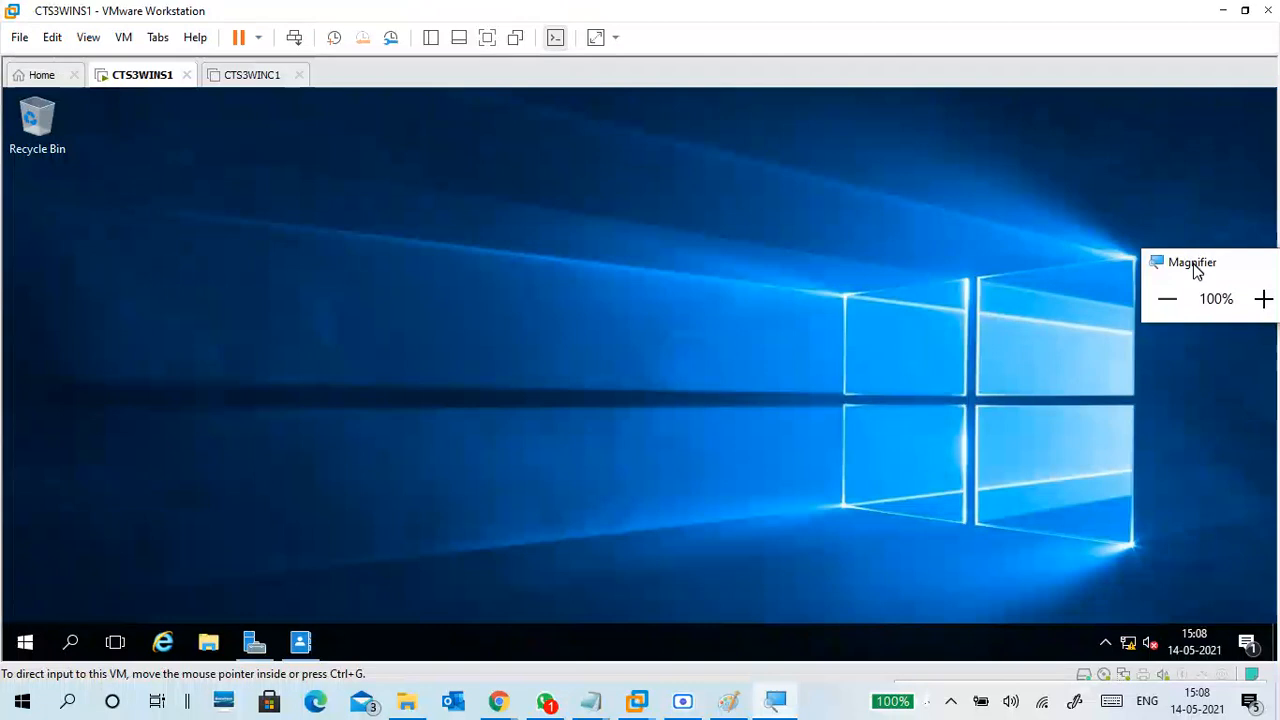
left_click_drag(1194, 266, 1208, 422)
Maximize Users and Computers and widen the Name column to show full user names in cts3ou
left_click(1008, 122)
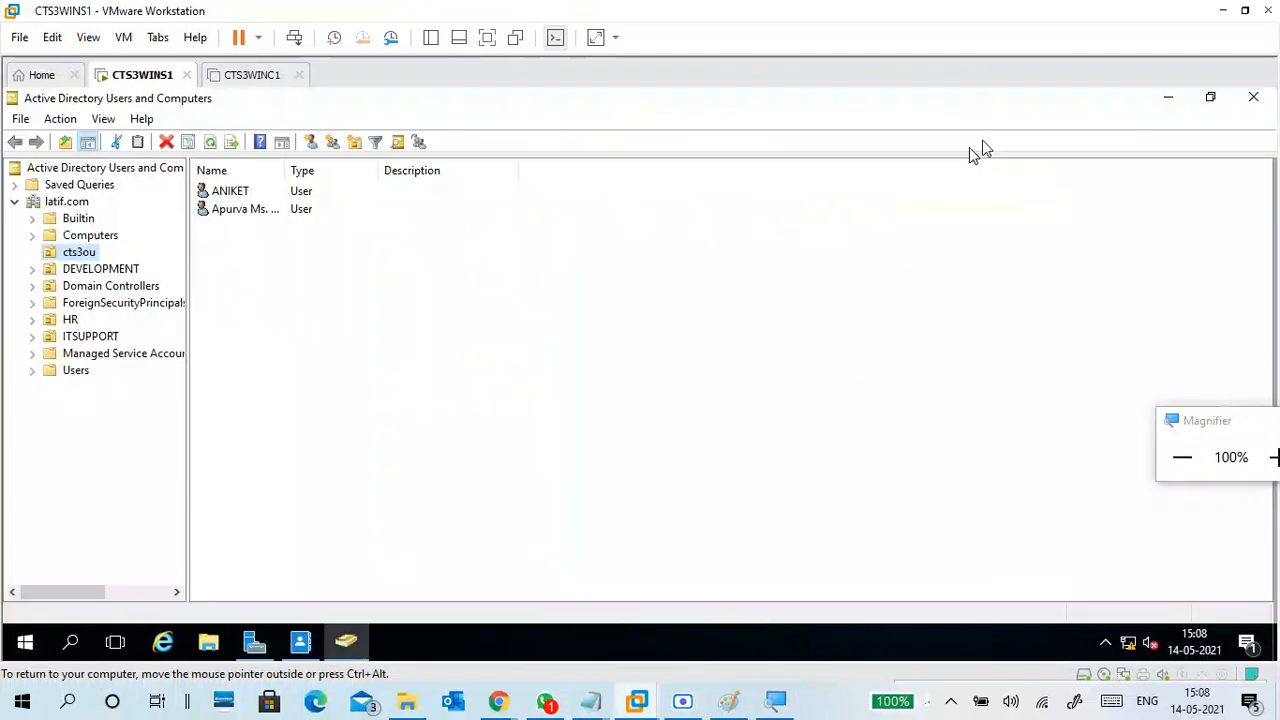
left_click(278, 254)
left_click(253, 213)
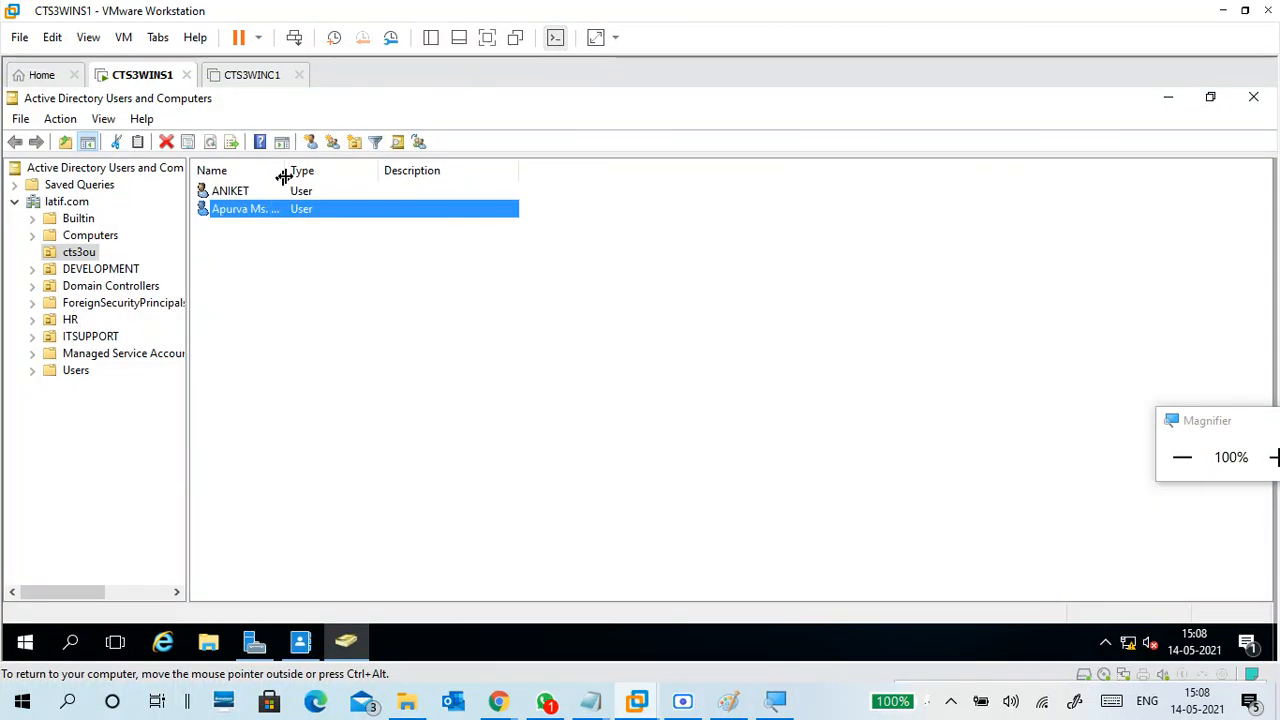
left_click_drag(286, 170, 422, 170)
left_click(470, 320)
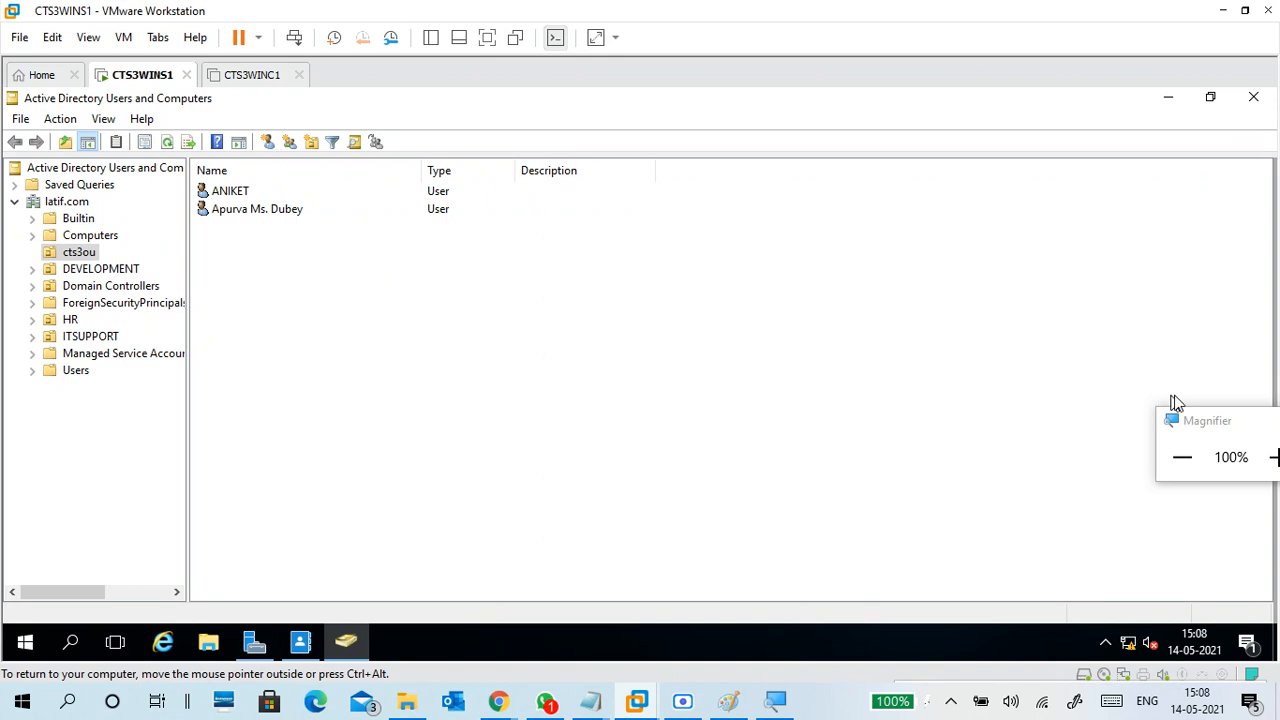
left_click_drag(1189, 417, 1103, 274)
left_click(1192, 314)
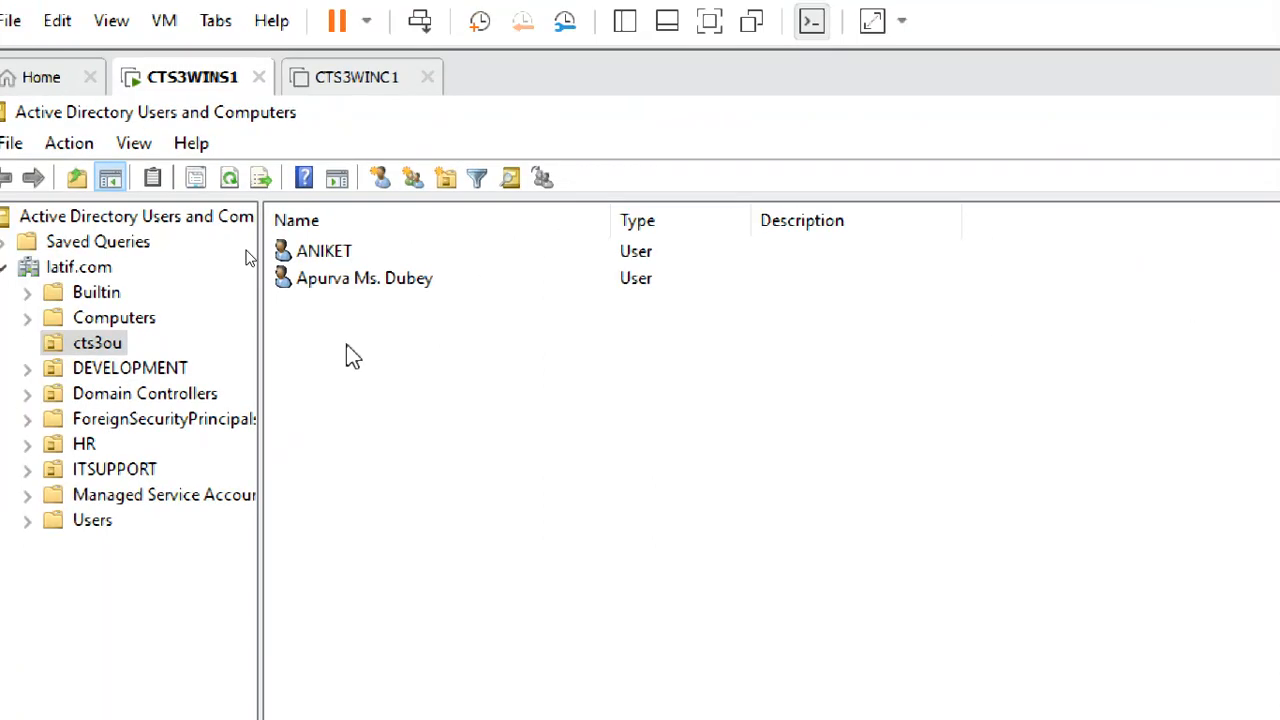
Review the restored user's name, office, e-mail, account, logon hours and profile settings, then close the properties
left_click(352, 284)
double_click(356, 290)
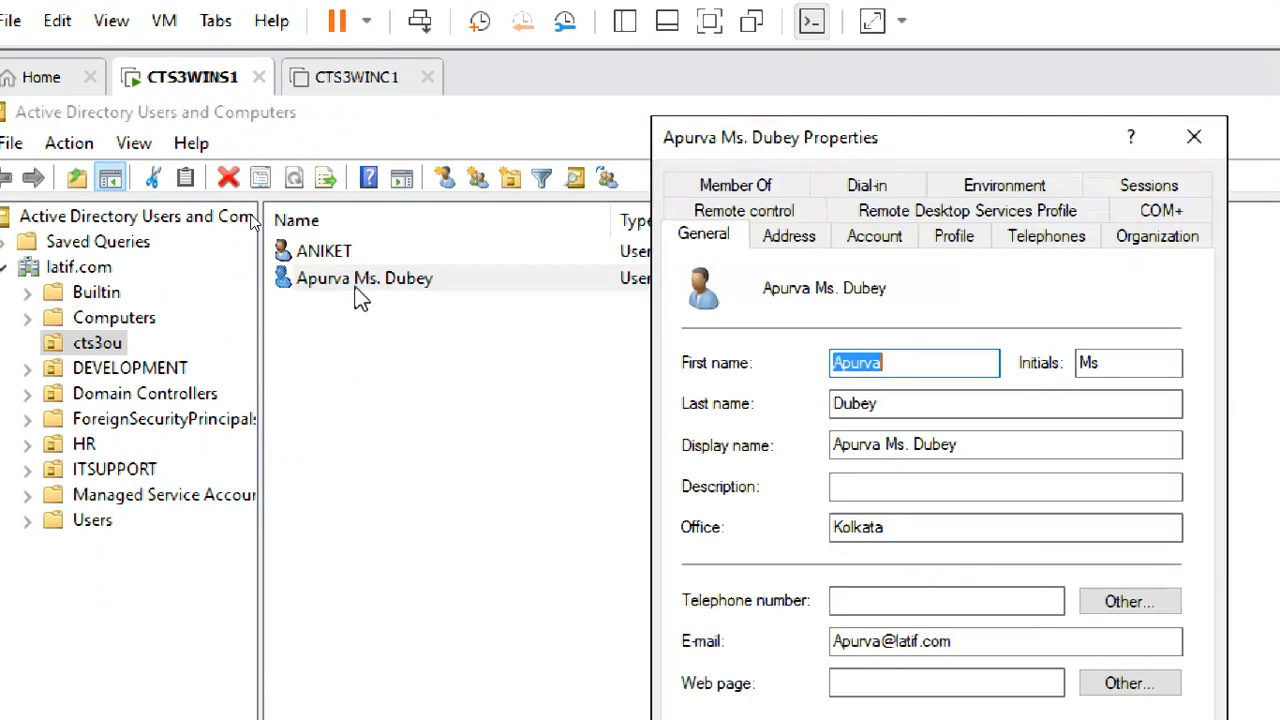
left_click(934, 403)
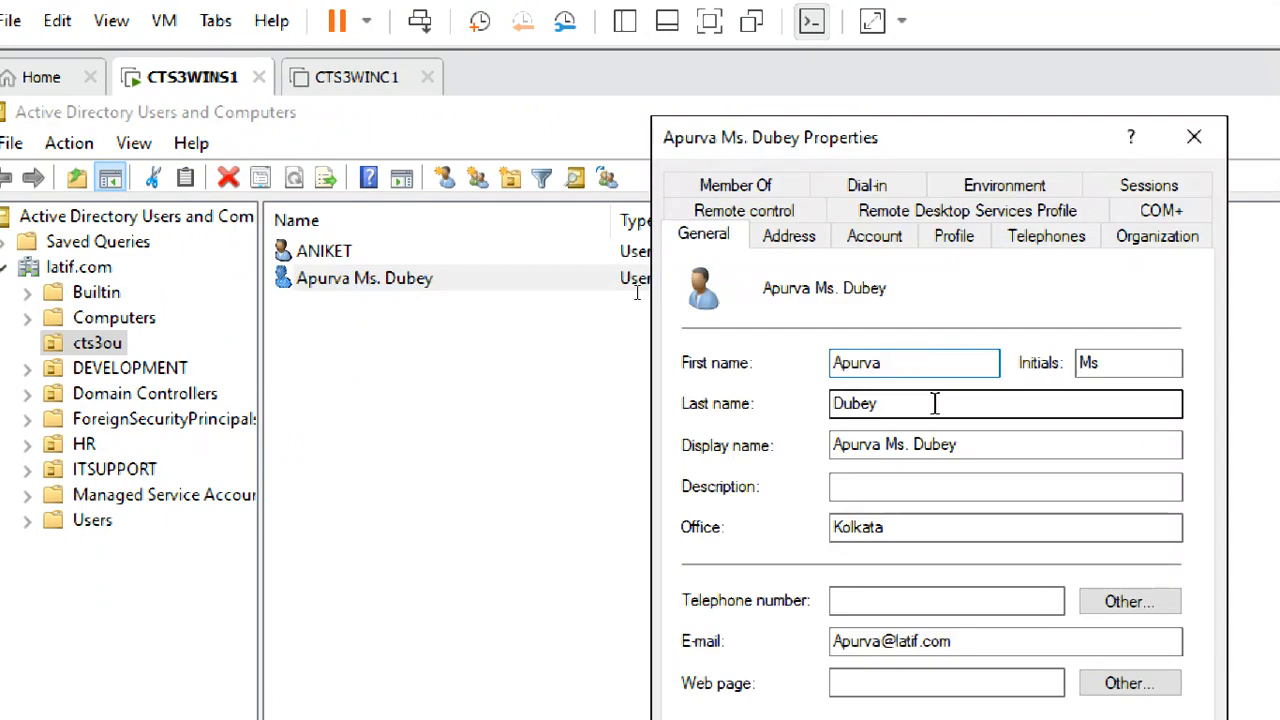
left_click(1003, 444)
left_click(993, 527)
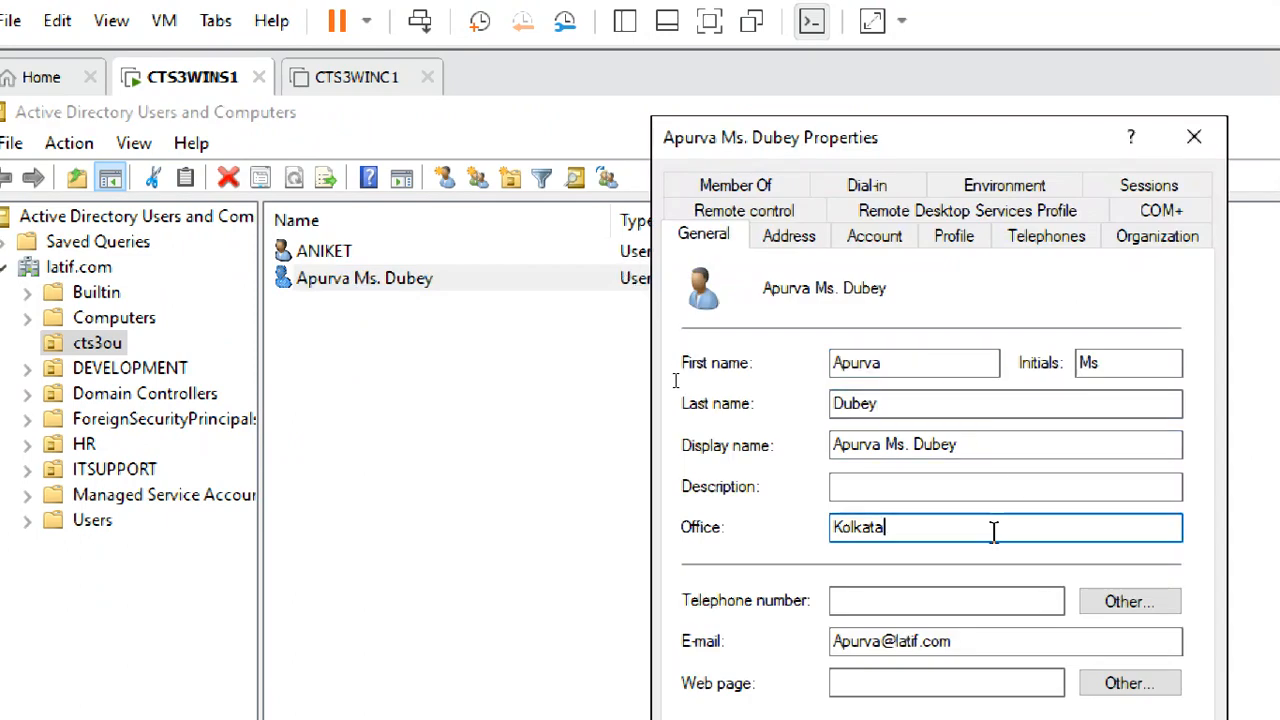
left_click(970, 466)
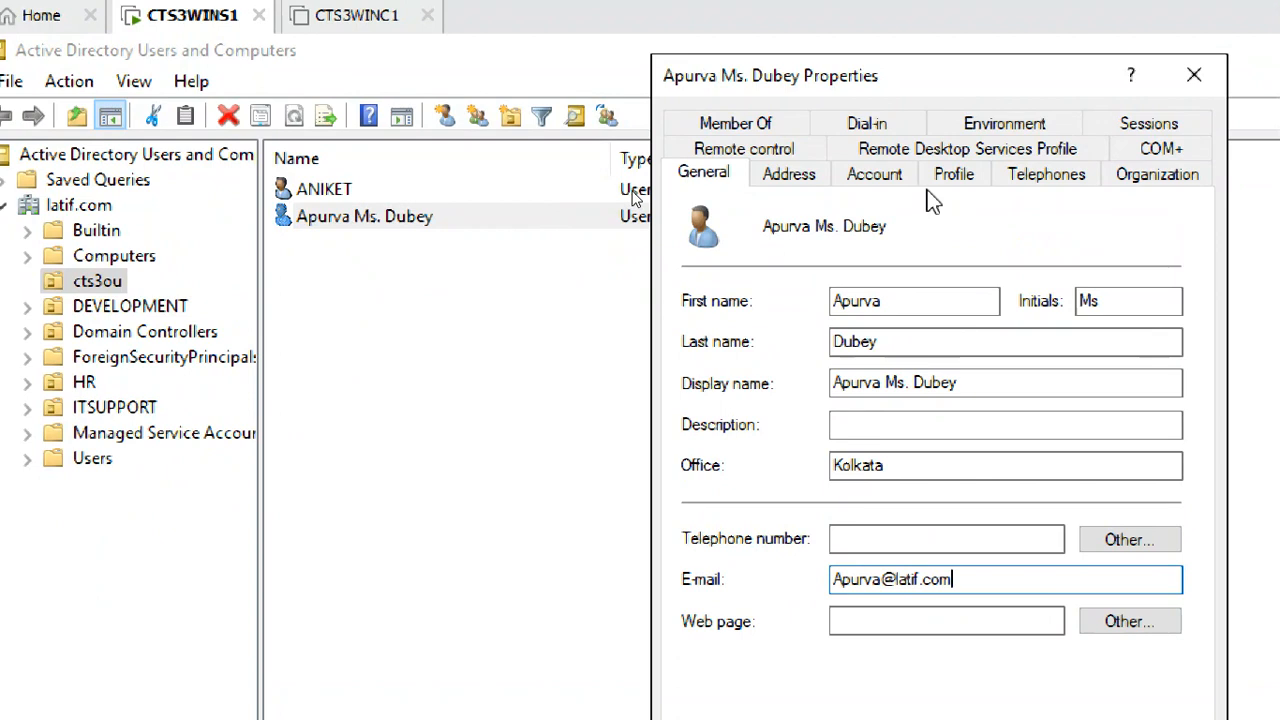
left_click(895, 176)
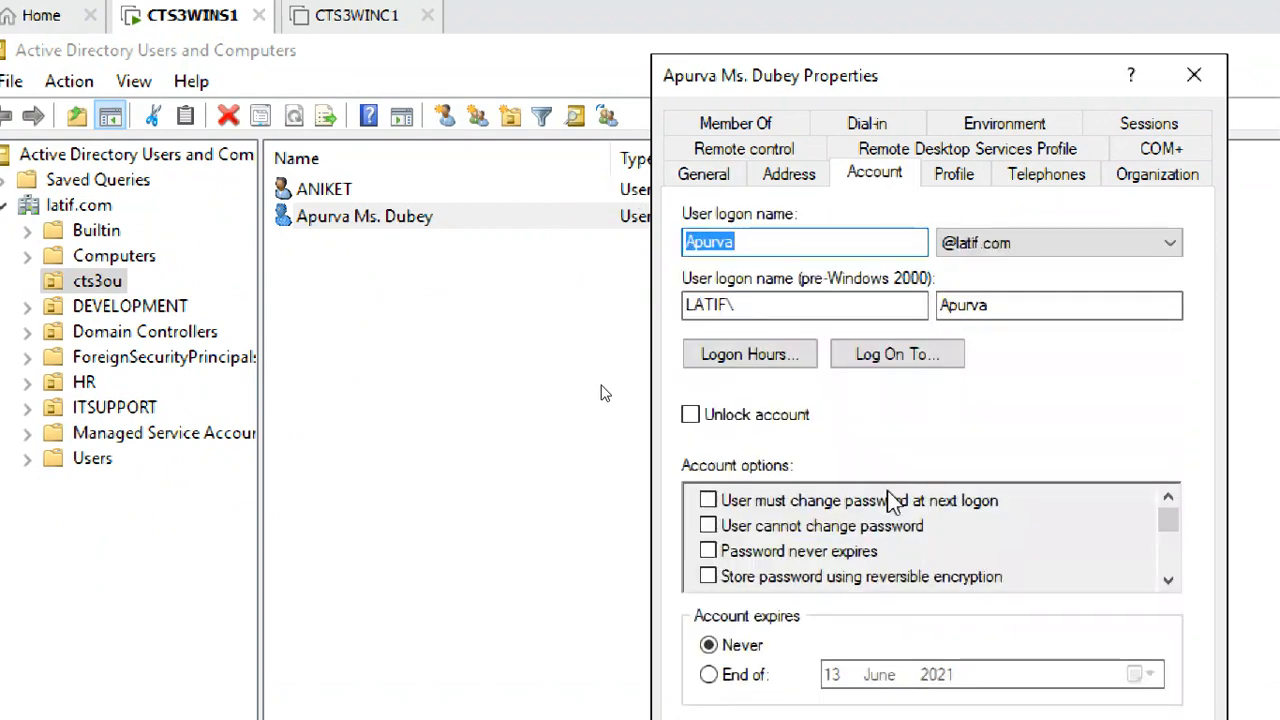
left_click(789, 354)
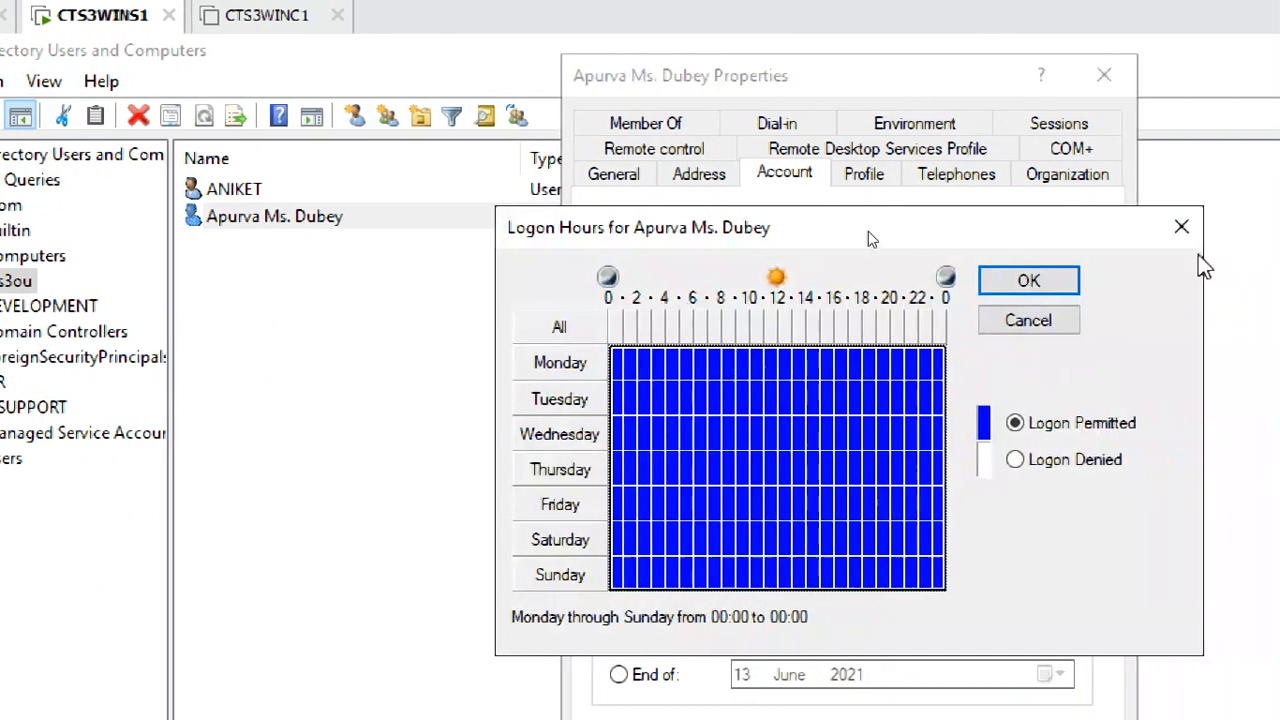
left_click(1180, 229)
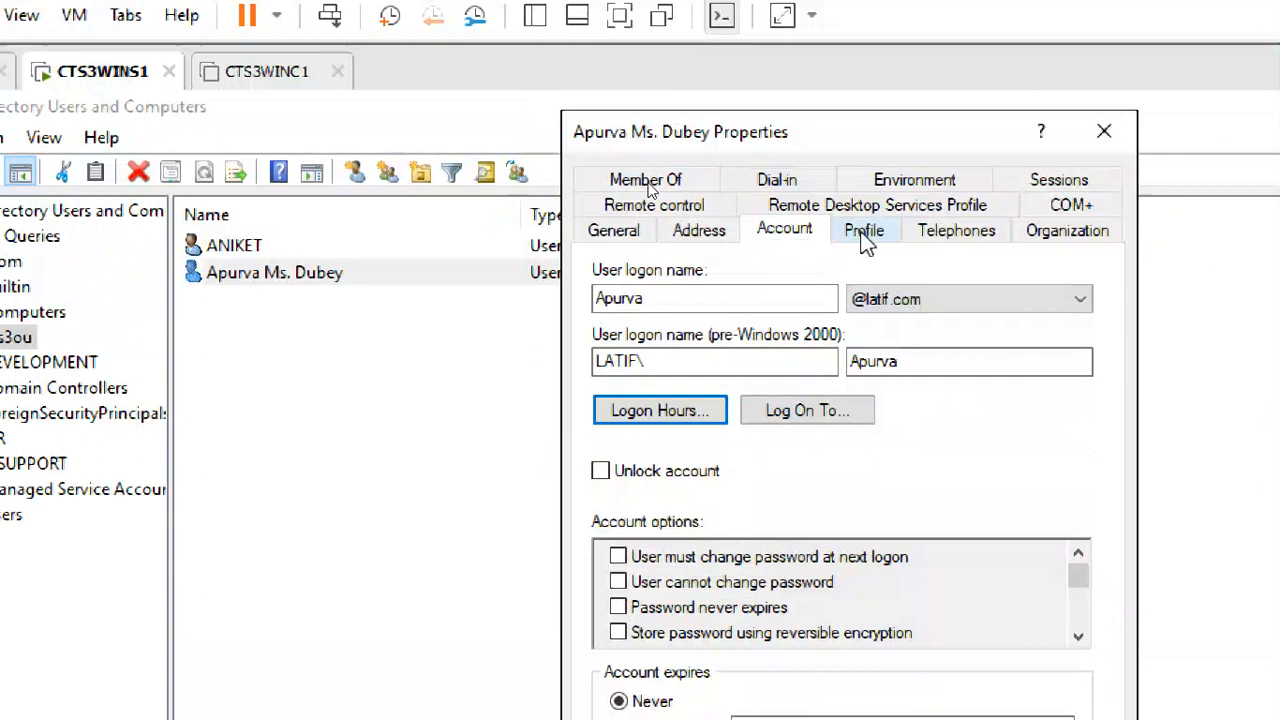
left_click(864, 4)
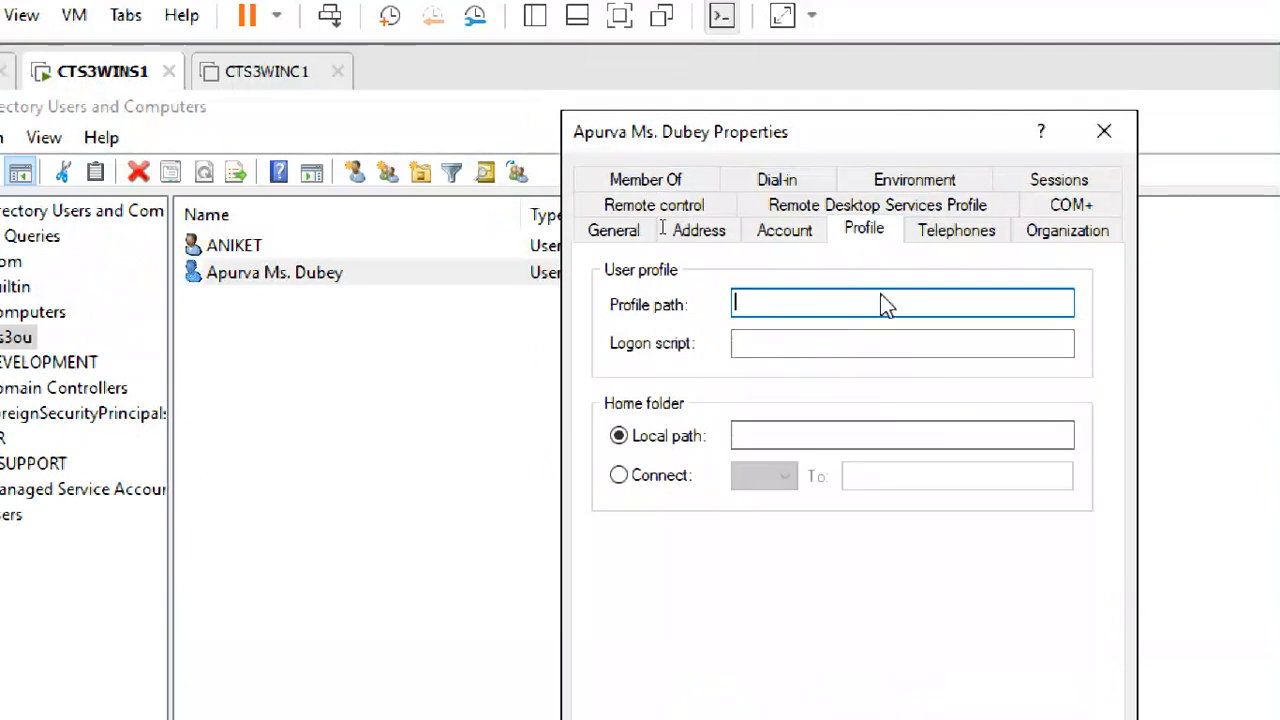
left_click(760, 231)
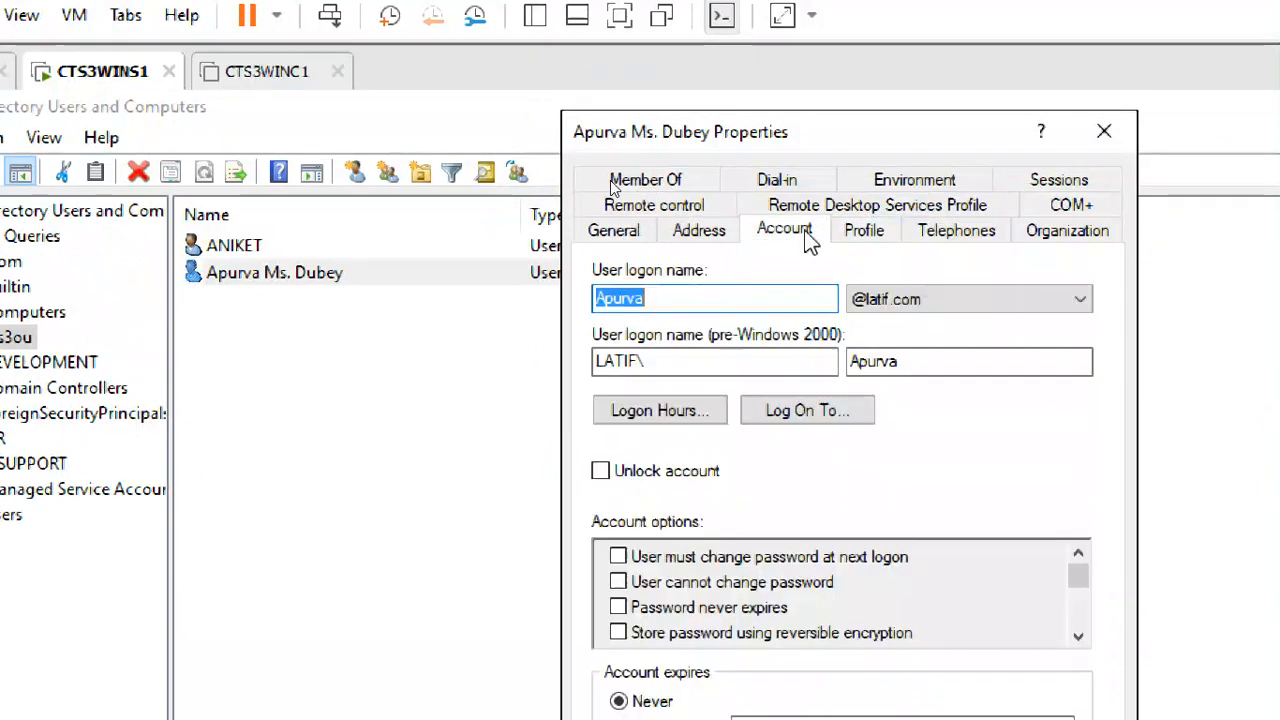
left_click(1104, 131)
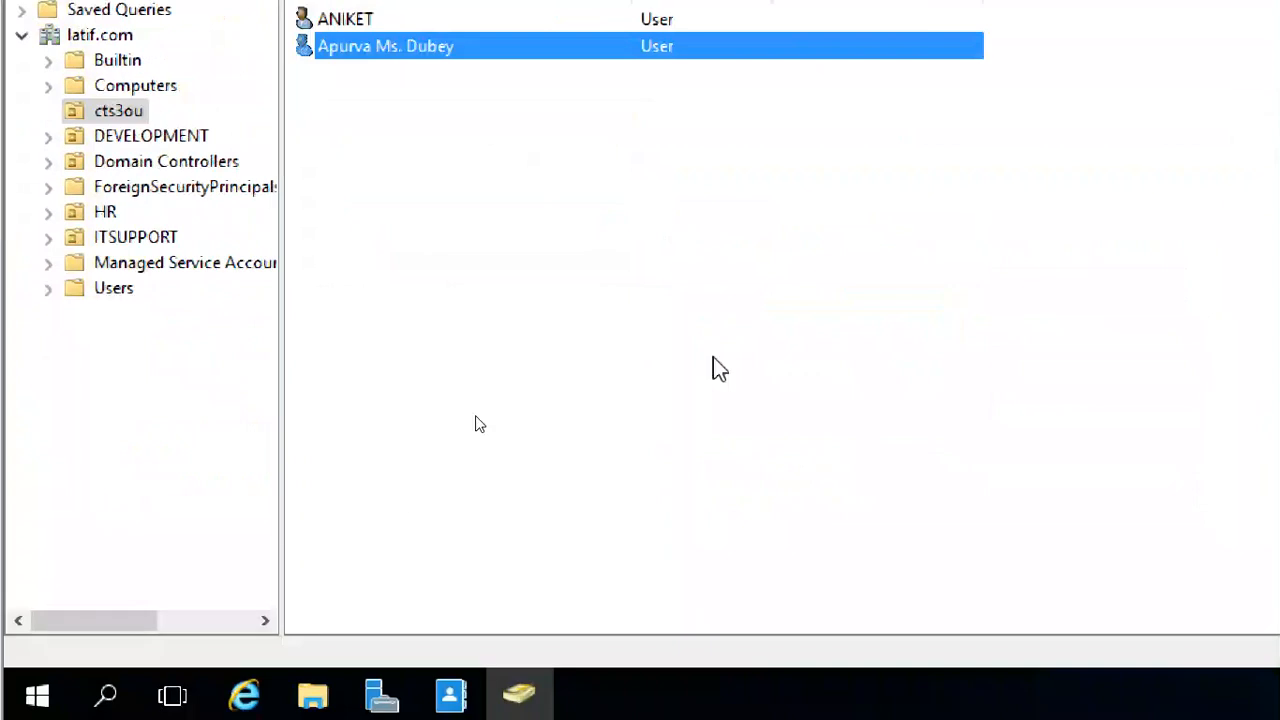
double_click(451, 50)
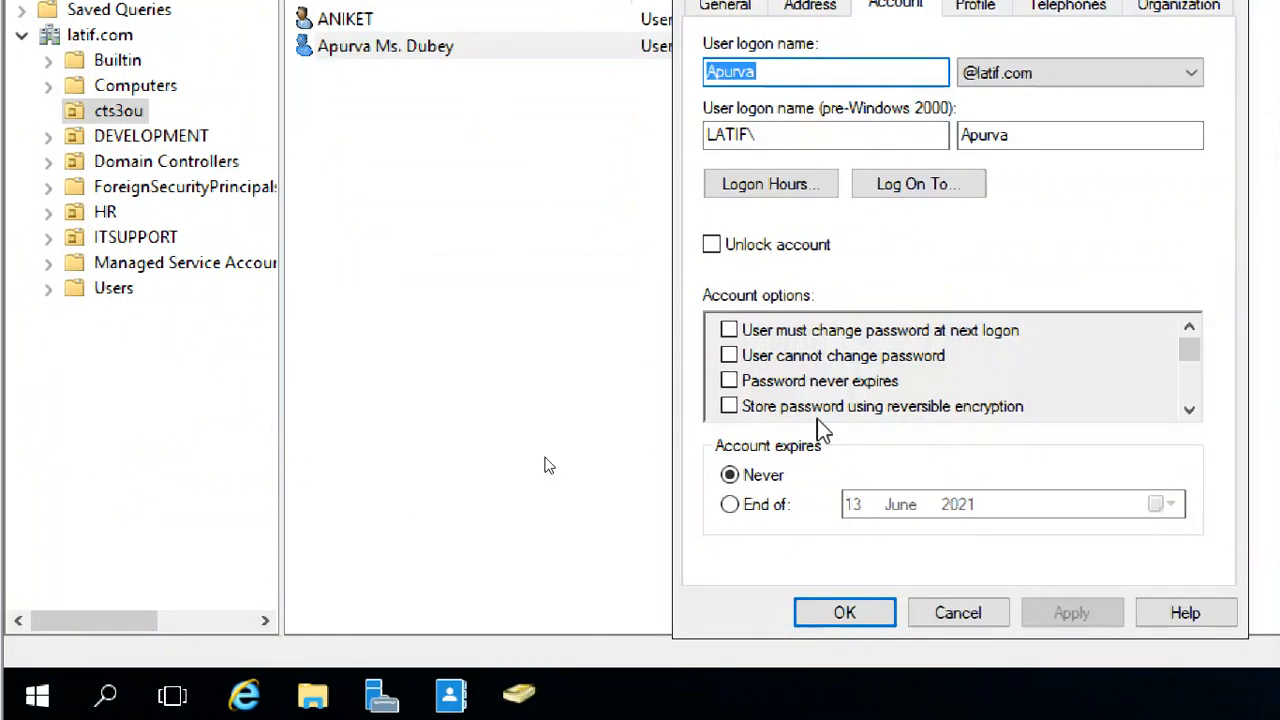
left_click(945, 614)
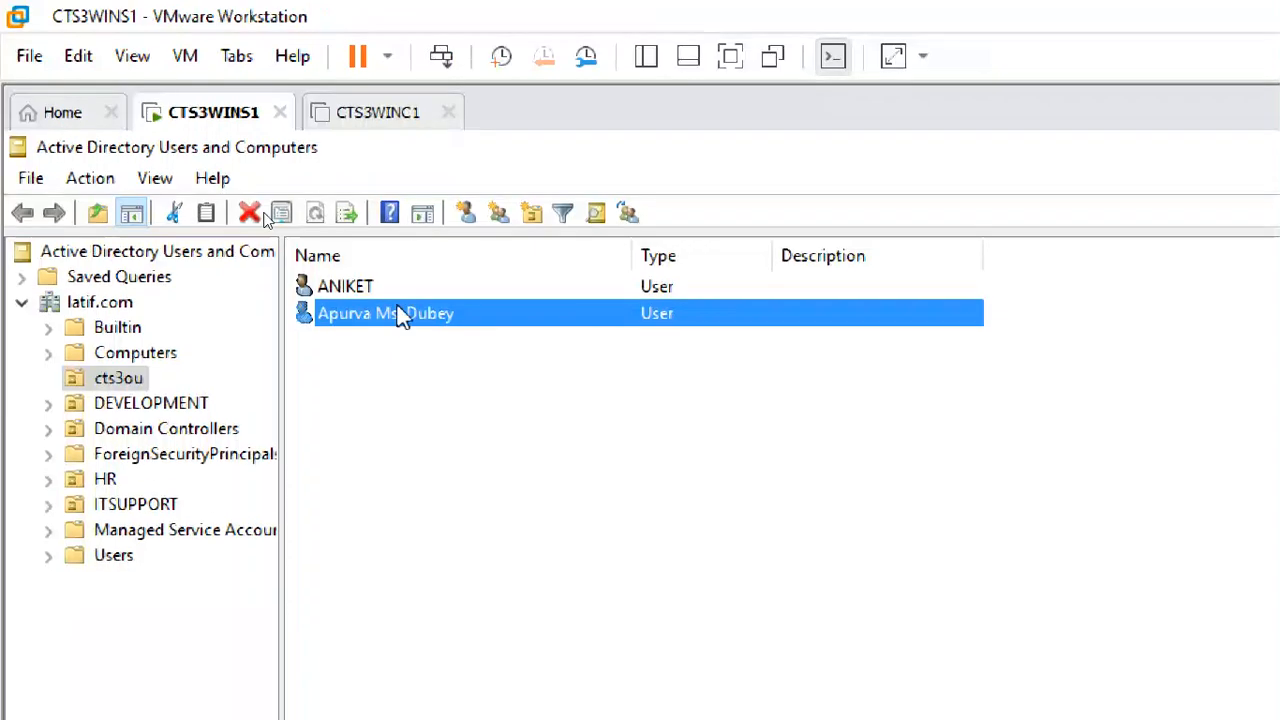
Review the other user's name, address, account and profile tabs, then close the Properties dialog
double_click(350, 289)
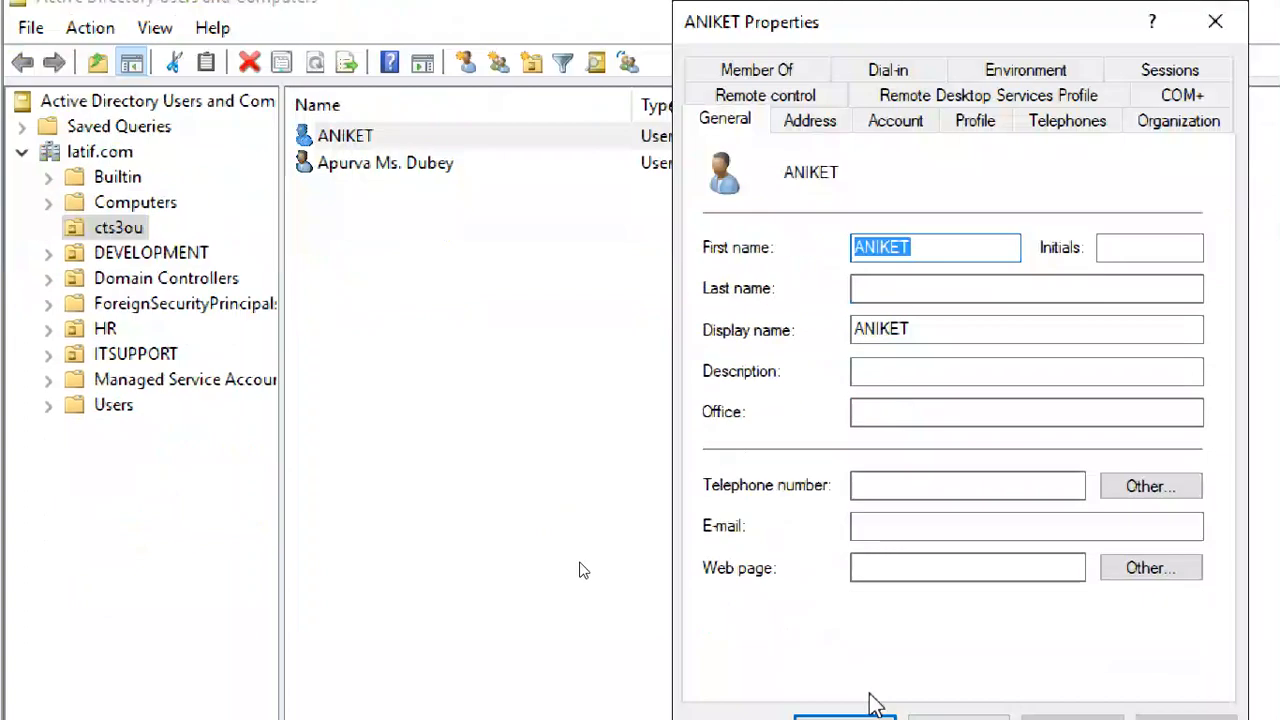
left_click(905, 490)
left_click(934, 337)
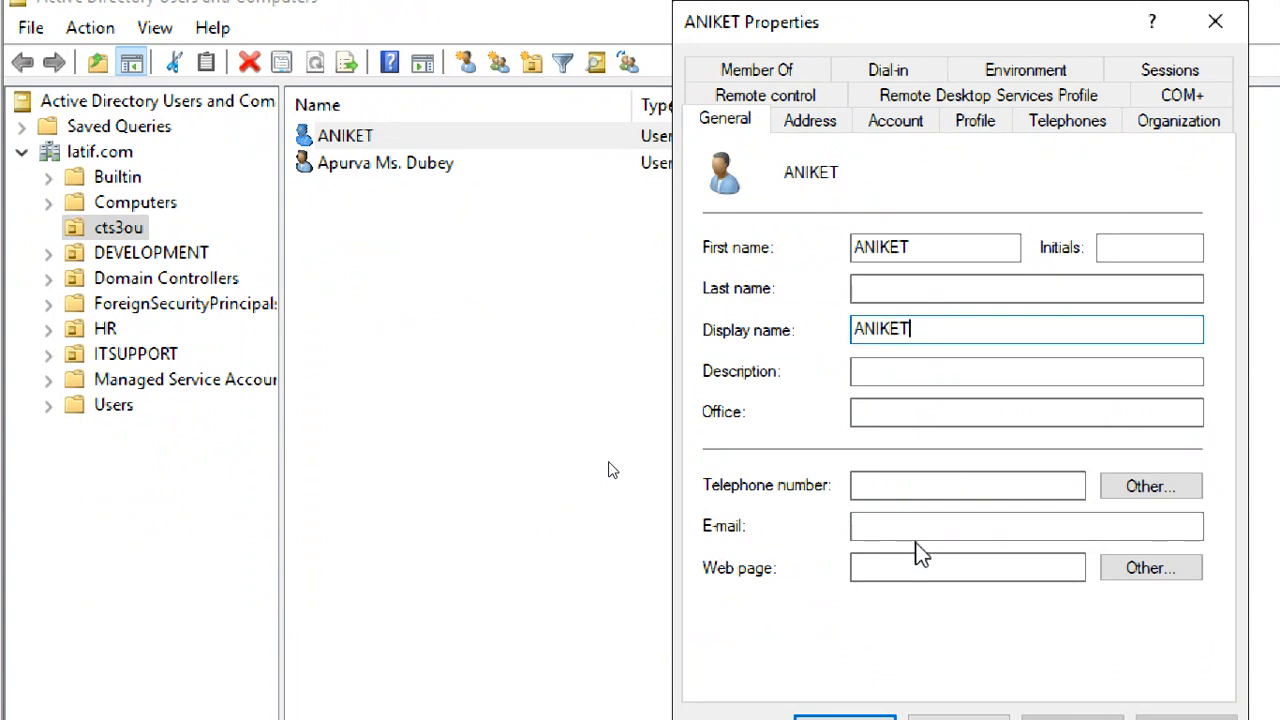
left_click(815, 122)
left_click(880, 123)
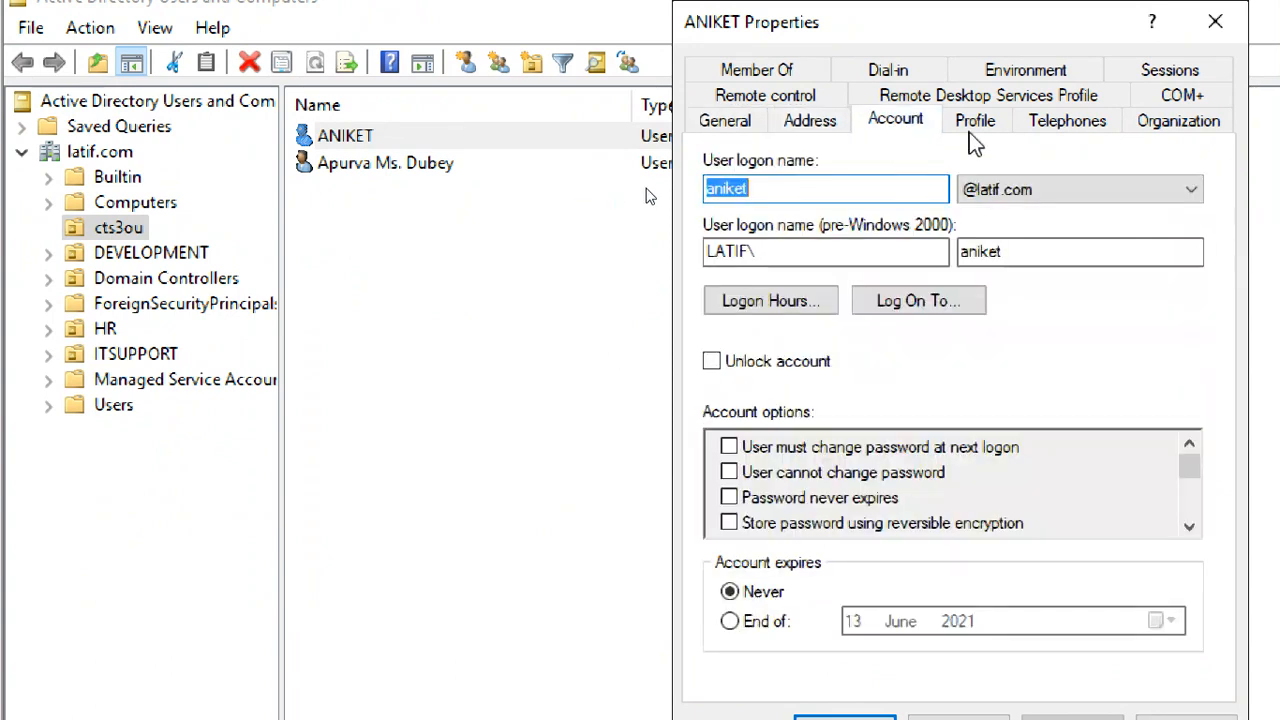
left_click(969, 128)
left_click(895, 121)
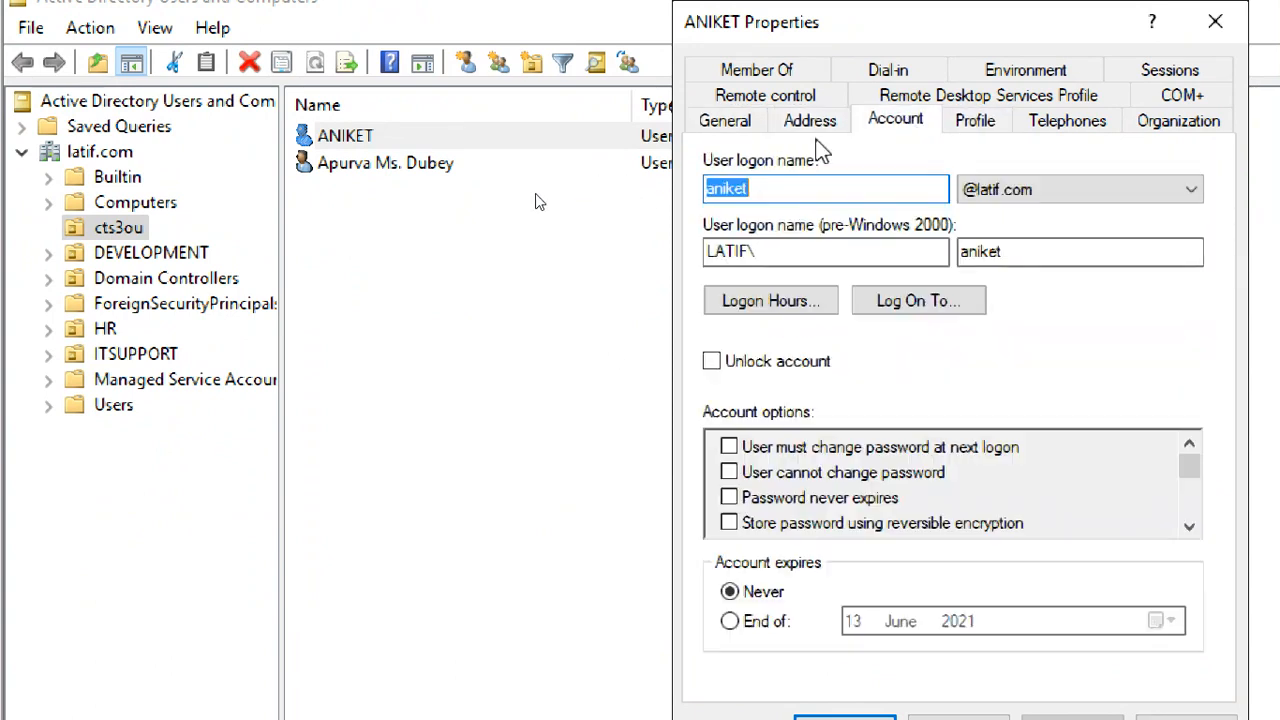
left_click(725, 120)
left_click(1215, 21)
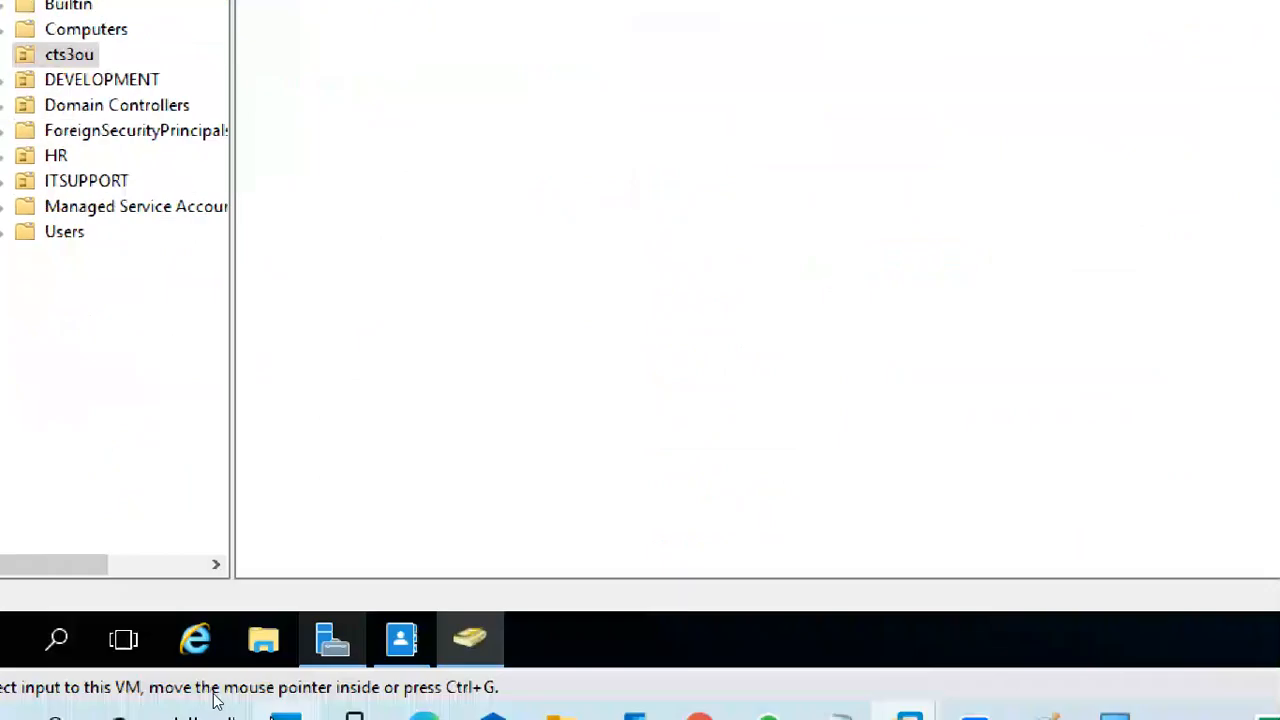
Bring the Administrative Center forward, set Magnifier to 100%, and restore ADAC to a smaller window
mouse_move(376, 719)
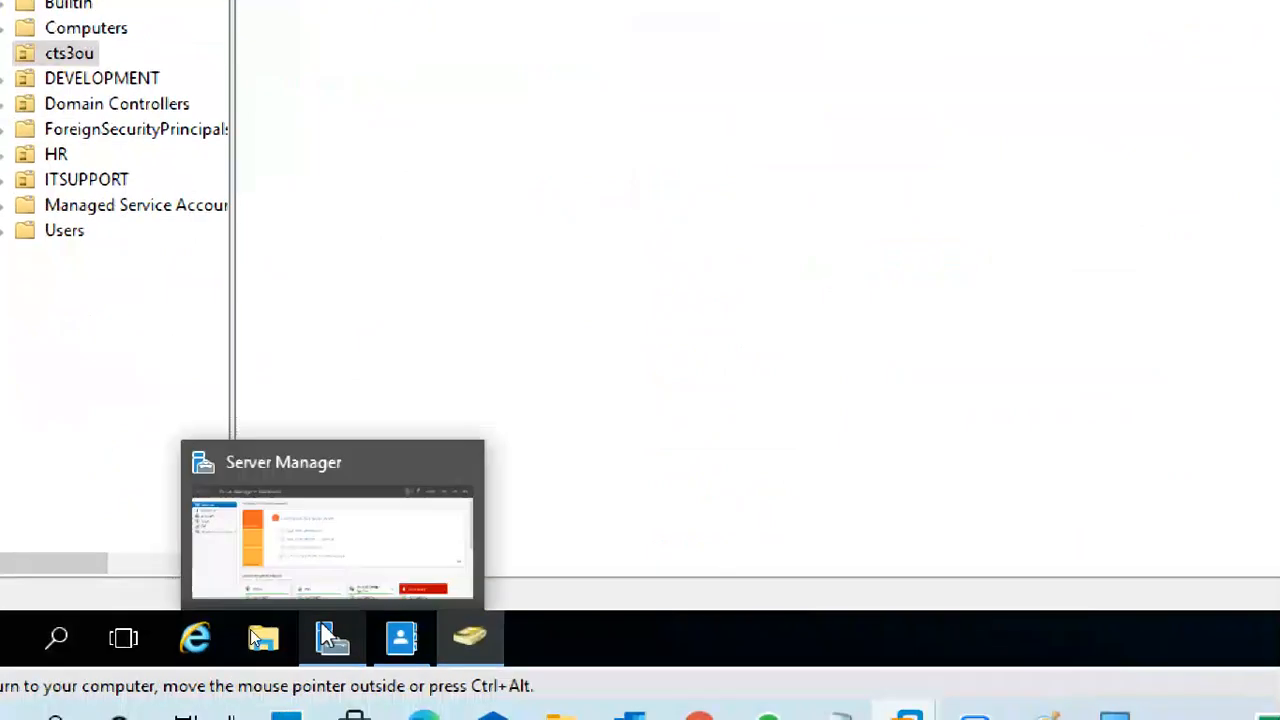
left_click(412, 648)
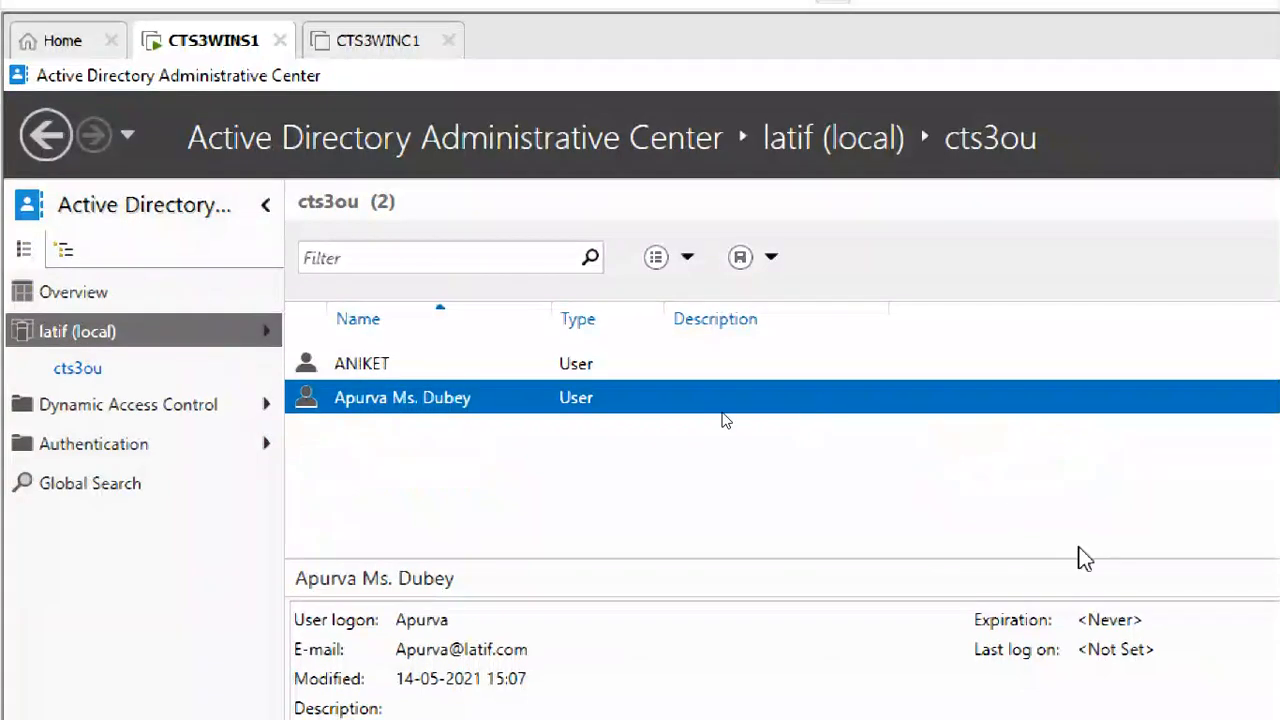
left_click_drag(1061, 343, 1083, 94)
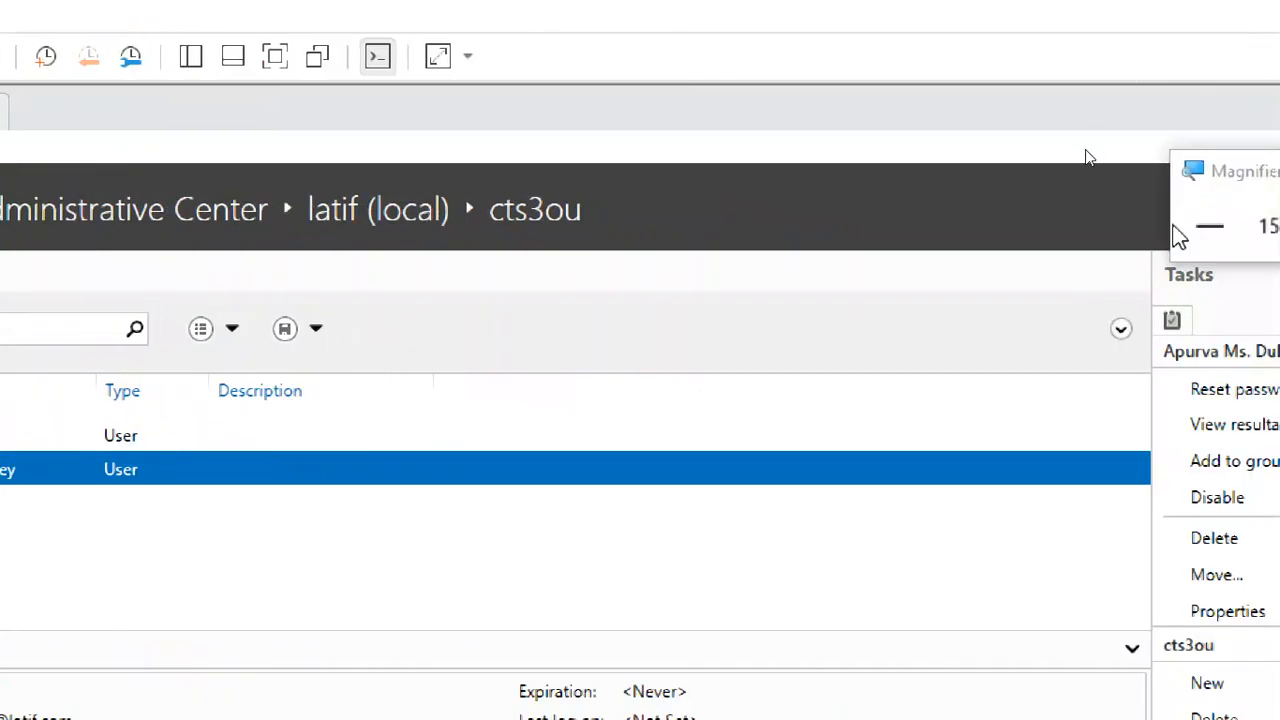
left_click(1206, 222)
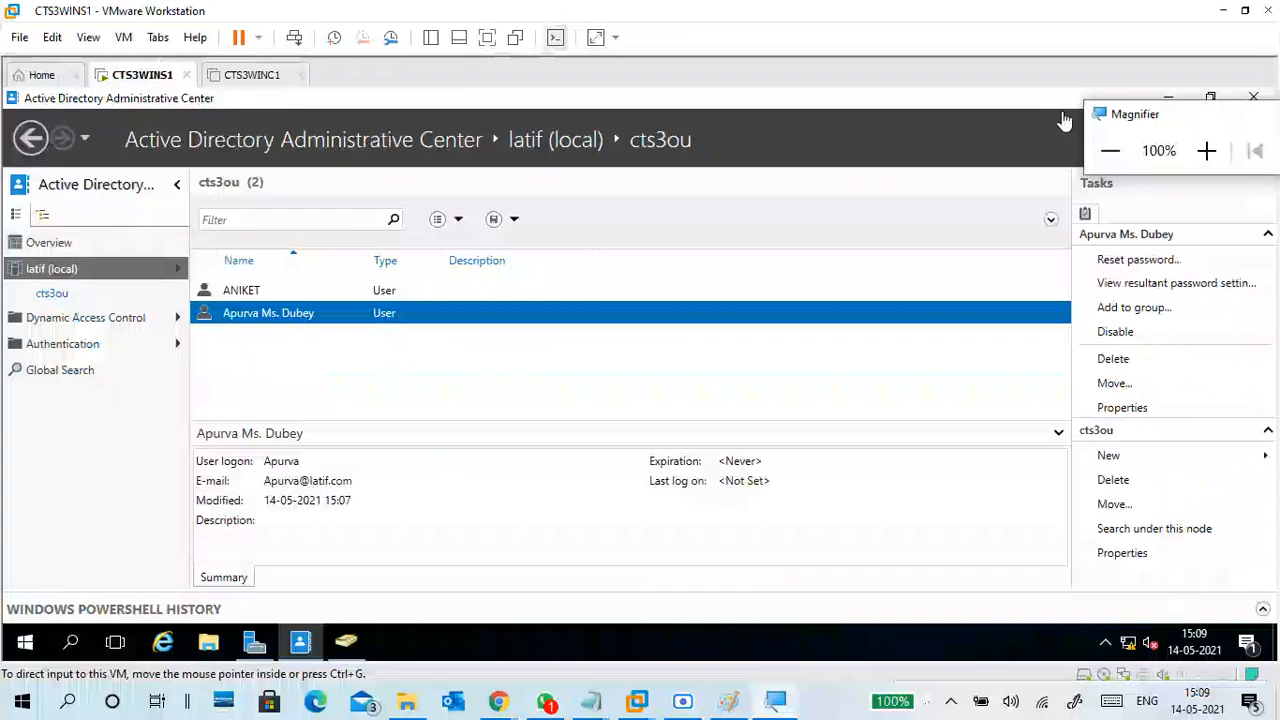
left_click(655, 356)
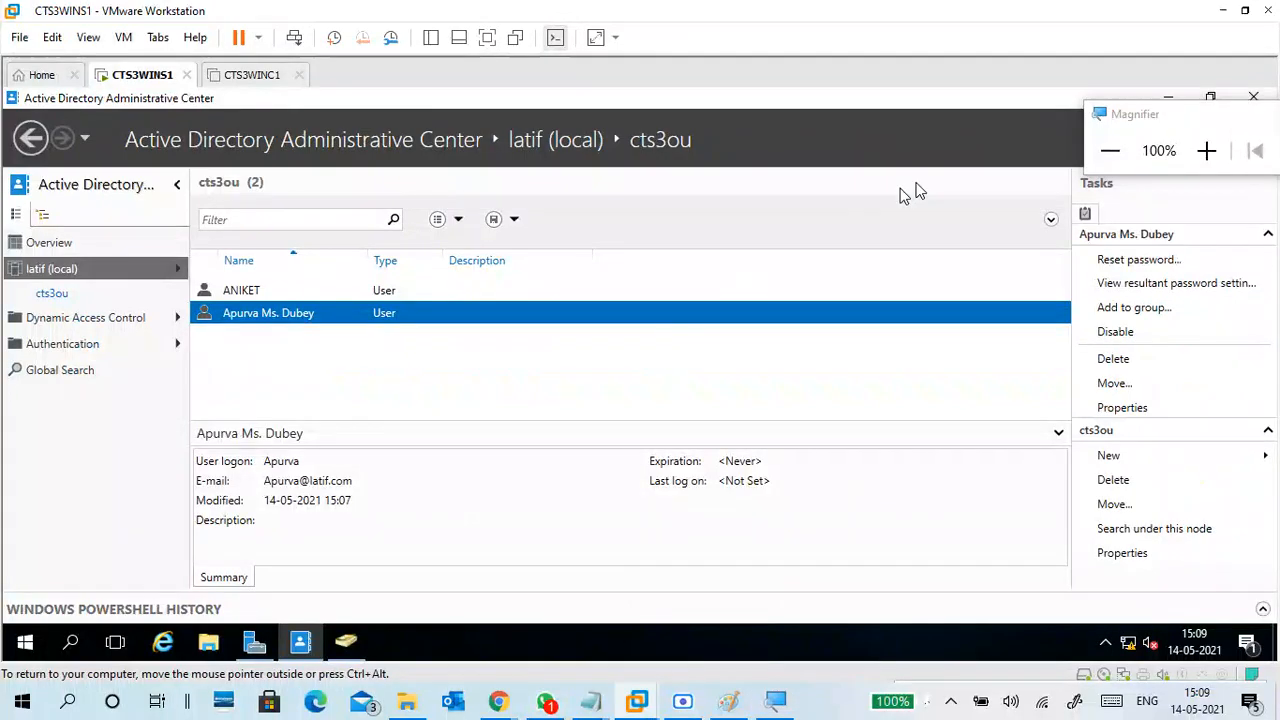
left_click_drag(1120, 117, 1091, 35)
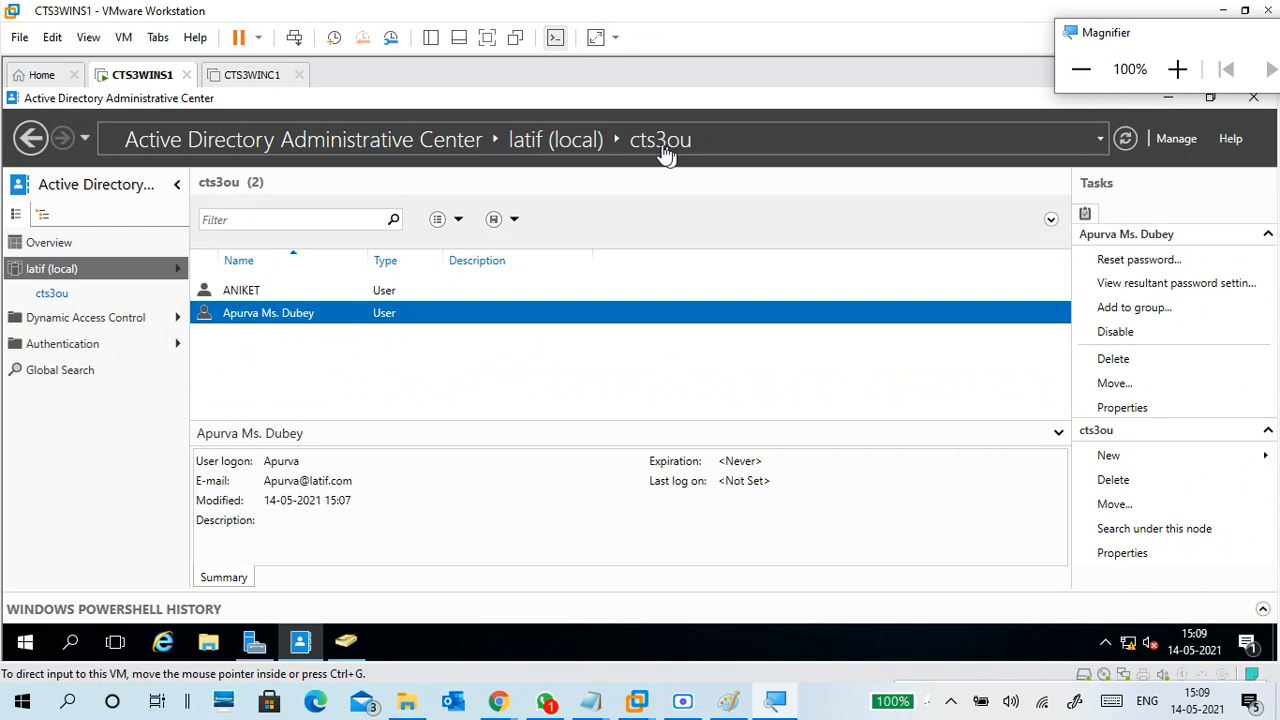
left_click_drag(634, 109, 637, 140)
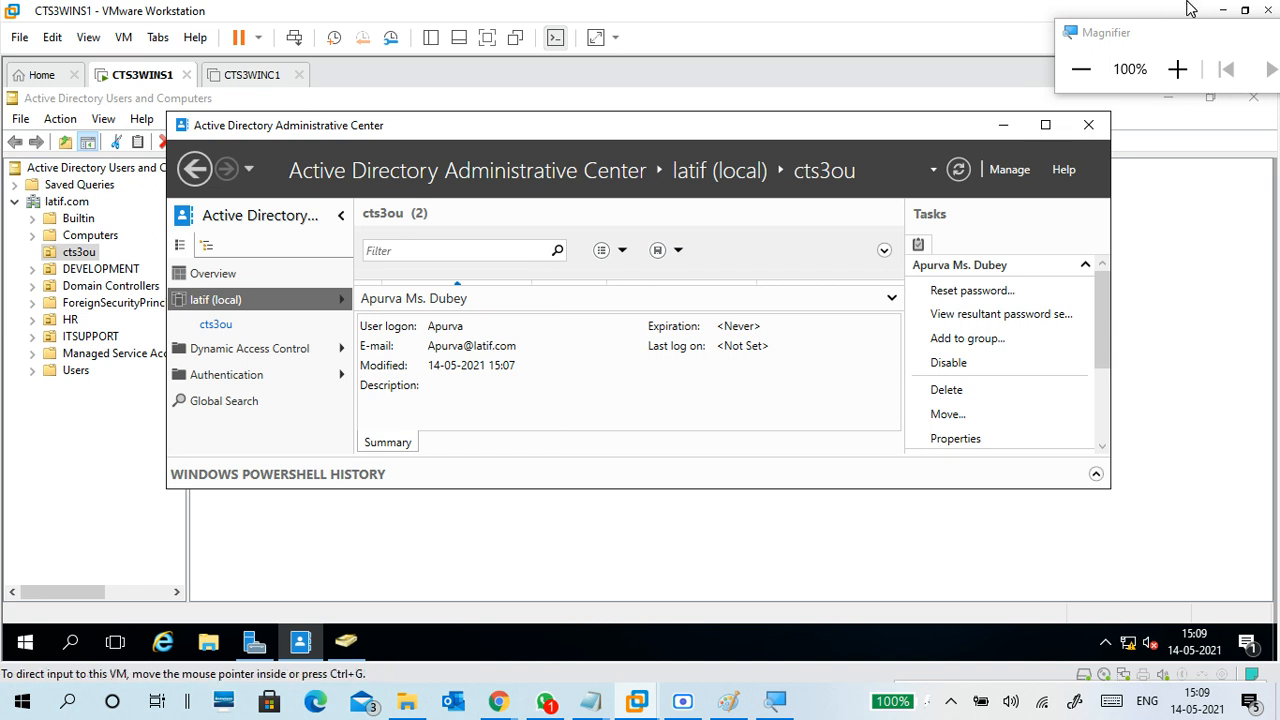
left_click(1222, 10)
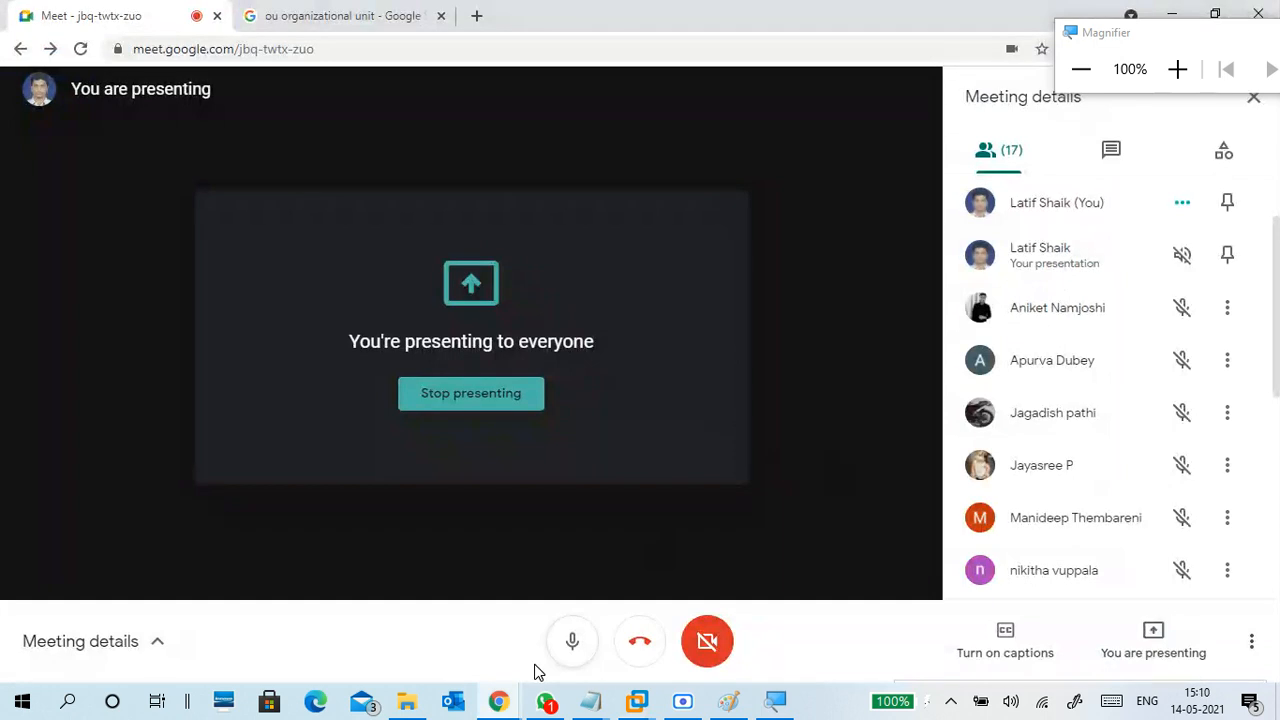
mouse_move(505, 703)
left_click(357, 621)
left_click(1171, 14)
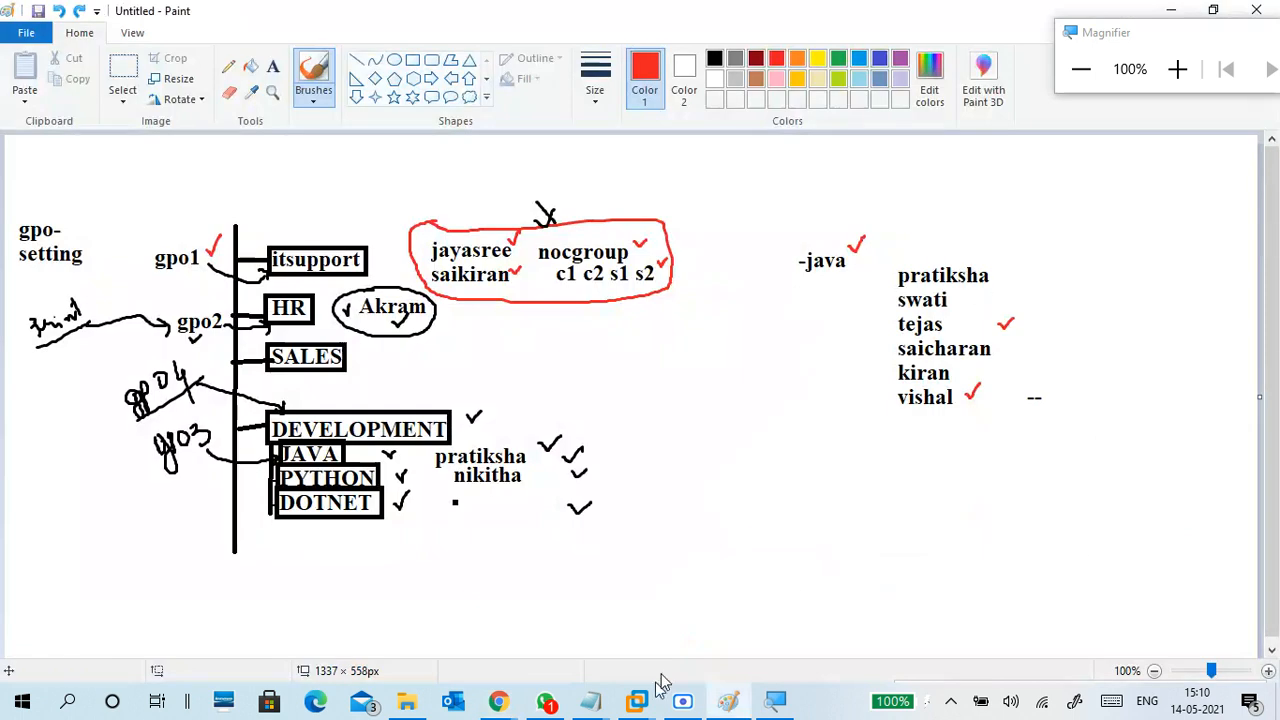
Maximize the Administrative Center, select latif (local), and set Magnifier to 150%
mouse_move(636, 706)
left_click(639, 598)
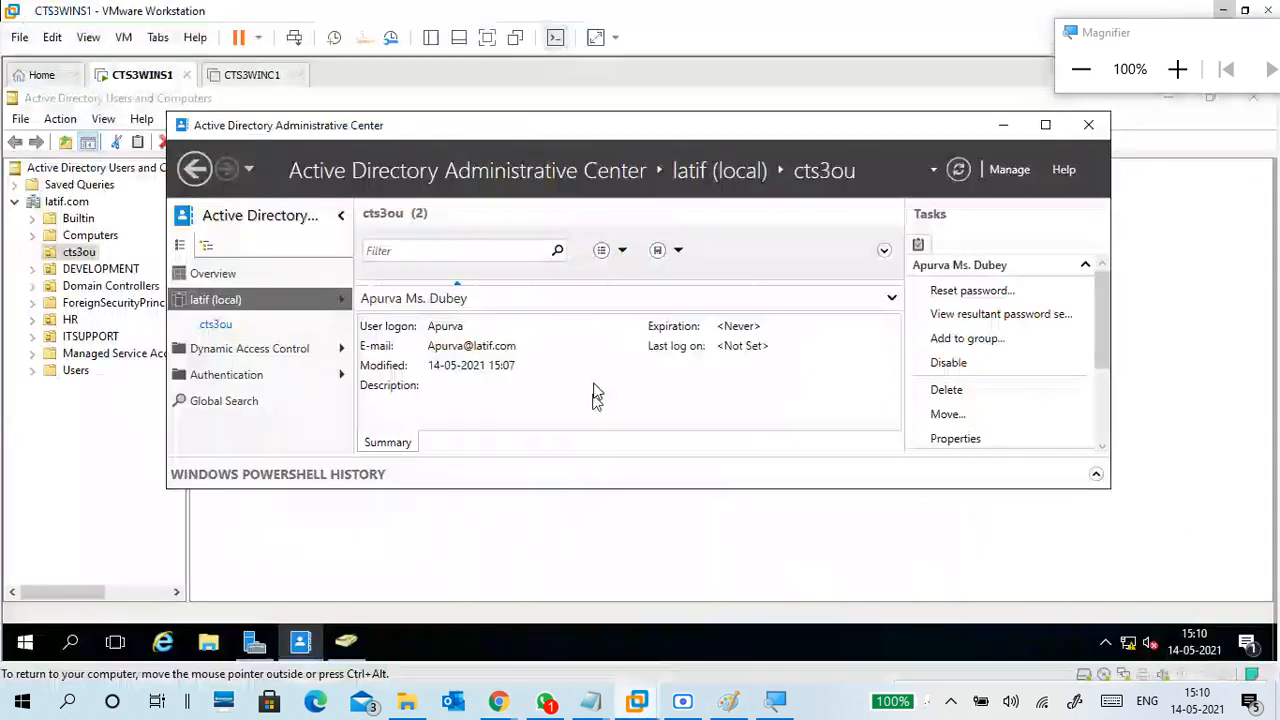
left_click(1045, 125)
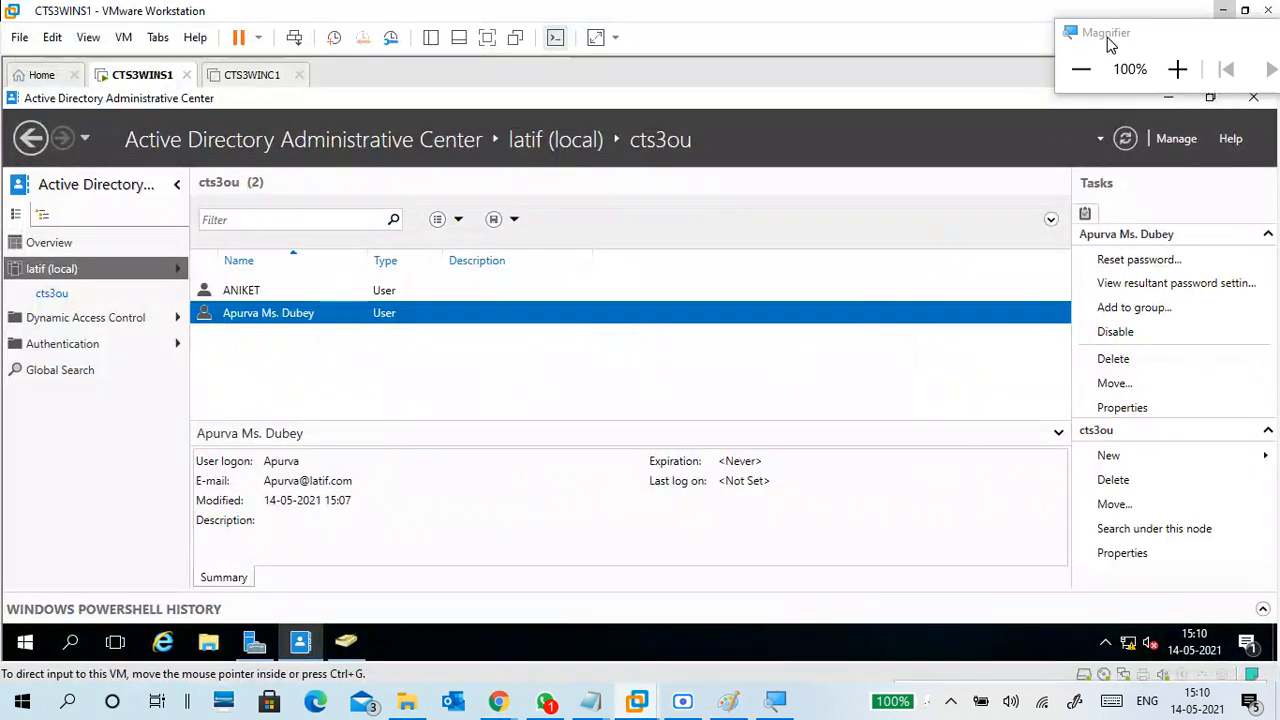
left_click_drag(1105, 35, 1048, 17)
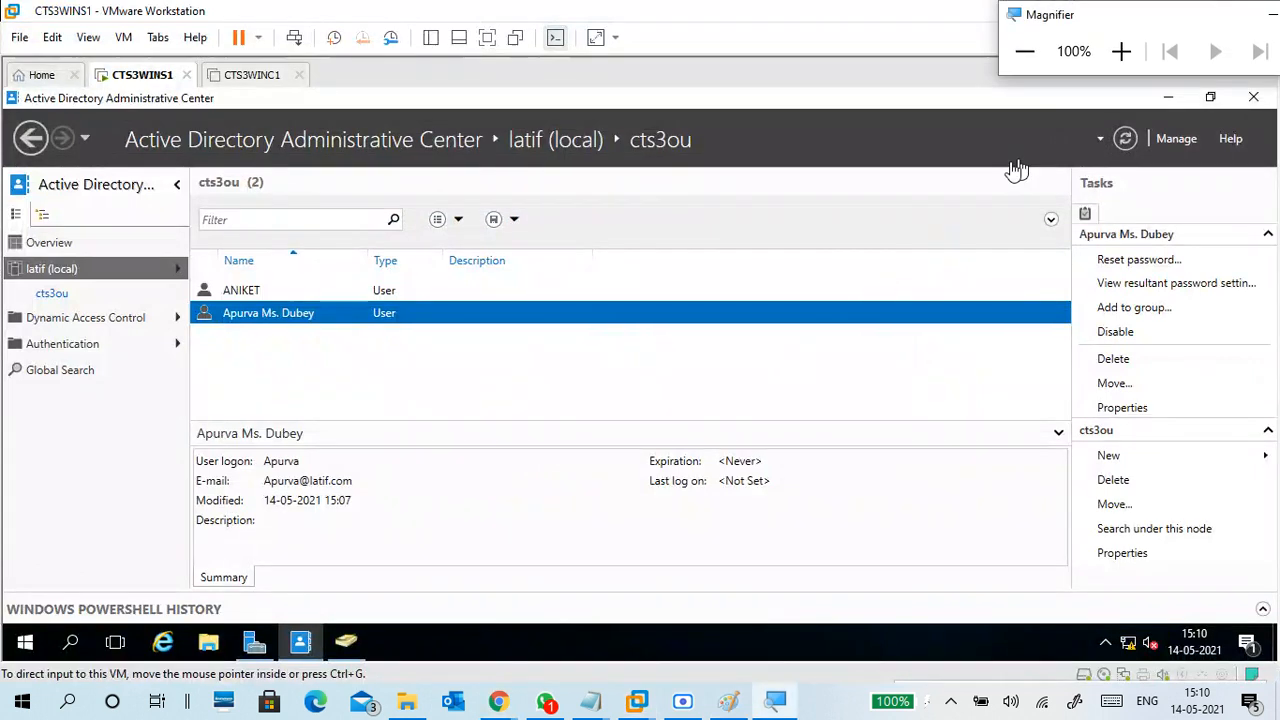
left_click(845, 200)
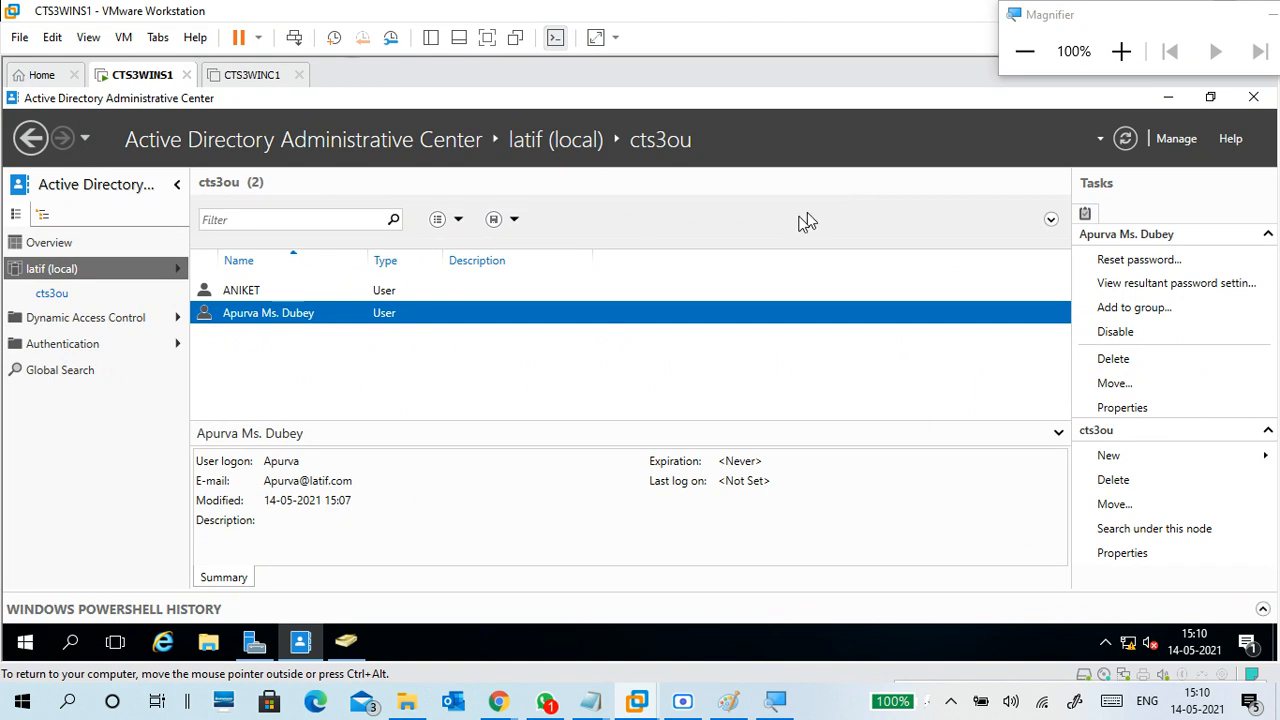
left_click(86, 276)
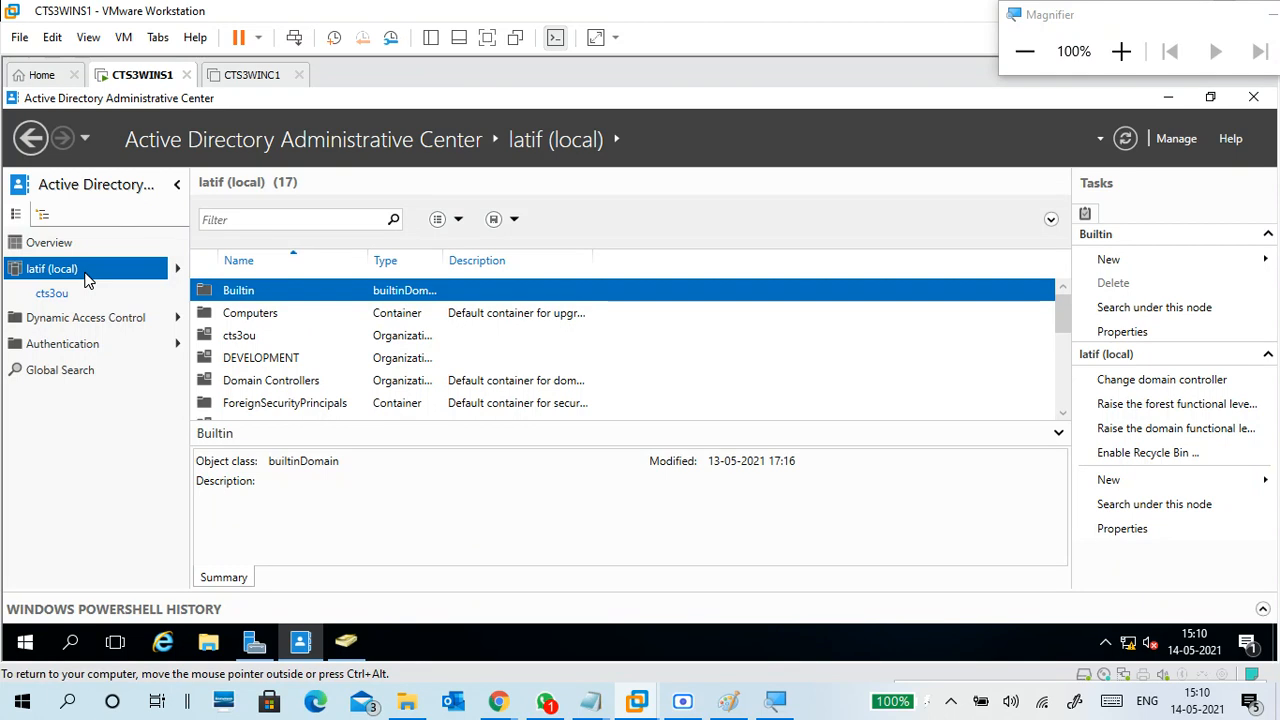
left_click(1120, 50)
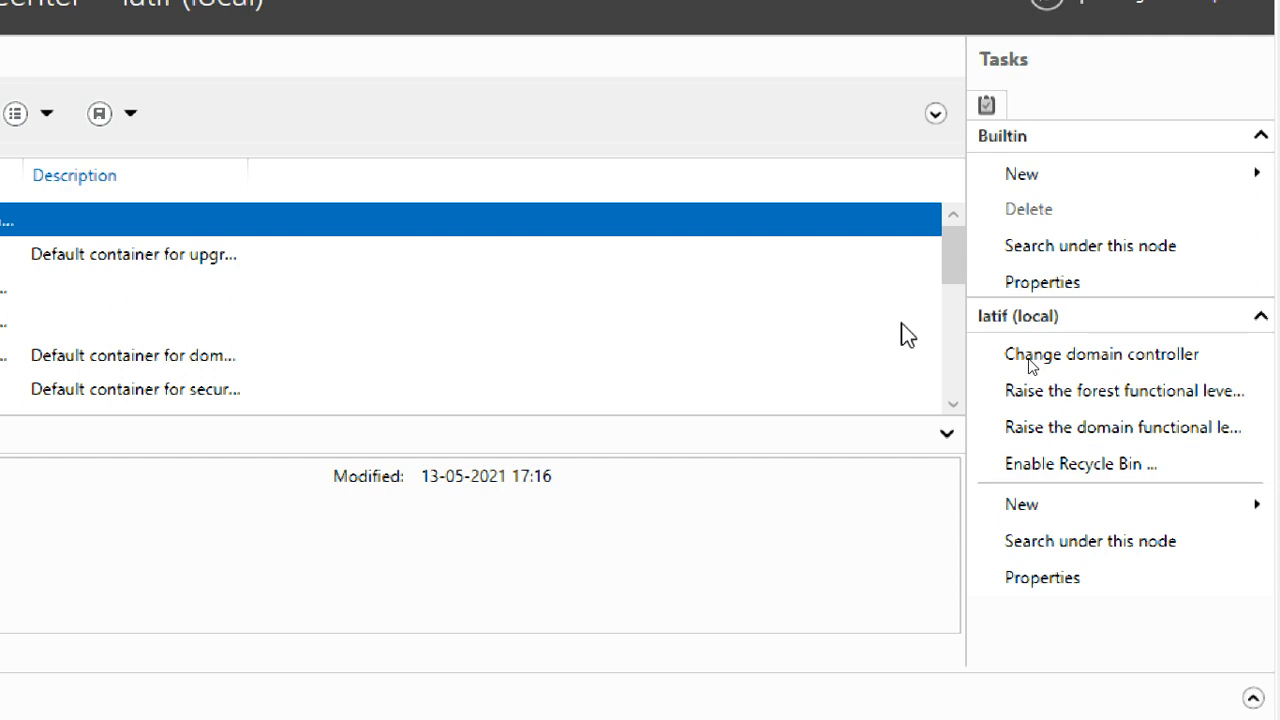
Open cts3ou, view each user's actions menu without running anything, then return to latif (local)
double_click(280, 292)
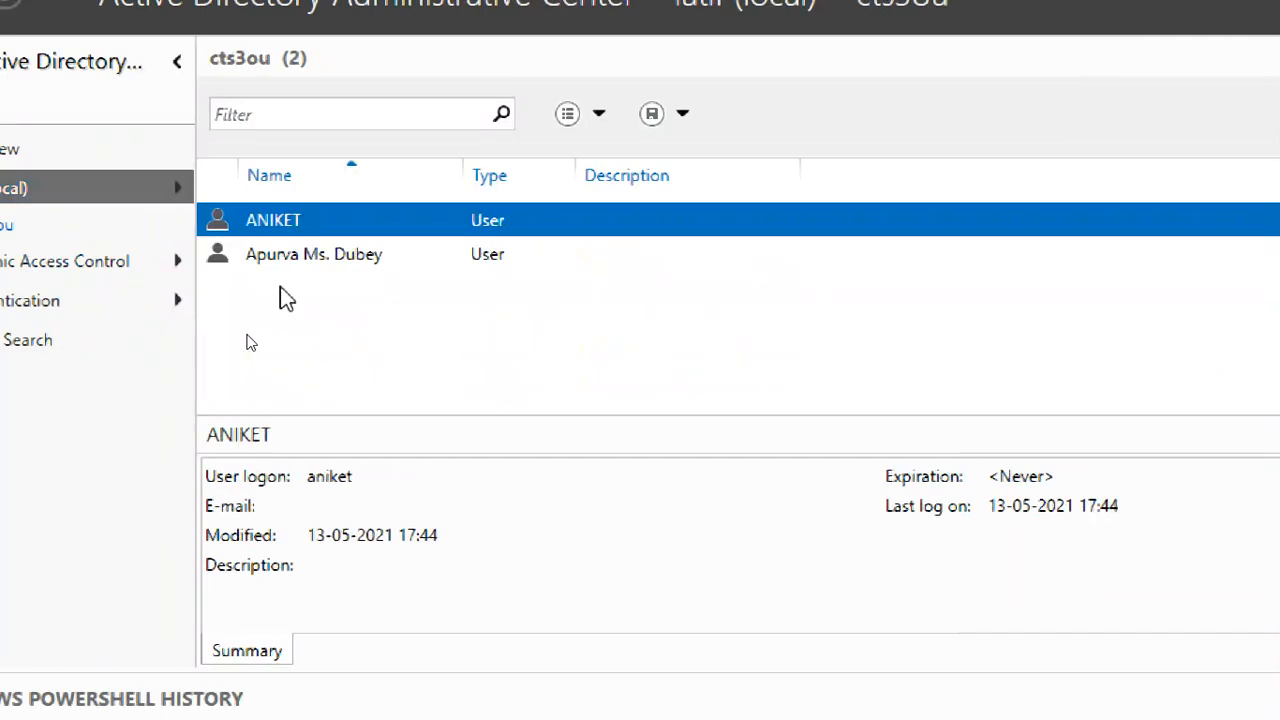
left_click(298, 258)
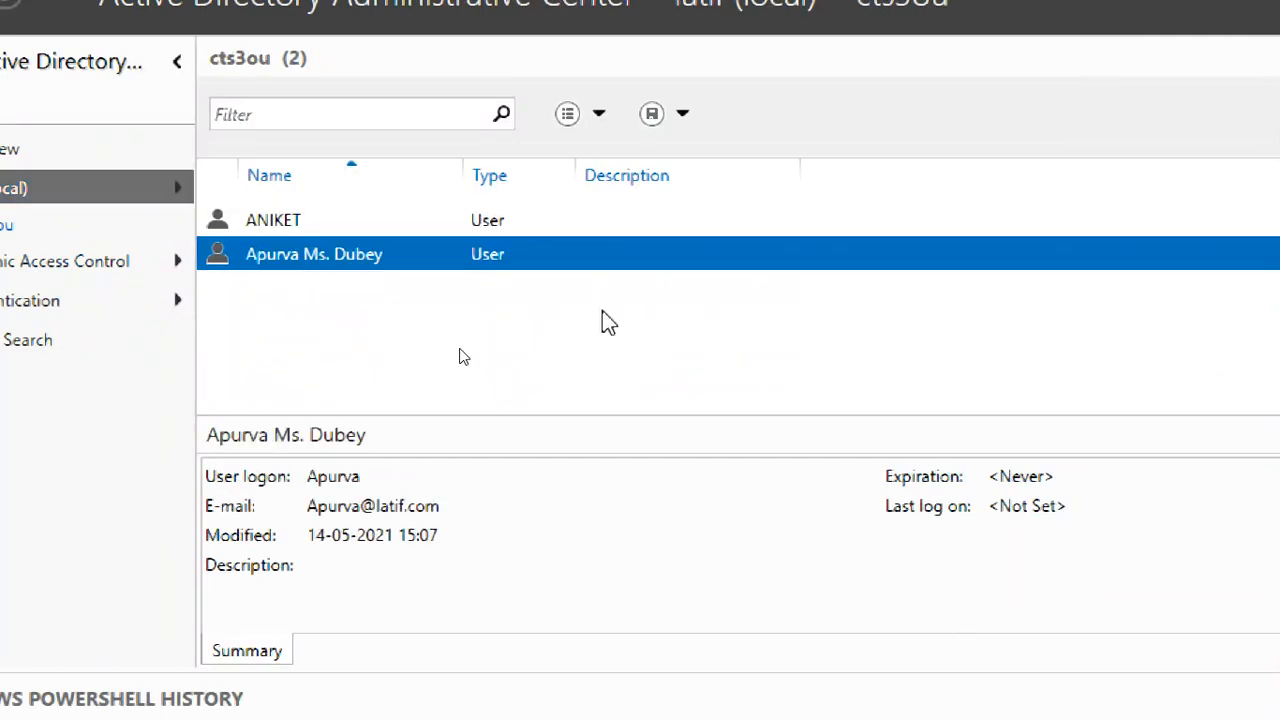
right_click(592, 263)
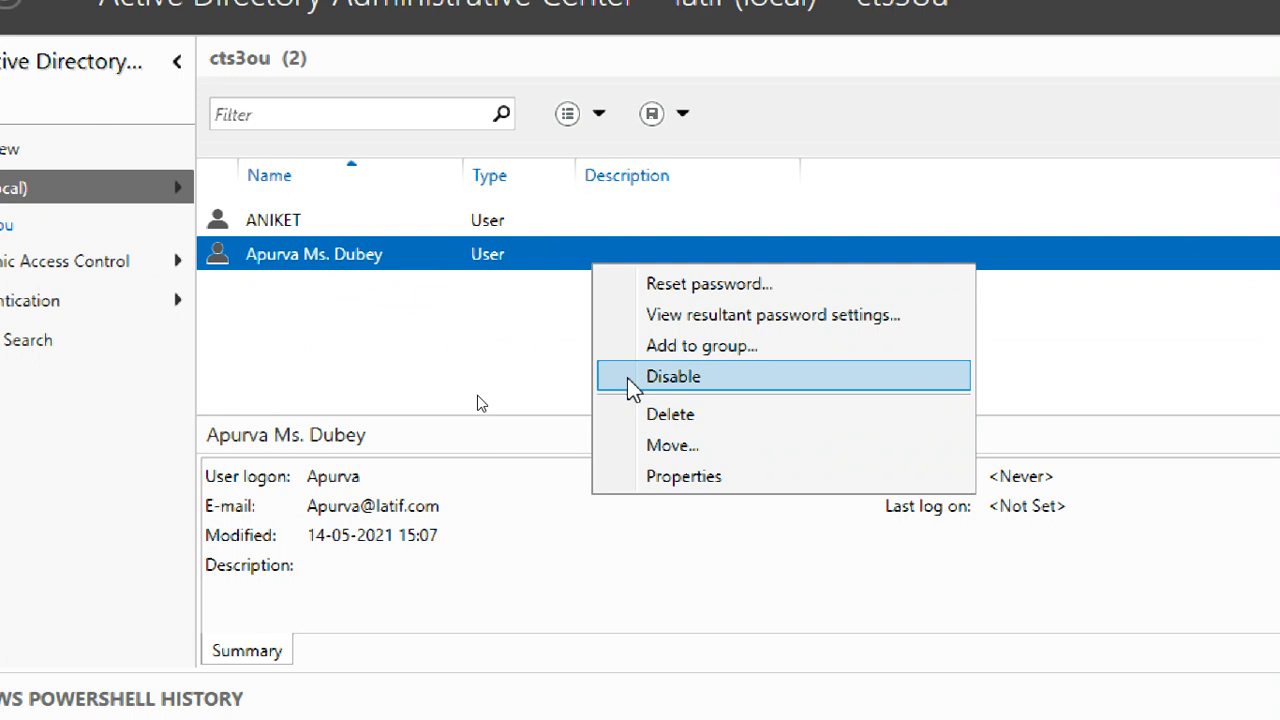
left_click(466, 345)
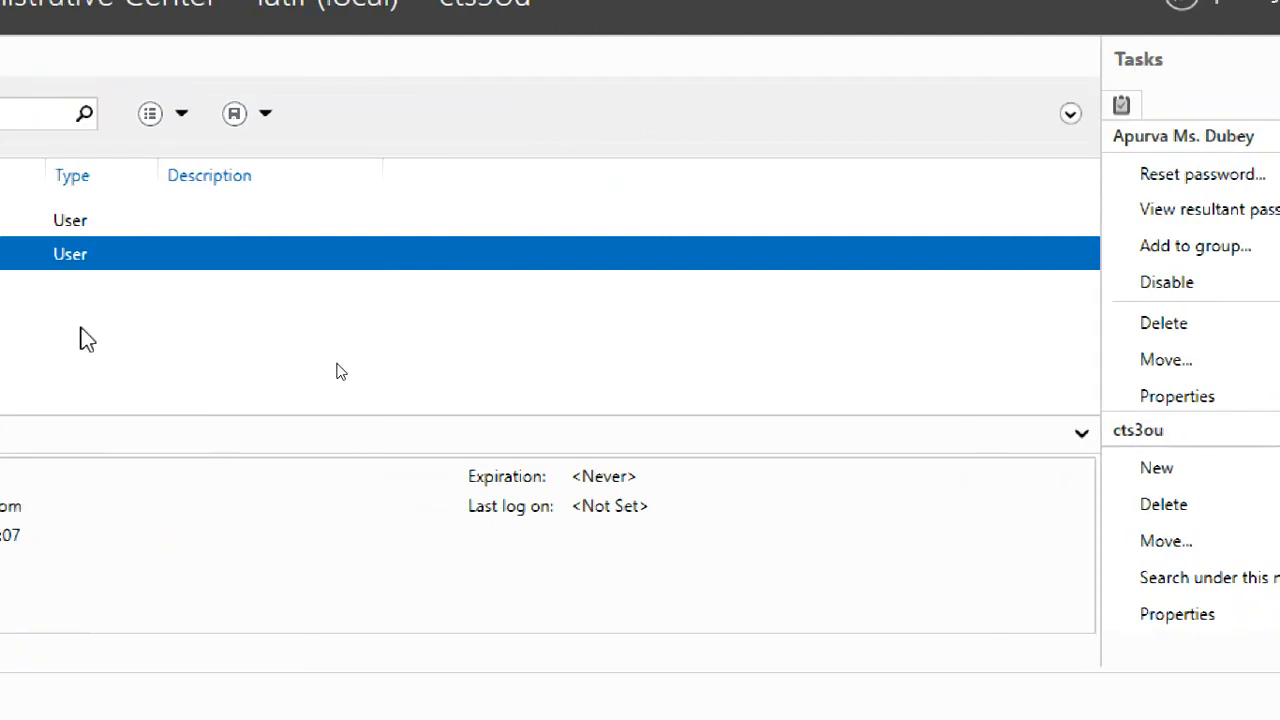
left_click(91, 192)
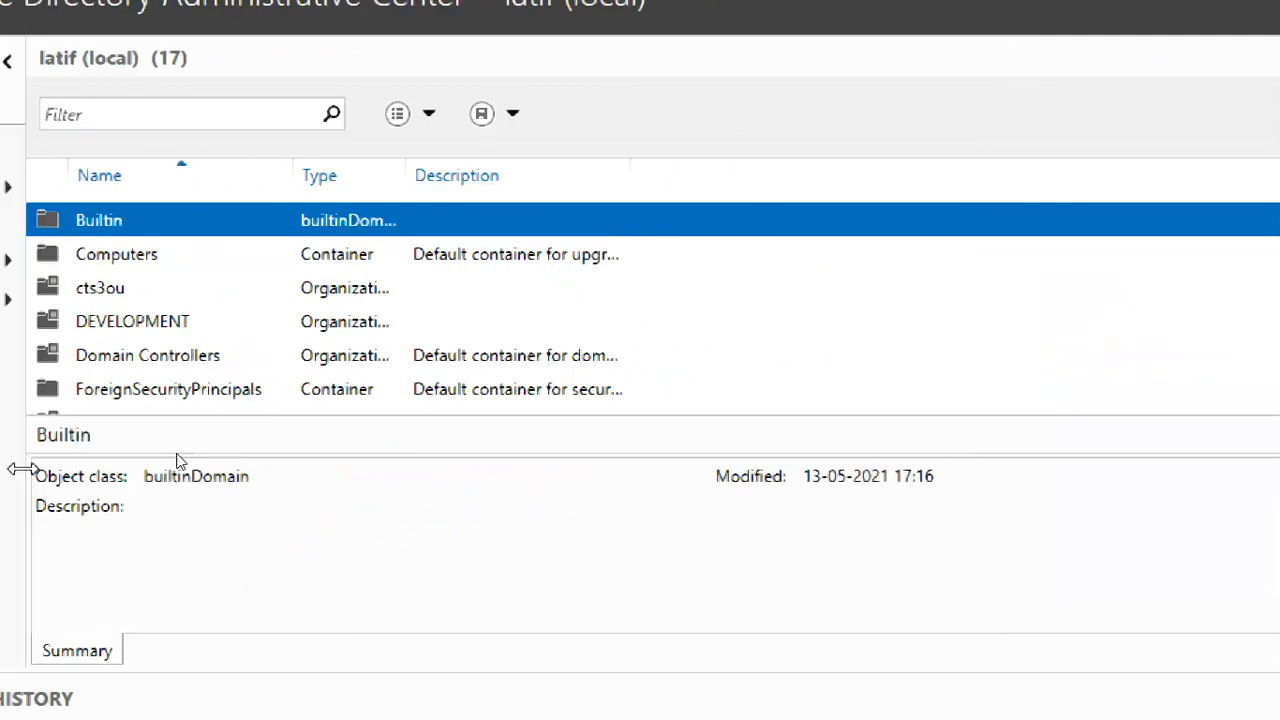
left_click(78, 226)
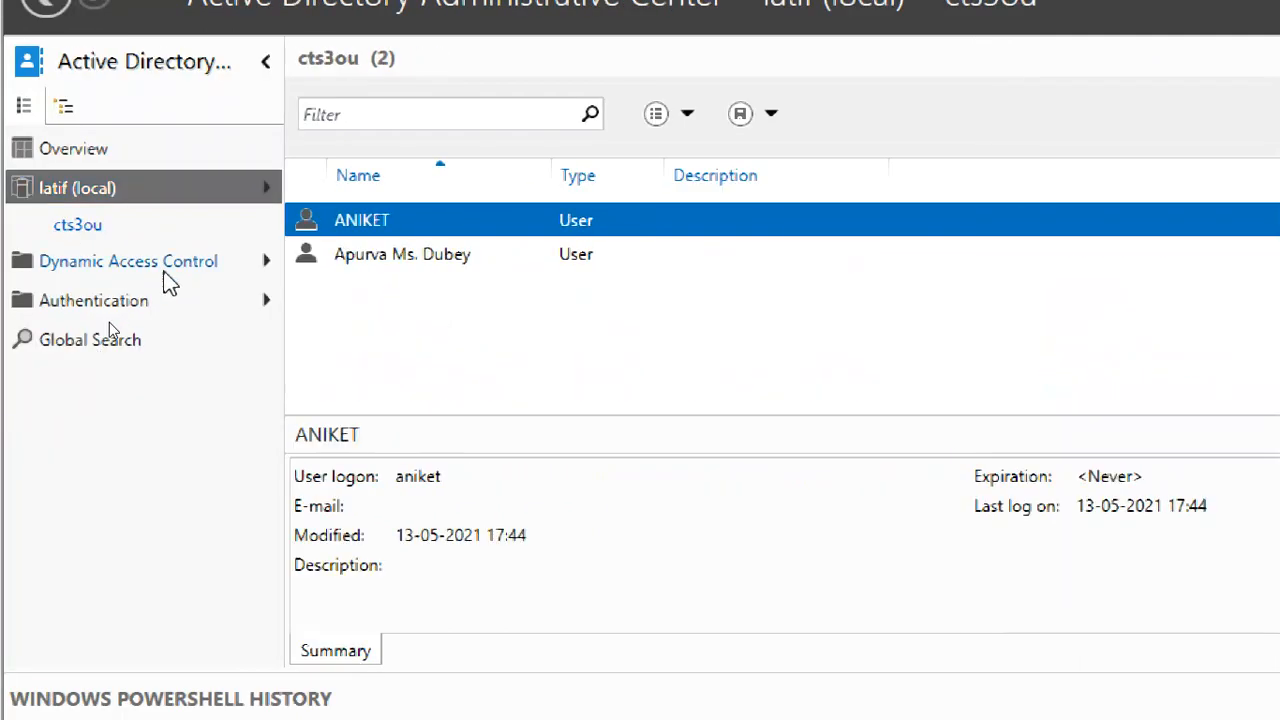
right_click(365, 229)
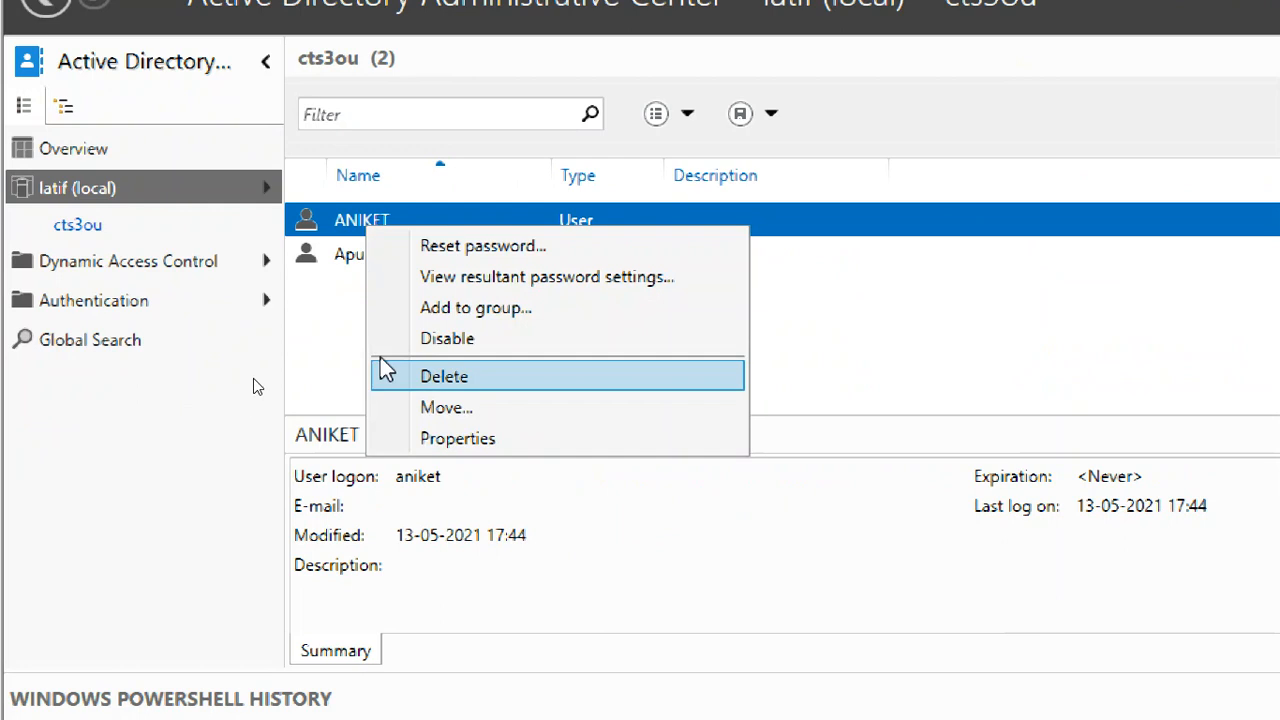
left_click(303, 322)
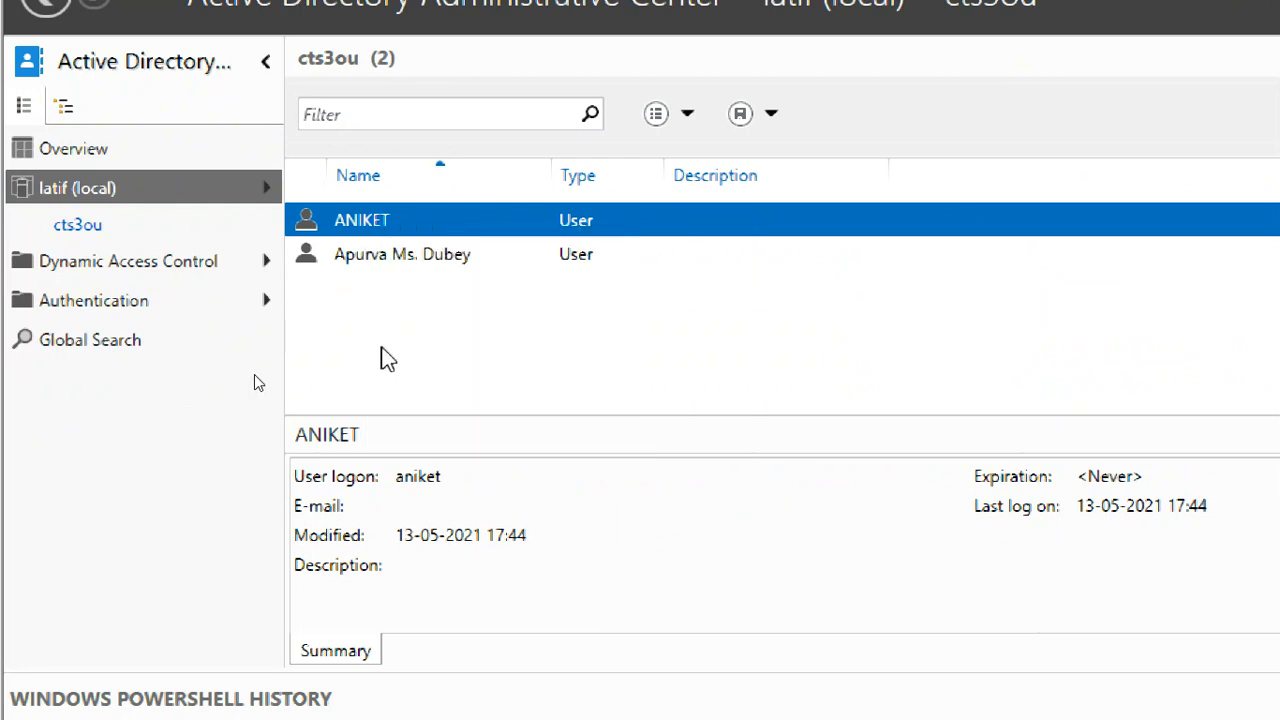
left_click(97, 190)
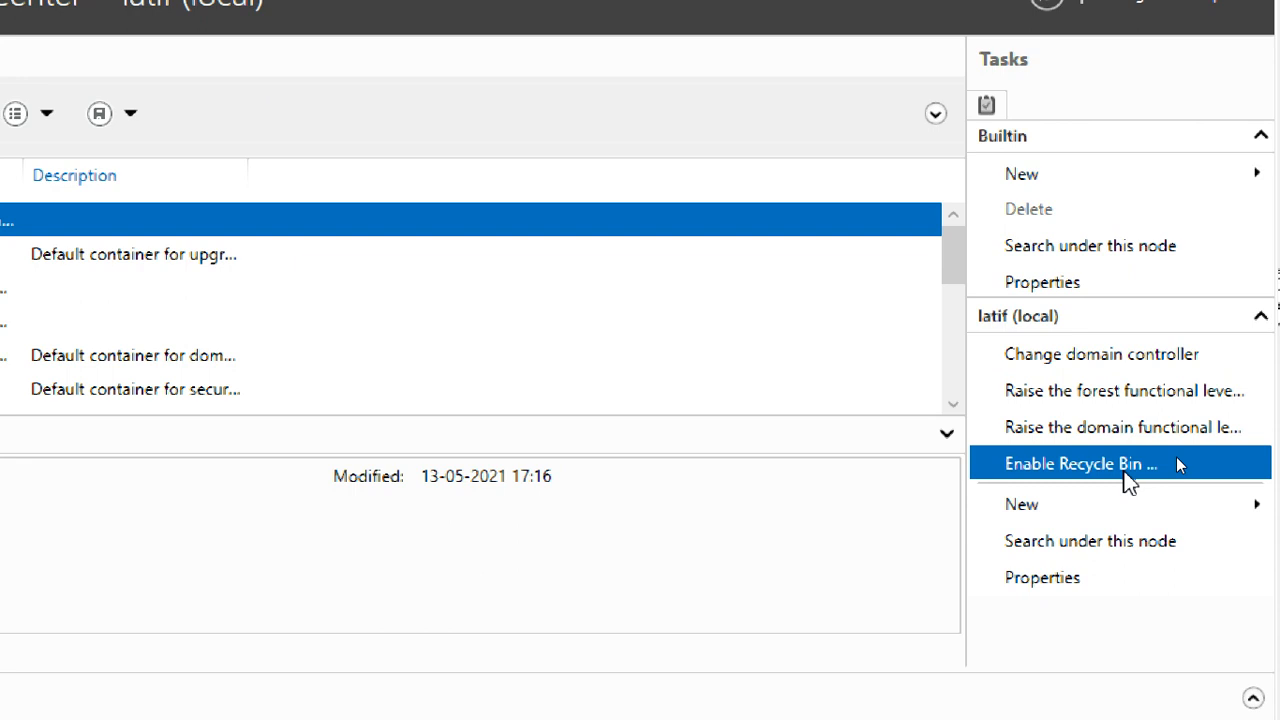
Enable the Recycle Bin for latif (local), accept both prompts, and refresh to show Deleted Objects
left_click(1128, 470)
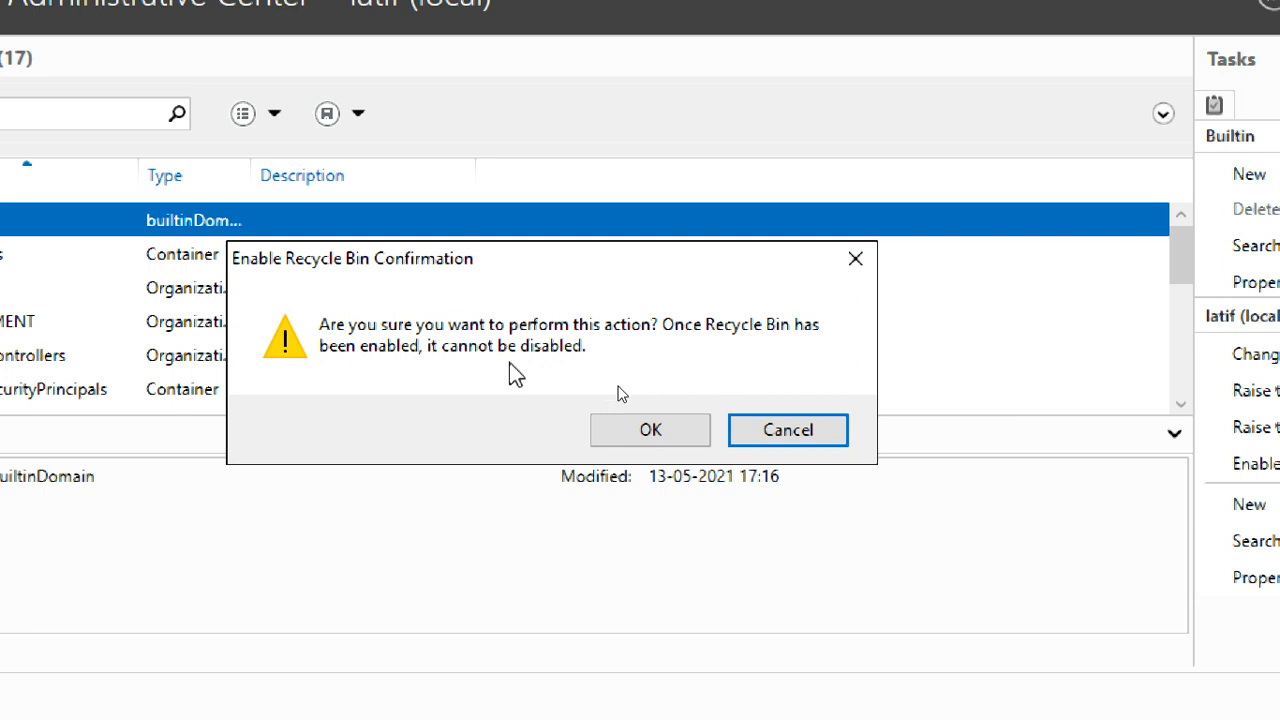
left_click(630, 428)
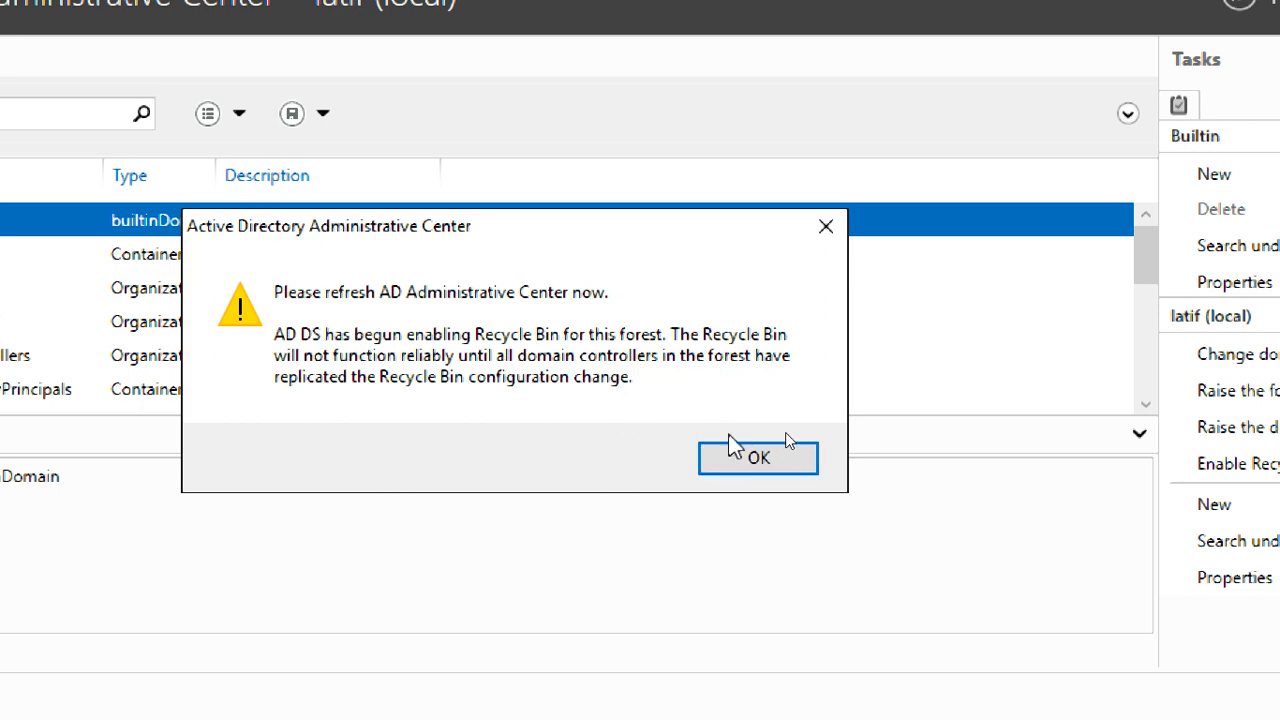
left_click(757, 457)
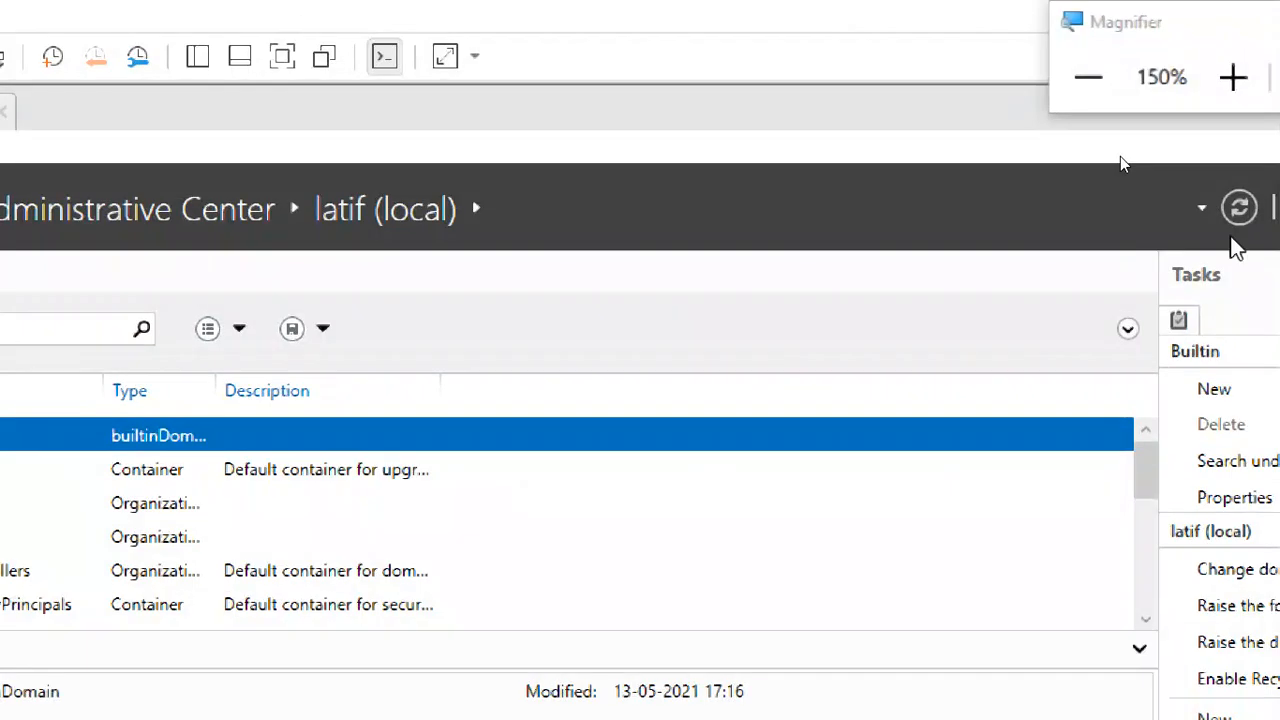
left_click(1239, 208)
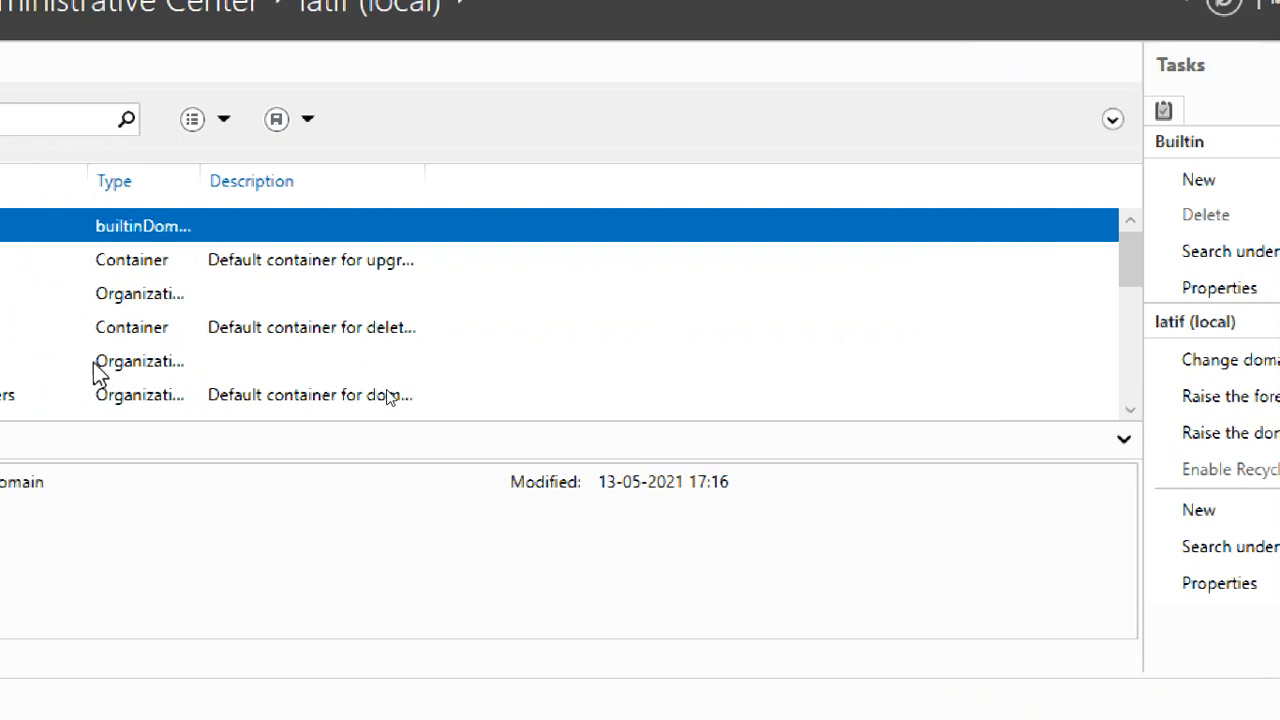
Open the Deleted Objects container under latif (local) and confirm it is empty
scroll(390, 305, "down", 4)
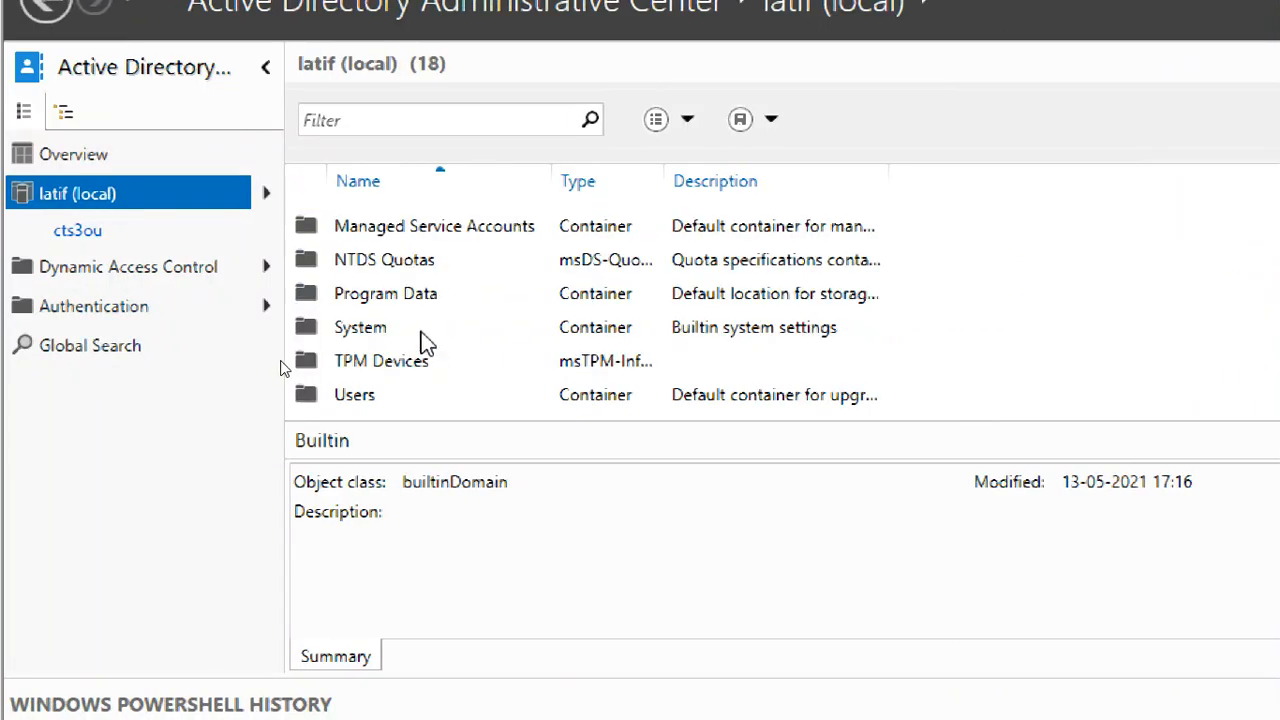
scroll(423, 360, "up", 3)
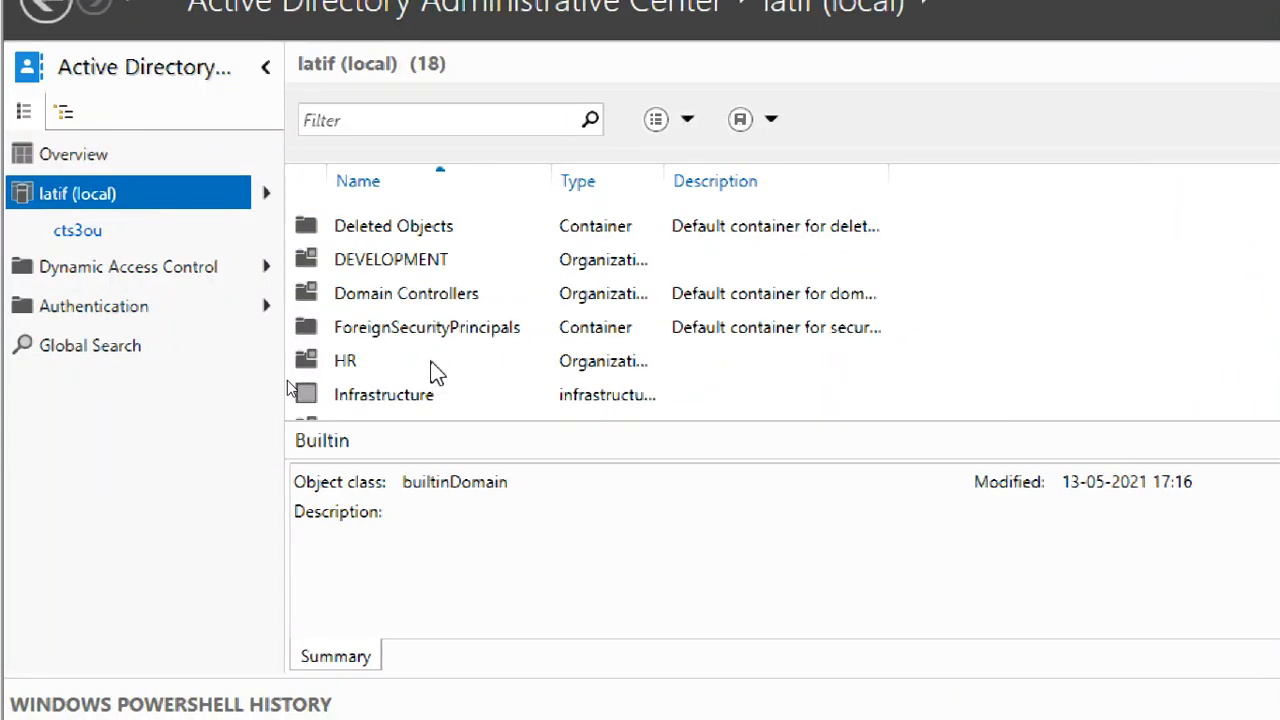
scroll(435, 368, "up", 3)
scroll(430, 355, "down", 3)
scroll(427, 342, "up", 3)
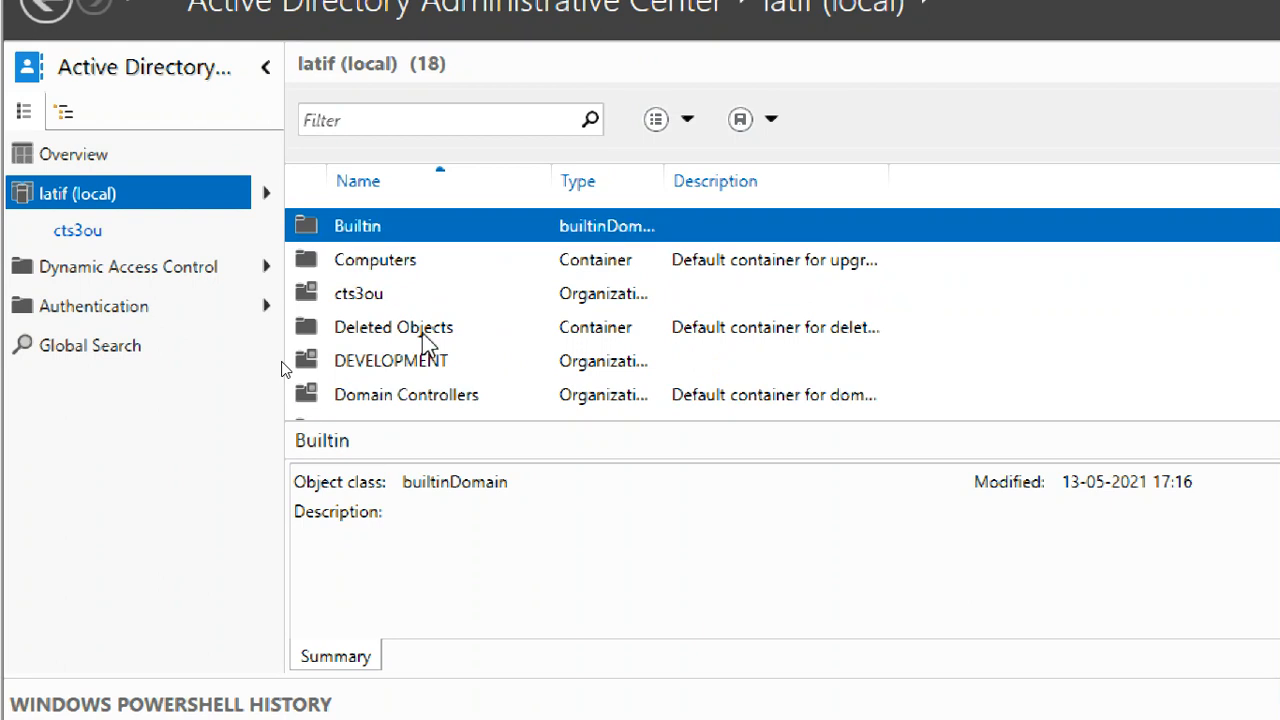
left_click(424, 335)
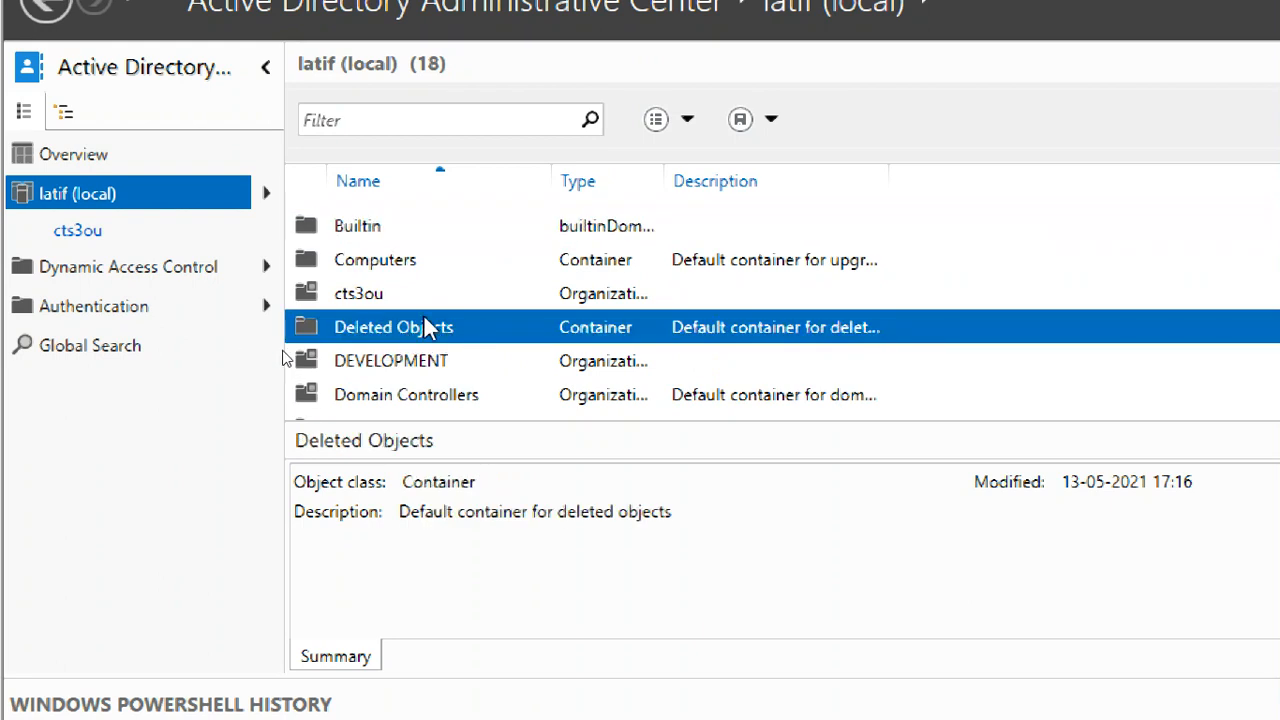
double_click(430, 336)
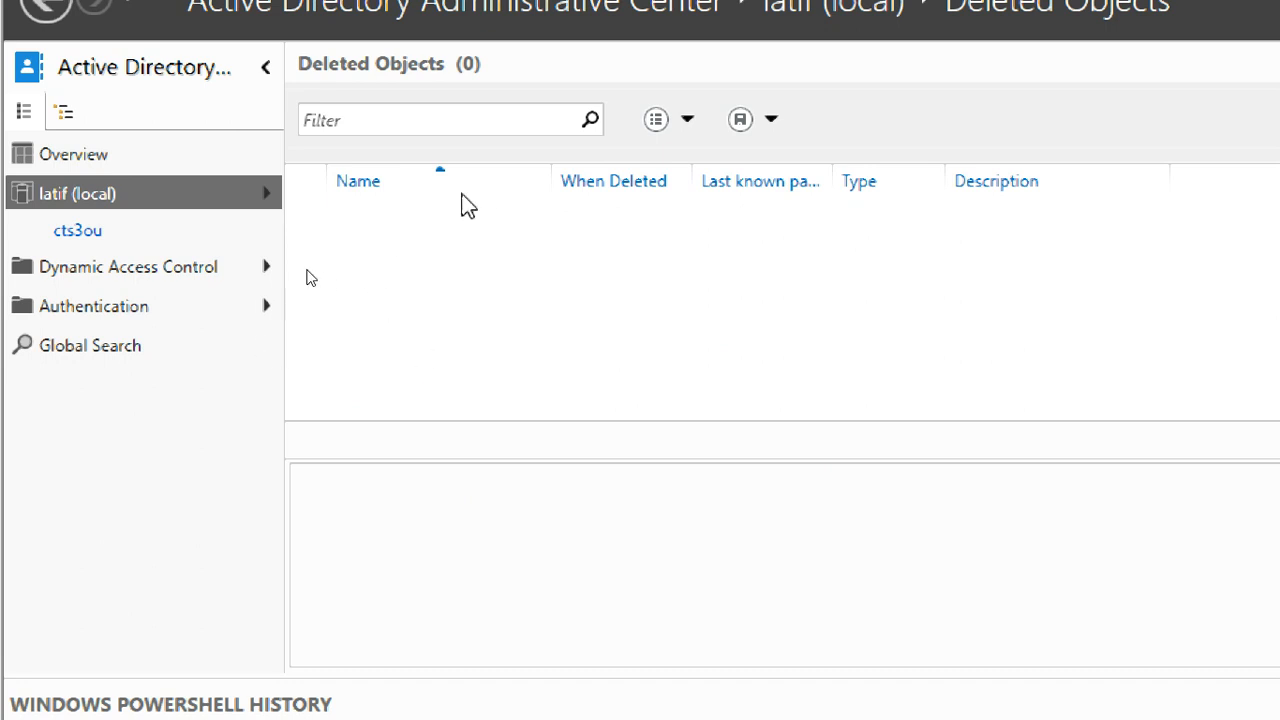
Open cts3ou and bring up the second user's context menu
left_click(80, 232)
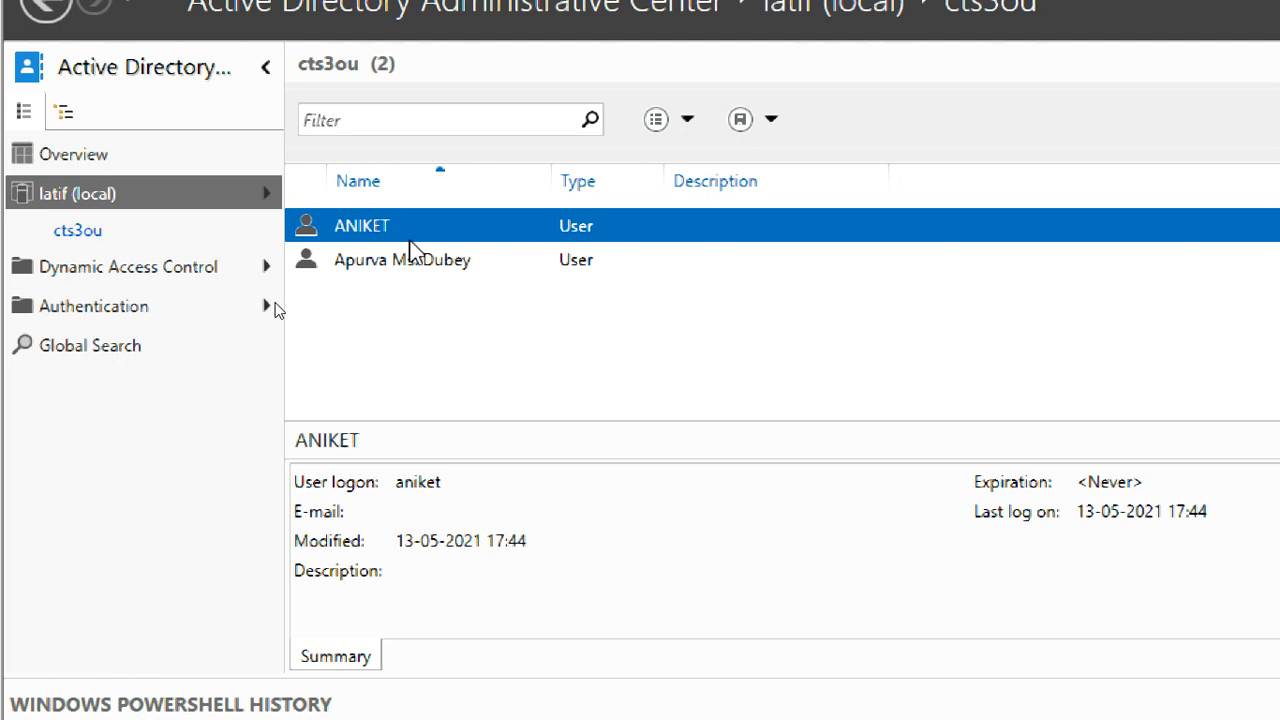
left_click(430, 262)
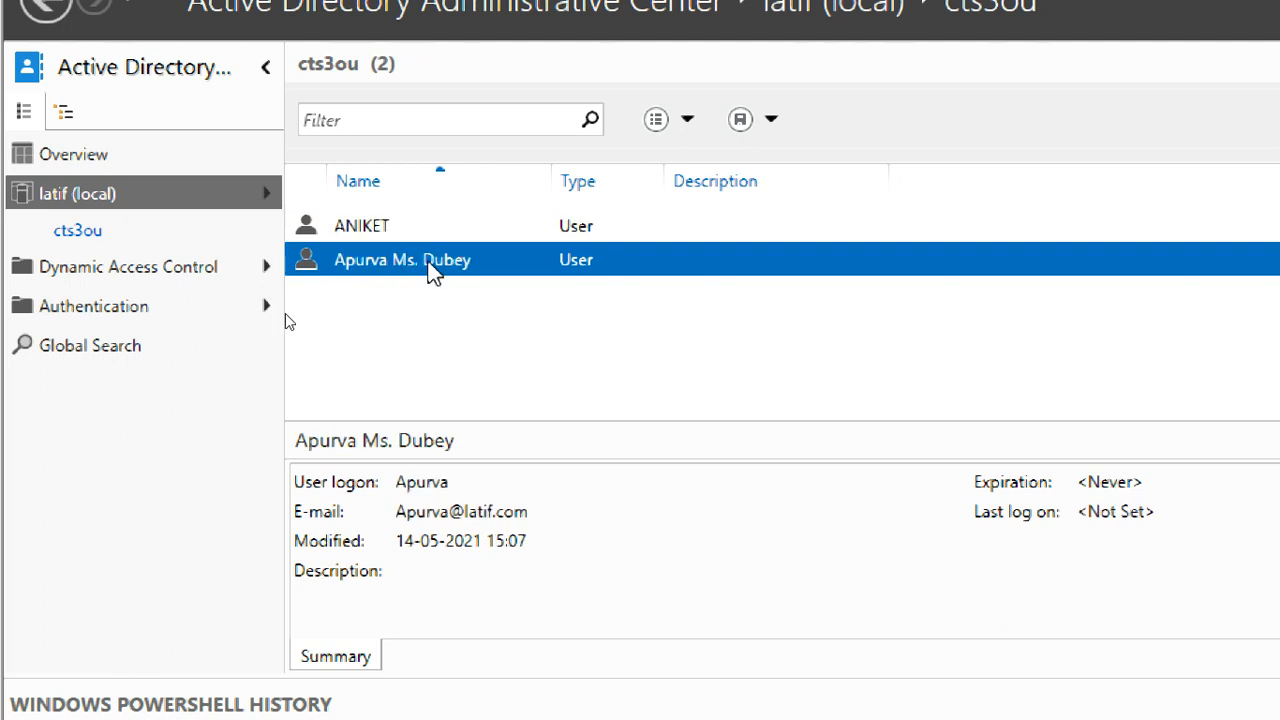
right_click(430, 266)
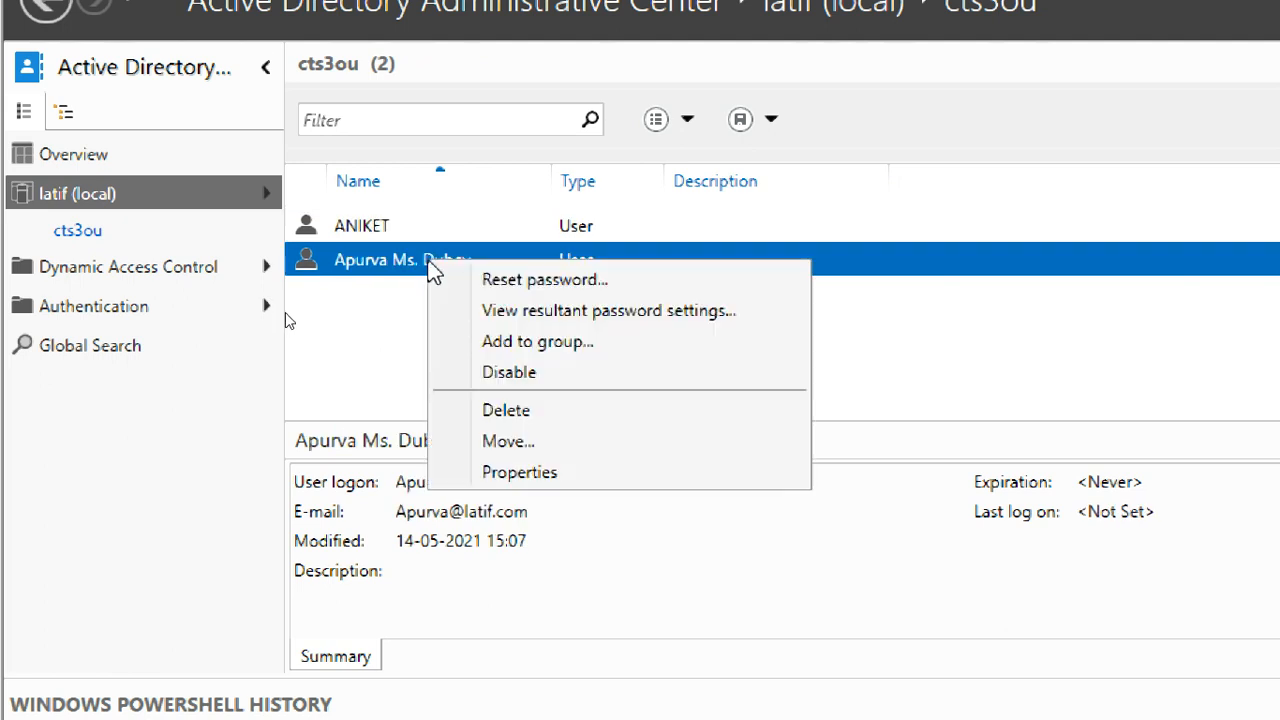
Delete the second user from cts3ou, refresh the list, and go back to latif (local)
left_click(544, 425)
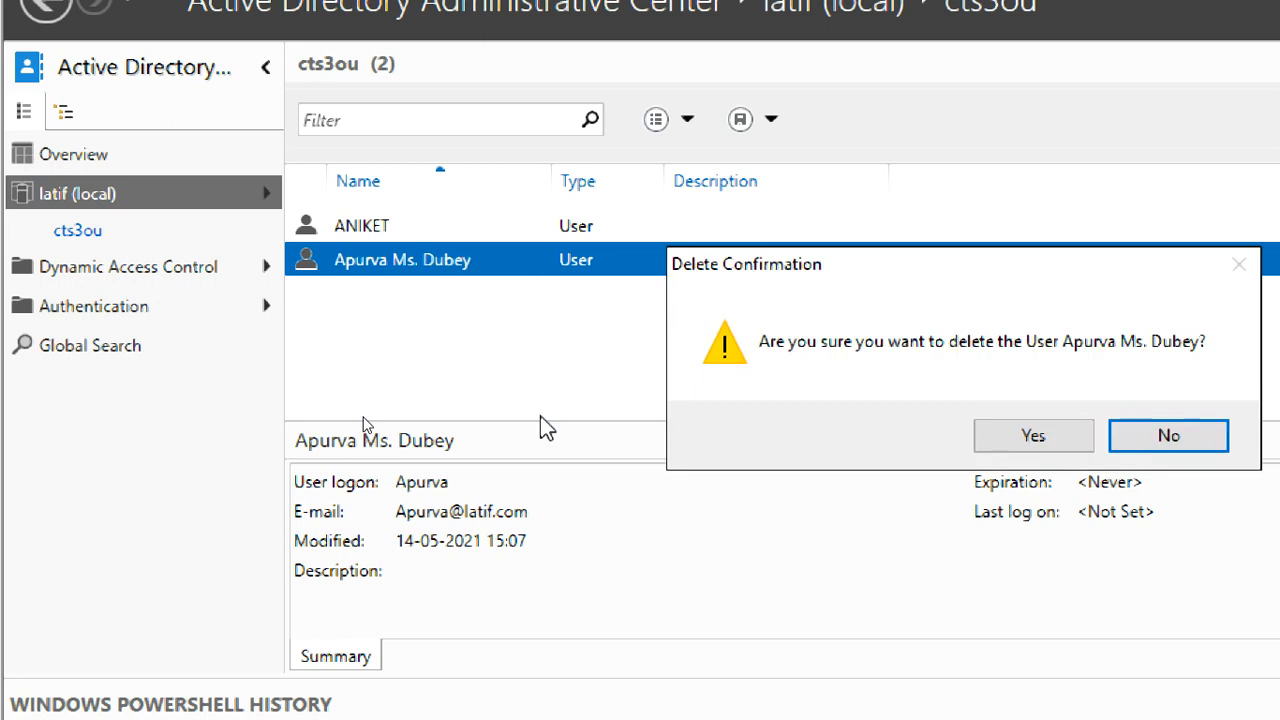
left_click(1050, 440)
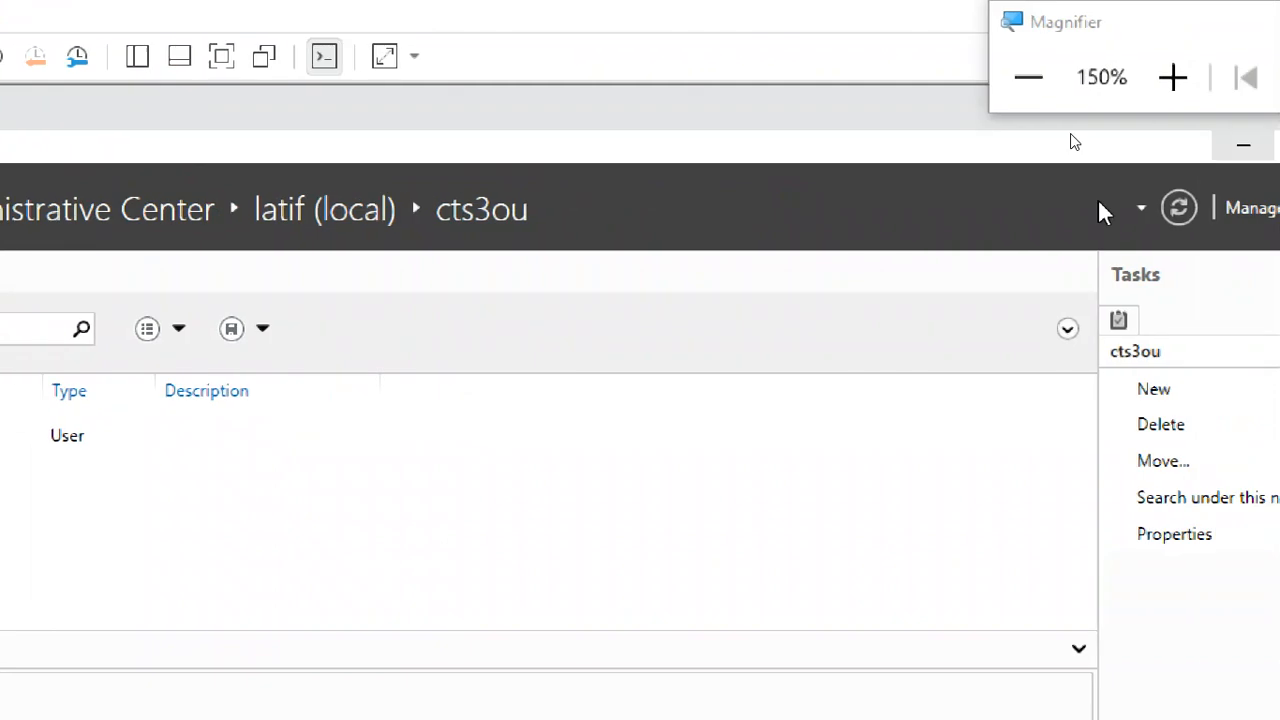
left_click_drag(1047, 22, 1197, 245)
left_click(1186, 212)
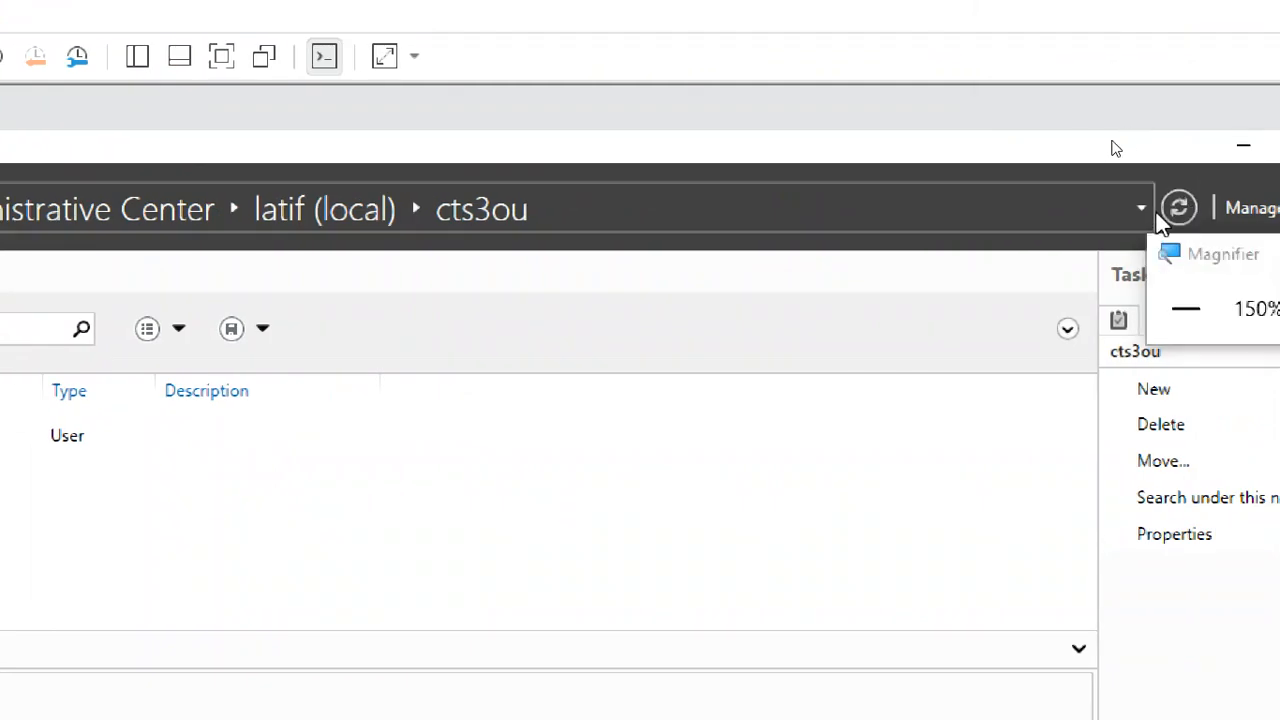
left_click(1181, 209)
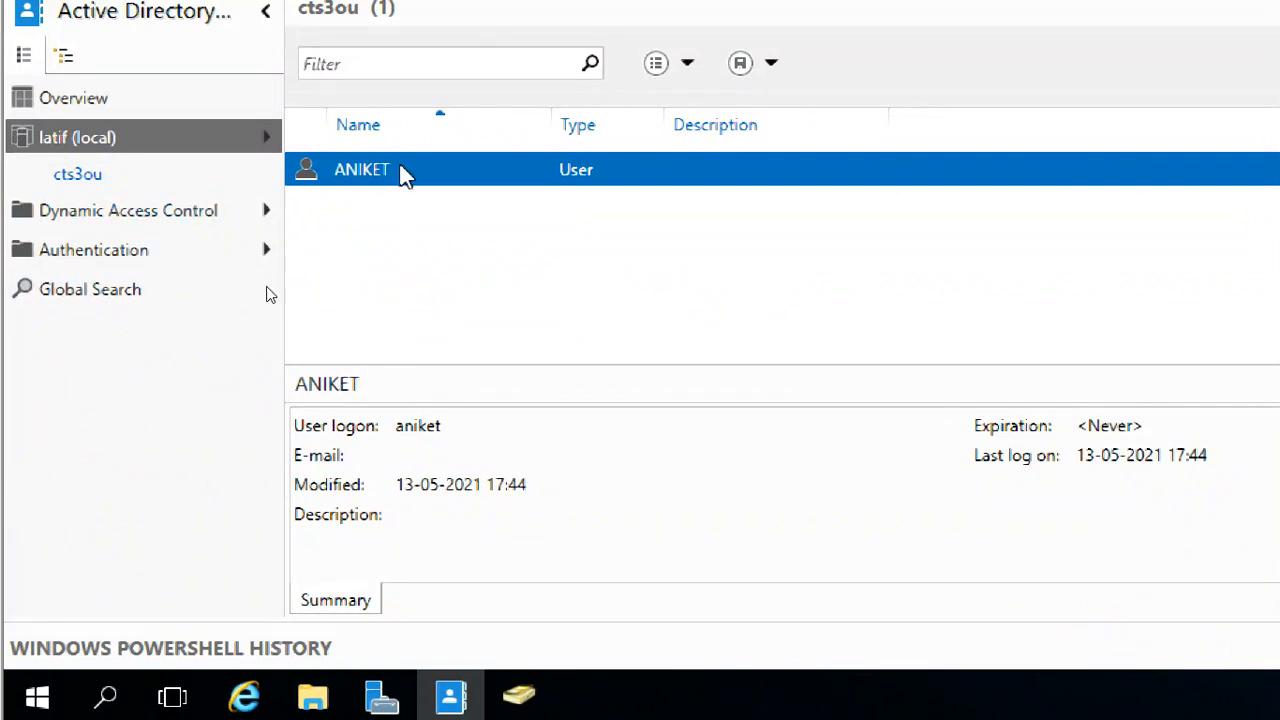
left_click(88, 141)
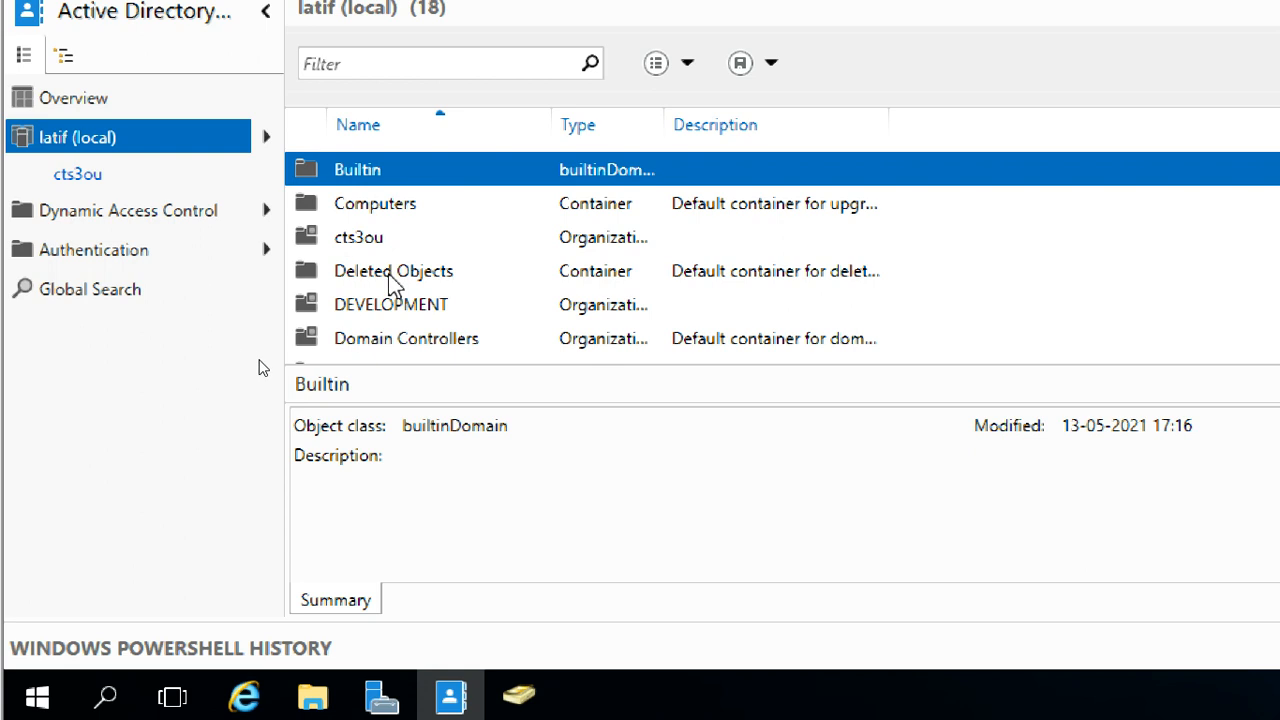
Open Deleted Objects and restore the deleted user to its original unit
left_click(360, 273)
double_click(450, 283)
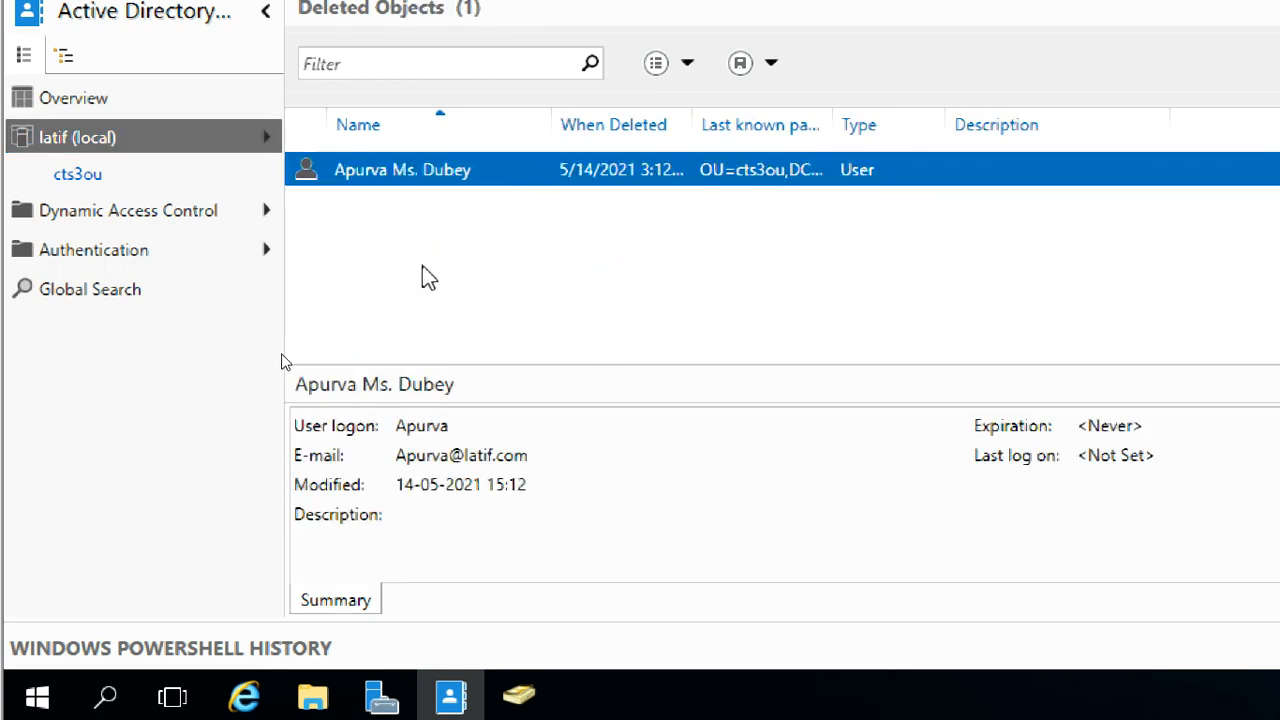
right_click(398, 180)
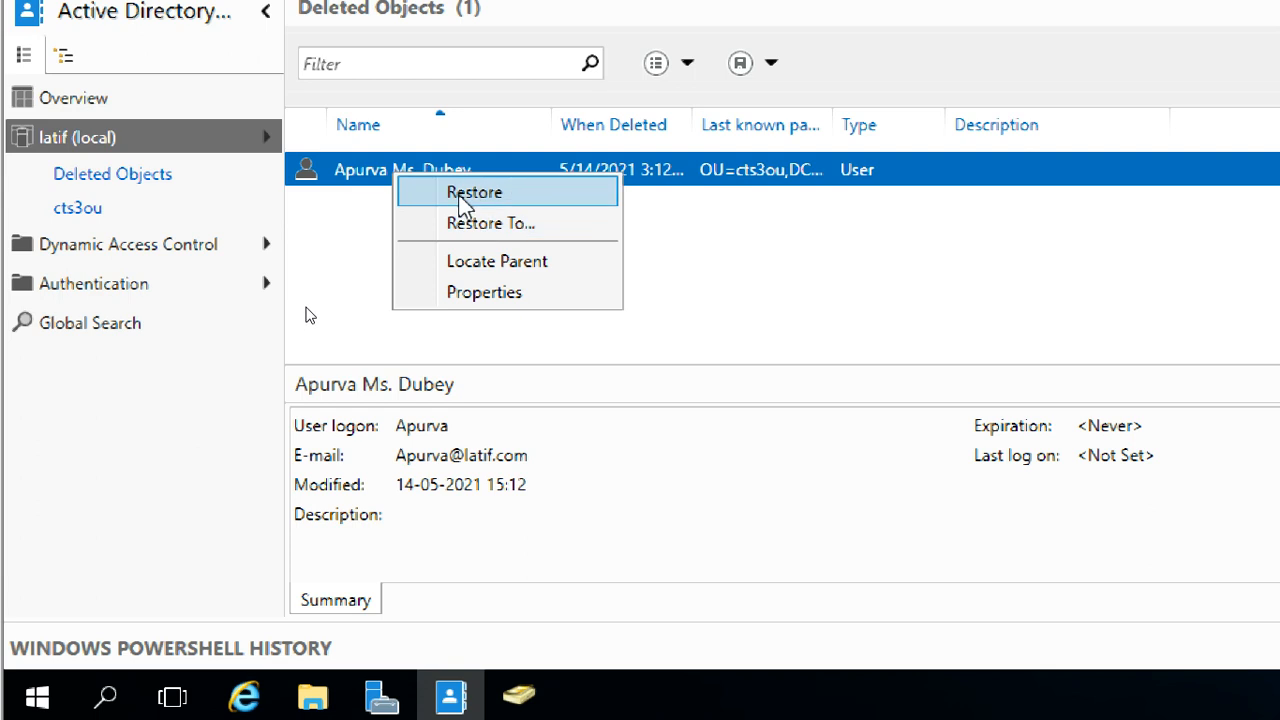
left_click(465, 196)
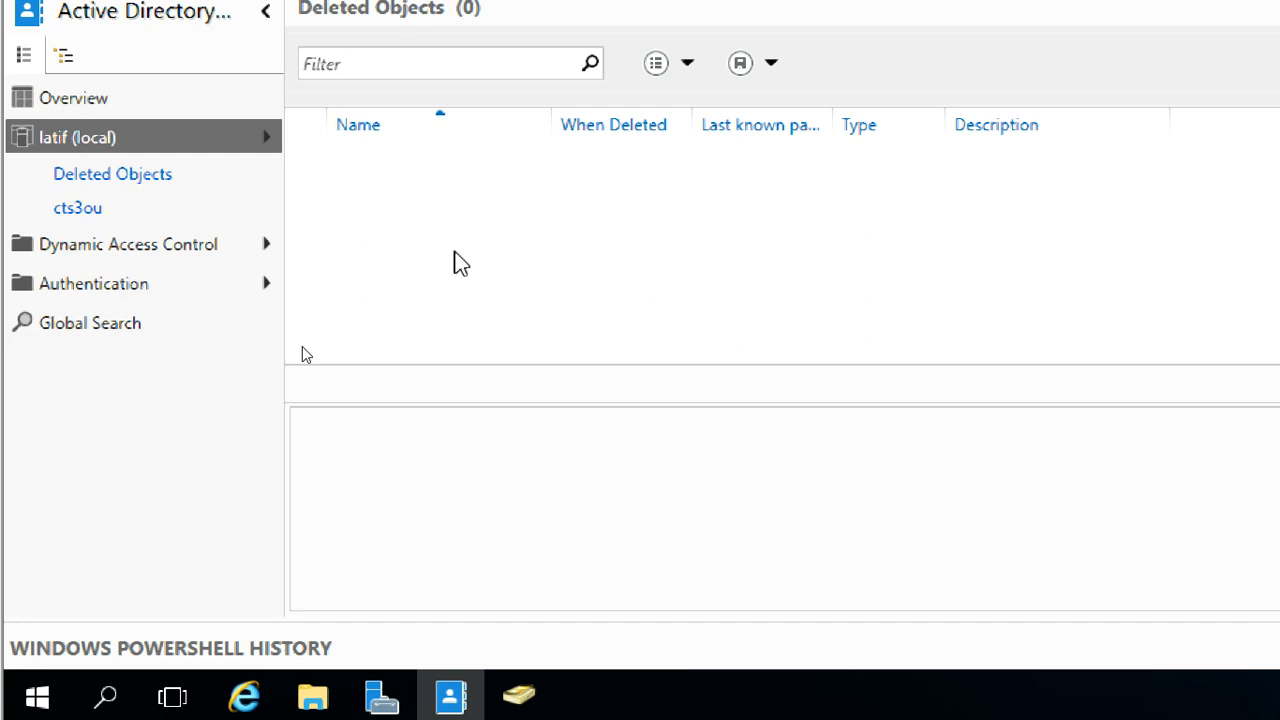
Confirm the restored user appears in cts3ou, then return to the latif (local) breadcrumb
left_click(77, 208)
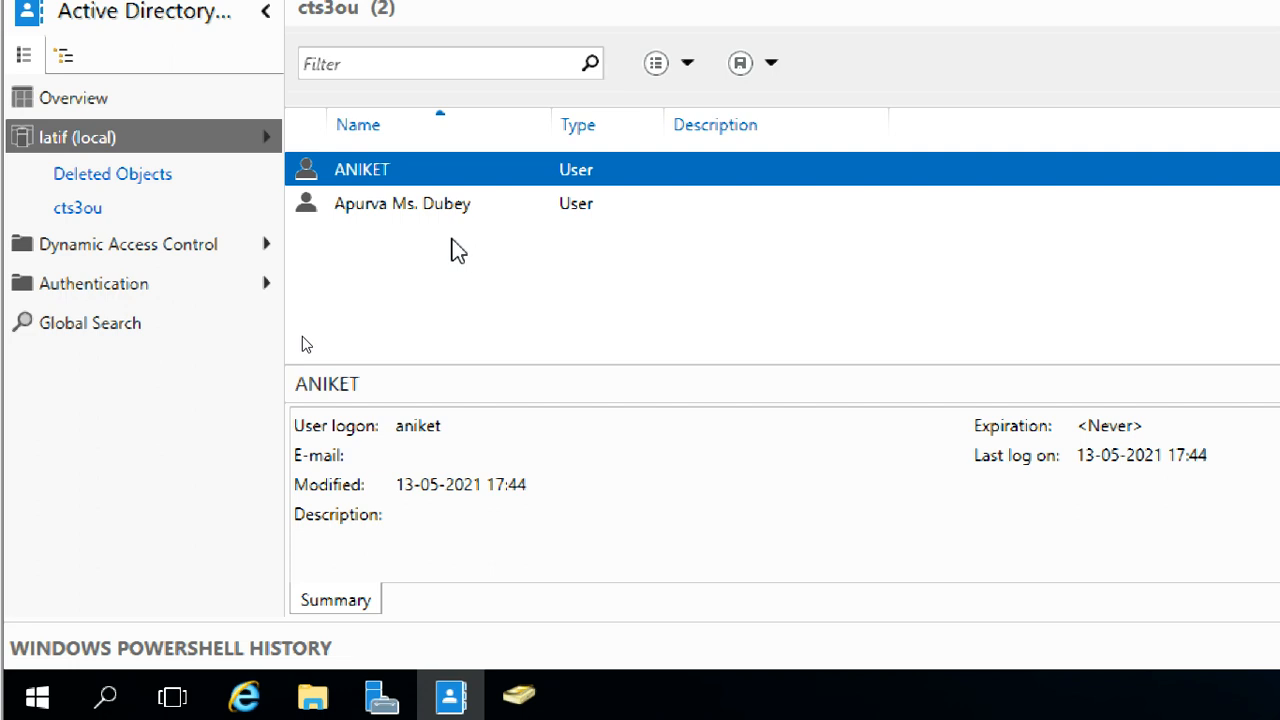
left_click(436, 206)
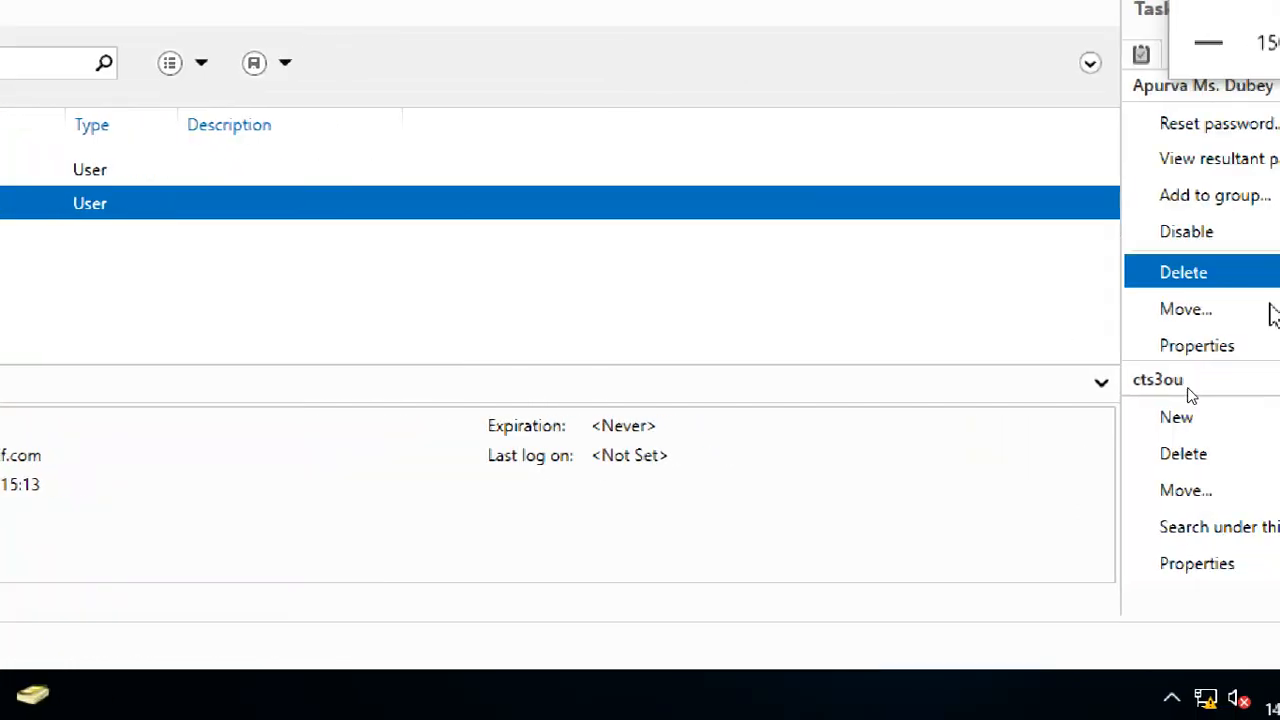
left_click_drag(1115, 31, 1202, 310)
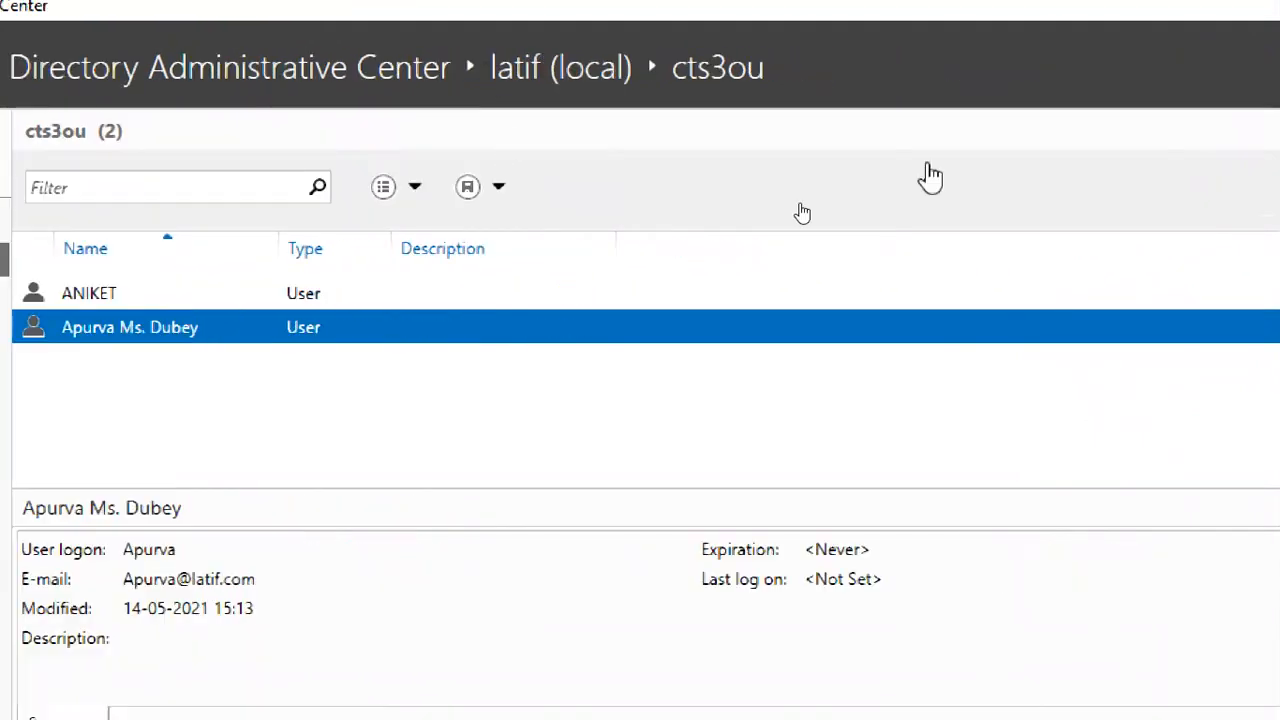
left_click(542, 62)
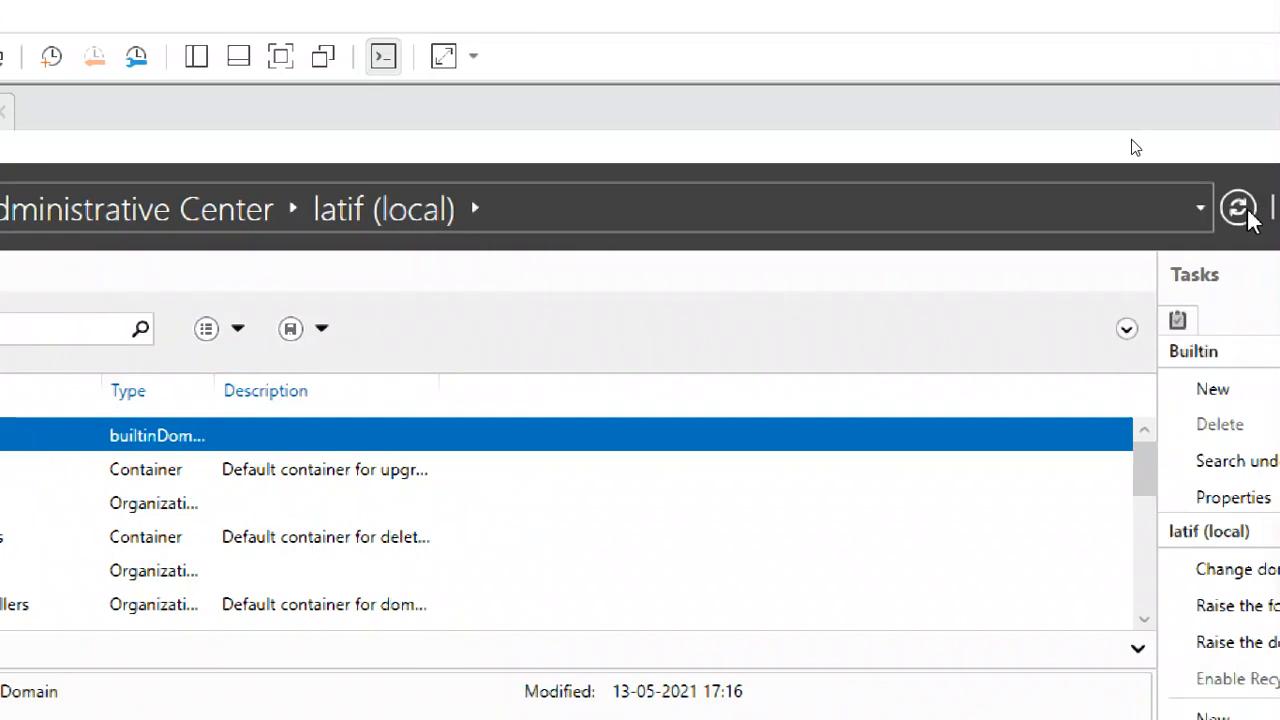
Refresh ADAC, switch to CTS3WINC1 and back to CTS3WINS1, then minimize VMware Workstation
left_click(1249, 212)
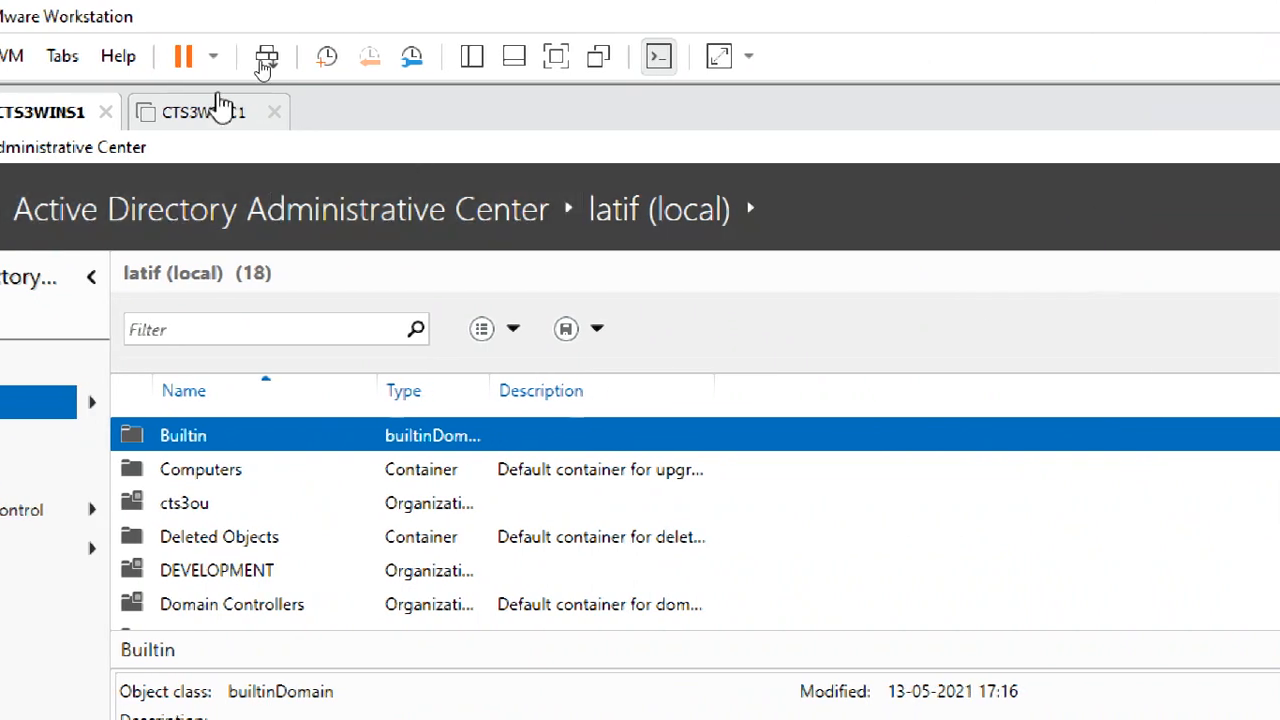
left_click(222, 112)
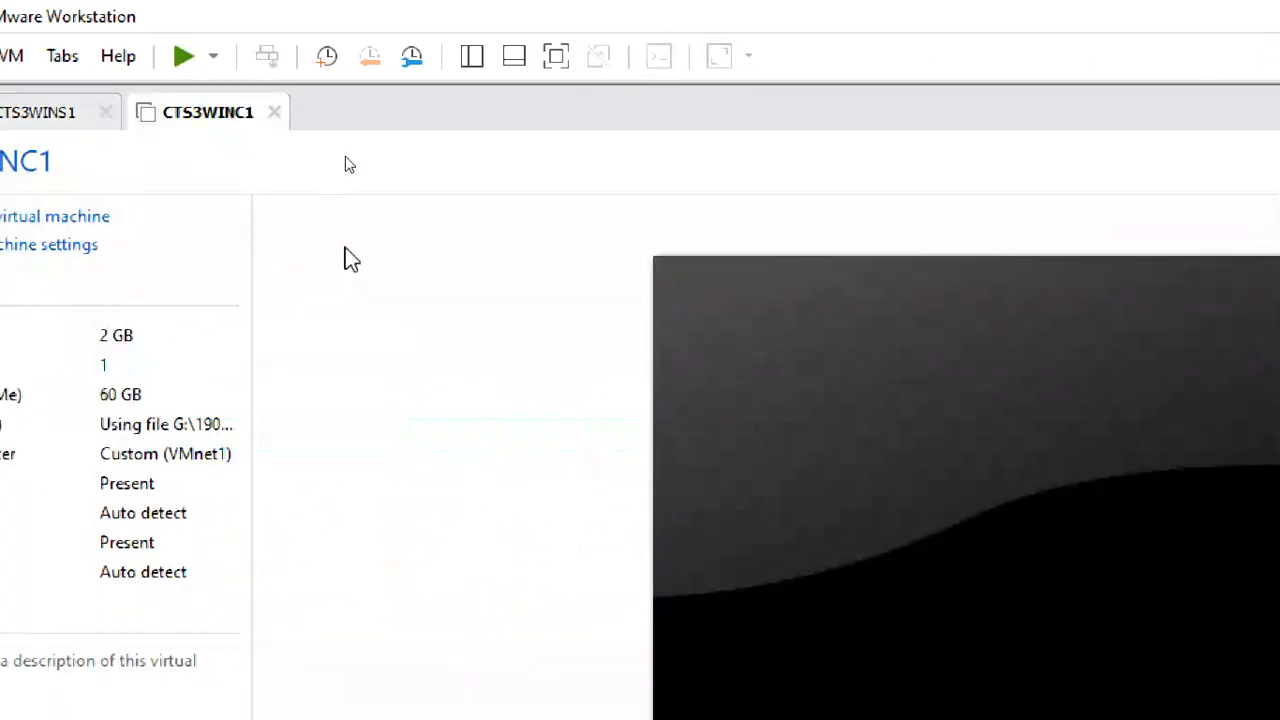
left_click(49, 113)
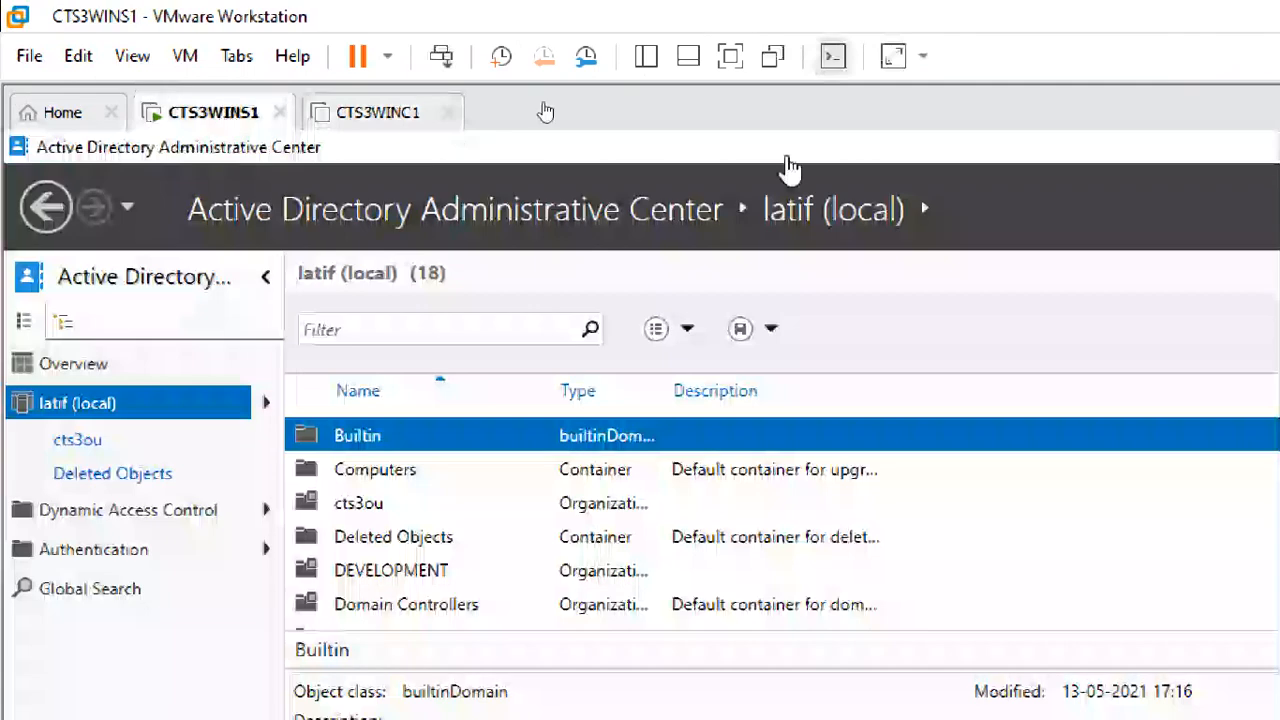
left_click(1189, 591)
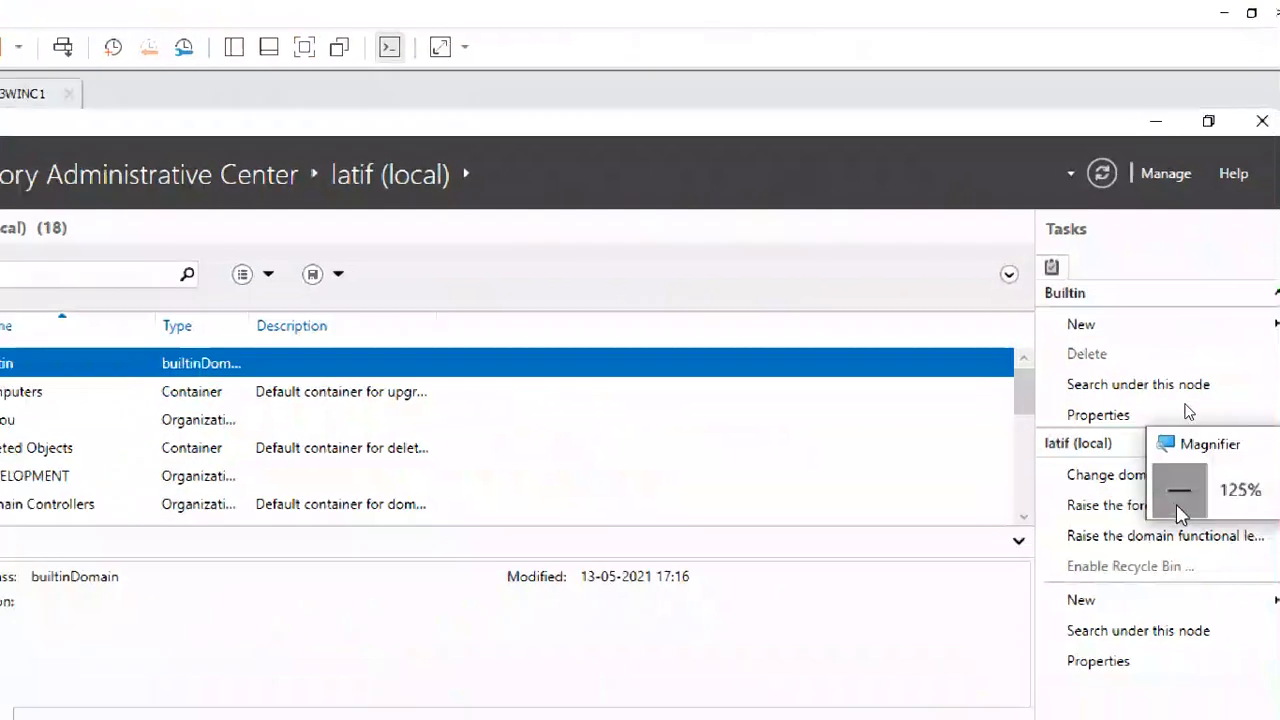
left_click(1179, 505)
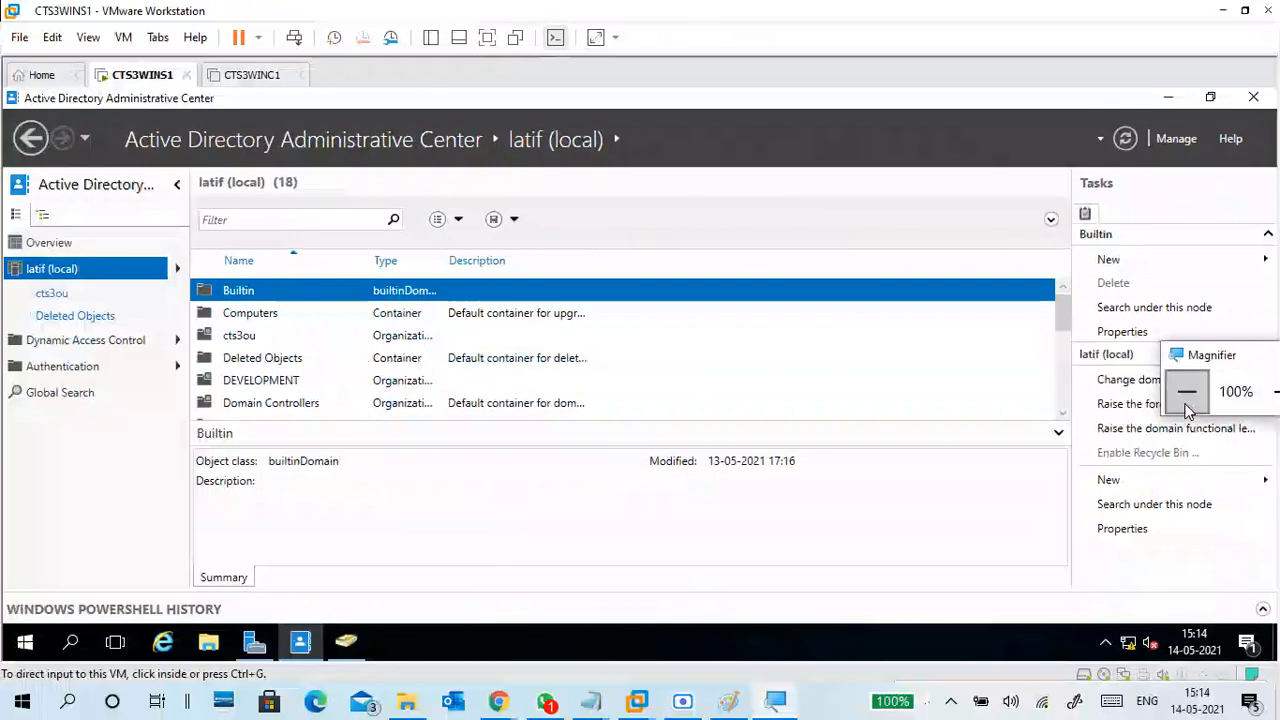
left_click(1221, 12)
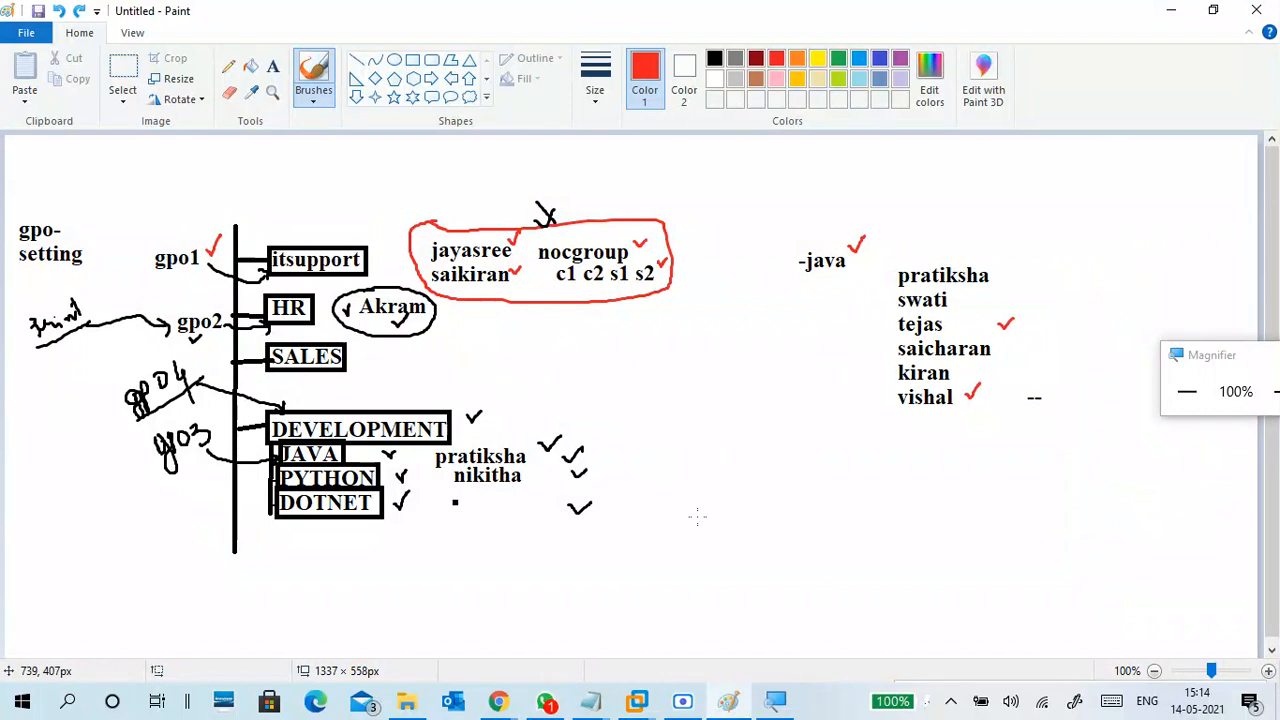
left_click(646, 703)
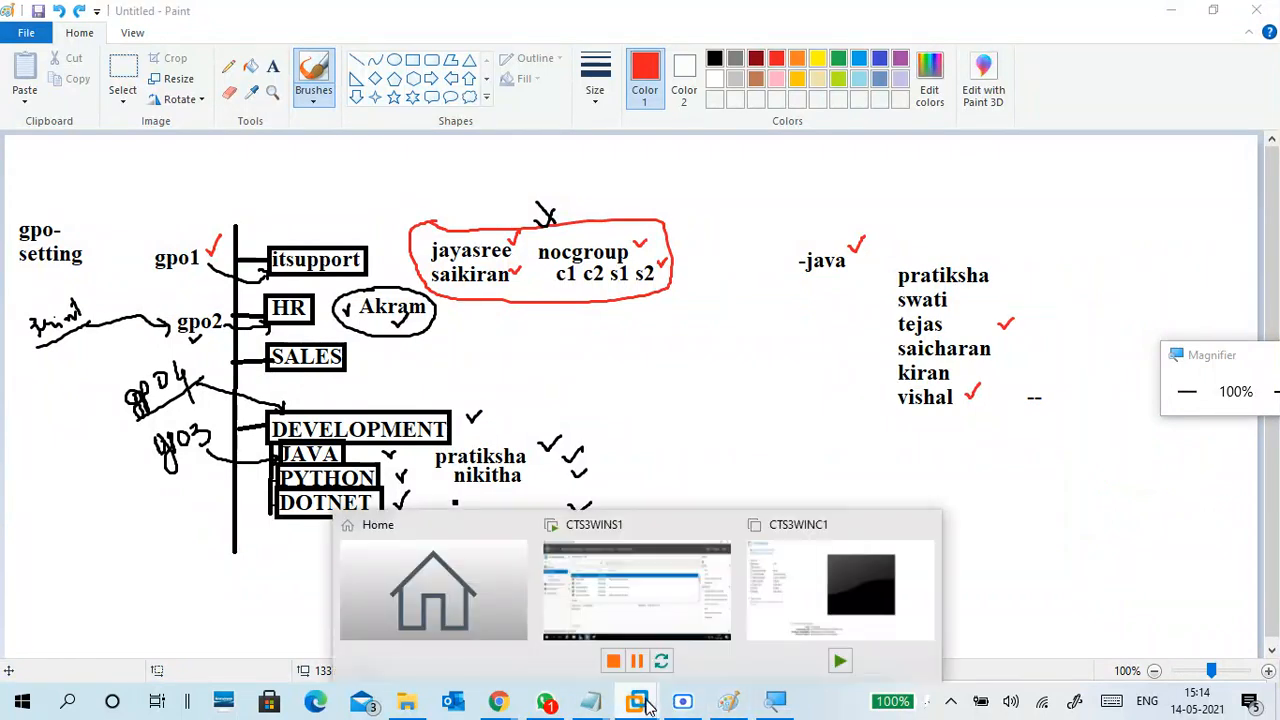